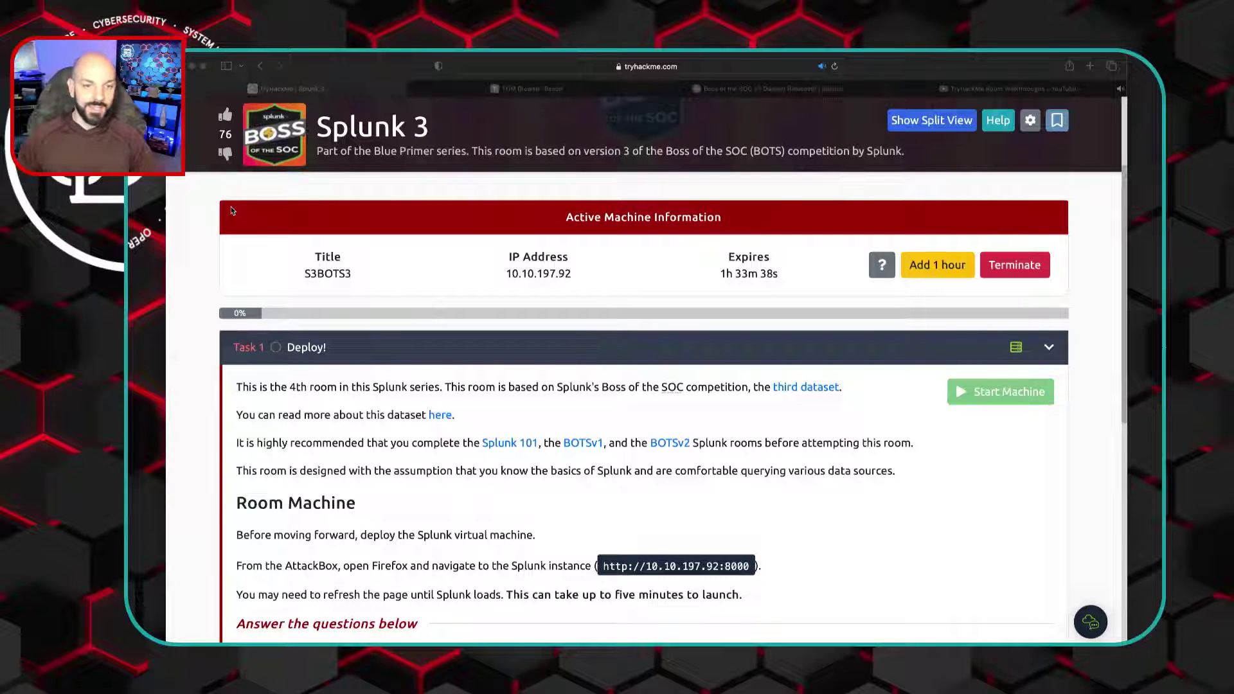
# Review the Task 1 Deploy! instructions and mark its machine deployment question as completed
pyautogui.click(262, 475)
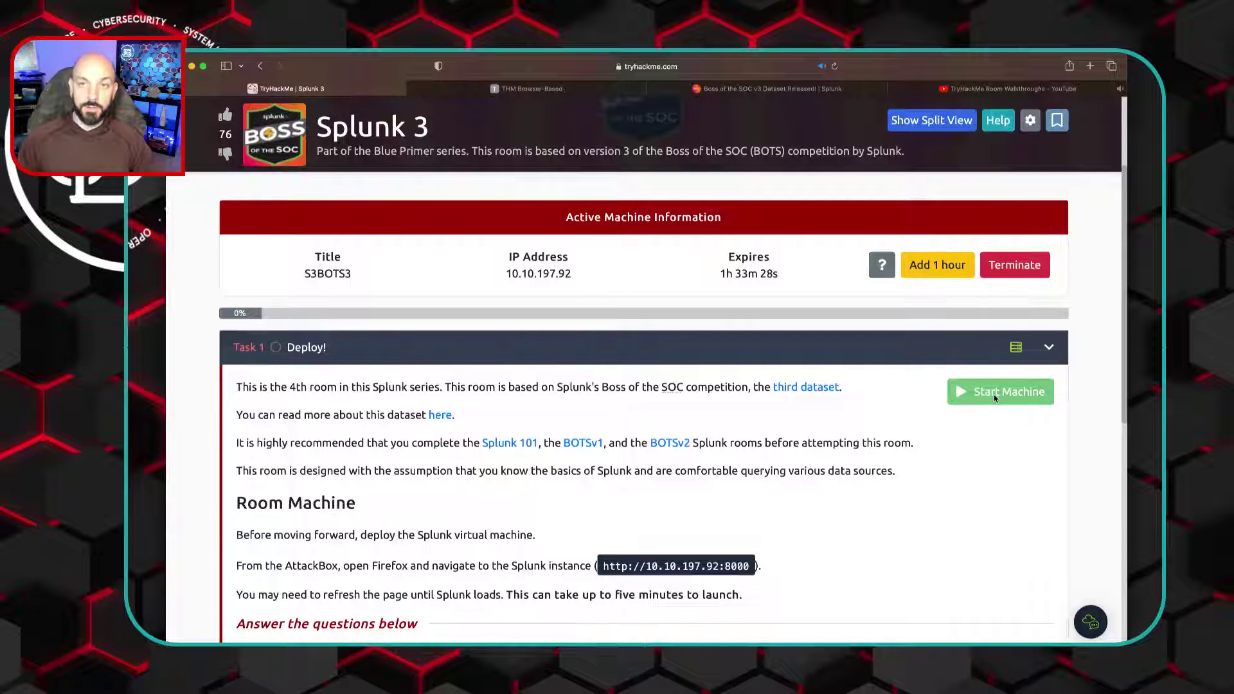
pyautogui.scroll(-2, 878, 405)
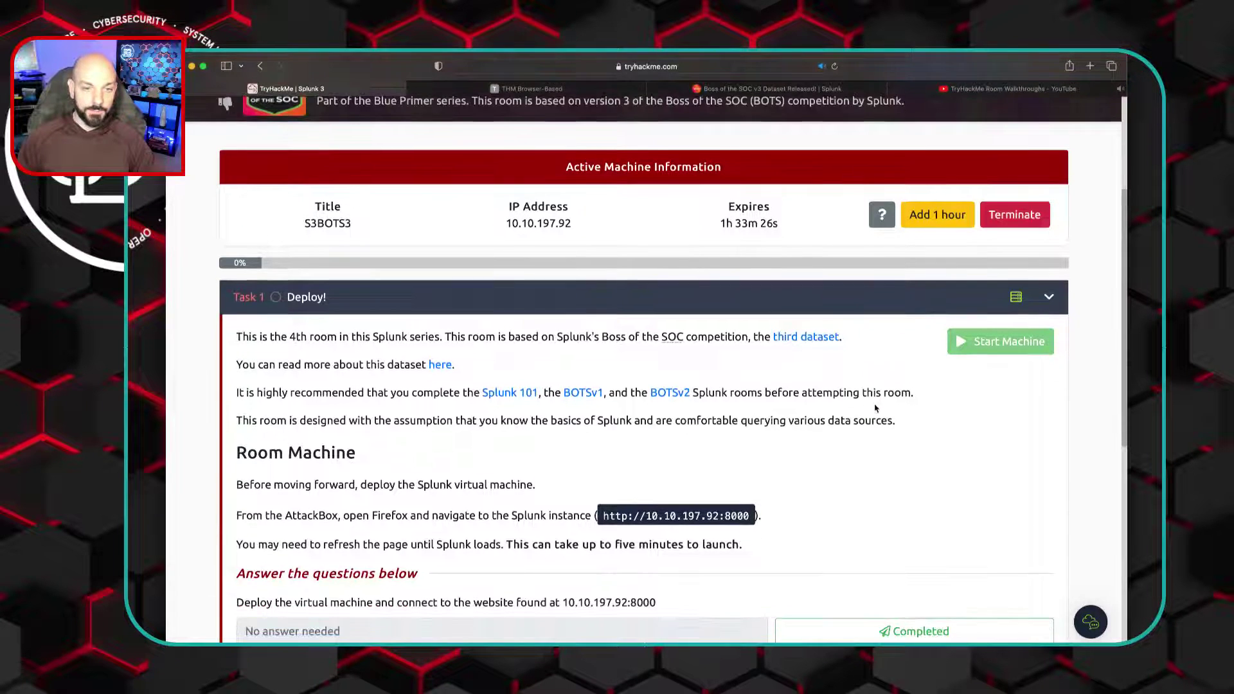
pyautogui.scroll(-5, 878, 405)
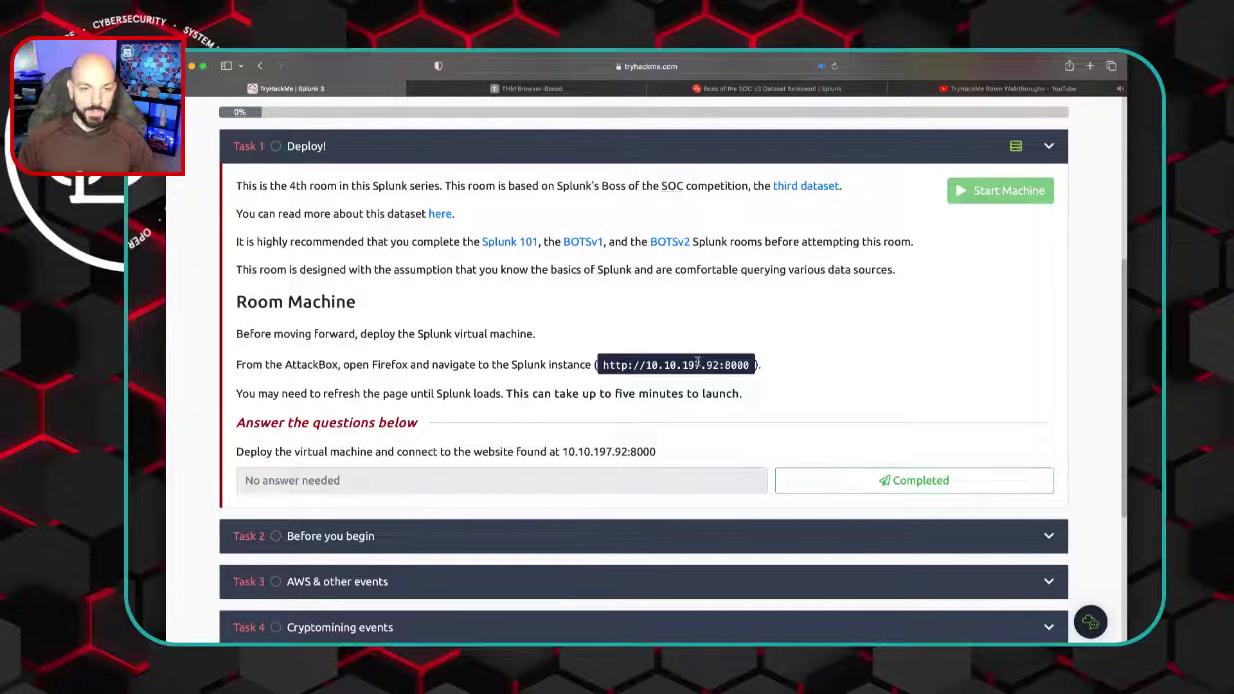
pyautogui.scroll(-4, 889, 369)
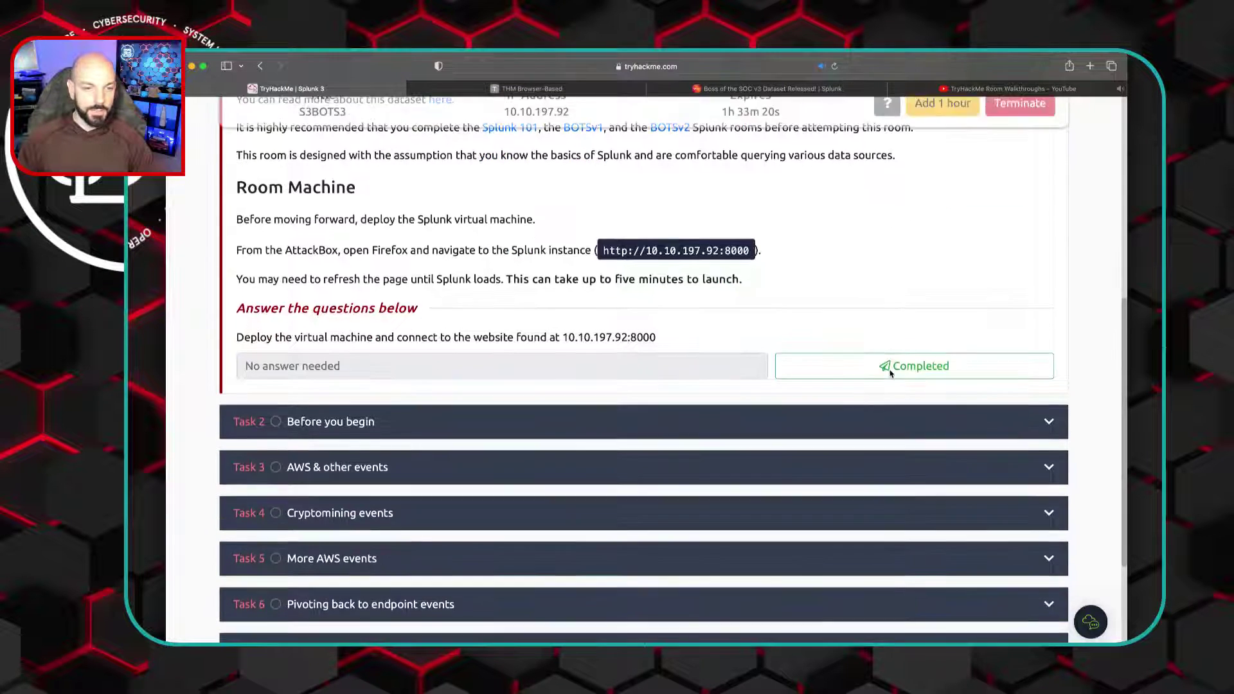
pyautogui.click(890, 370)
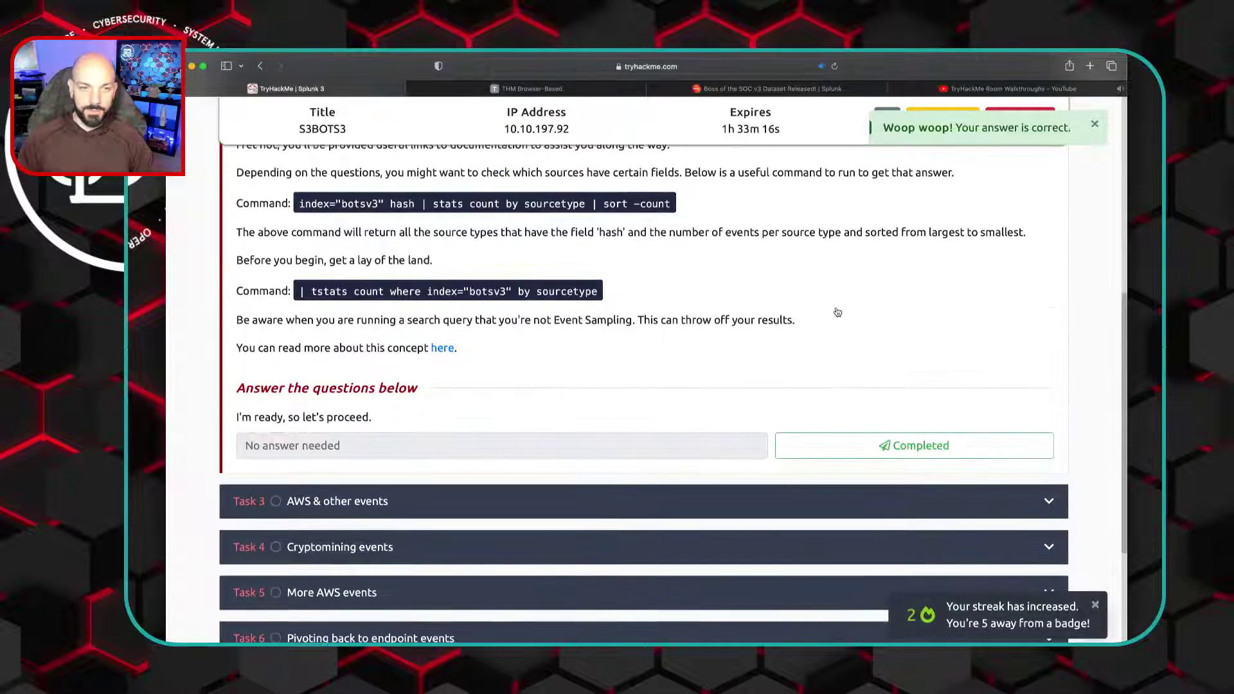
# Read the Task 2 notes, examining the two sample commands for listing source types in the botsv3 index
pyautogui.scroll(-5, 837, 311)
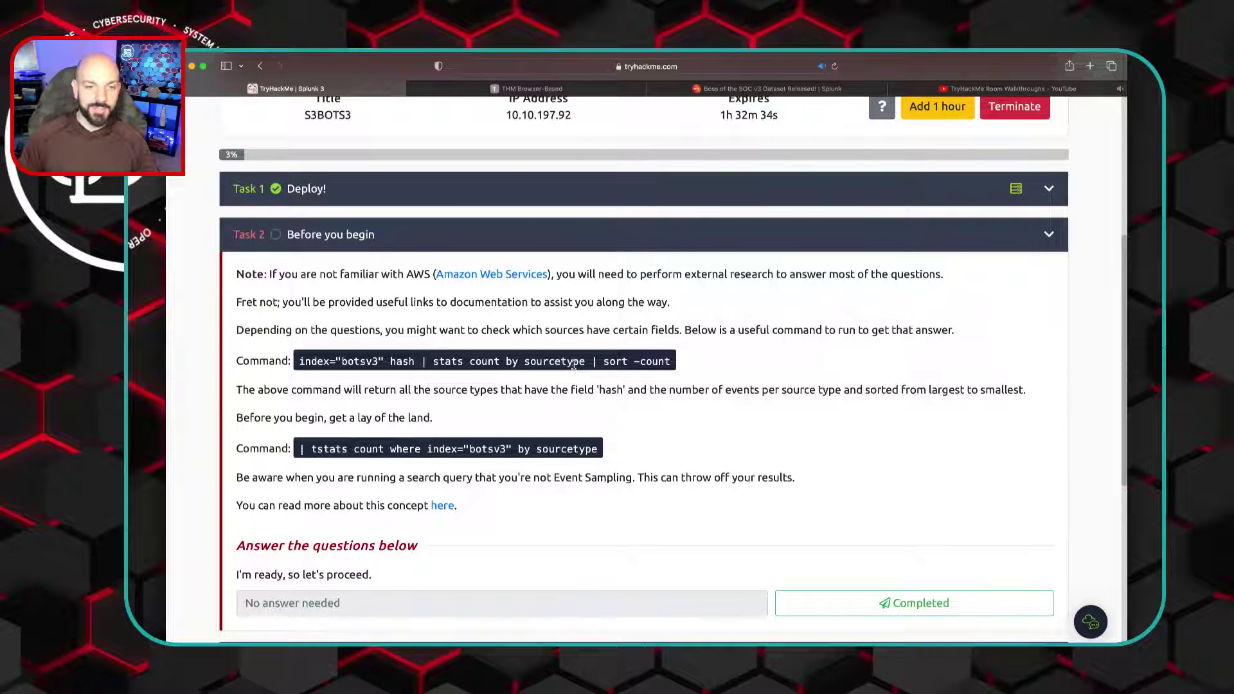
pyautogui.scroll(-3, 574, 365)
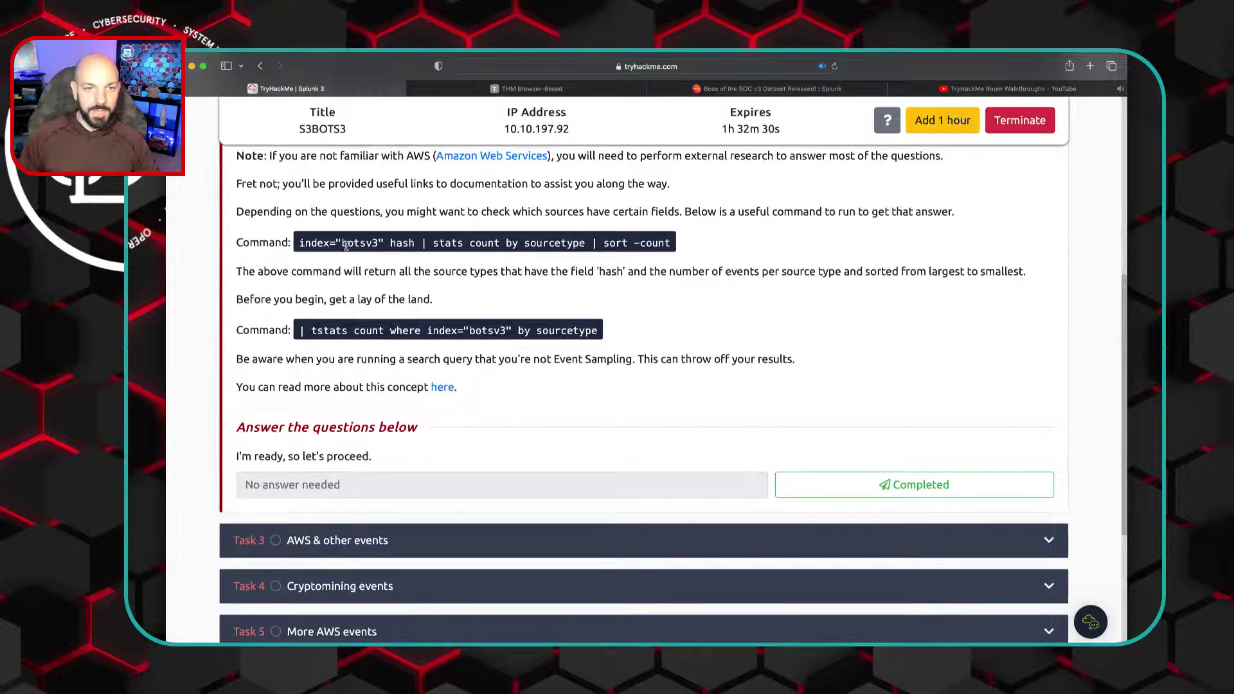
pyautogui.moveTo(342, 243); pyautogui.dragTo(377, 244)
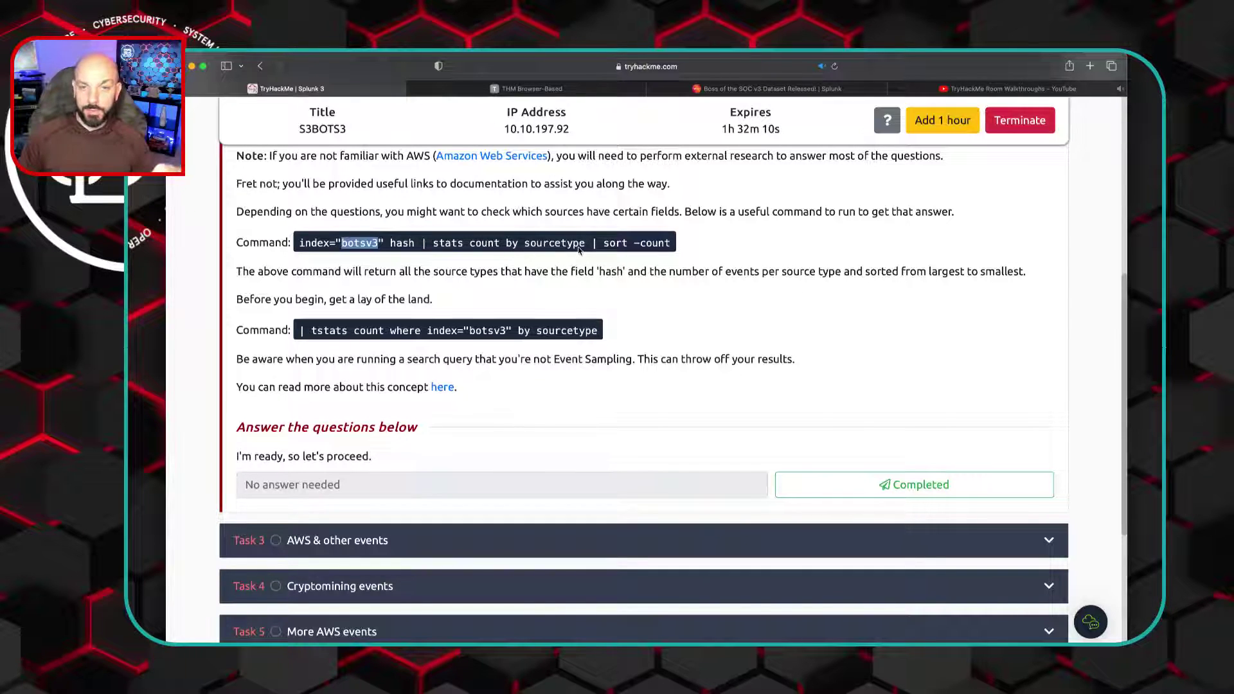
pyautogui.click(415, 247)
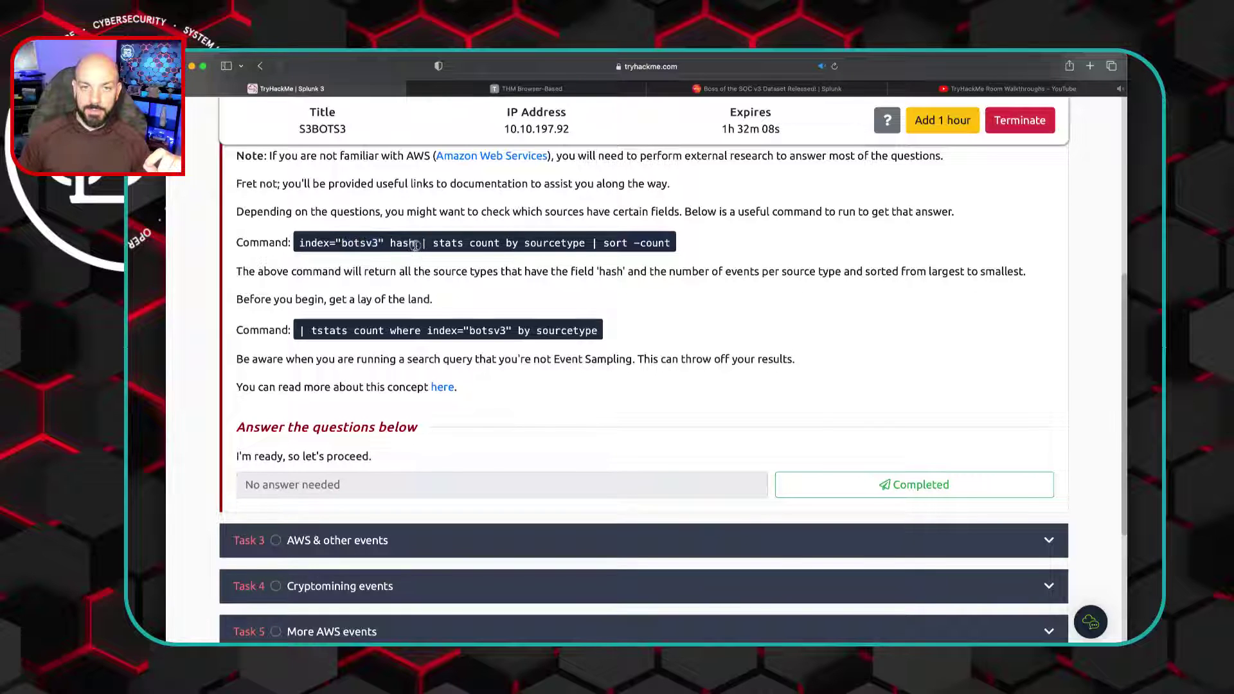
pyautogui.moveTo(412, 245); pyautogui.dragTo(391, 245)
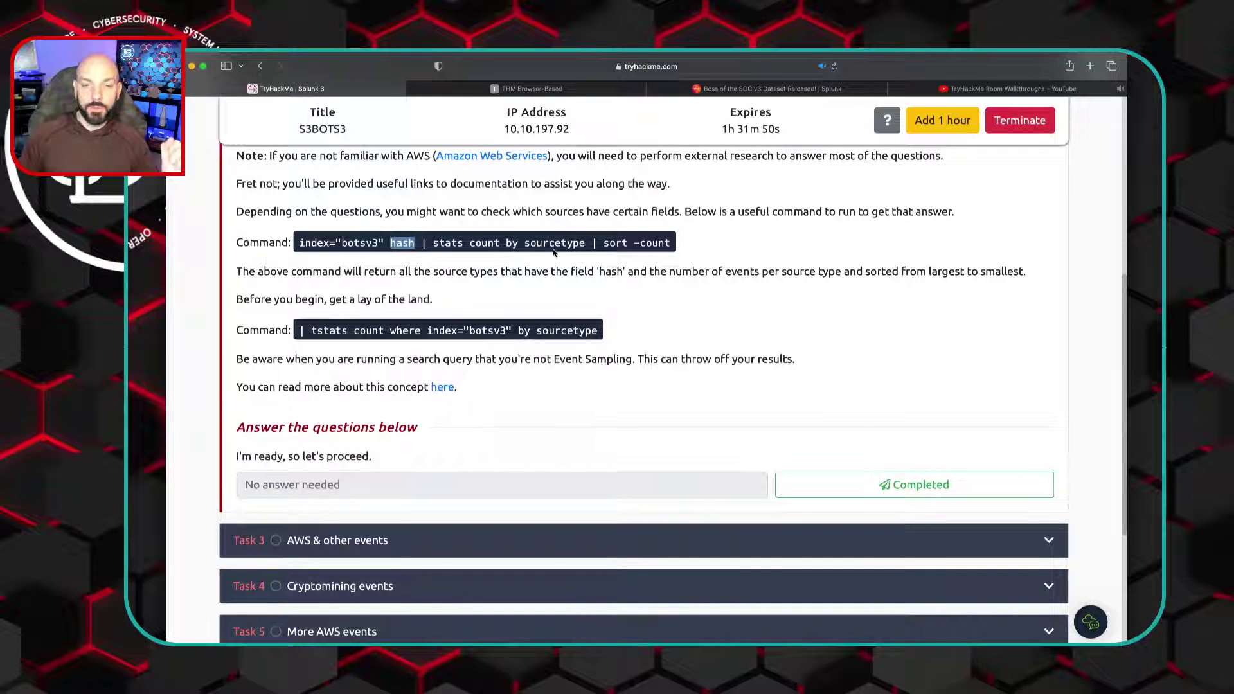
pyautogui.scroll(-1, 664, 344)
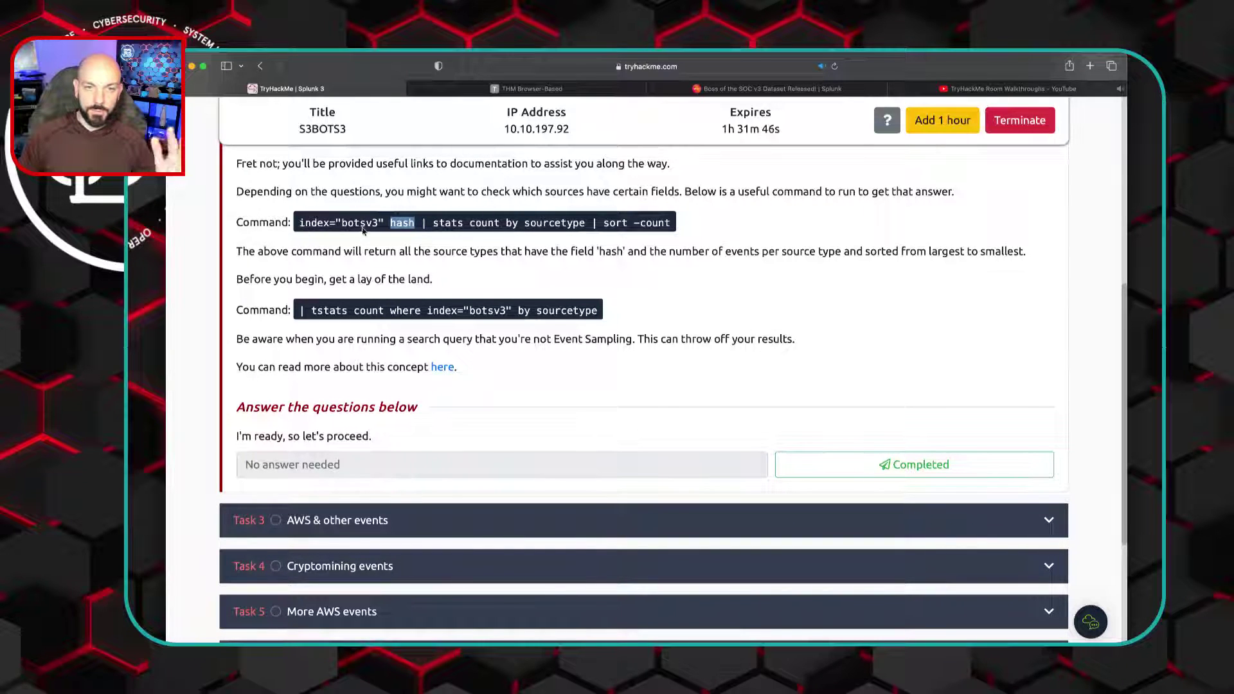
pyautogui.scroll(-2, 622, 268)
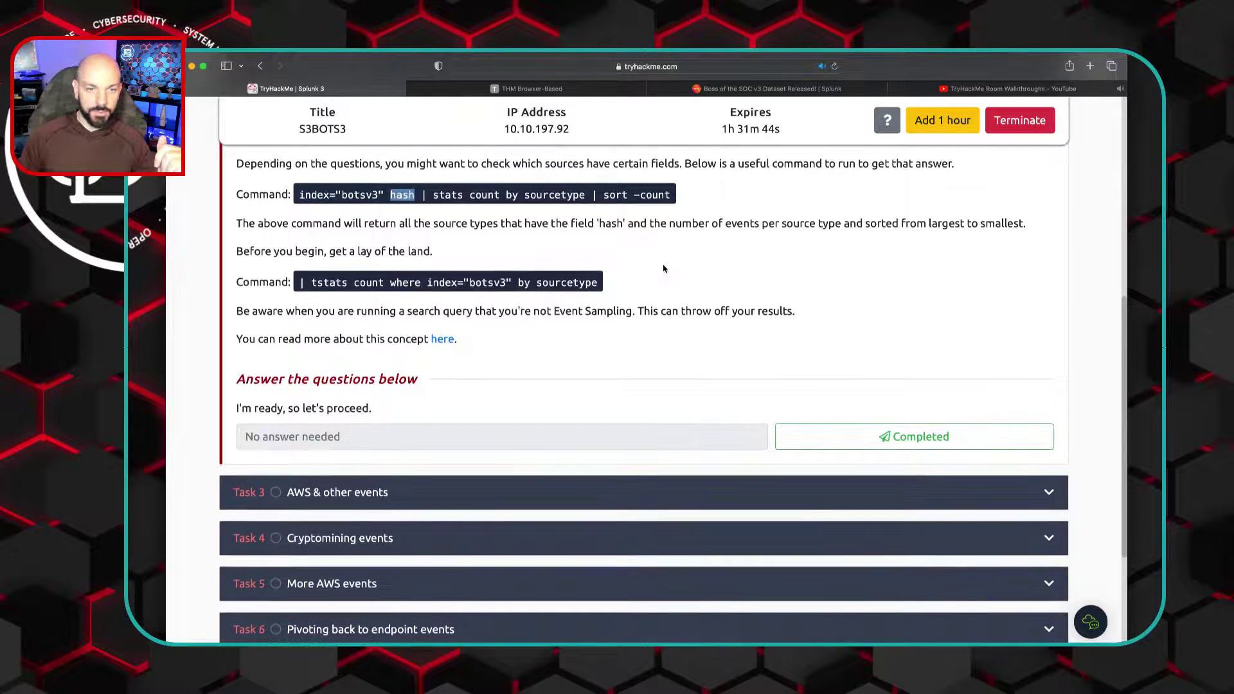
pyautogui.scroll(-1, 651, 322)
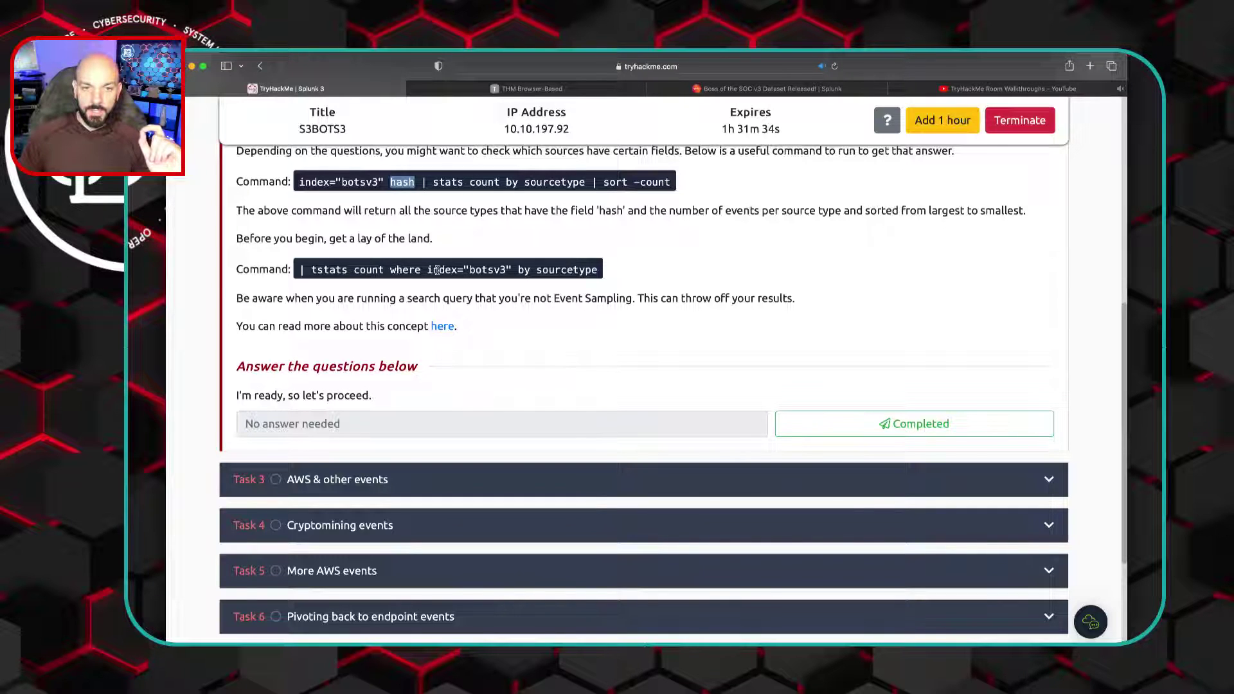
# Switch to the Splunk search in the AttackBox and show 100 source type results per page
pyautogui.click(572, 95)
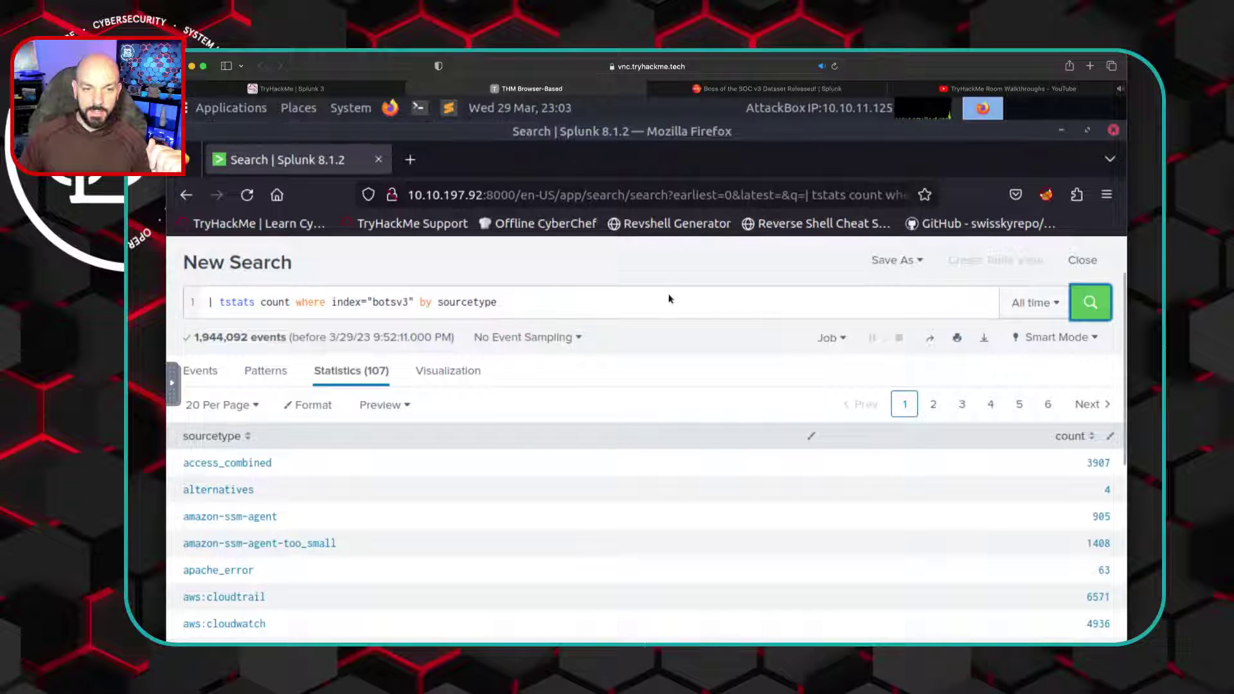
pyautogui.scroll(-5, 653, 364)
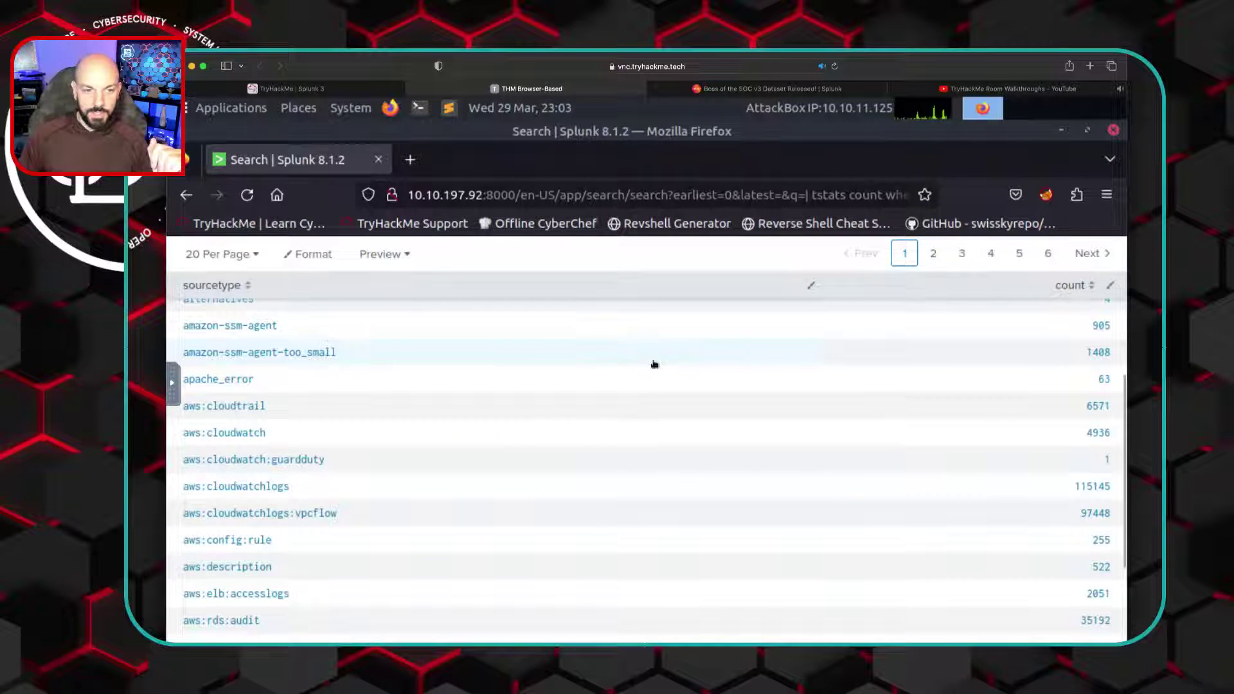
pyautogui.scroll(3, 653, 365)
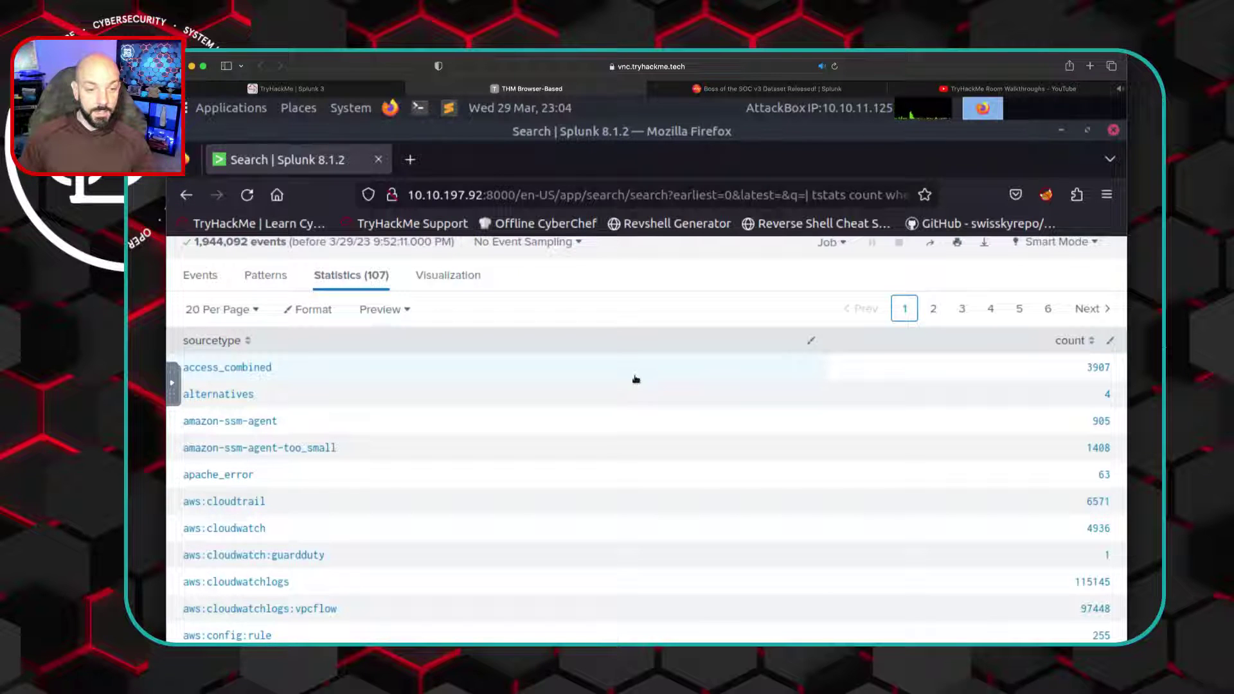
pyautogui.scroll(-3, 635, 379)
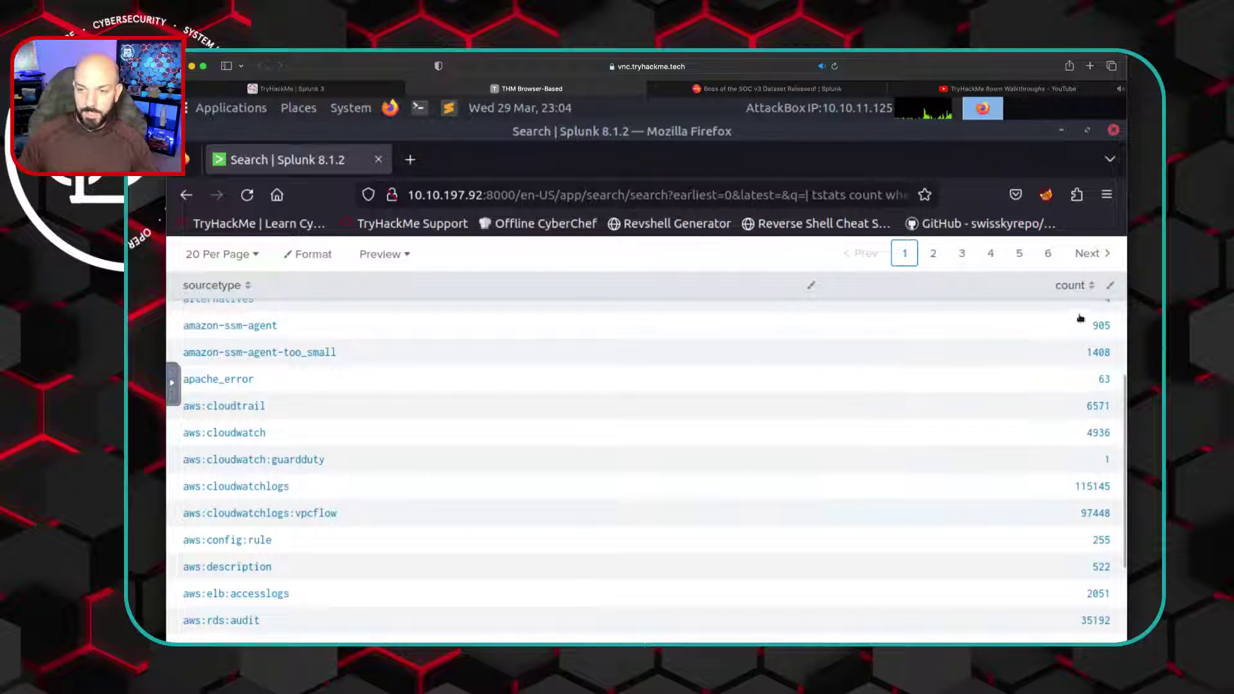
pyautogui.click(253, 255)
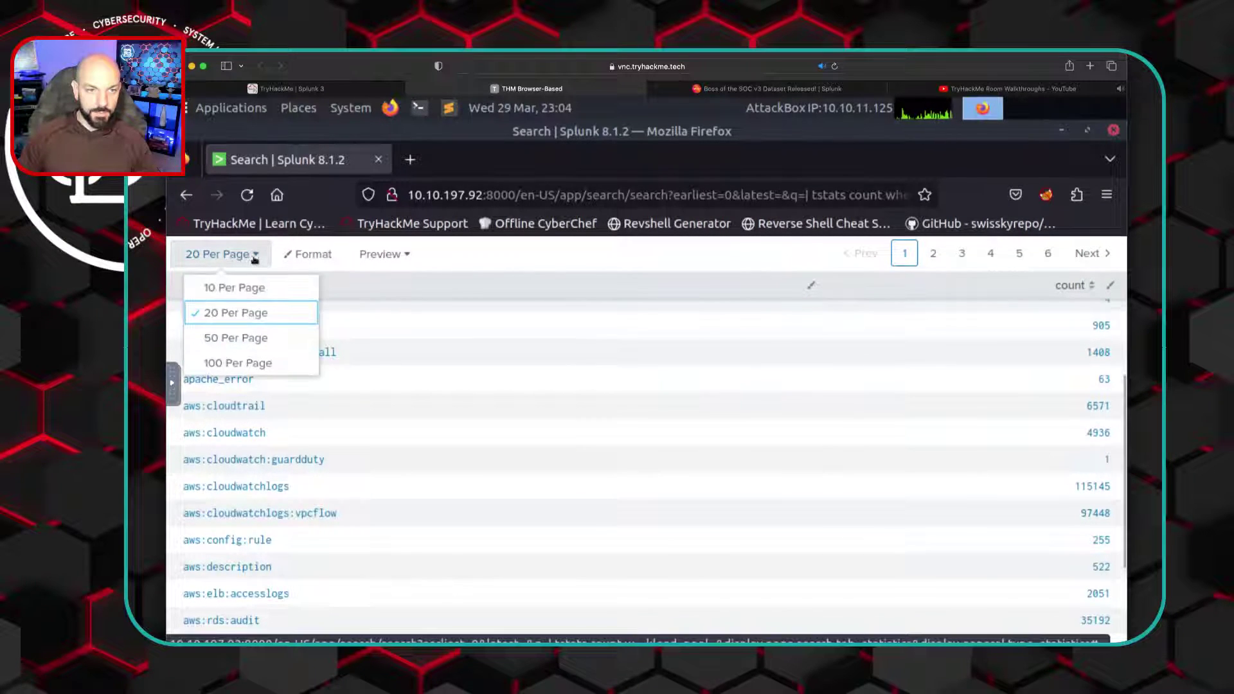
pyautogui.click(241, 364)
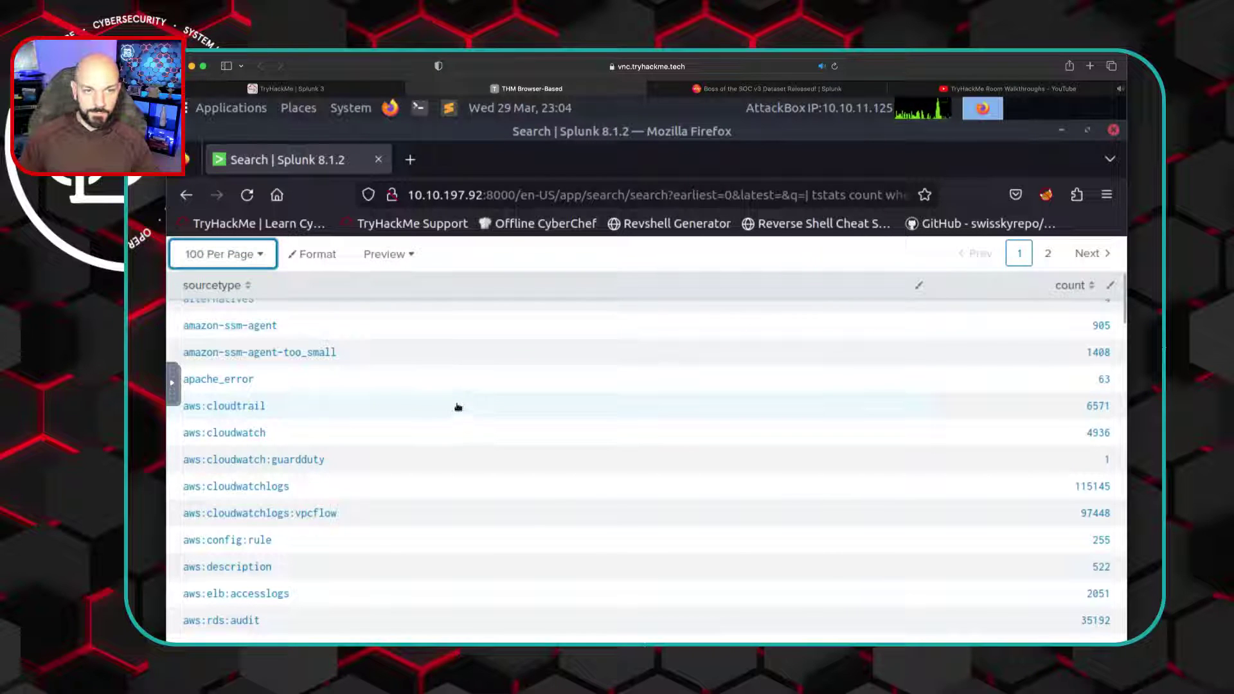
# Examine the list of source types and their event counts in the botsv3 index
pyautogui.scroll(1, 459, 404)
pyautogui.scroll(4, 459, 404)
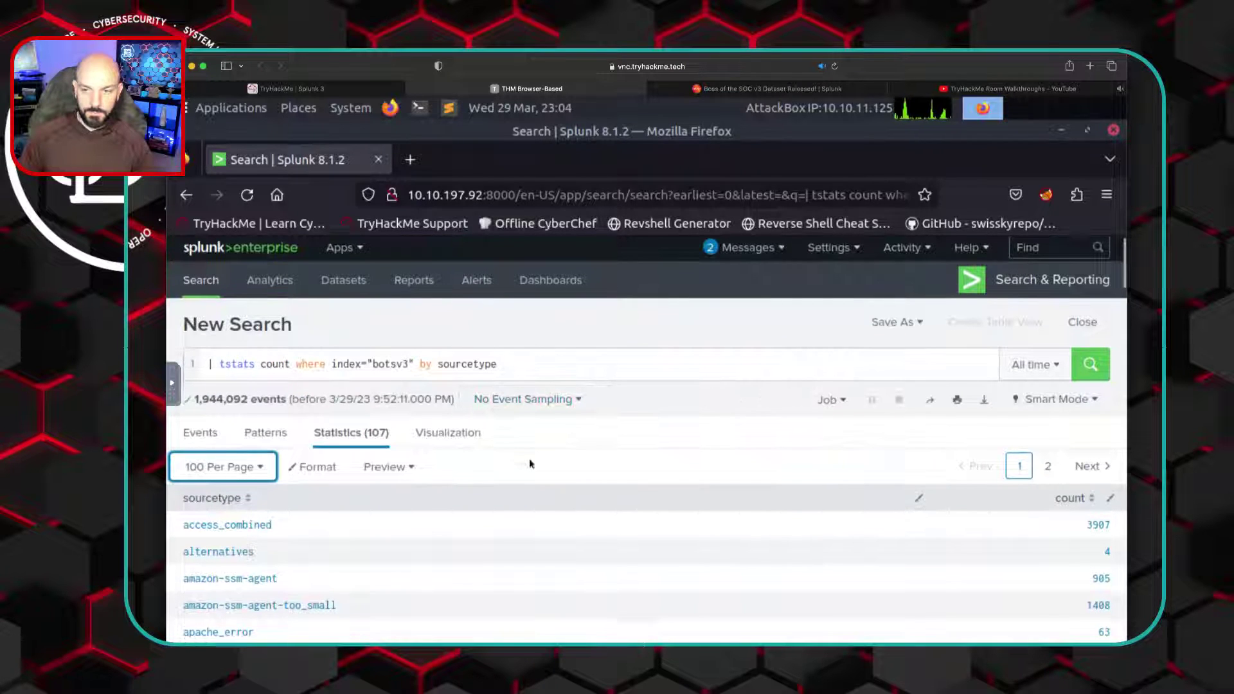
pyautogui.scroll(-3, 530, 464)
pyautogui.scroll(-6, 530, 462)
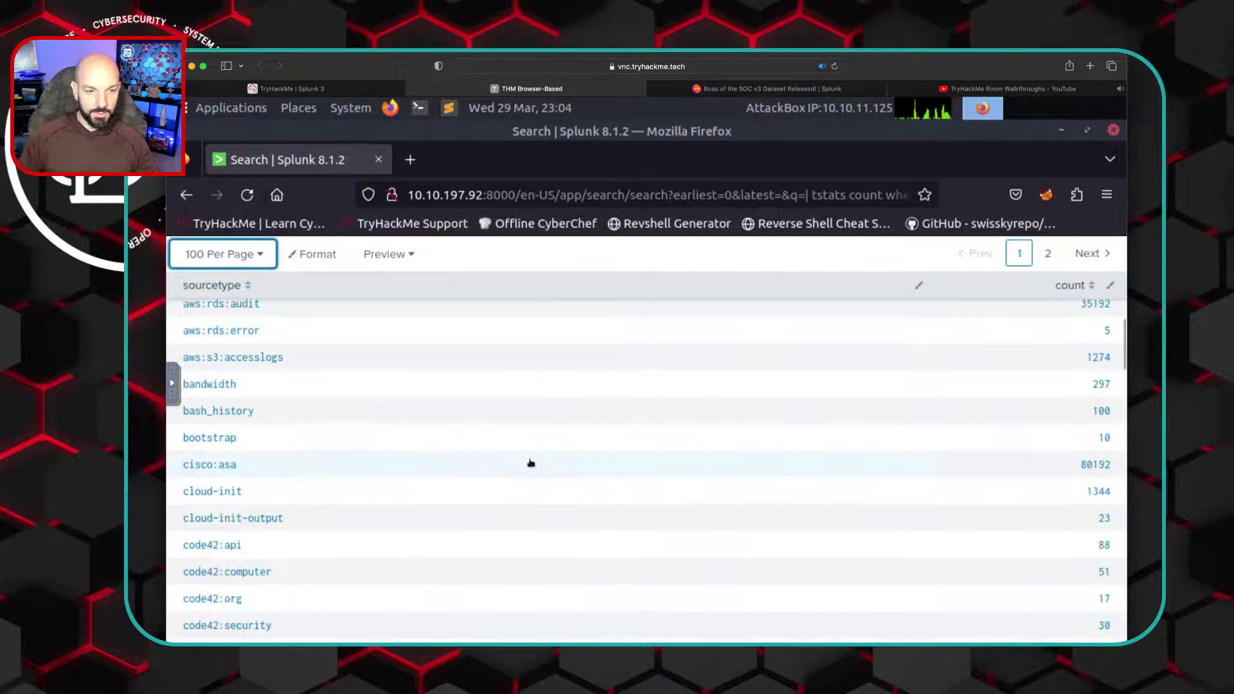
pyautogui.scroll(-3, 530, 463)
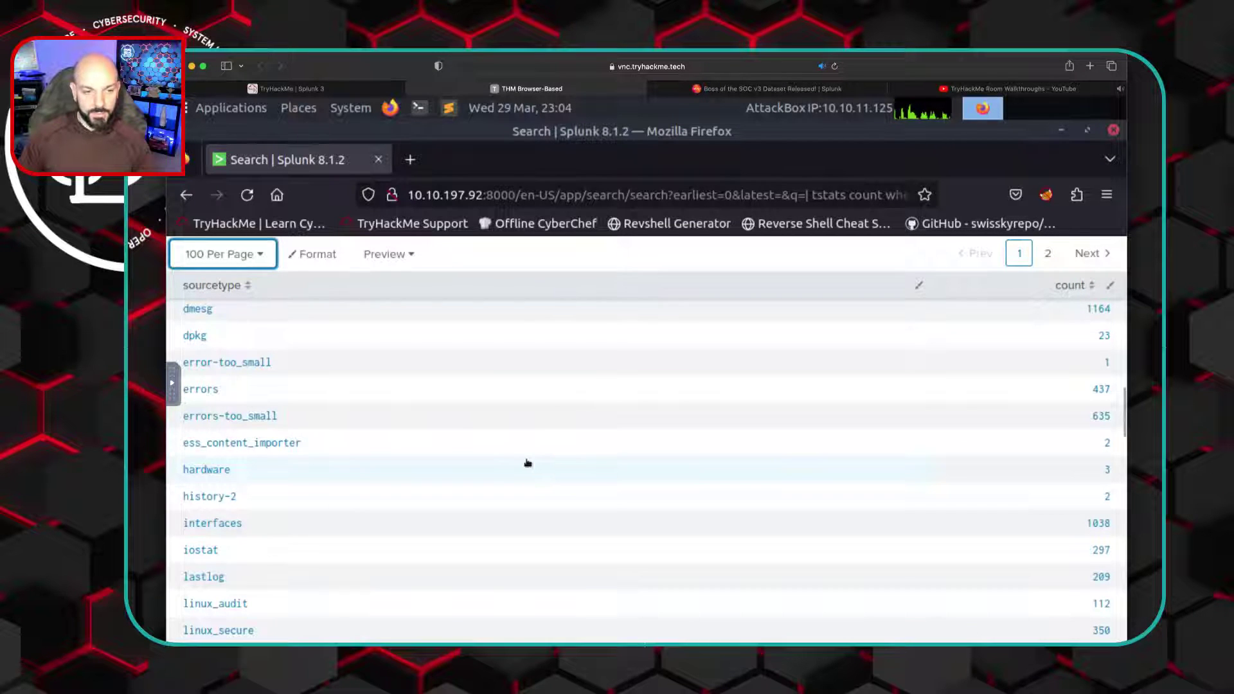
pyautogui.scroll(-5, 530, 463)
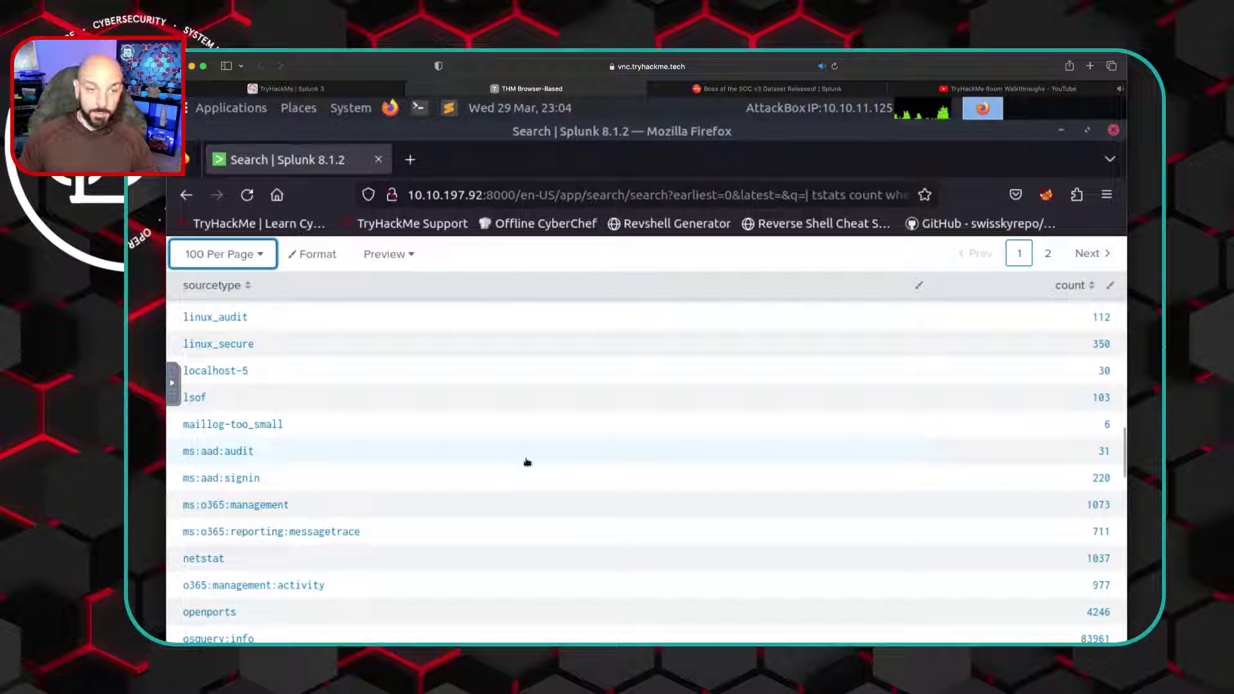
pyautogui.scroll(-3, 524, 461)
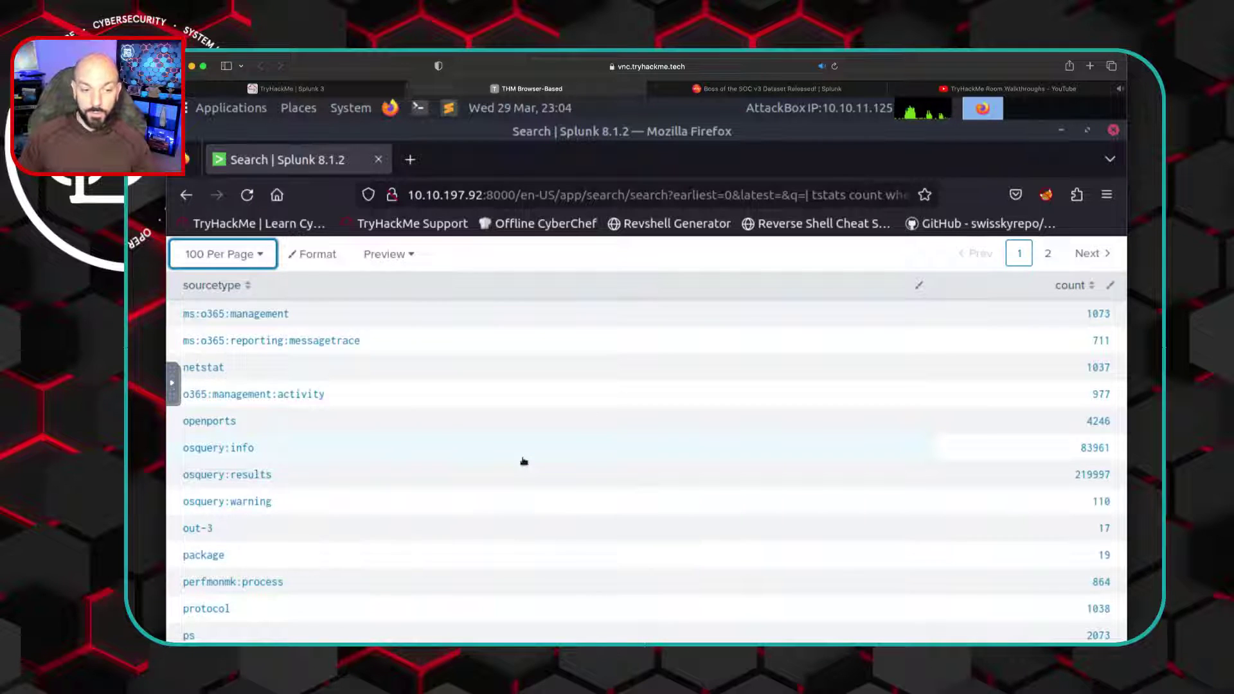
pyautogui.scroll(-10, 524, 461)
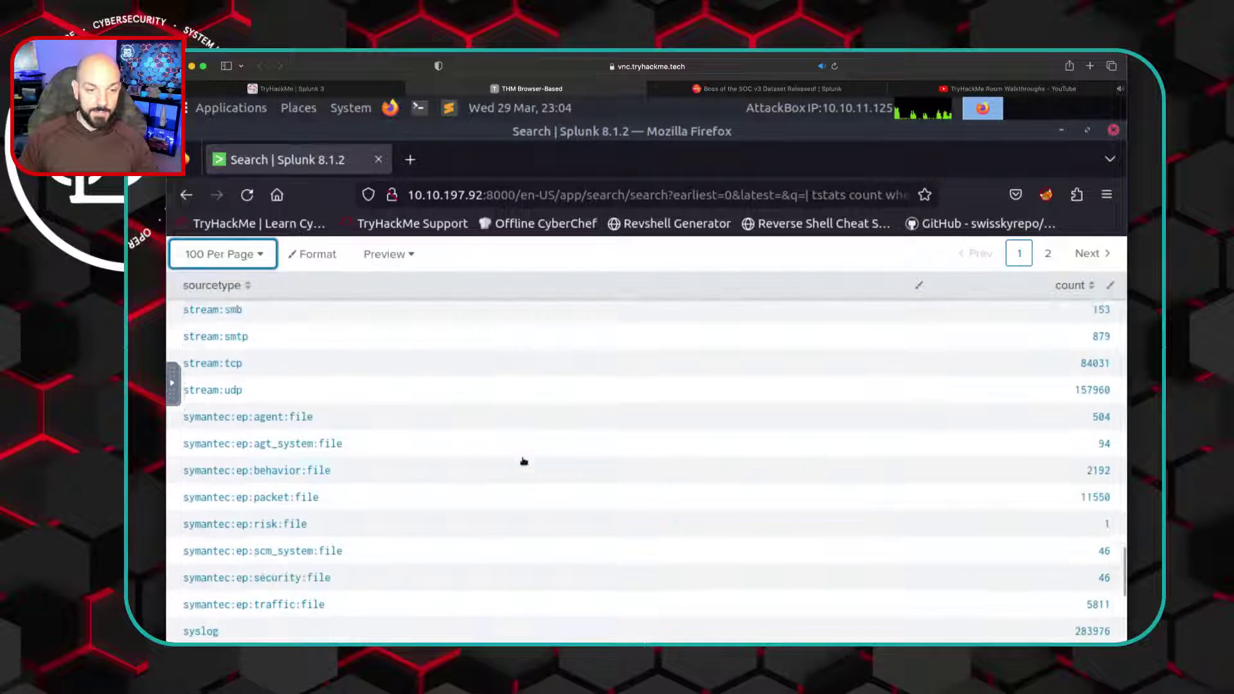
pyautogui.scroll(-1, 524, 461)
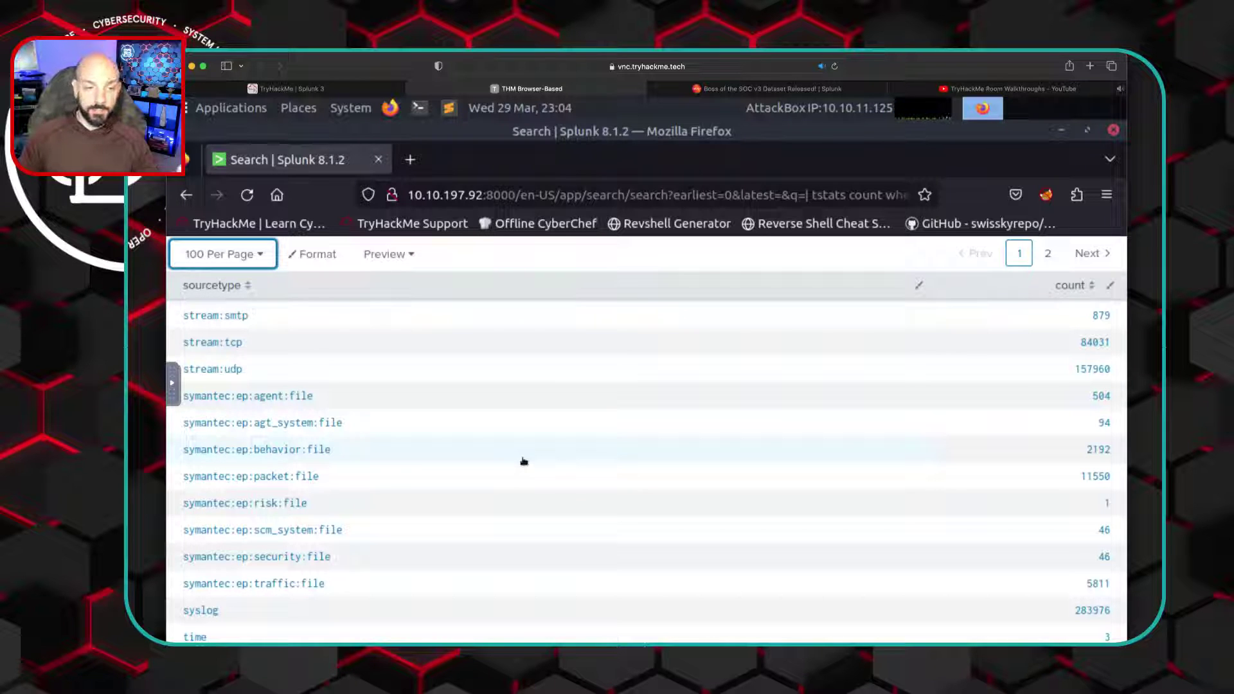
pyautogui.scroll(-1, 388, 436)
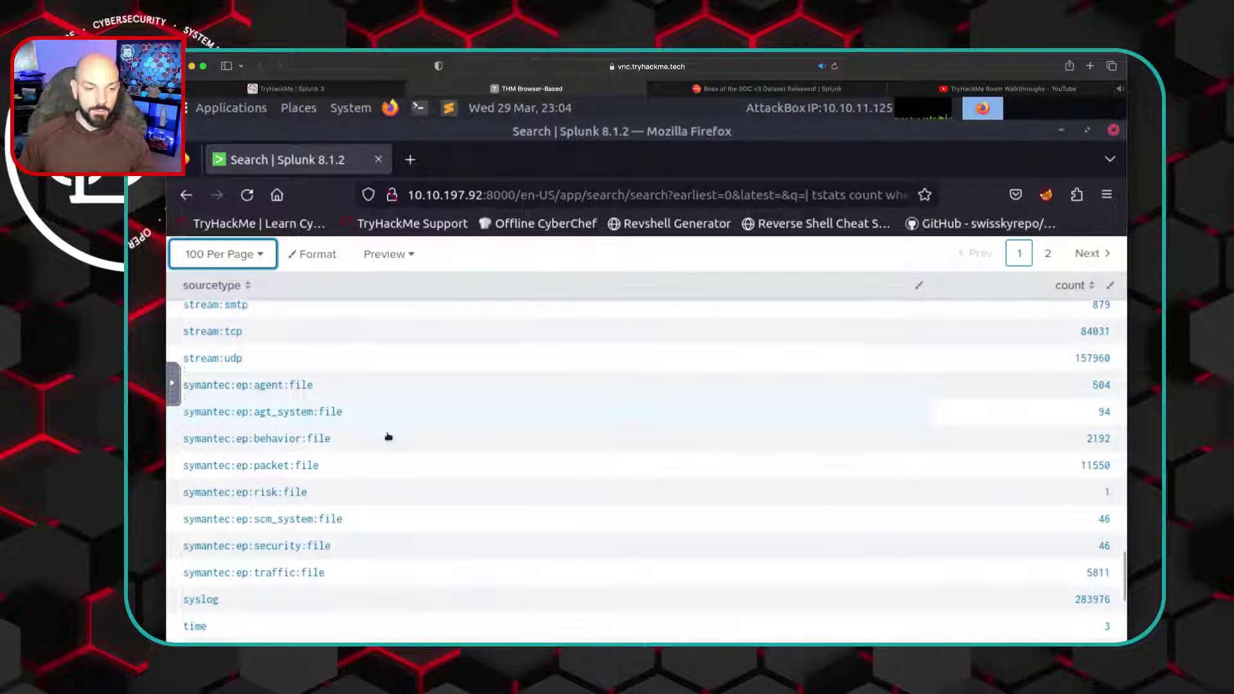
pyautogui.scroll(-5, 389, 436)
pyautogui.scroll(15, 388, 437)
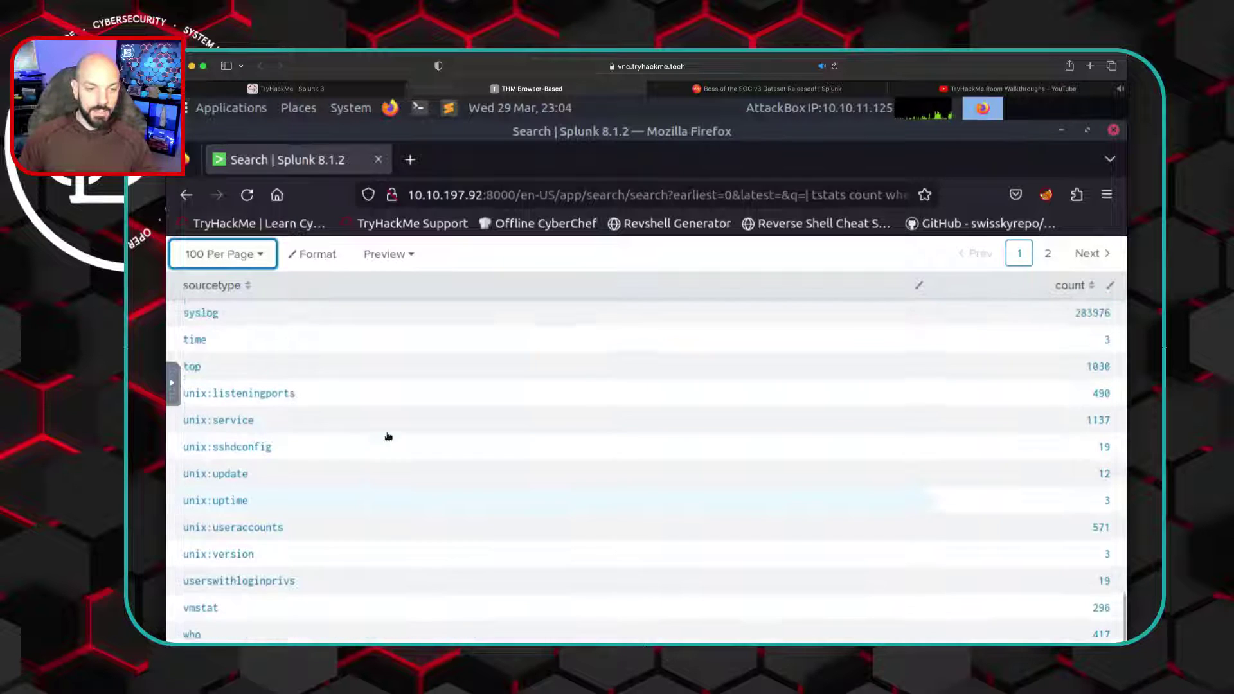
pyautogui.scroll(1, 396, 429)
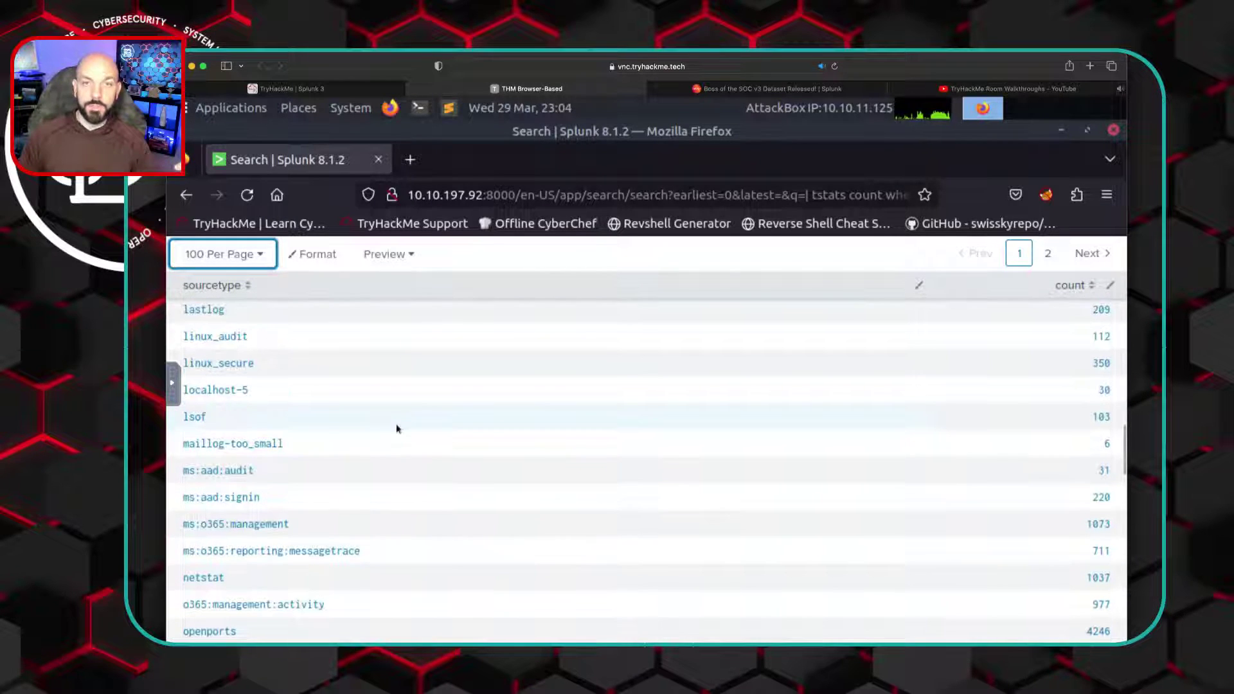
# Return to the TryHackMe room, mark Task 2 as completed, and expand Task 3, AWS & other events, with the page enlarged
pyautogui.click(353, 91)
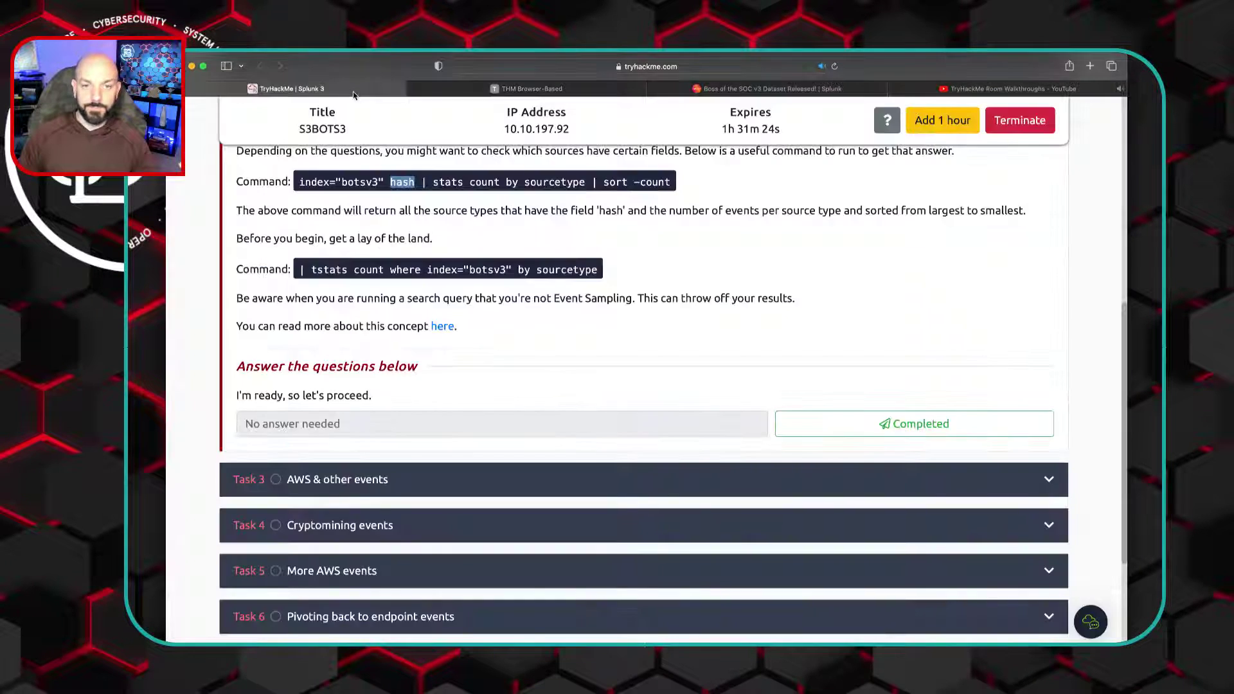
pyautogui.click(842, 430)
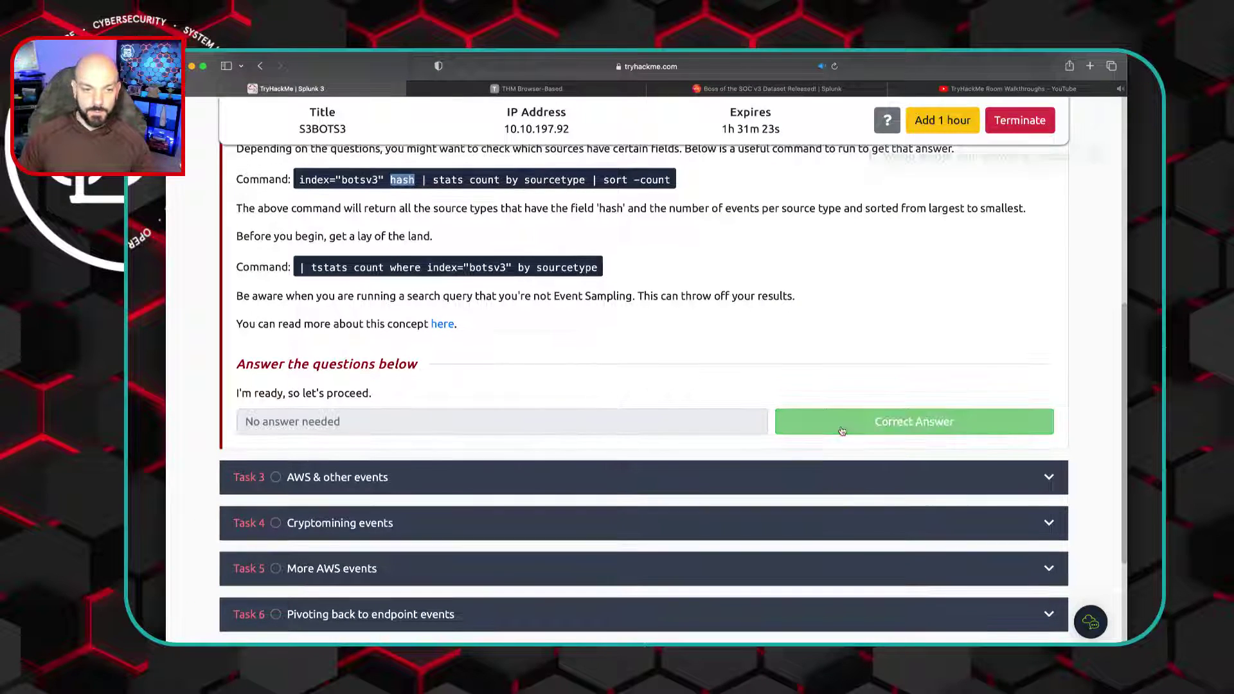
pyautogui.click(776, 481)
pyautogui.scroll(2, 714, 447)
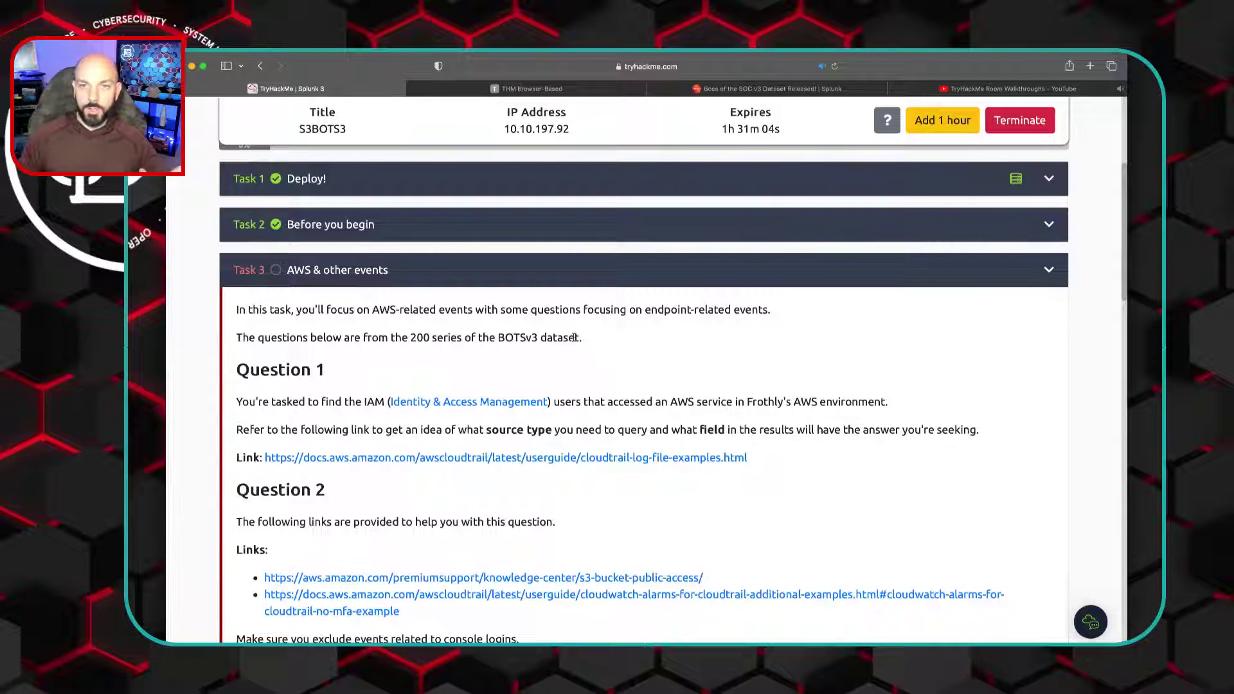
pyautogui.press('super+plus')
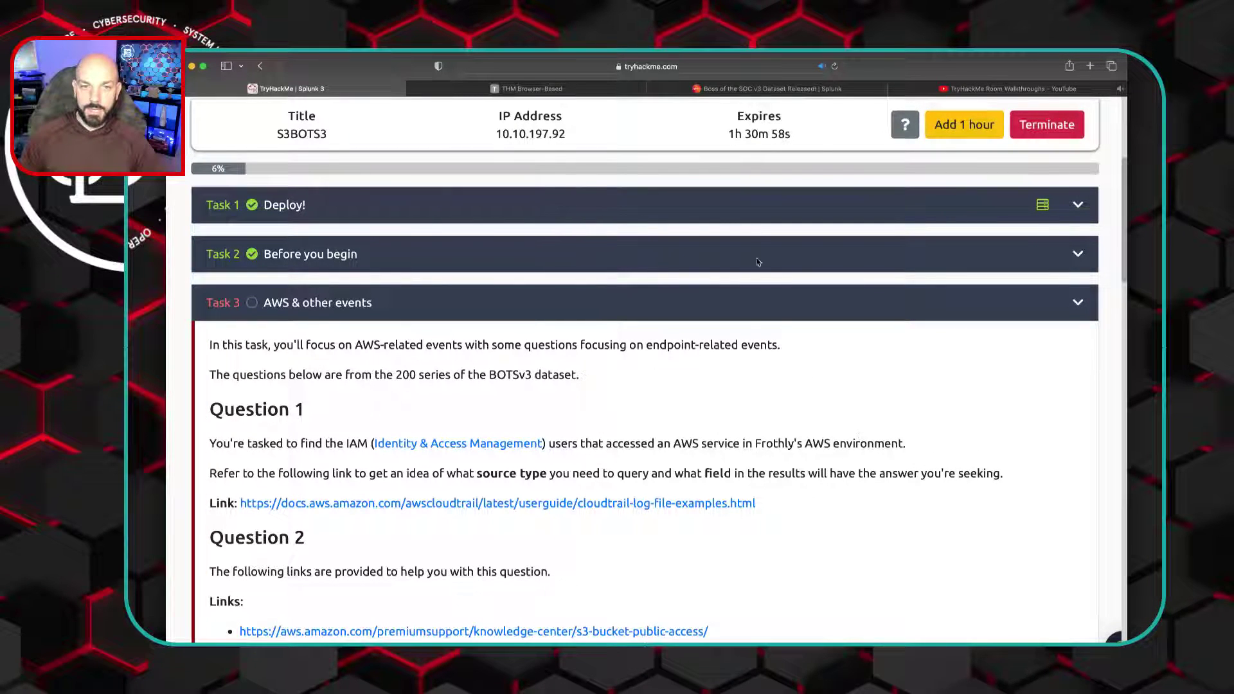
# Reopen Task 1, Deploy!, and review its recommended Splunk rooms and room machine instructions
pyautogui.click(617, 219)
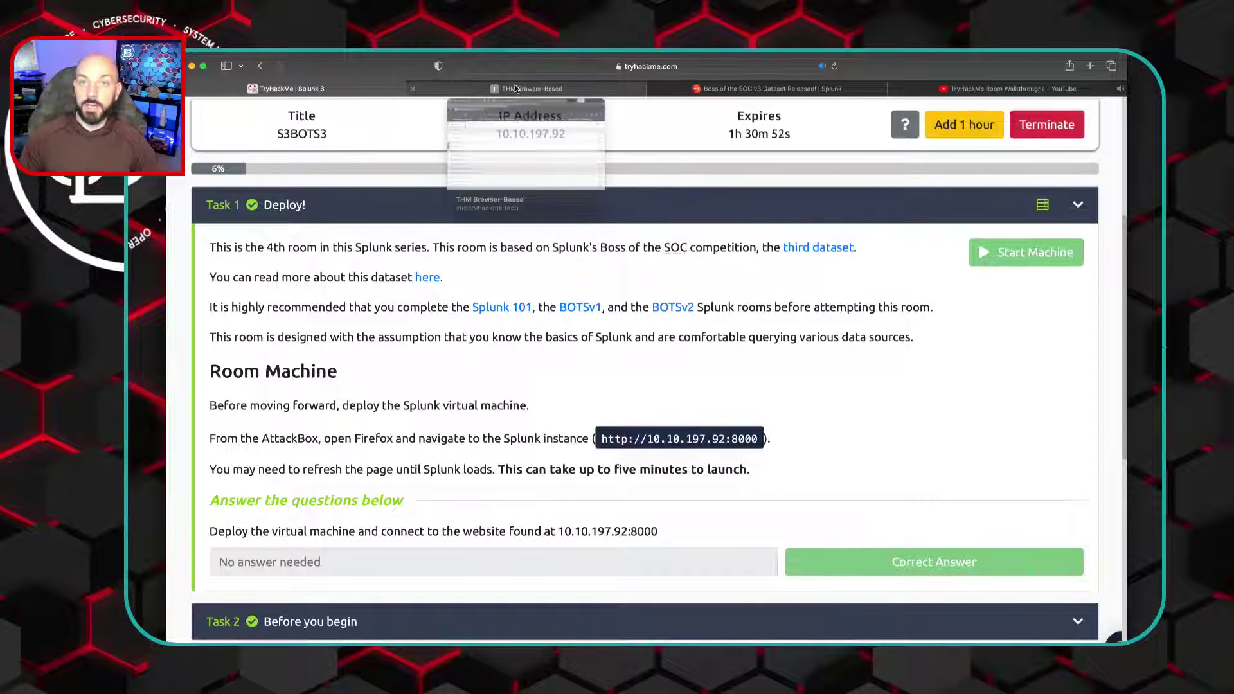
pyautogui.scroll(-3, 589, 311)
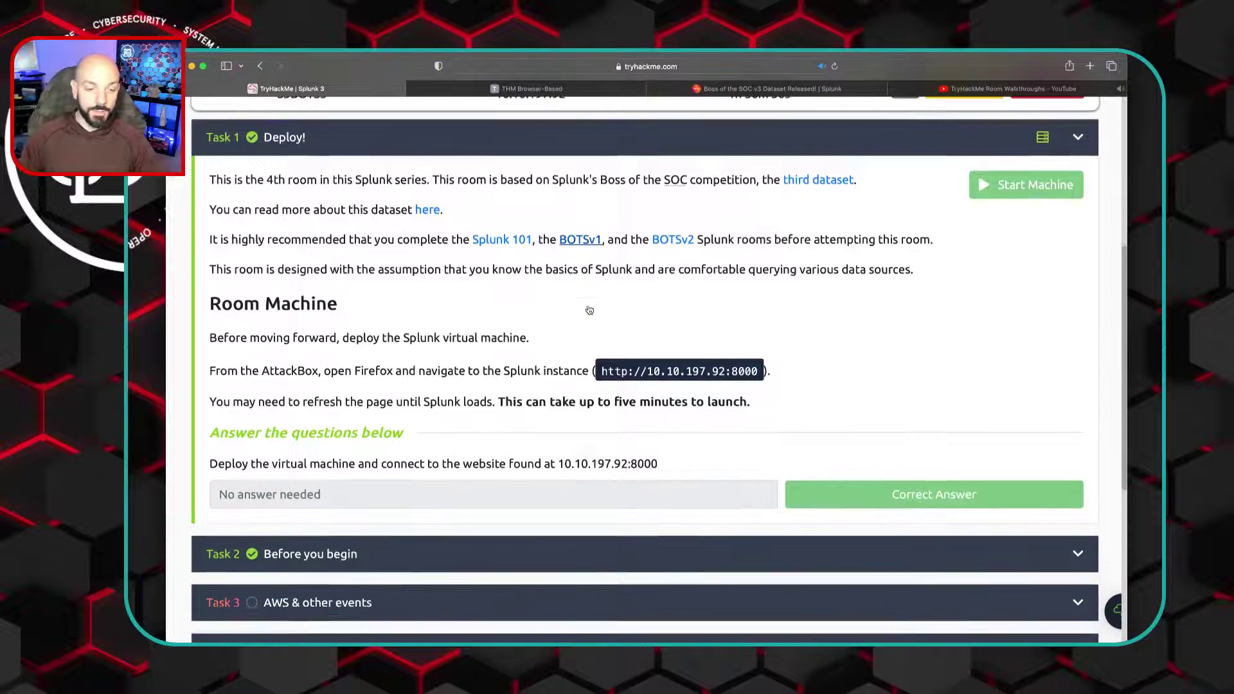
# Open Task 3, AWS & other events, and review its question guidance, reference links and the questions asked
pyautogui.scroll(-10, 590, 310)
pyautogui.click(486, 371)
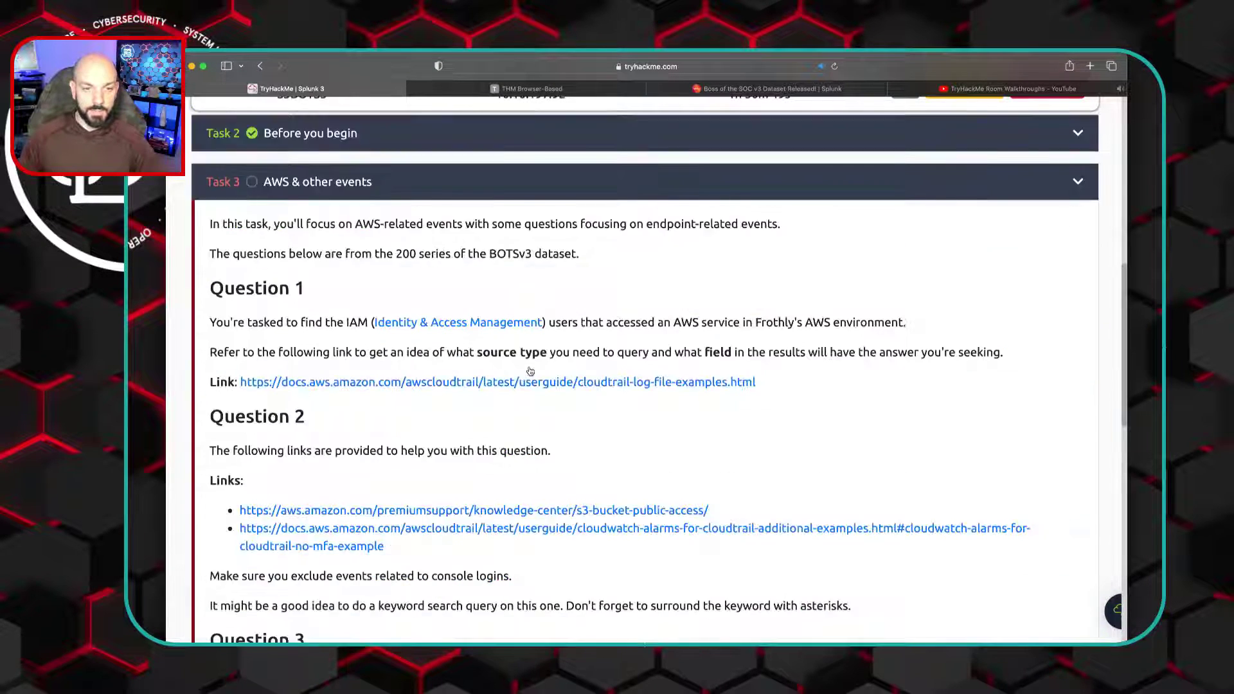
pyautogui.scroll(-6, 530, 372)
pyautogui.scroll(6, 775, 398)
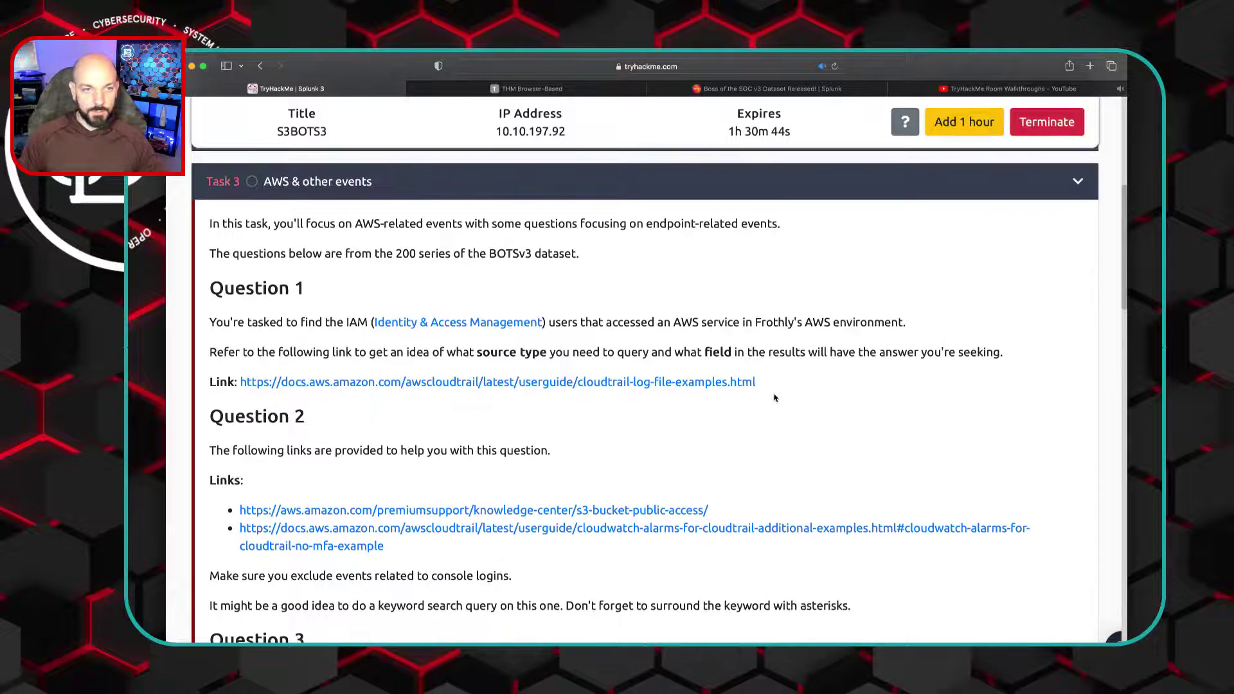
pyautogui.scroll(-1, 774, 398)
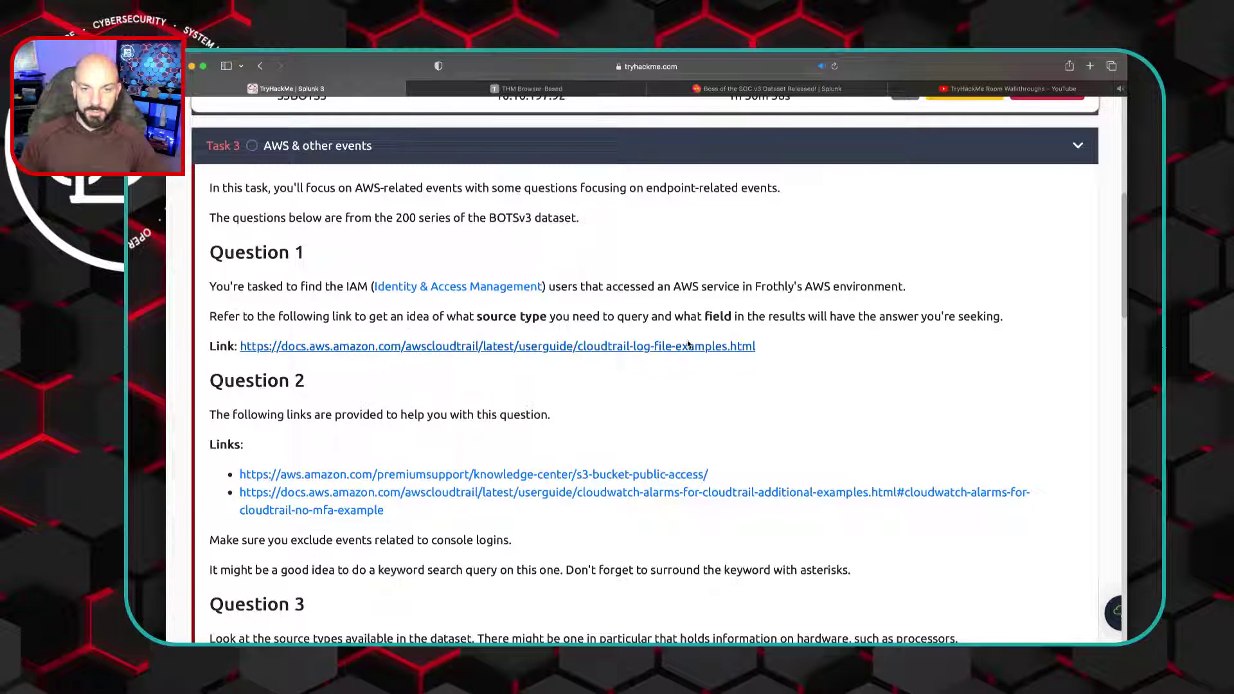
pyautogui.scroll(-4, 771, 399)
pyautogui.scroll(-10, 770, 399)
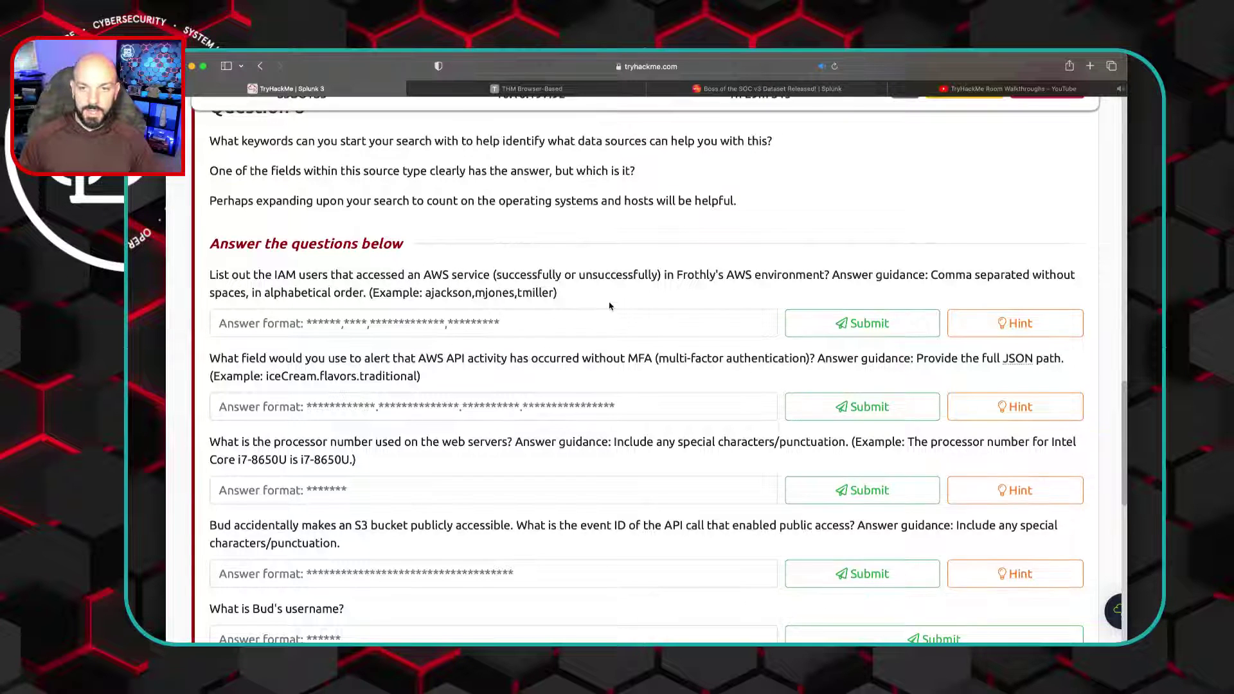
pyautogui.scroll(2, 609, 306)
pyautogui.scroll(-1, 609, 302)
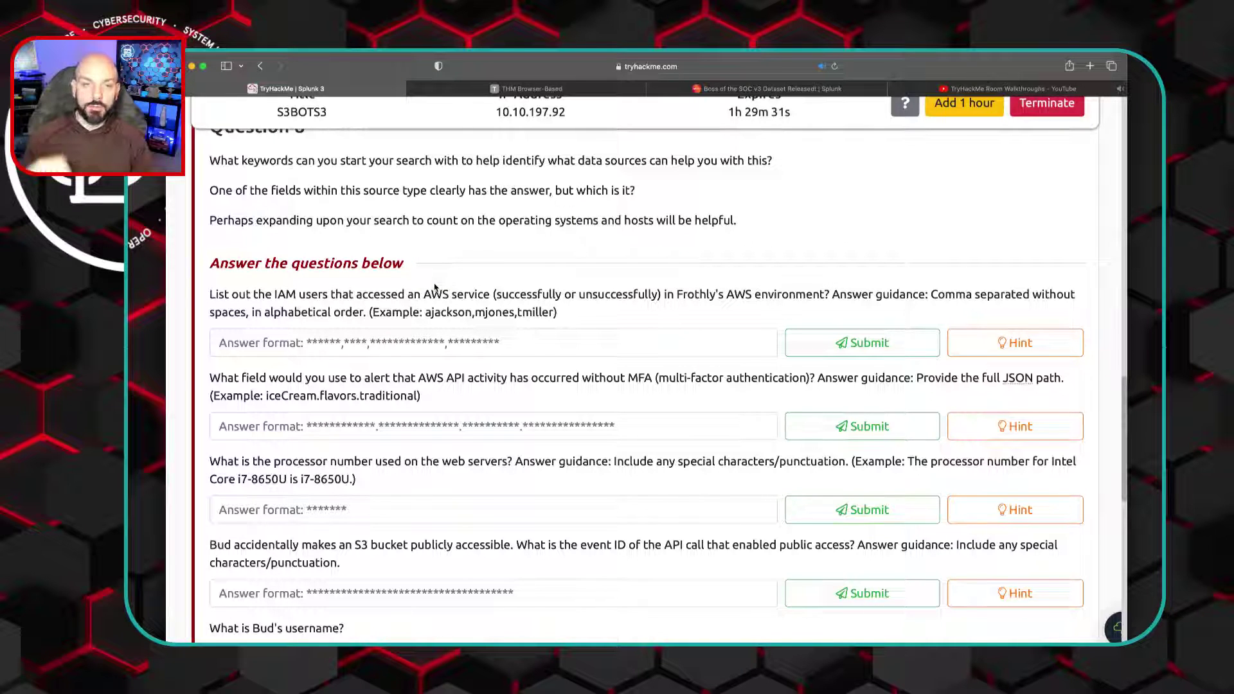
# Switch to the Splunk source type list in the AttackBox and open a new search for aws:cloudtrail in a separate tab
pyautogui.click(565, 90)
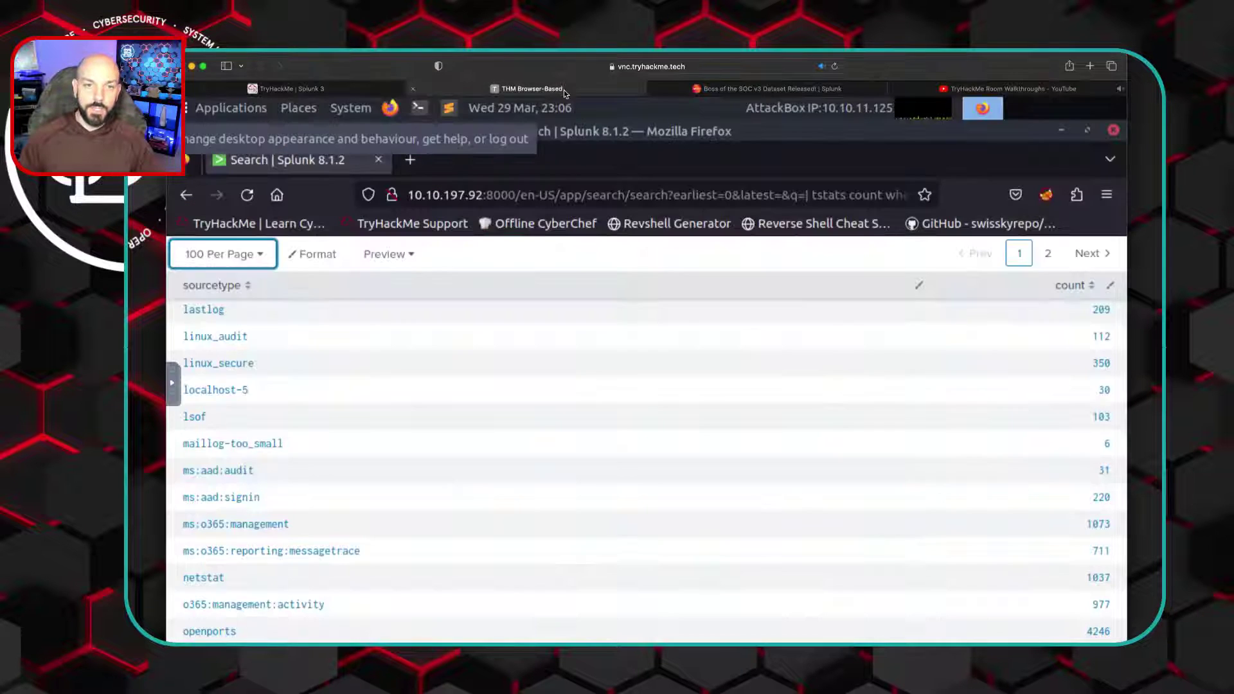
pyautogui.scroll(10, 380, 394)
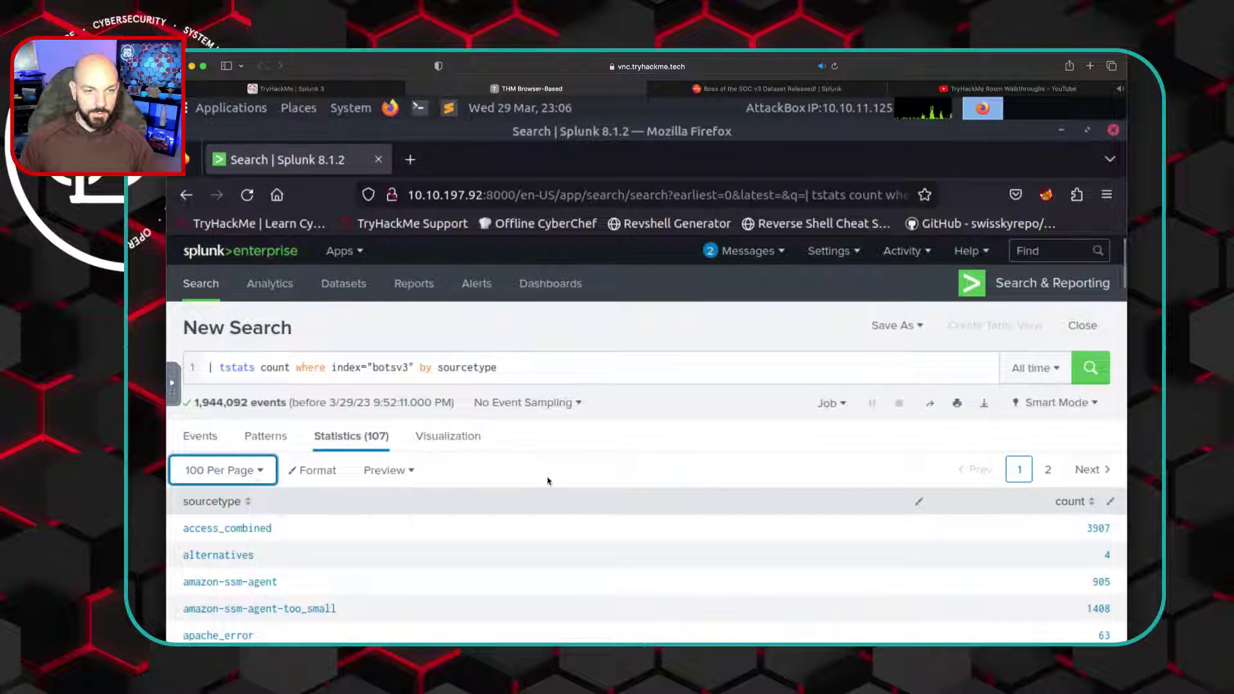
pyautogui.scroll(-3, 499, 508)
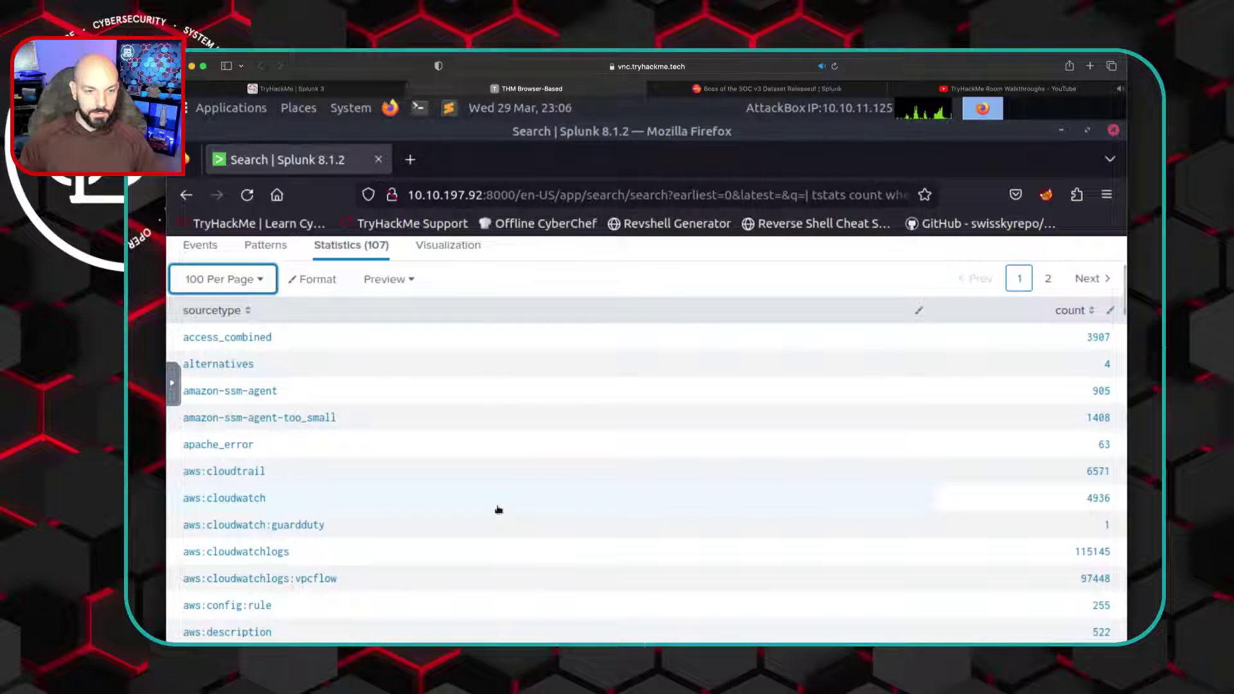
pyautogui.rightClick(228, 474)
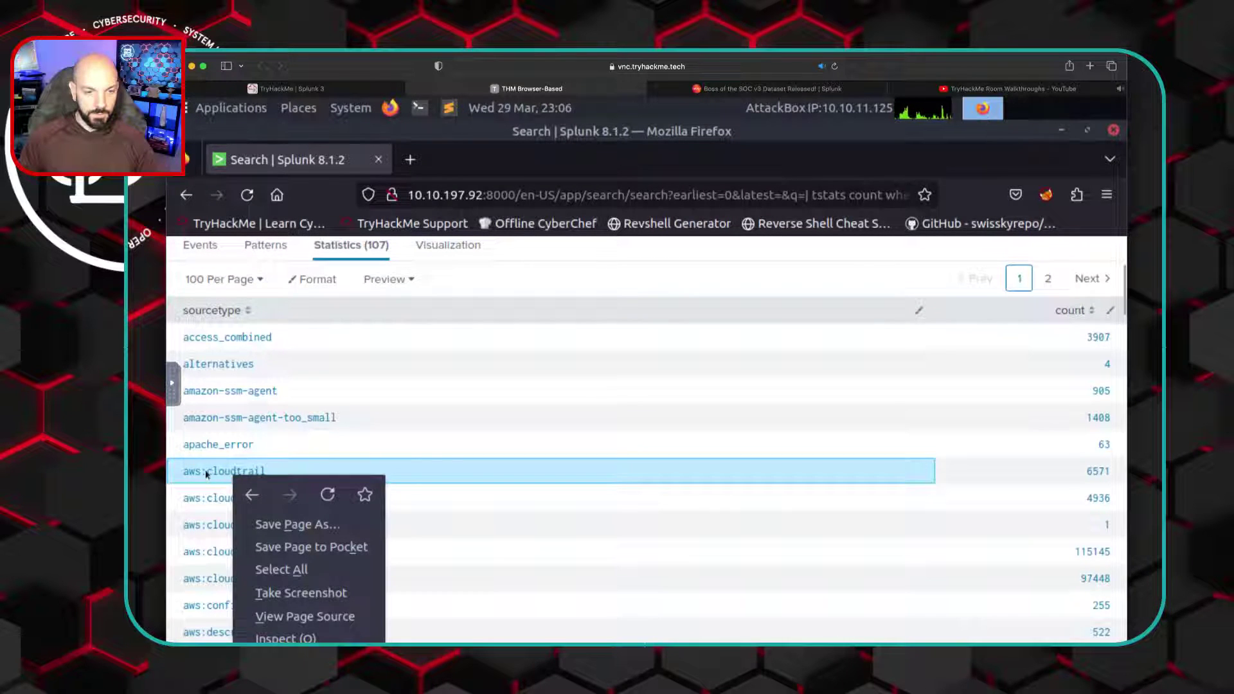
pyautogui.click(216, 473)
pyautogui.click(215, 474)
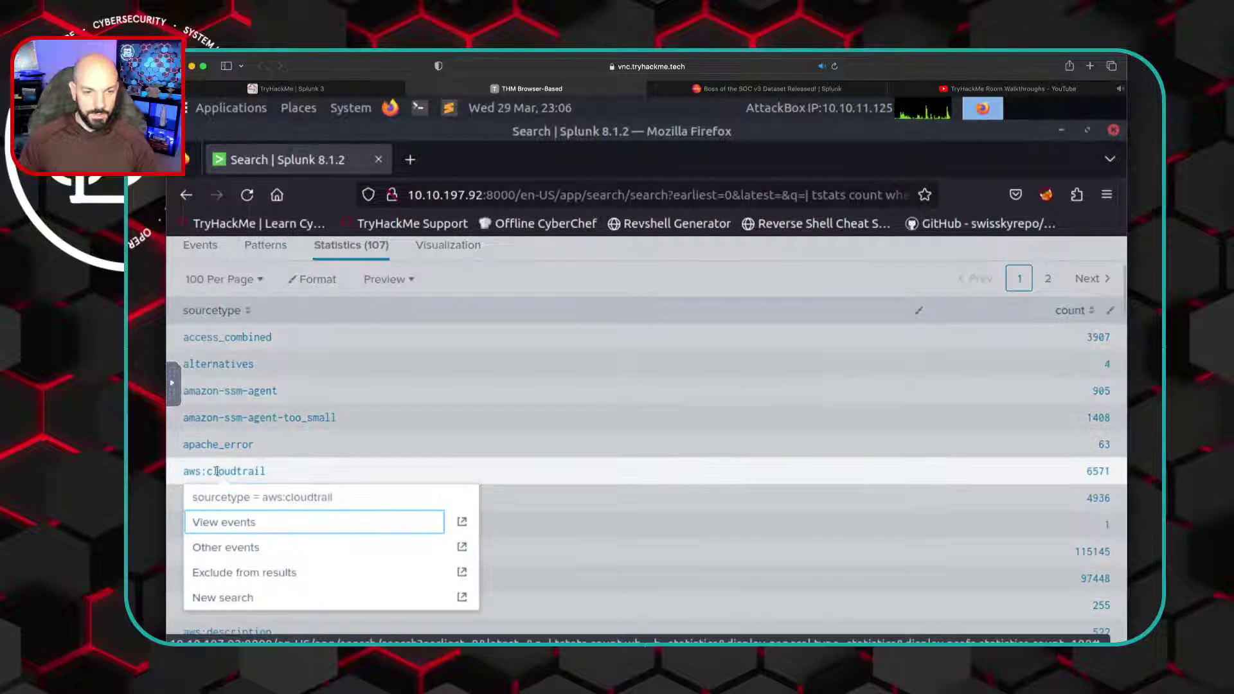
pyautogui.click(461, 597)
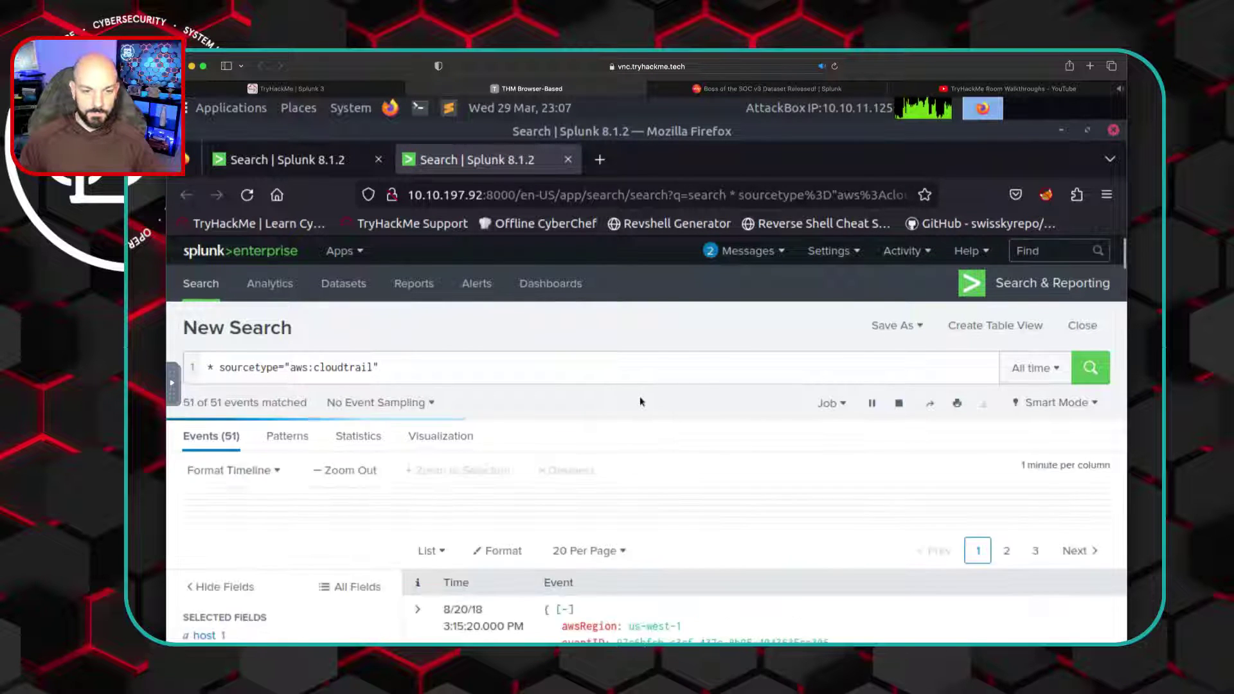
# Examine the aws:cloudtrail events and their interesting fields for one that identifies IAM users
pyautogui.scroll(-3, 639, 402)
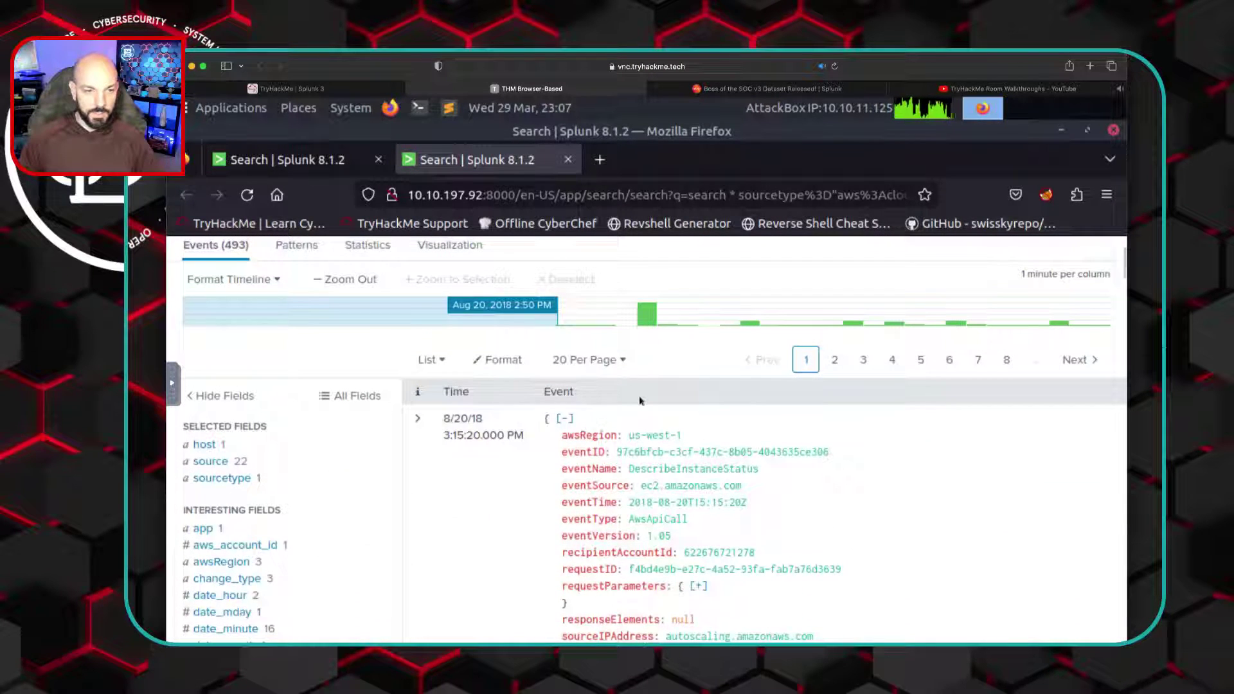
pyautogui.scroll(-4, 639, 400)
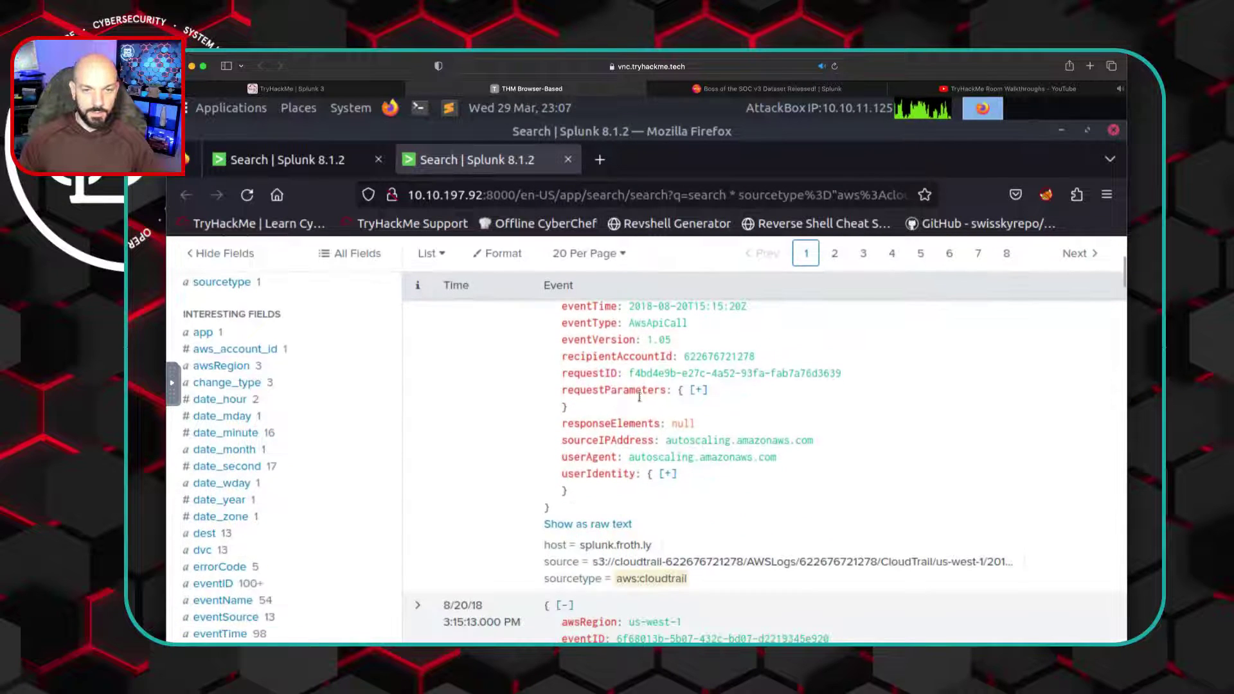
pyautogui.scroll(8, 639, 397)
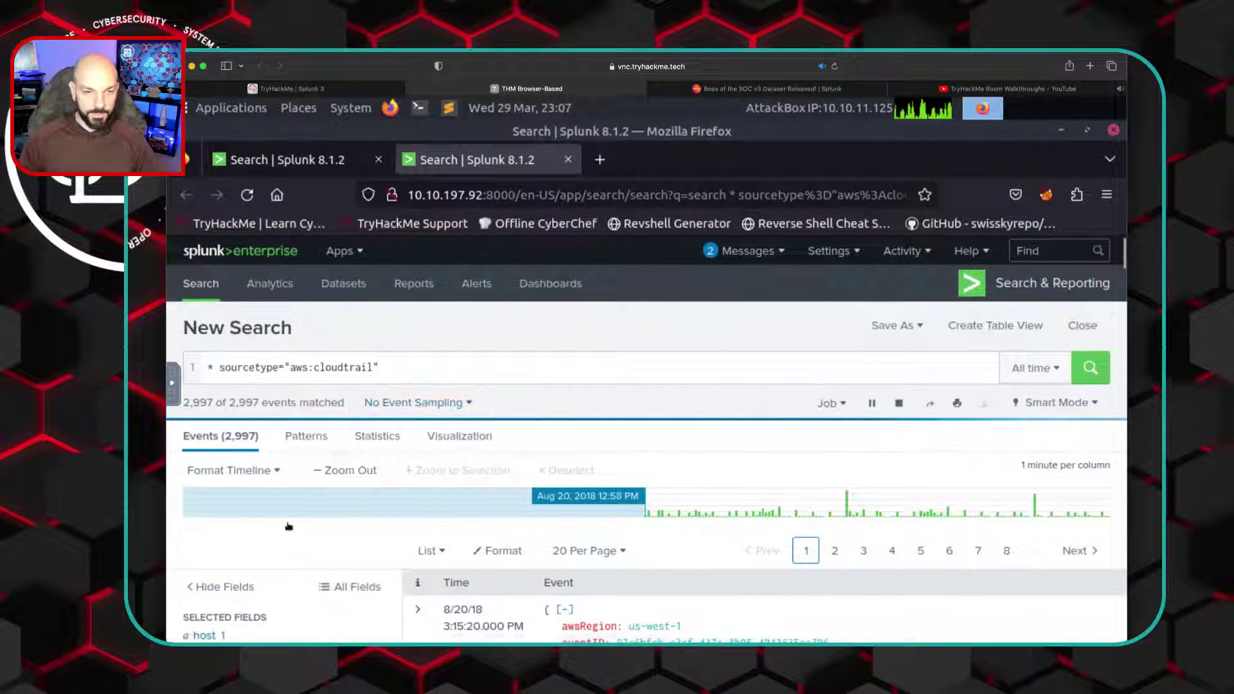
pyautogui.scroll(-2, 289, 526)
pyautogui.scroll(-2, 289, 526)
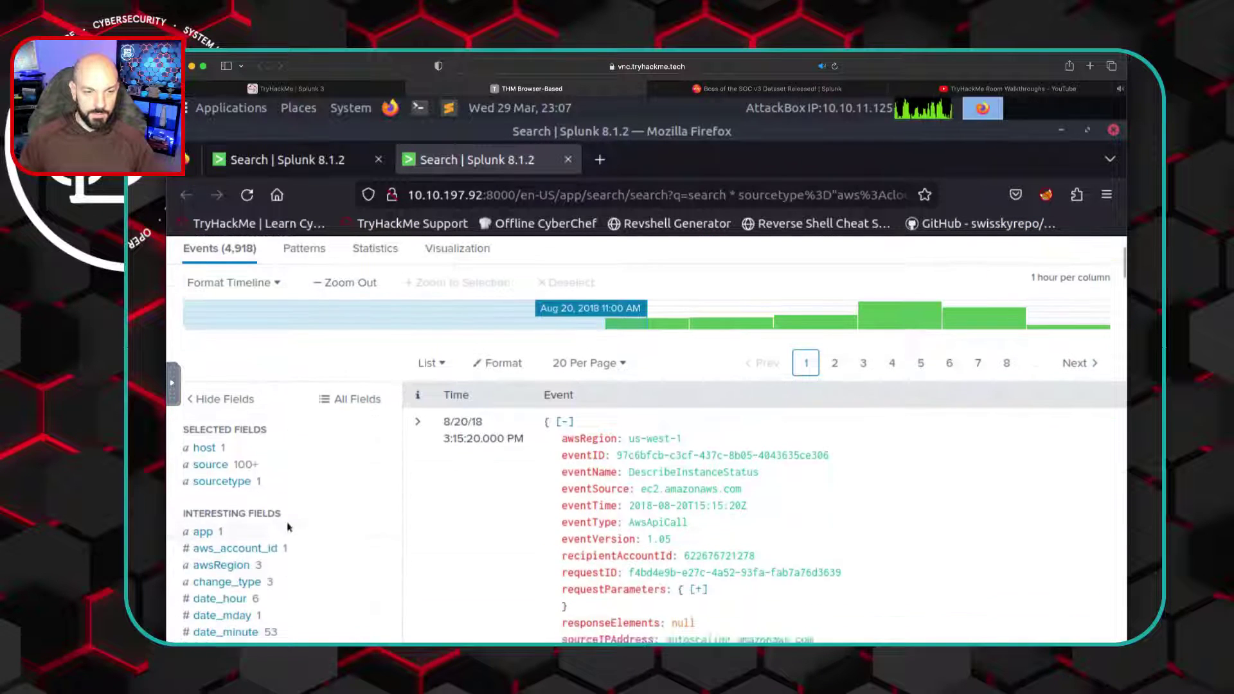
pyautogui.scroll(-4, 346, 502)
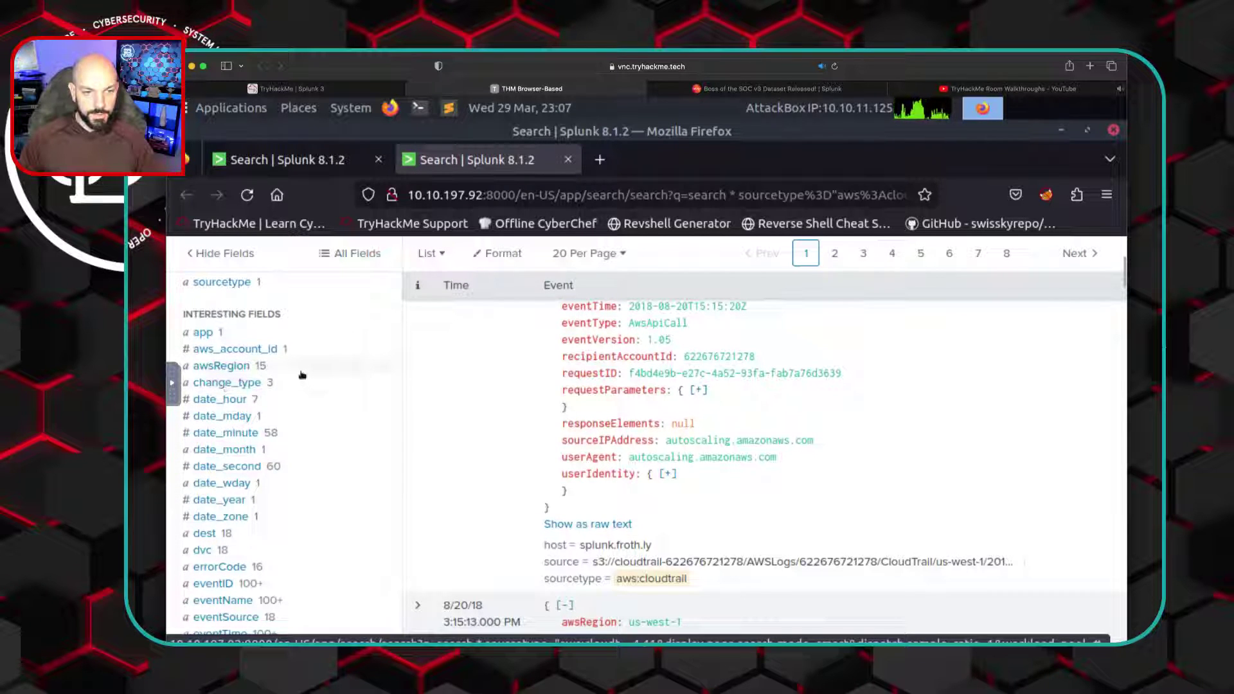
pyautogui.scroll(-2, 338, 417)
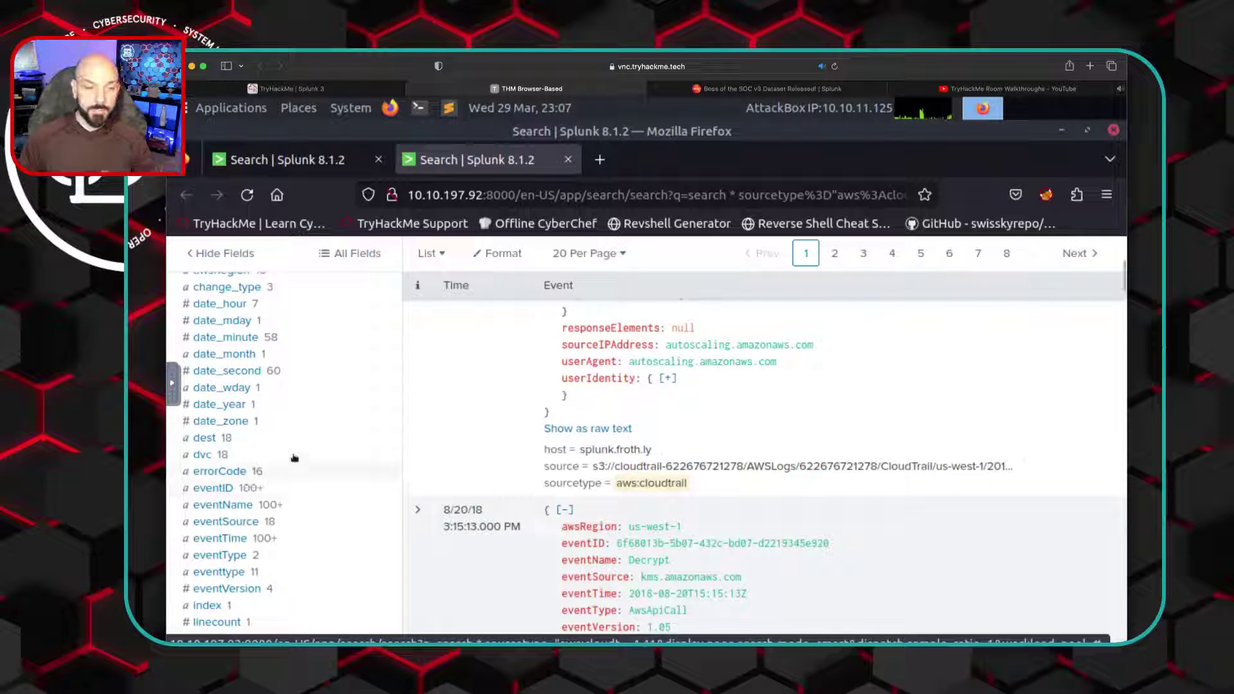
pyautogui.scroll(-2, 294, 457)
pyautogui.scroll(-3, 294, 457)
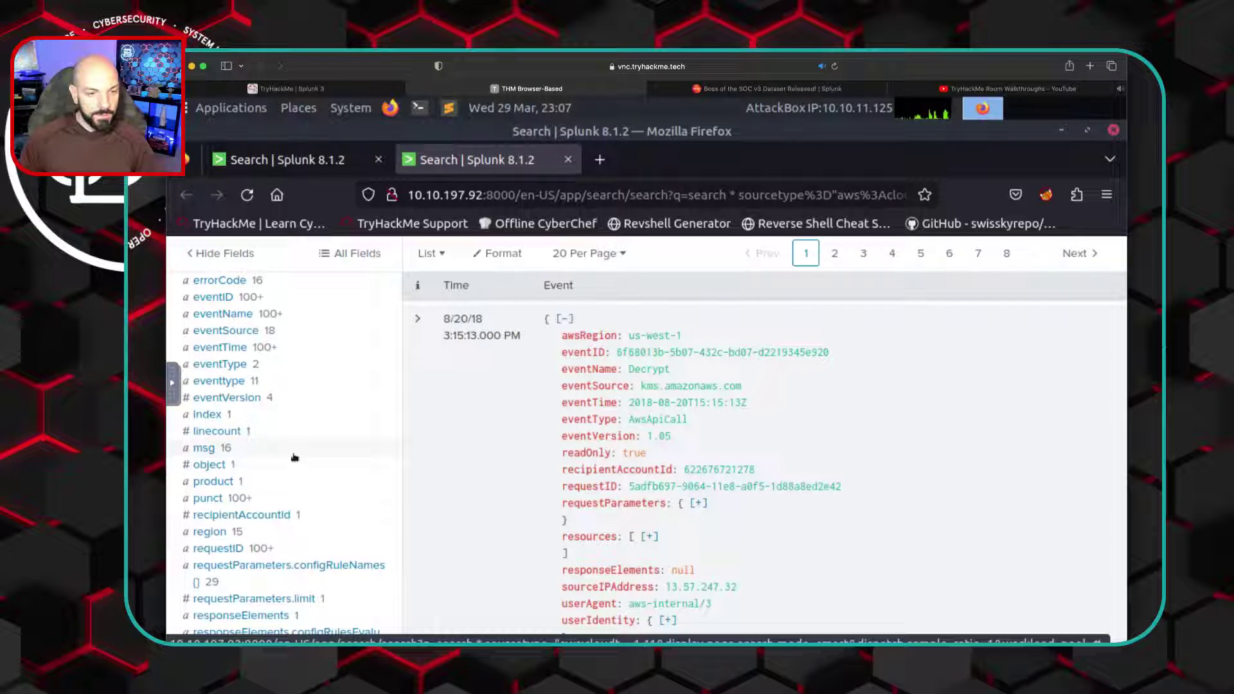
# Check the values of the recipientAccountId field and close its summary
pyautogui.click(256, 519)
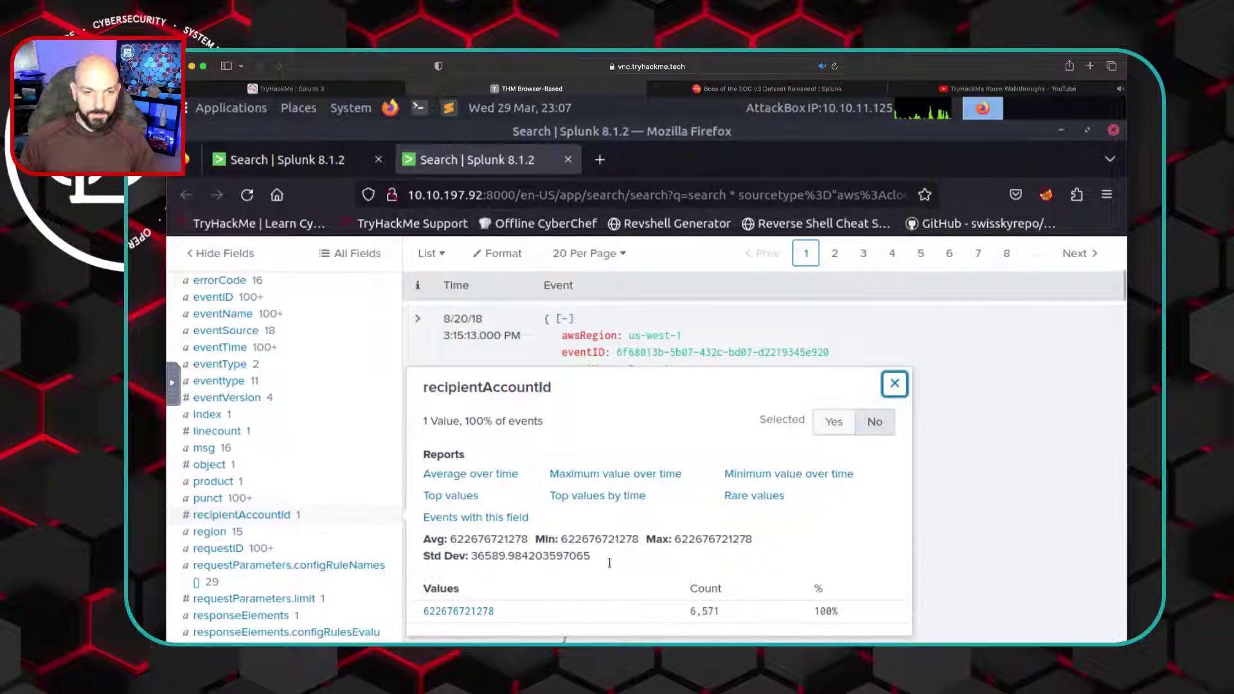
pyautogui.scroll(-2, 620, 573)
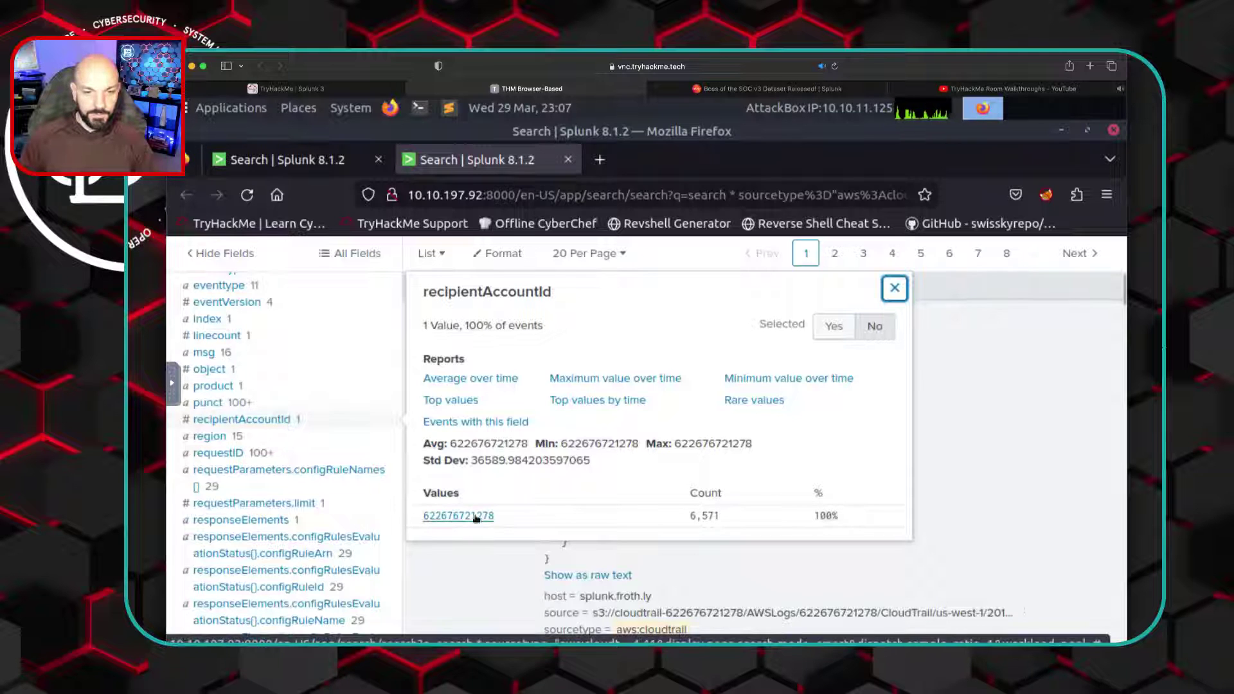
pyautogui.click(894, 288)
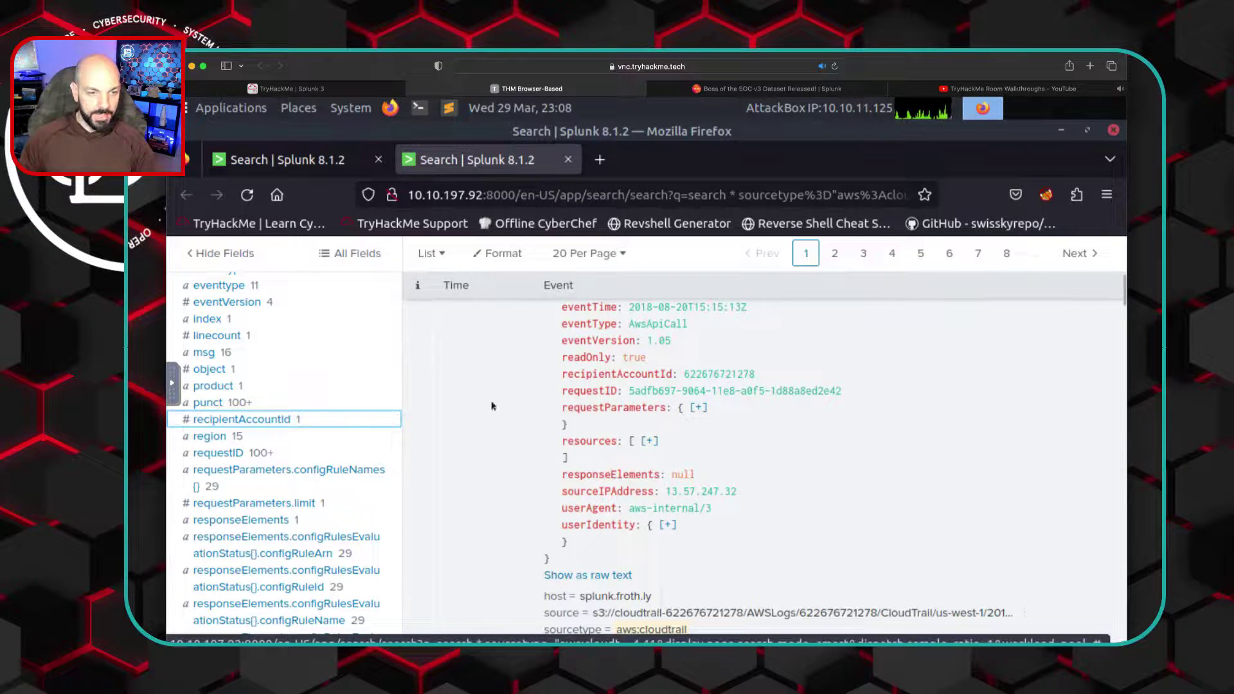
# Find the user field among the interesting fields and show its values
pyautogui.scroll(-2, 315, 460)
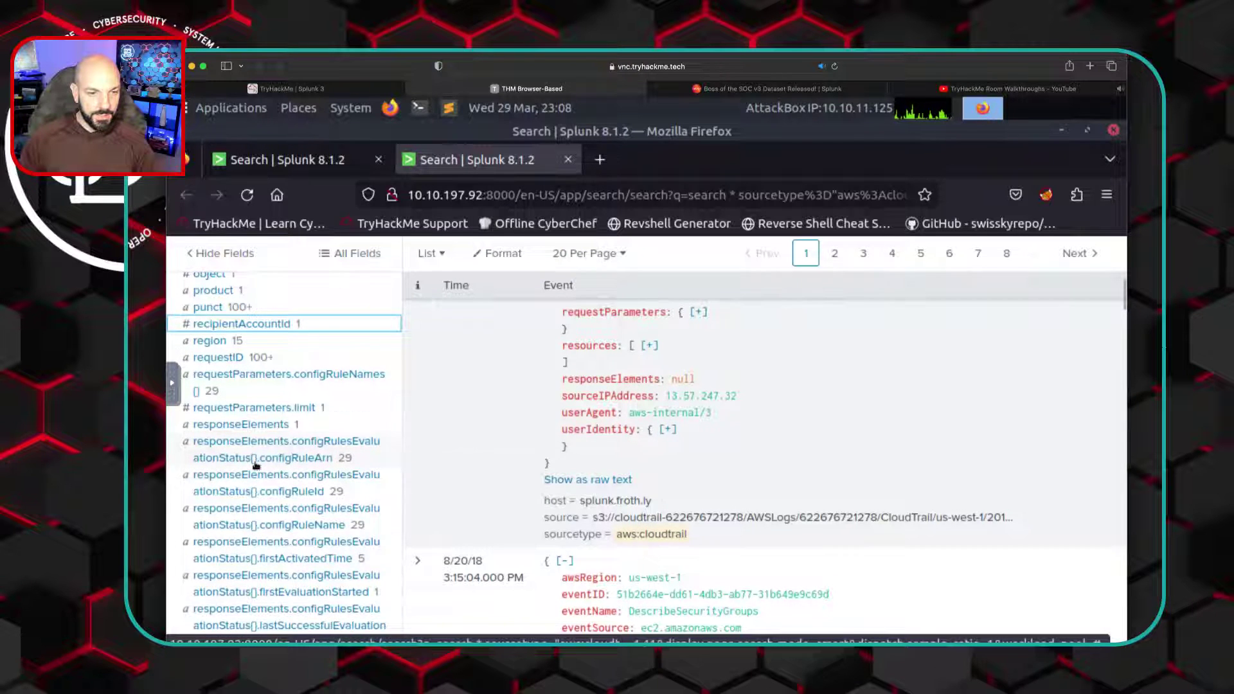
pyautogui.scroll(-2, 256, 465)
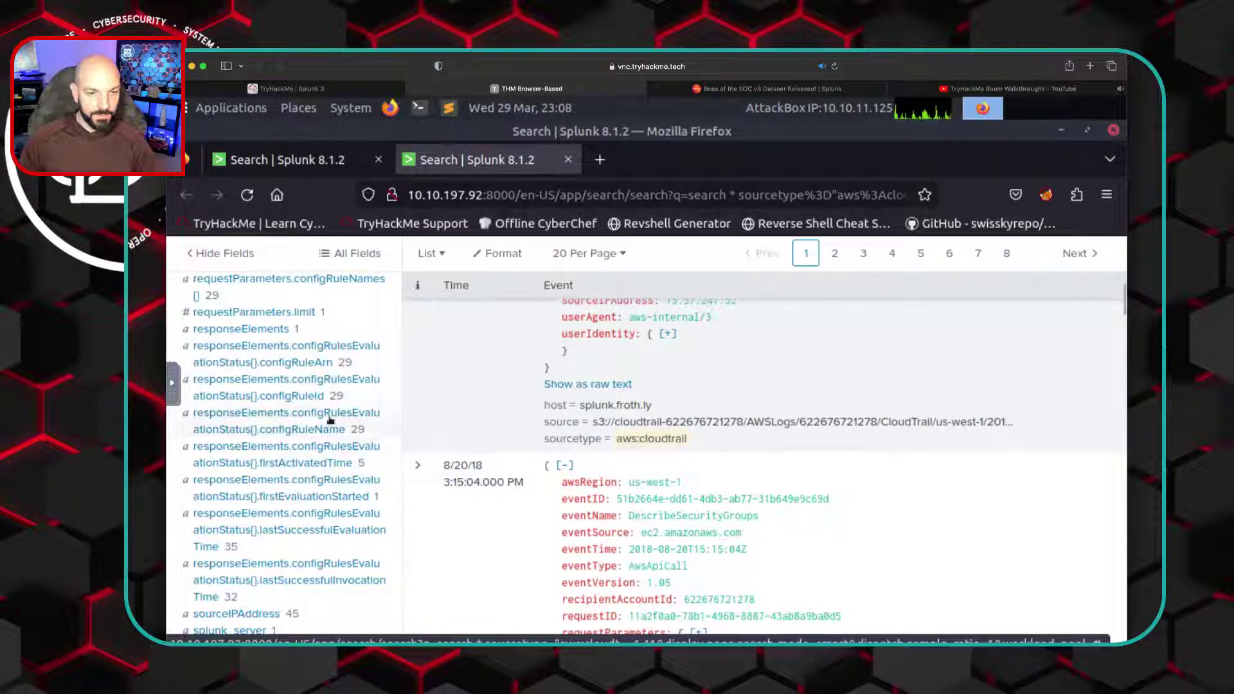
pyautogui.scroll(-2, 275, 481)
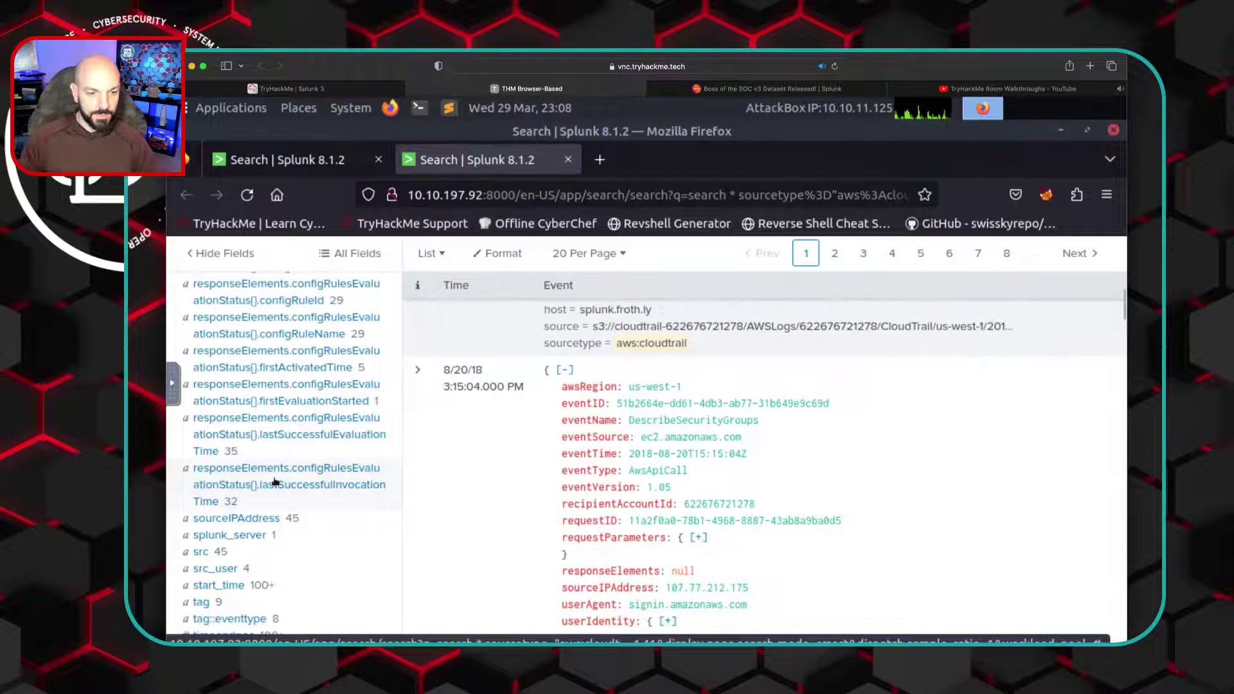
pyautogui.scroll(-2, 275, 480)
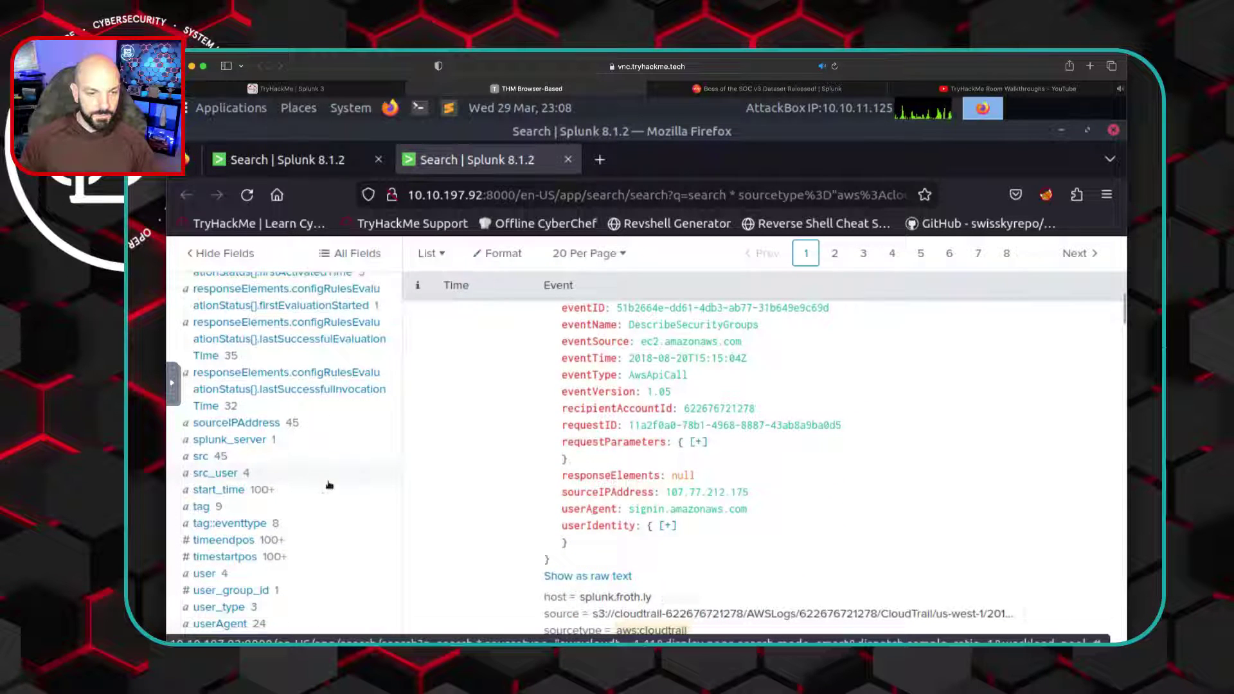
pyautogui.click(203, 574)
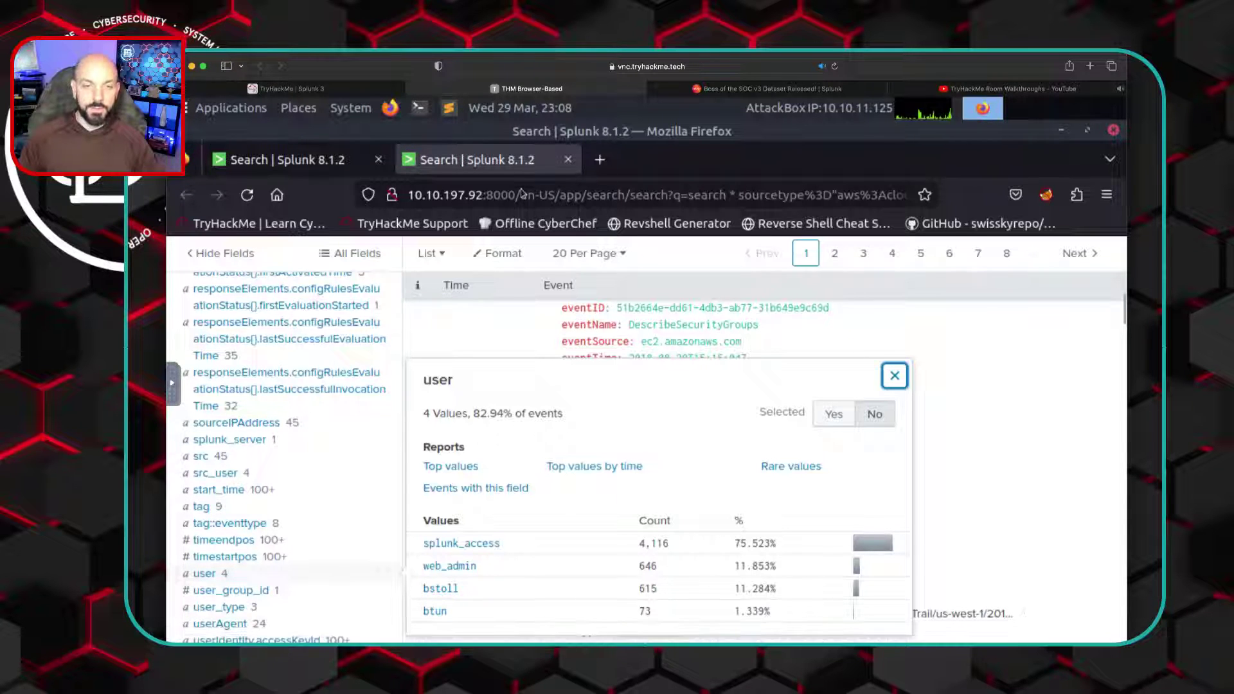
# Return to the TryHackMe room and activate the answer field for the IAM users question
pyautogui.click(346, 92)
pyautogui.click(333, 345)
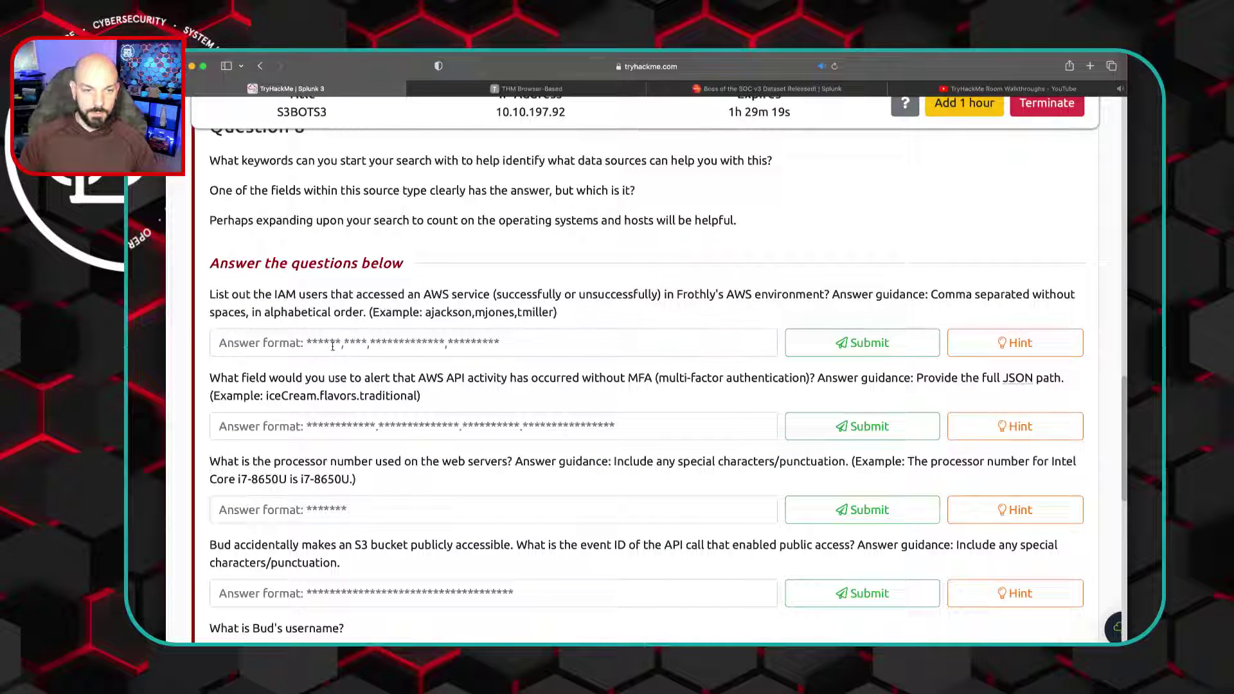
pyautogui.write('bstoll,')
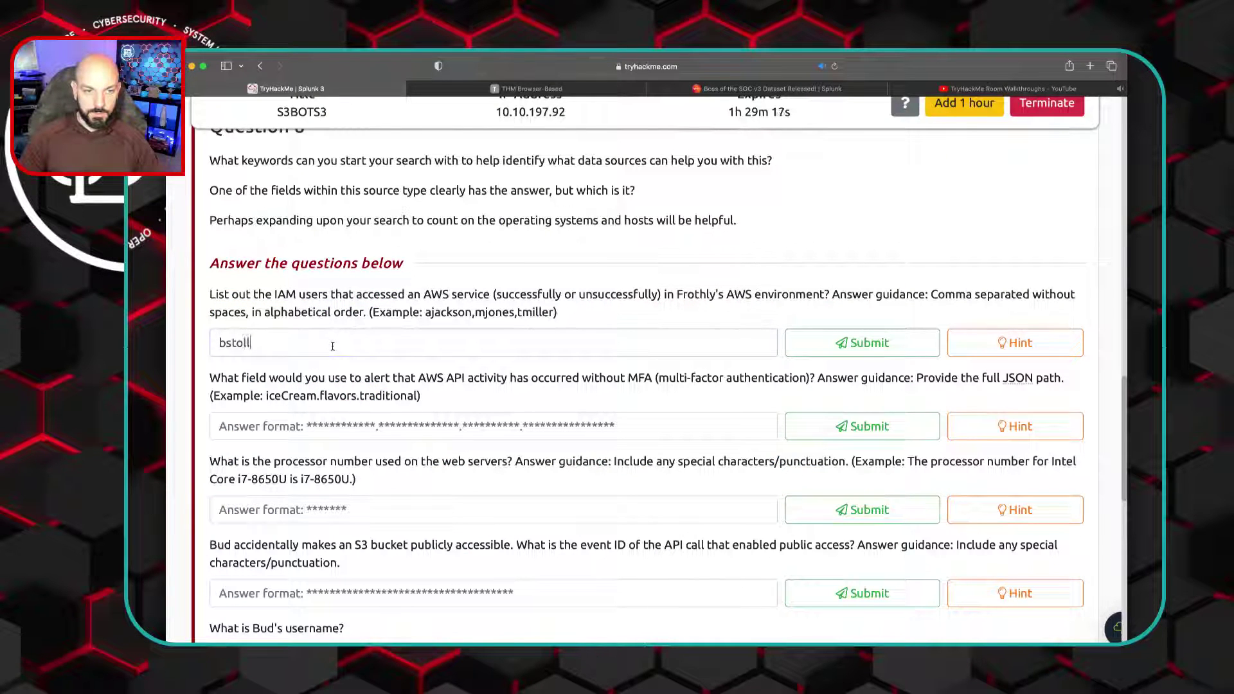
pyautogui.press('BackSpace')
pyautogui.press('BackSpace')
pyautogui.press('BackSpace')
pyautogui.press('BackSpace')
pyautogui.press('BackSpace')
pyautogui.press('BackSpace')
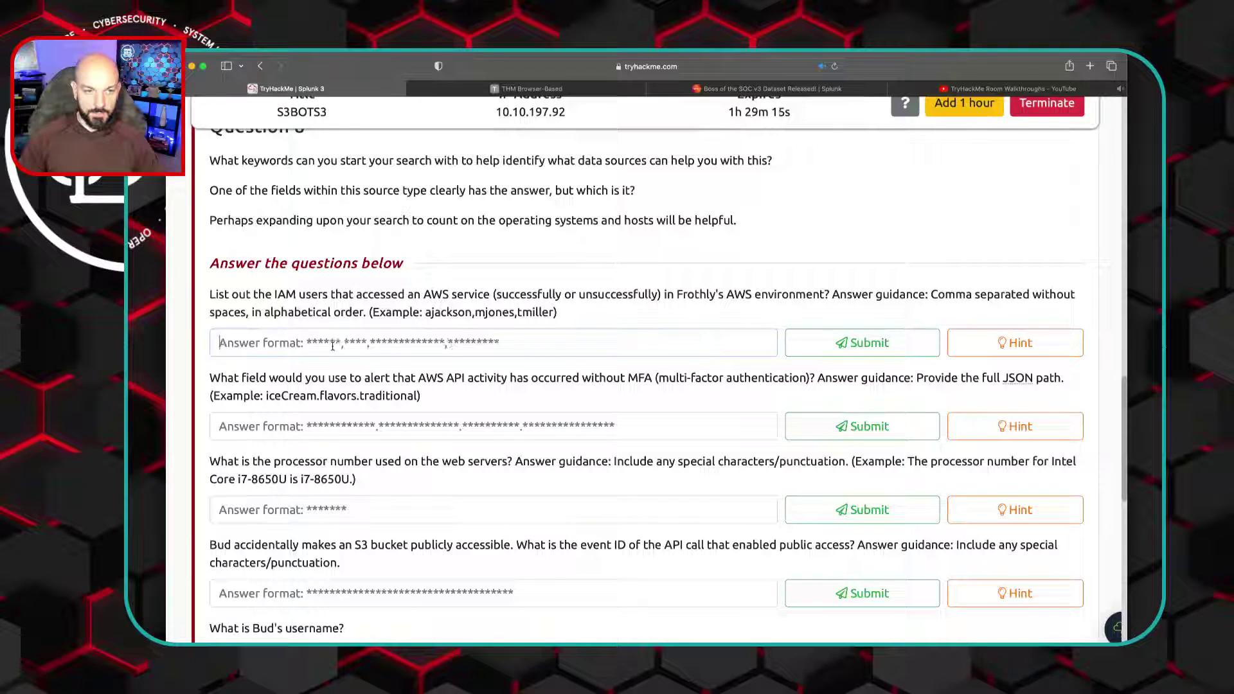
pyautogui.write('bstoll,')
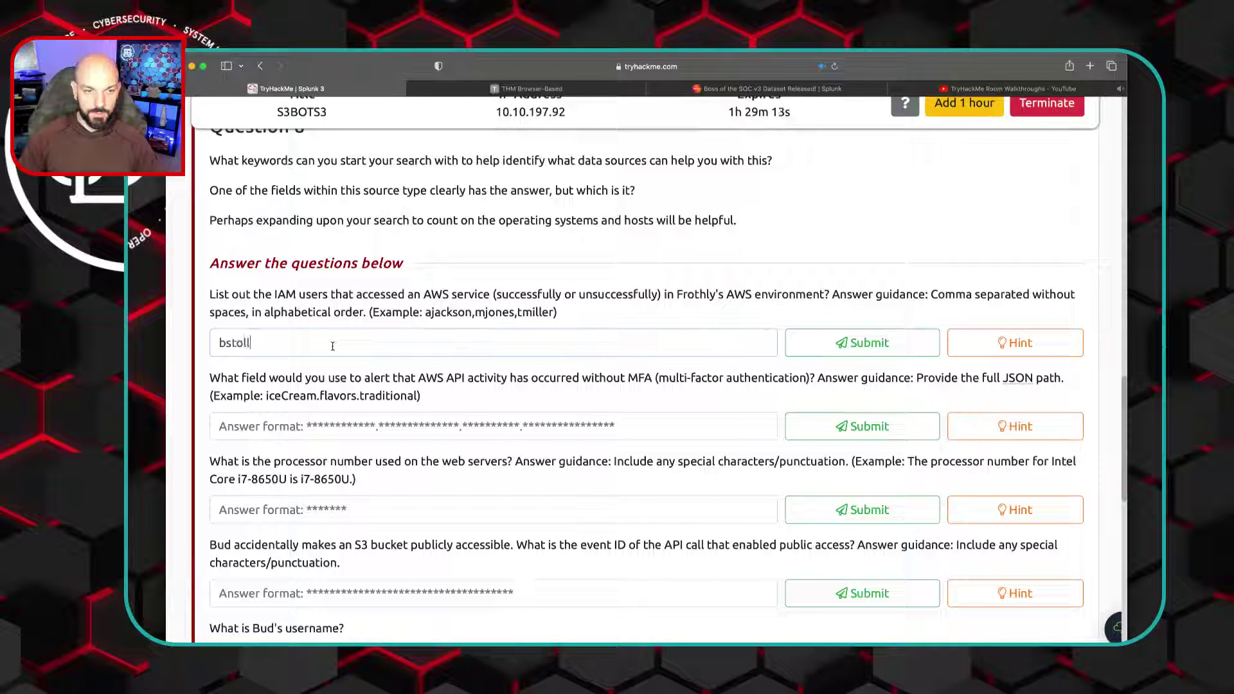
pyautogui.press('BackSpace')
pyautogui.press('BackSpace')
pyautogui.press('BackSpace')
pyautogui.press('BackSpace')
pyautogui.press('BackSpace')
# Begin the IAM users answer with "bstoll,btun," and dismiss the spelling suggestion
pyautogui.write('bstoll')
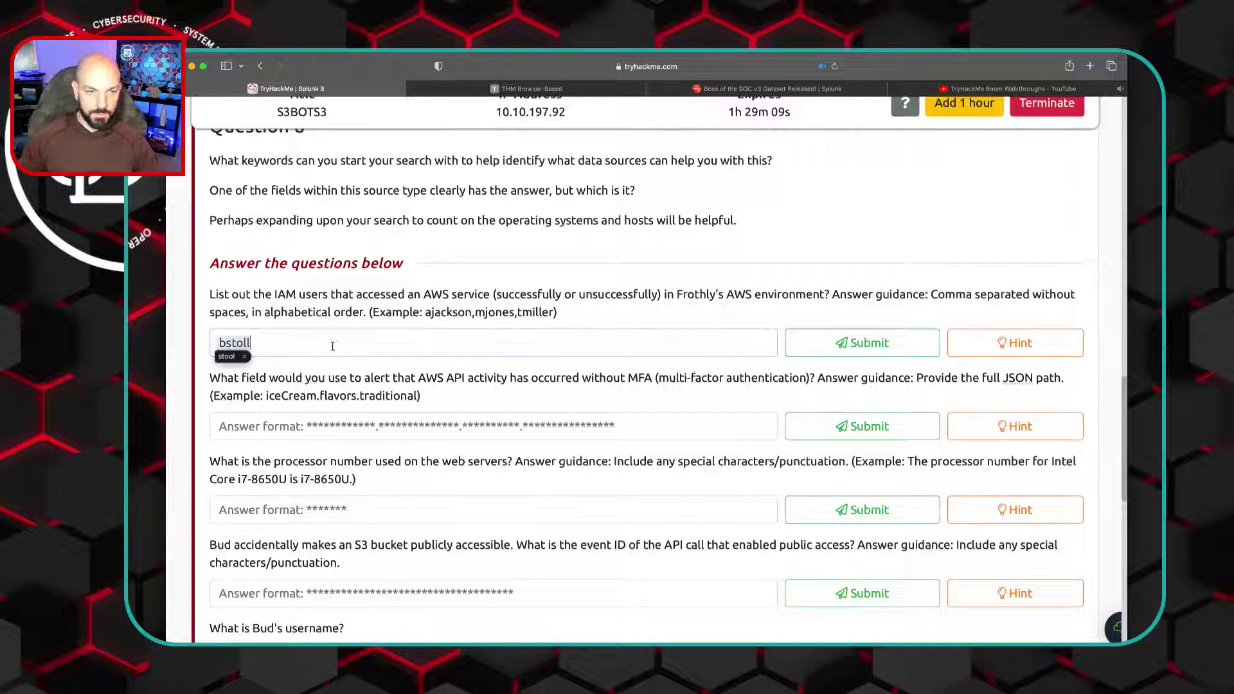
pyautogui.click(247, 357)
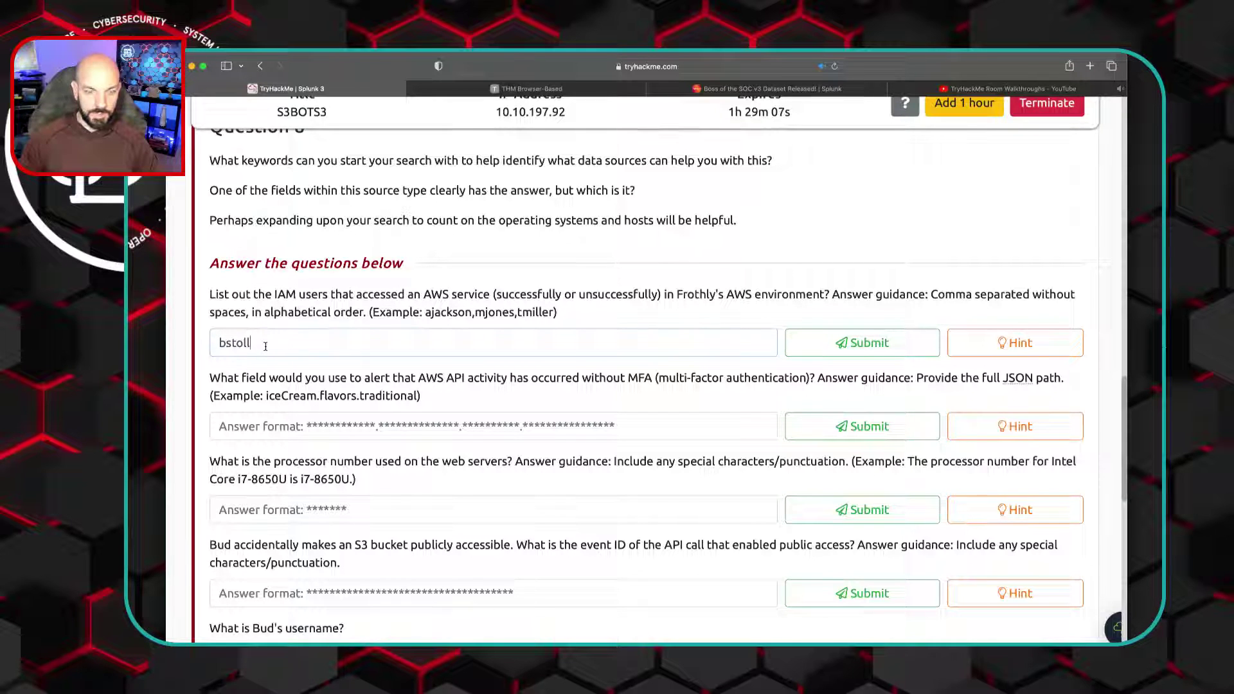
pyautogui.write(',btu')
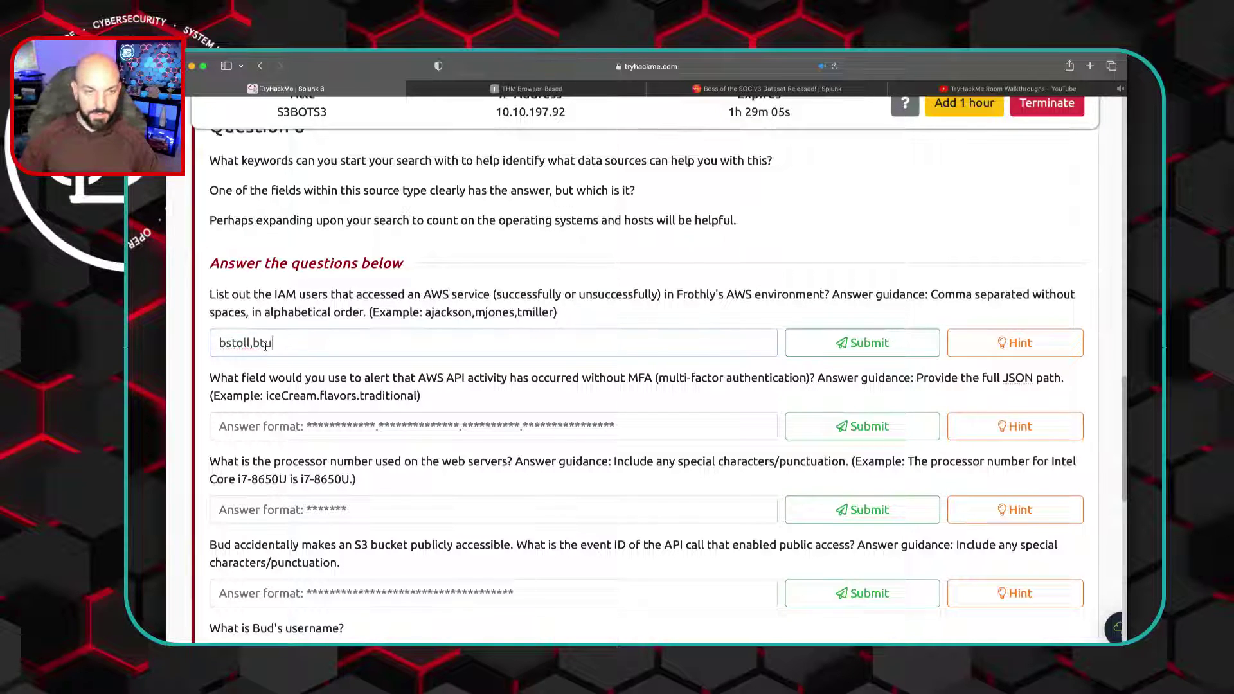
pyautogui.write('n,')
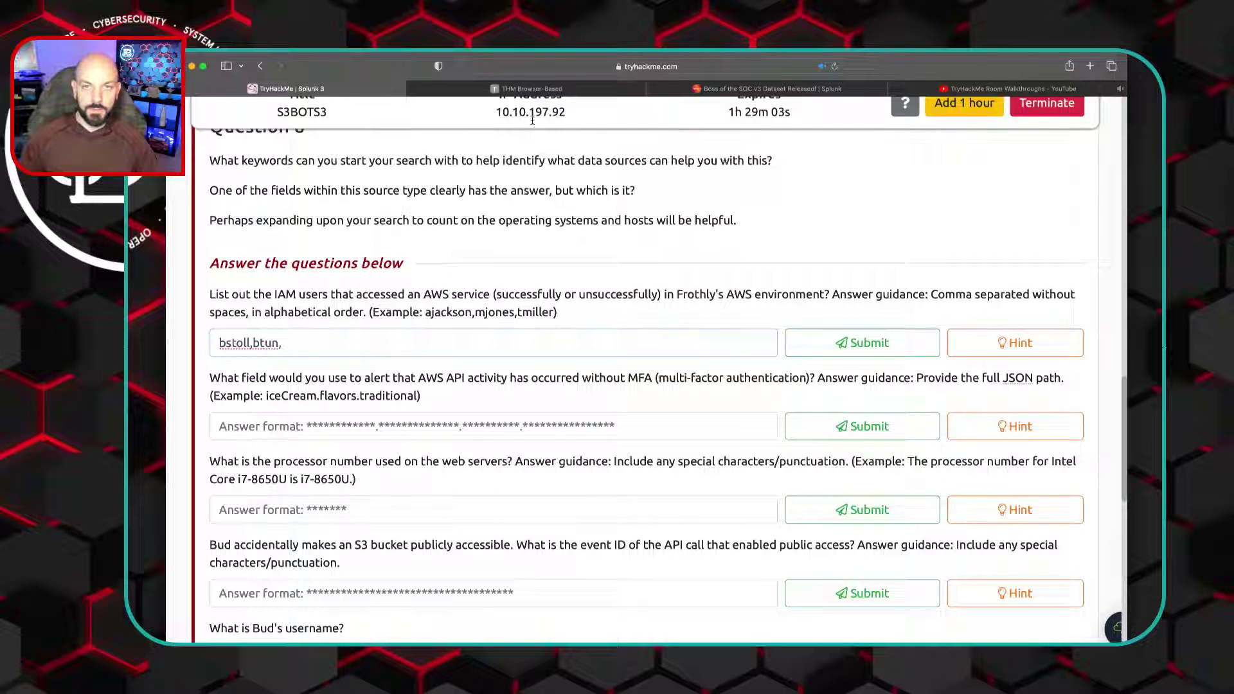
# Recheck the user field values in Splunk and add "splunk_access," to the IAM users answer in TryHackMe
pyautogui.click(532, 89)
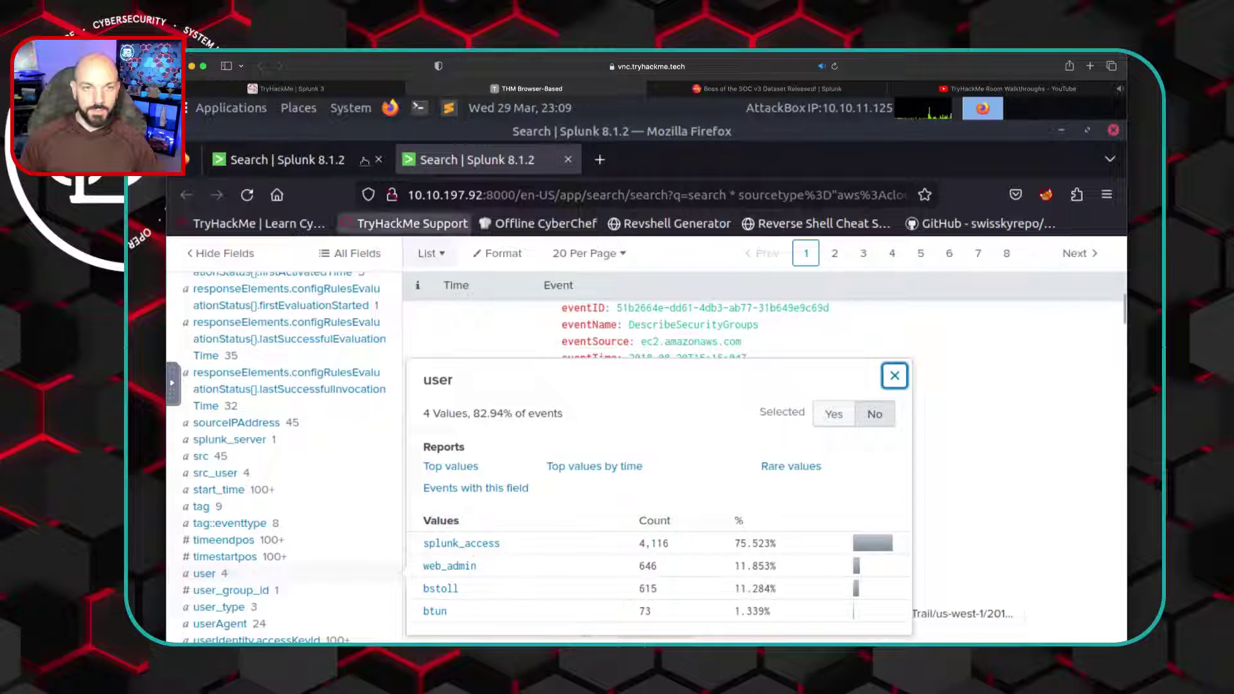
pyautogui.click(328, 90)
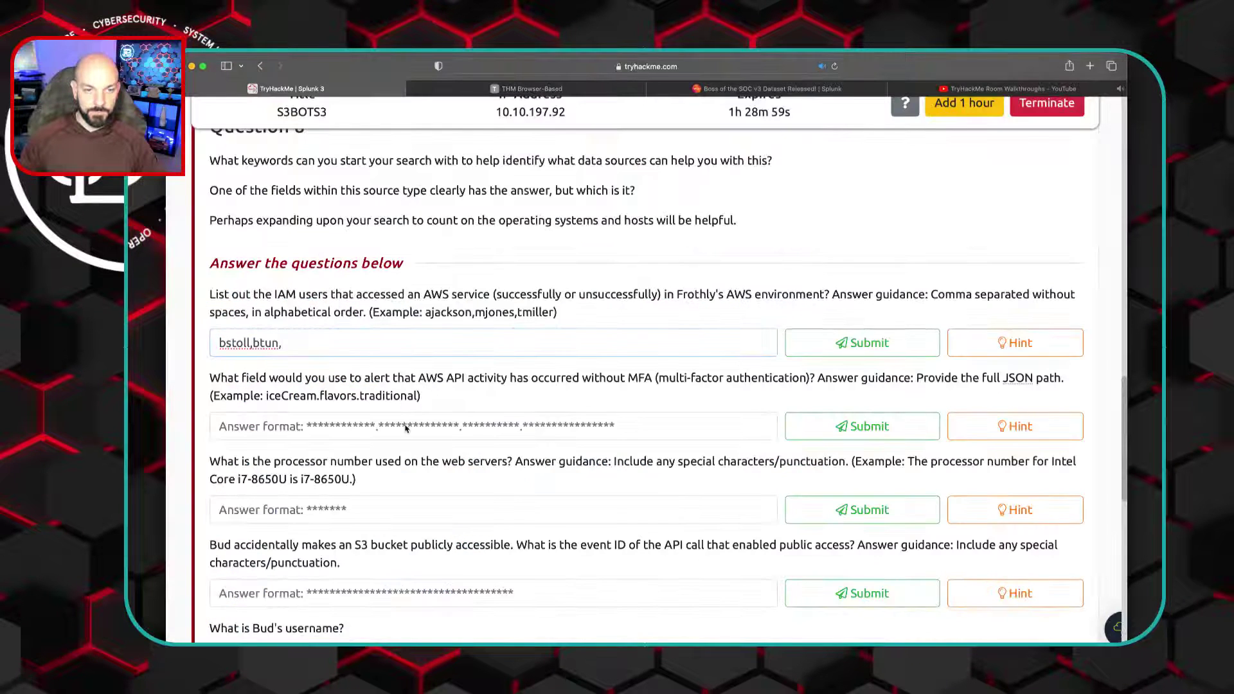
pyautogui.click(357, 347)
pyautogui.write('splunk')
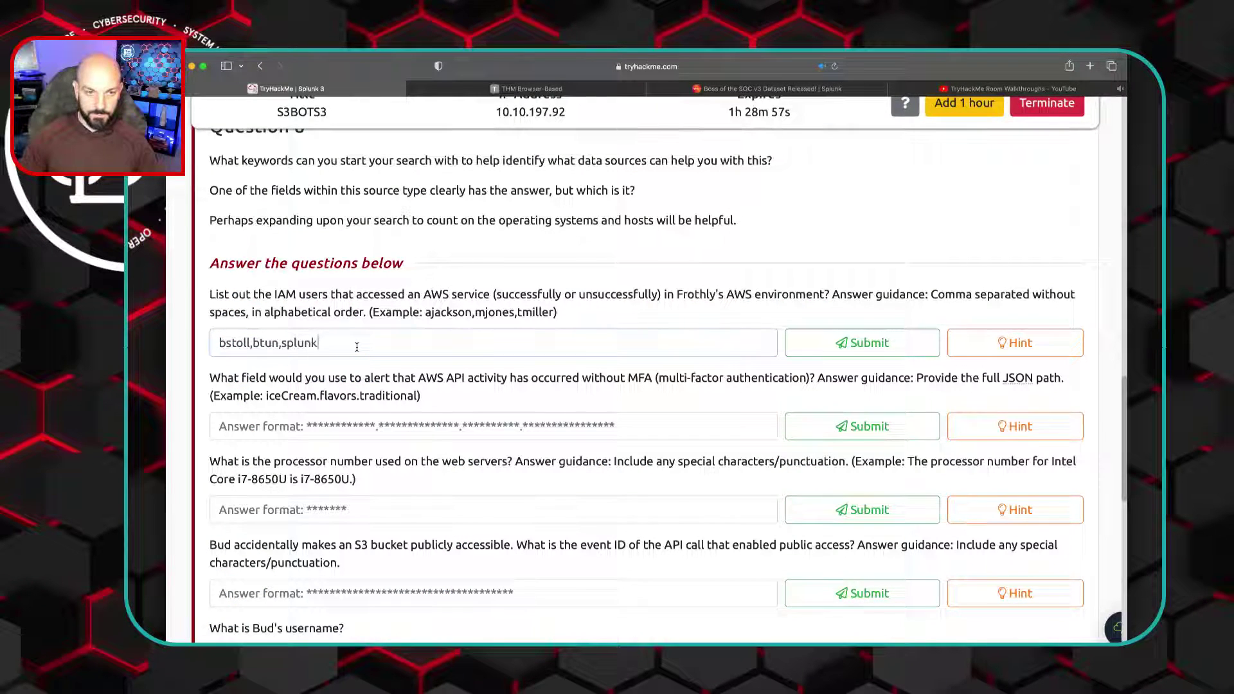
pyautogui.write('_access,')
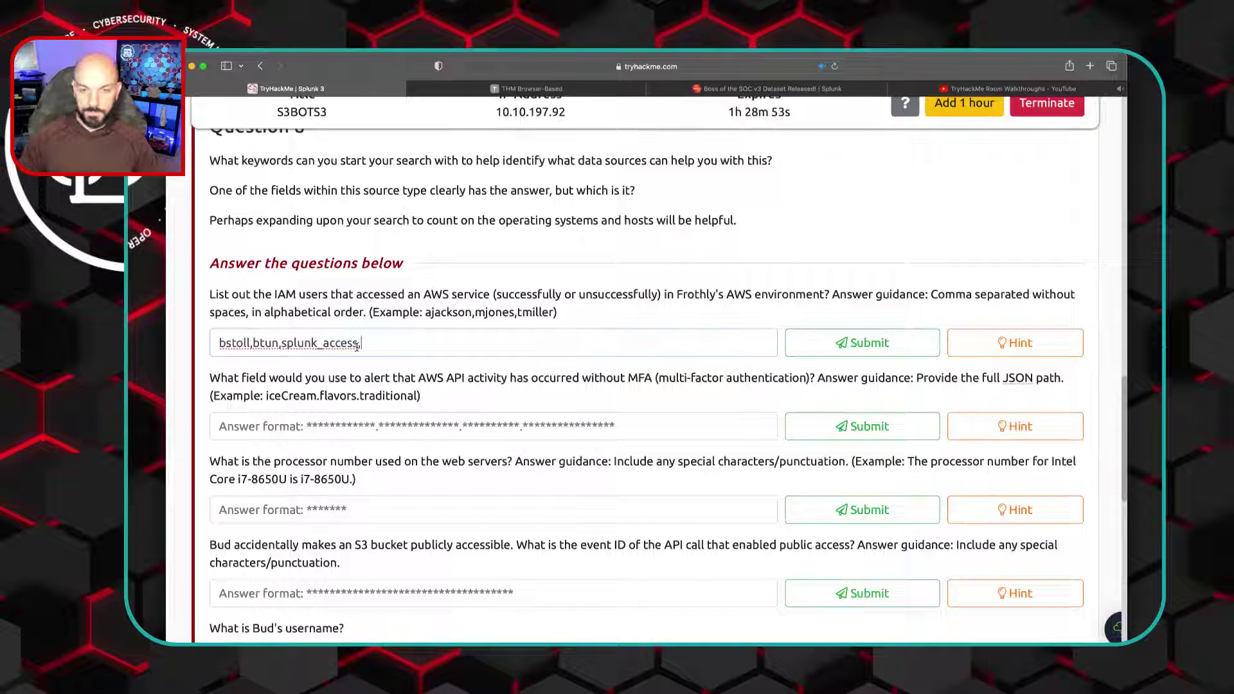
# Check the user values in Splunk once more, complete the TryHackMe answer with "web_admin" and submit it
pyautogui.click(546, 89)
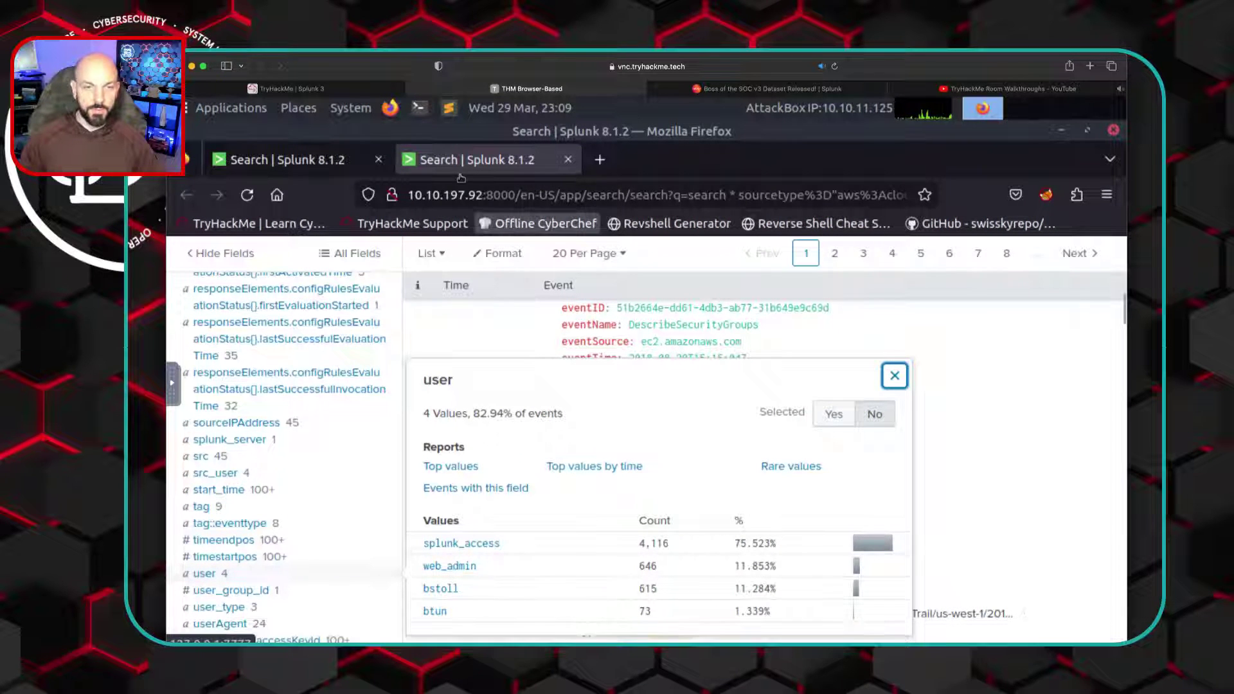
pyautogui.click(290, 88)
pyautogui.write('w')
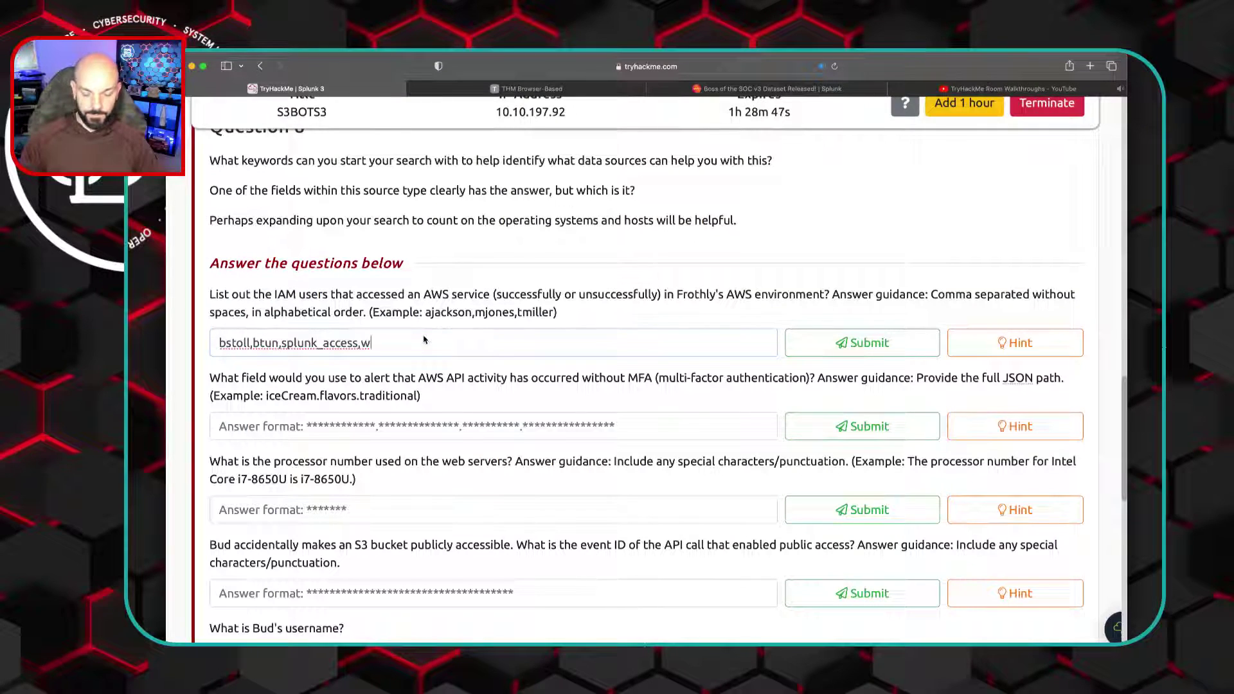
pyautogui.write('eb_')
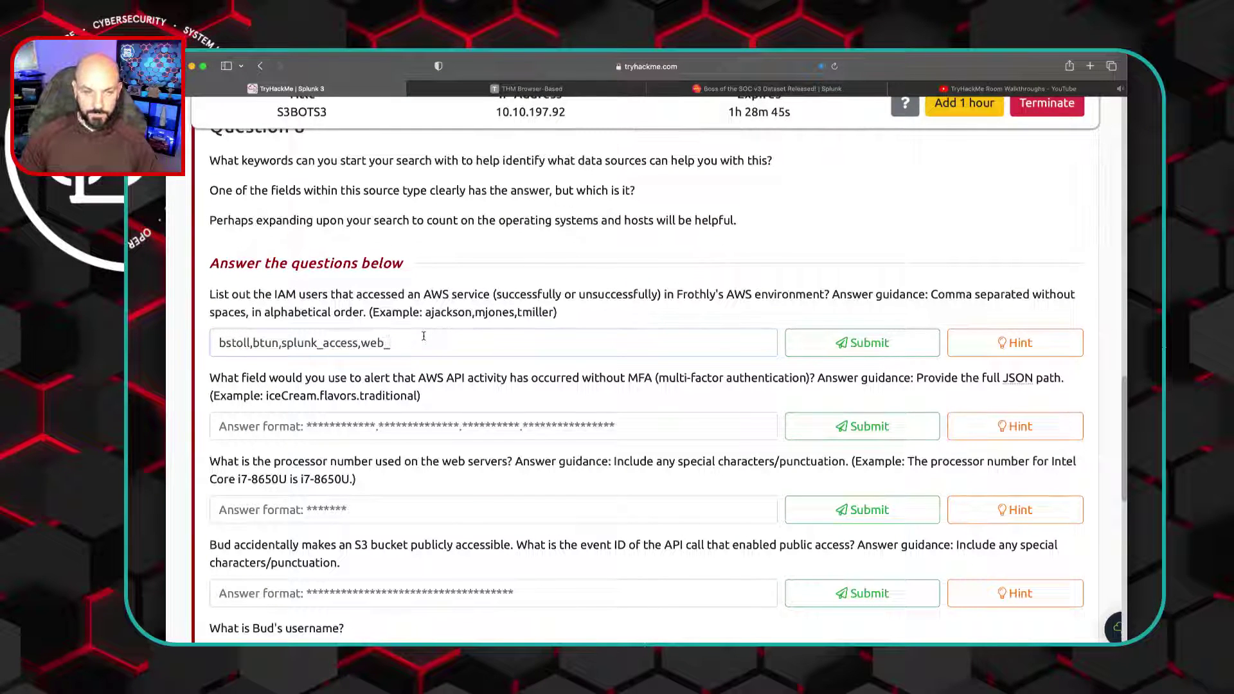
pyautogui.write('admin')
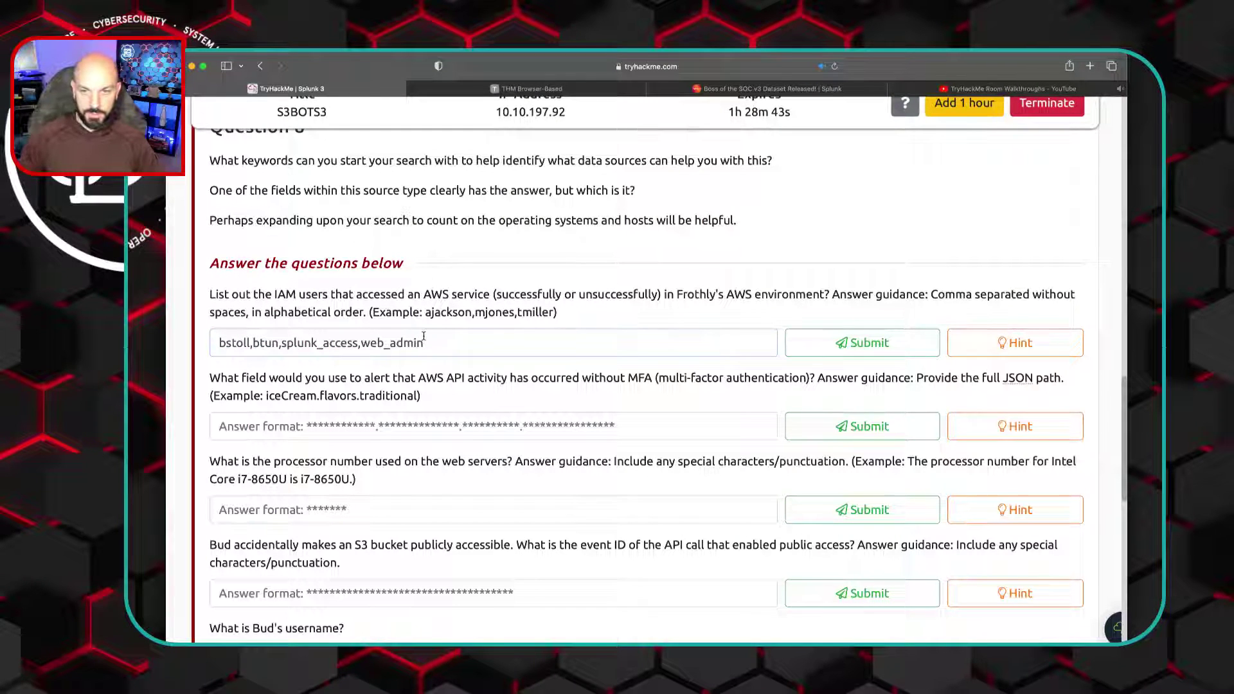
pyautogui.click(847, 347)
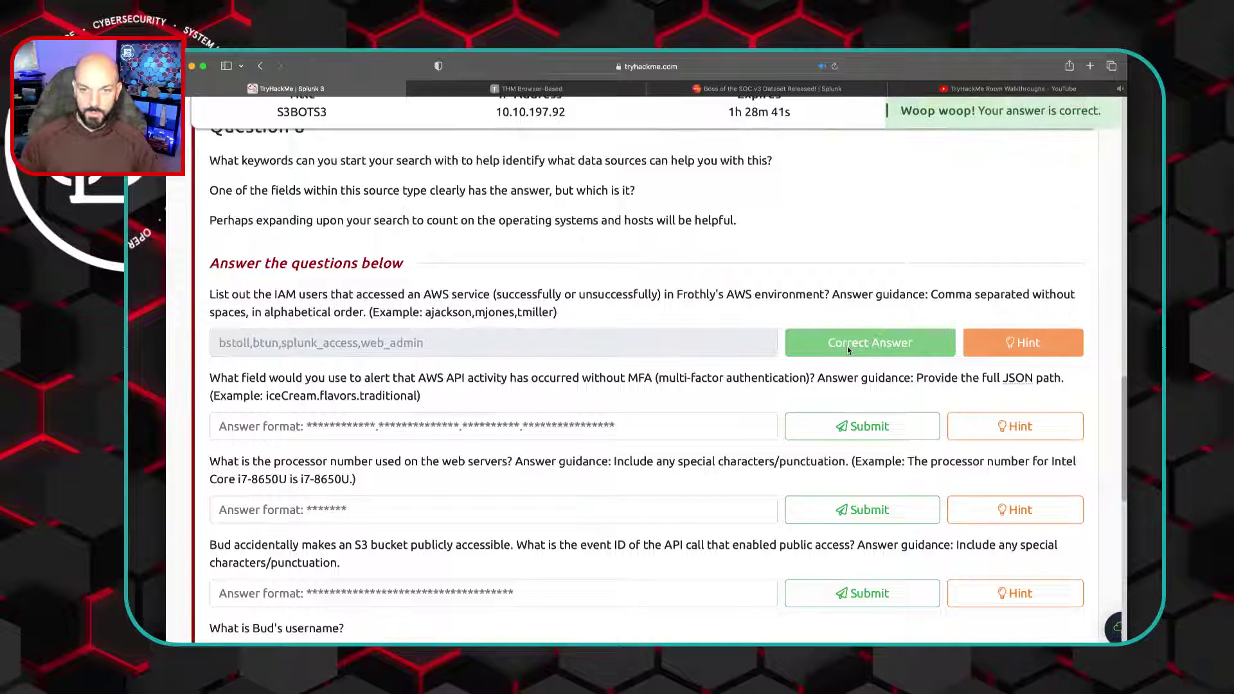
# View and close the hint for the IAM users question, and return to the Task 3 guidance
pyautogui.click(1028, 345)
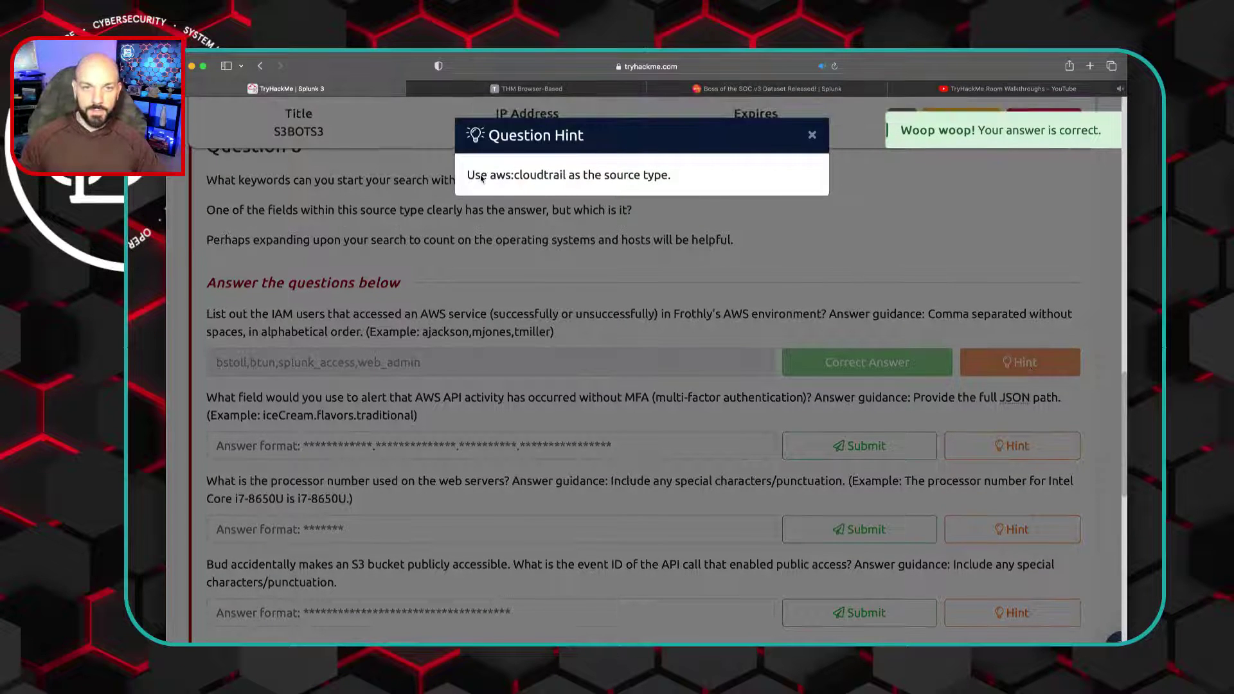
pyautogui.click(813, 135)
pyautogui.scroll(5, 721, 290)
pyautogui.scroll(7, 721, 291)
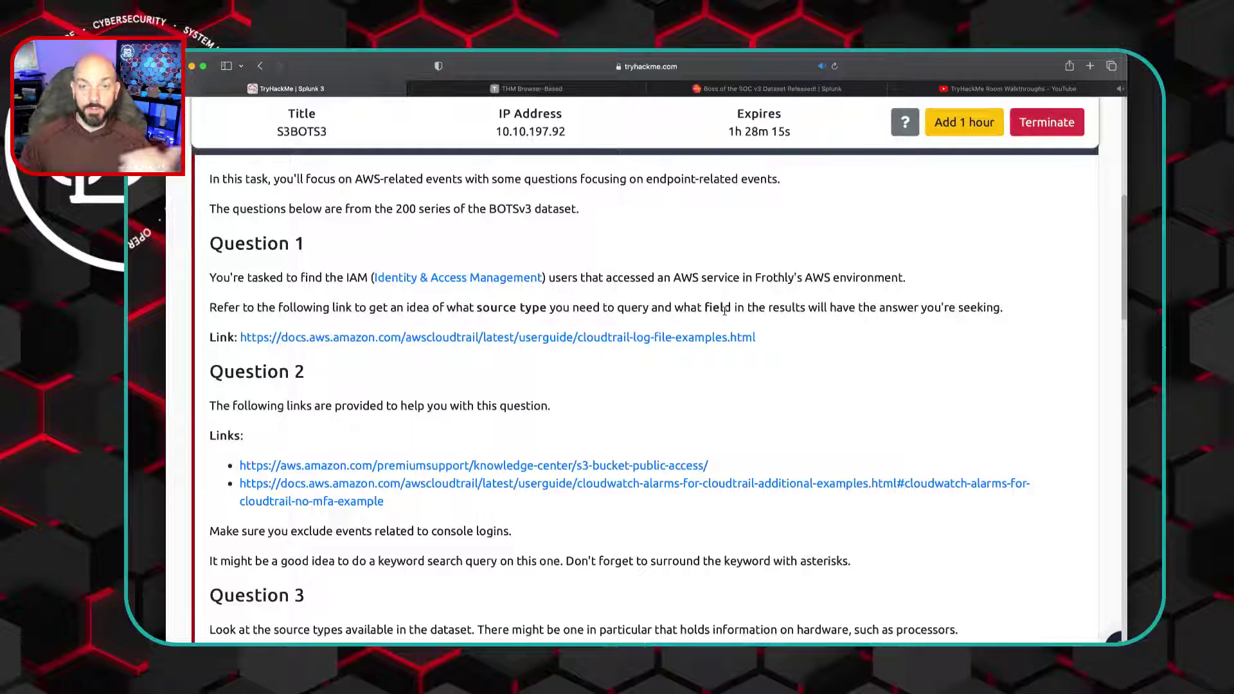
# Read the Question 2 guidance and its links alongside the question about AWS API activity without MFA
pyautogui.scroll(-3, 888, 446)
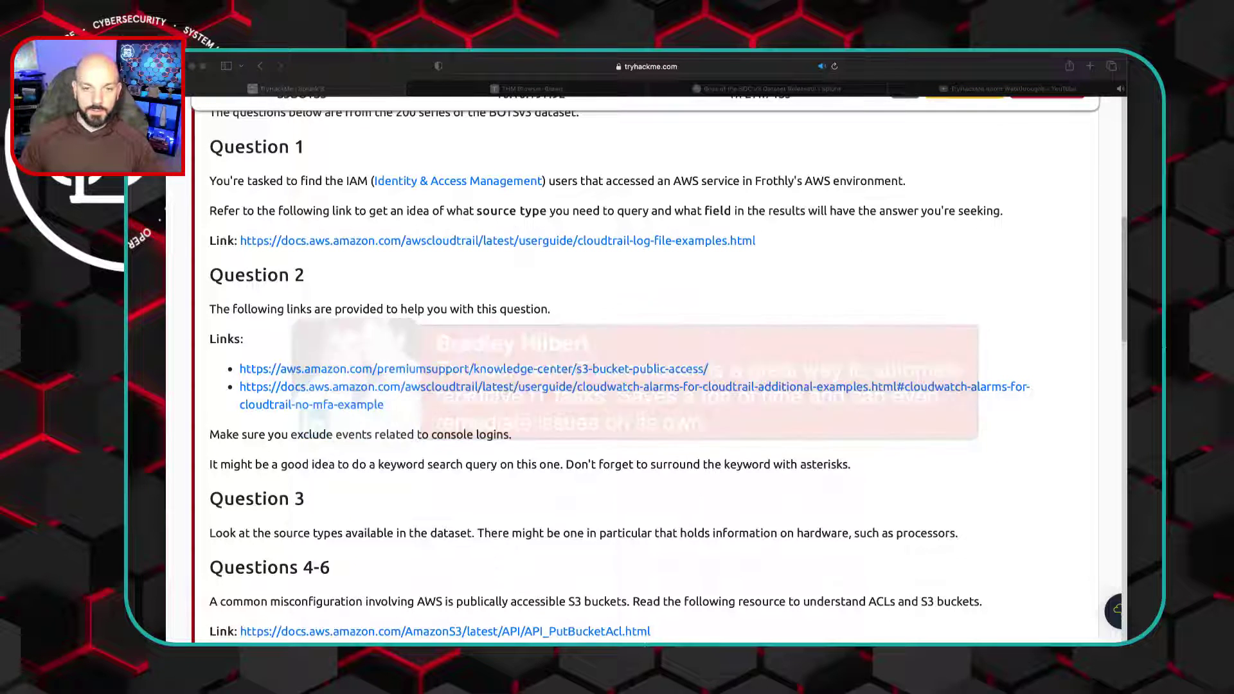
pyautogui.click(211, 470)
pyautogui.scroll(-15, 506, 505)
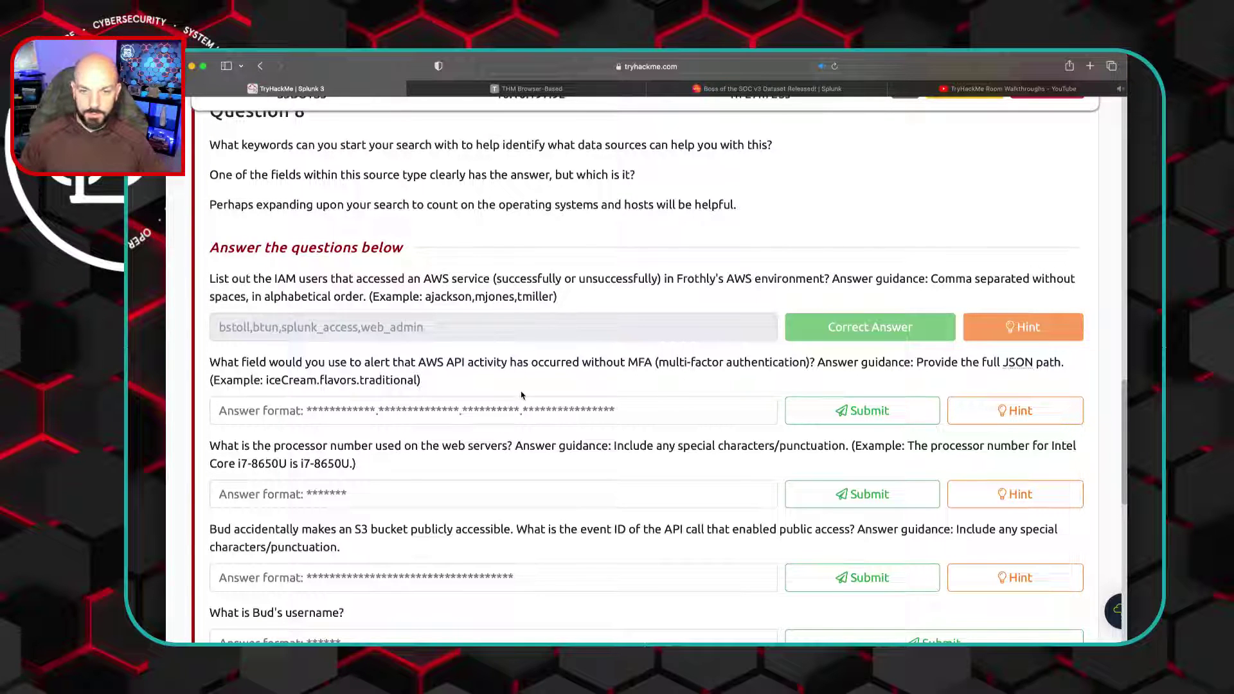
pyautogui.scroll(10, 521, 395)
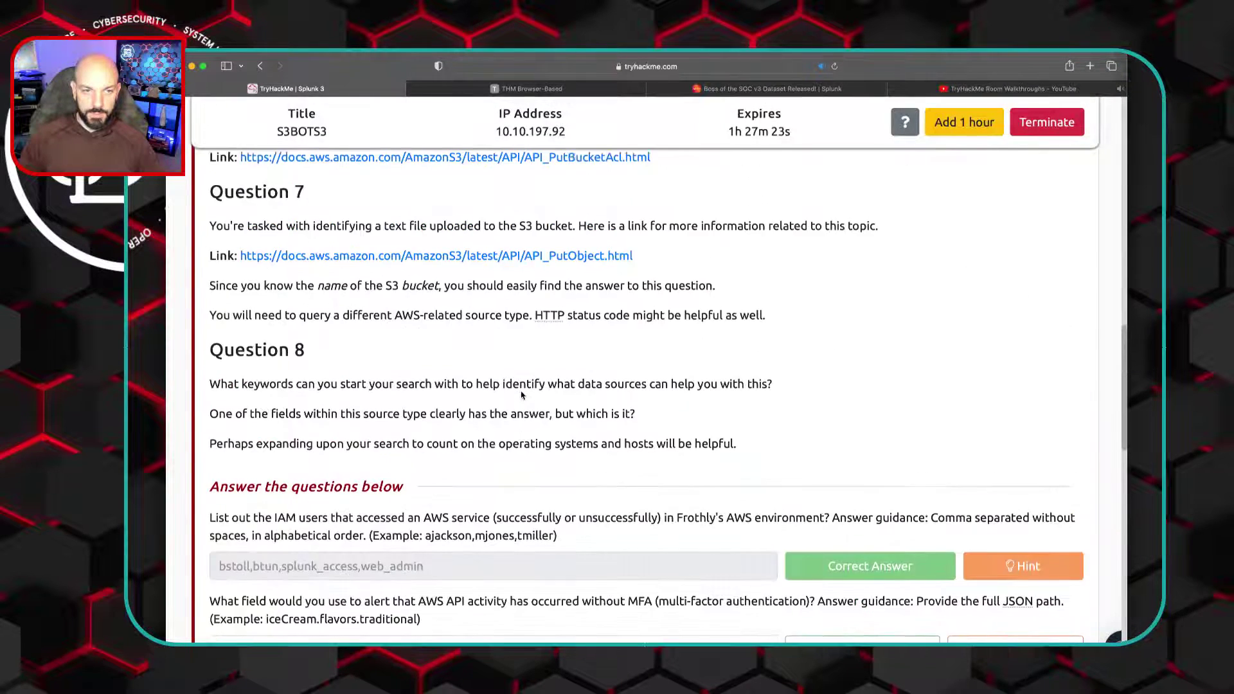
pyautogui.scroll(4, 521, 396)
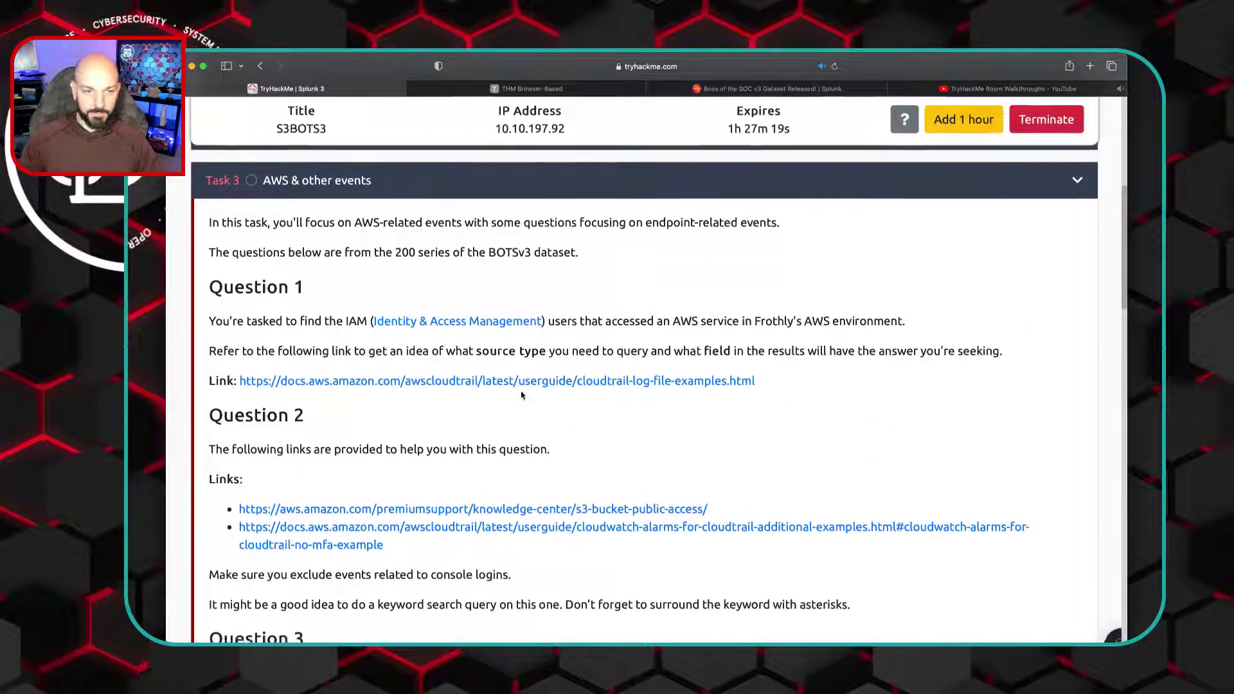
pyautogui.scroll(-2, 522, 393)
pyautogui.scroll(-1, 521, 391)
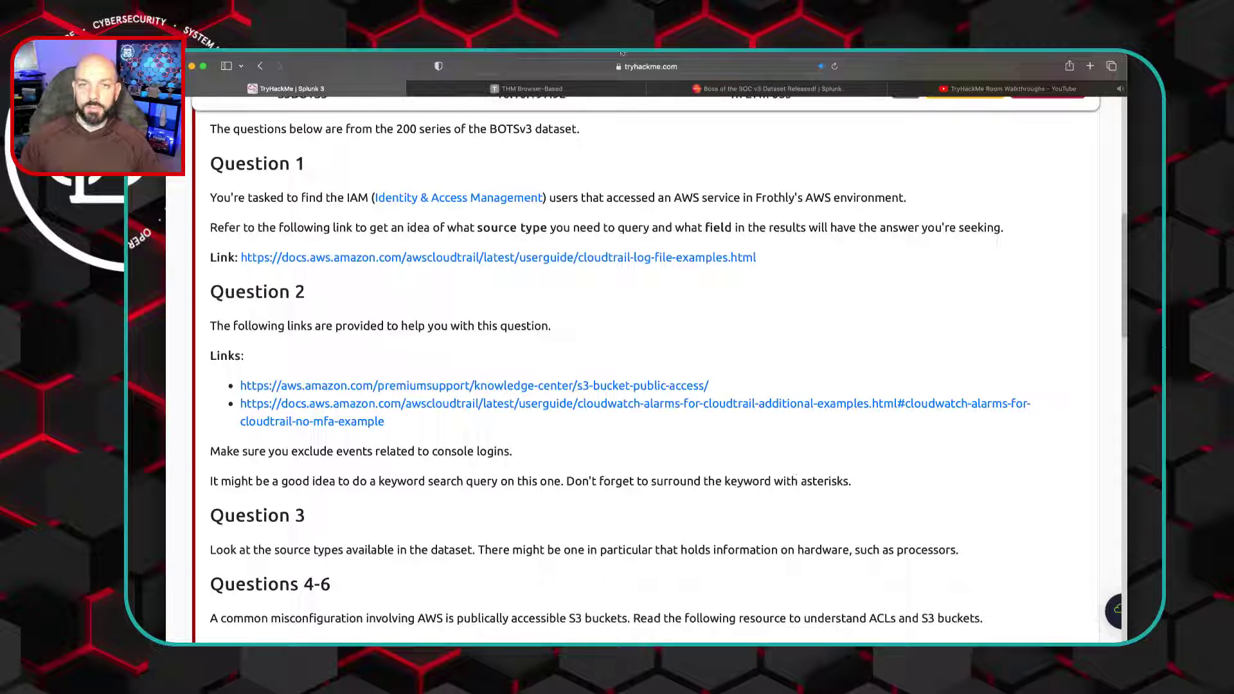
# Switch to Splunk, close the user field summary, add *mfa* to the aws:cloudtrail search and run it
pyautogui.click(551, 88)
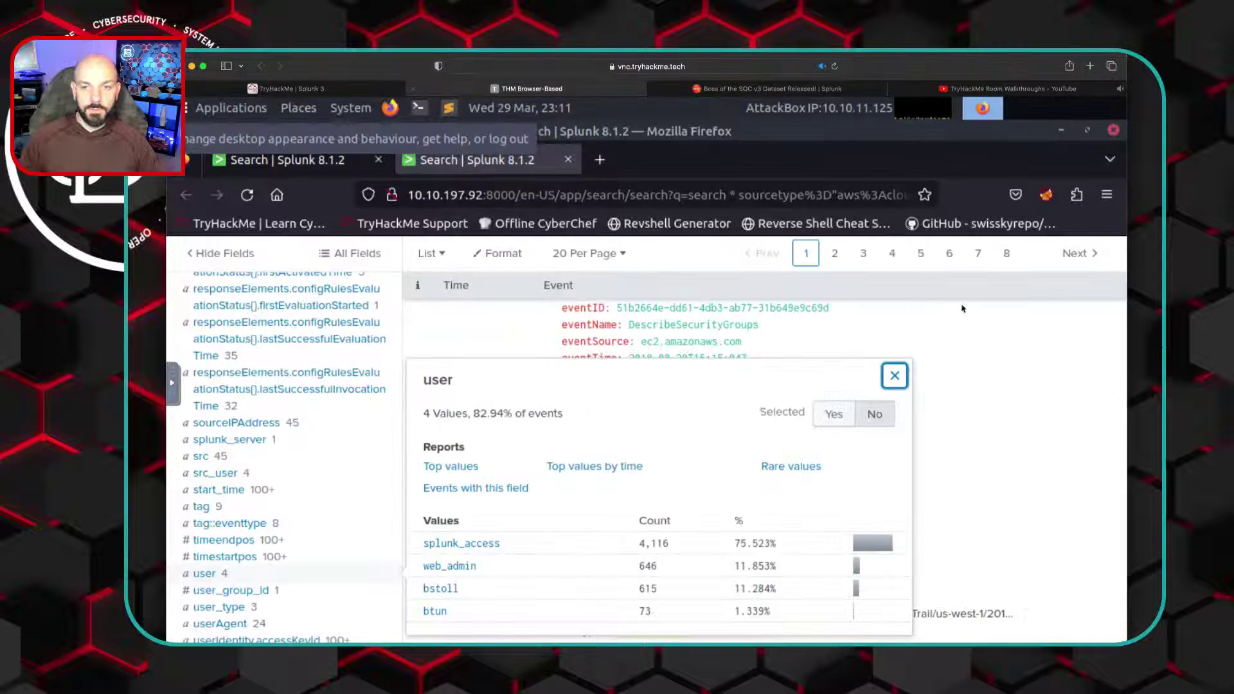
pyautogui.click(894, 375)
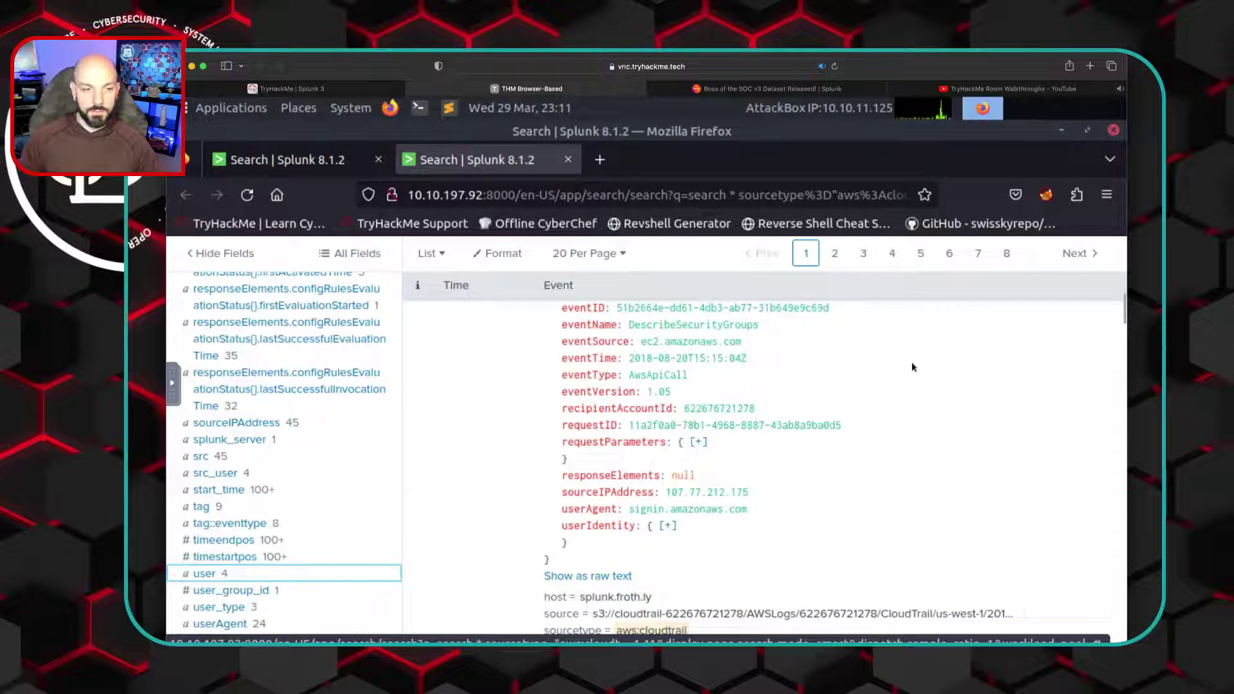
pyautogui.scroll(10, 912, 367)
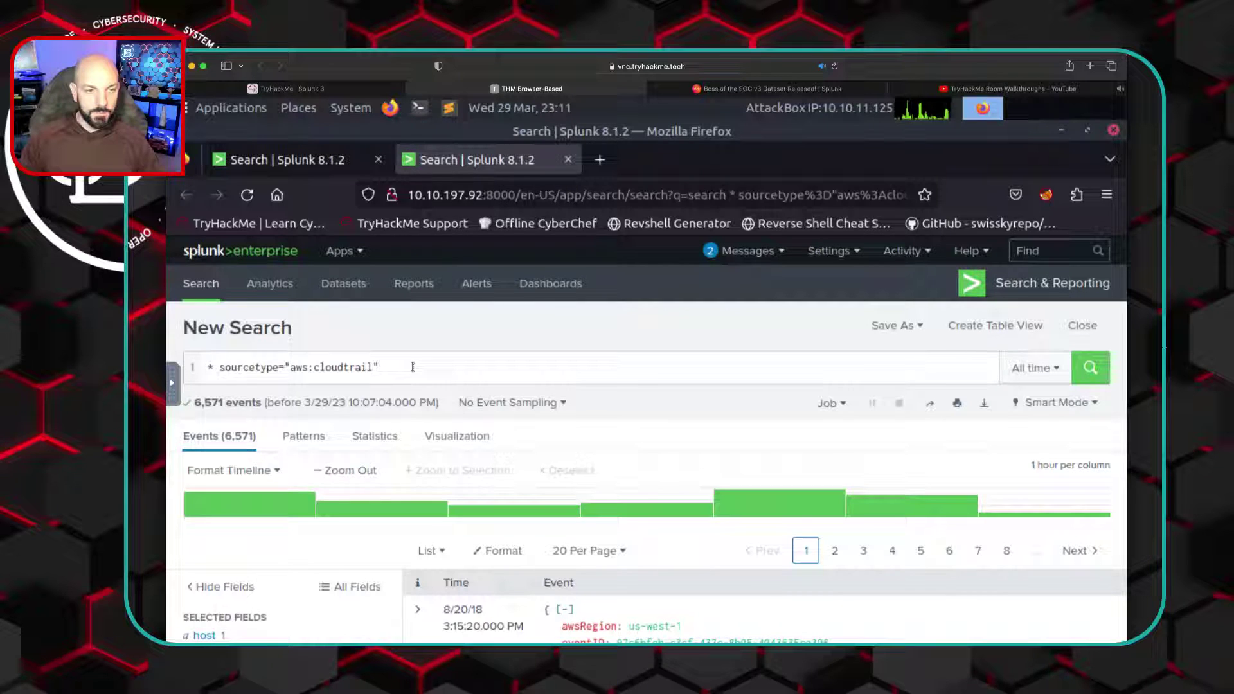
pyautogui.click(452, 371)
pyautogui.write('*')
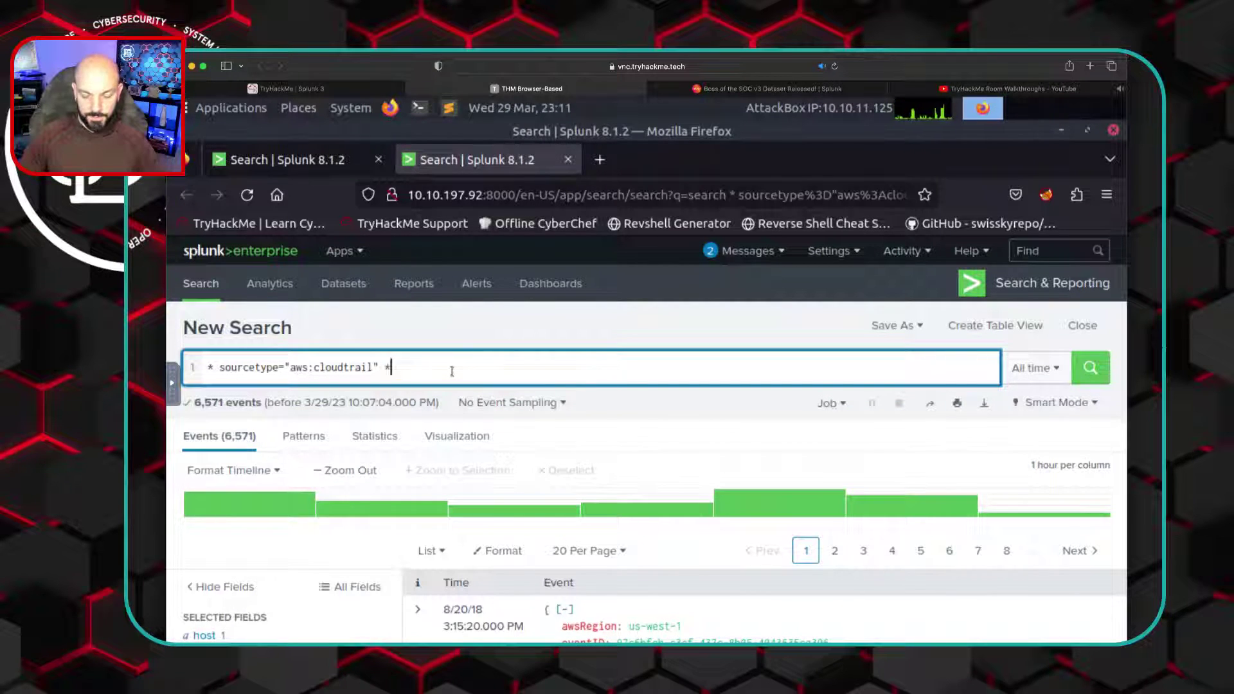
pyautogui.write('m')
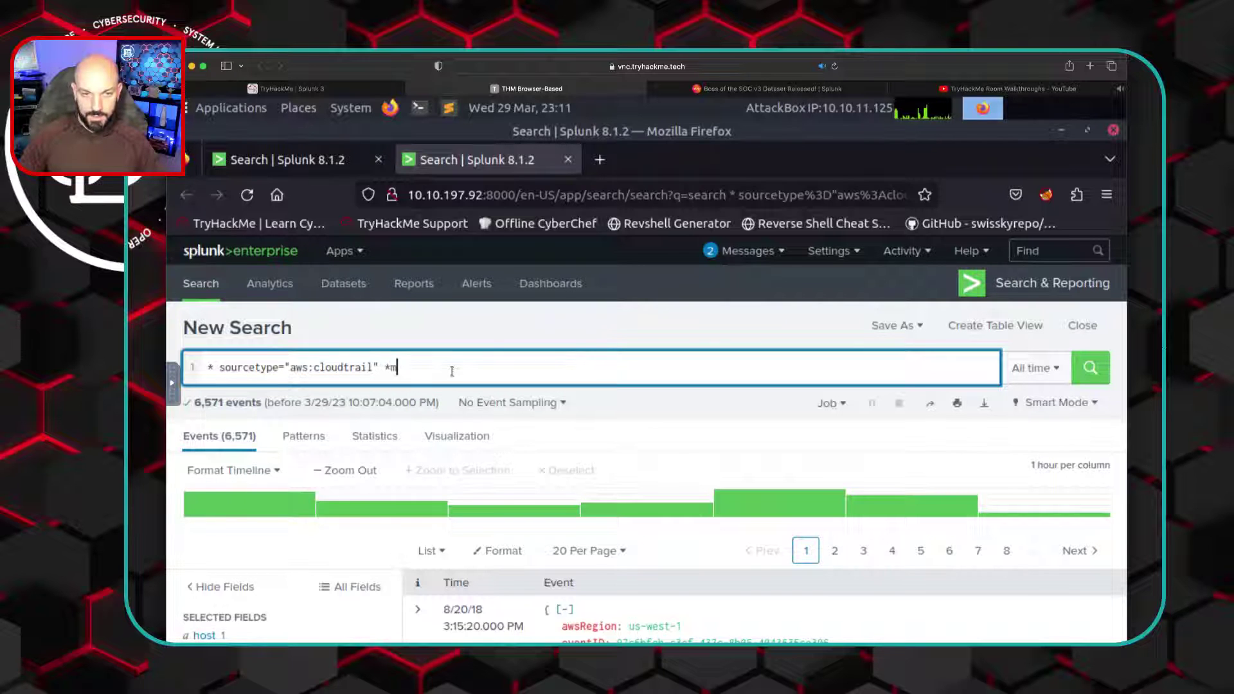
pyautogui.write('fa*')
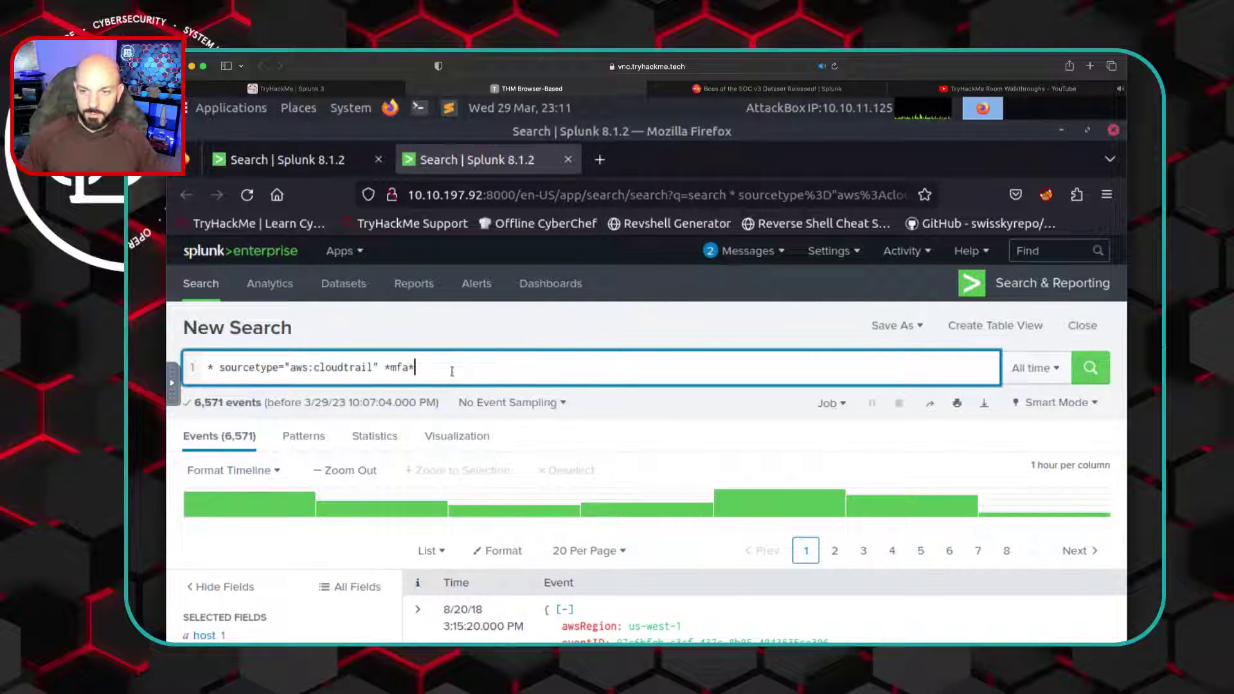
pyautogui.click(1087, 368)
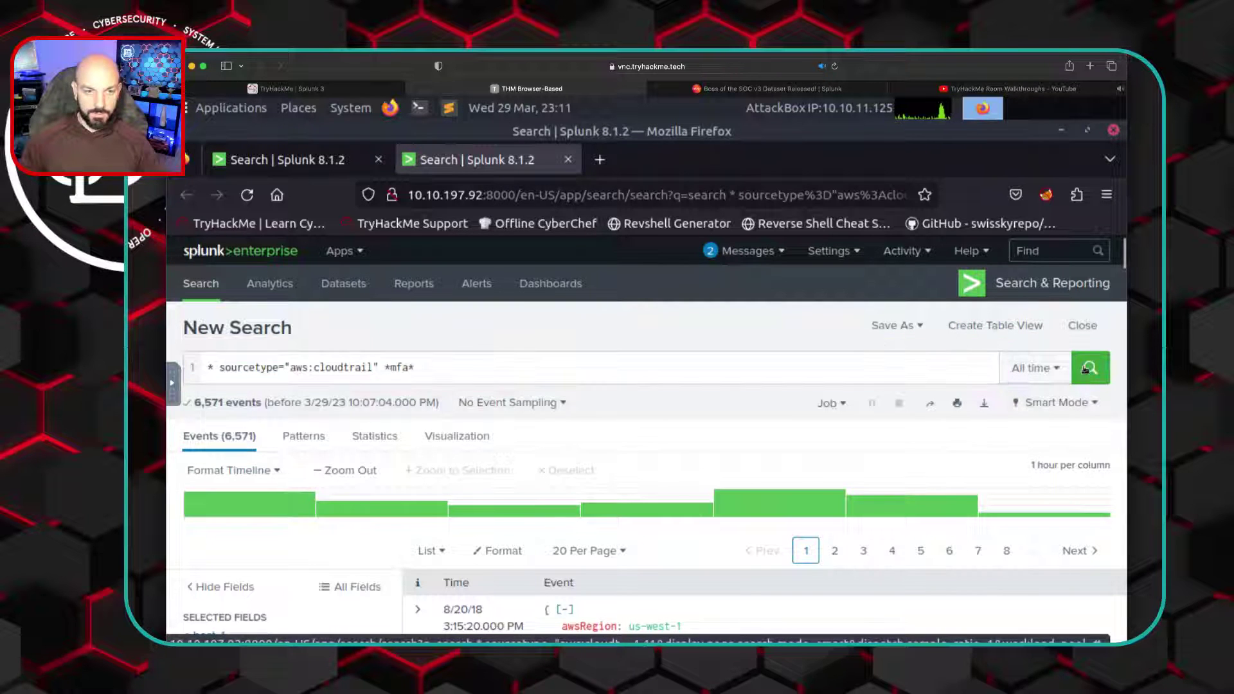
pyautogui.click(1086, 368)
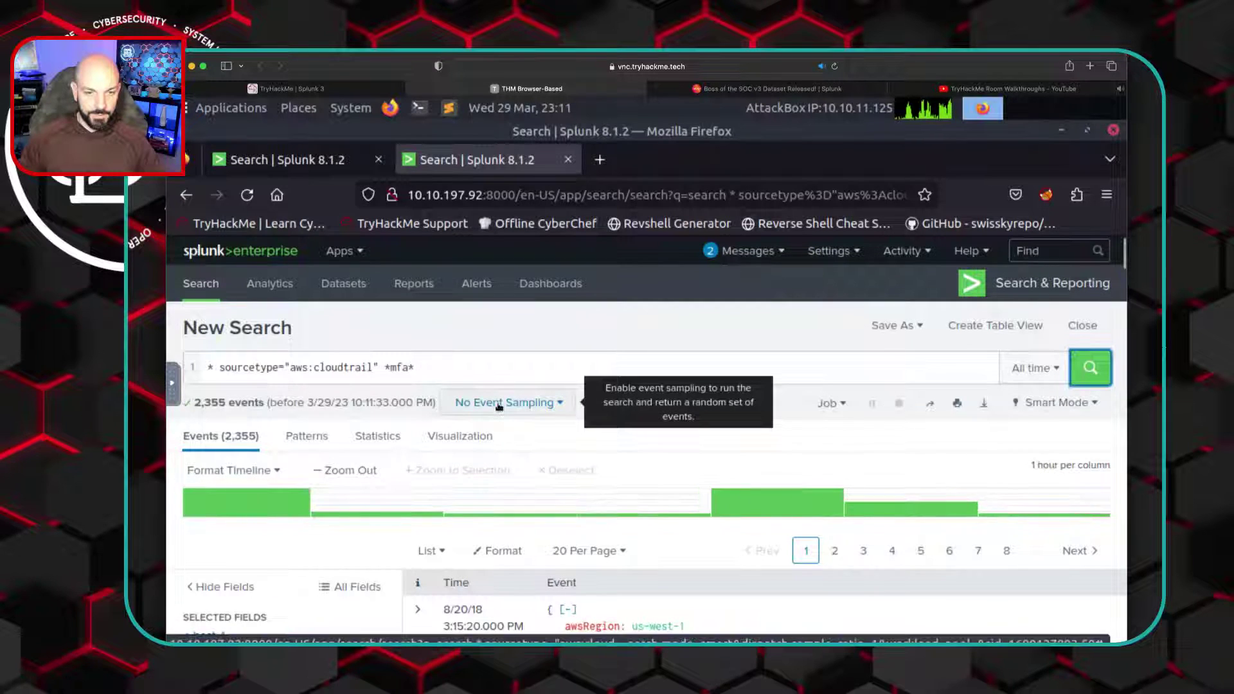
# Find eventType among the interesting fields and narrow the search to its AwsApiCall value
pyautogui.scroll(-5, 353, 439)
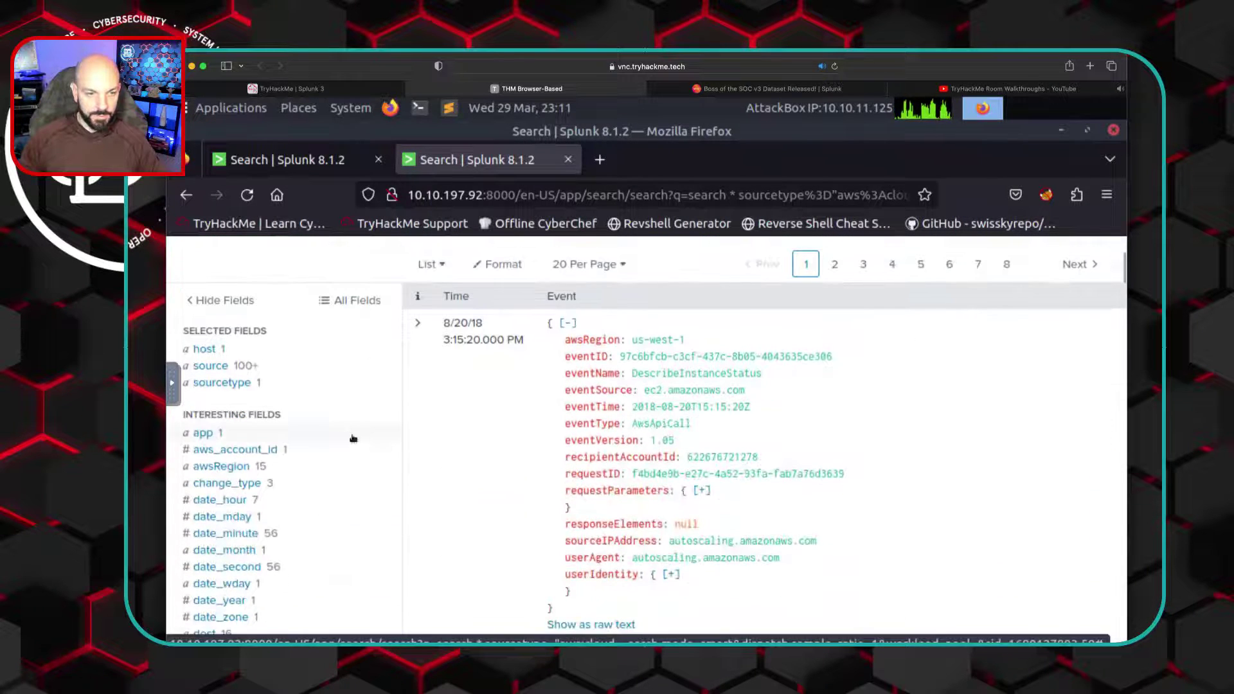
pyautogui.scroll(-2, 358, 413)
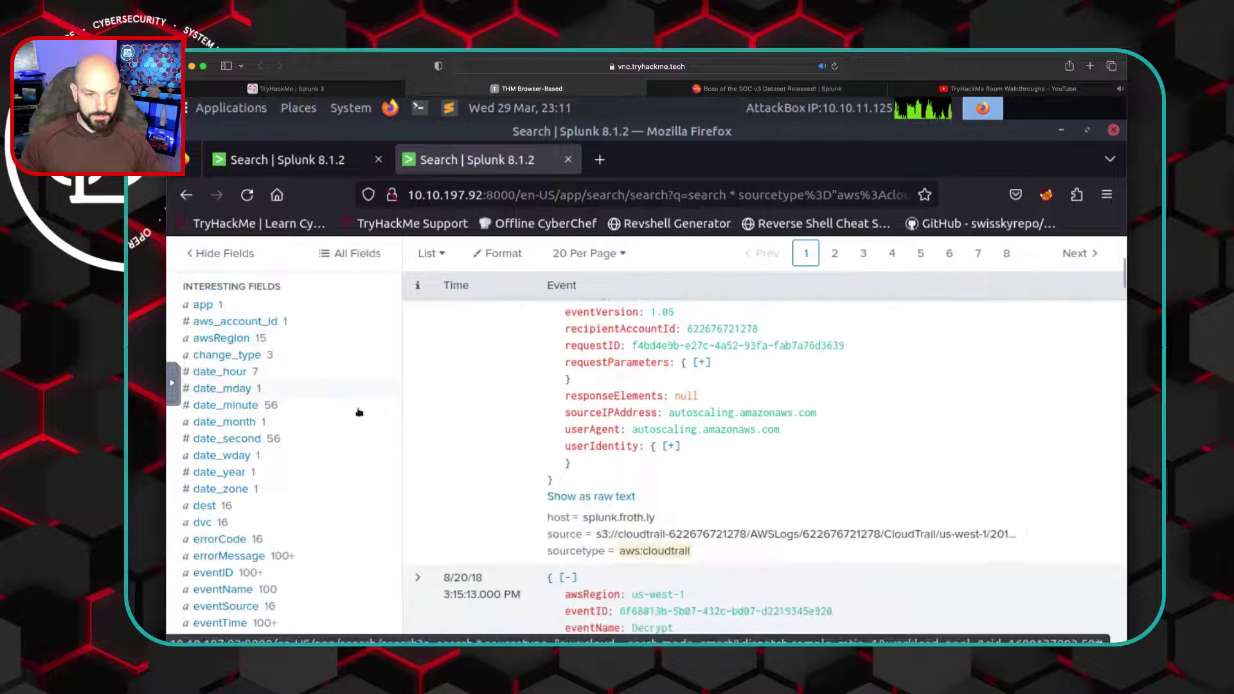
pyautogui.scroll(-1, 358, 412)
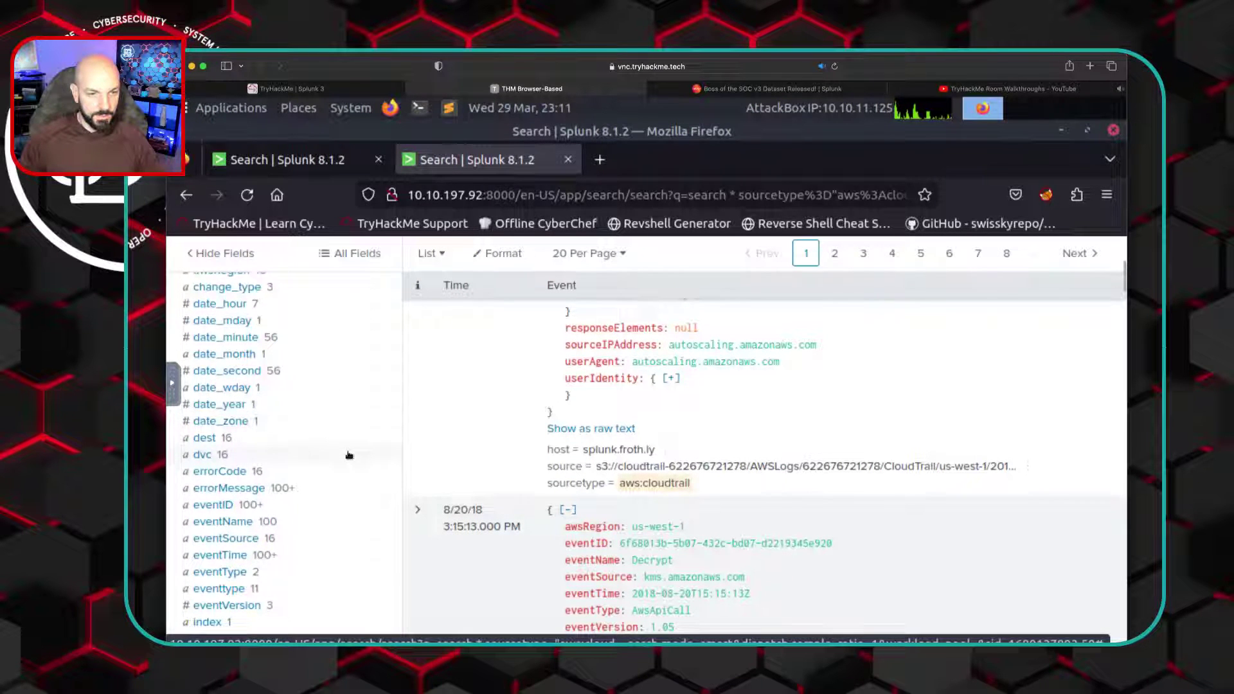
pyautogui.scroll(-3, 349, 455)
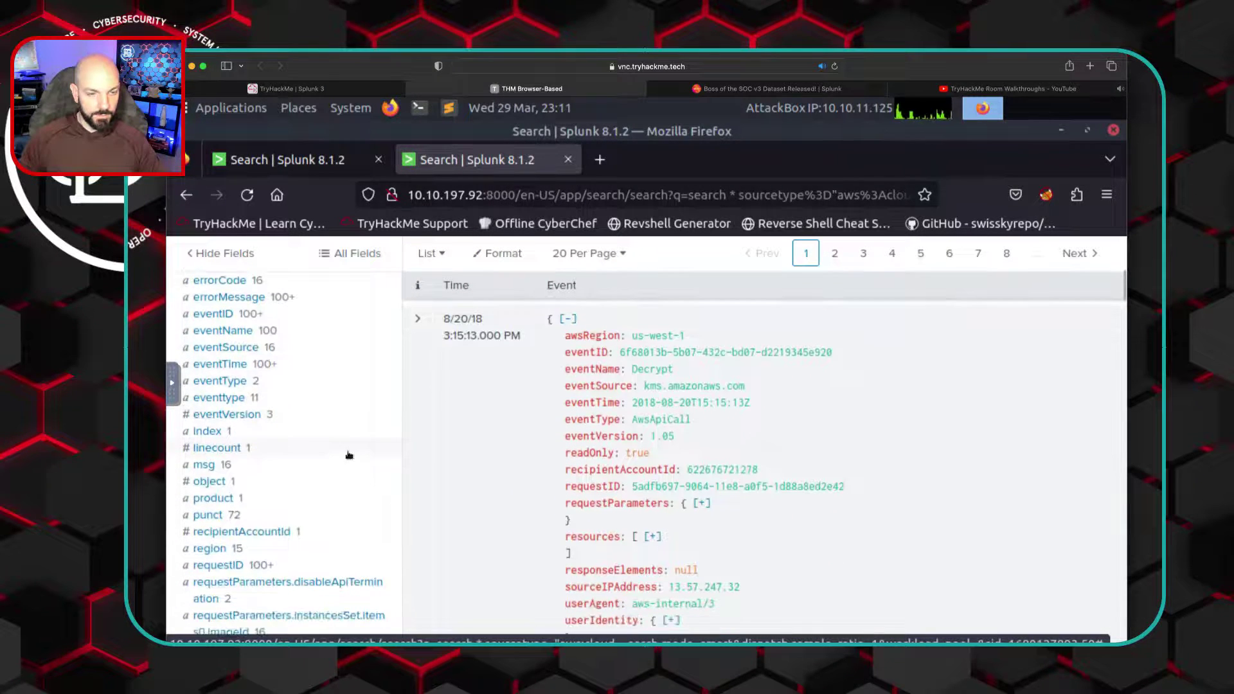
pyautogui.click(217, 383)
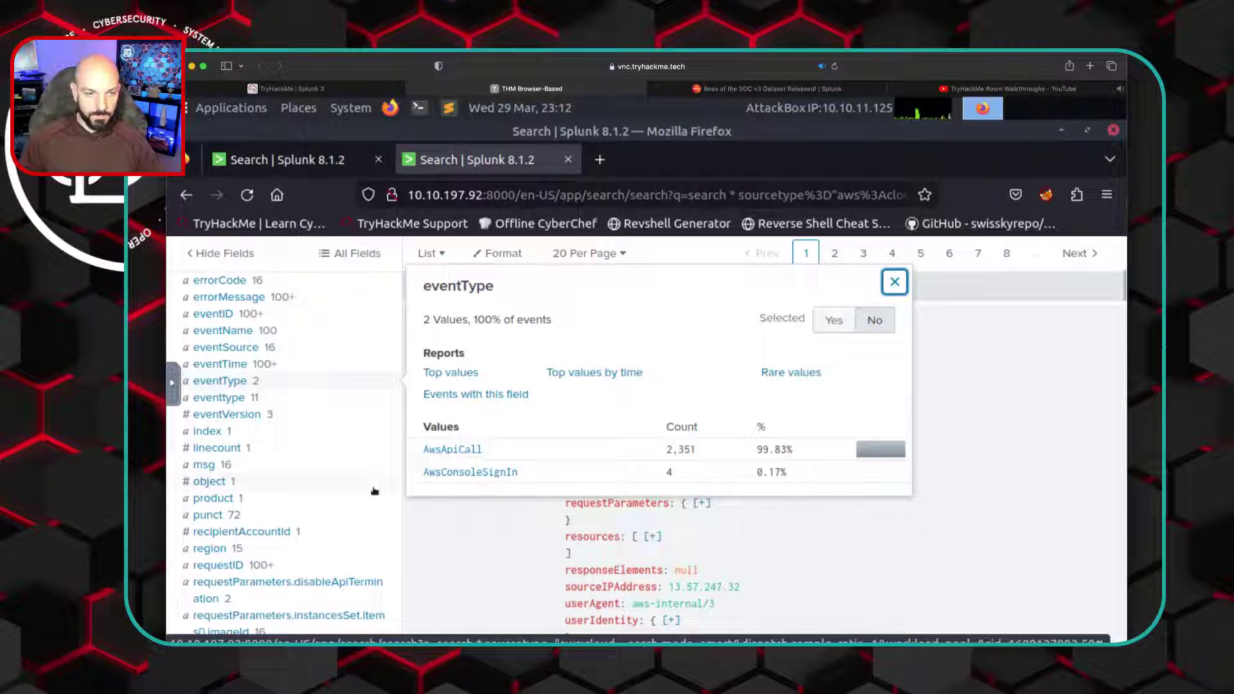
pyautogui.click(458, 451)
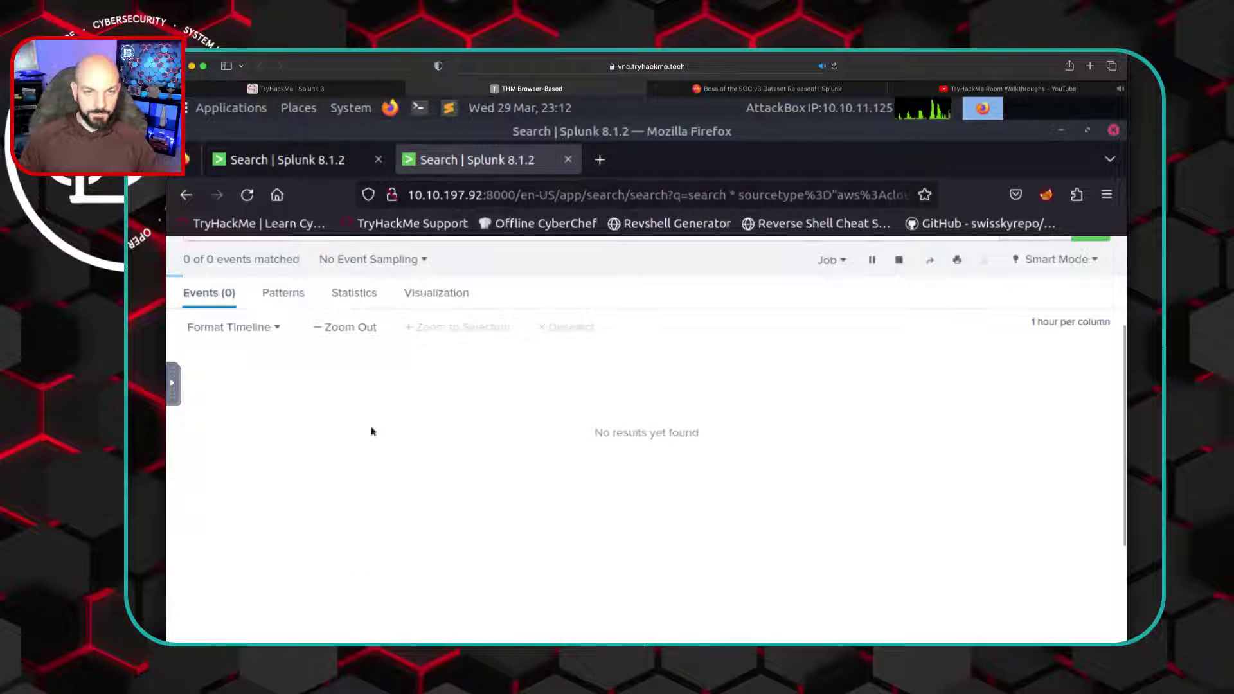
pyautogui.scroll(3, 370, 433)
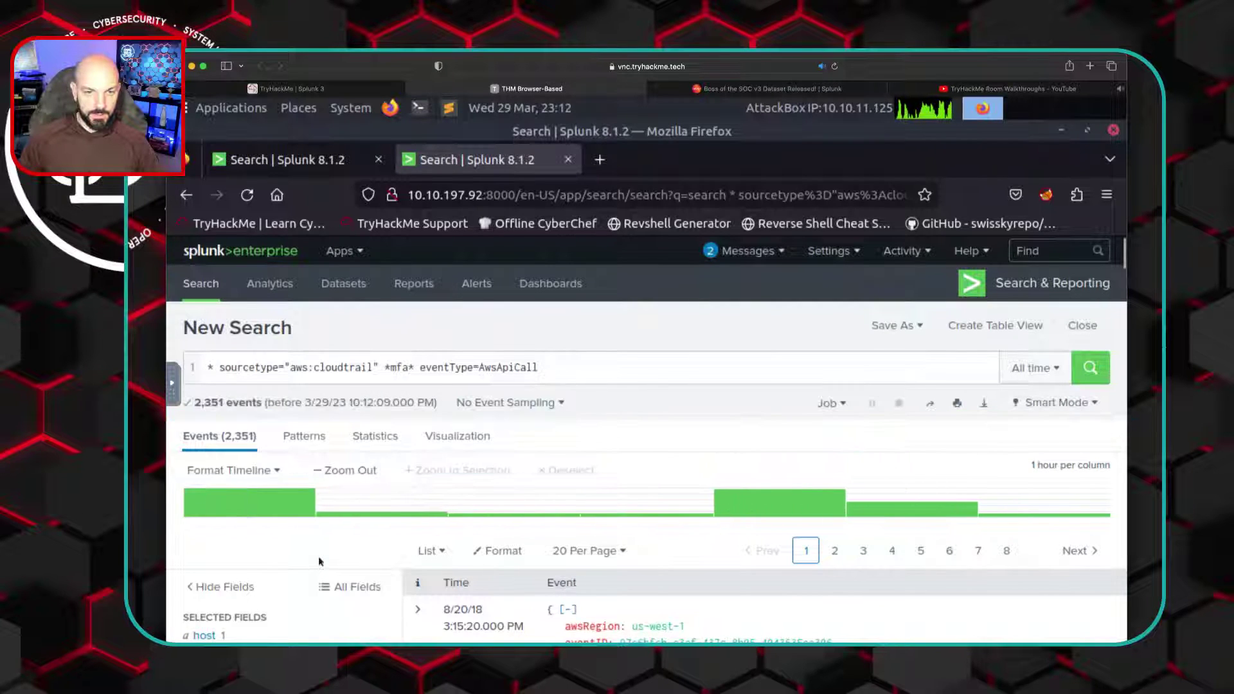
# Find userIdentity.sessionContext.attributes.mfaAuthenticated among the interesting fields of the AwsApiCall results and open its value summary
pyautogui.scroll(-4, 318, 557)
pyautogui.scroll(-10, 320, 560)
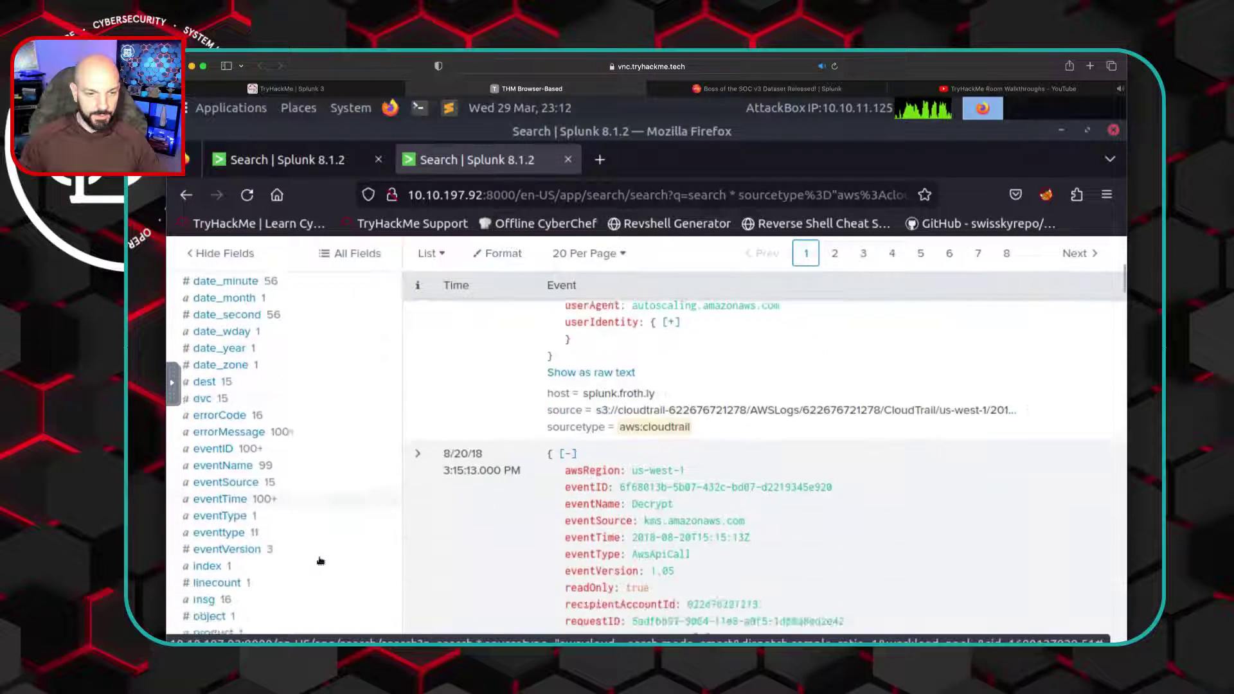
pyautogui.scroll(-5, 320, 560)
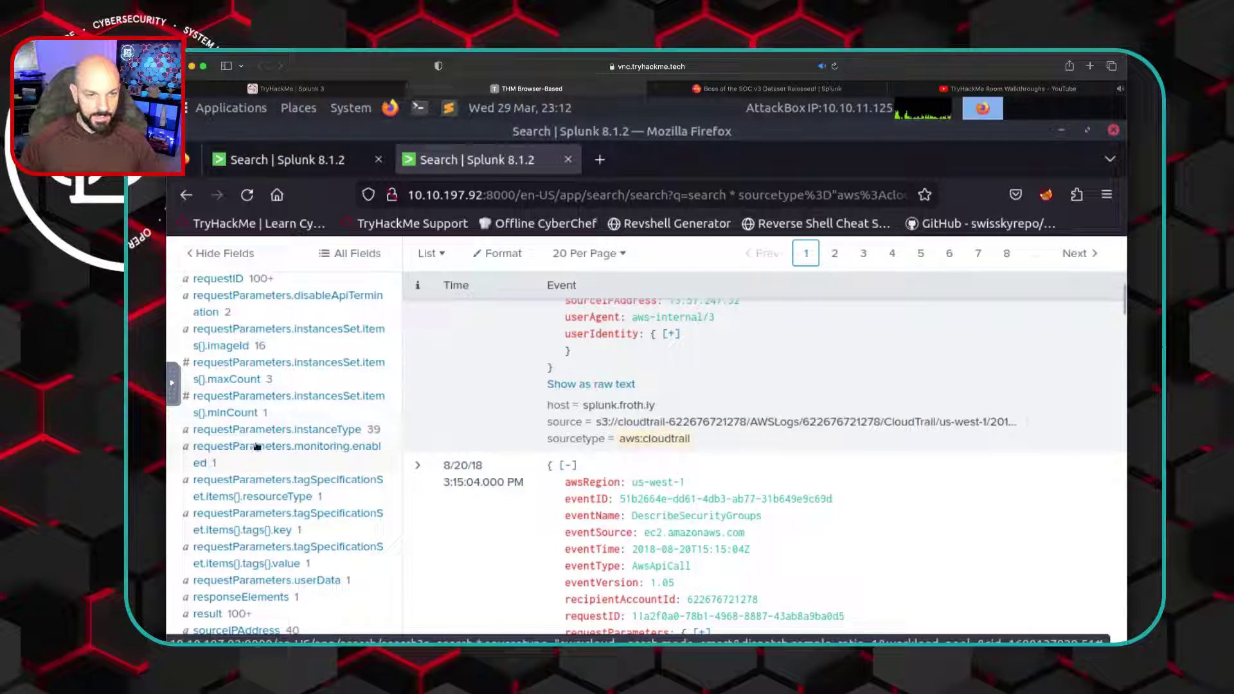
pyautogui.scroll(-3, 269, 474)
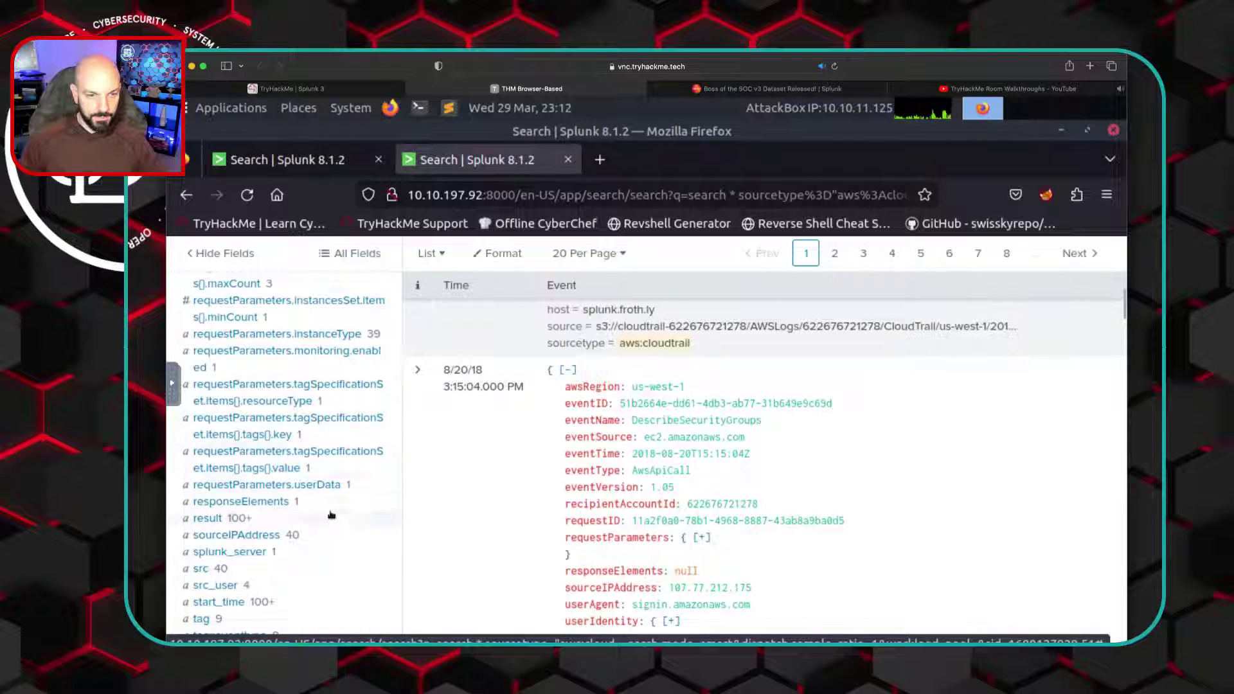
pyautogui.scroll(-3, 331, 515)
pyautogui.scroll(-6, 332, 515)
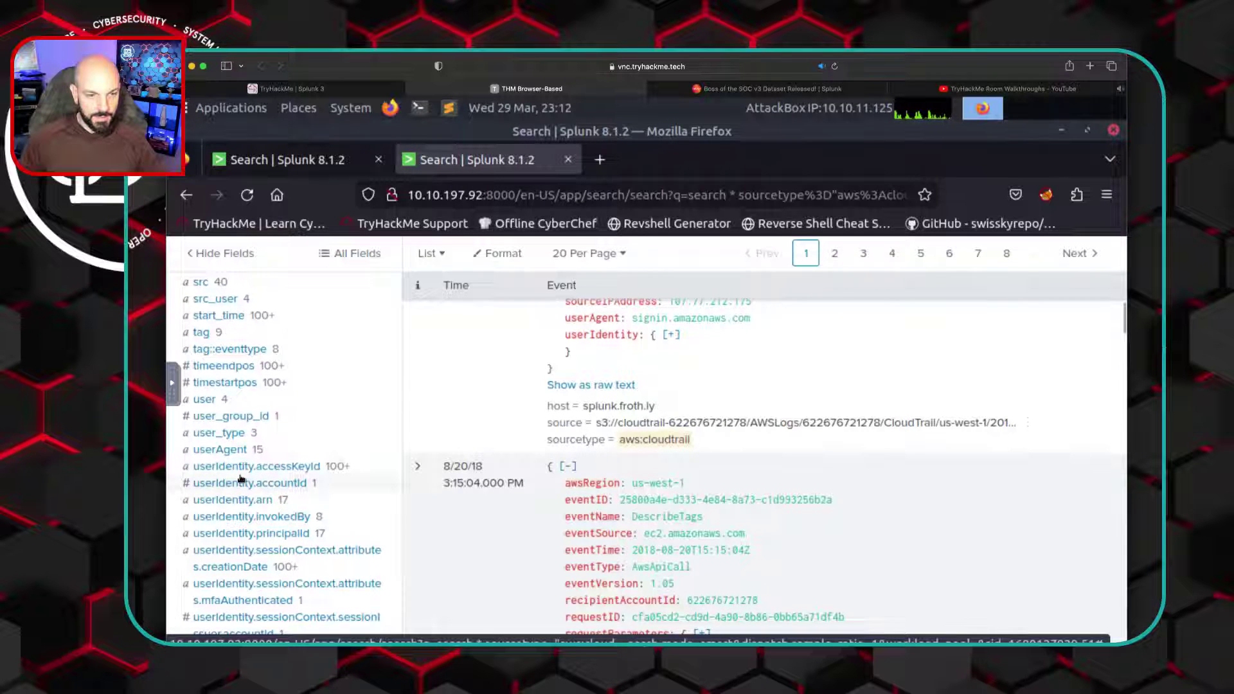
pyautogui.scroll(-3, 241, 479)
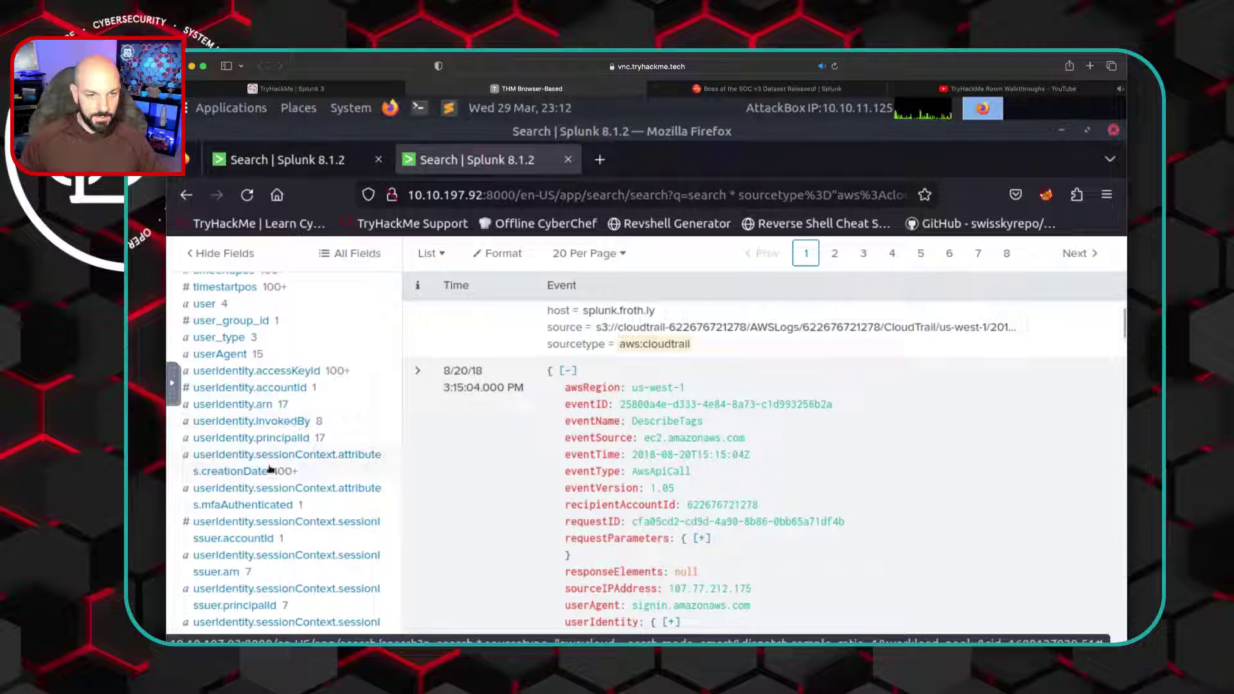
pyautogui.scroll(-3, 270, 469)
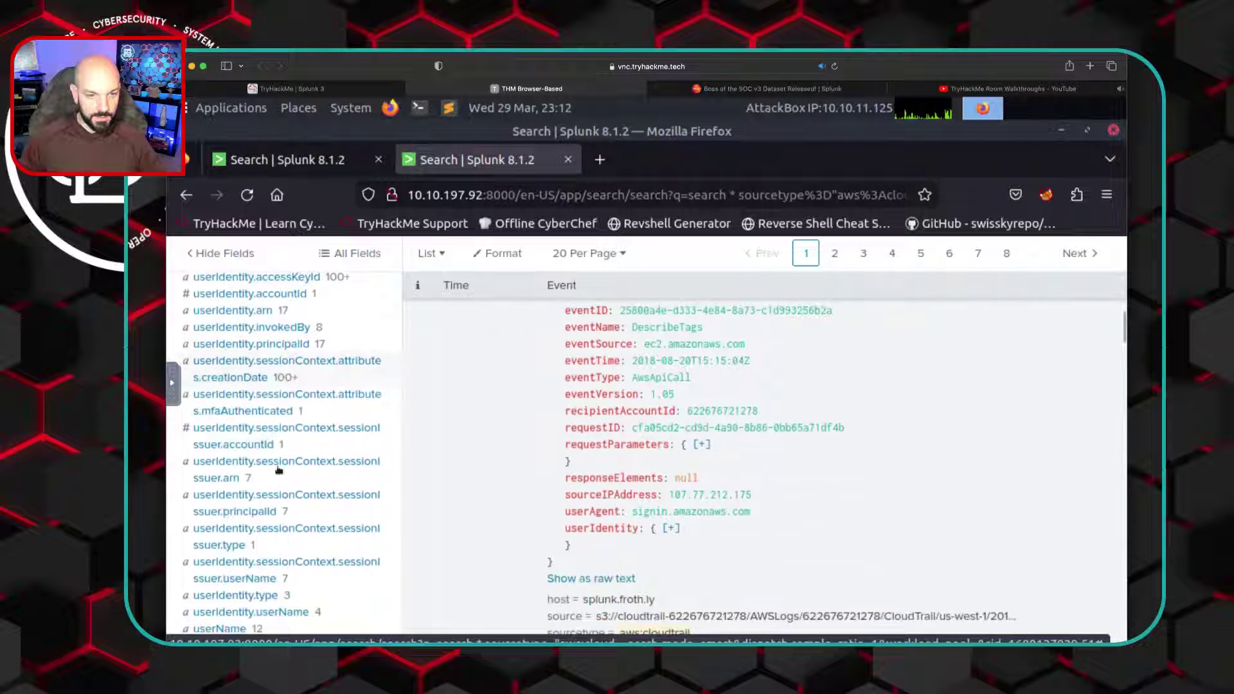
pyautogui.click(272, 400)
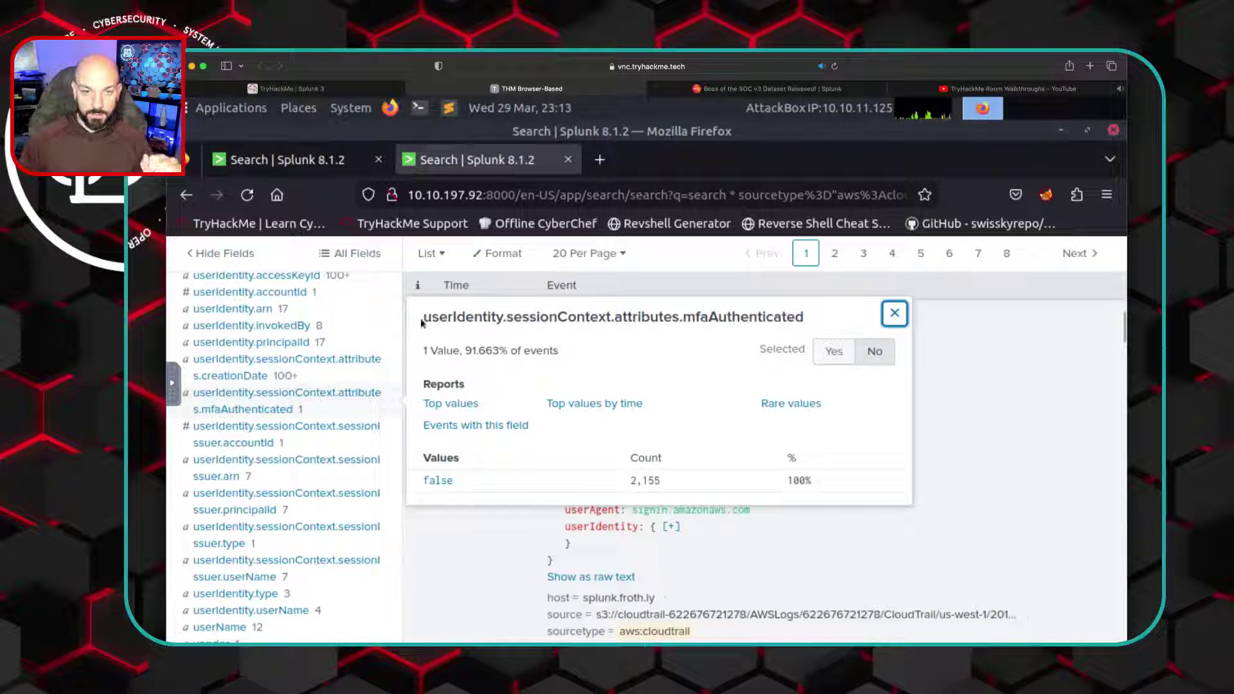
# Copy the full field name userIdentity.sessionContext.attributes.mfaAuthenticated from the field summary
pyautogui.moveTo(423, 318); pyautogui.dragTo(807, 315)
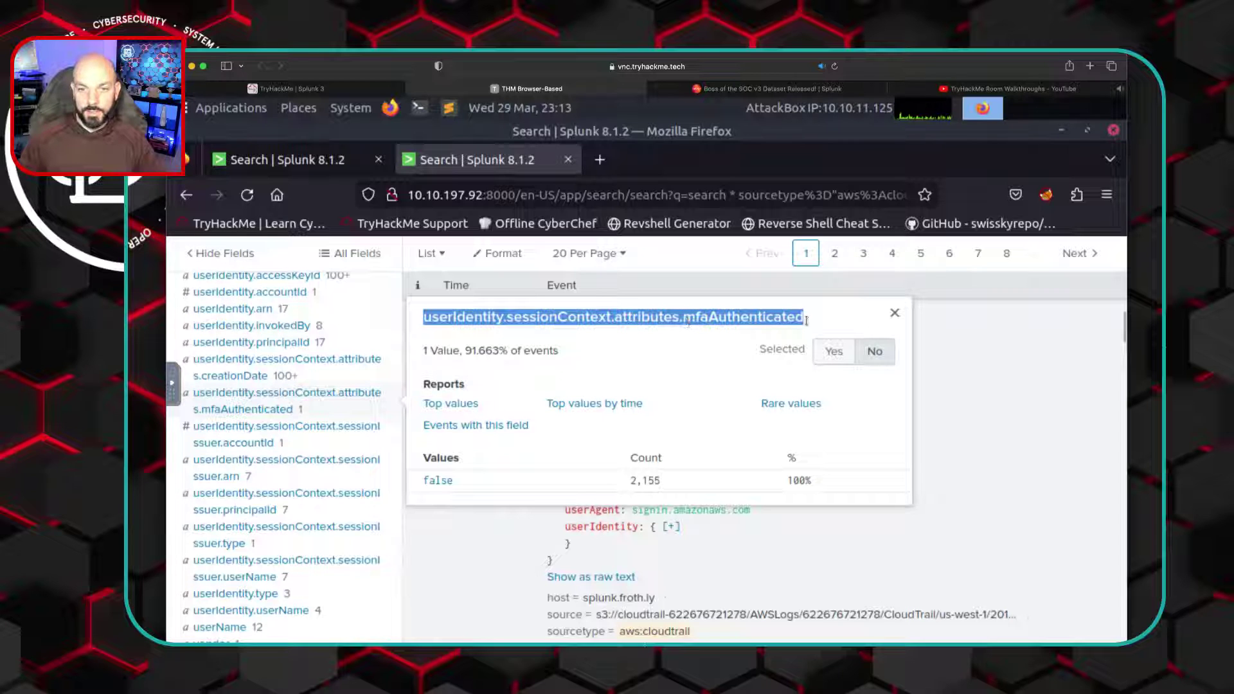
pyautogui.rightClick(557, 321)
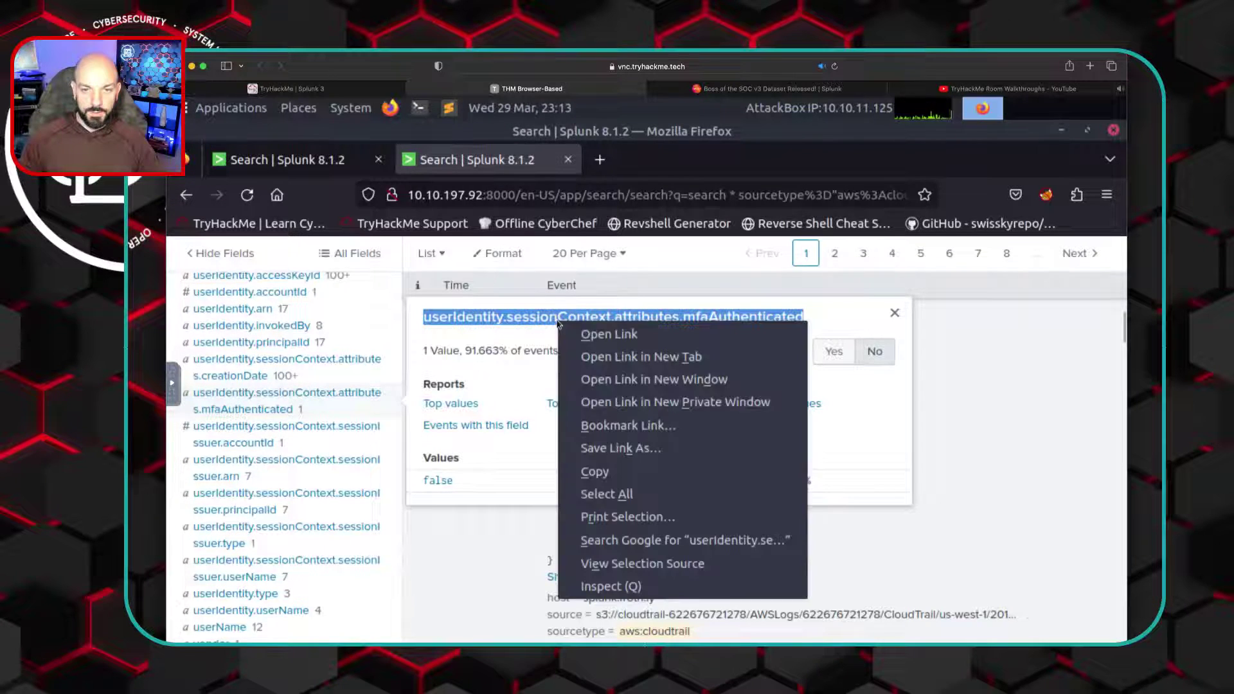
pyautogui.click(523, 317)
pyautogui.rightClick(523, 317)
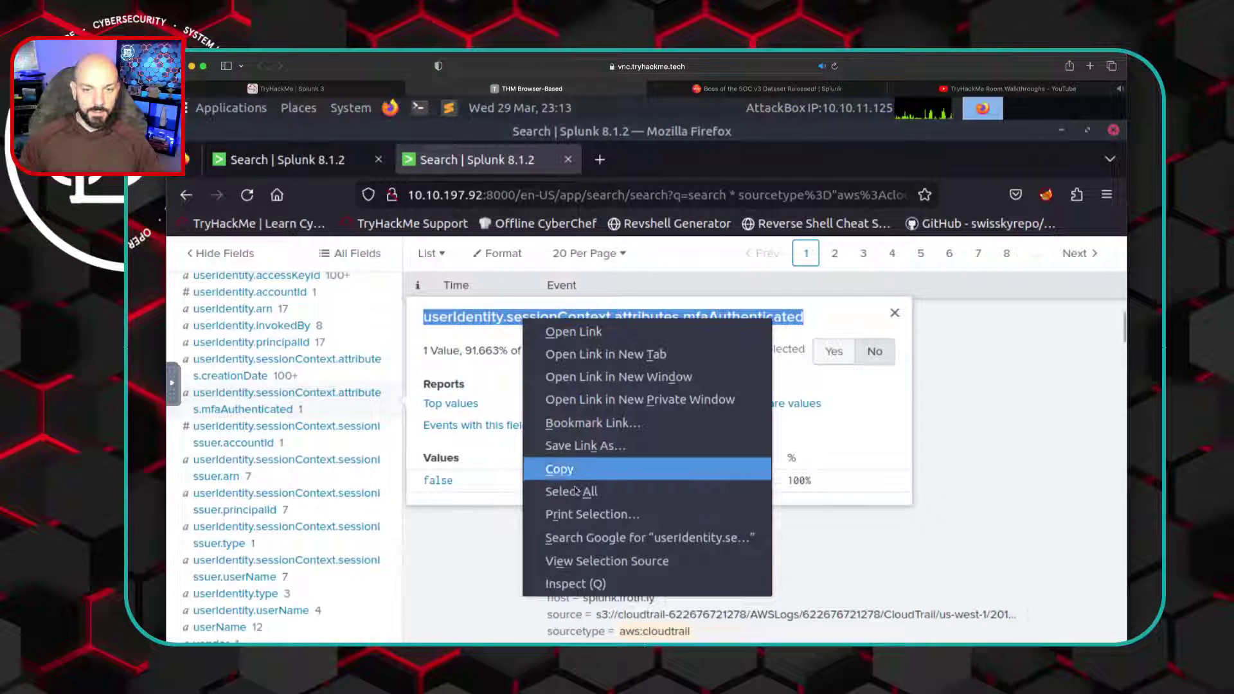
pyautogui.click(551, 471)
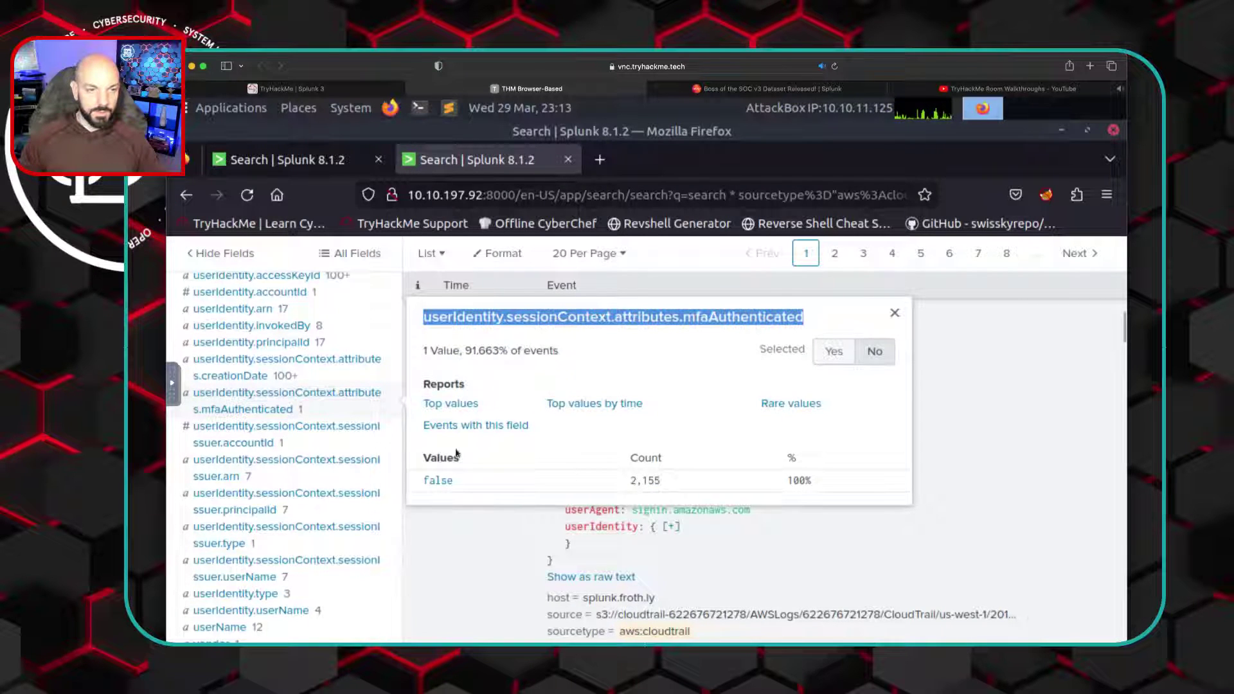
# Open the remote desktop's clipboard and copy the mfaAuthenticated field path from it to the local machine
pyautogui.click(174, 386)
pyautogui.click(185, 355)
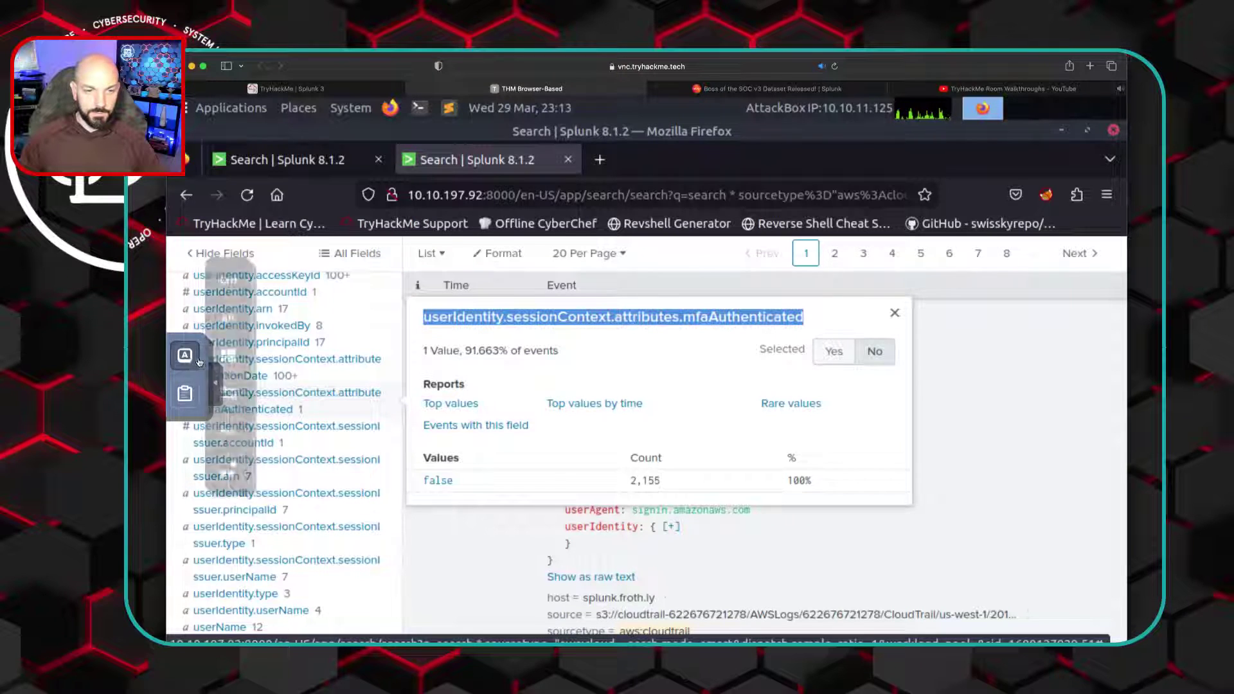
pyautogui.click(185, 394)
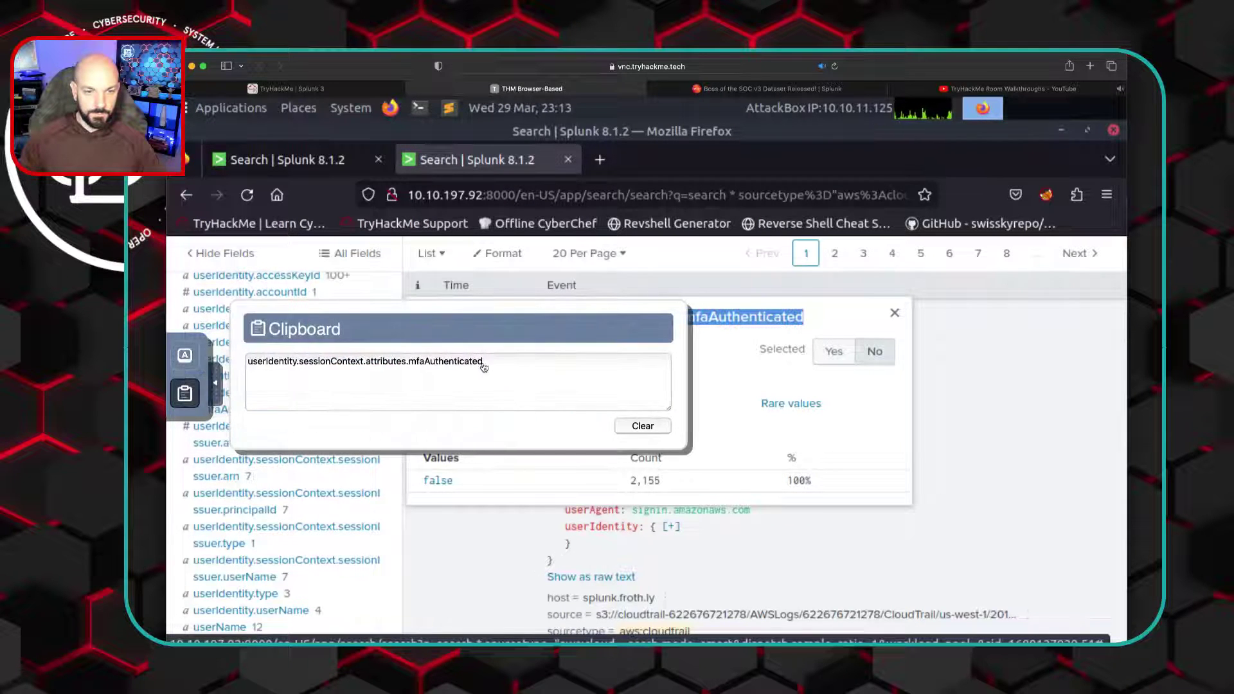
pyautogui.moveTo(490, 363); pyautogui.dragTo(227, 360)
pyautogui.rightClick(298, 362)
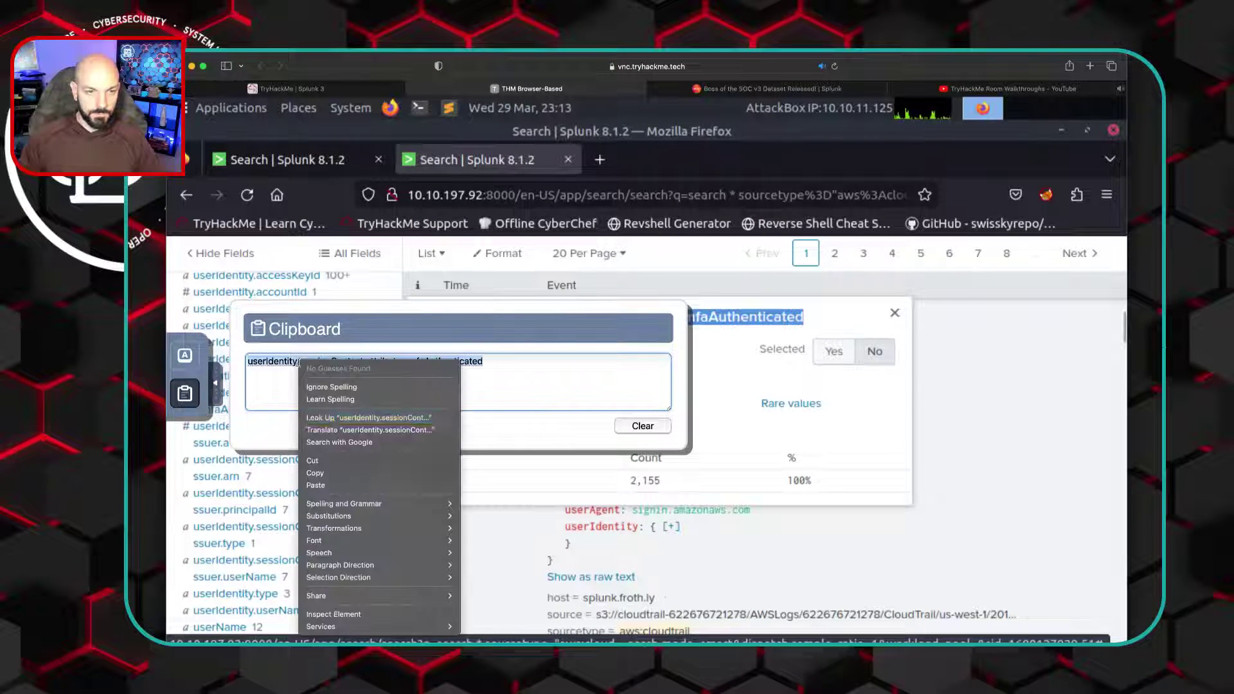
pyautogui.click(334, 473)
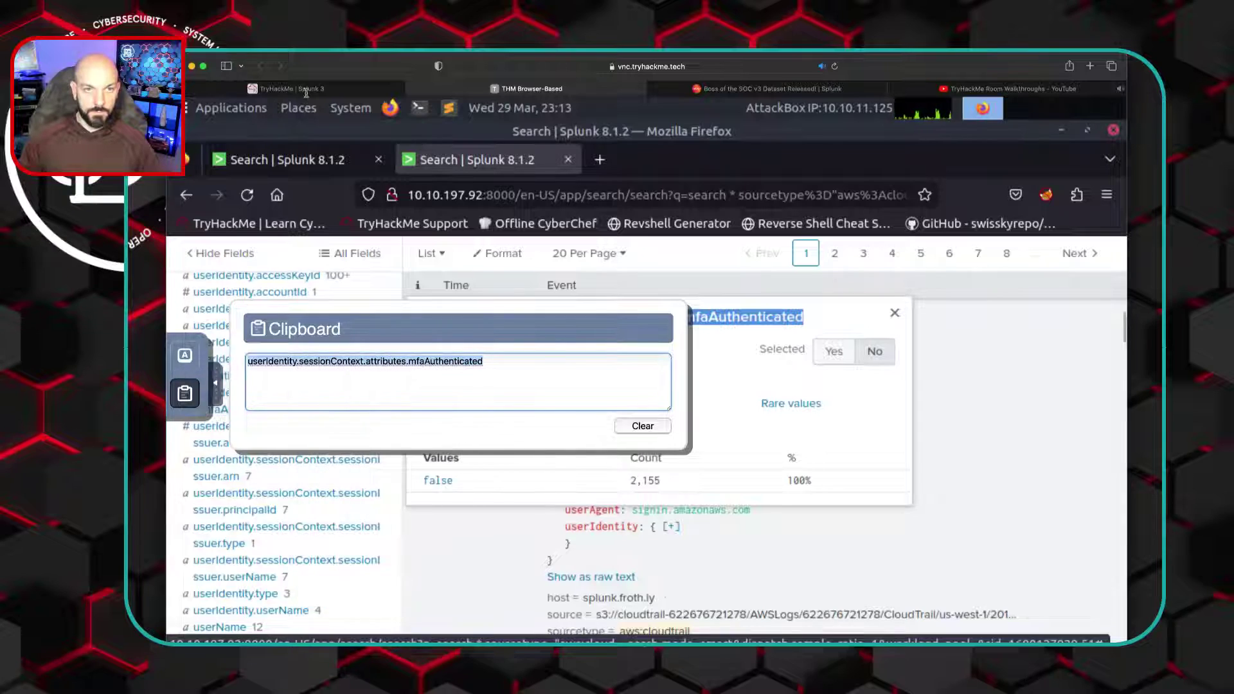
# Switch to the TryHackMe room and submit userIdentity.sessionContext.attributes.mfaAuthenticated as the answer to the MFA field question
pyautogui.click(306, 91)
pyautogui.scroll(-15, 502, 477)
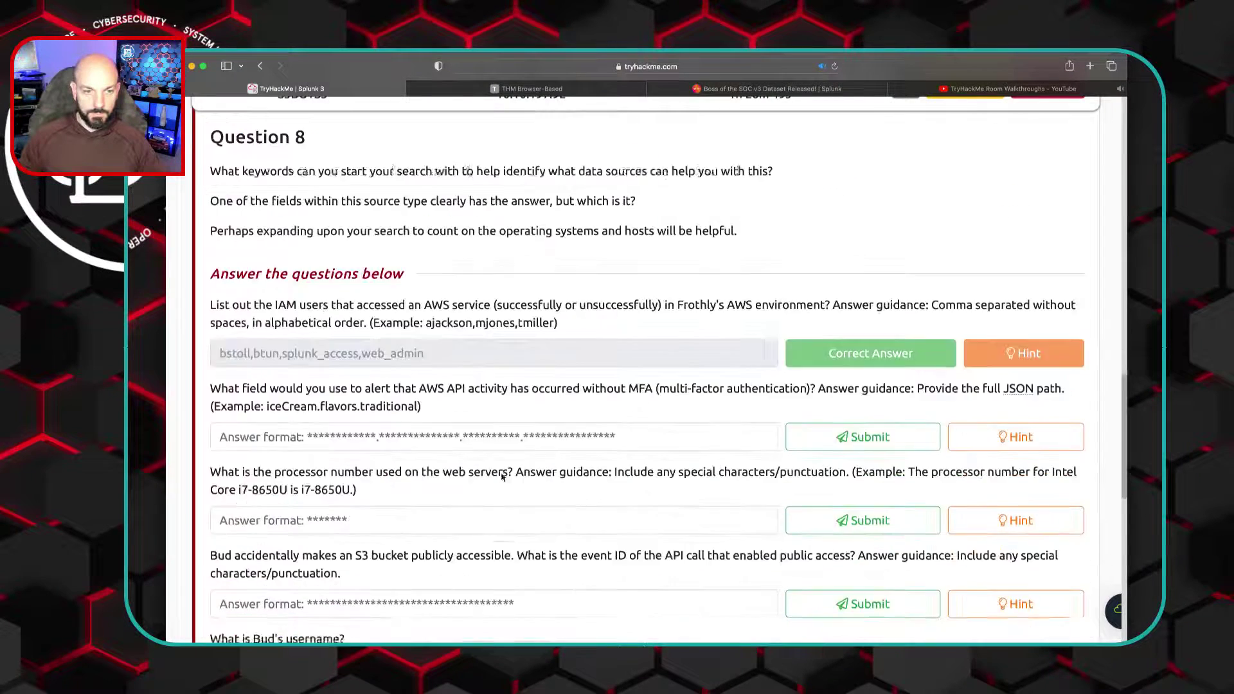
pyautogui.click(387, 365)
pyautogui.press('super+v')
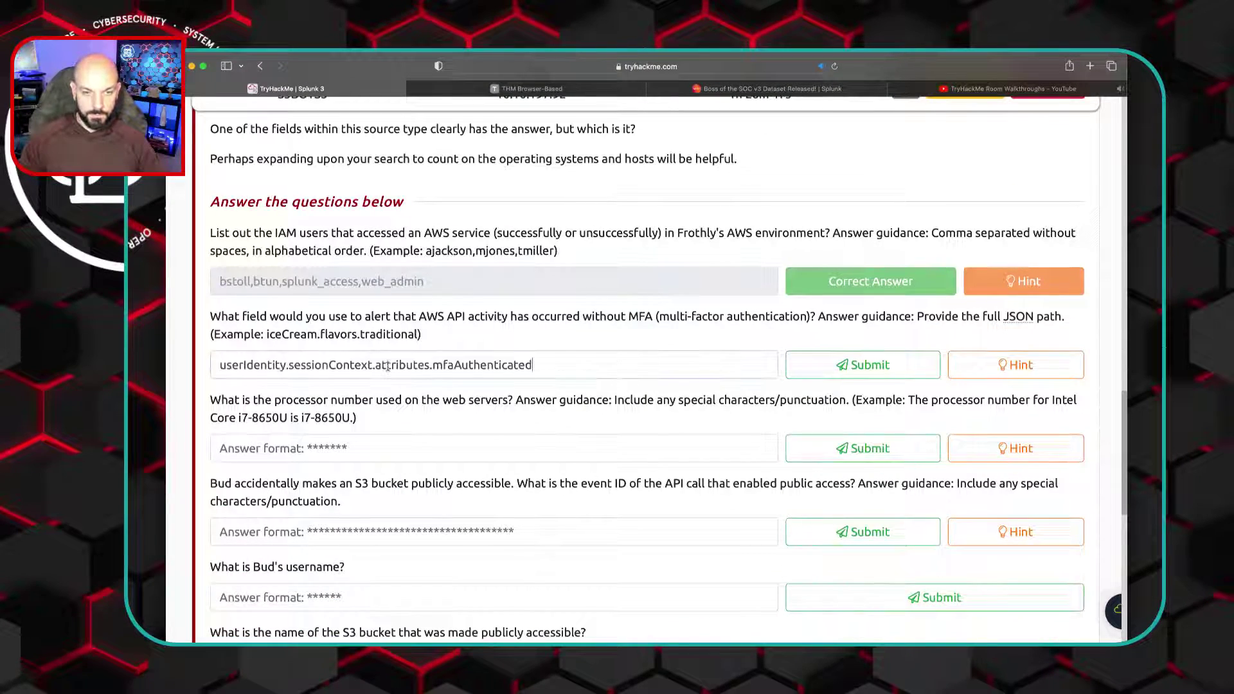
pyautogui.click(841, 361)
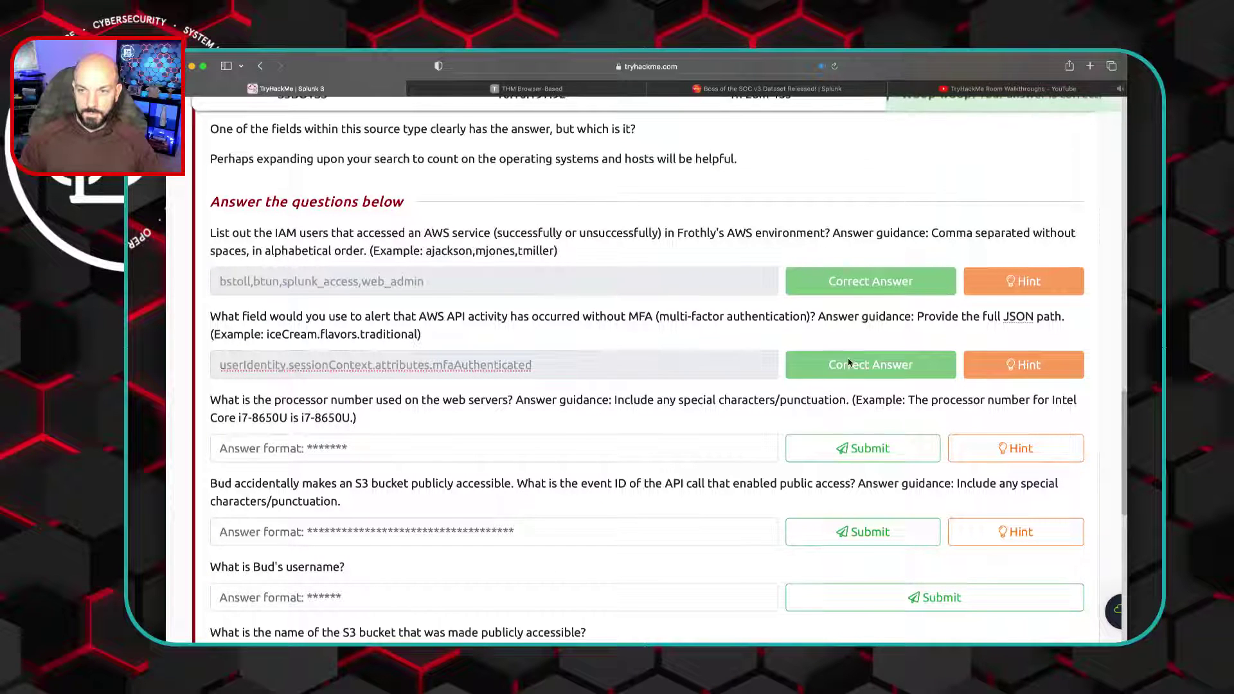
# View and close the hint for the MFA question, and read the question about the web servers' processor number
pyautogui.click(1036, 375)
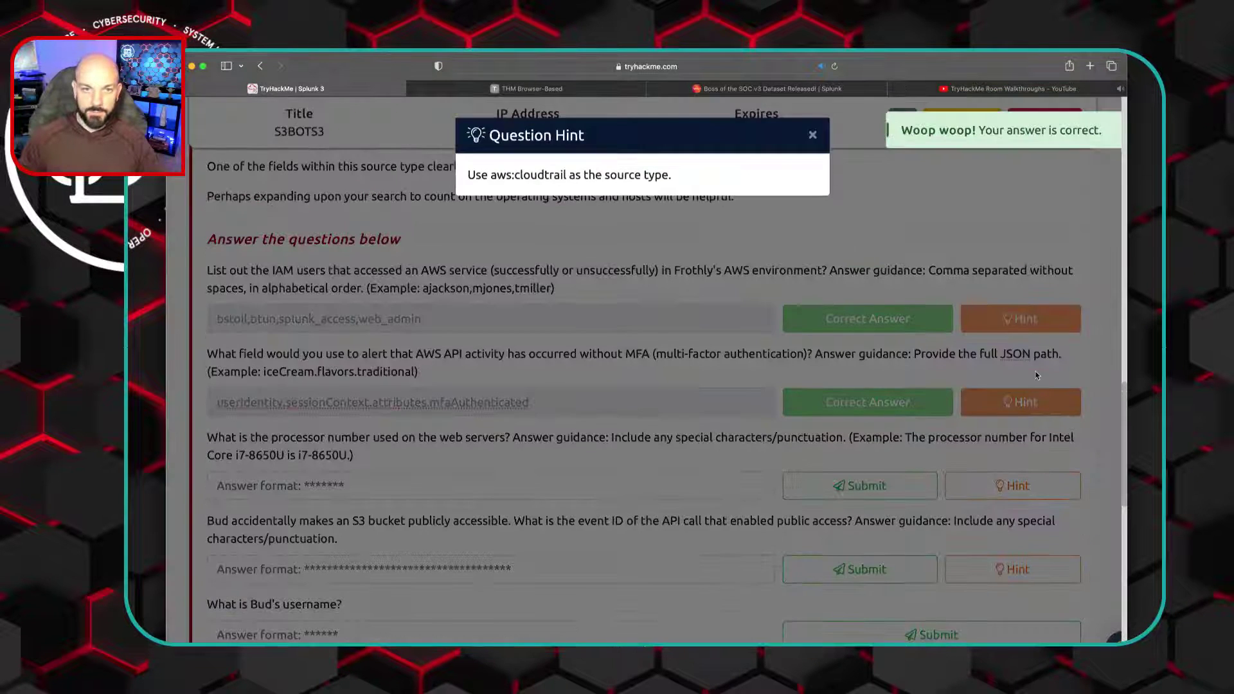
pyautogui.click(812, 135)
pyautogui.scroll(-2, 646, 480)
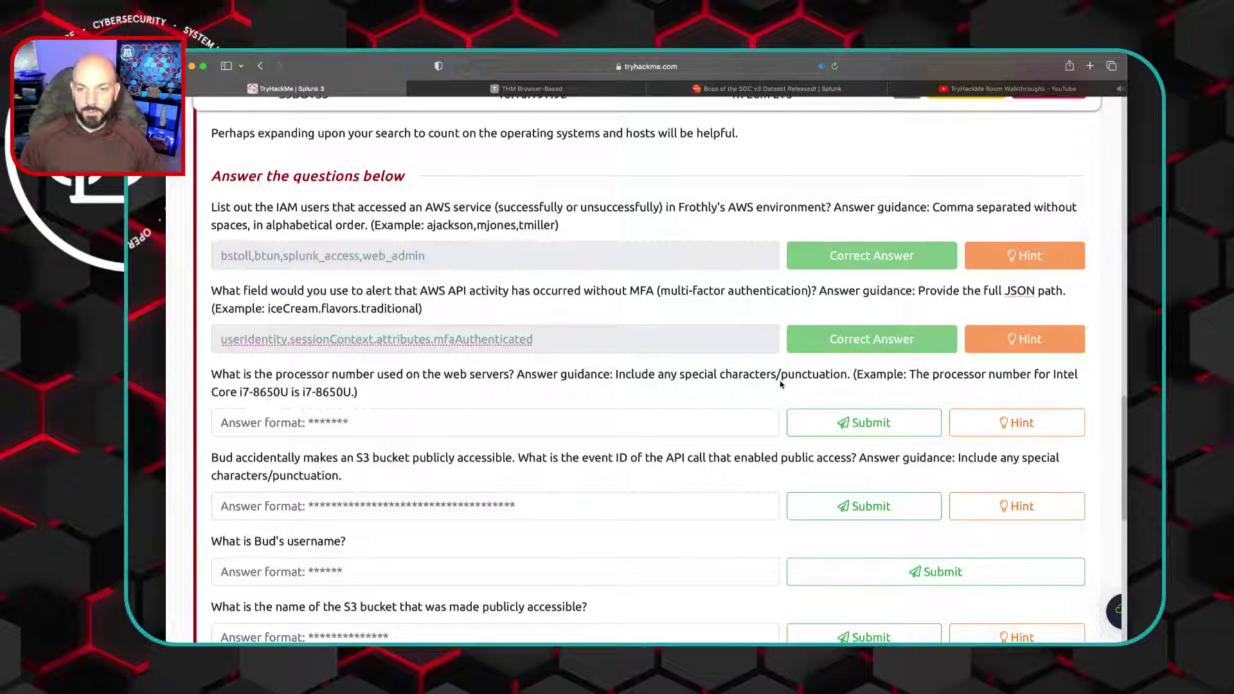
pyautogui.scroll(5, 683, 396)
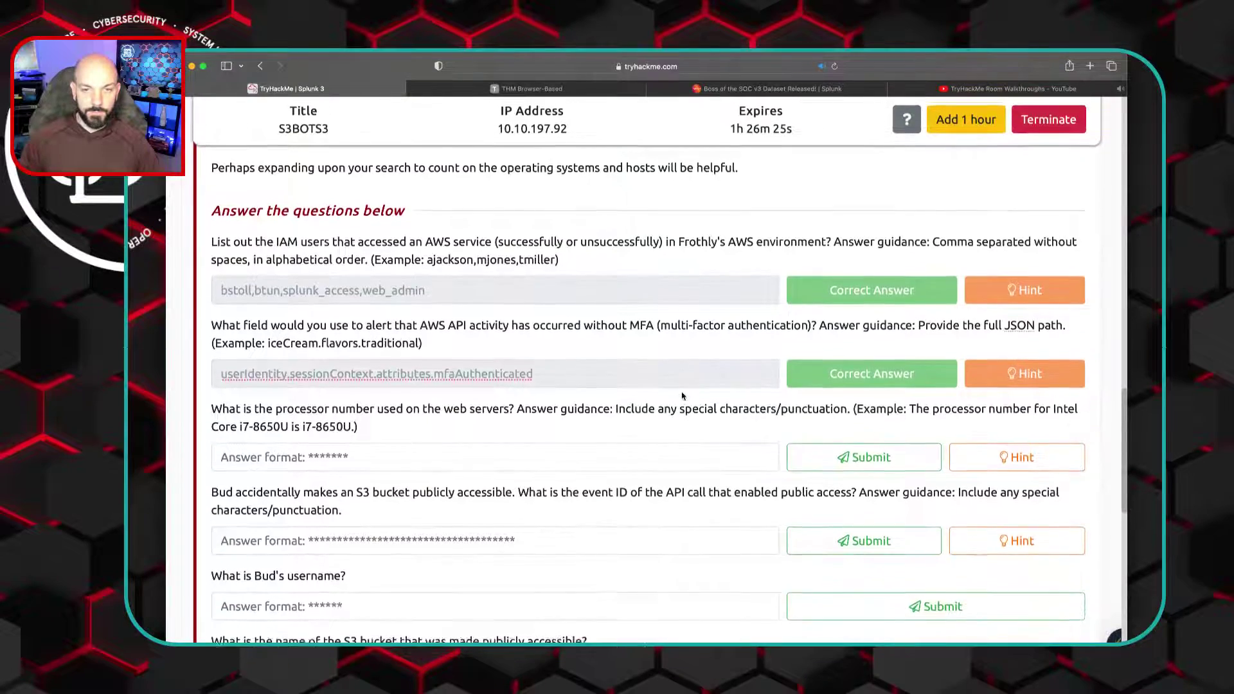
pyautogui.scroll(-4, 683, 394)
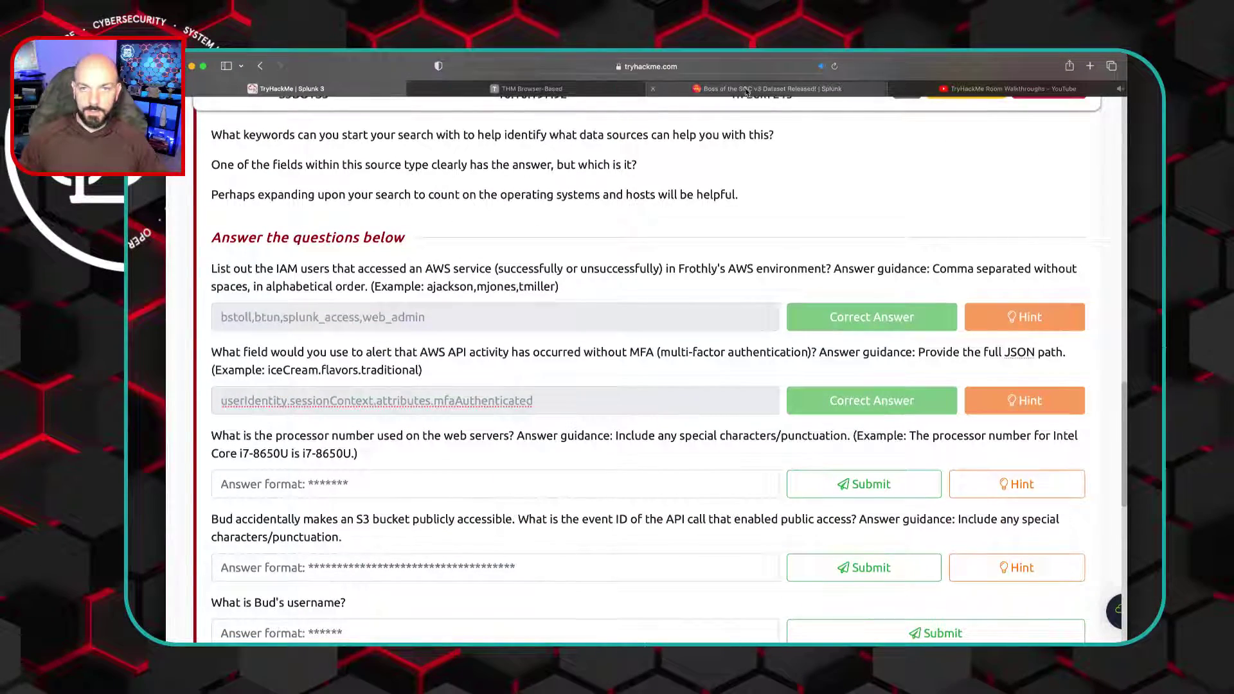
# Return to the remote Splunk session, collapse the clipboard controls and show the sourcetype count results
pyautogui.click(570, 90)
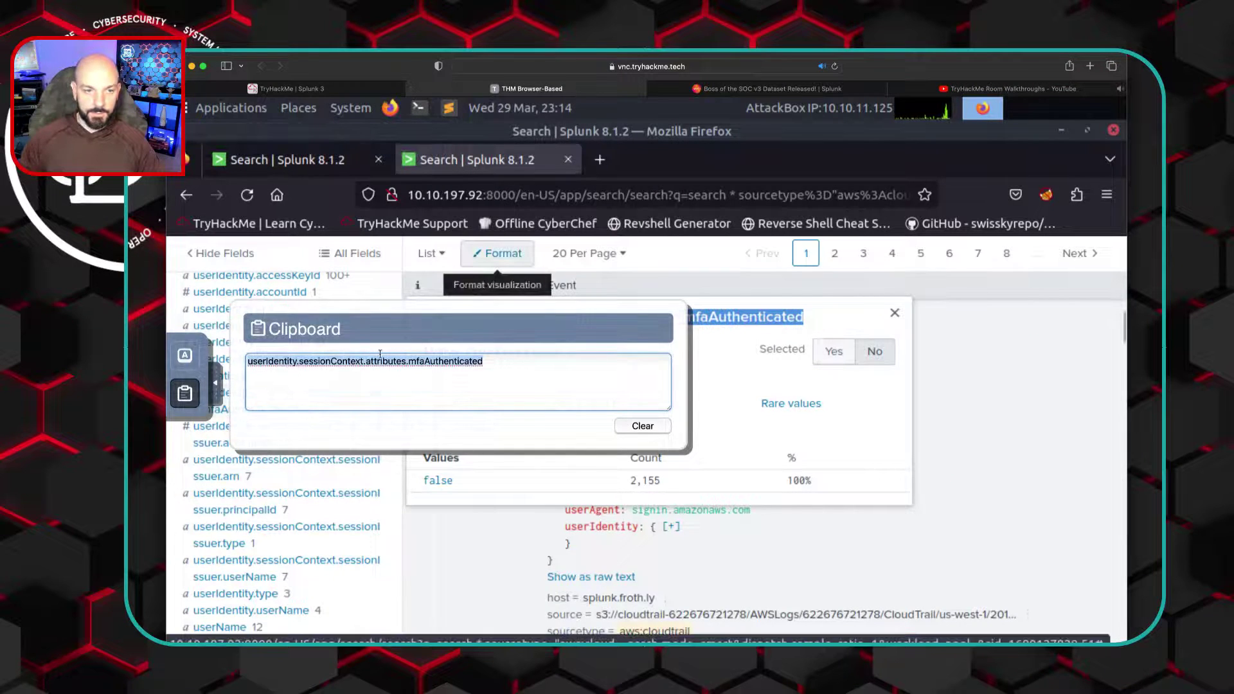
pyautogui.click(217, 391)
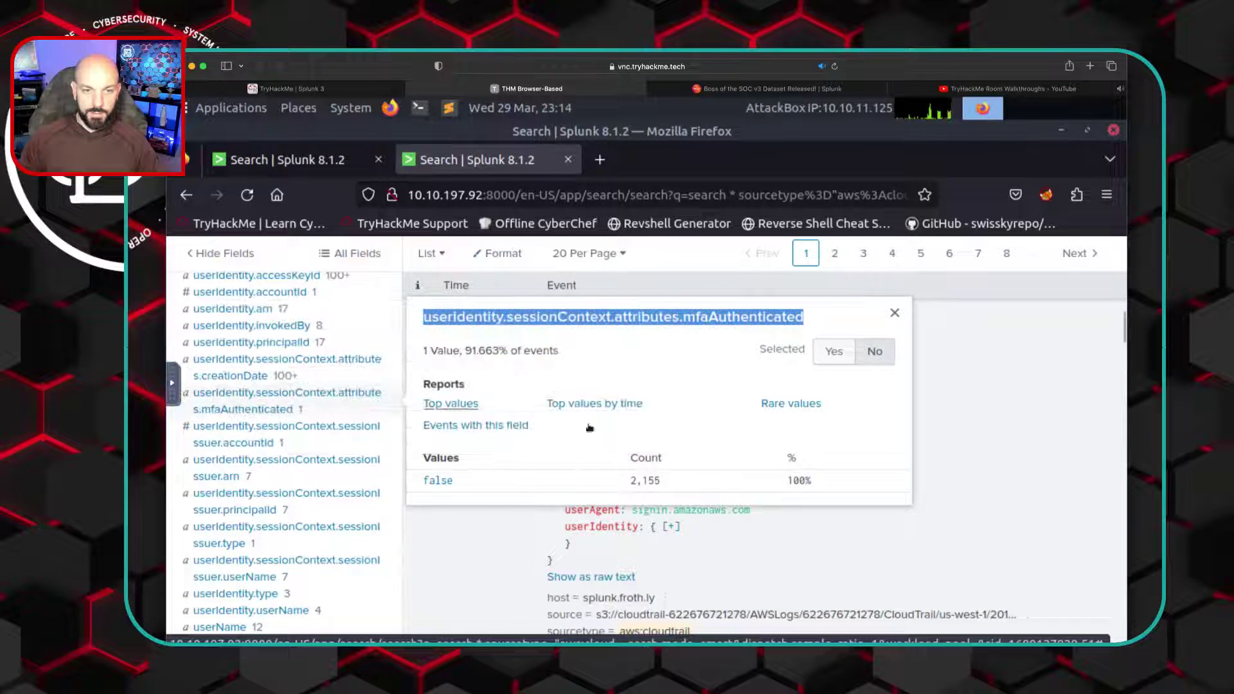
pyautogui.click(297, 165)
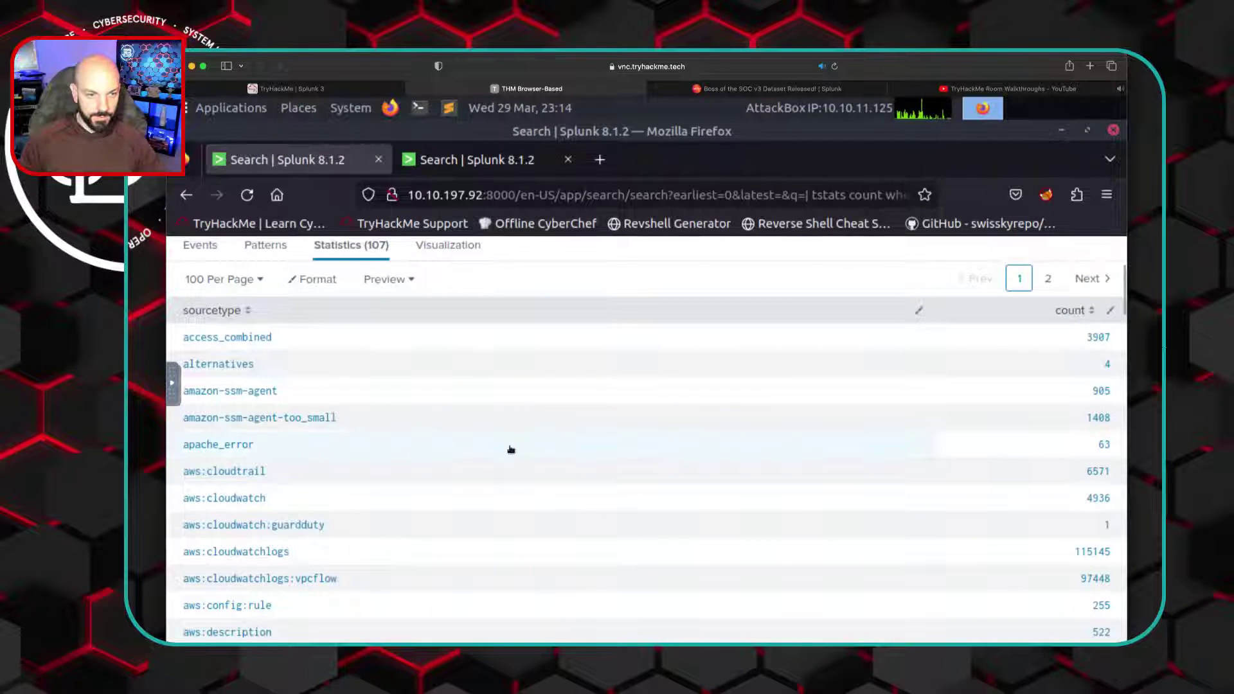
# Find hardware in the sourcetype list and open a new search for it in a separate browser tab
pyautogui.scroll(-3, 511, 449)
pyautogui.scroll(-3, 511, 450)
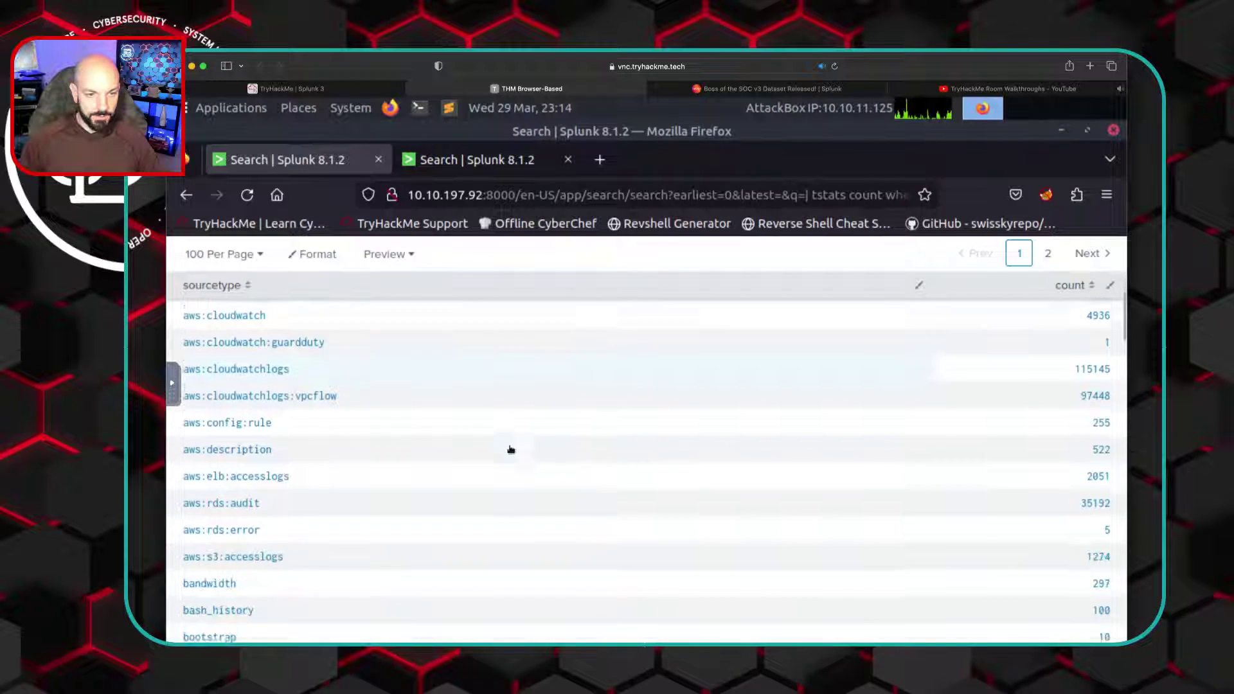
pyautogui.scroll(-3, 511, 450)
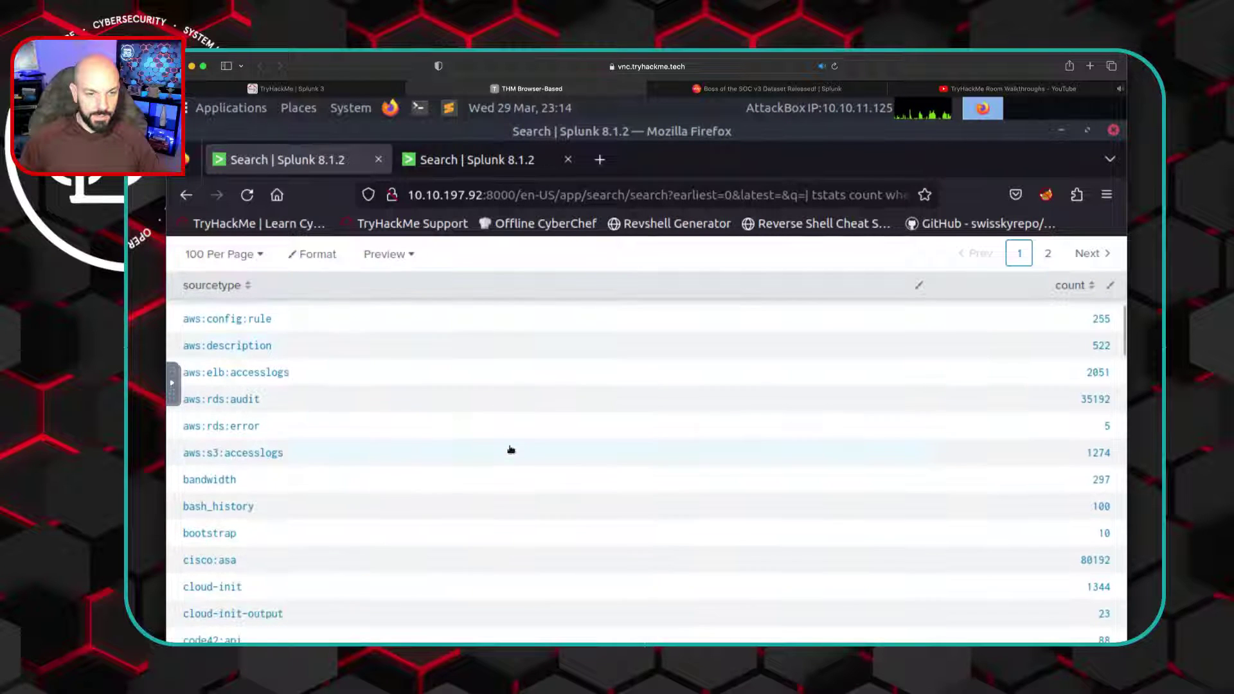
pyautogui.scroll(-3, 511, 450)
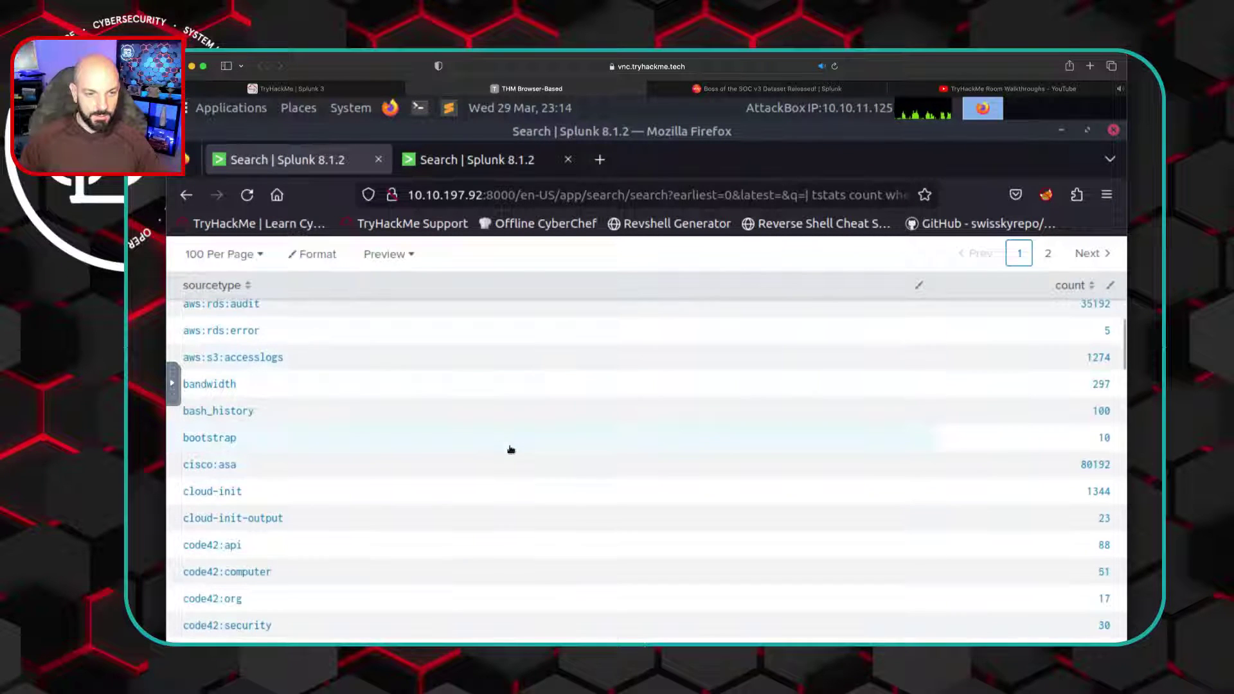
pyautogui.scroll(-6, 511, 449)
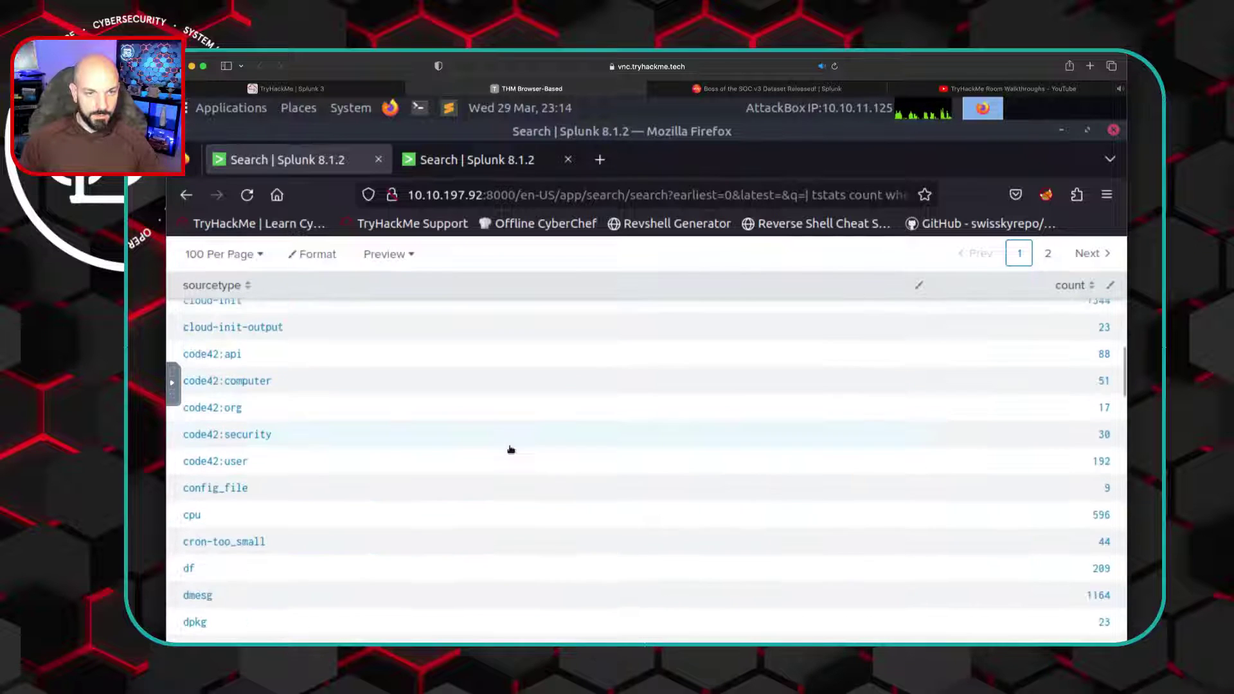
pyautogui.scroll(-5, 511, 449)
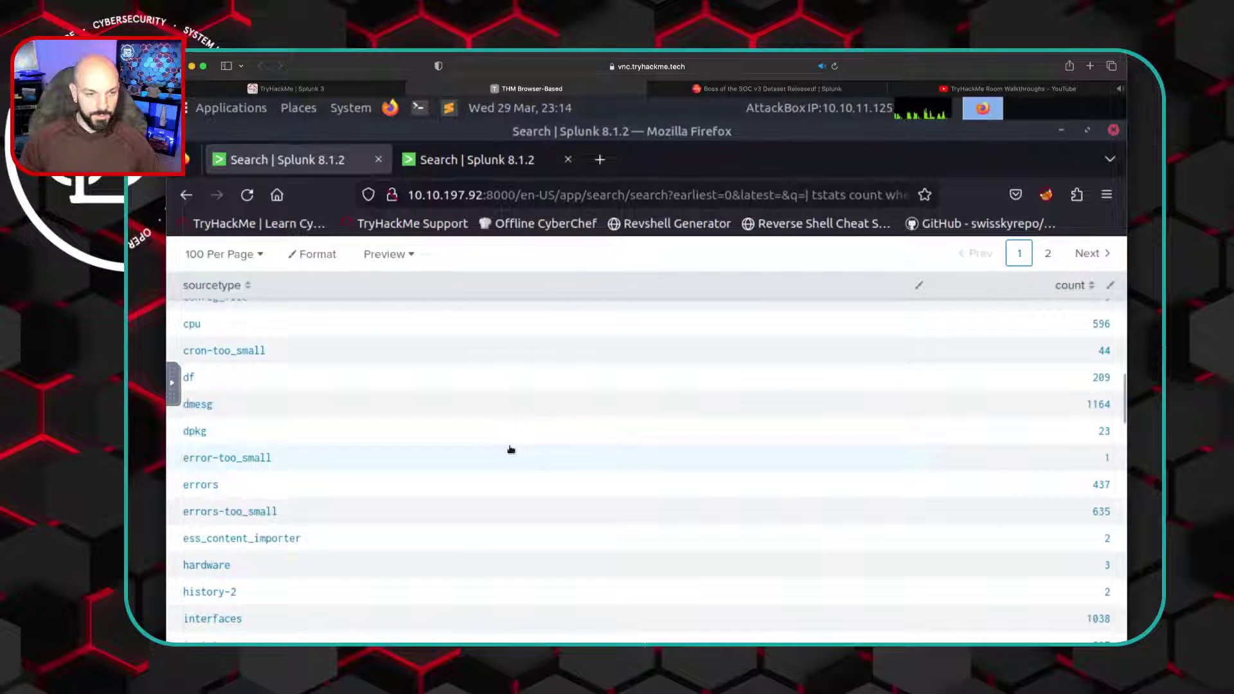
pyautogui.scroll(-3, 511, 450)
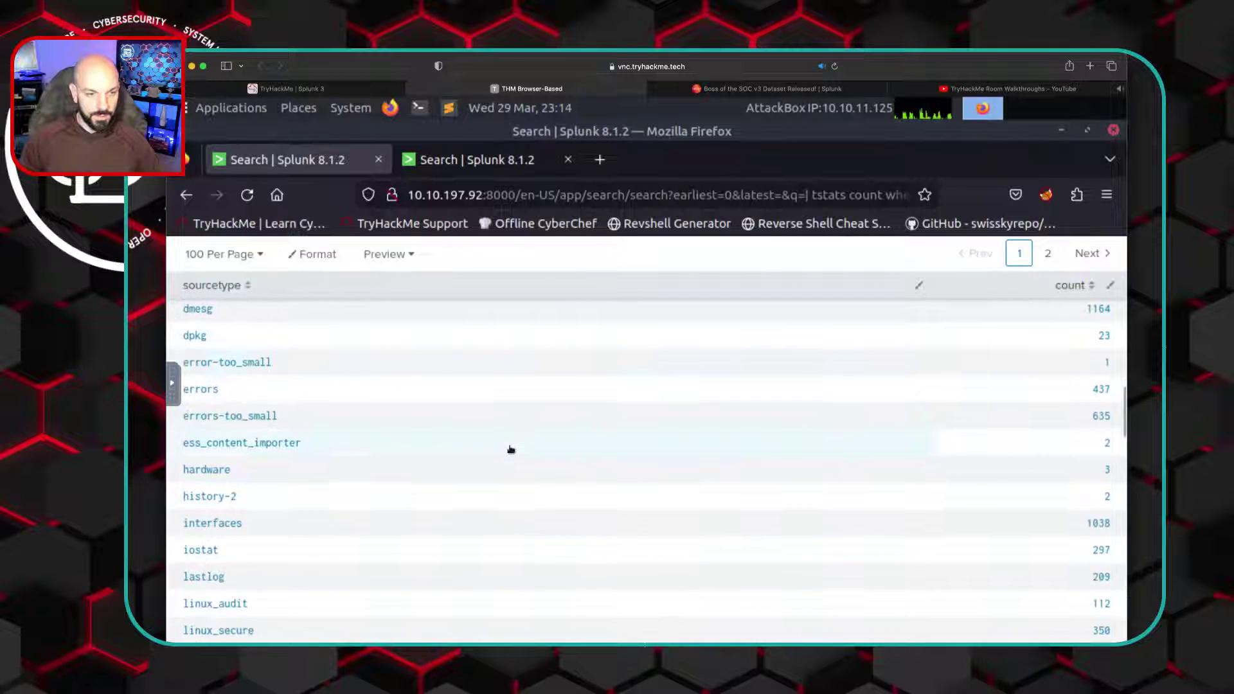
pyautogui.rightClick(206, 474)
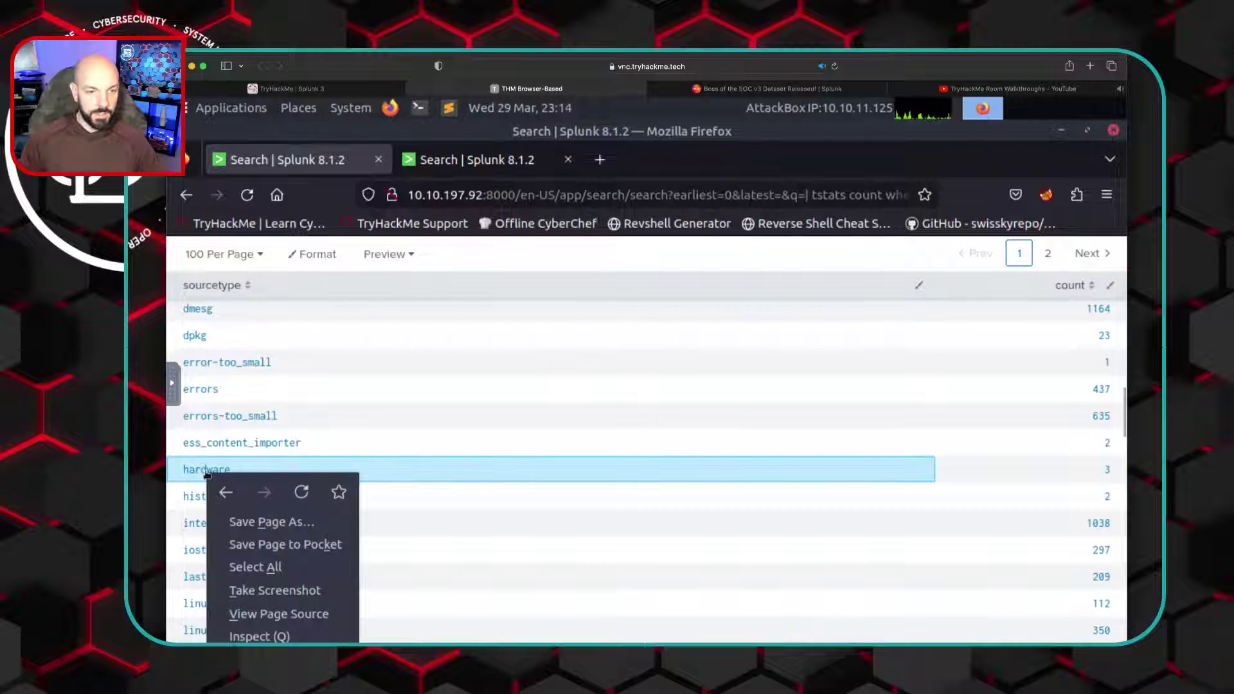
pyautogui.press('Escape')
pyautogui.click(206, 470)
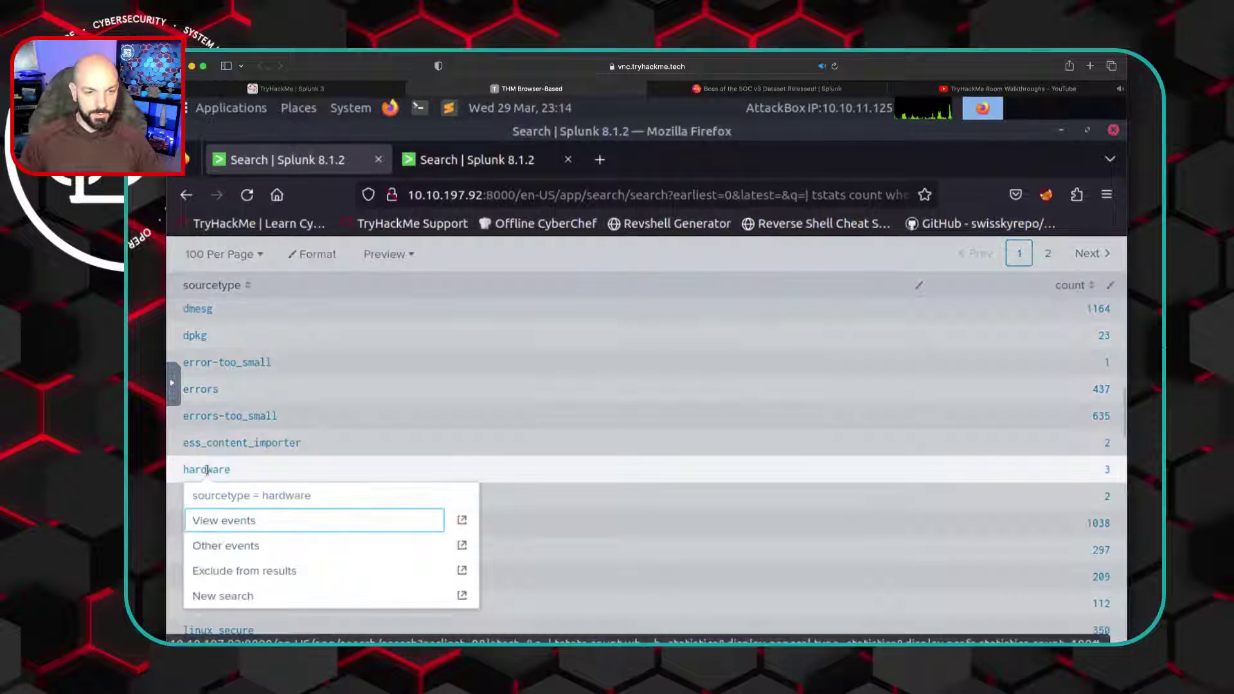
pyautogui.click(463, 595)
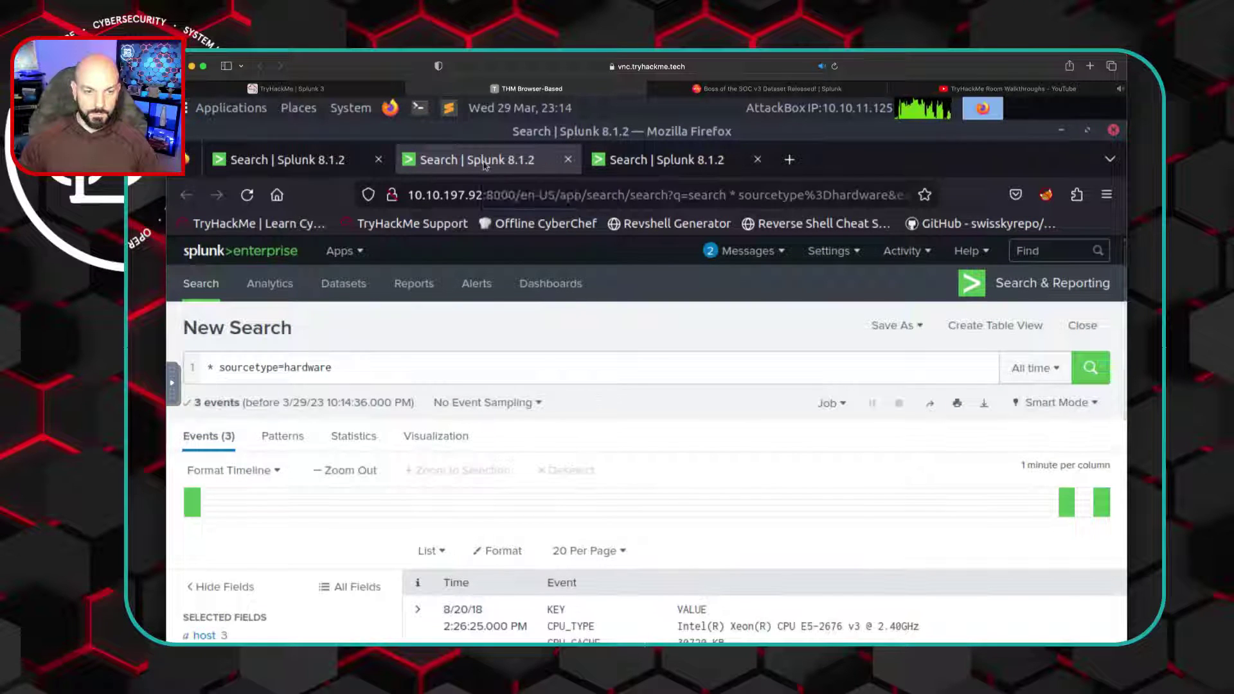
# Examine the hardware events and the values of their cpu_type field
pyautogui.scroll(-3, 304, 527)
pyautogui.scroll(-2, 304, 527)
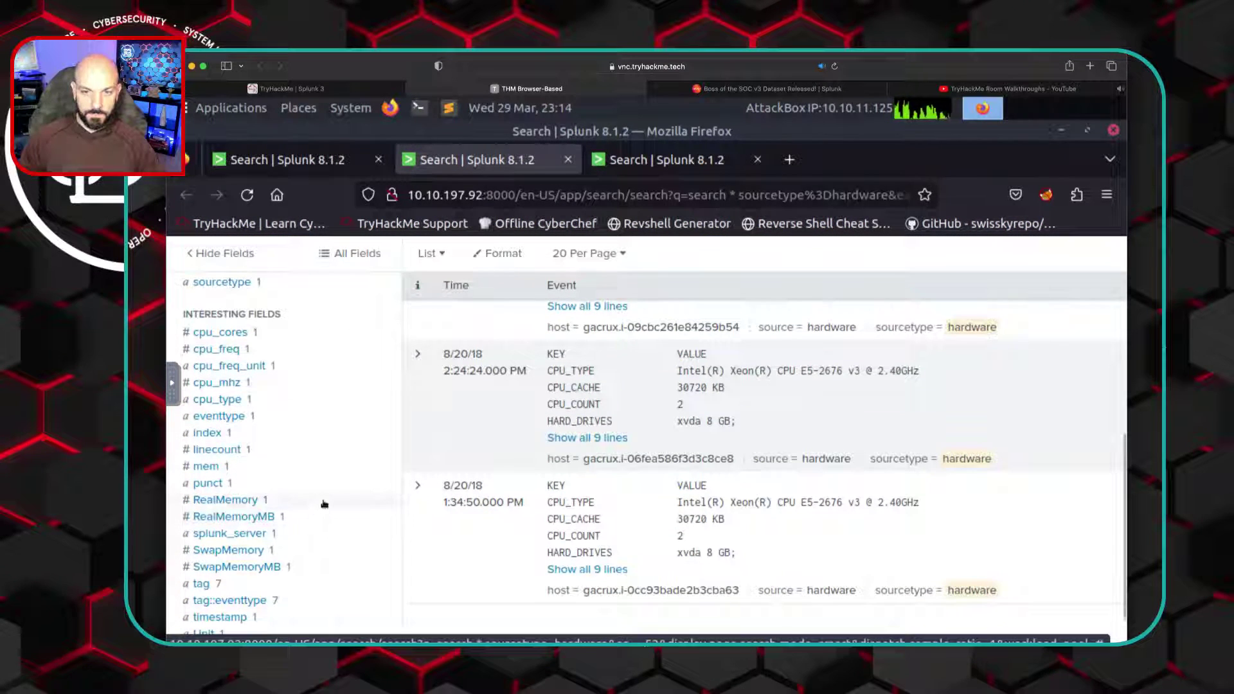
pyautogui.scroll(-1, 340, 490)
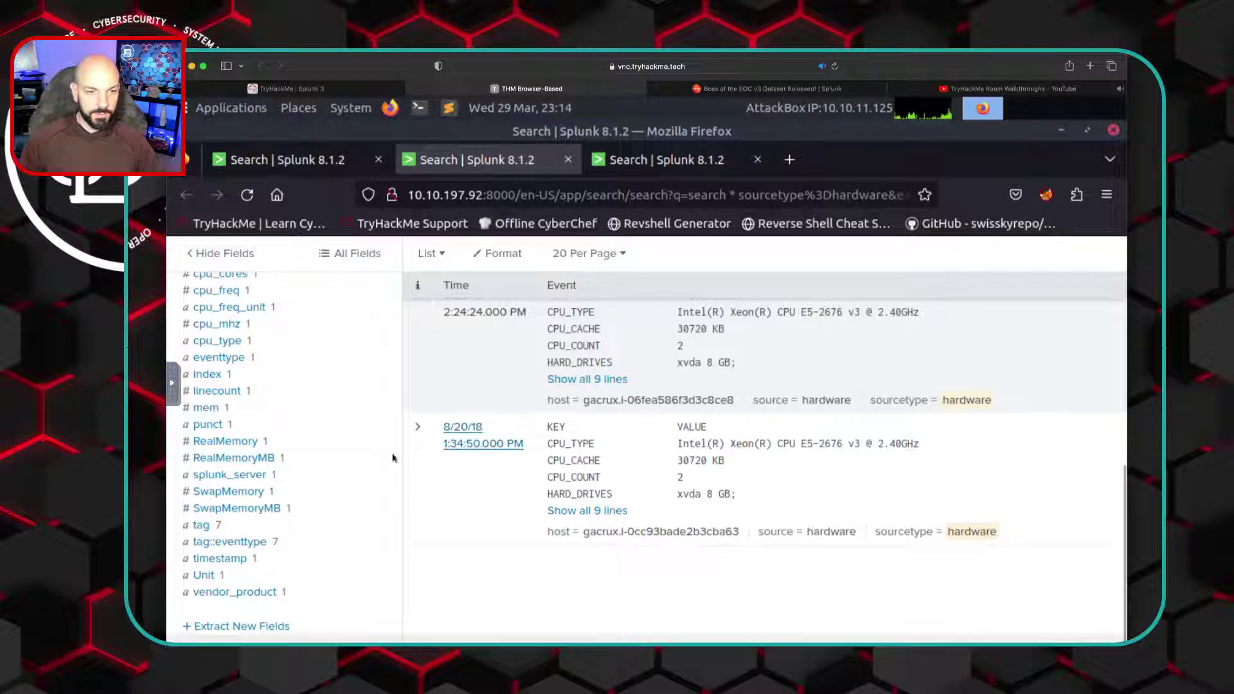
pyautogui.click(229, 343)
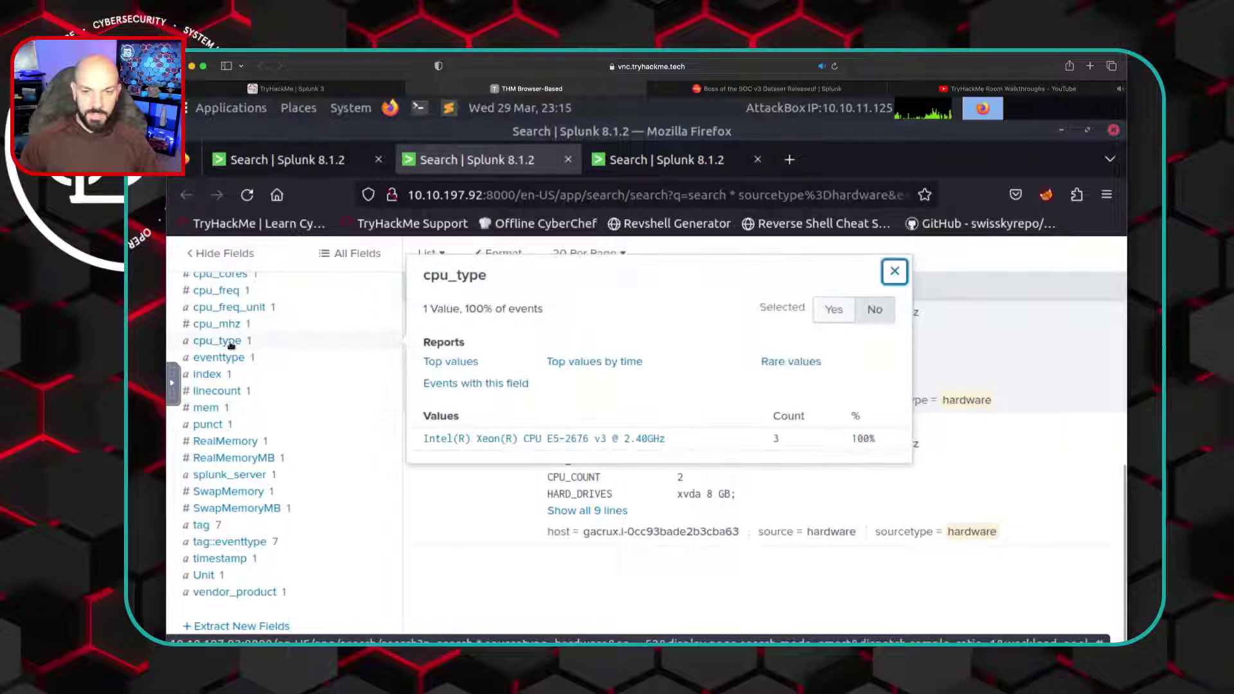
pyautogui.click(424, 582)
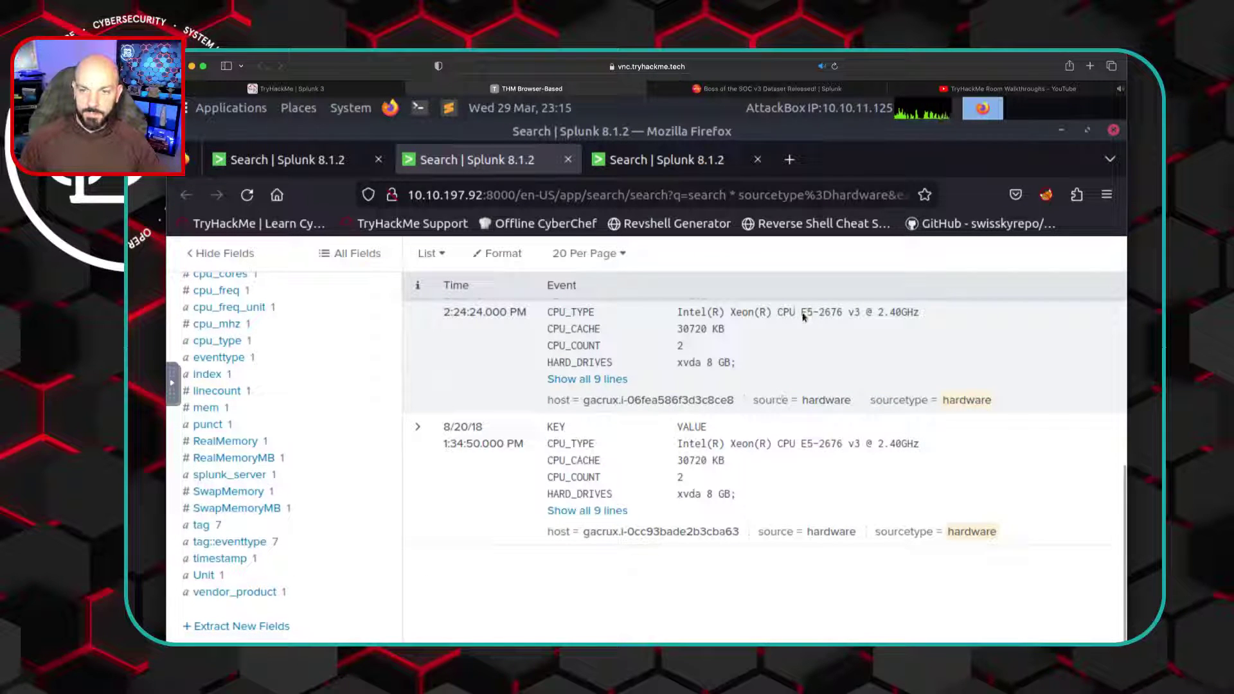
# Copy the processor number E5-2676 from a hardware event's CPU_TYPE value and look over the remaining fields
pyautogui.moveTo(803, 315); pyautogui.dragTo(844, 313)
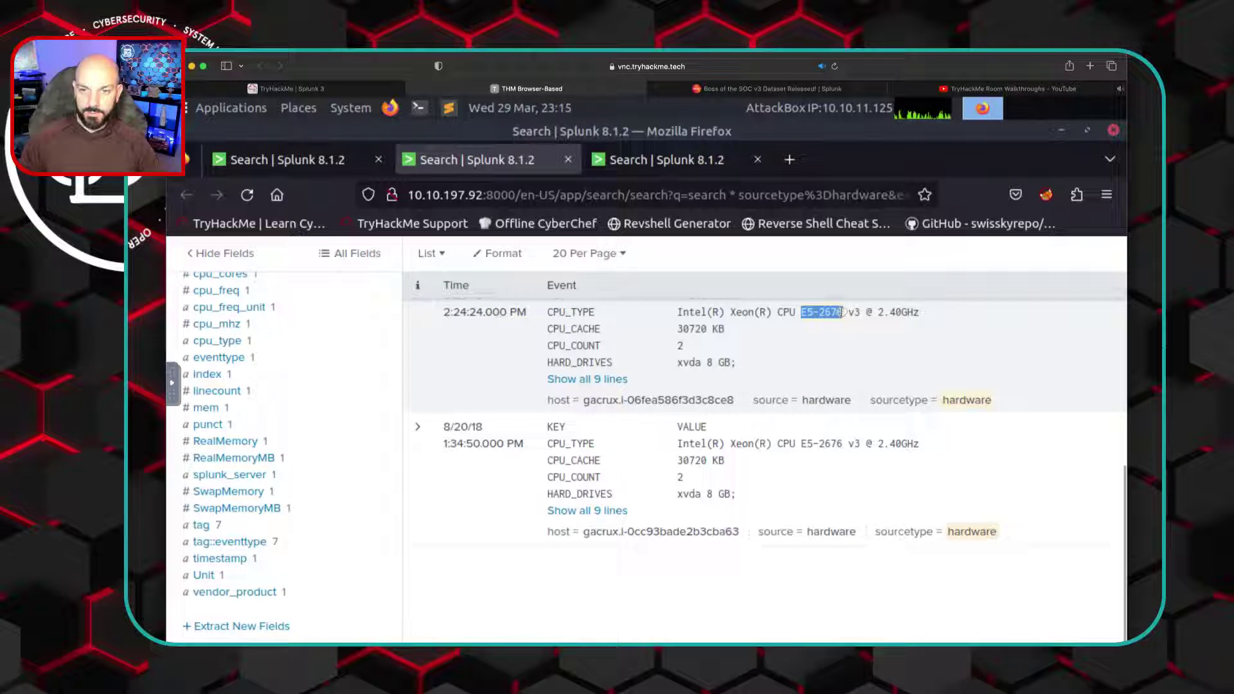
pyautogui.rightClick(844, 312)
pyautogui.click(839, 325)
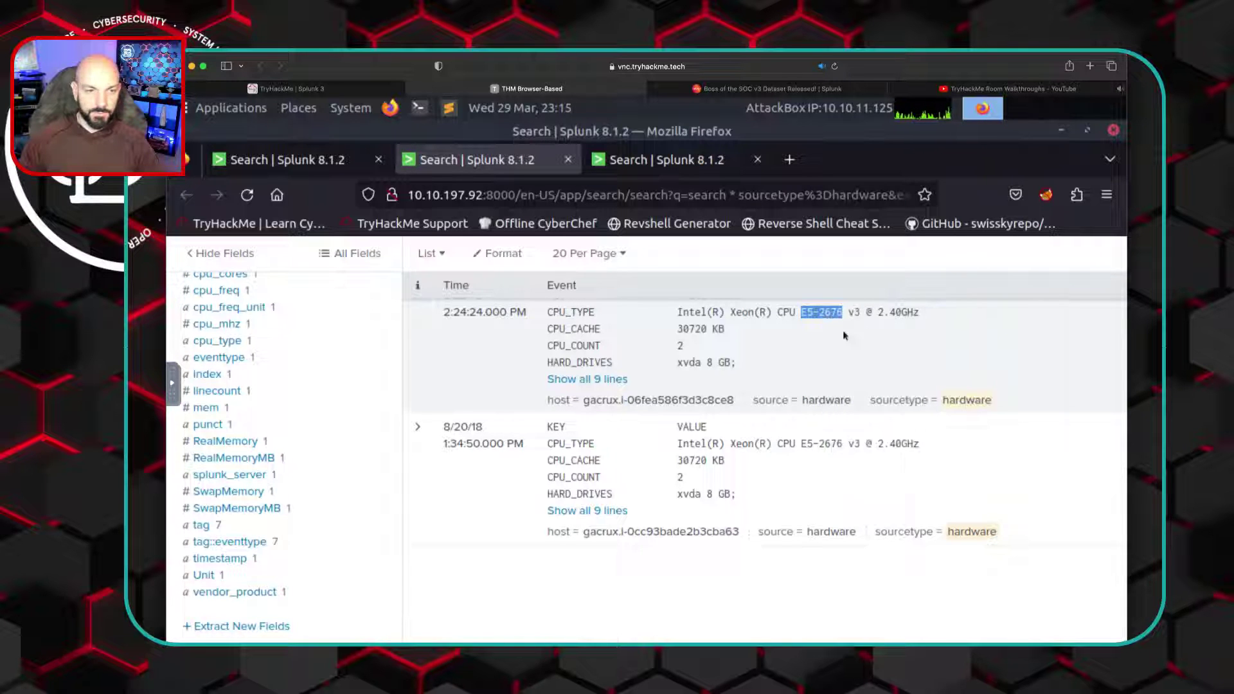
pyautogui.scroll(5, 339, 448)
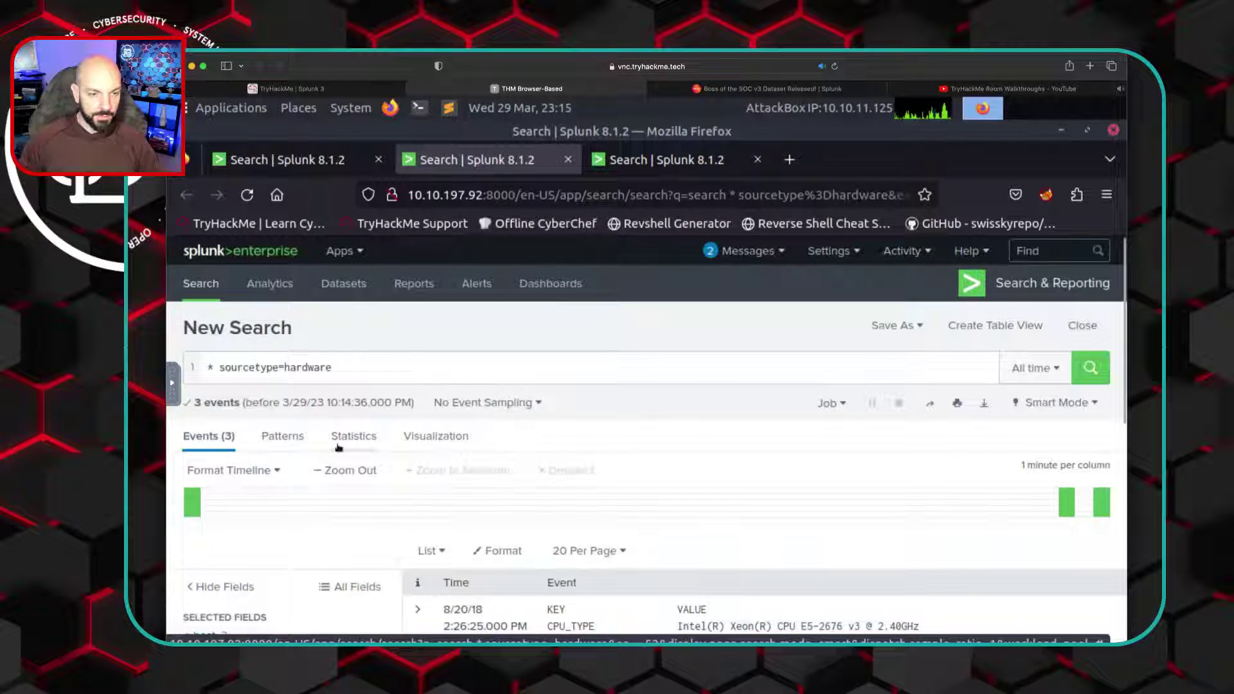
pyautogui.scroll(-5, 338, 448)
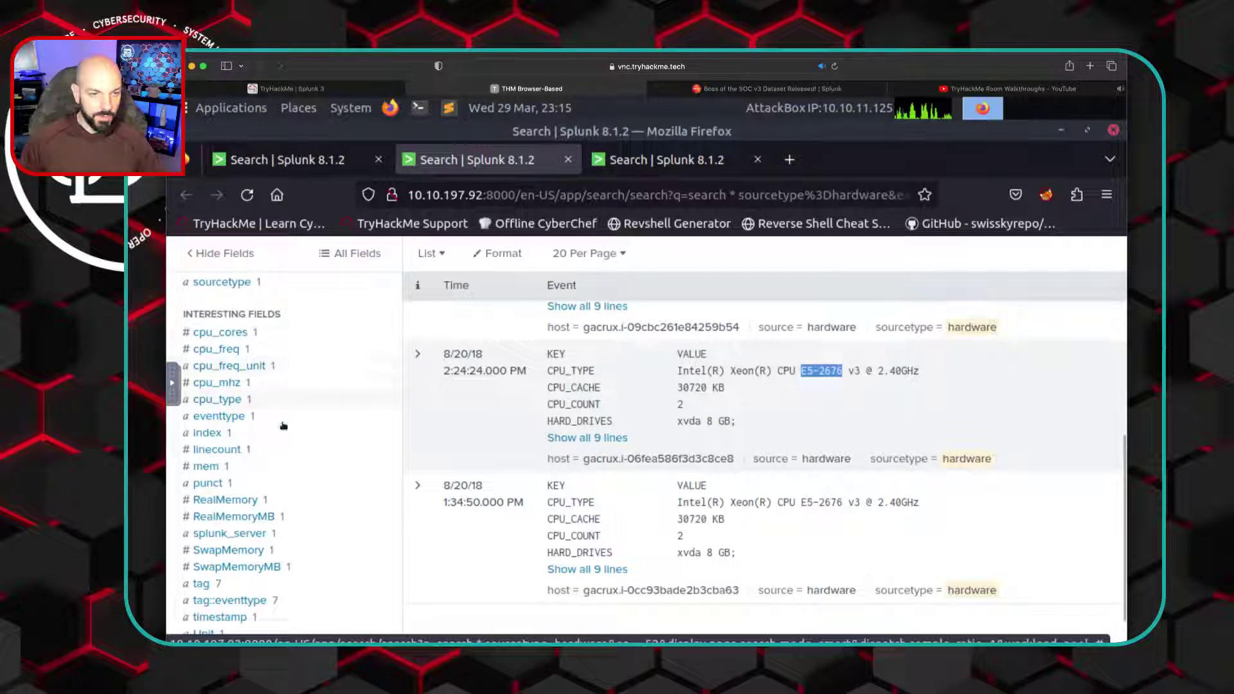
pyautogui.scroll(-1, 349, 461)
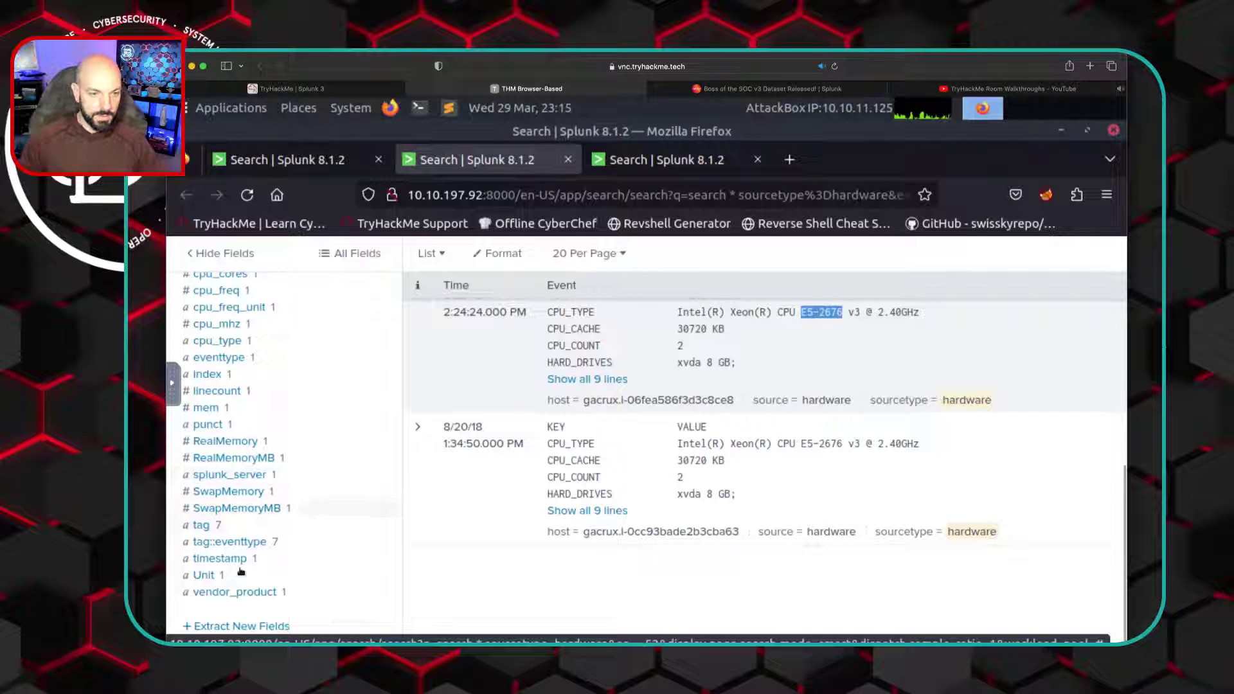
# Open the remote session's clipboard and copy E5-2676 from it to the local machine
pyautogui.click(174, 386)
pyautogui.click(185, 394)
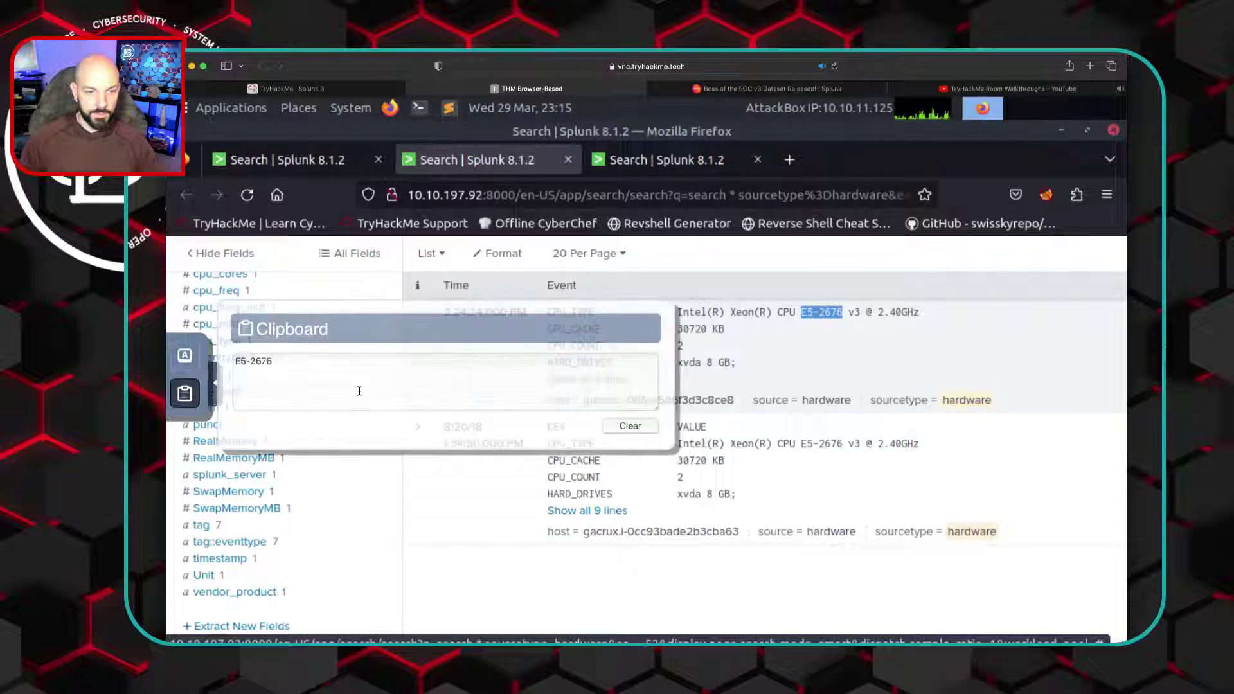
pyautogui.moveTo(299, 363); pyautogui.dragTo(250, 362)
pyautogui.rightClick(264, 362)
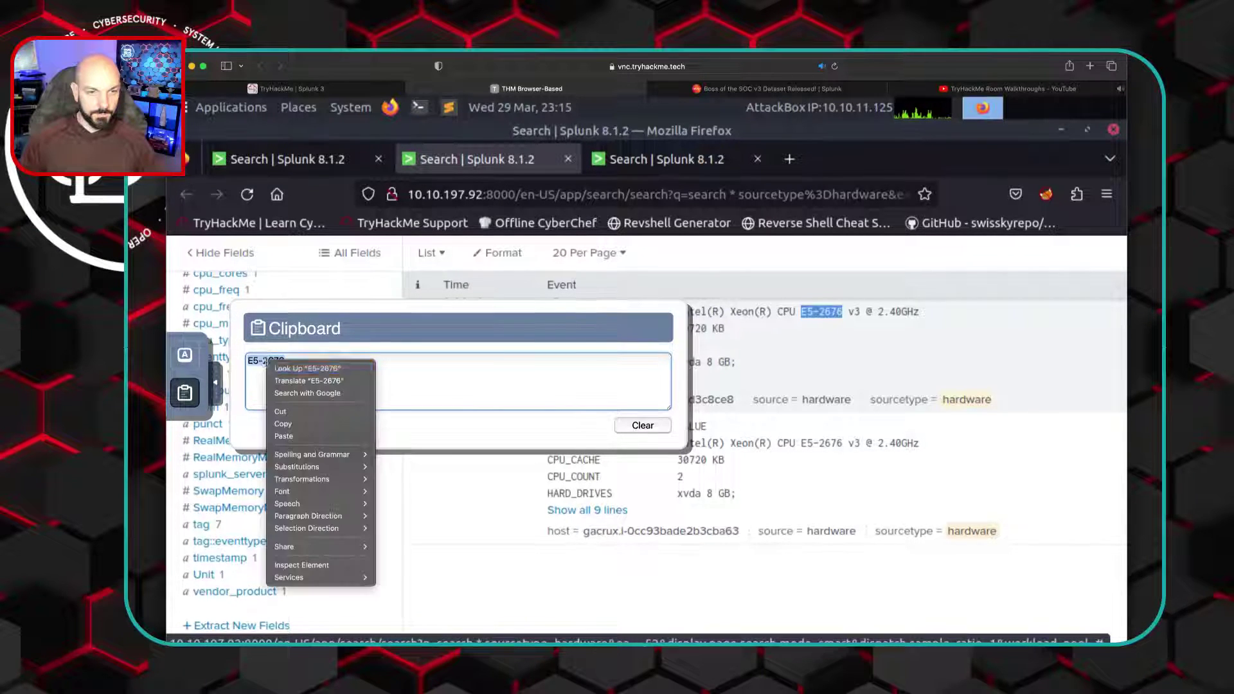
pyautogui.click(293, 423)
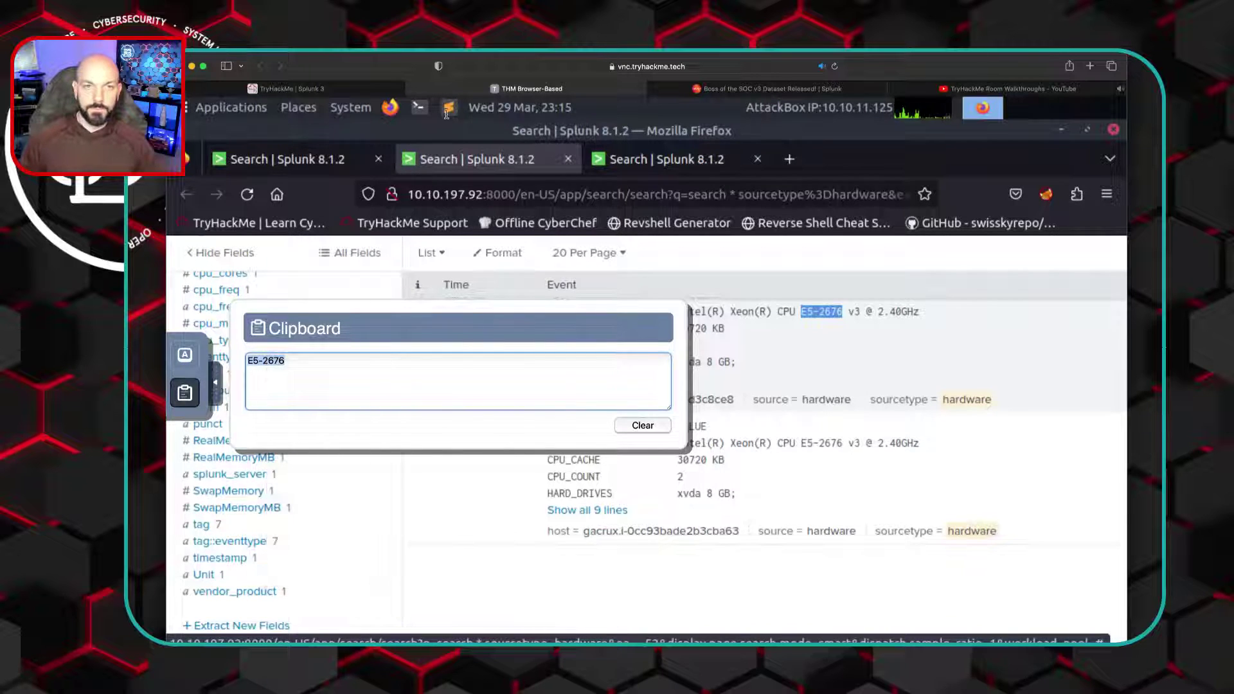
# Switch to the TryHackMe room and submit E5-2676 as the answer to the web servers' processor number question
pyautogui.click(360, 90)
pyautogui.click(344, 483)
pyautogui.press('super+v')
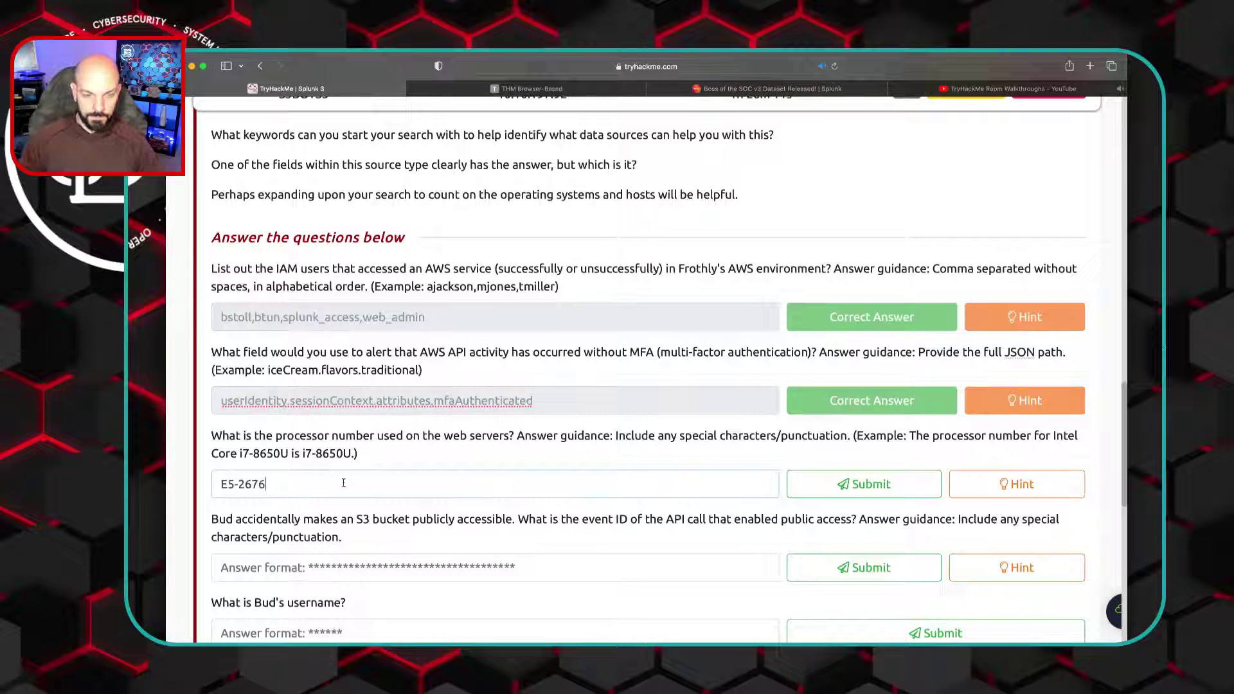
pyautogui.click(866, 493)
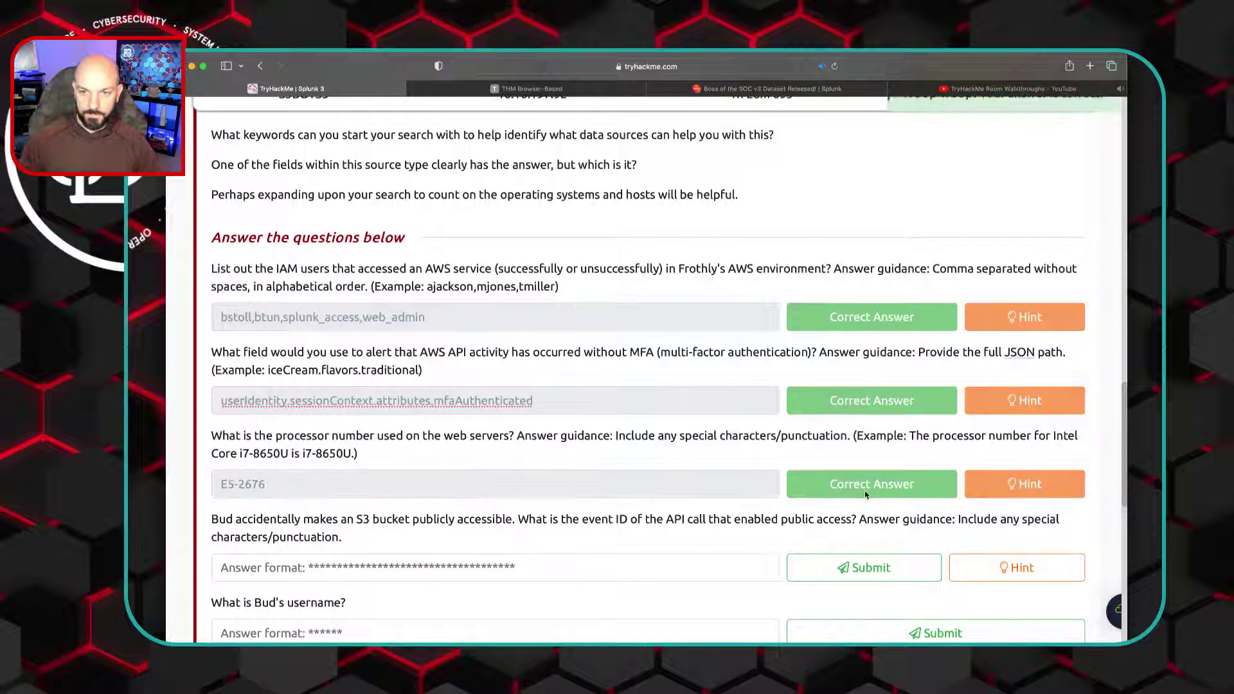
# View and close the hint for the processor question, and read the question about the API call that made the S3 bucket public
pyautogui.click(1029, 486)
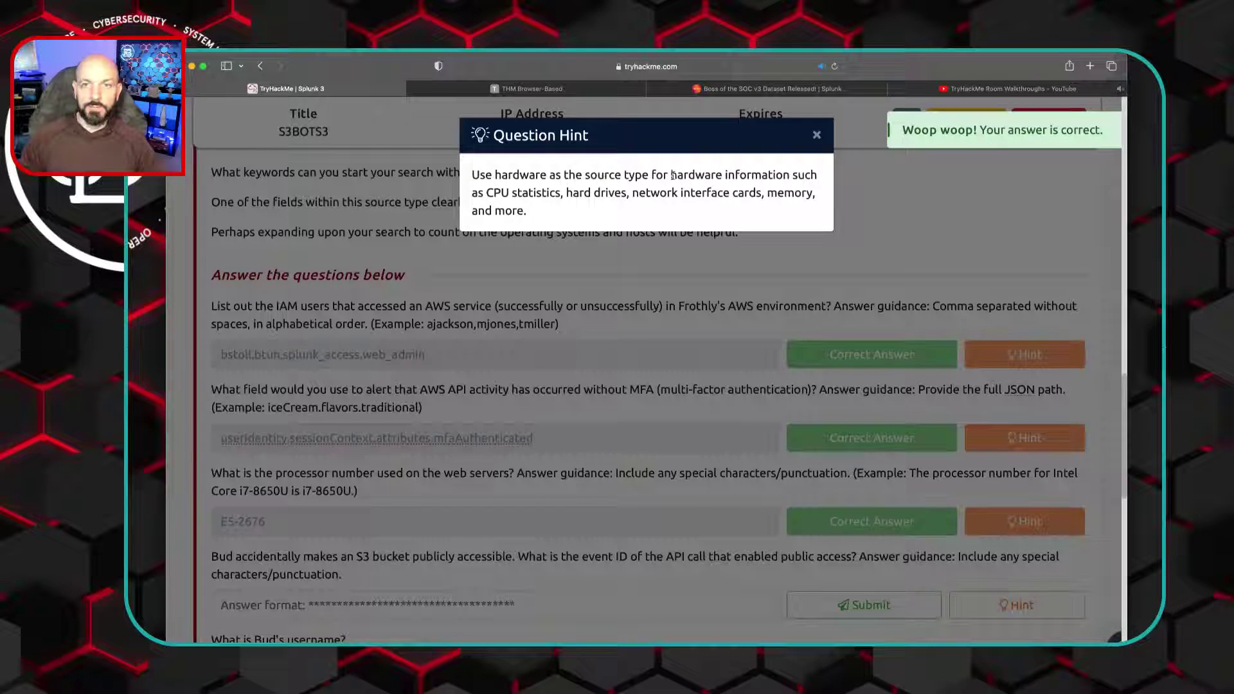
pyautogui.click(817, 135)
pyautogui.scroll(-5, 678, 352)
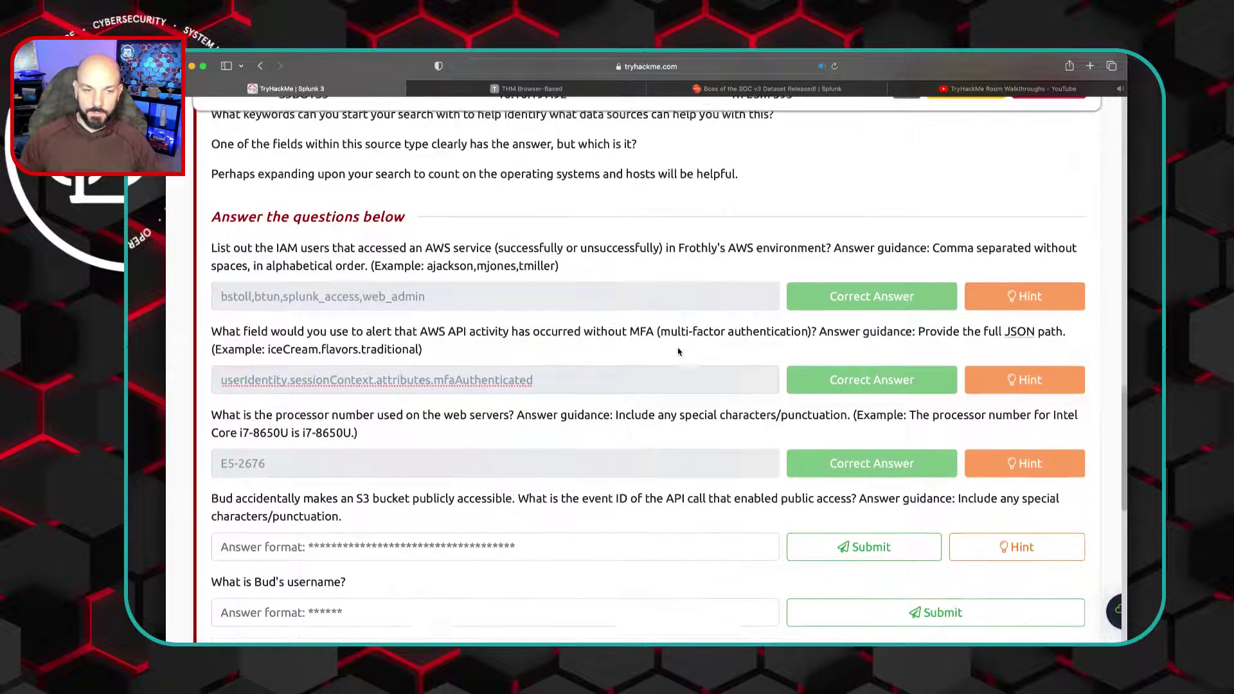
pyautogui.scroll(3, 678, 352)
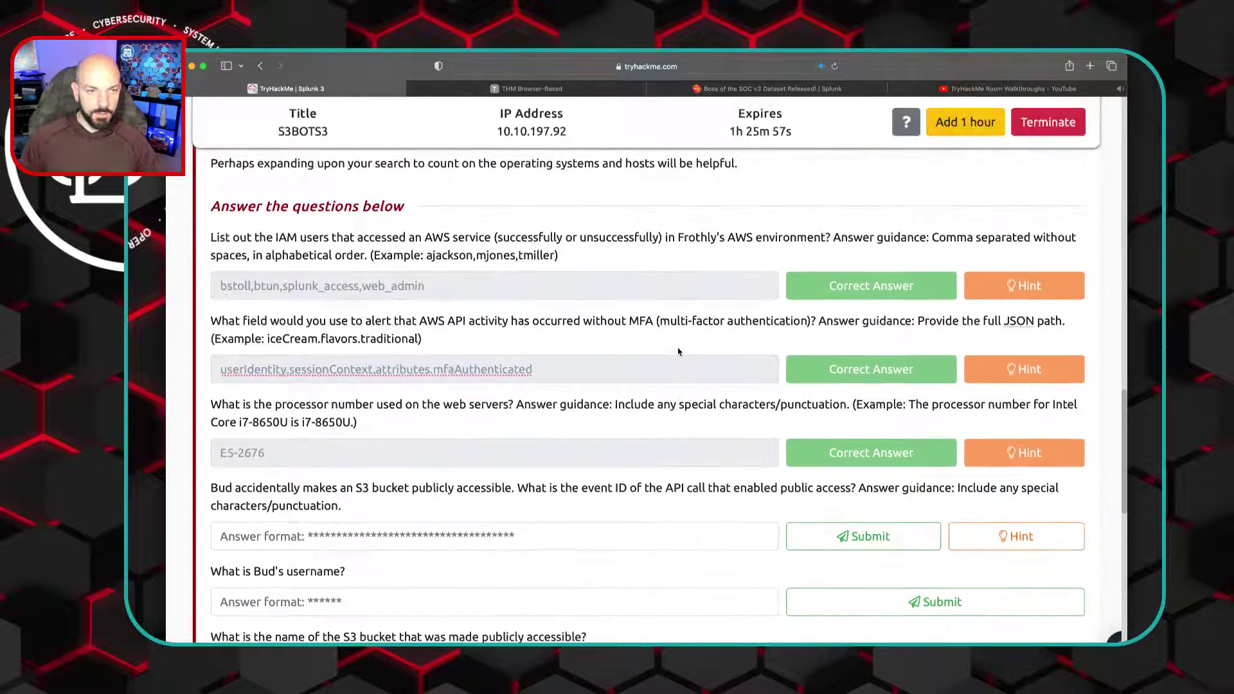
pyautogui.scroll(-4, 678, 351)
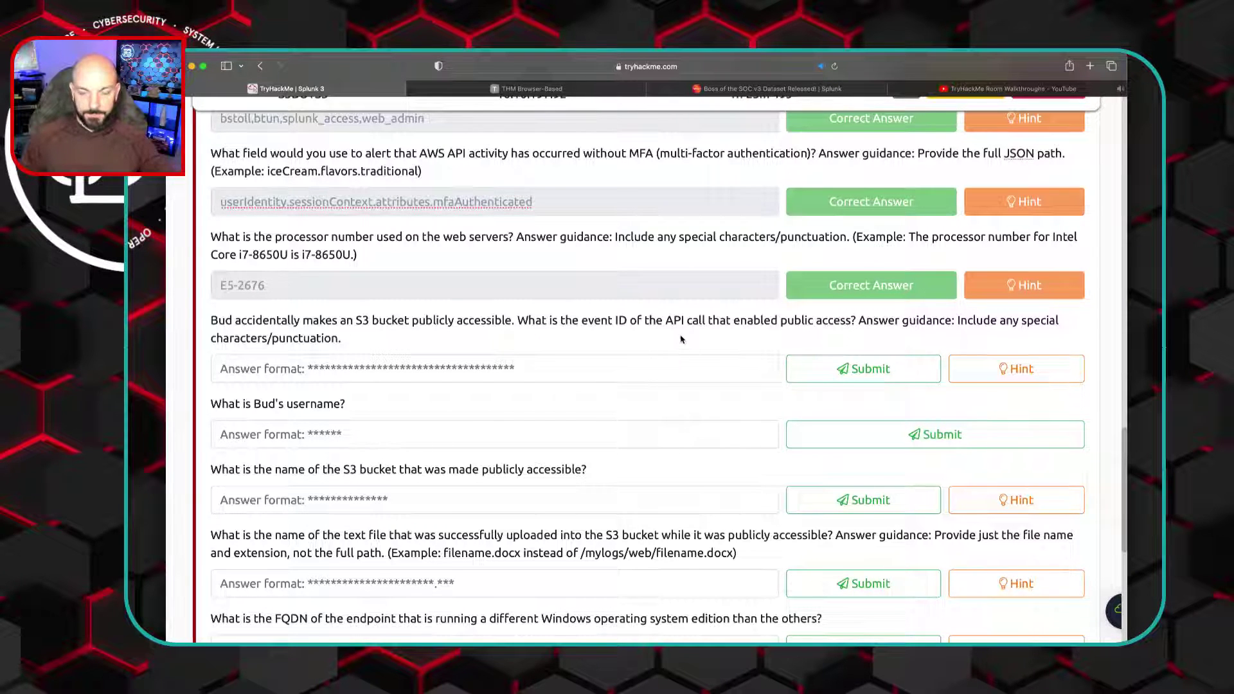
pyautogui.scroll(-1, 682, 339)
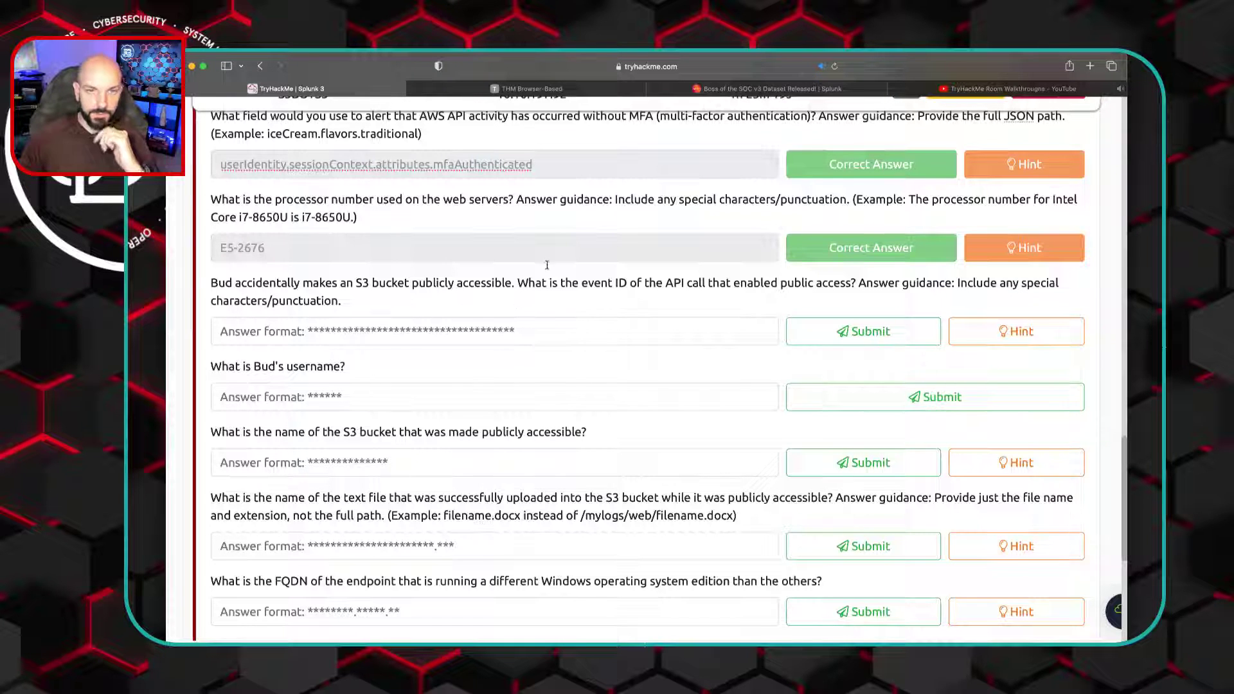
# Return to the remote Splunk session, collapse the clipboard controls and bring back the sourcetype count results
pyautogui.click(545, 91)
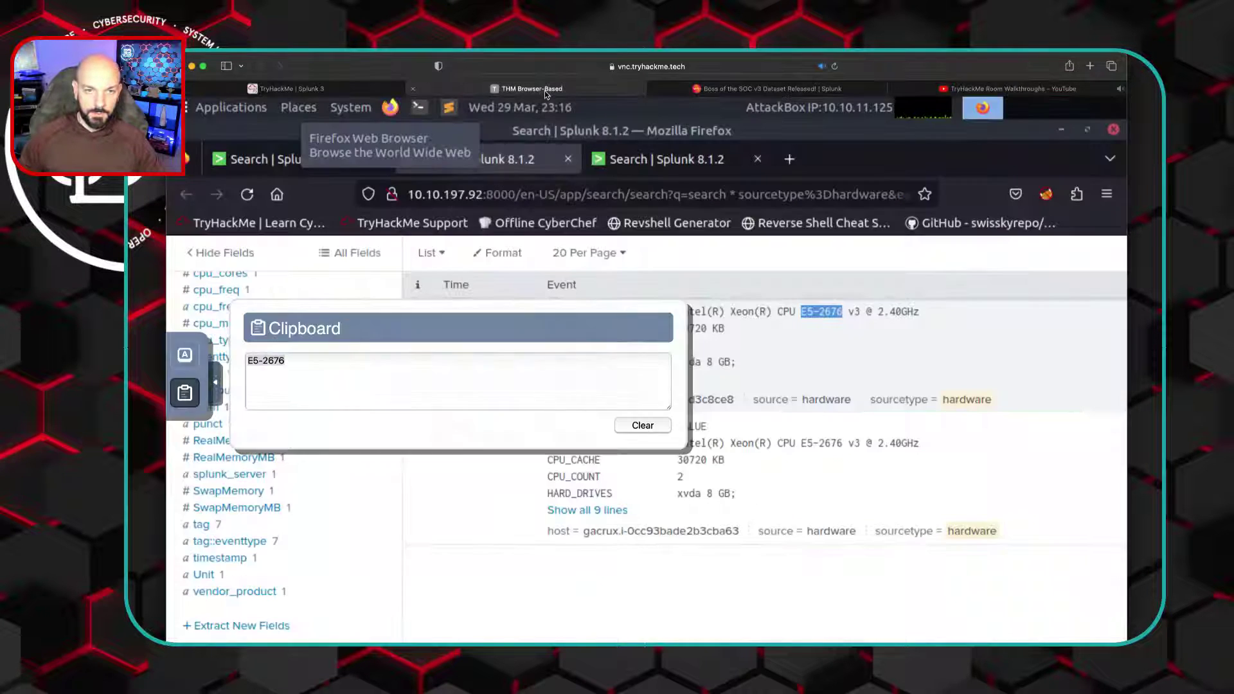
pyautogui.click(217, 388)
pyautogui.click(286, 161)
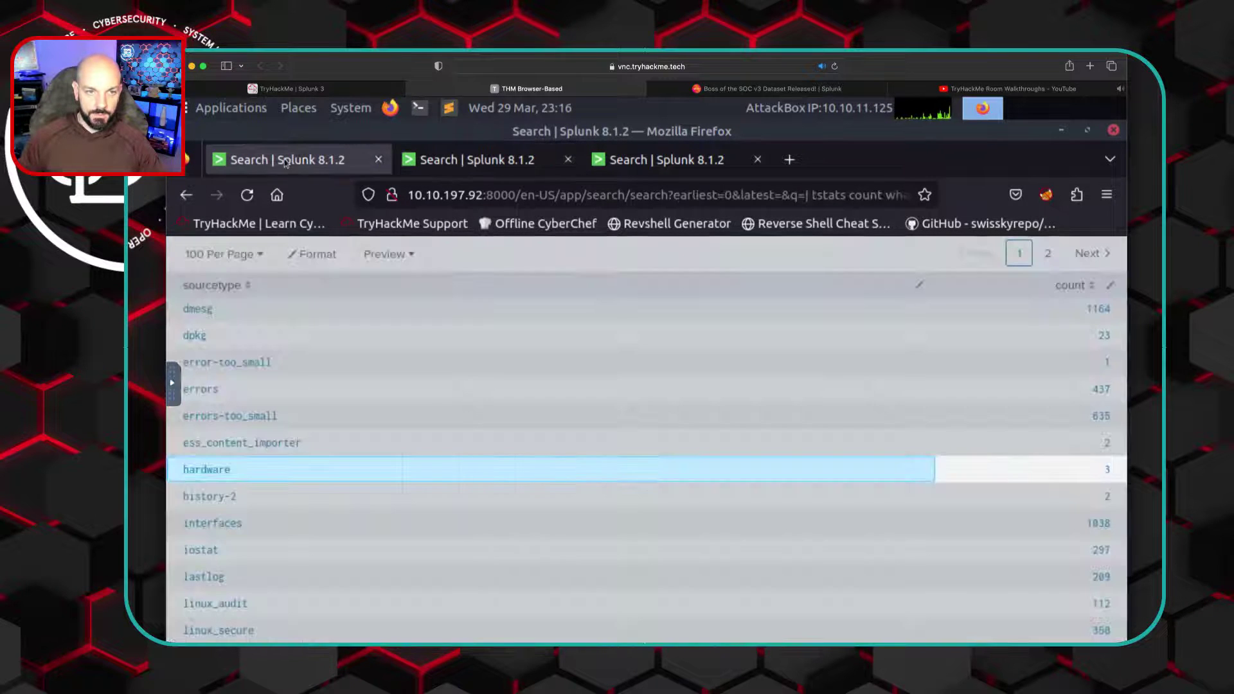
# Look through the whole sourcetype list for AWS sources related to S3 bucket access
pyautogui.scroll(-2, 381, 531)
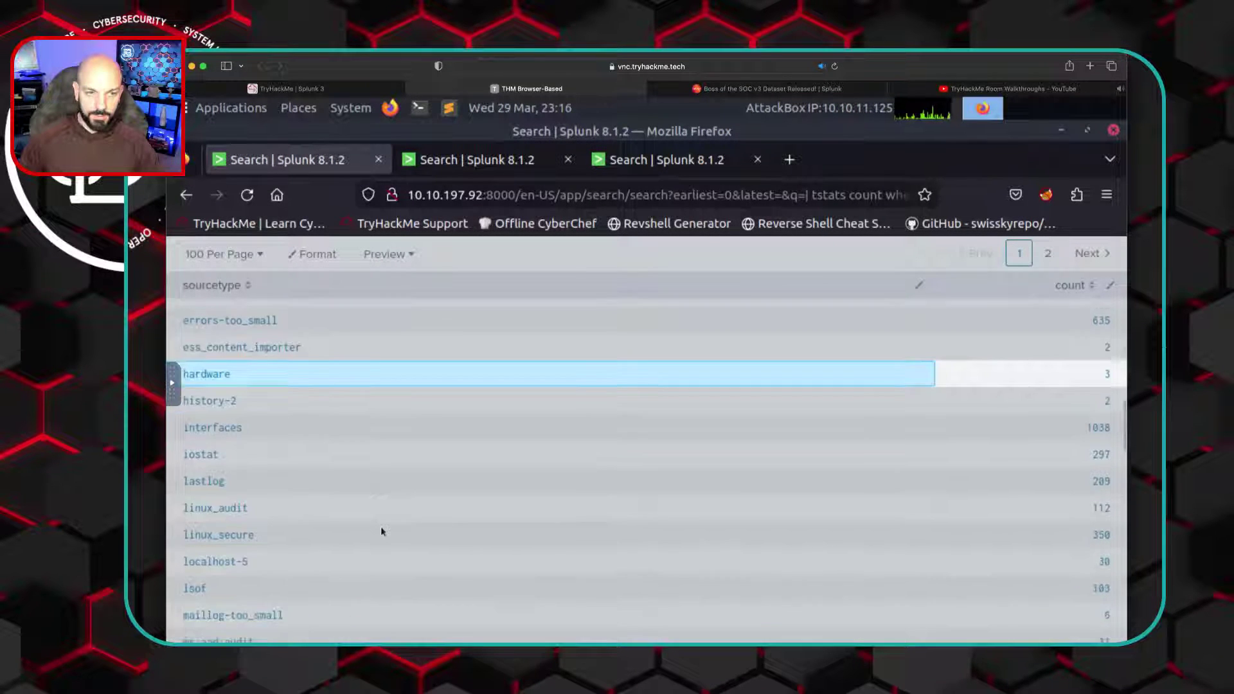
pyautogui.scroll(10, 381, 531)
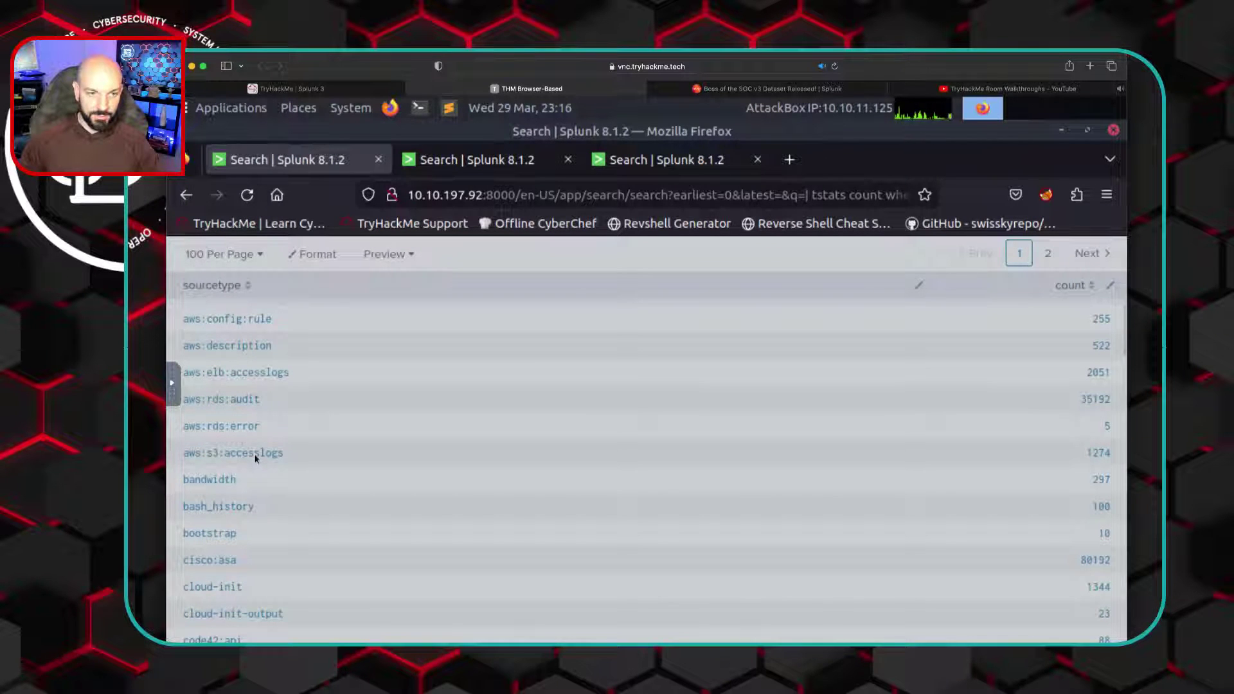
pyautogui.scroll(2, 255, 457)
pyautogui.scroll(4, 332, 463)
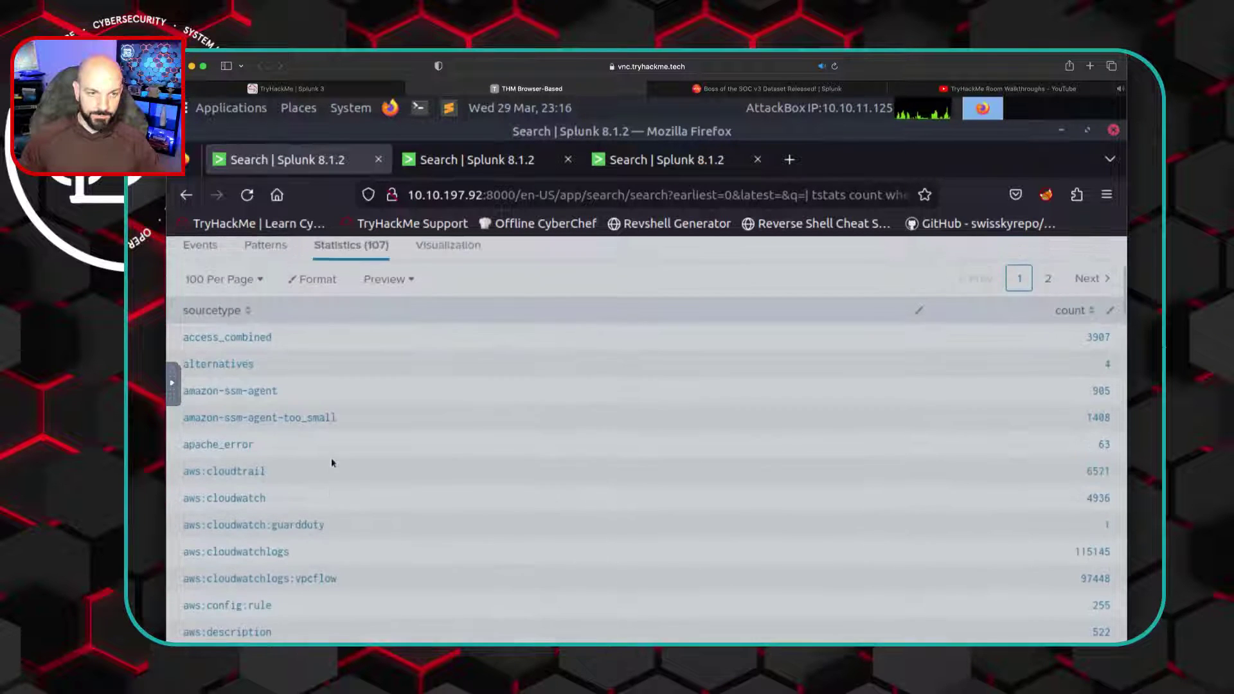
pyautogui.scroll(-5, 331, 463)
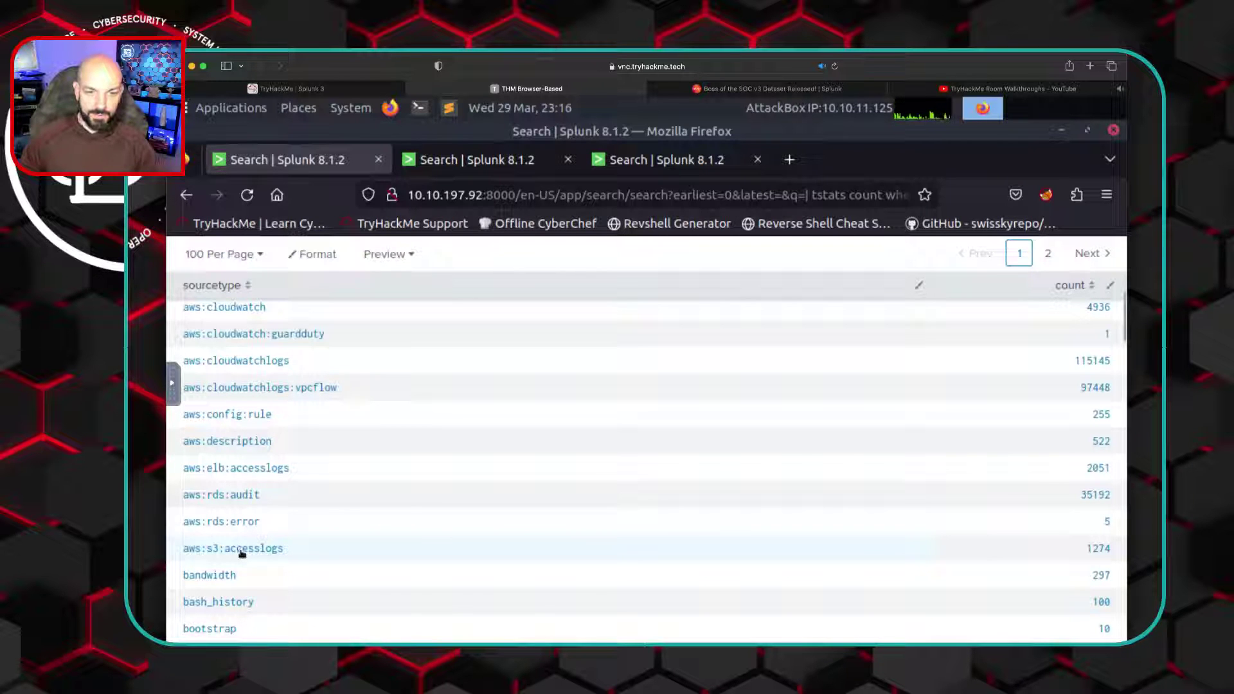
pyautogui.scroll(-10, 242, 554)
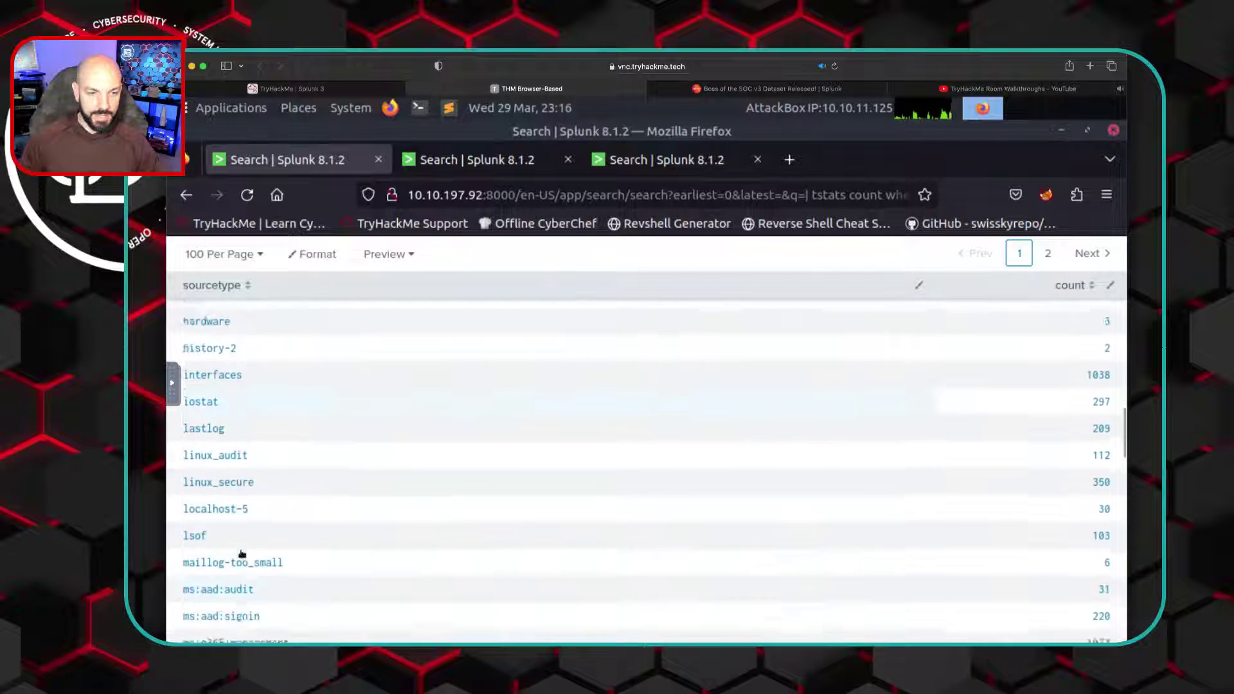
pyautogui.scroll(-10, 242, 554)
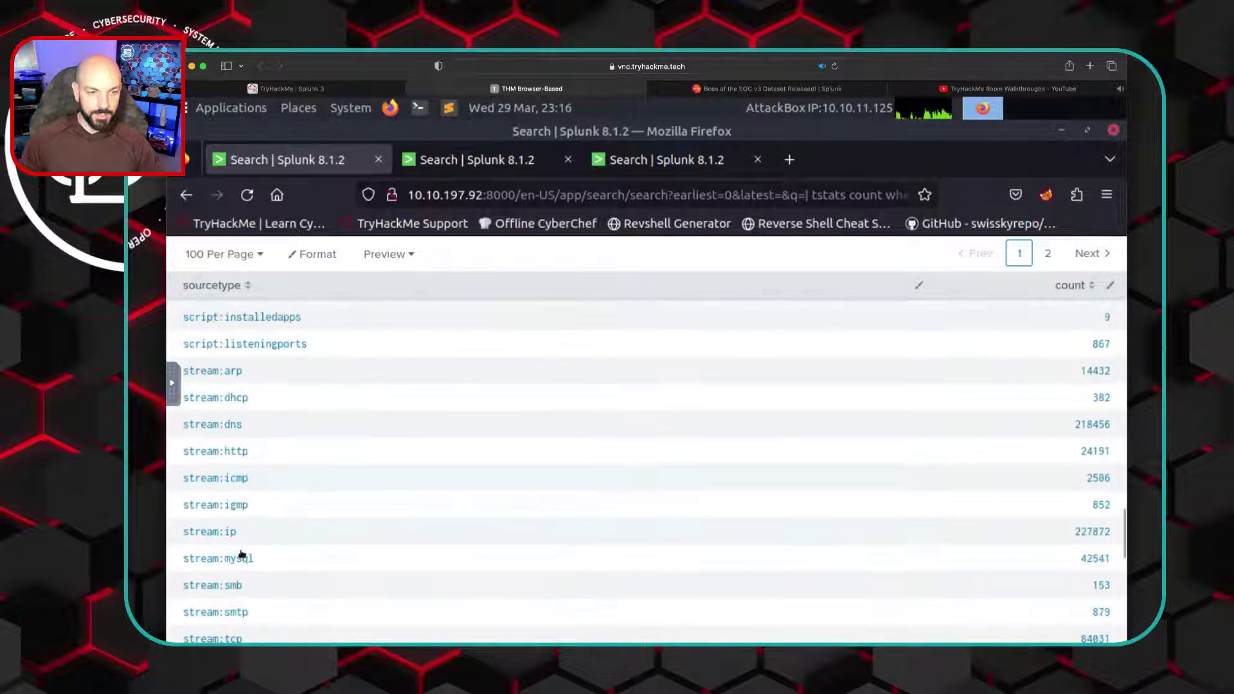
pyautogui.scroll(-10, 241, 554)
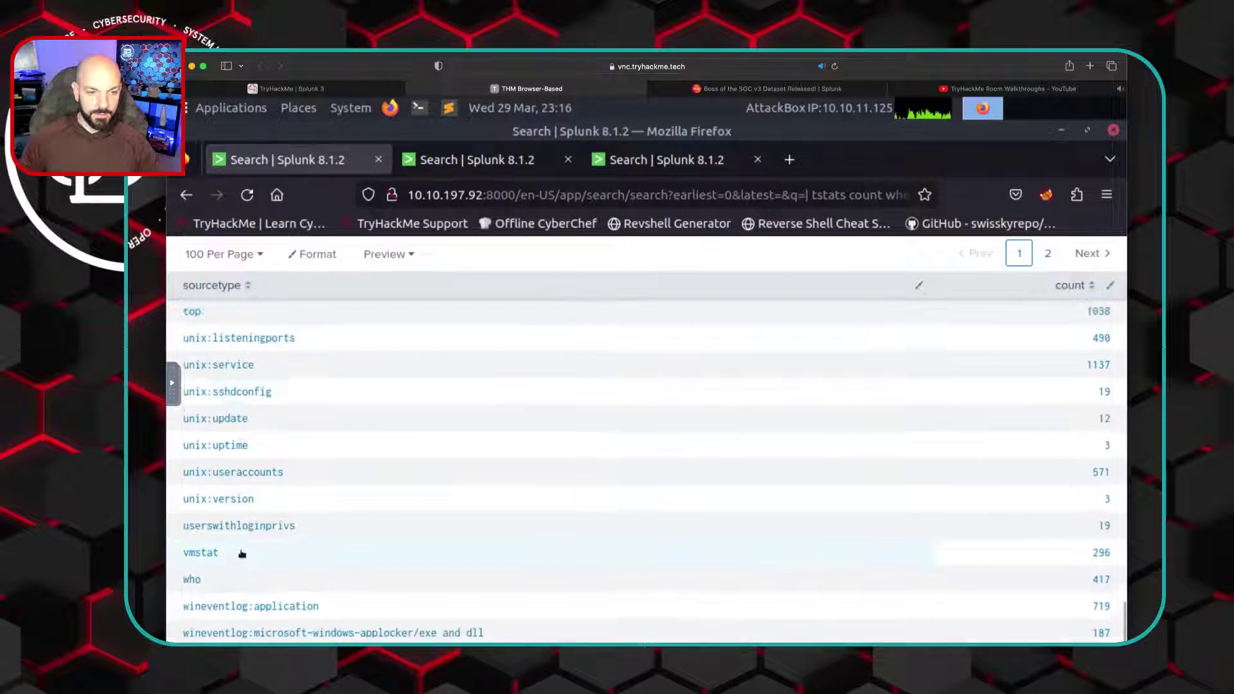
pyautogui.scroll(15, 242, 554)
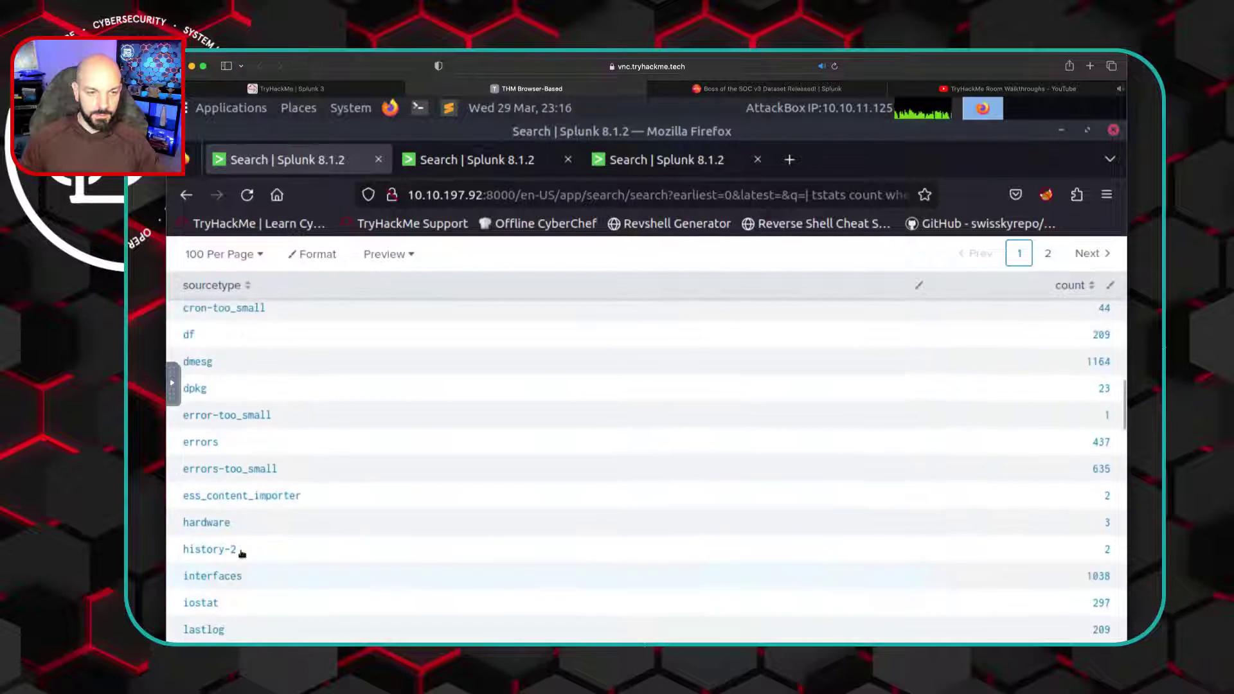
pyautogui.scroll(8, 242, 554)
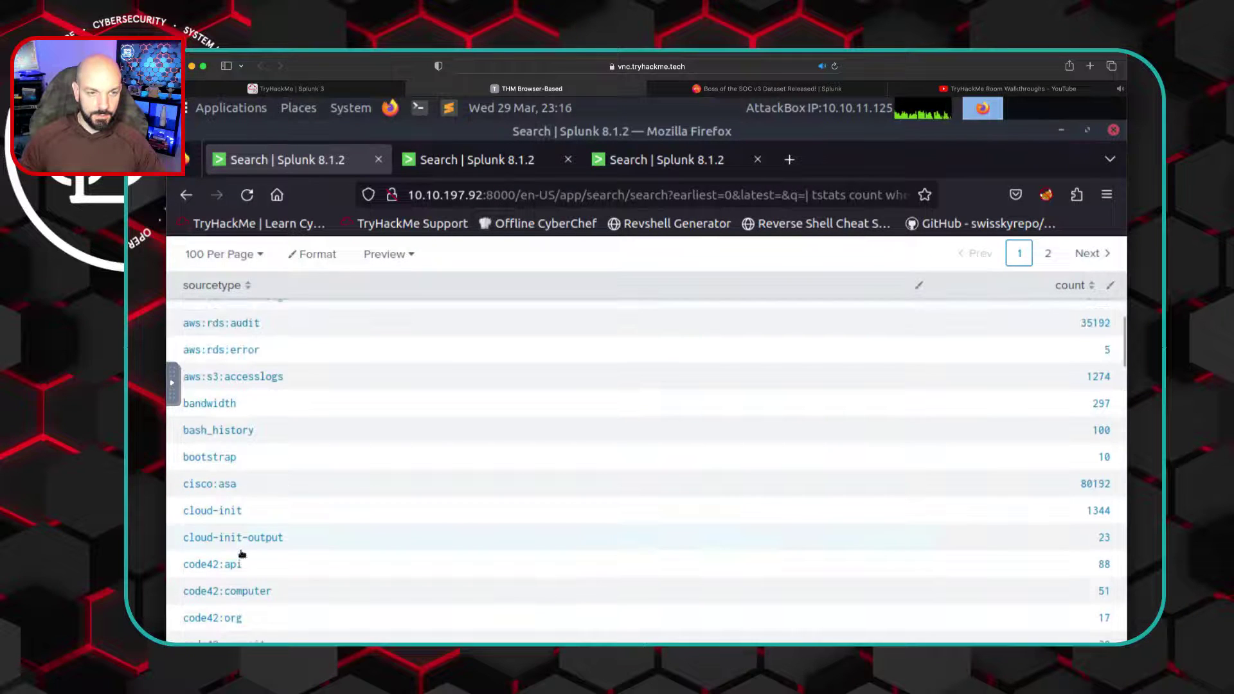
pyautogui.scroll(8, 241, 554)
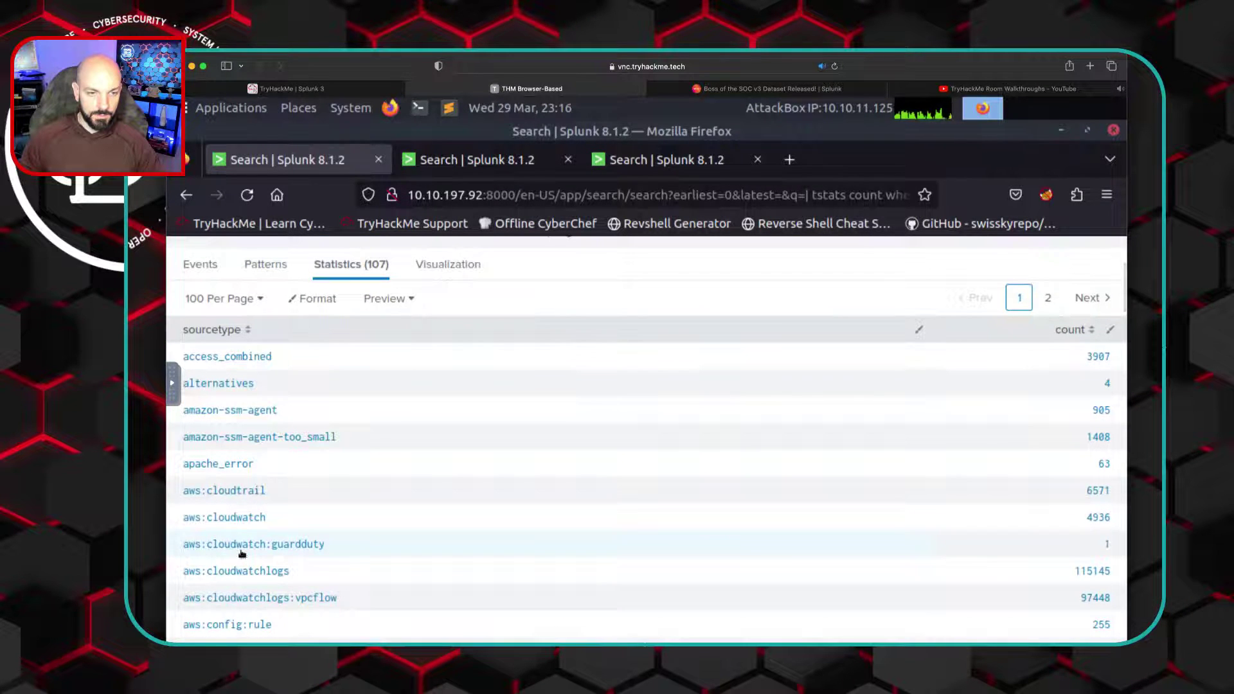
pyautogui.scroll(-3, 242, 554)
pyautogui.scroll(-3, 242, 554)
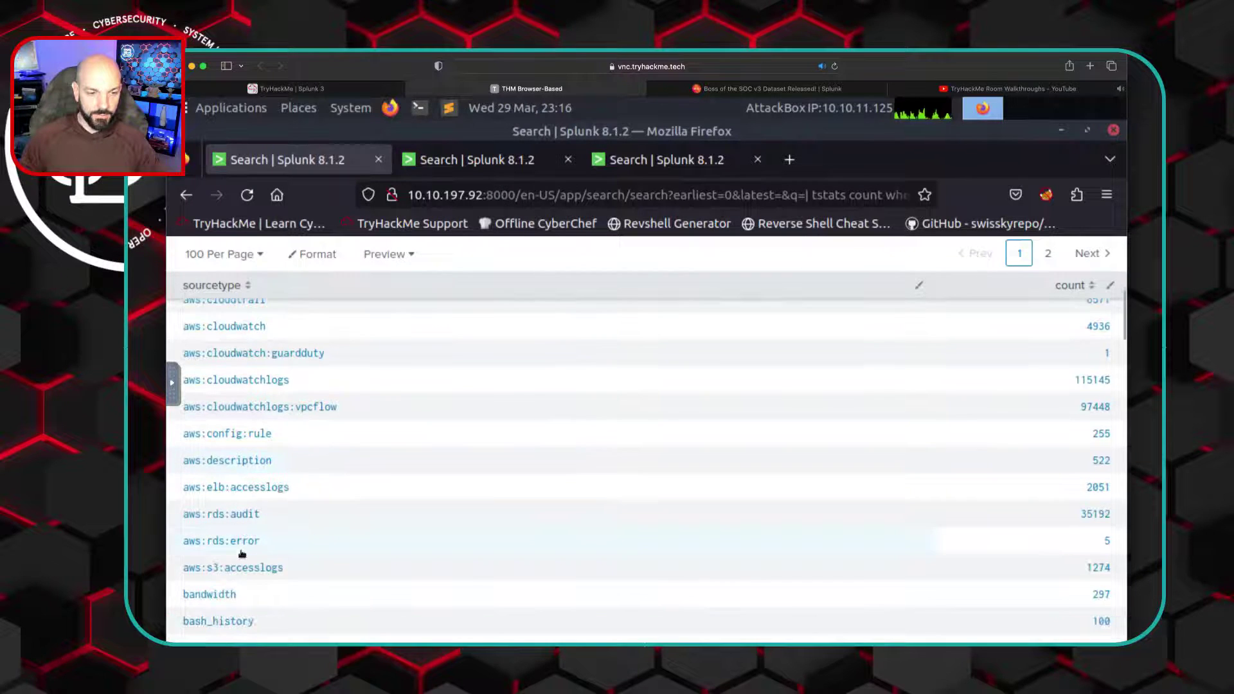
# Open a new search for the aws:s3:accesslogs sourcetype in a separate tab
pyautogui.rightClick(242, 574)
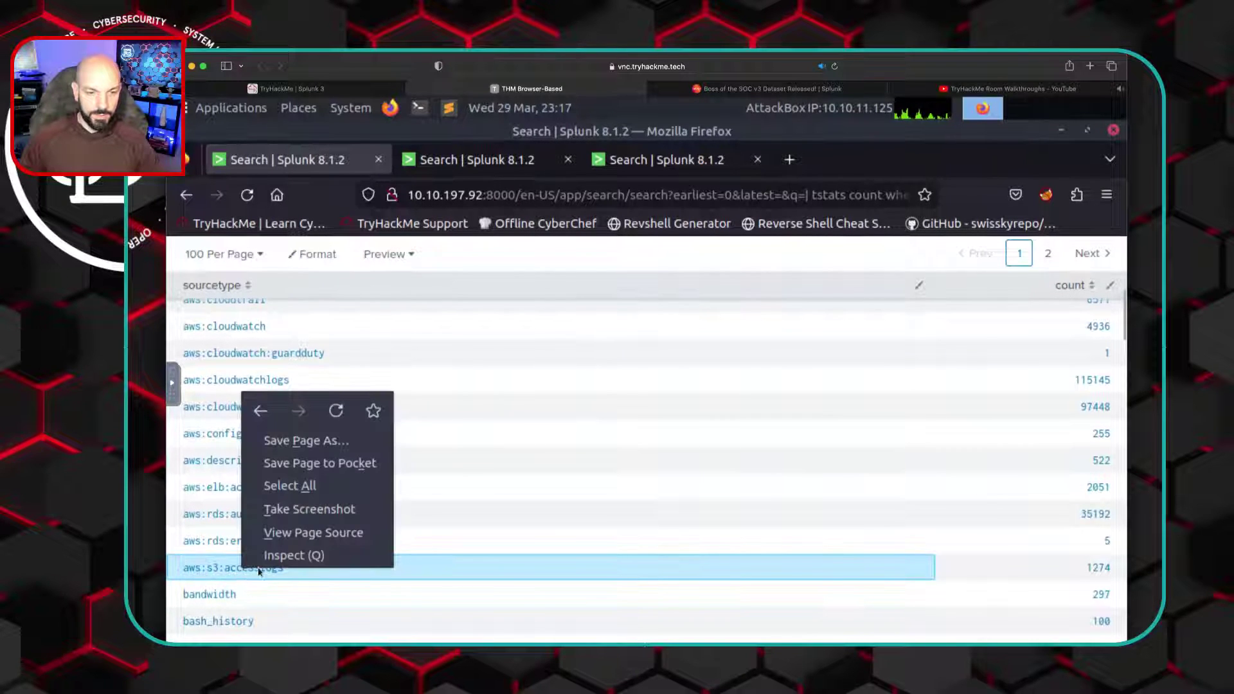
pyautogui.click(238, 574)
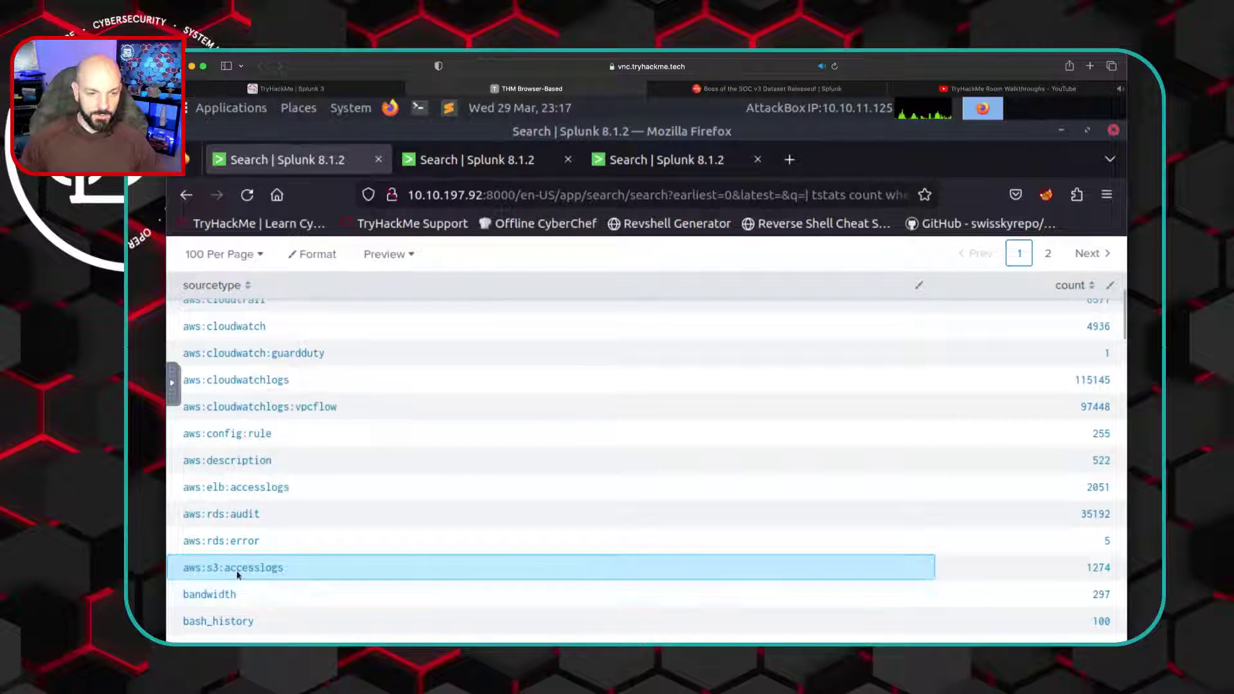
pyautogui.click(238, 574)
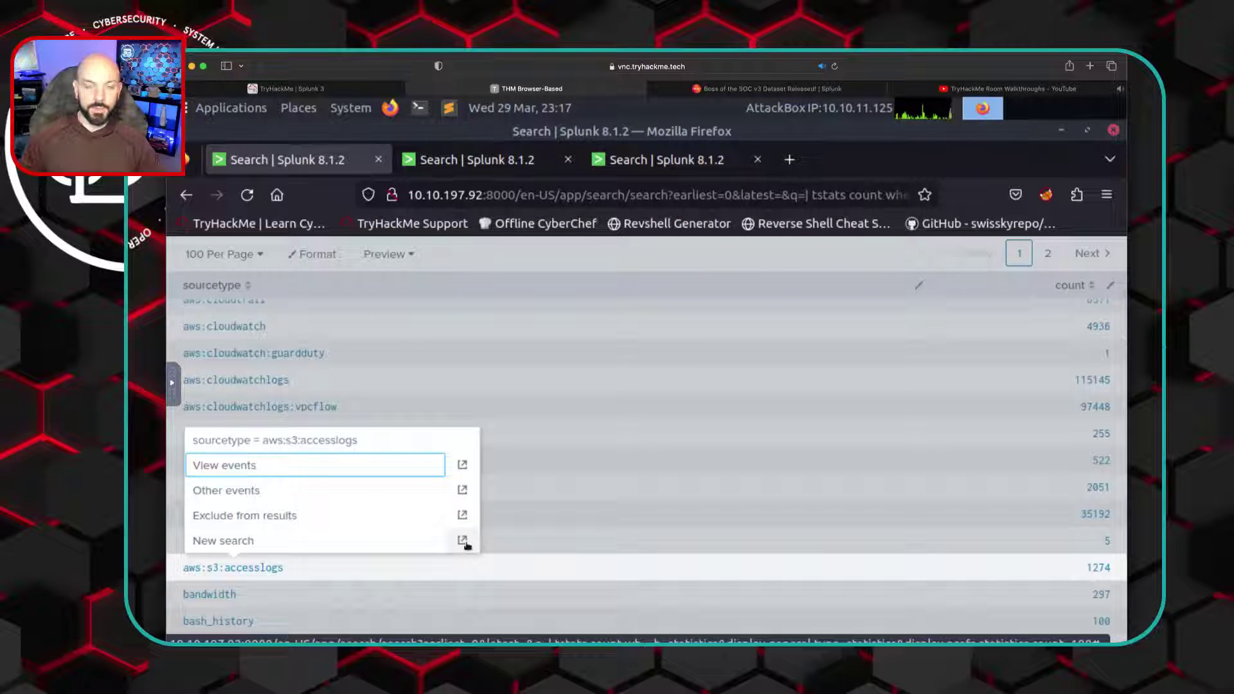
pyautogui.click(464, 542)
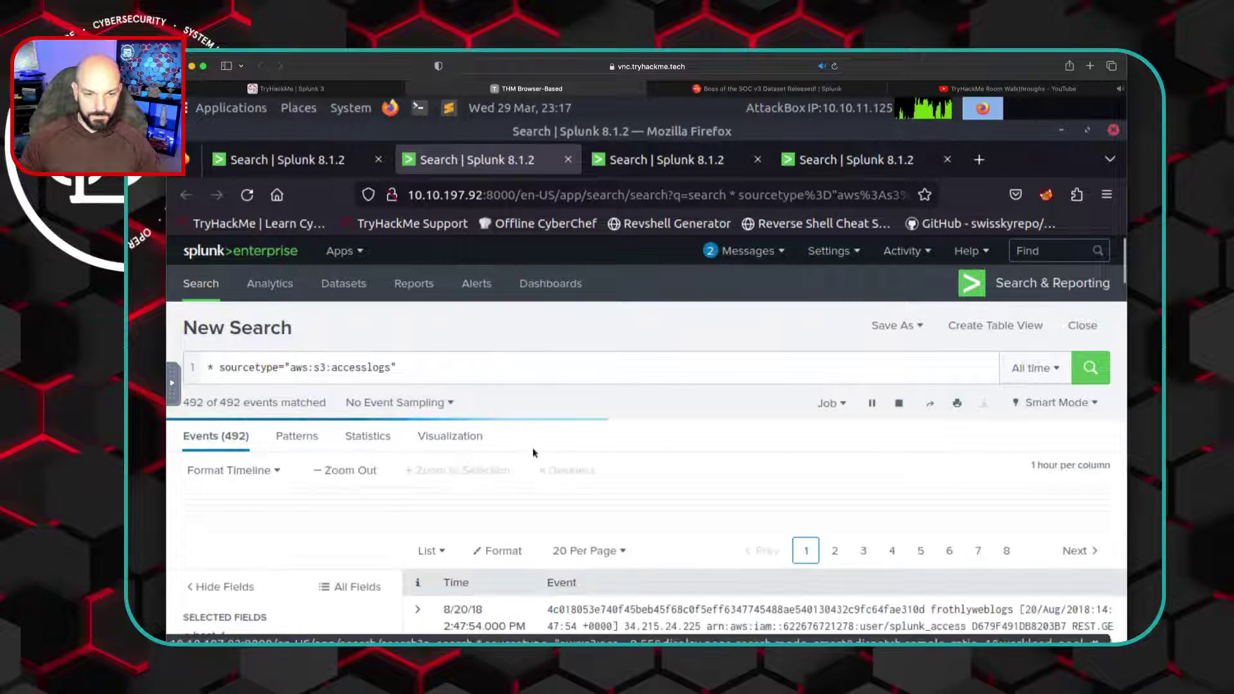
# Open the complete field list of the S3 access log events and look through it for fields describing bucket operations
pyautogui.scroll(-1, 399, 508)
pyautogui.scroll(-7, 398, 506)
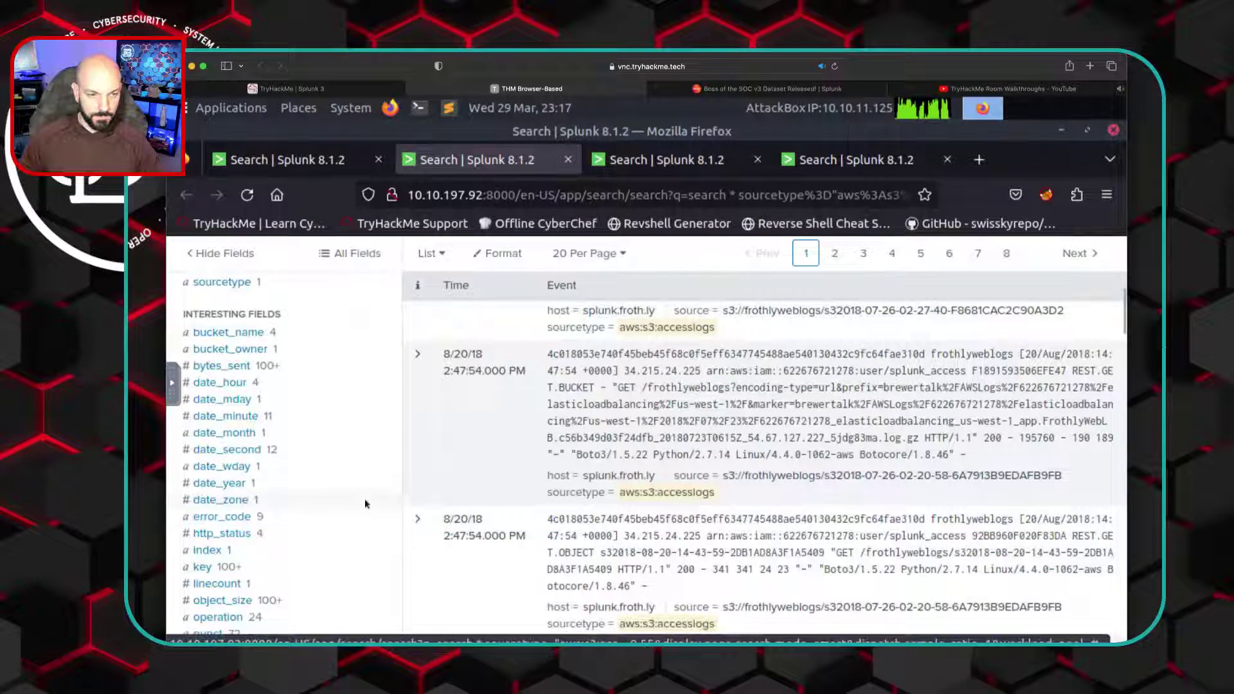
pyautogui.scroll(-3, 366, 503)
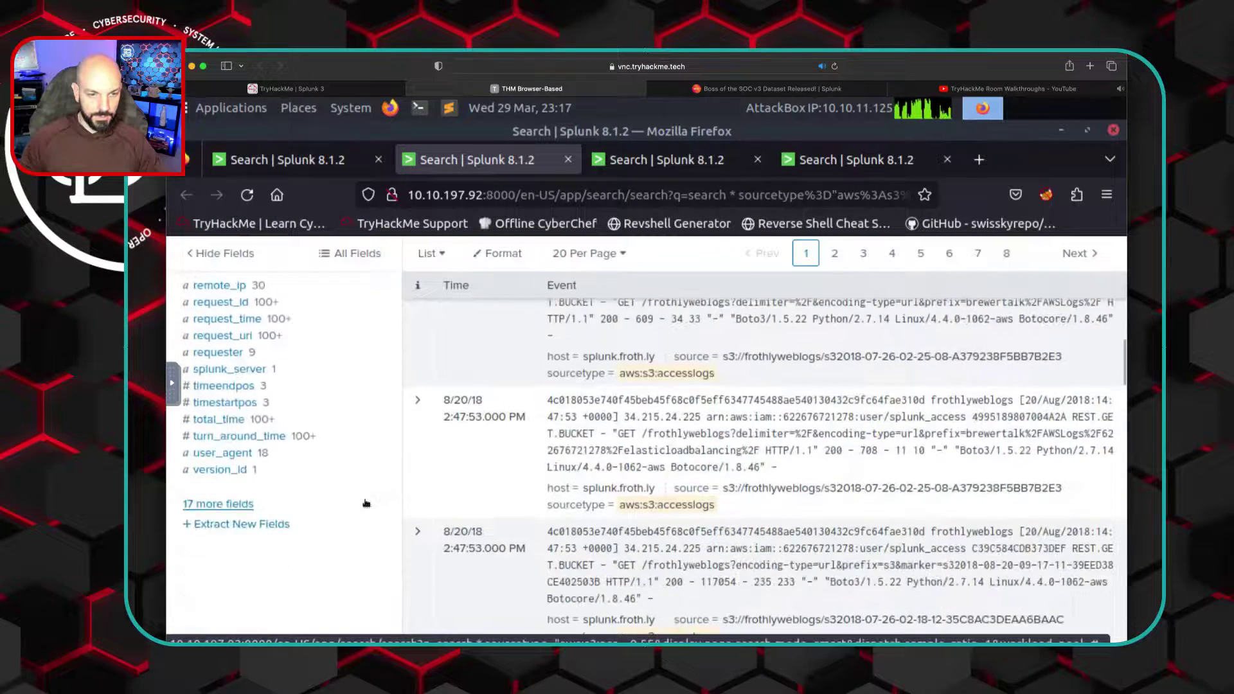
pyautogui.click(222, 505)
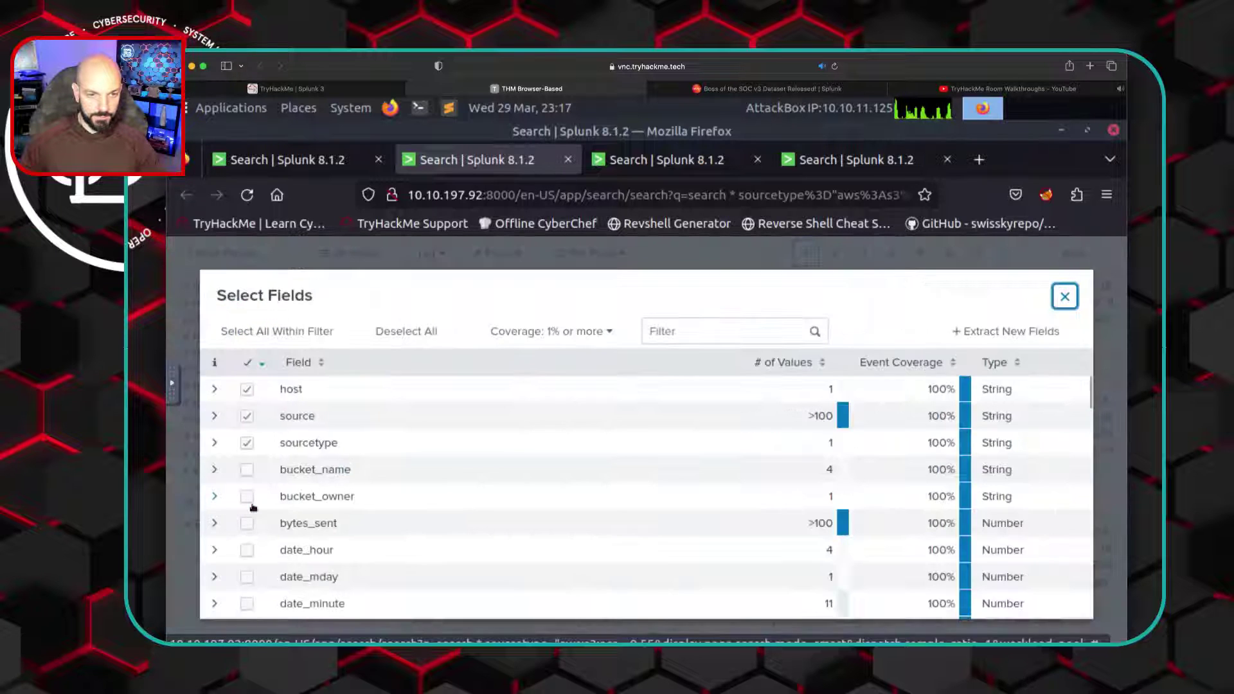
pyautogui.scroll(-1, 483, 515)
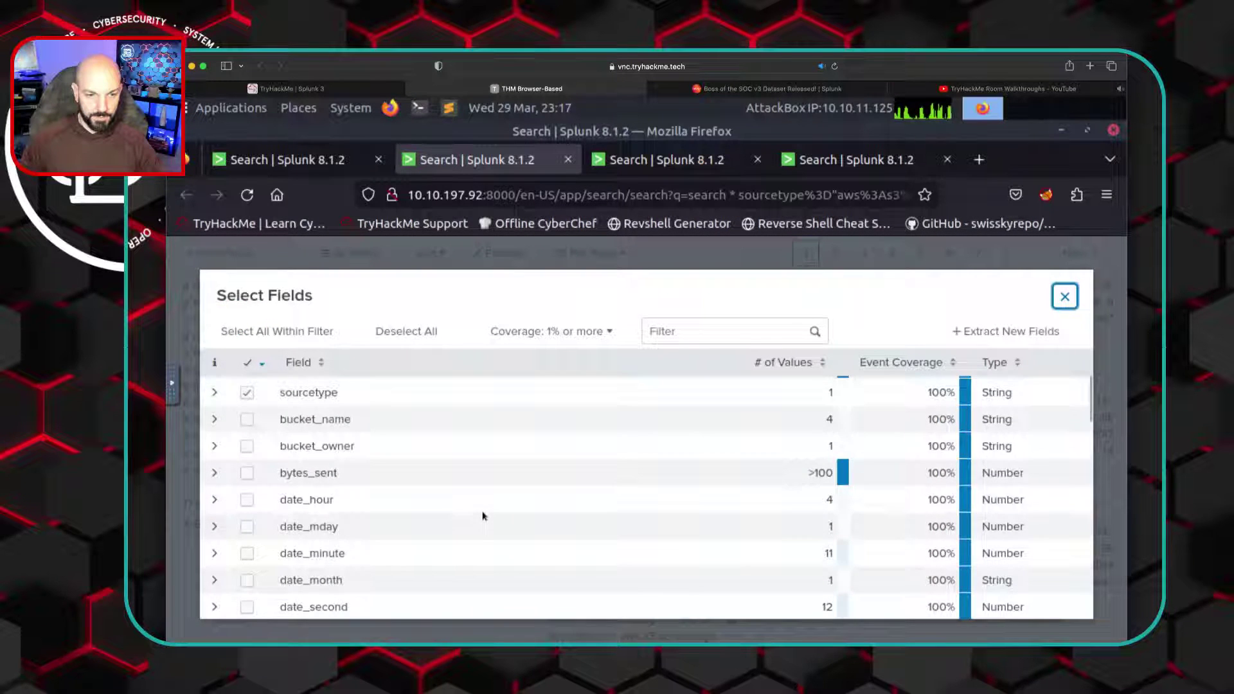
pyautogui.scroll(-5, 483, 516)
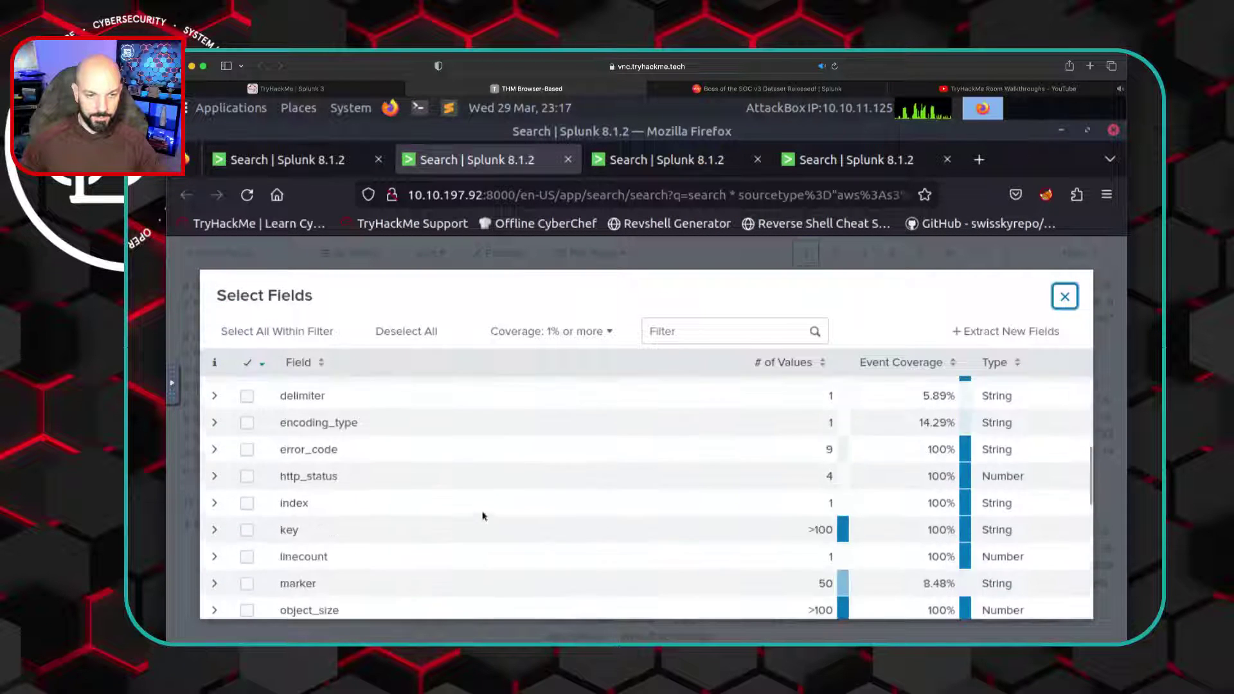
pyautogui.scroll(-3, 484, 515)
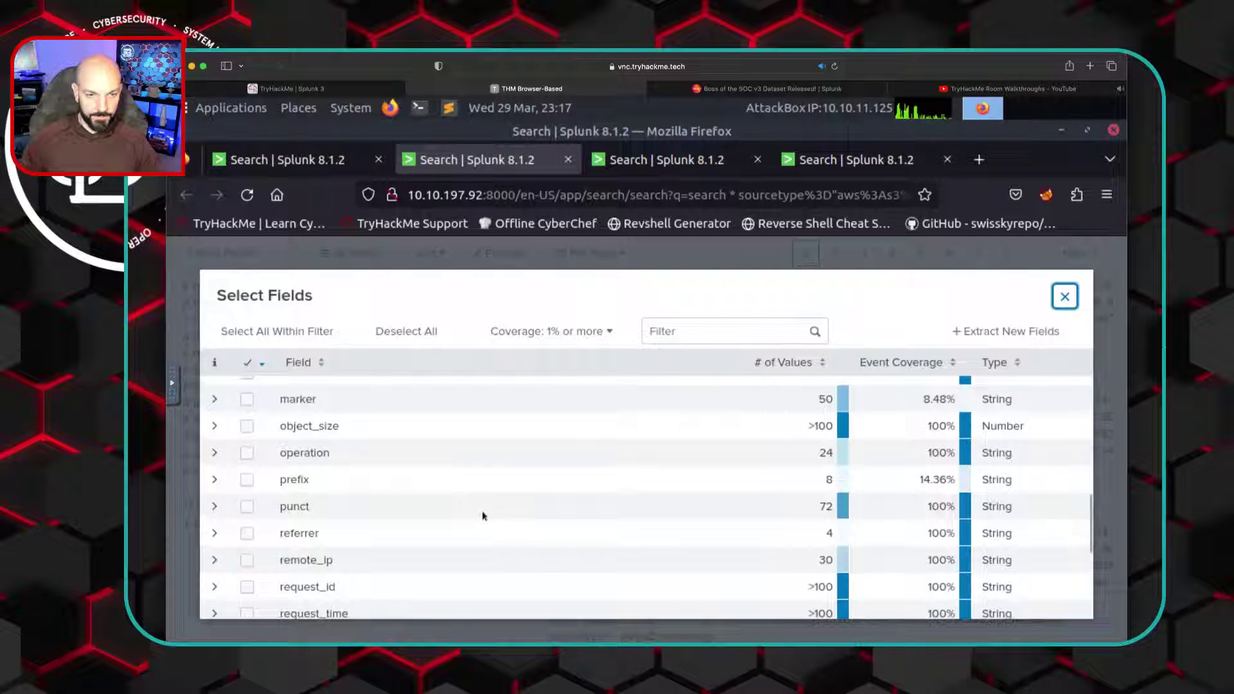
# Examine the values of the operation field and the remaining fields, and close the field list
pyautogui.click(214, 453)
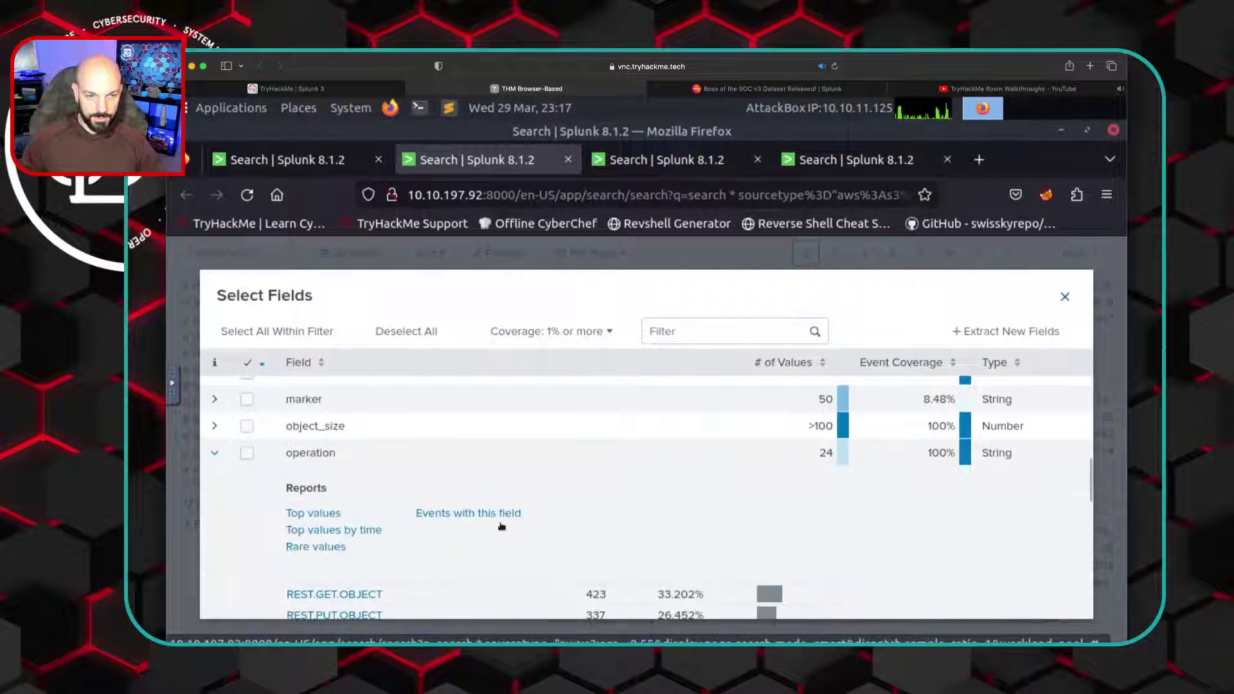
pyautogui.scroll(-3, 552, 539)
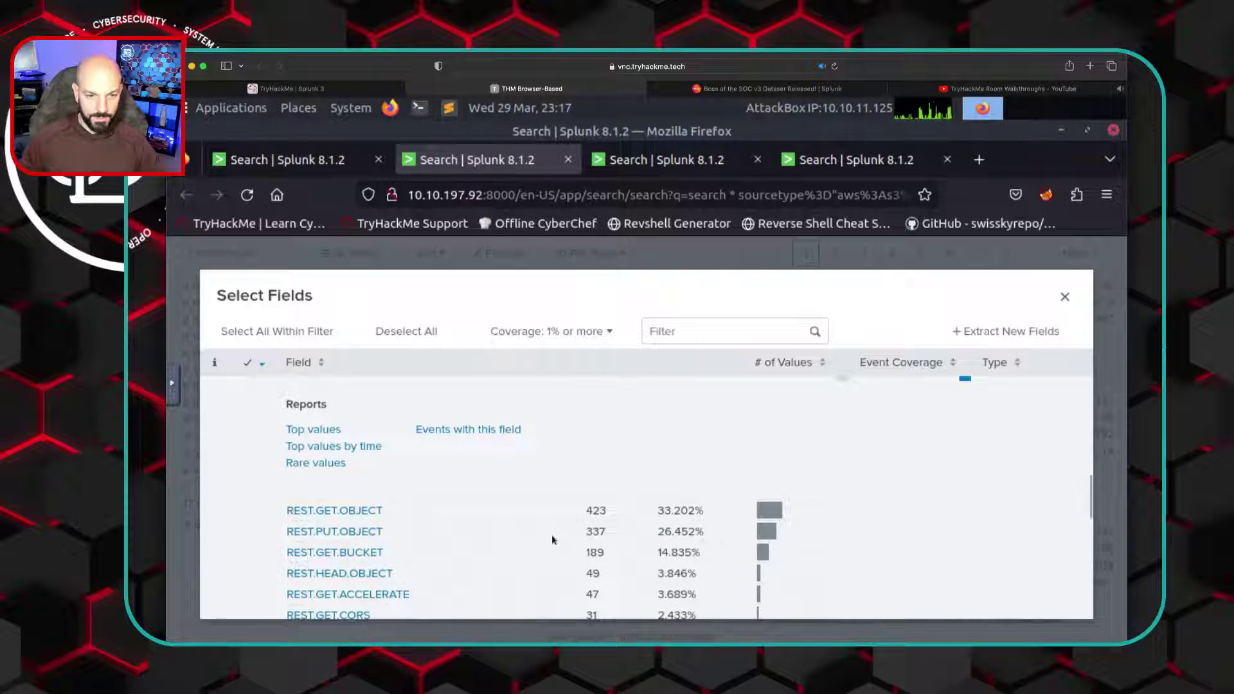
pyautogui.scroll(-2, 552, 539)
pyautogui.scroll(-5, 552, 539)
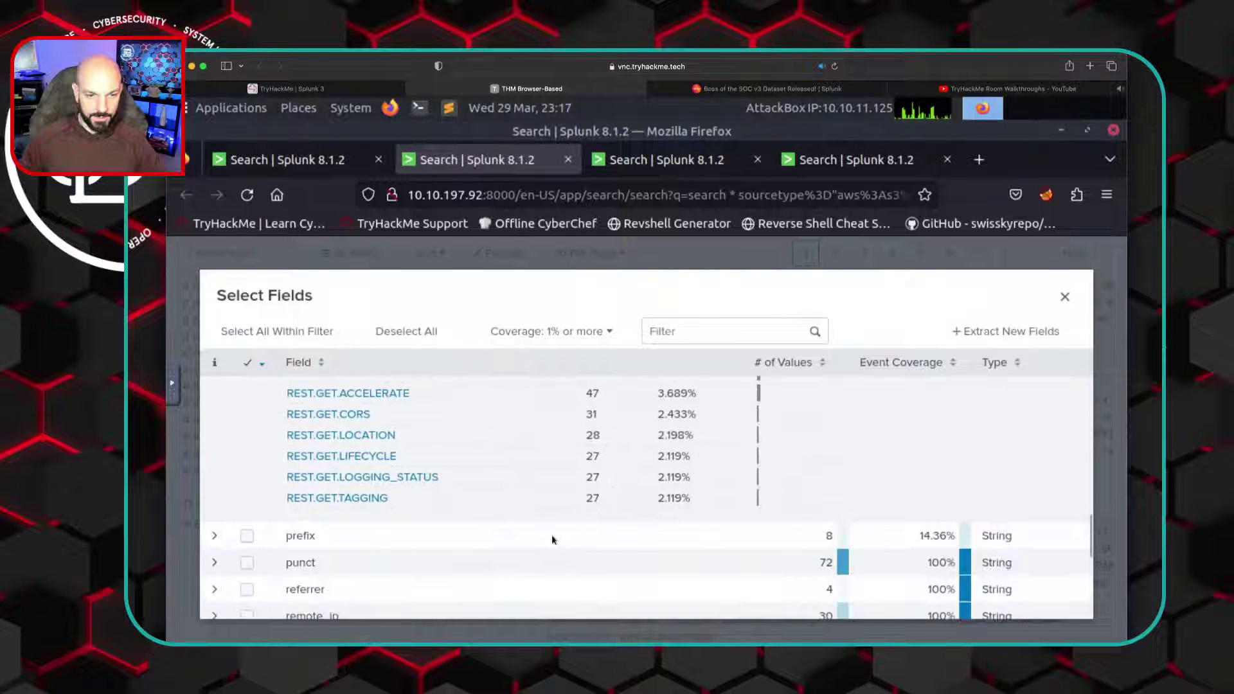
pyautogui.scroll(-5, 552, 539)
pyautogui.scroll(-5, 552, 539)
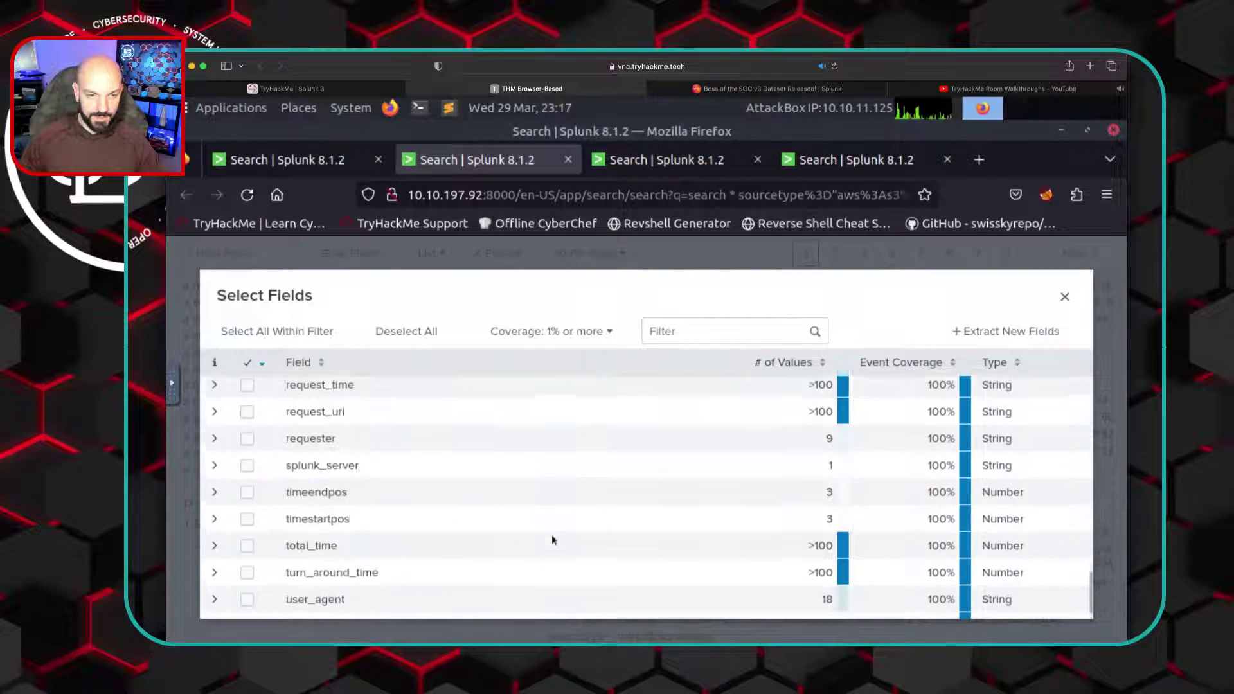
pyautogui.click(1065, 296)
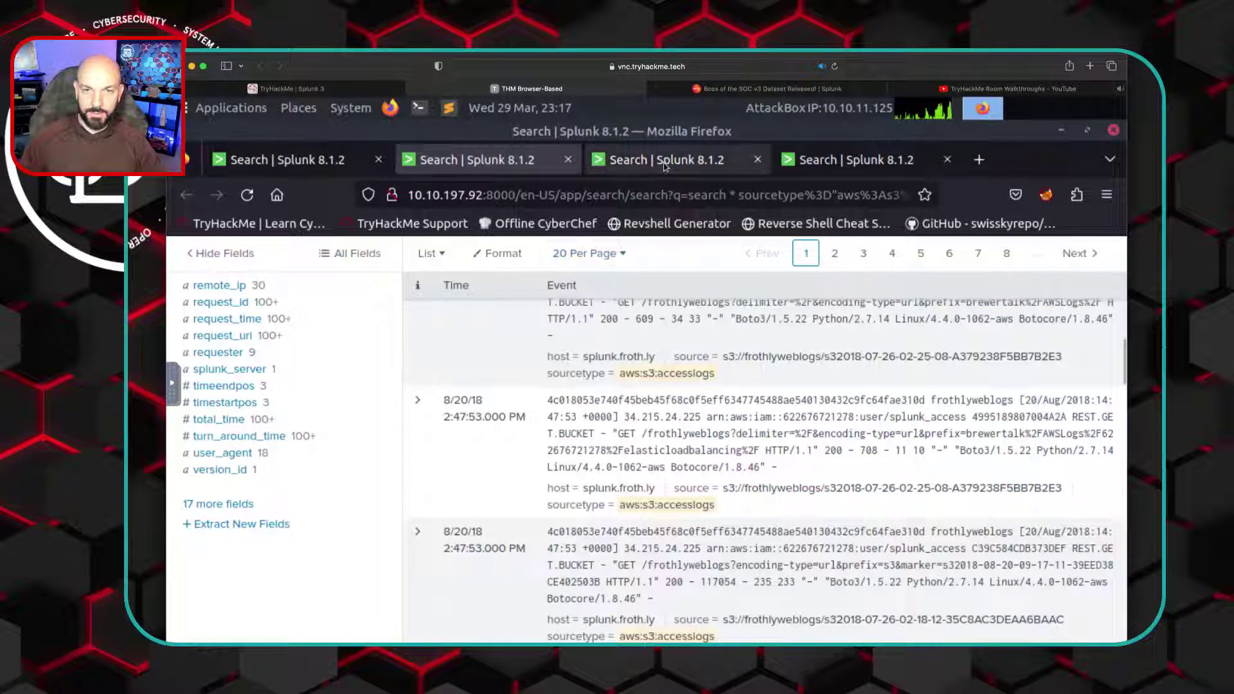
# Close the hardware search tab and replace the MFA and event type filters of the aws:cloudtrail search with S3, then run it
pyautogui.click(665, 161)
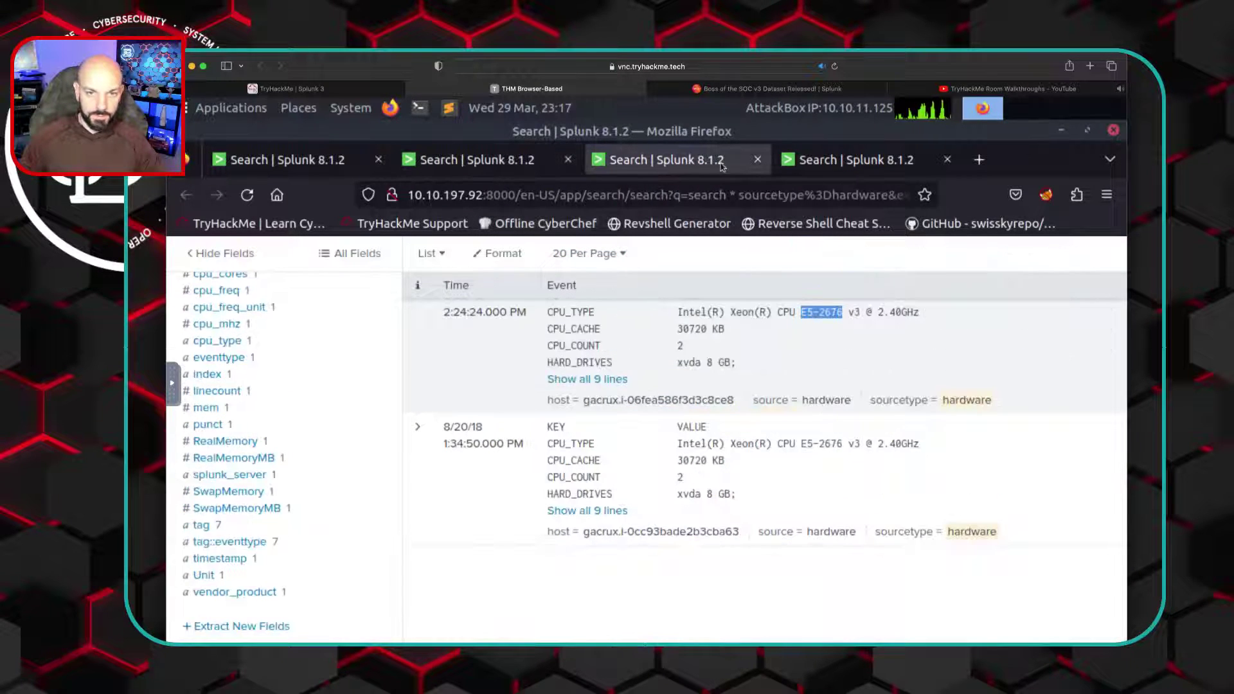
pyautogui.click(758, 160)
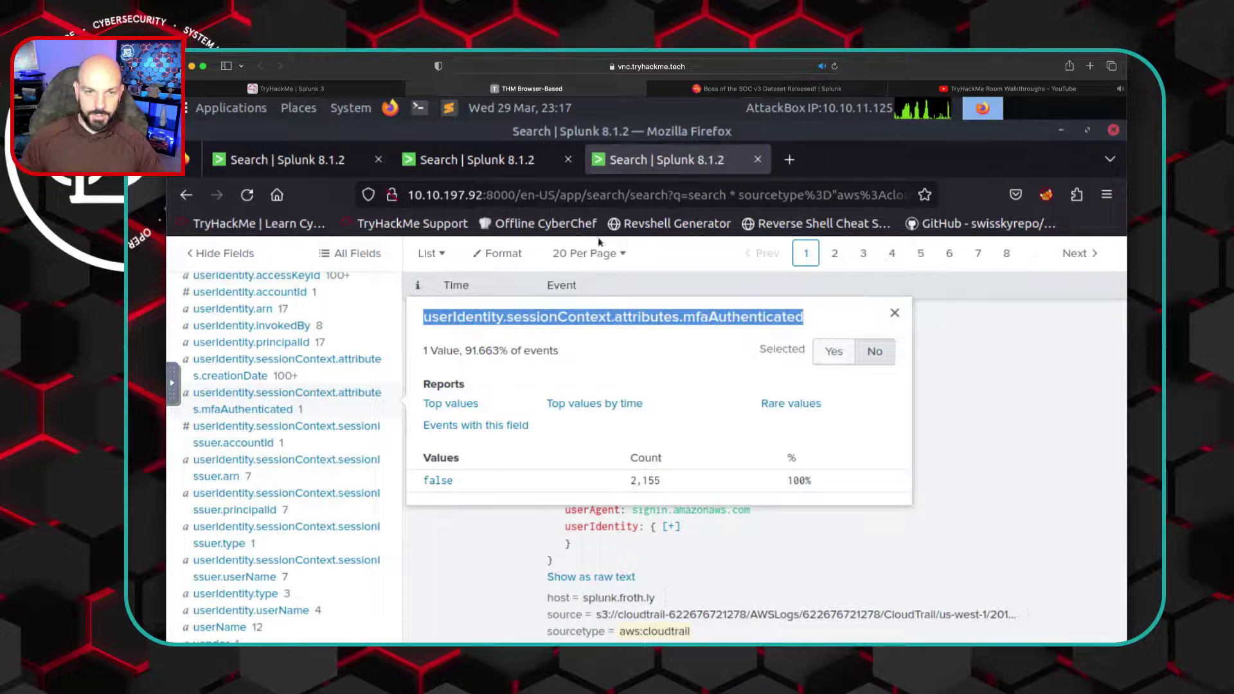
pyautogui.scroll(20, 1007, 374)
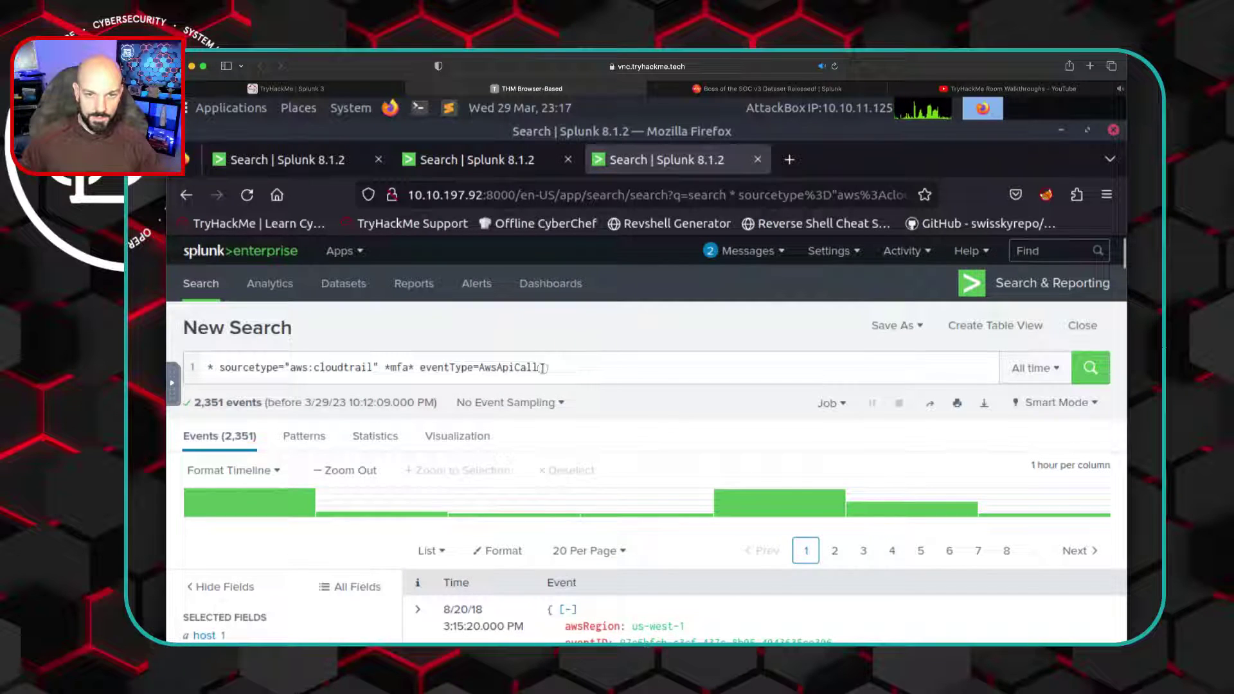
pyautogui.moveTo(538, 367); pyautogui.dragTo(387, 367)
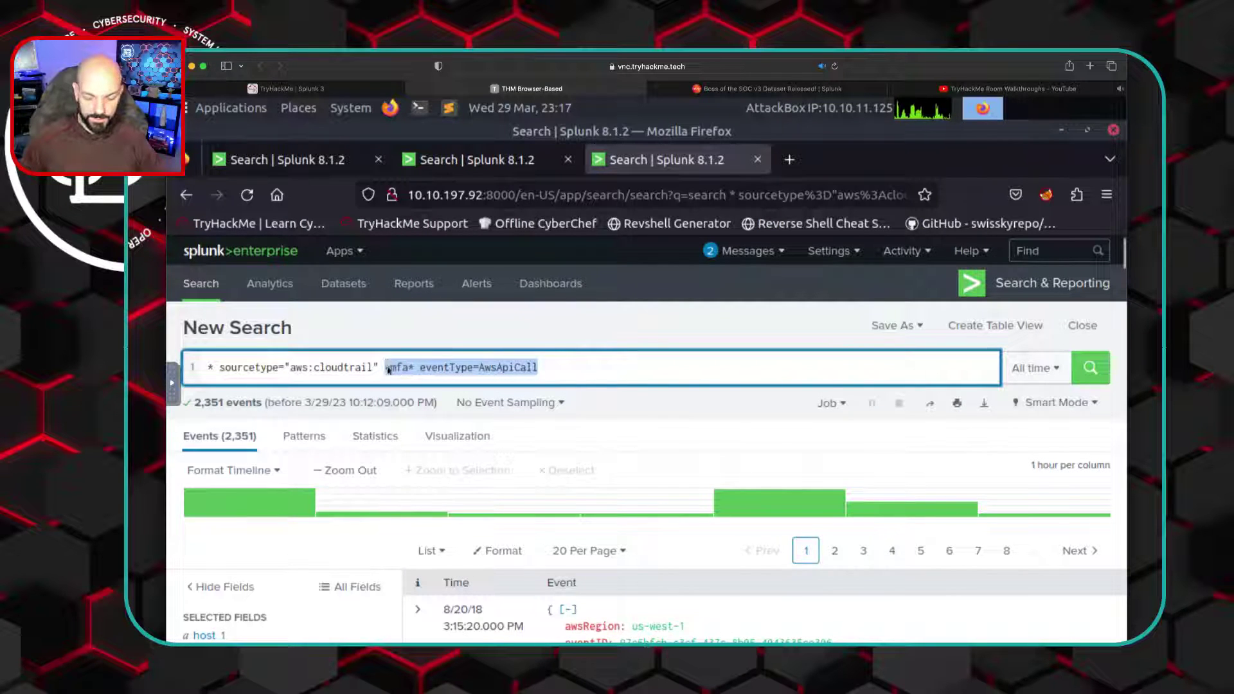
pyautogui.write('Se')
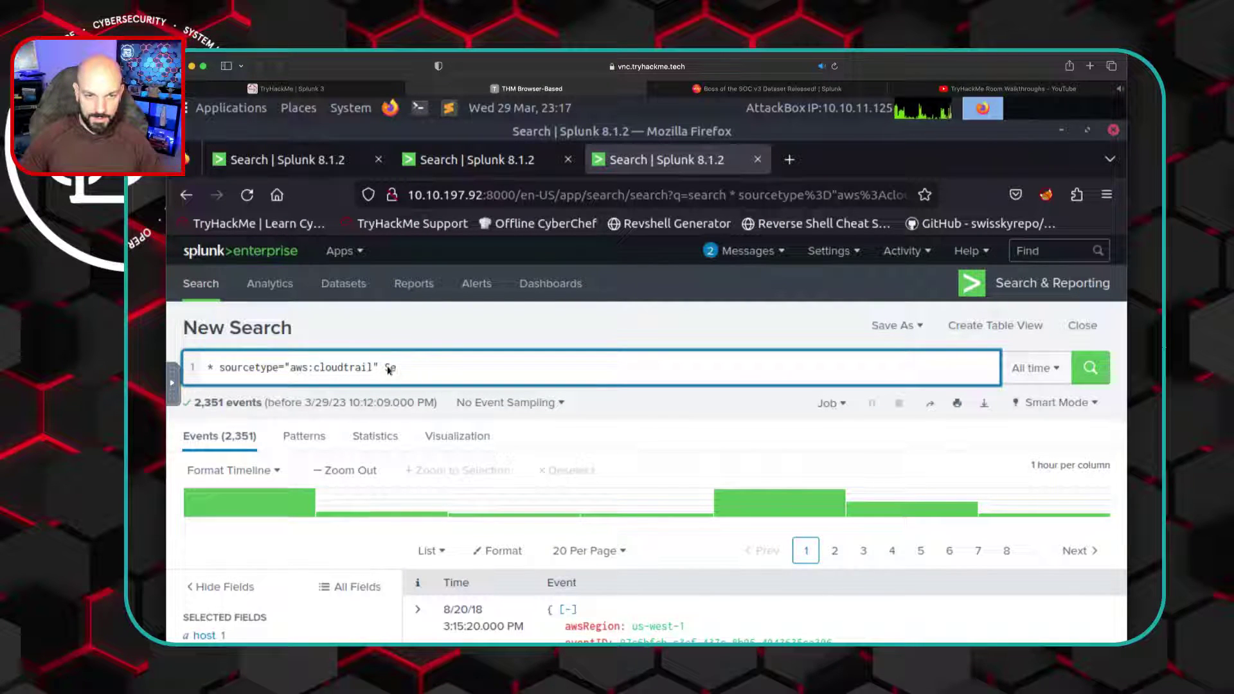
pyautogui.press('BackSpace')
pyautogui.write('3')
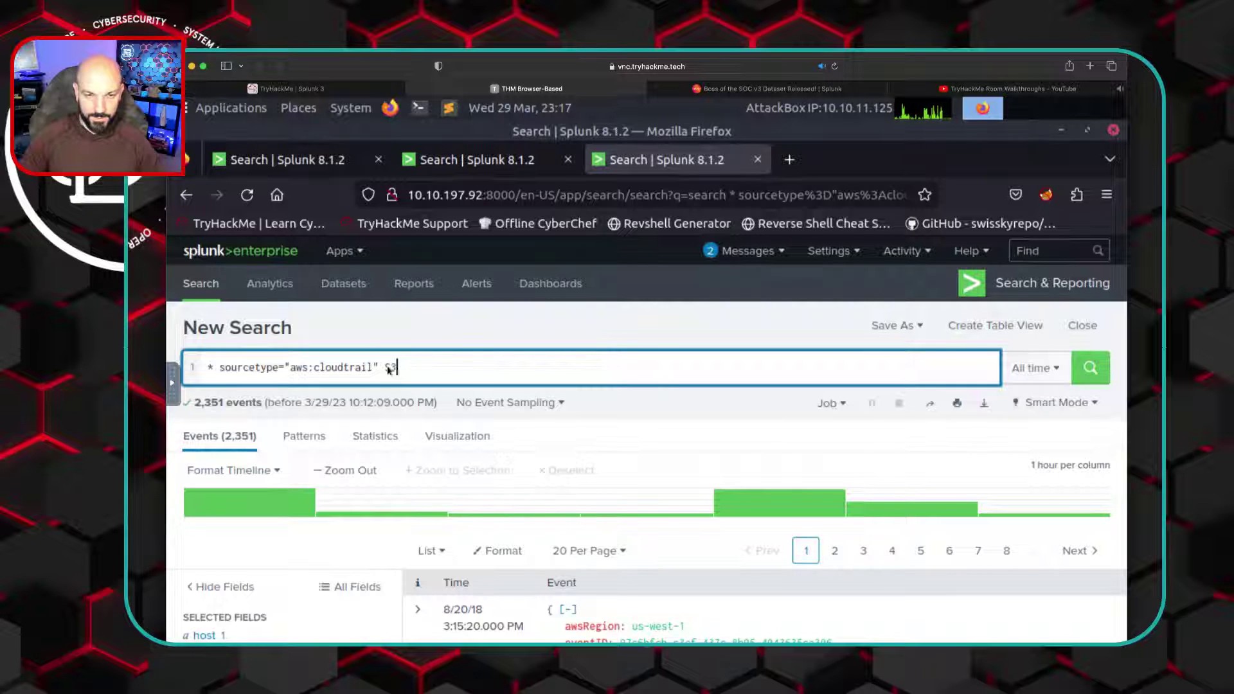
pyautogui.press('Return')
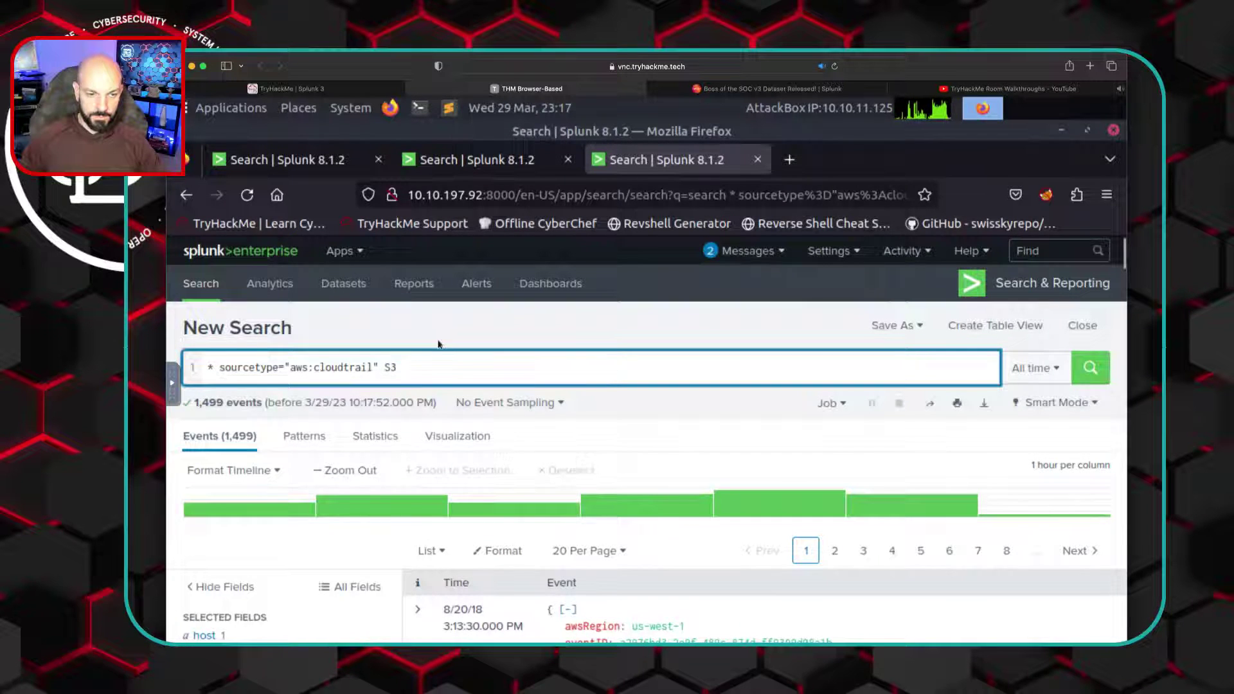
# Look through the interesting fields of the S3 CloudTrail events, including aws_account_id and the request parameters, for bucket access information
pyautogui.scroll(-5, 359, 504)
pyautogui.scroll(-3, 360, 506)
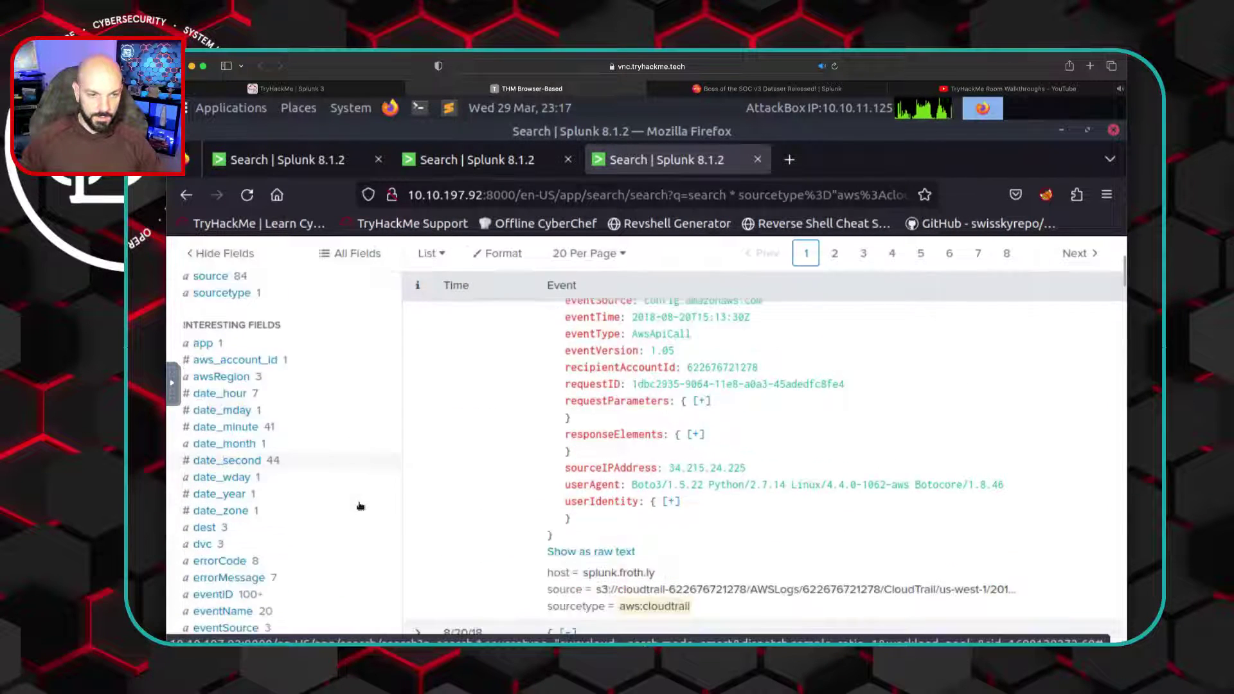
pyautogui.scroll(6, 358, 505)
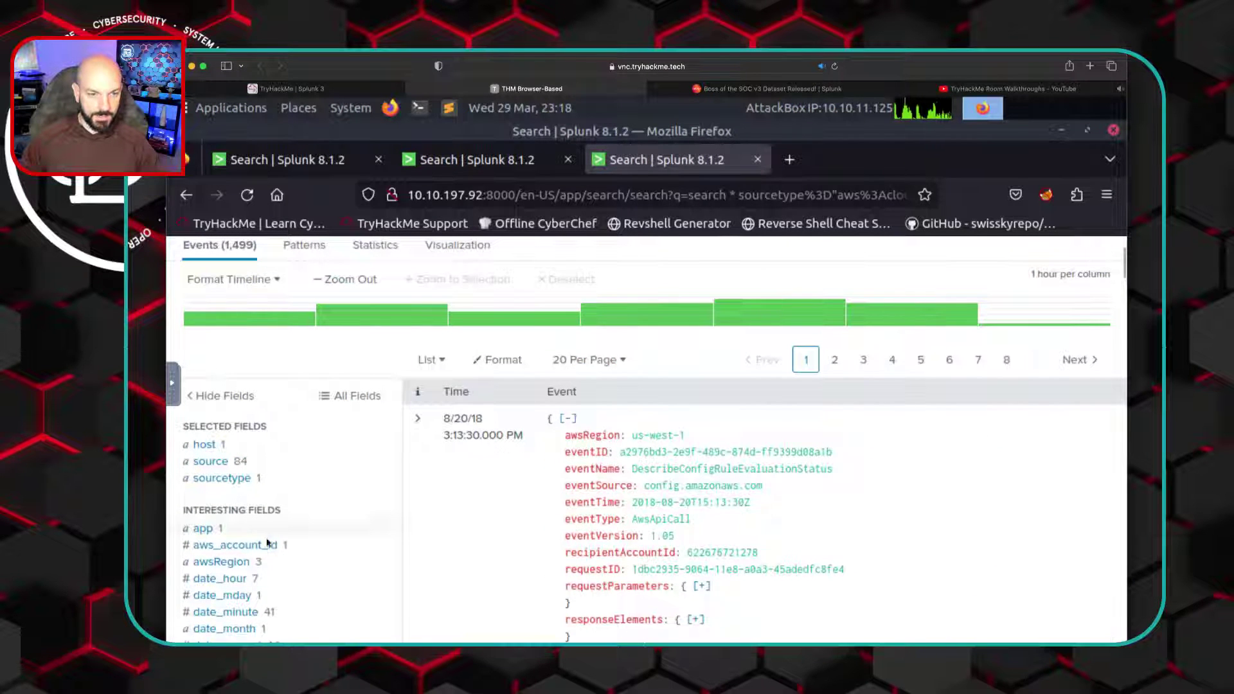
pyautogui.click(265, 546)
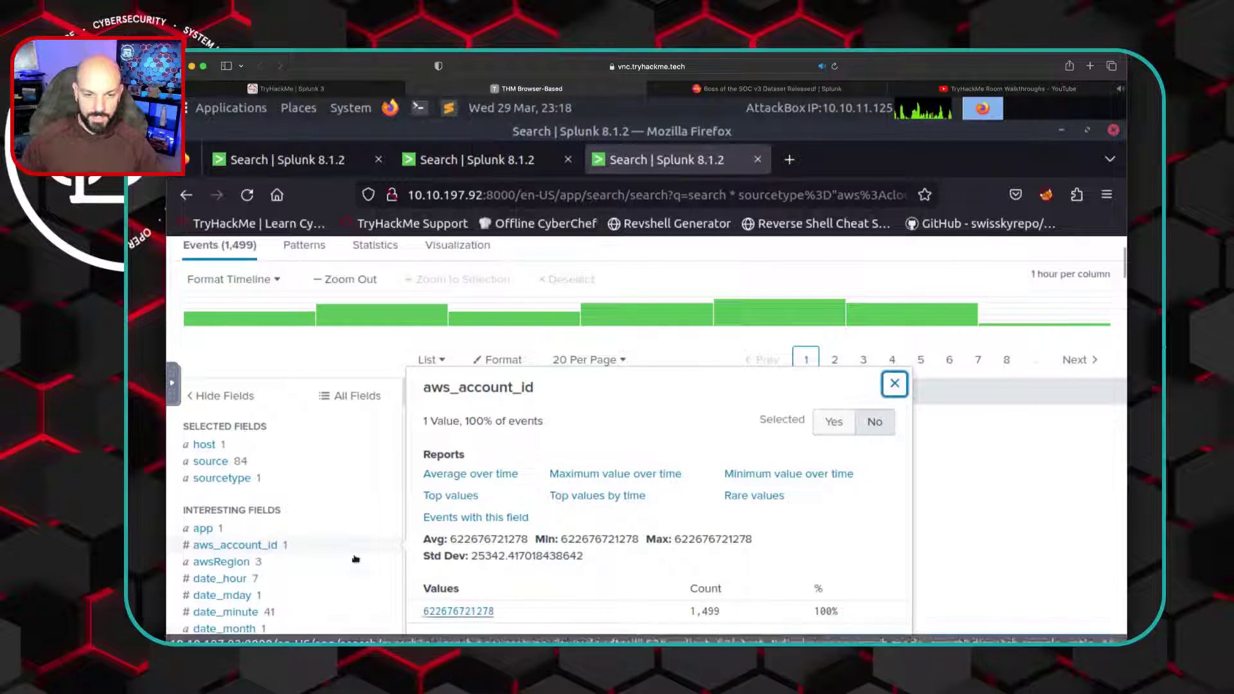
pyautogui.scroll(-1, 327, 513)
pyautogui.scroll(-3, 327, 513)
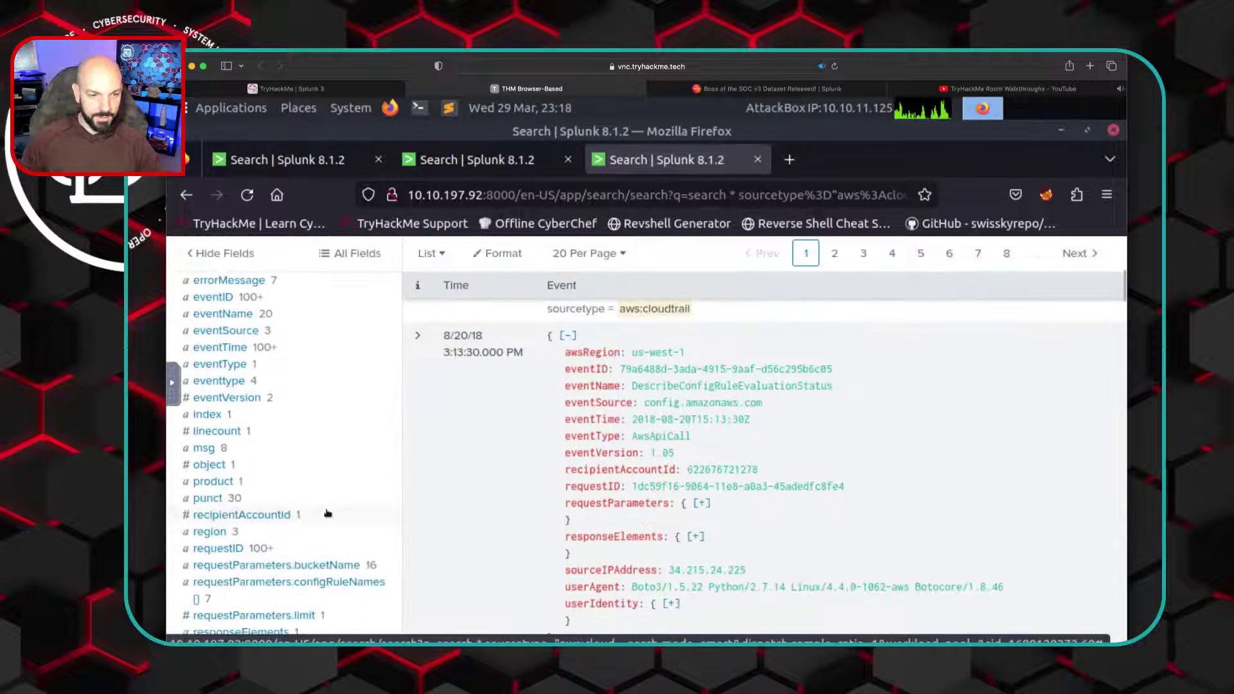
pyautogui.scroll(-1, 327, 513)
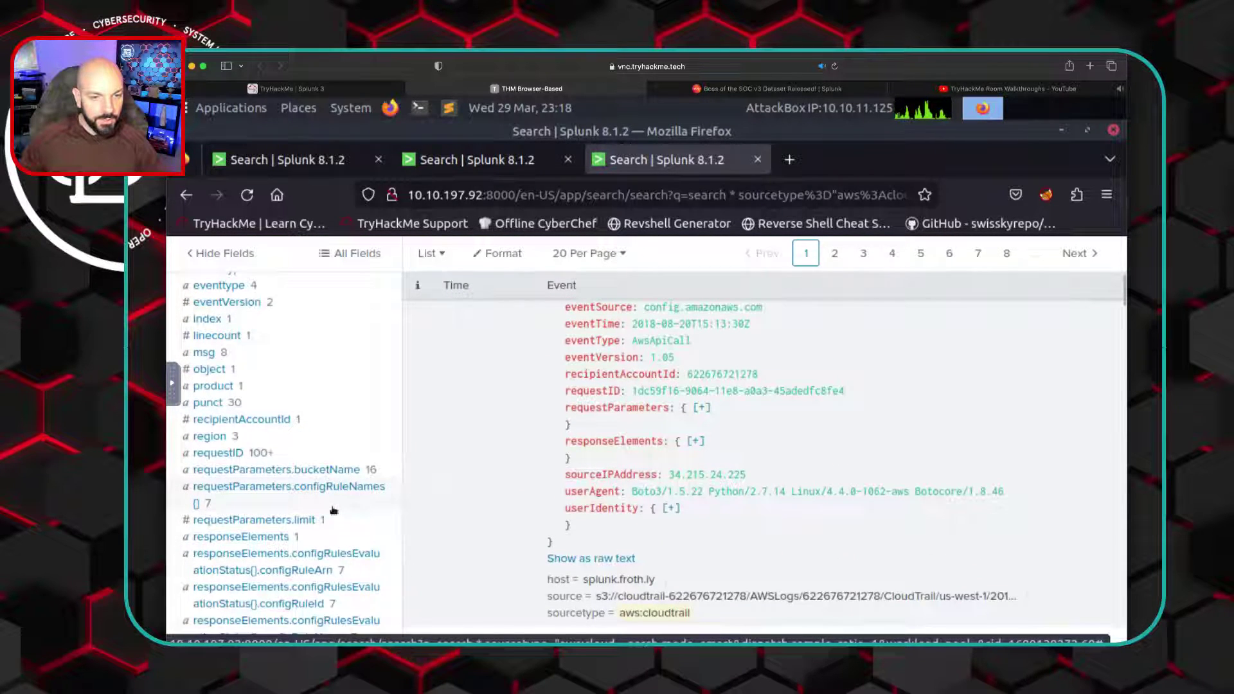
pyautogui.scroll(-1, 333, 511)
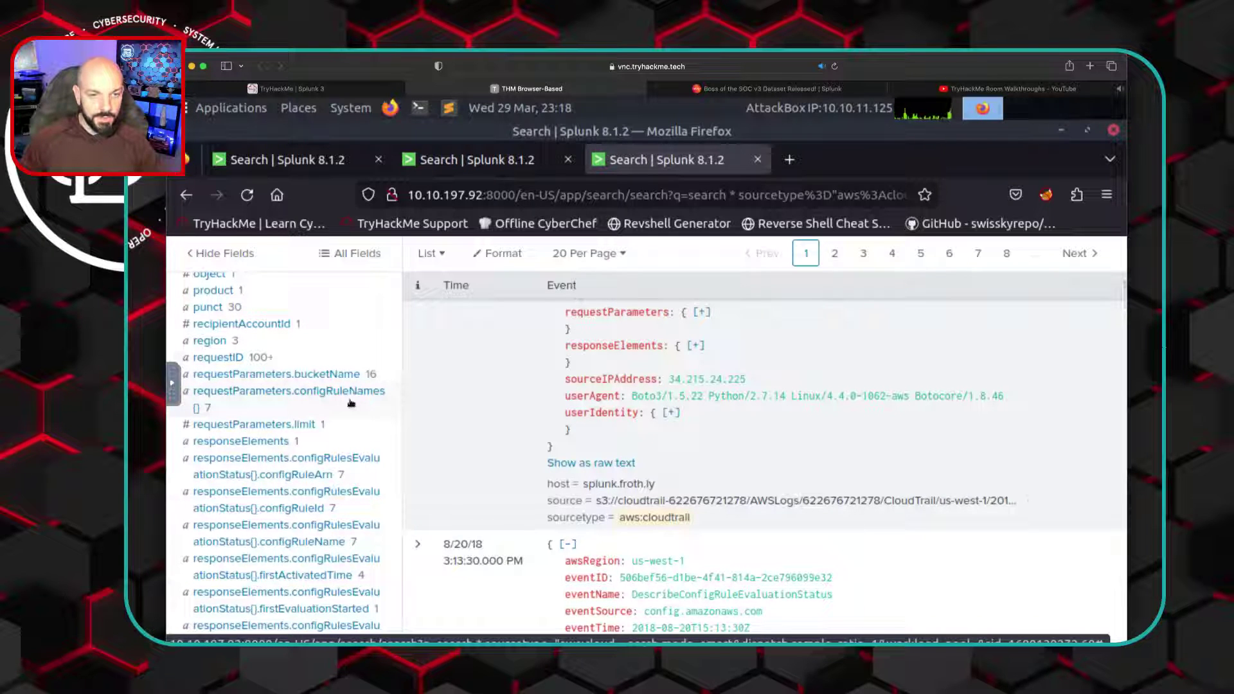
pyautogui.scroll(-1, 356, 444)
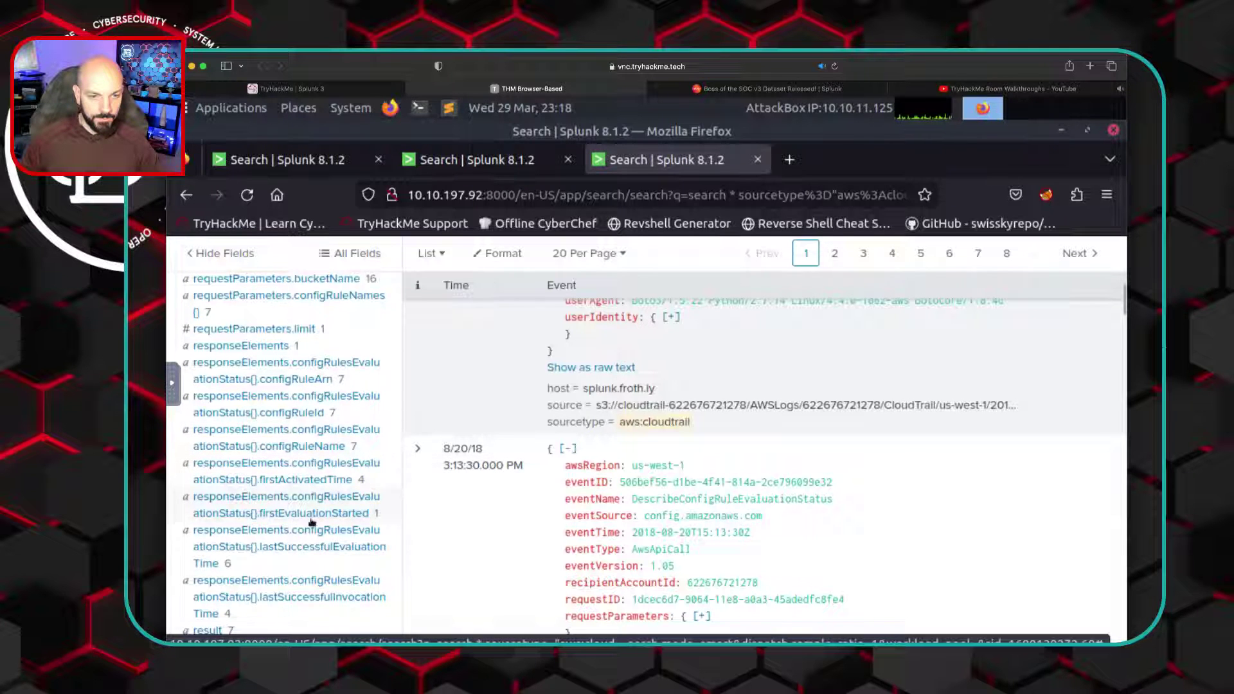
pyautogui.scroll(-3, 311, 522)
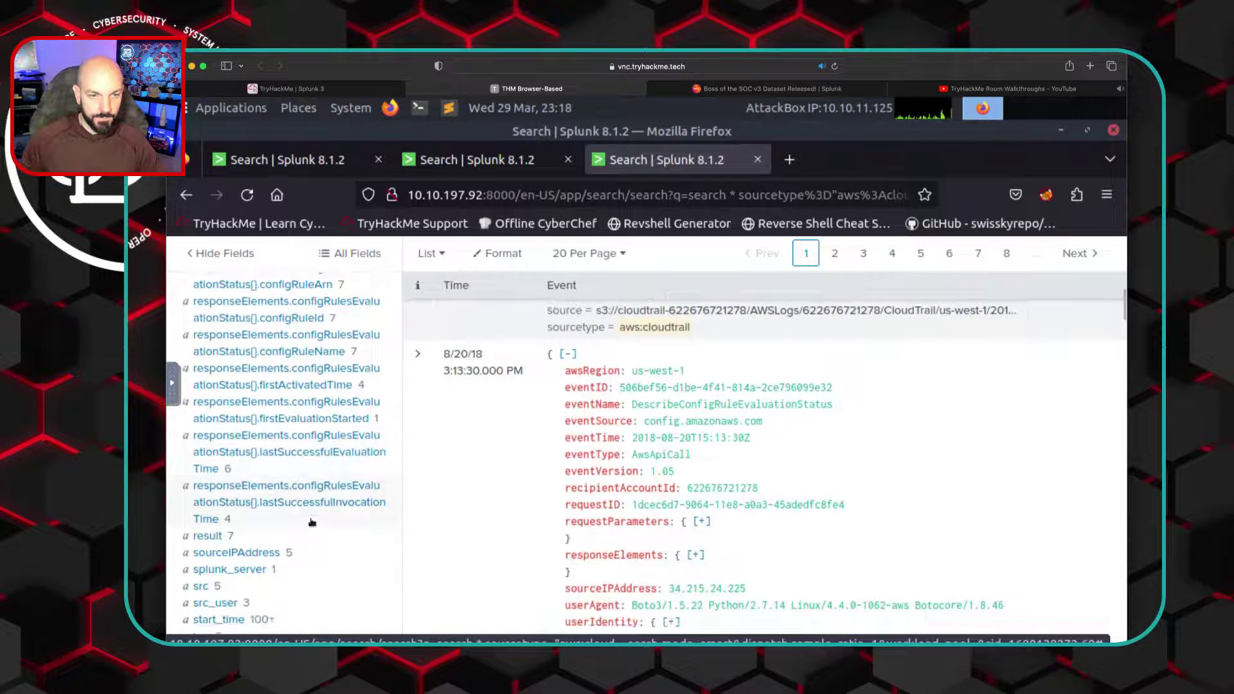
pyautogui.scroll(10, 311, 522)
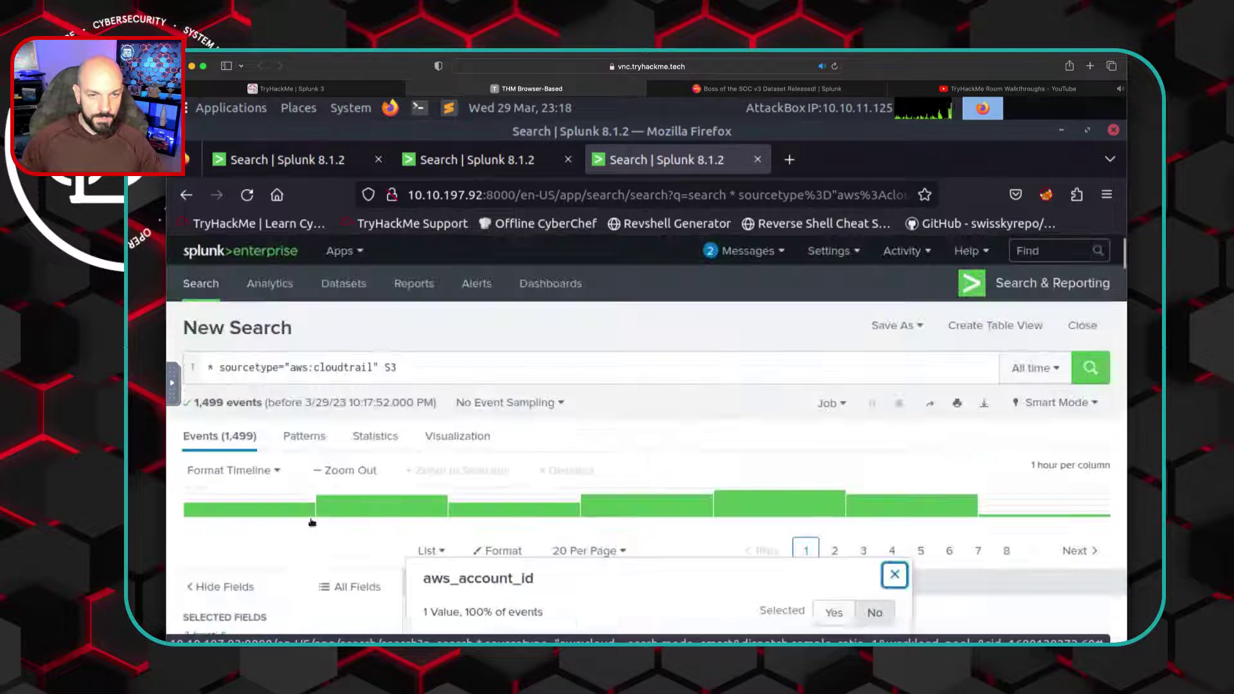
pyautogui.click(426, 367)
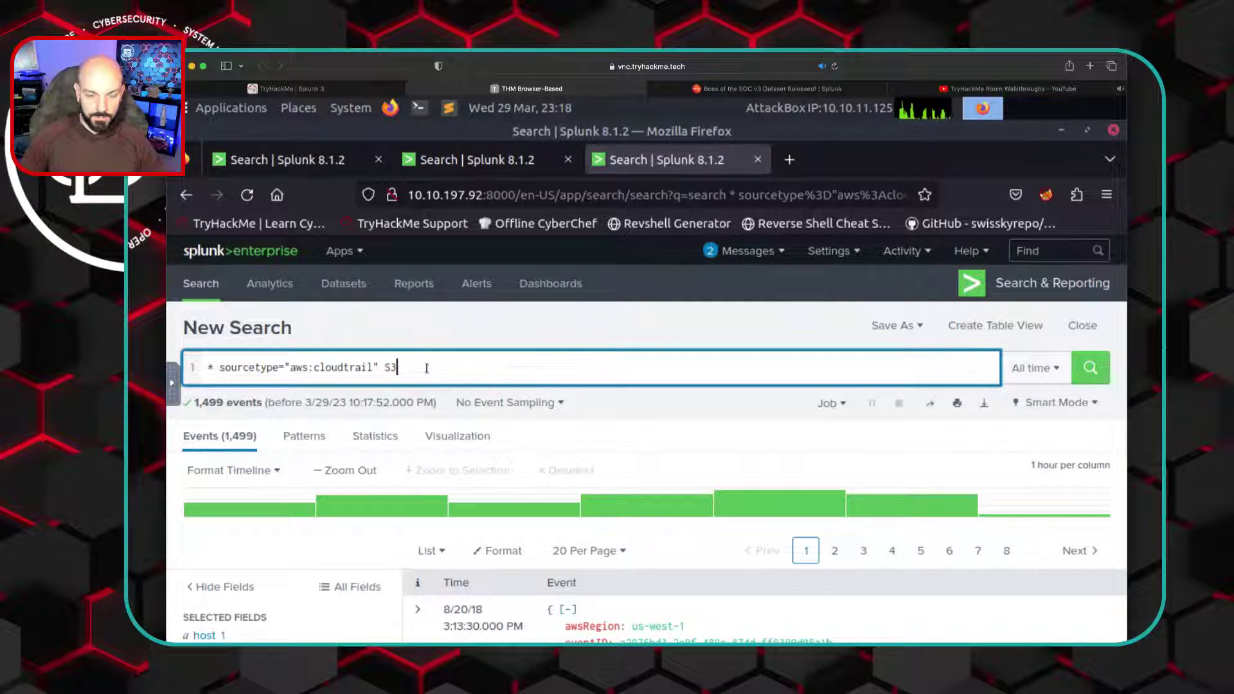
pyautogui.press('BackSpace')
pyautogui.press('BackSpace')
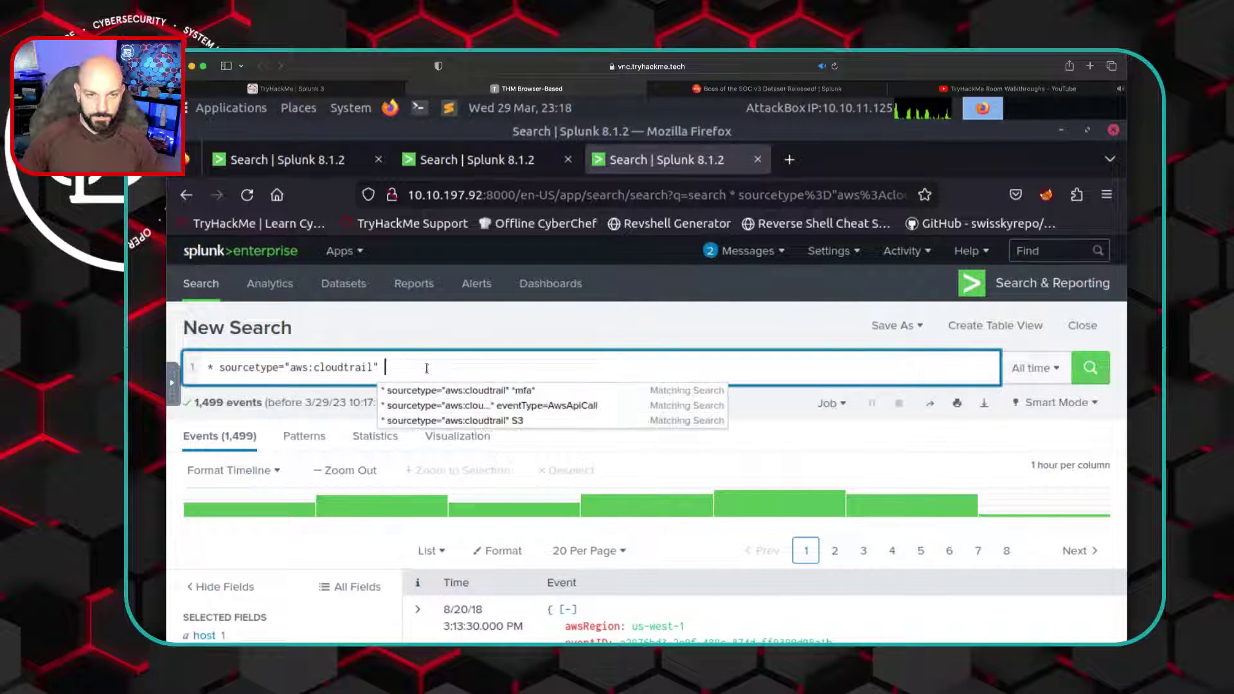
pyautogui.write('bud')
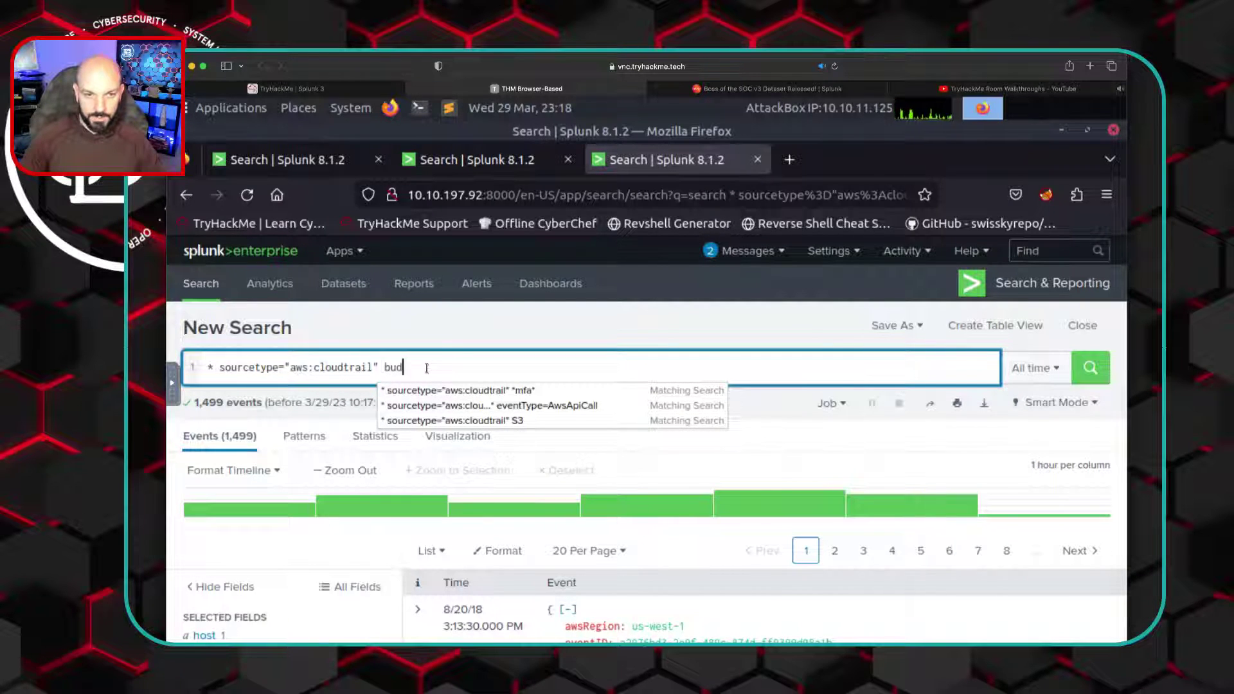
pyautogui.press('BackSpace')
pyautogui.press('BackSpace')
pyautogui.press('BackSpace')
pyautogui.write('B')
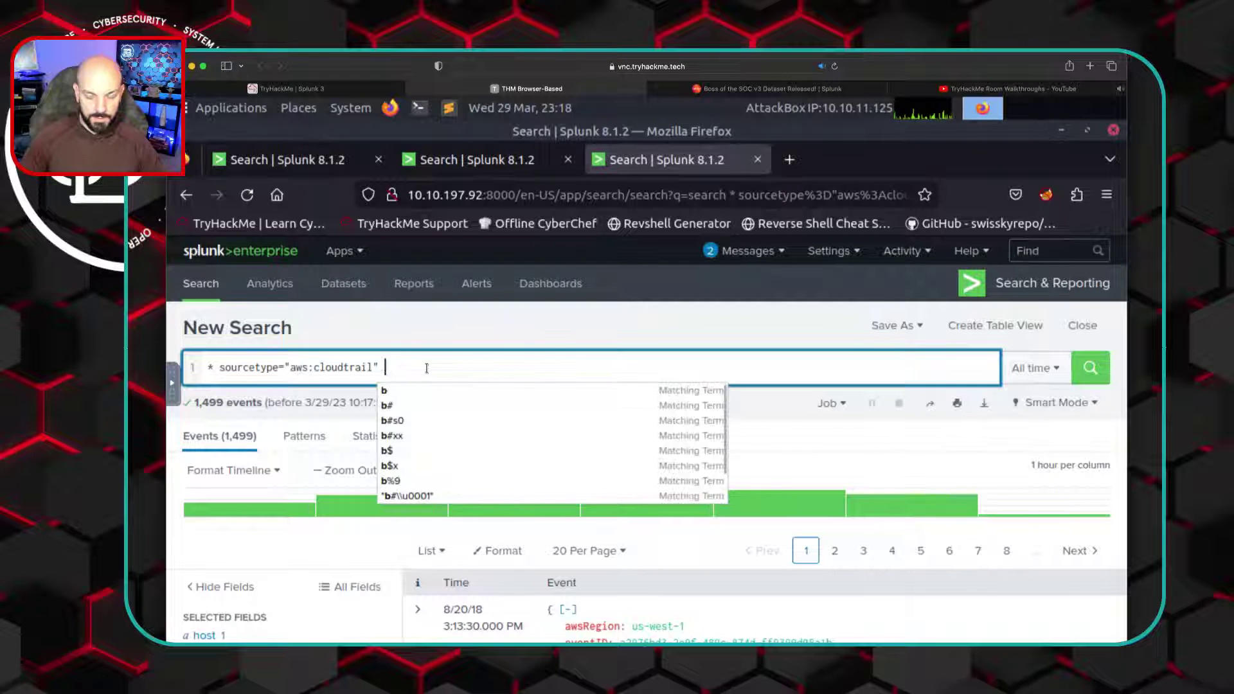
pyautogui.write('ud')
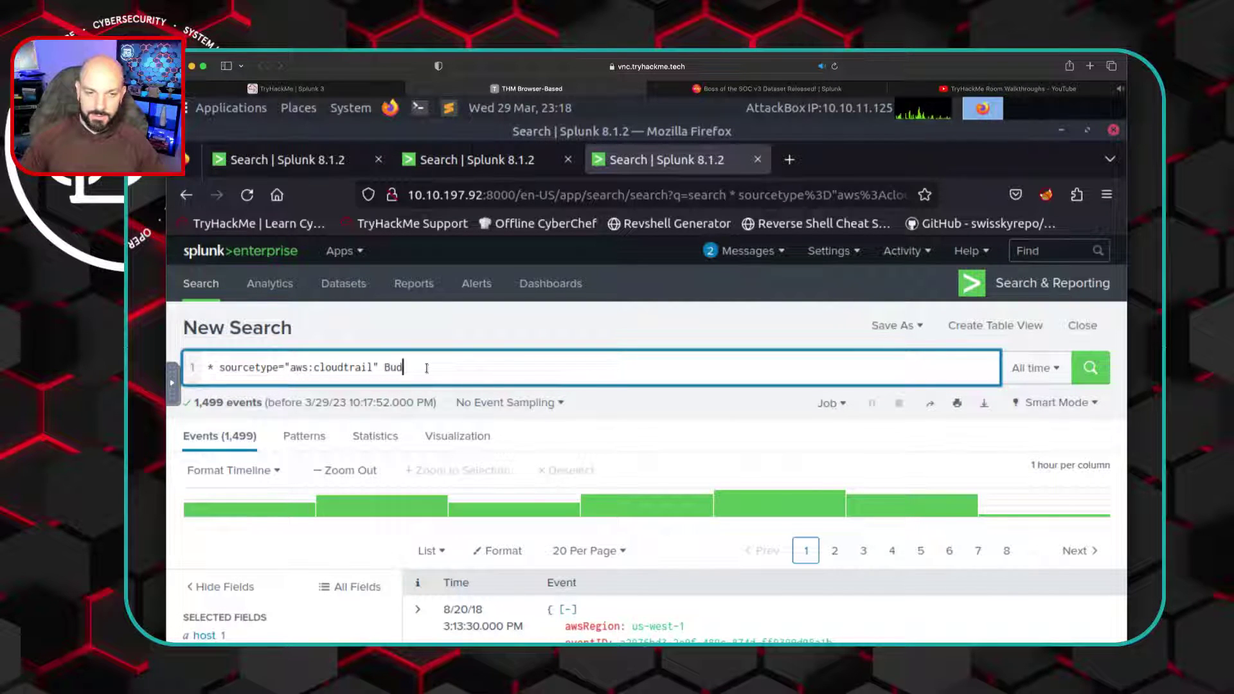
pyautogui.press('BackSpace')
pyautogui.press('BackSpace')
pyautogui.press('BackSpace')
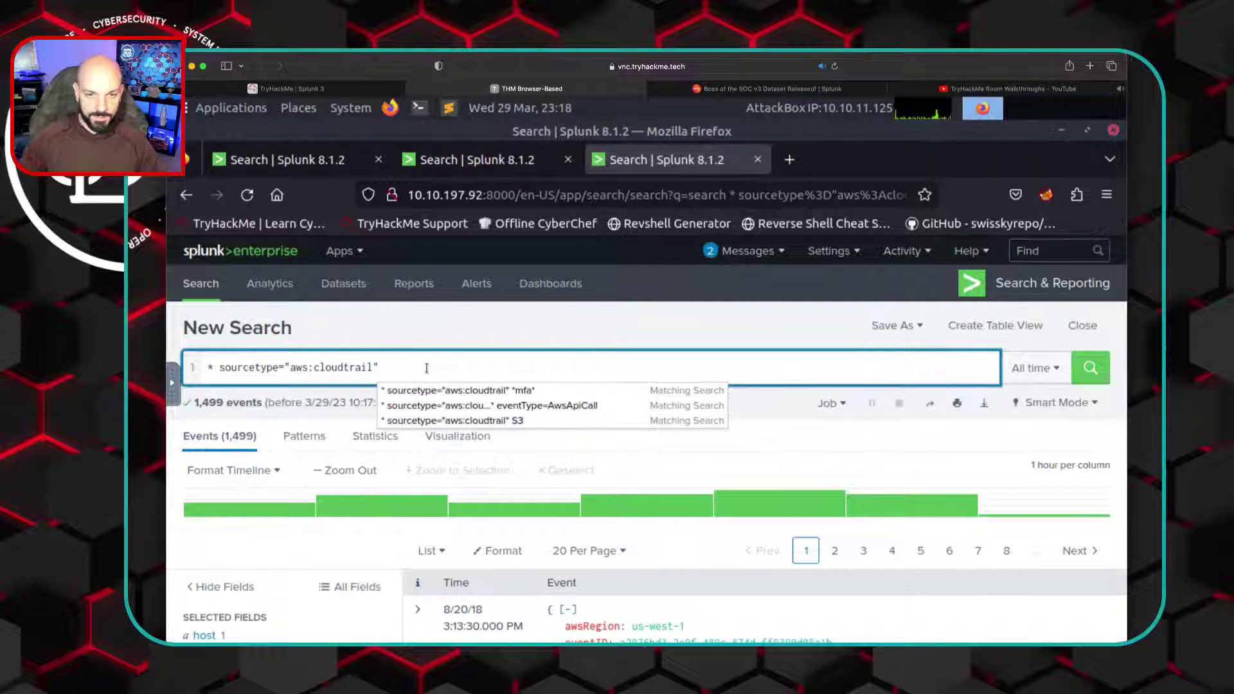
pyautogui.click(273, 563)
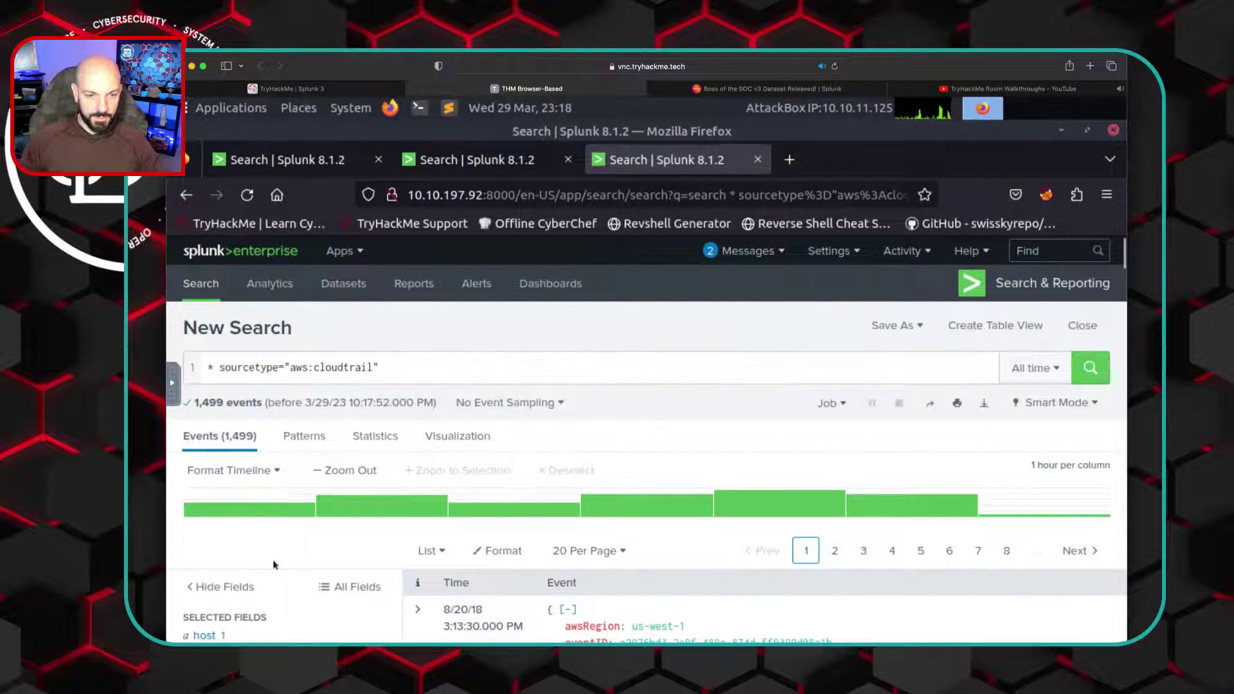
# Filter the S3 CloudTrail events by userIdentity.userName to the account of the employee named in the room's bucket question
pyautogui.scroll(-10, 275, 565)
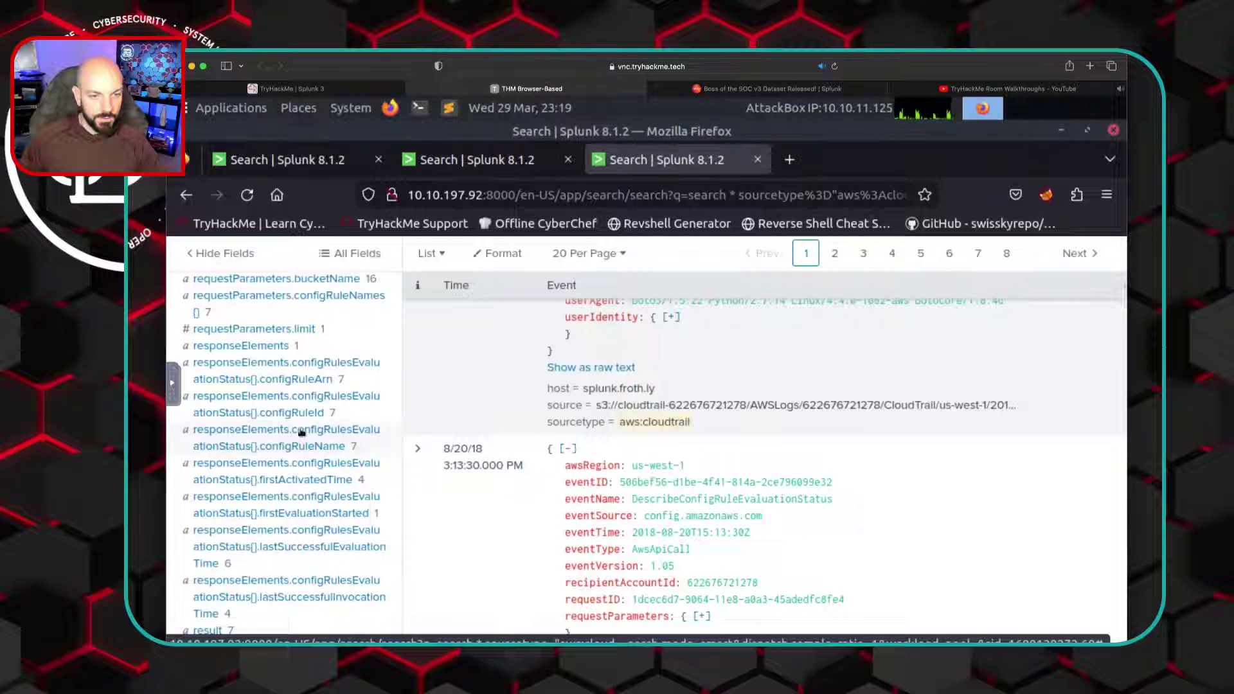
pyautogui.scroll(-3, 302, 450)
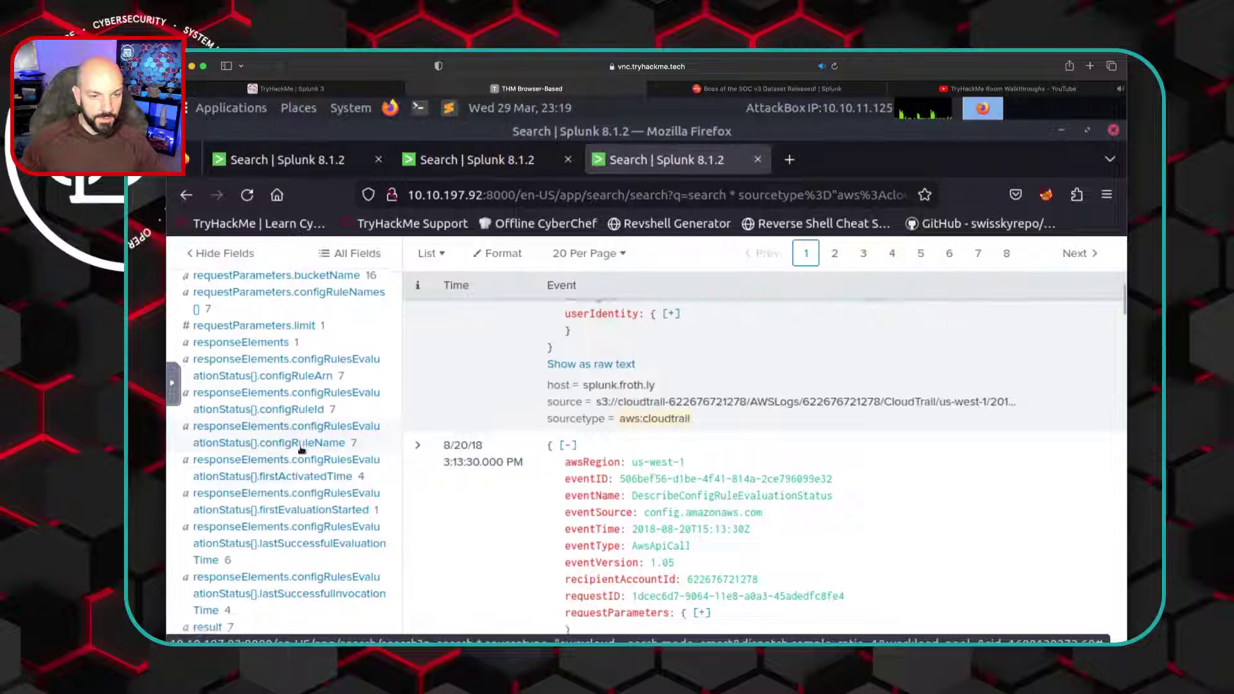
pyautogui.scroll(-5, 301, 450)
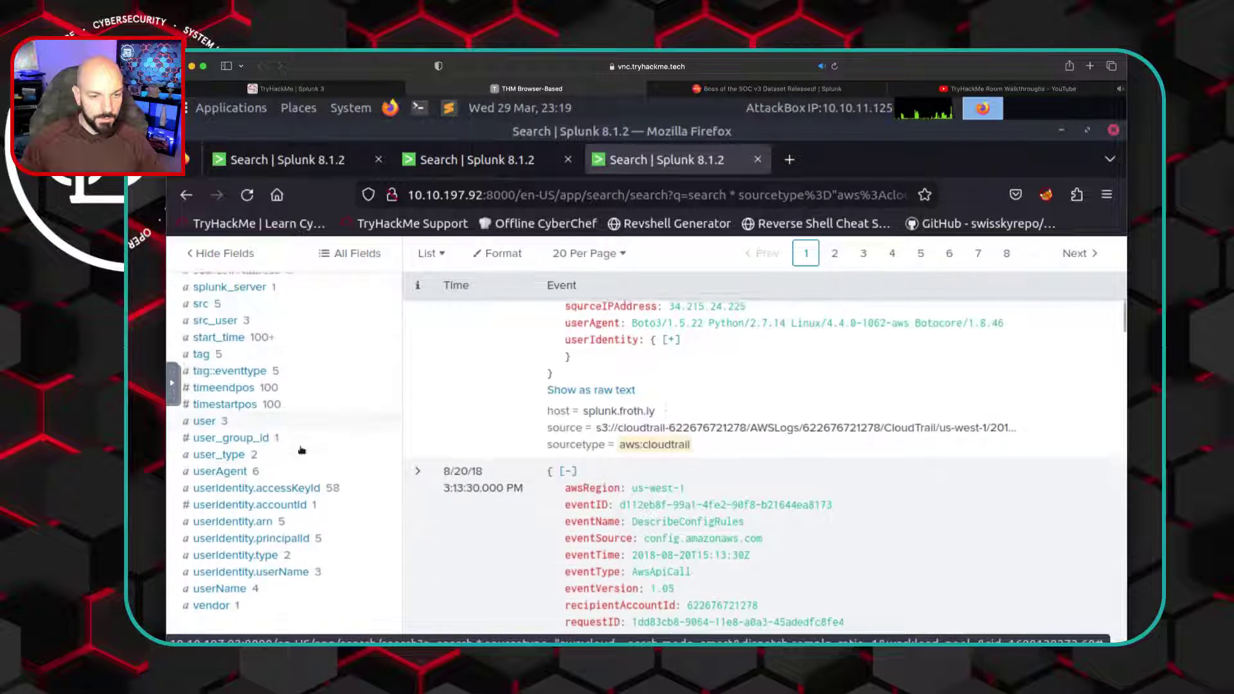
pyautogui.click(270, 379)
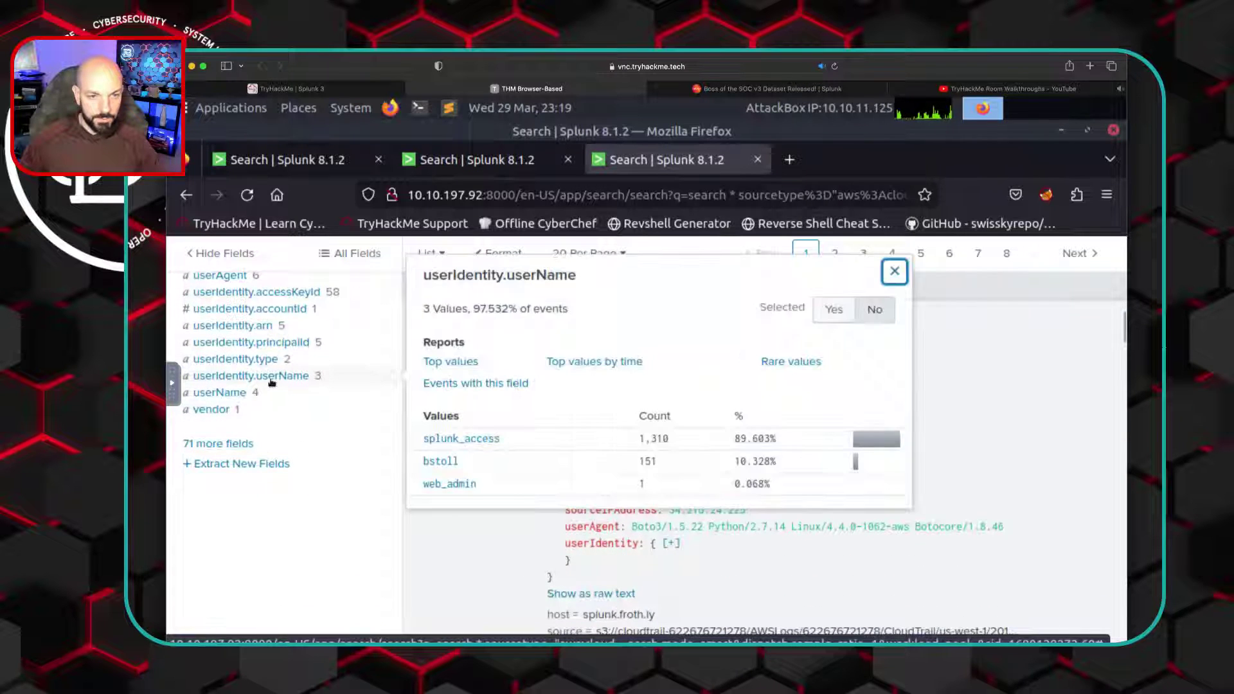
pyautogui.click(438, 462)
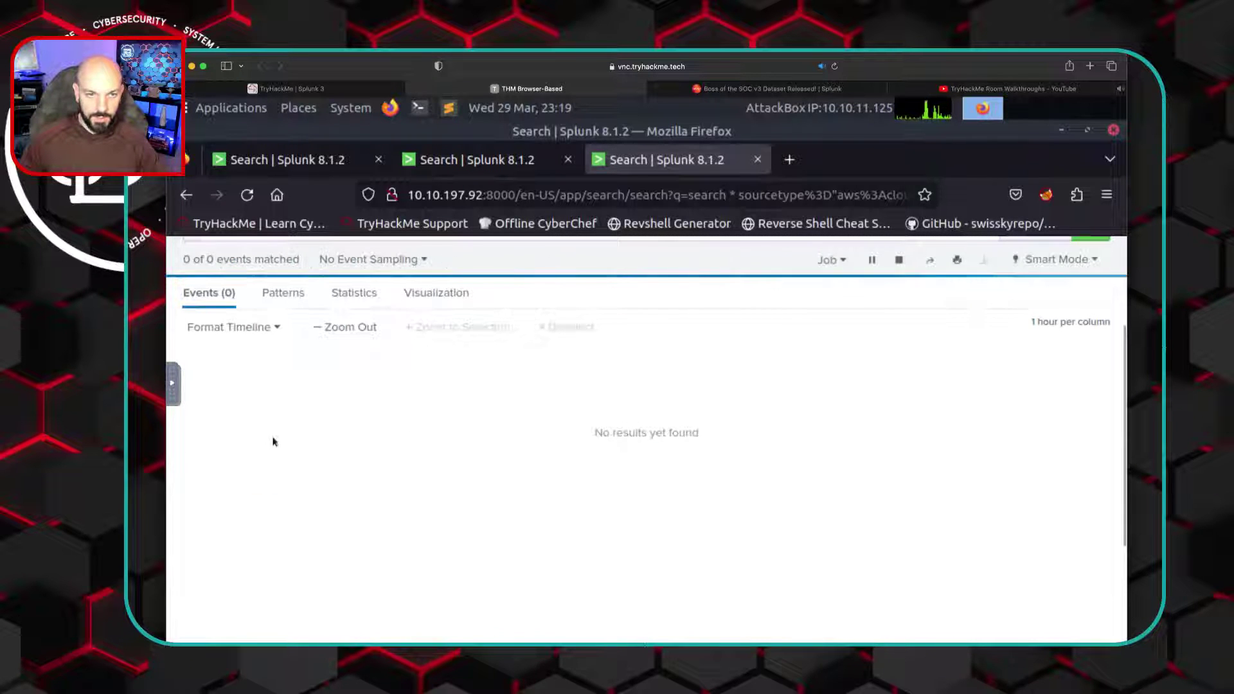
# Check the eventtype and eventName values of that user's events and filter the search to eventName PutBucketAcl
pyautogui.scroll(-5, 337, 472)
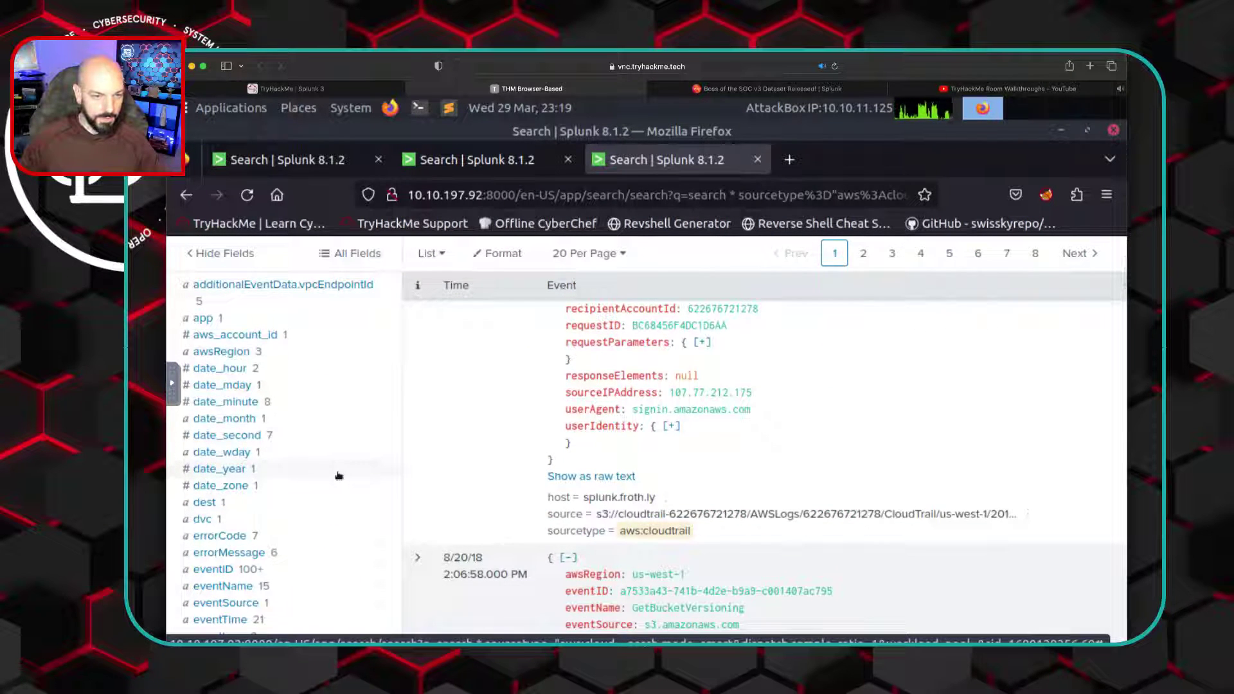
pyautogui.scroll(-5, 339, 476)
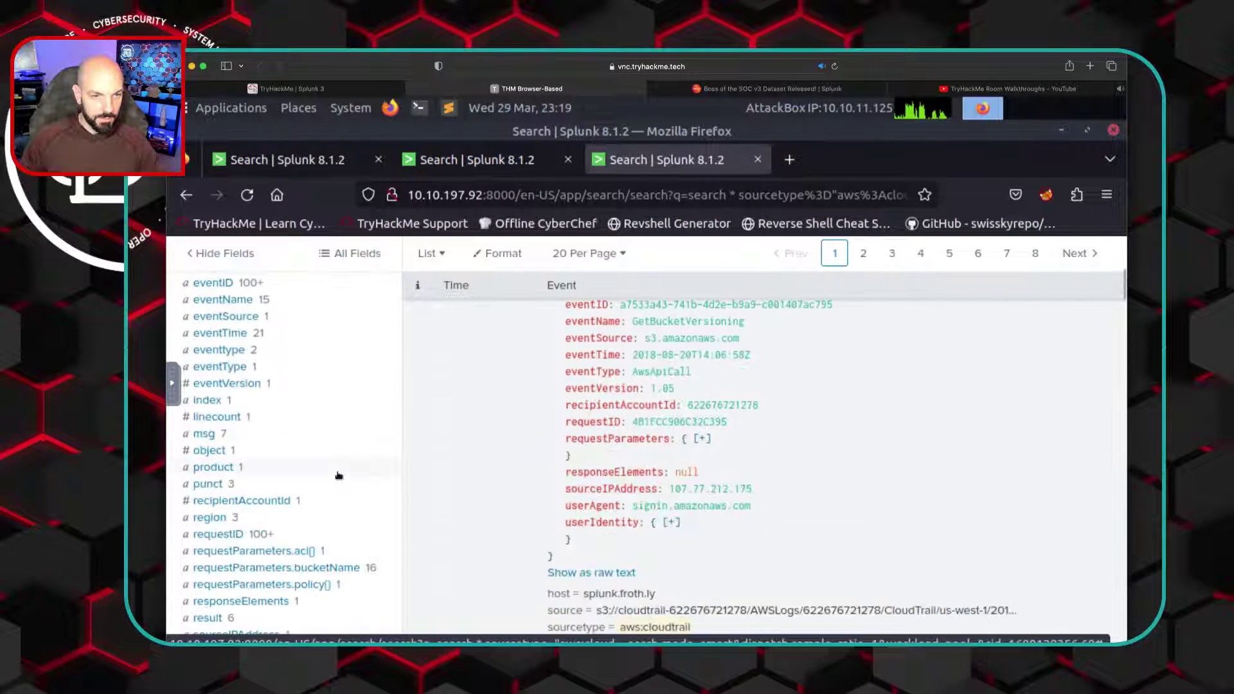
pyautogui.click(212, 351)
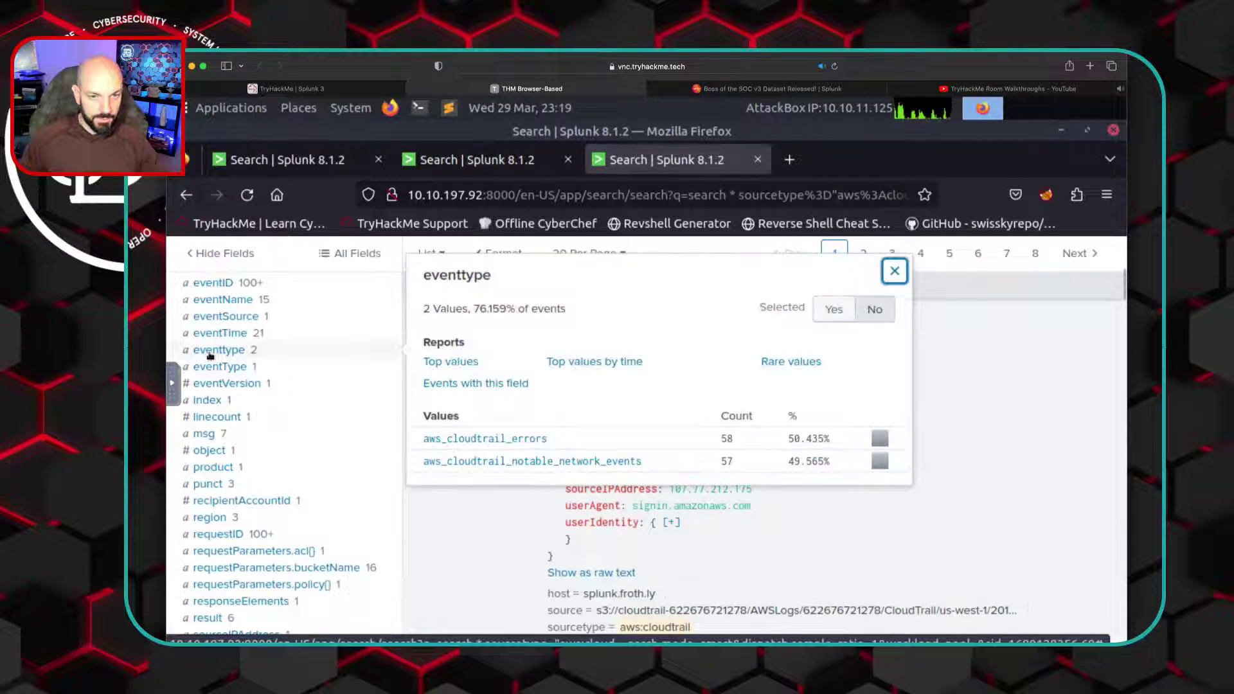
pyautogui.click(223, 300)
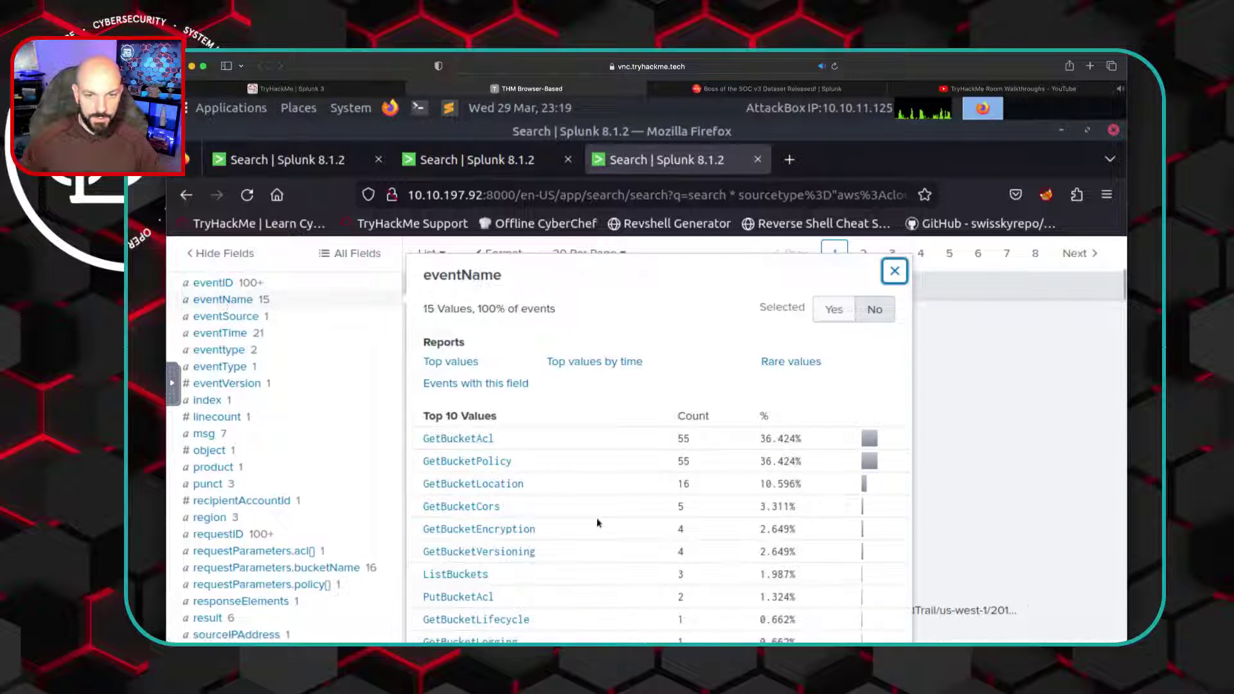
pyautogui.scroll(-3, 597, 523)
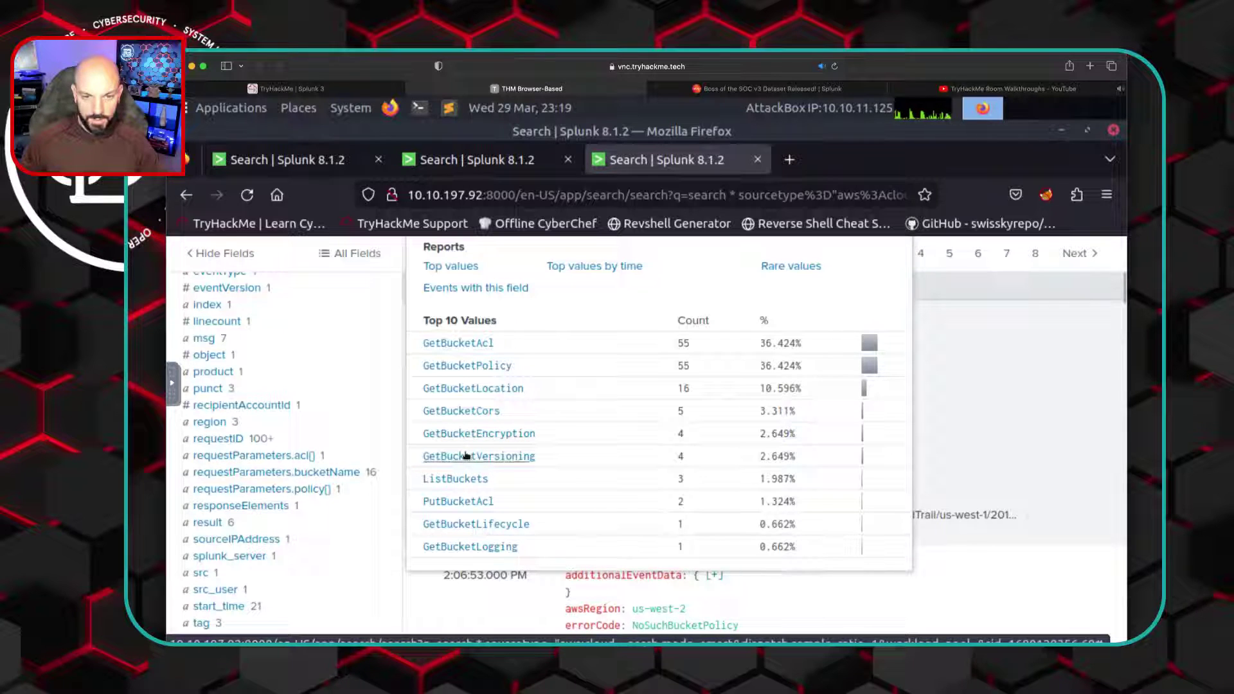
pyautogui.click(459, 502)
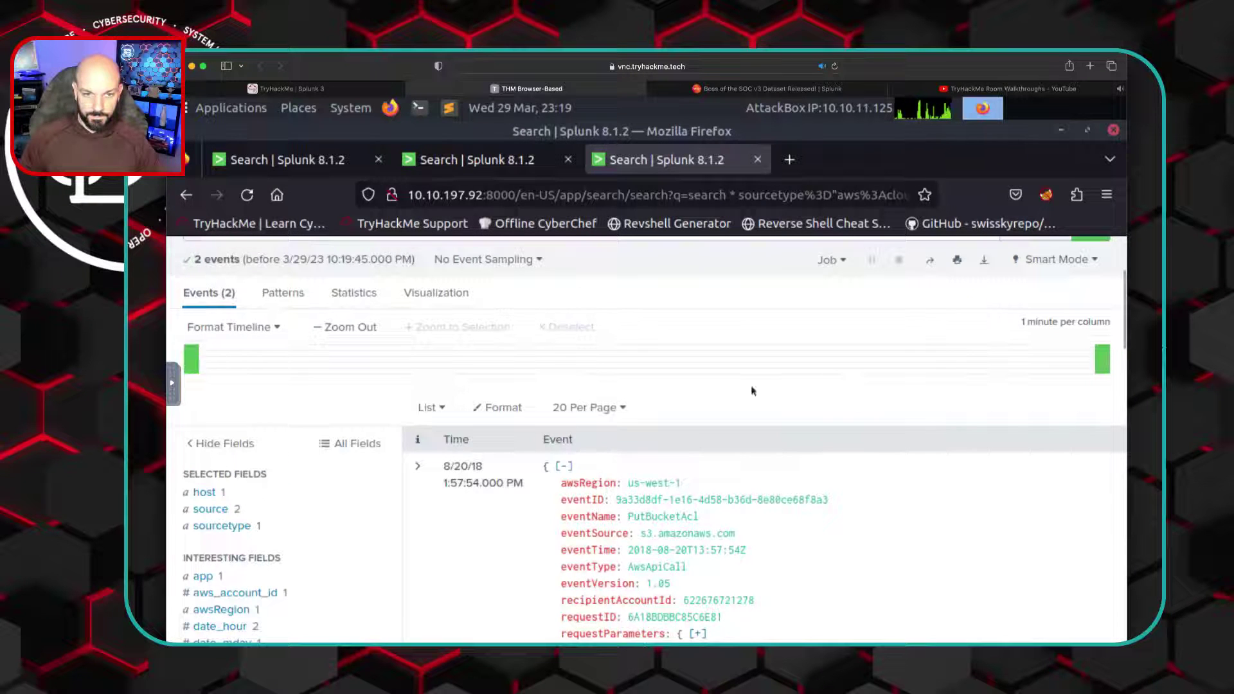
# Compare the PutBucketAcl events with the TryHackMe question asking for the event ID of the API call that enabled public access
pyautogui.scroll(-5, 752, 391)
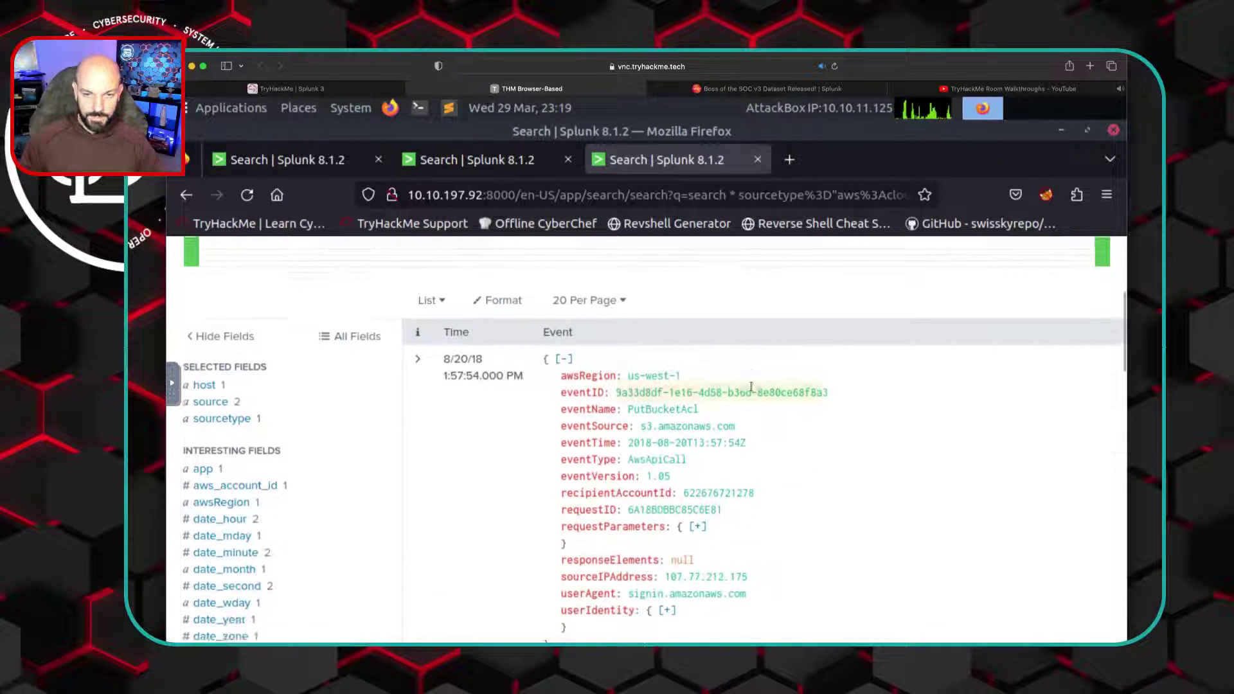
pyautogui.scroll(6, 797, 424)
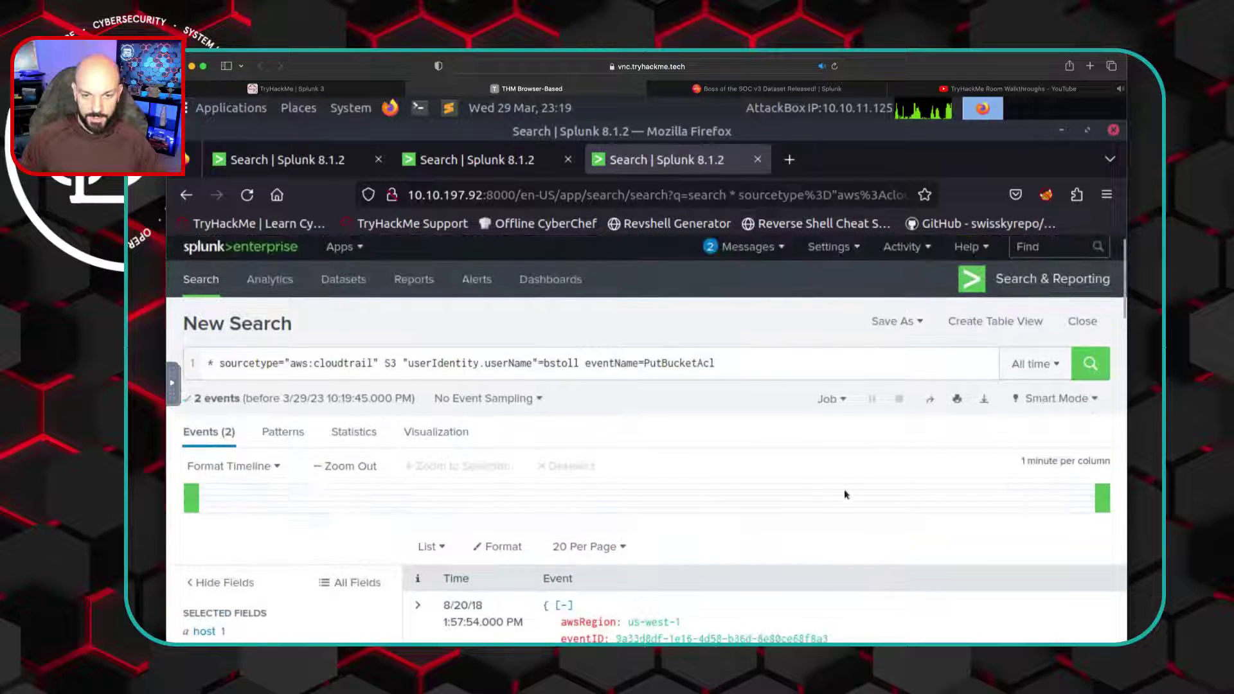
pyautogui.scroll(-4, 845, 495)
pyautogui.scroll(-2, 920, 501)
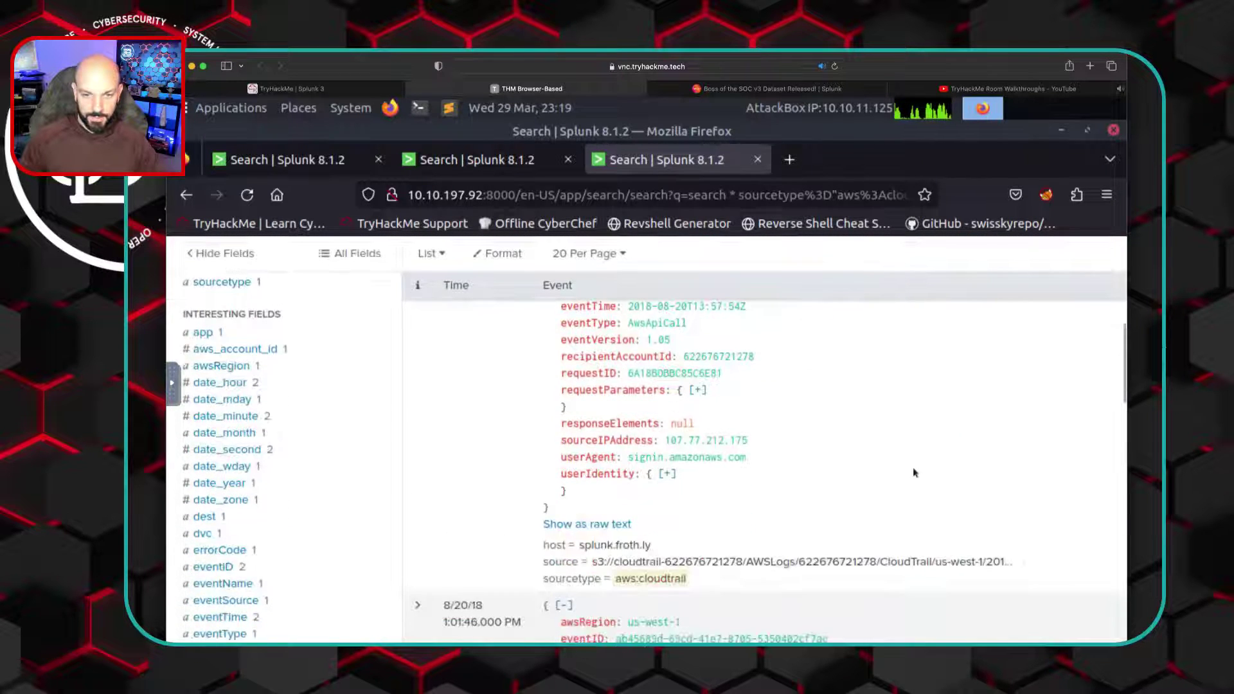
pyautogui.click(345, 94)
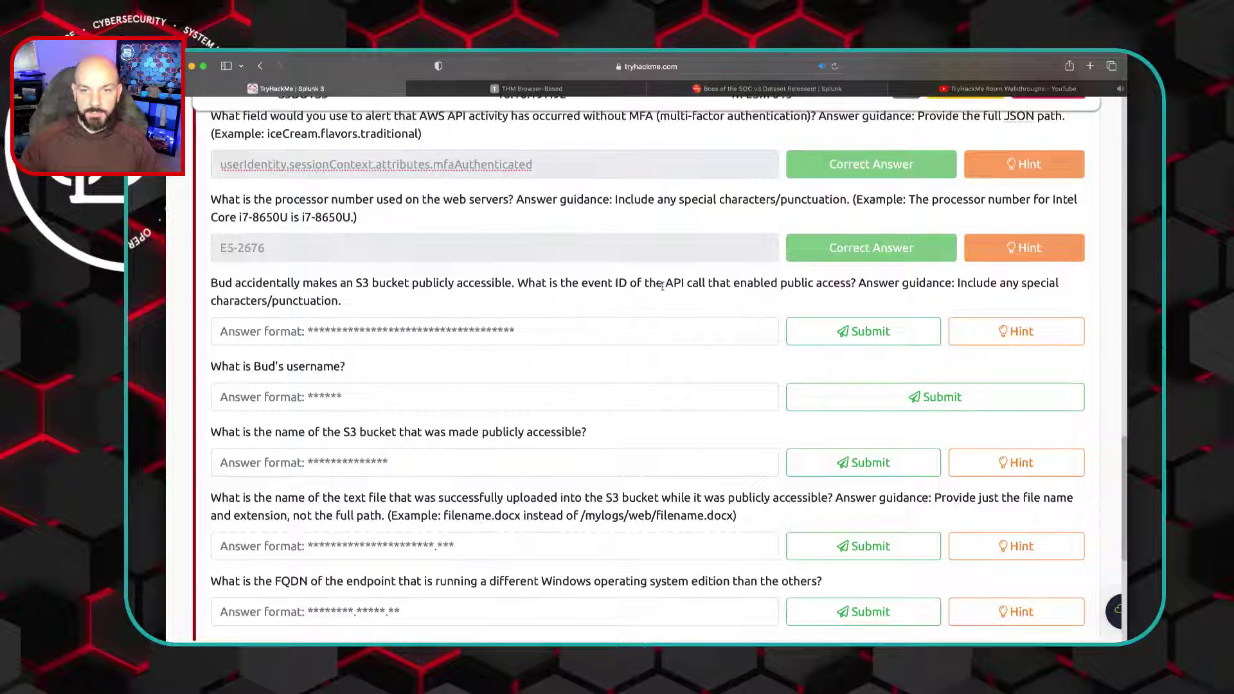
pyautogui.click(552, 90)
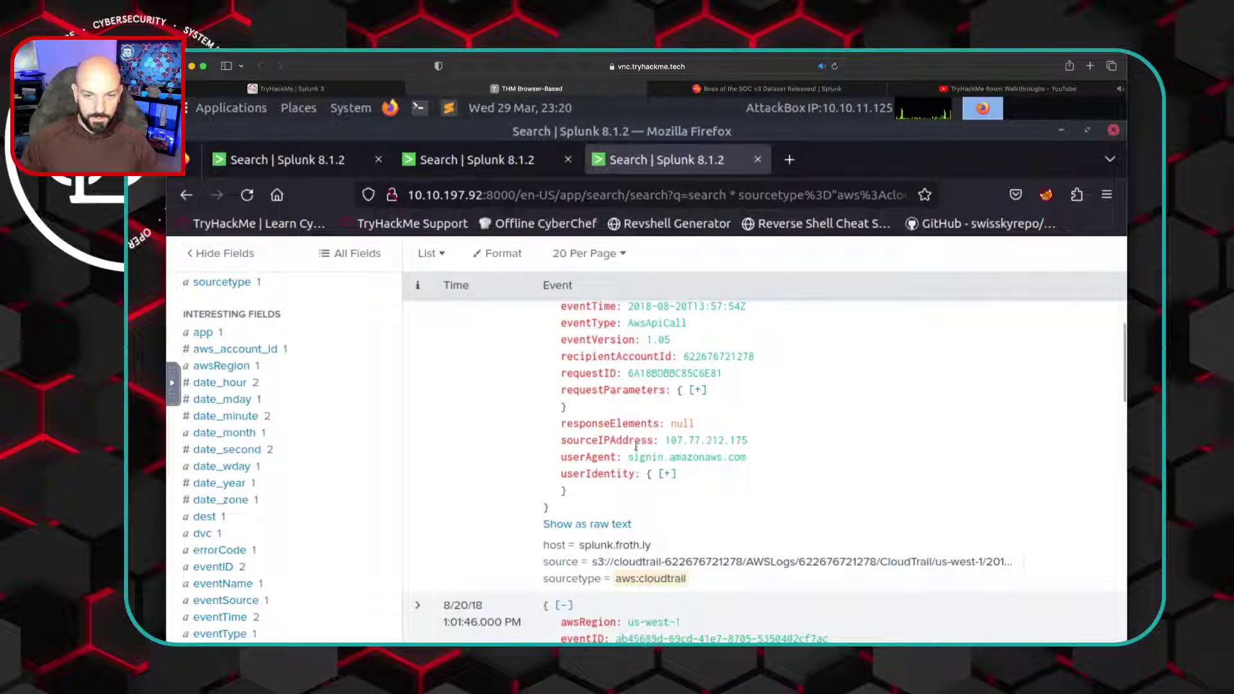
pyautogui.scroll(3, 636, 445)
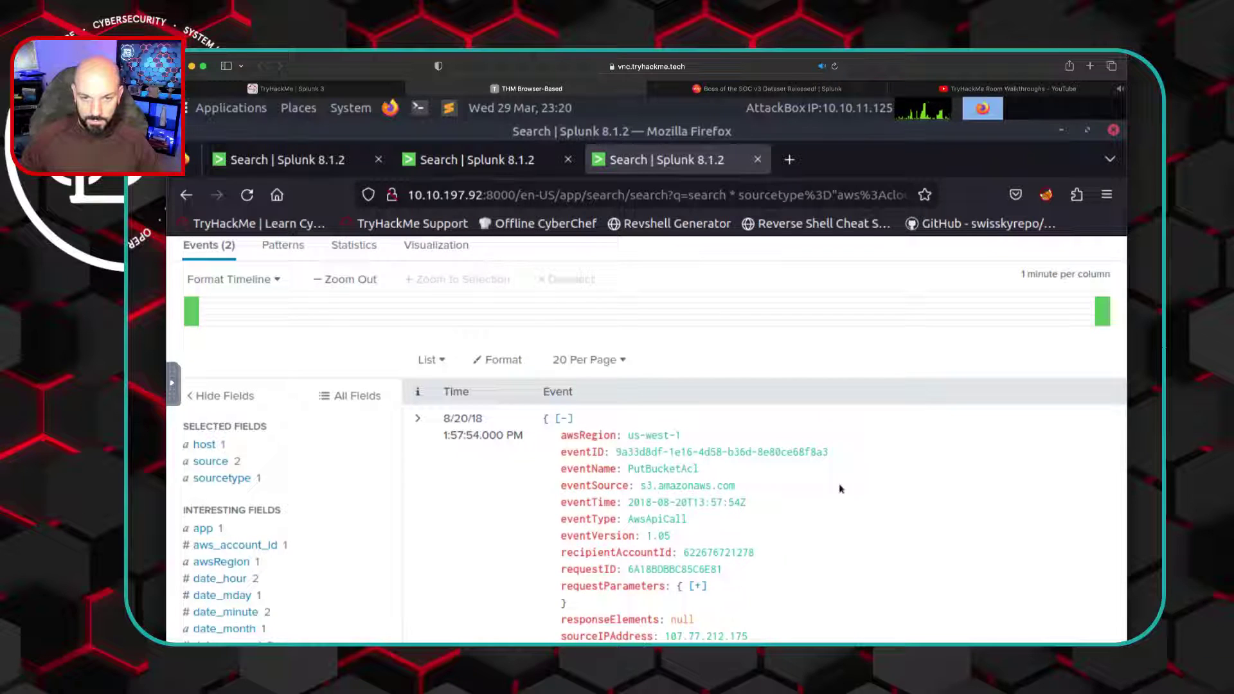
pyautogui.scroll(-4, 828, 484)
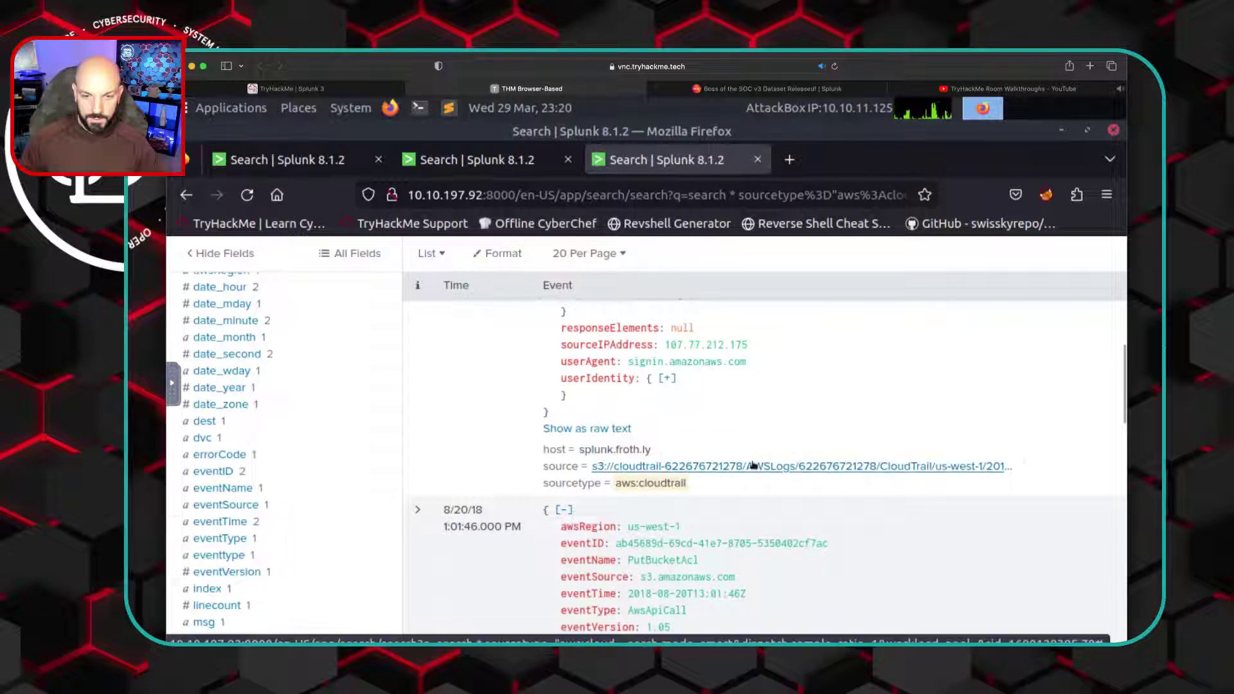
pyautogui.scroll(10, 792, 579)
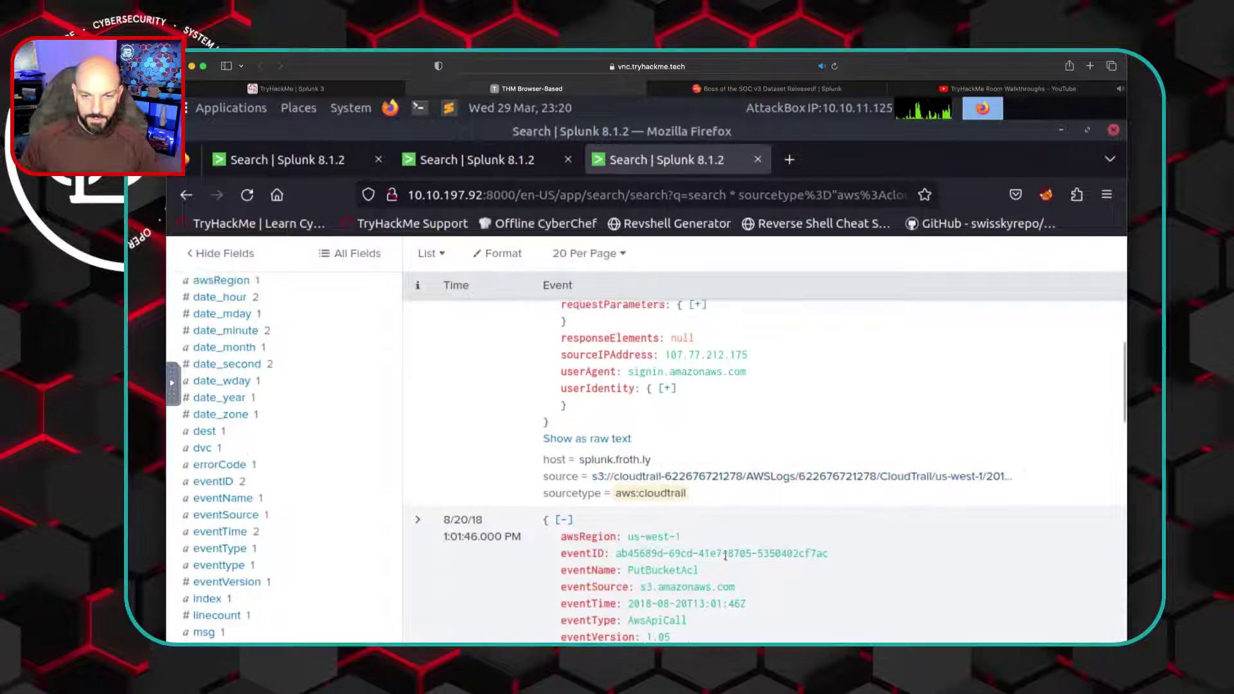
pyautogui.scroll(-3, 792, 581)
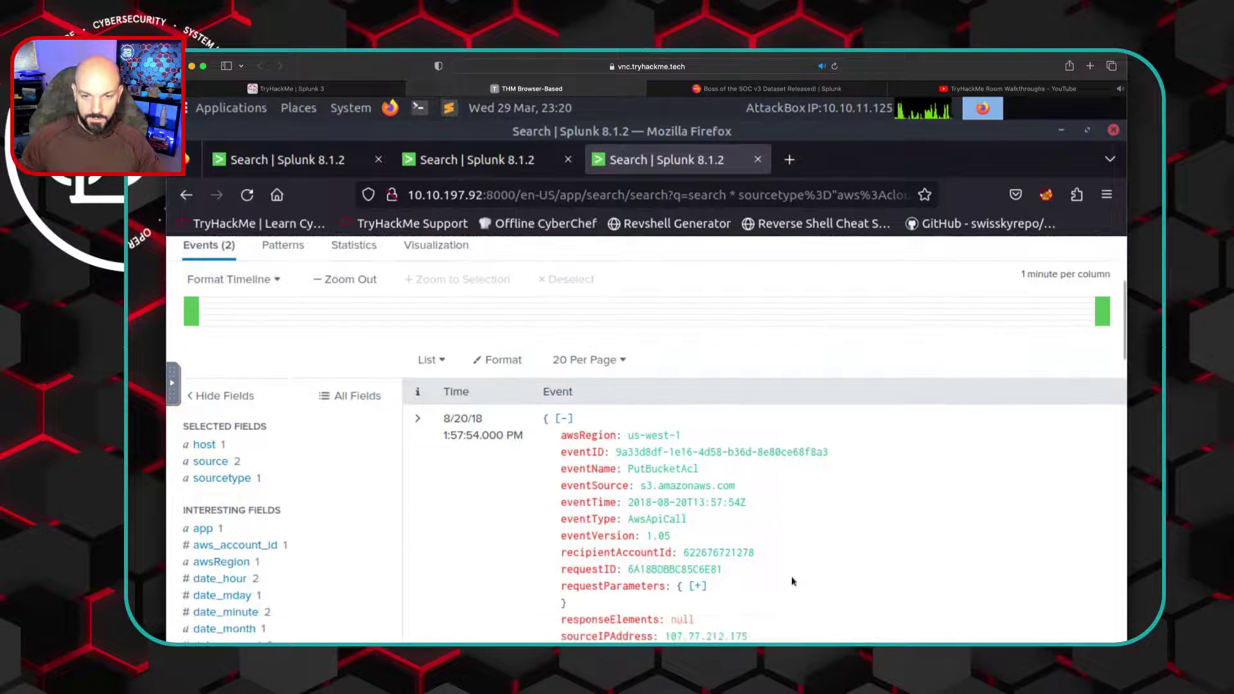
# Expand the details of the 1:57:54 PM PutBucketAcl event and reset the outer browser's page zoom to actual size
pyautogui.click(419, 420)
pyautogui.scroll(-5, 842, 510)
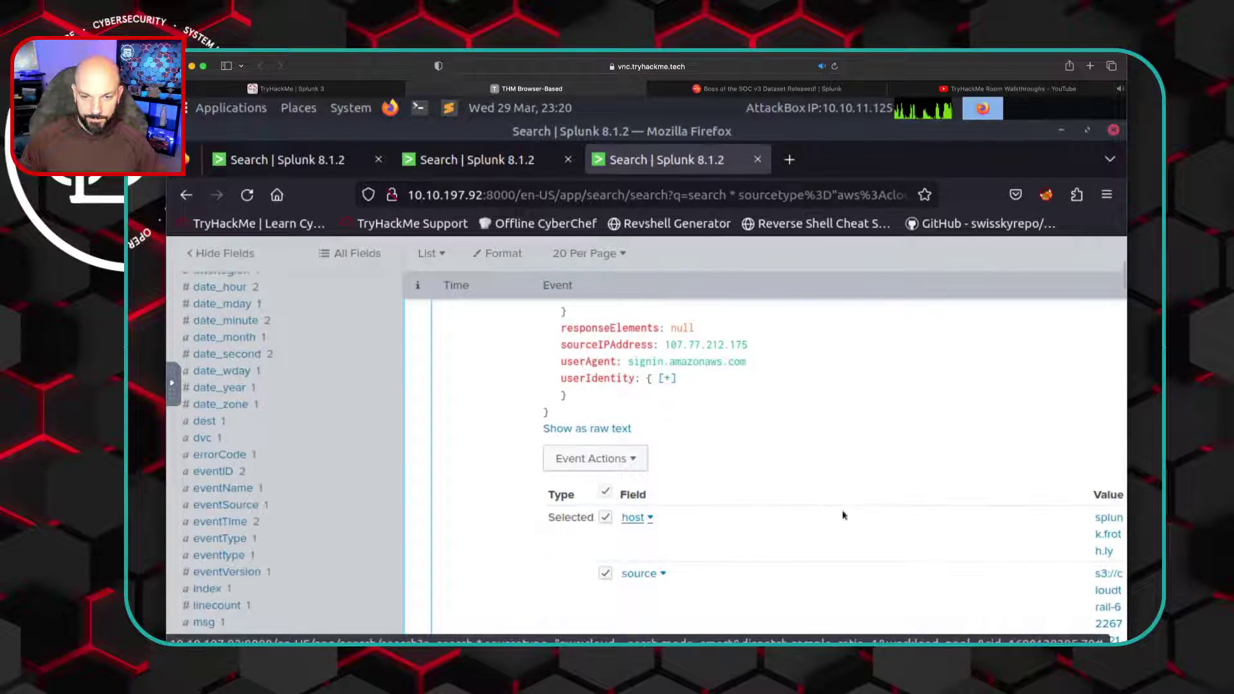
pyautogui.scroll(-3, 844, 515)
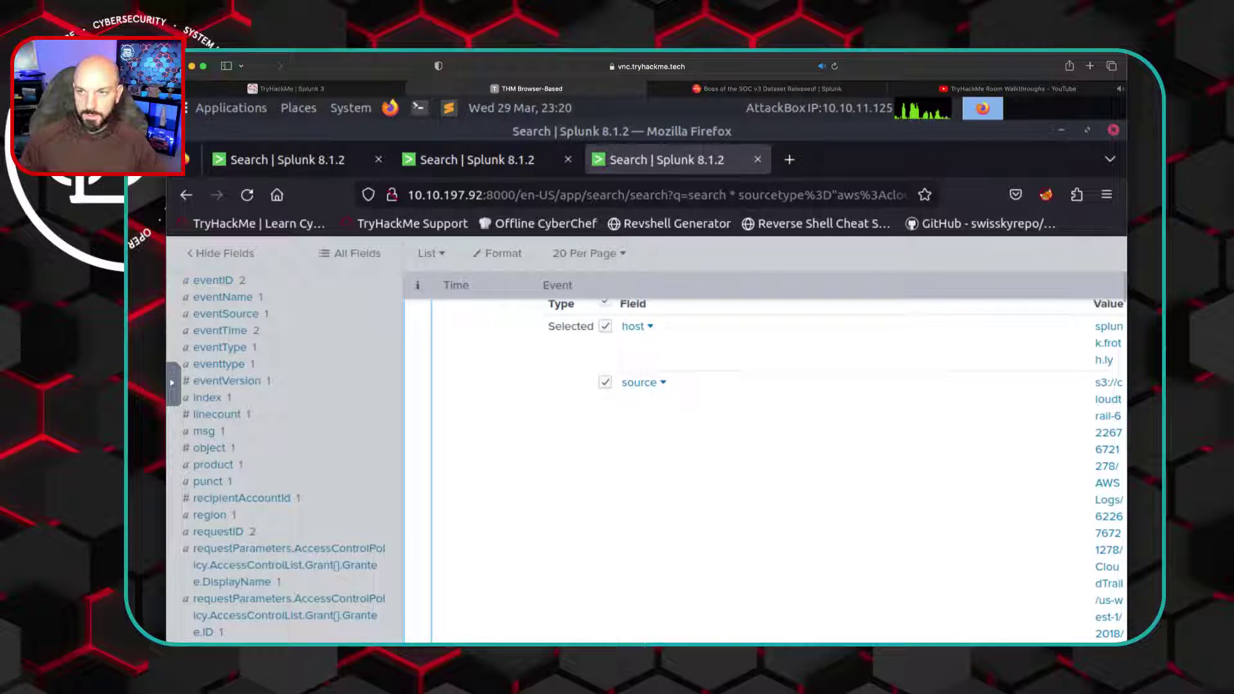
pyautogui.click(39, 0)
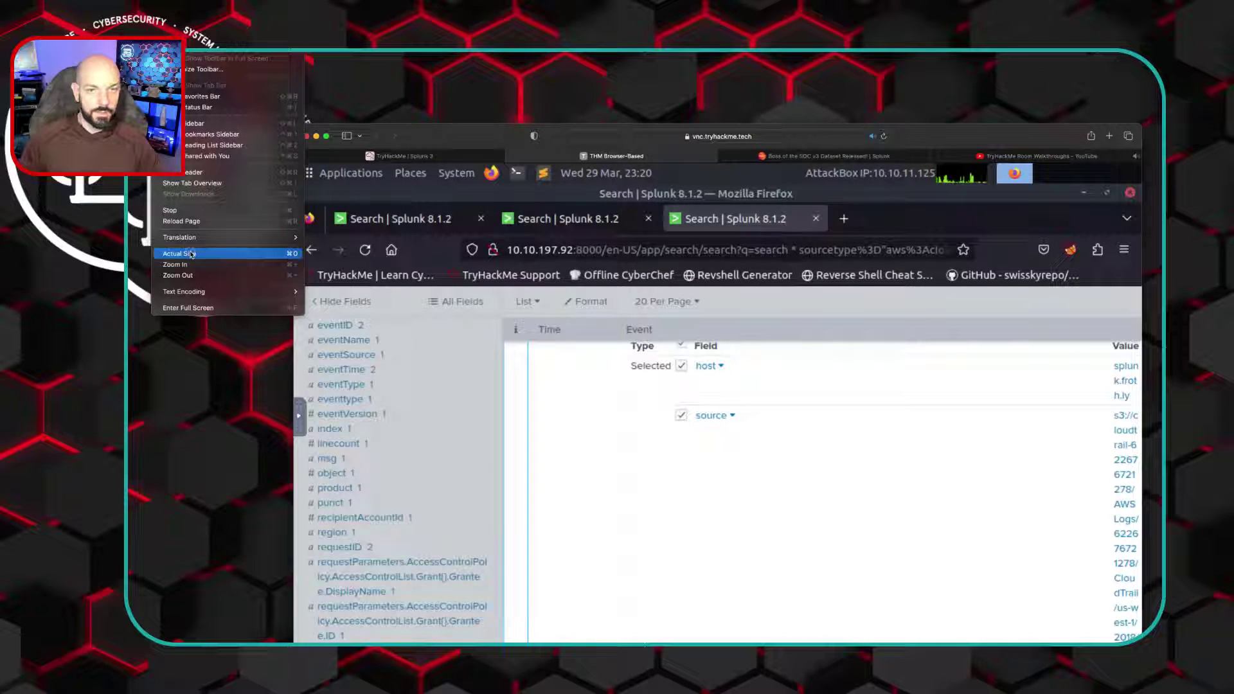
pyautogui.click(191, 254)
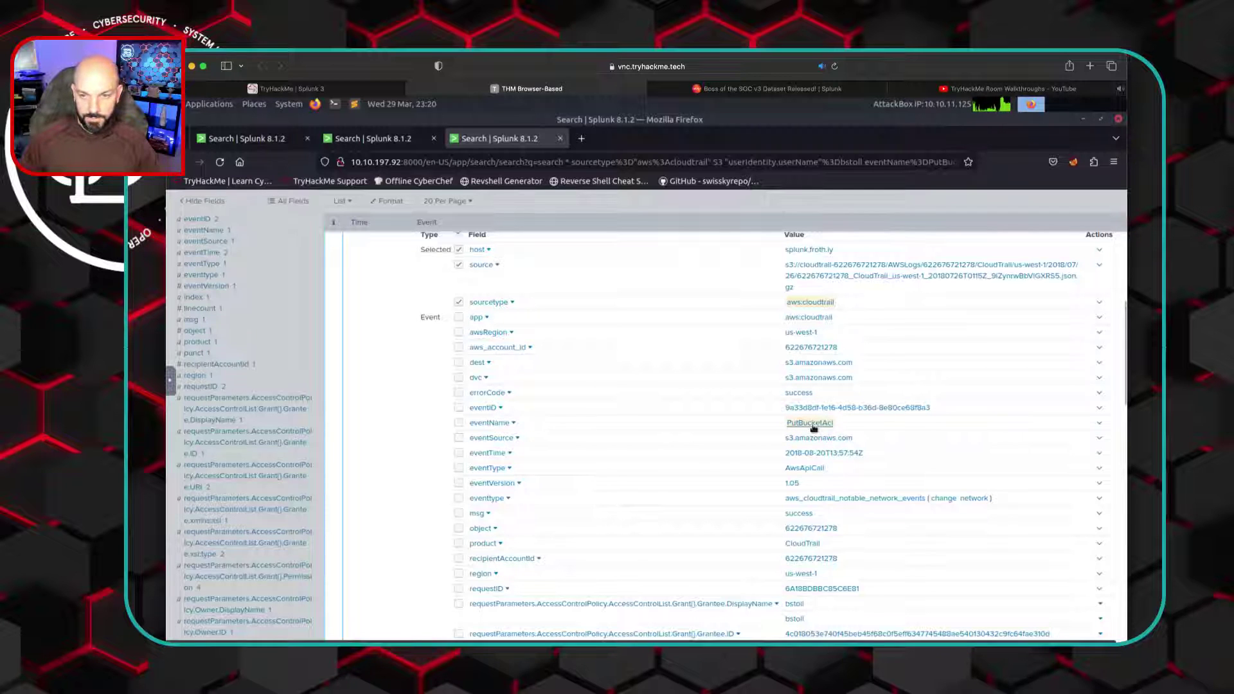
# Examine the expanded event's fields, especially the access control grantees, URIs and permissions, for signs of public access
pyautogui.scroll(-2, 813, 429)
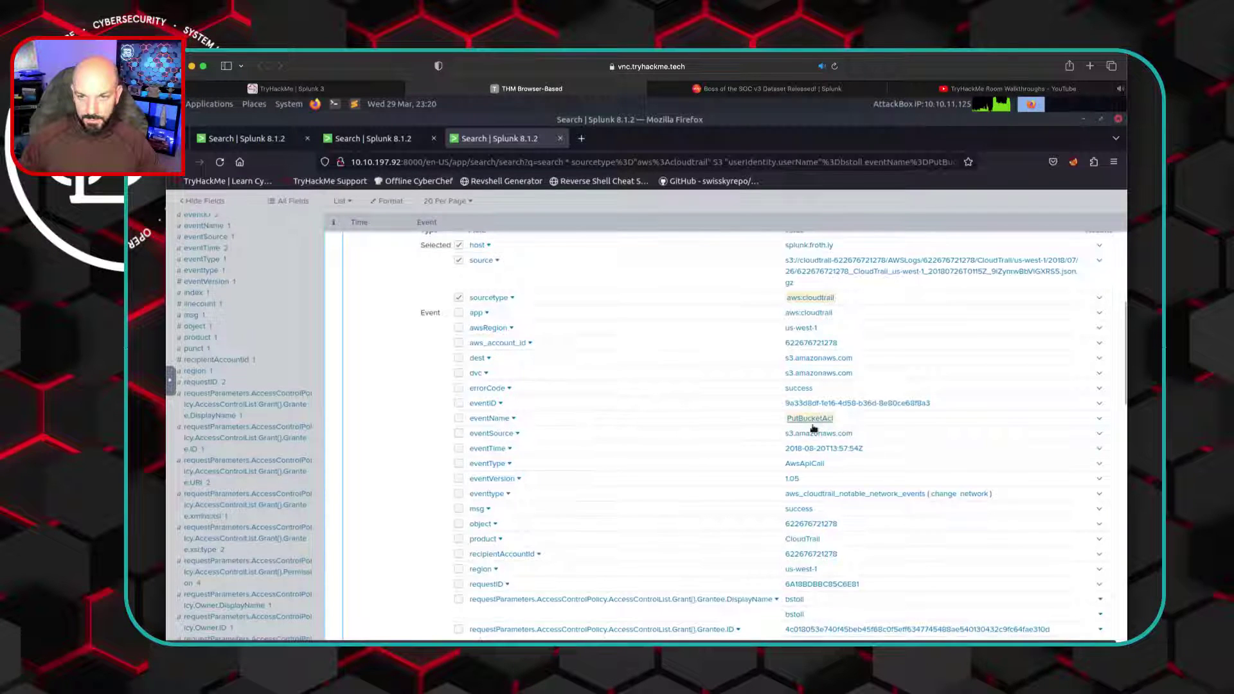
pyautogui.scroll(-2, 813, 429)
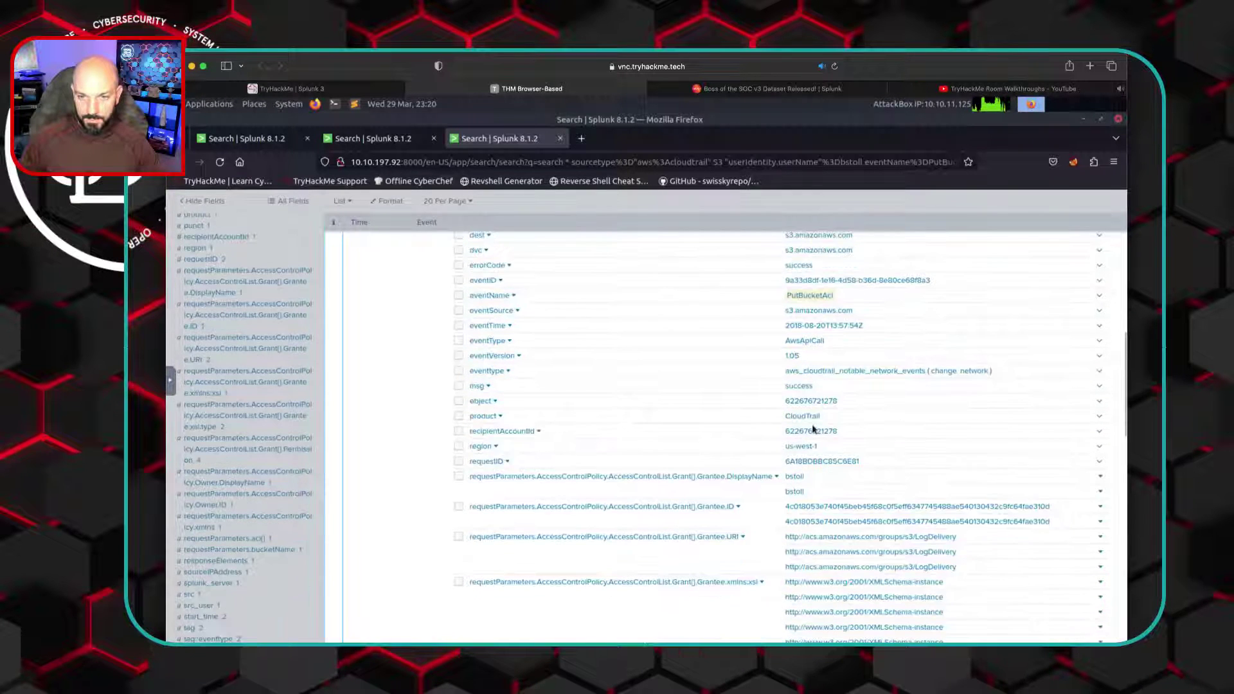
pyautogui.scroll(-2, 813, 429)
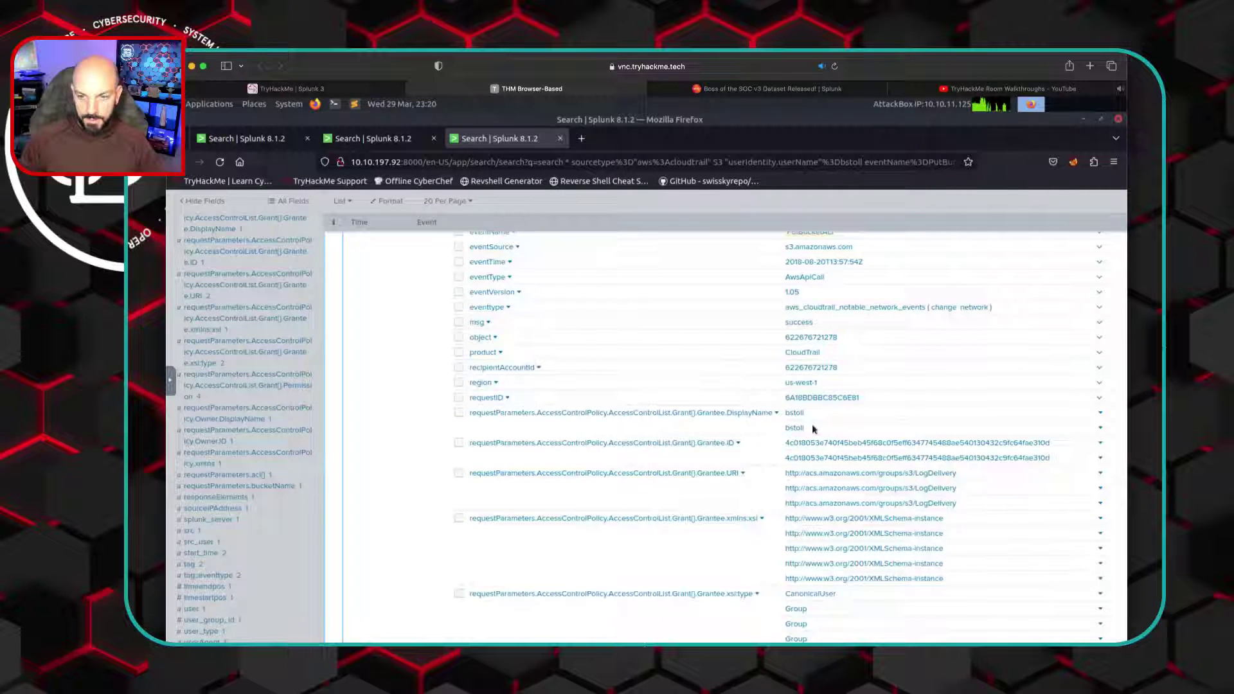
pyautogui.scroll(-4, 812, 423)
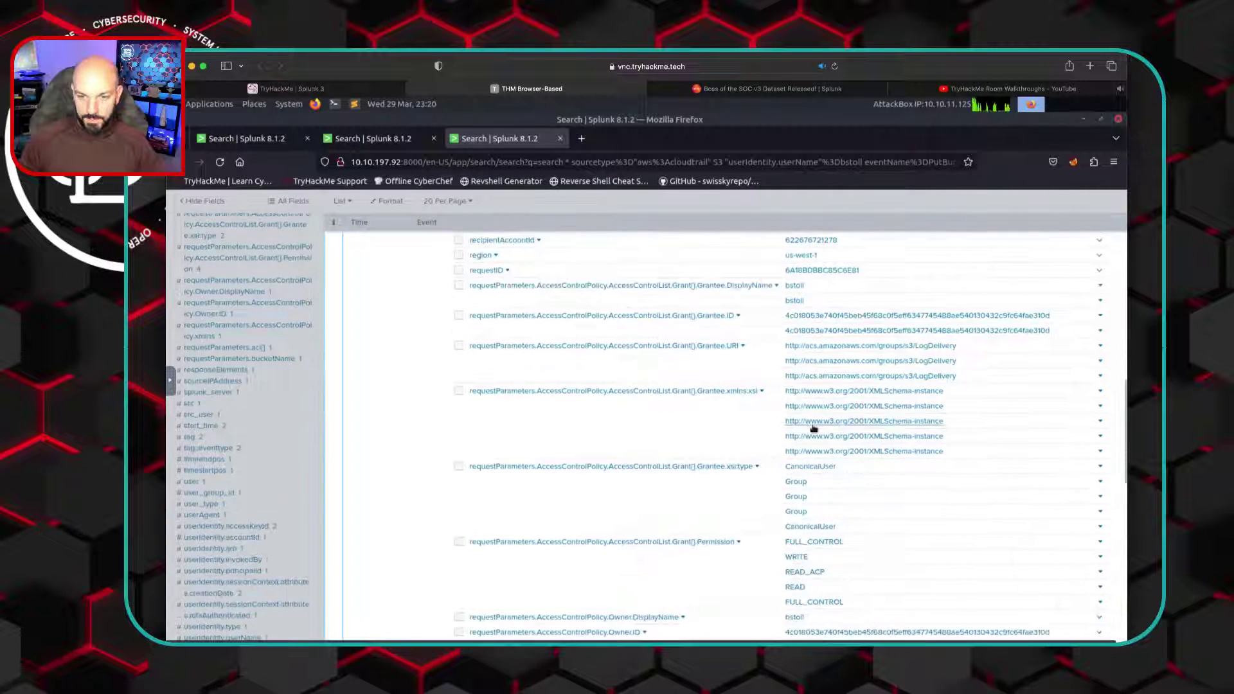
# Examine the access control grant fields of the 1:57:54 PM PutBucketAcl event, and collapse its details
pyautogui.scroll(-2, 813, 429)
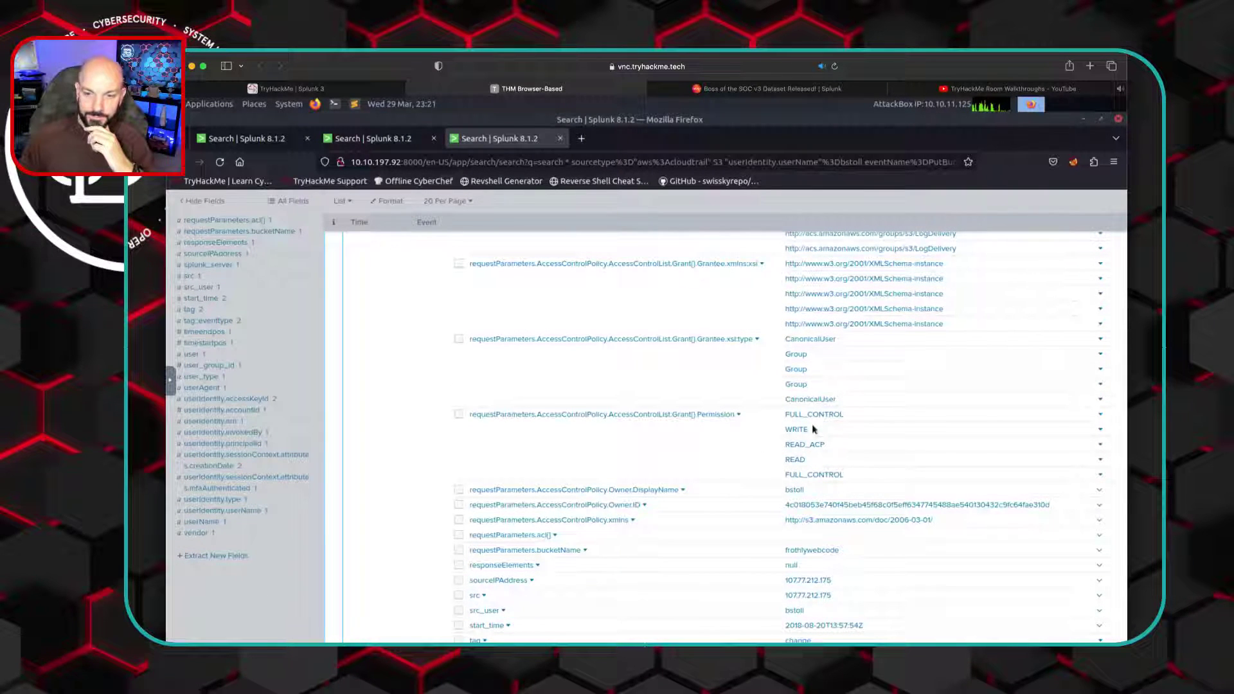
pyautogui.scroll(-4, 813, 429)
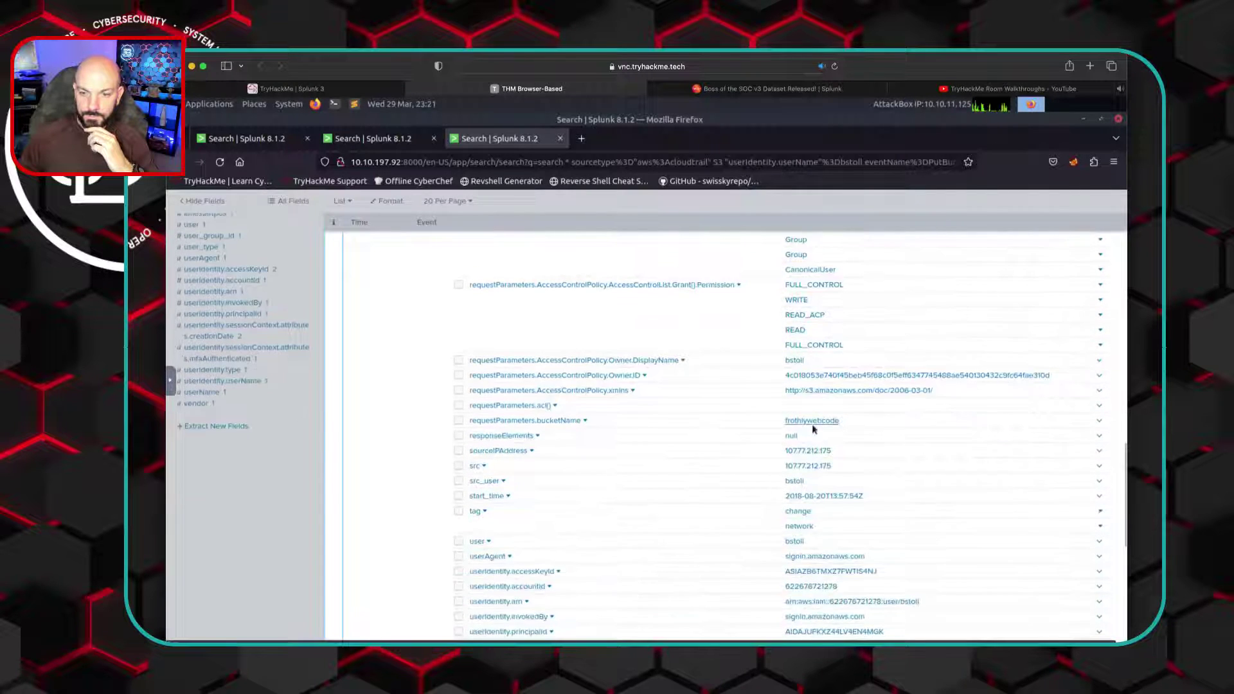
pyautogui.scroll(-4, 813, 429)
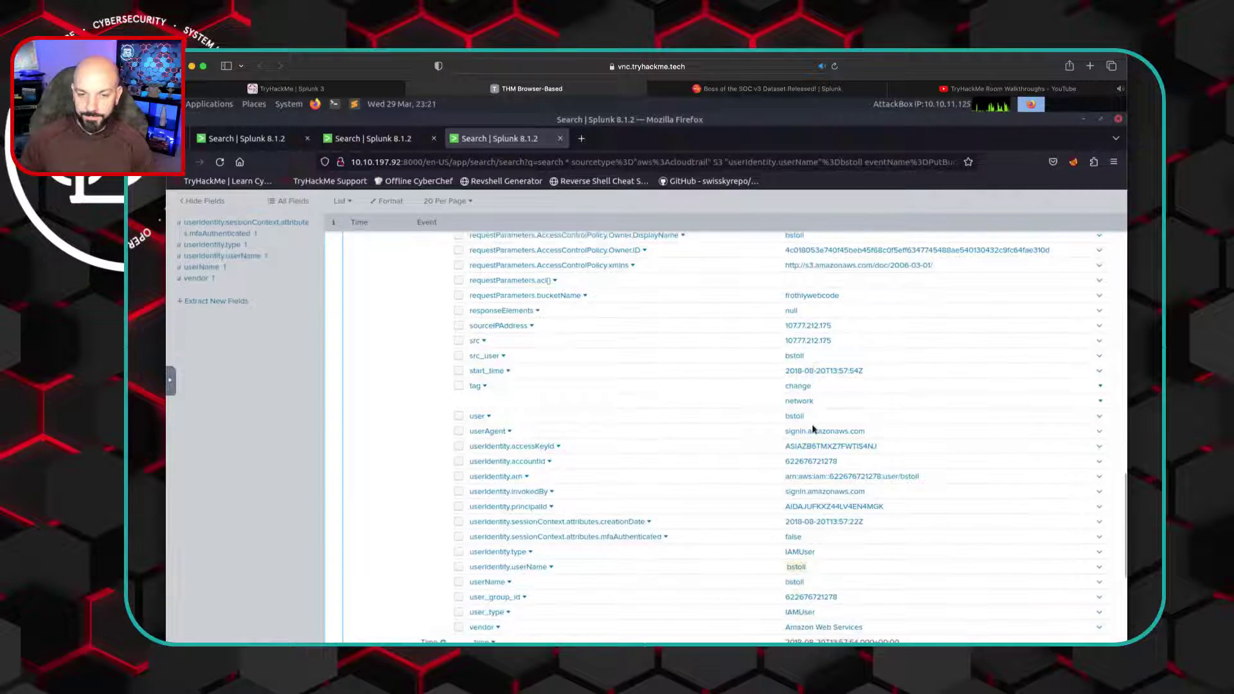
pyautogui.scroll(8, 808, 384)
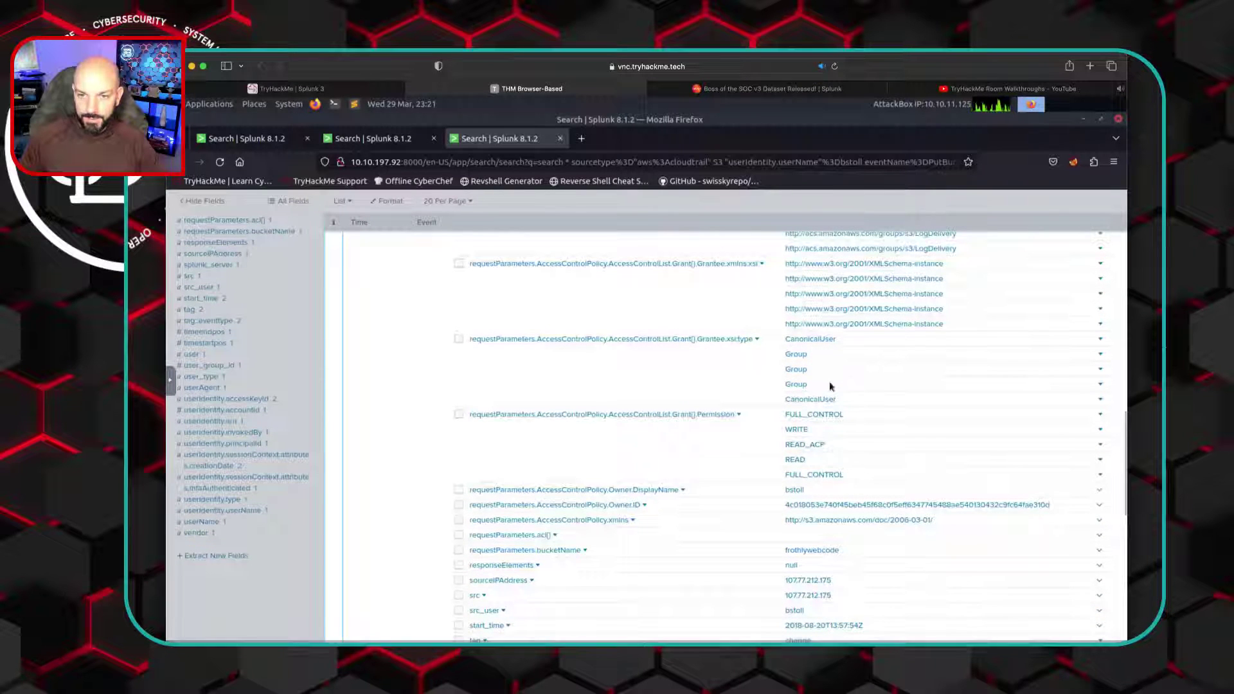
pyautogui.scroll(4, 832, 384)
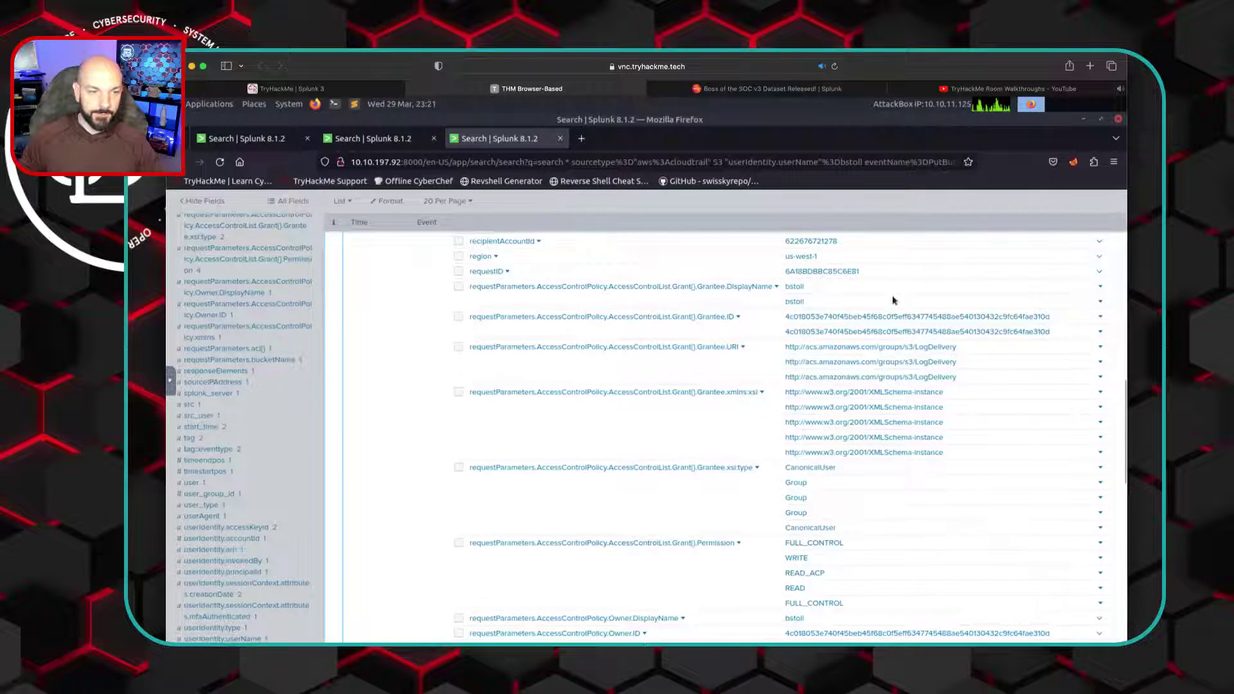
pyautogui.scroll(15, 893, 299)
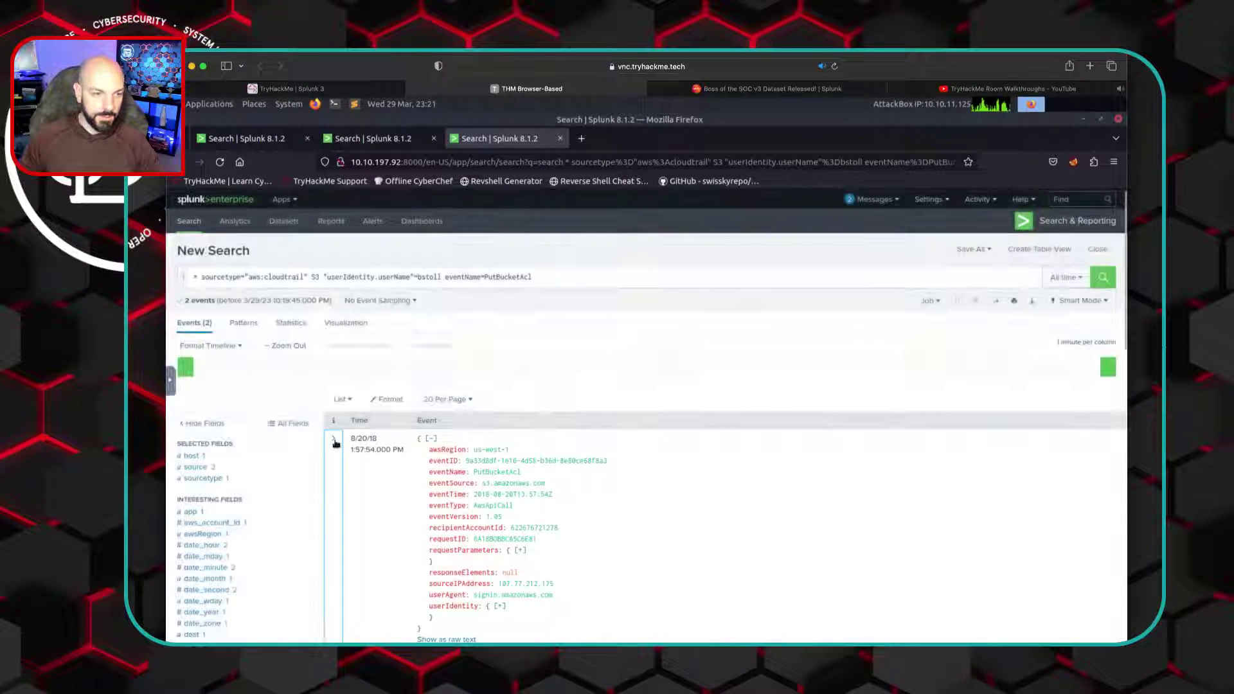
pyautogui.click(334, 441)
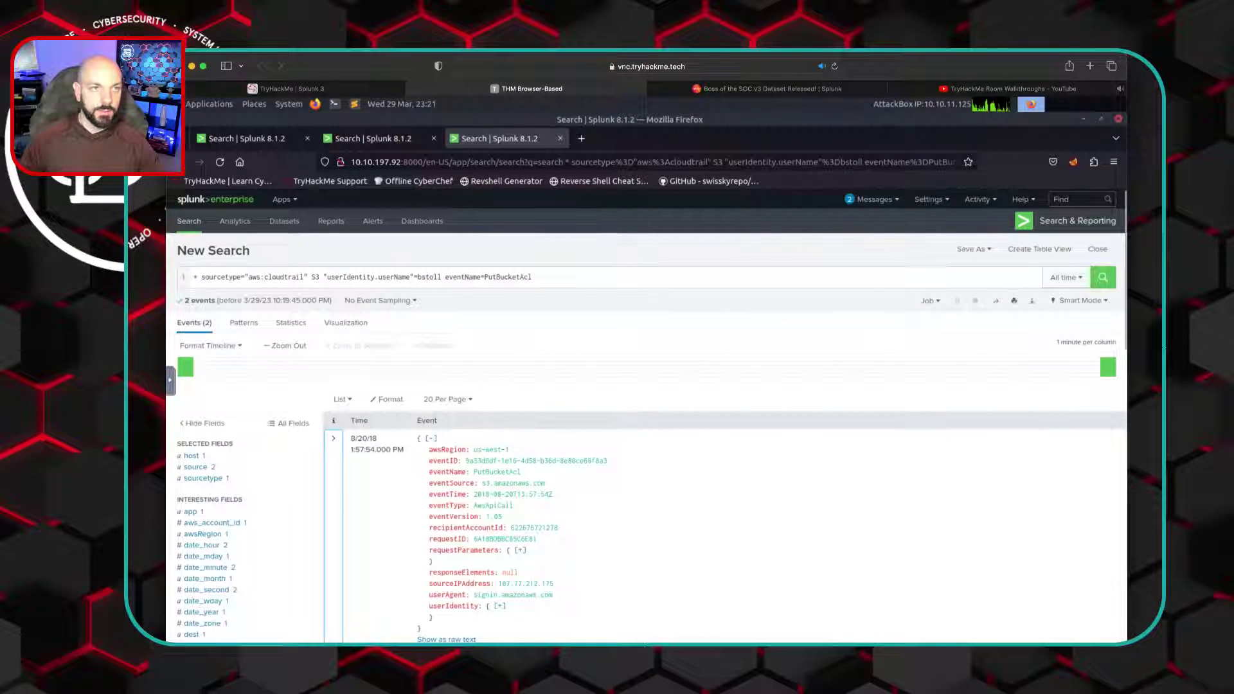
# Enlarge the remote desktop page by two zoom levels in the outer browser
pyautogui.click(165, 46)
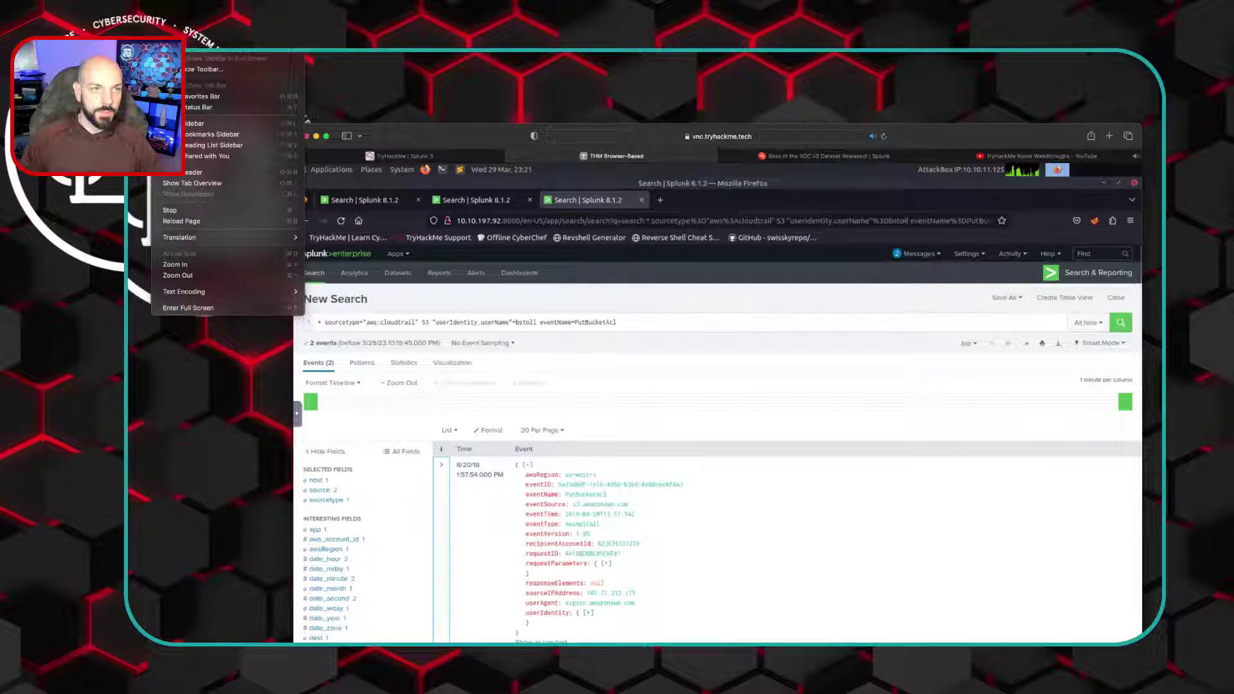
pyautogui.click(237, 268)
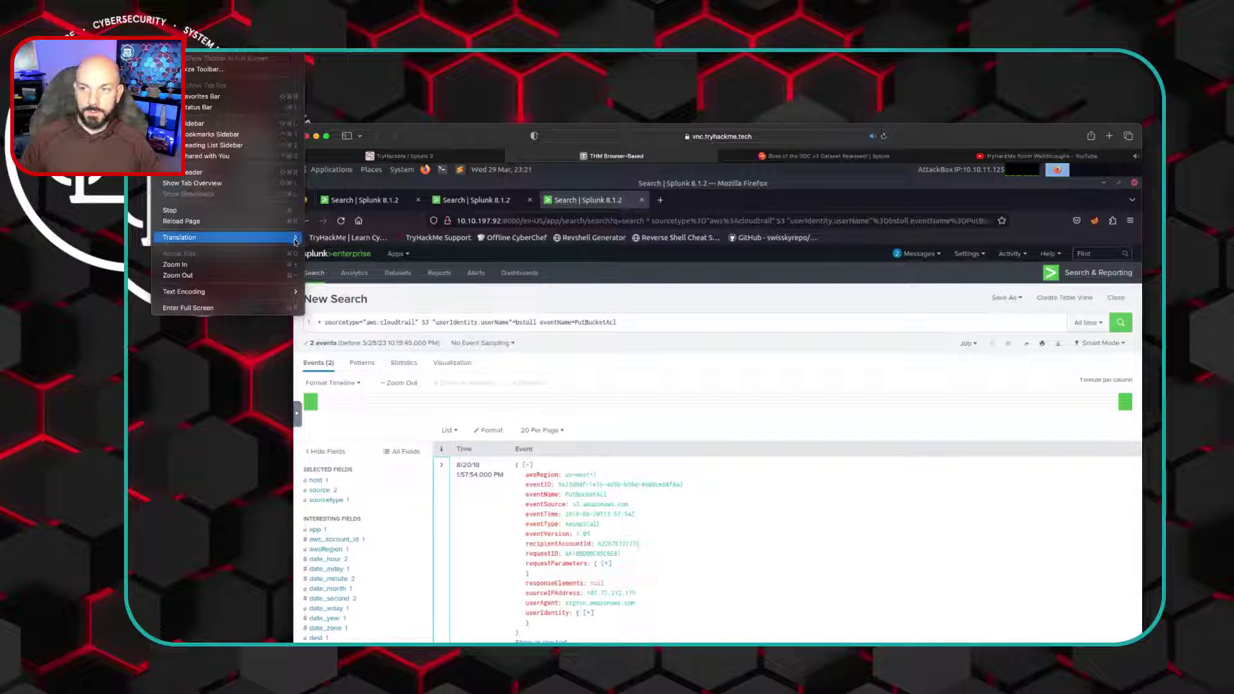
pyautogui.click(184, 264)
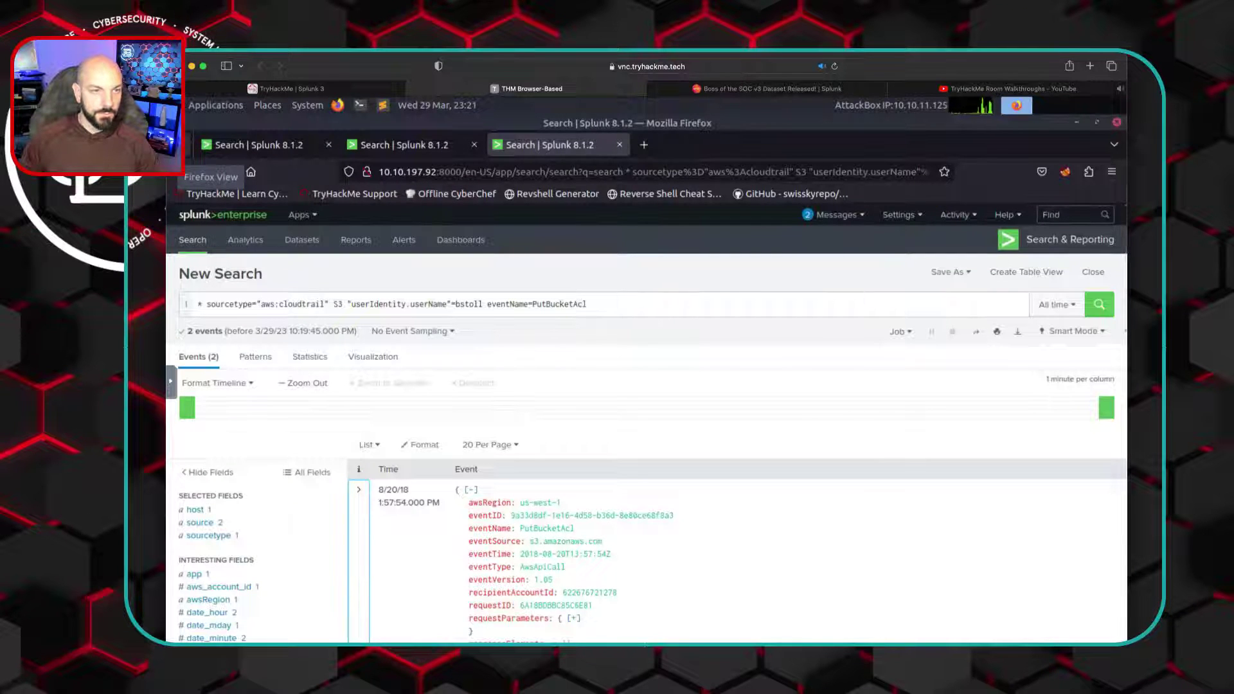
pyautogui.click(164, 47)
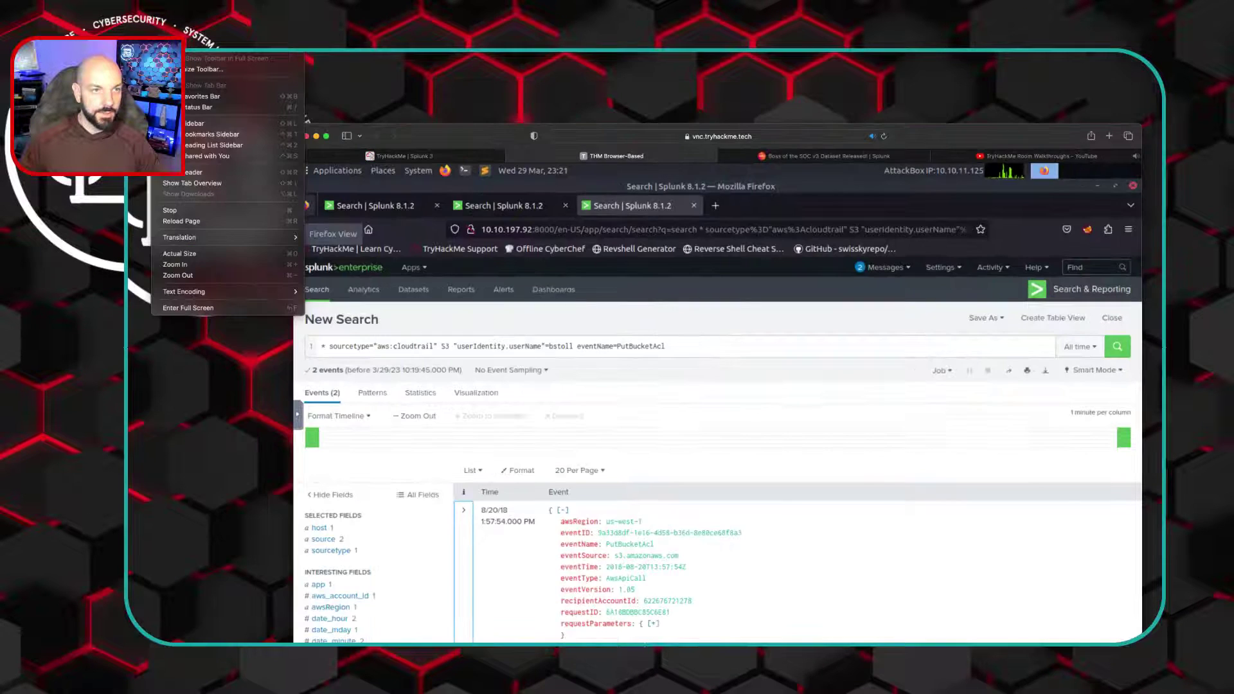
pyautogui.click(191, 266)
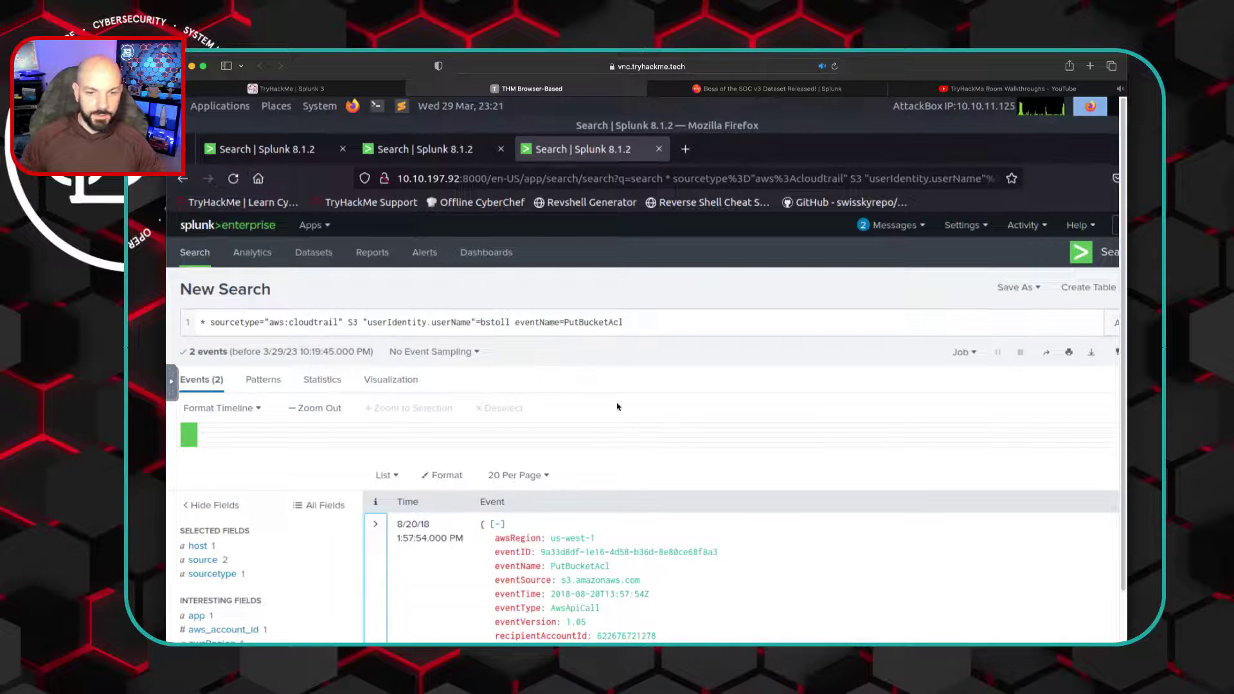
# Expand the 1:01:46 PM PutBucketAcl event, examine its grantee URI fields for public access, and collapse its details
pyautogui.scroll(-5, 723, 461)
pyautogui.scroll(-3, 686, 457)
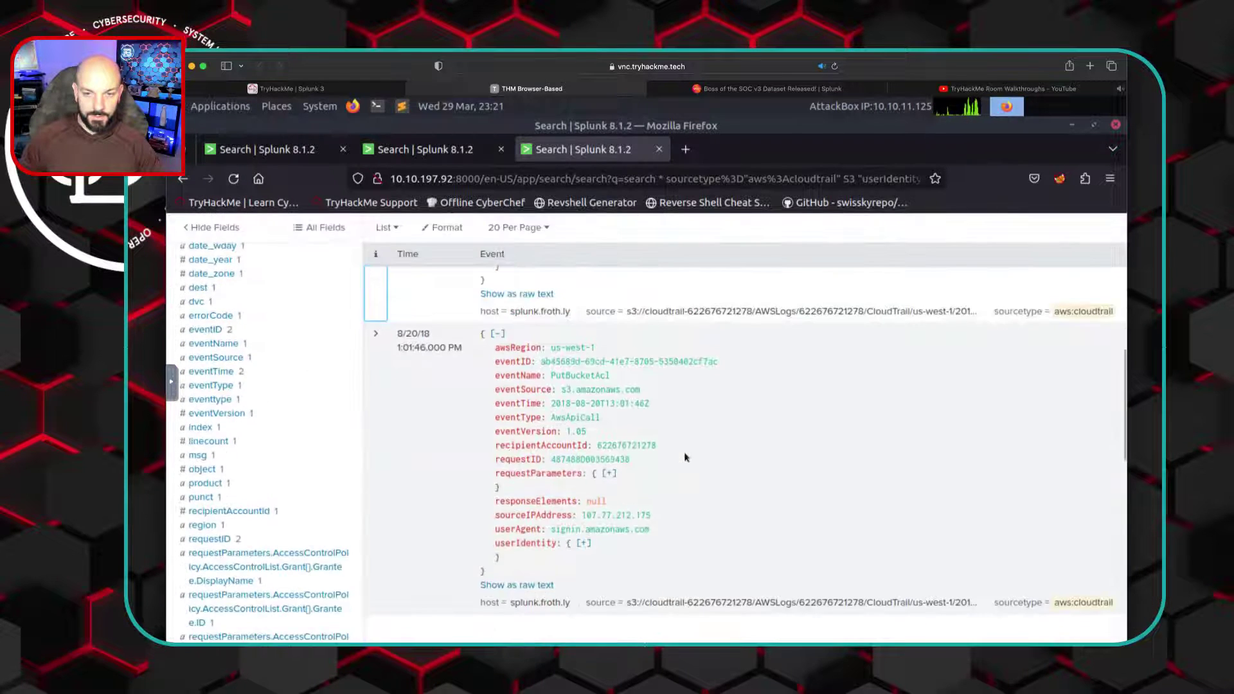
pyautogui.click(376, 334)
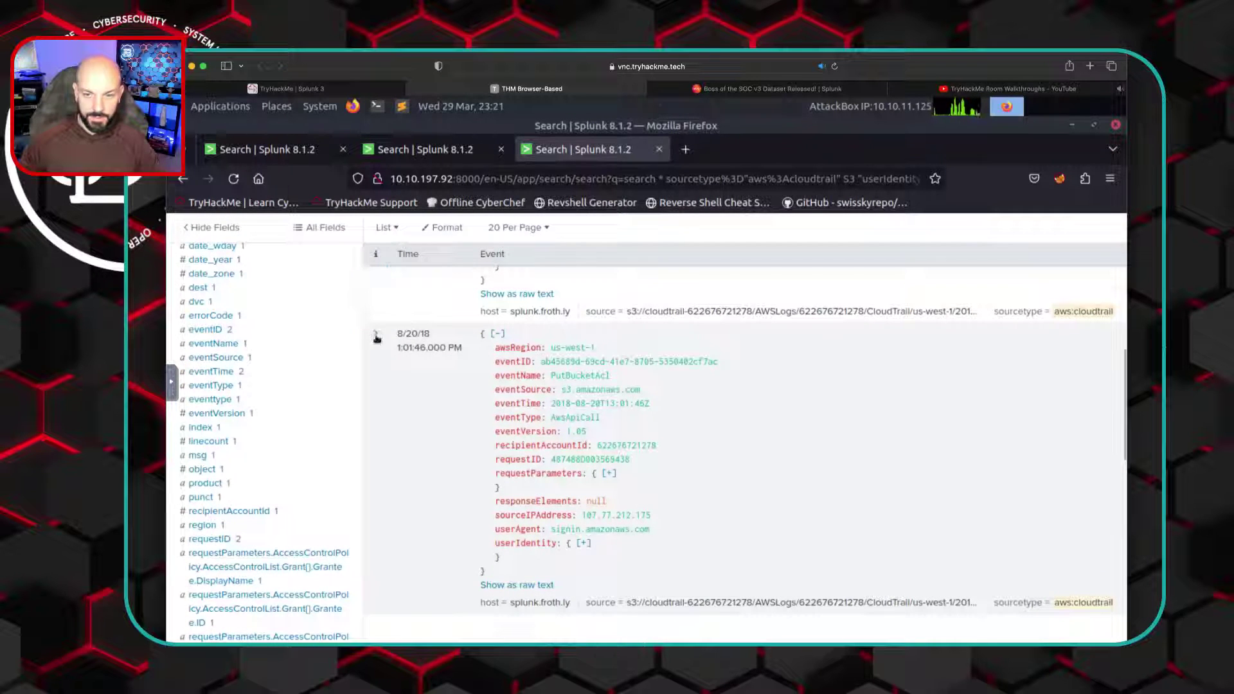
pyautogui.scroll(-5, 830, 436)
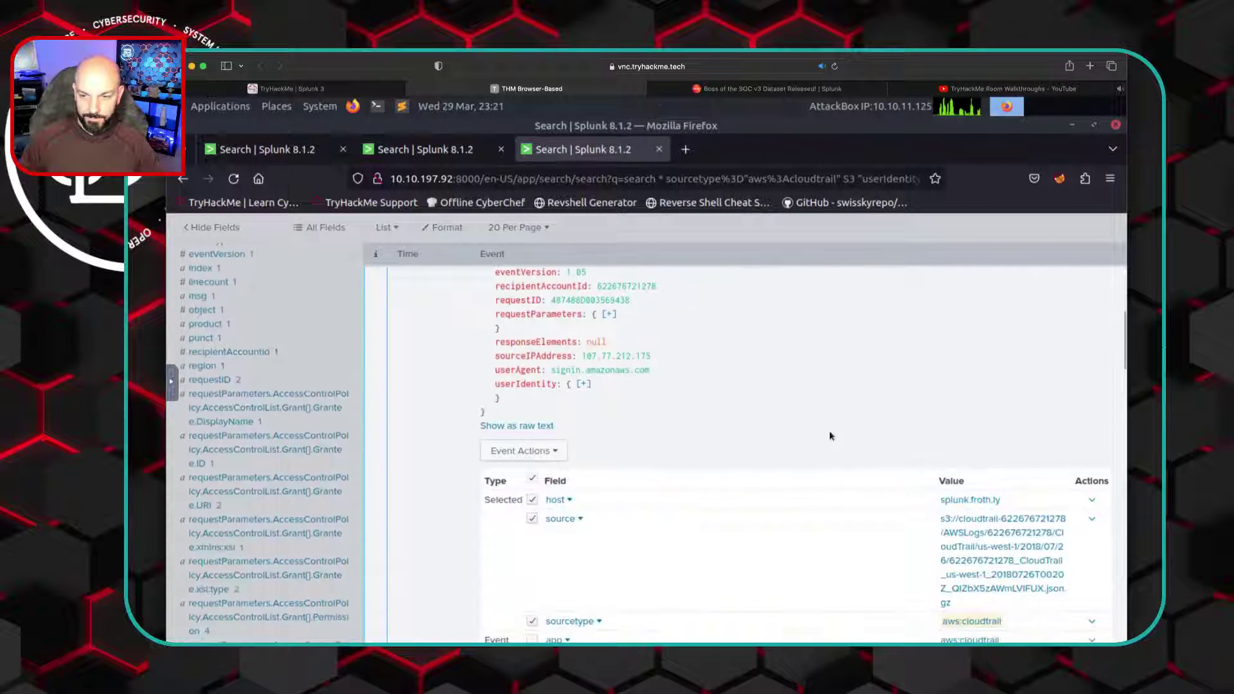
pyautogui.scroll(-5, 830, 435)
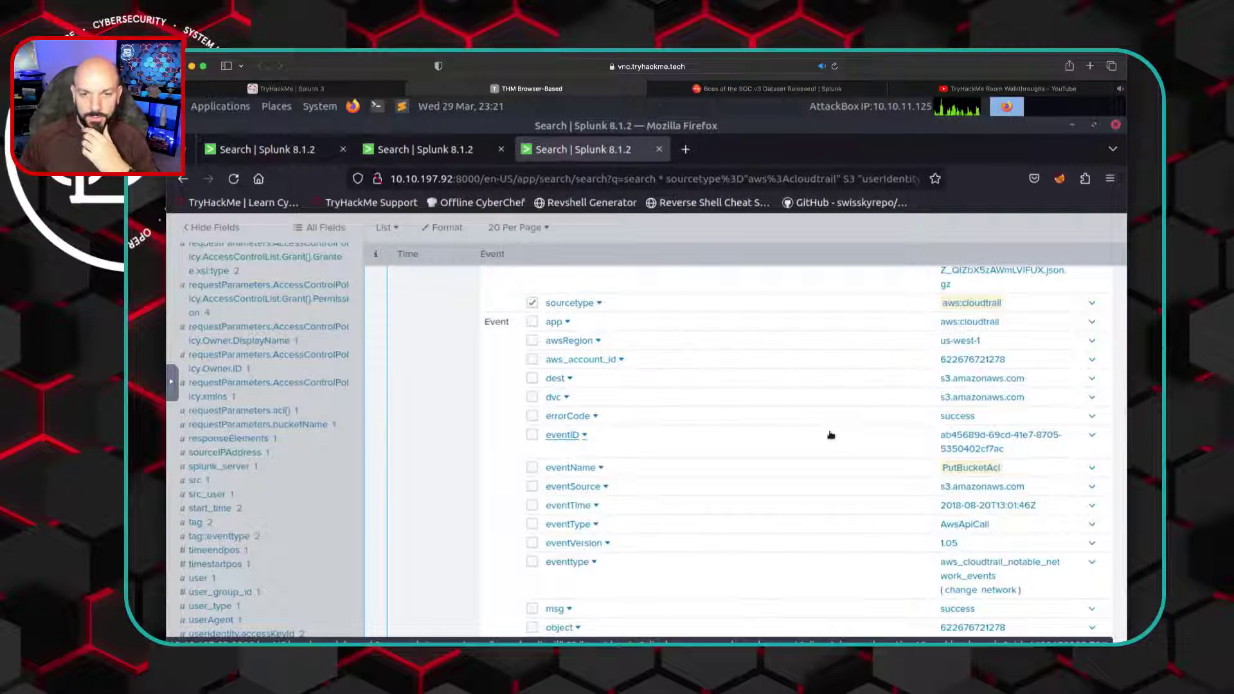
pyautogui.scroll(-3, 830, 435)
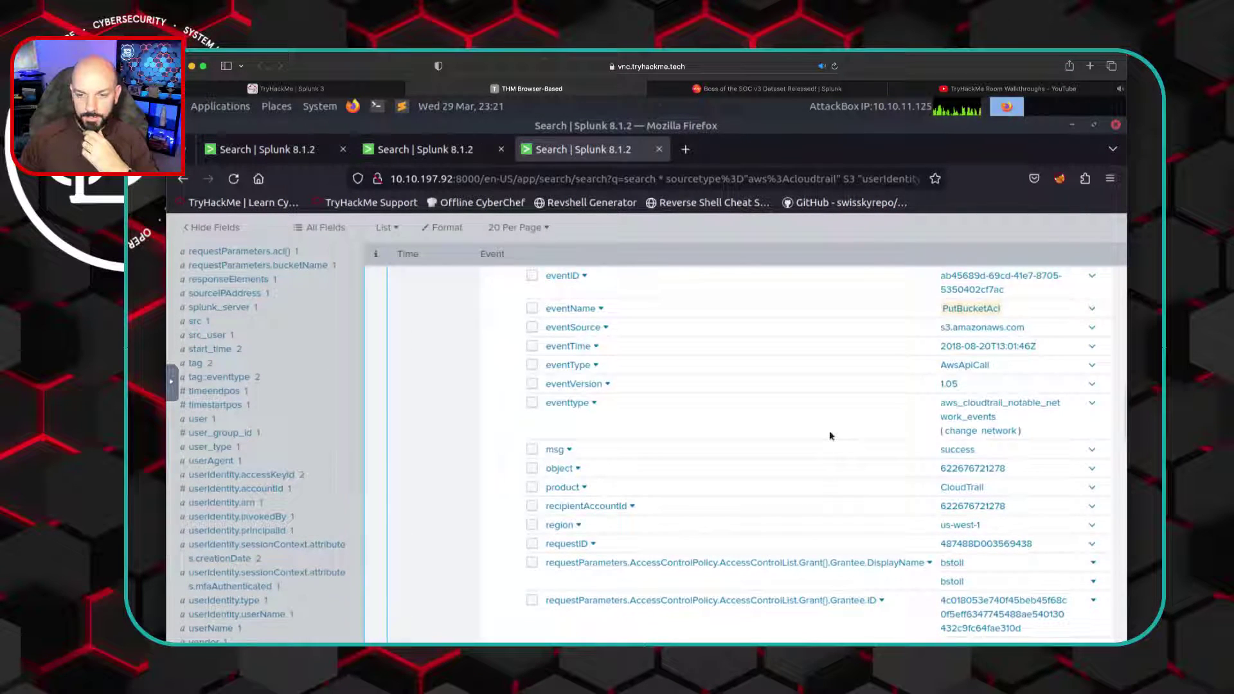
pyautogui.scroll(-3, 830, 435)
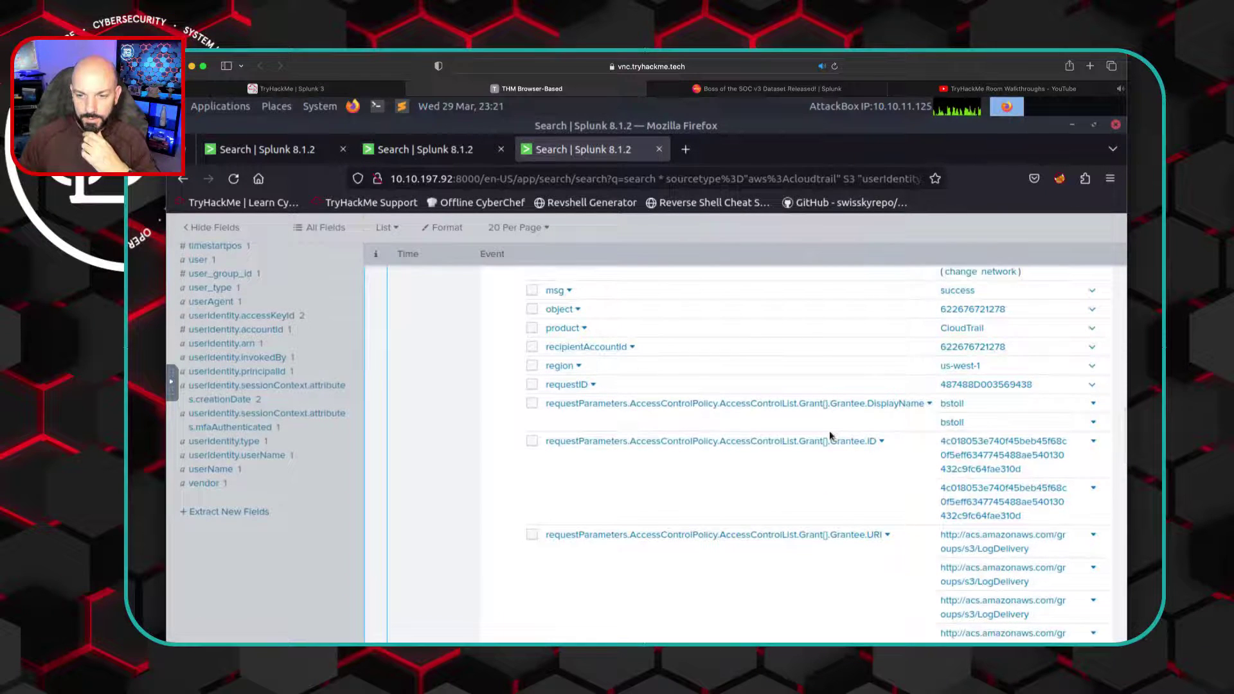
pyautogui.scroll(-3, 867, 506)
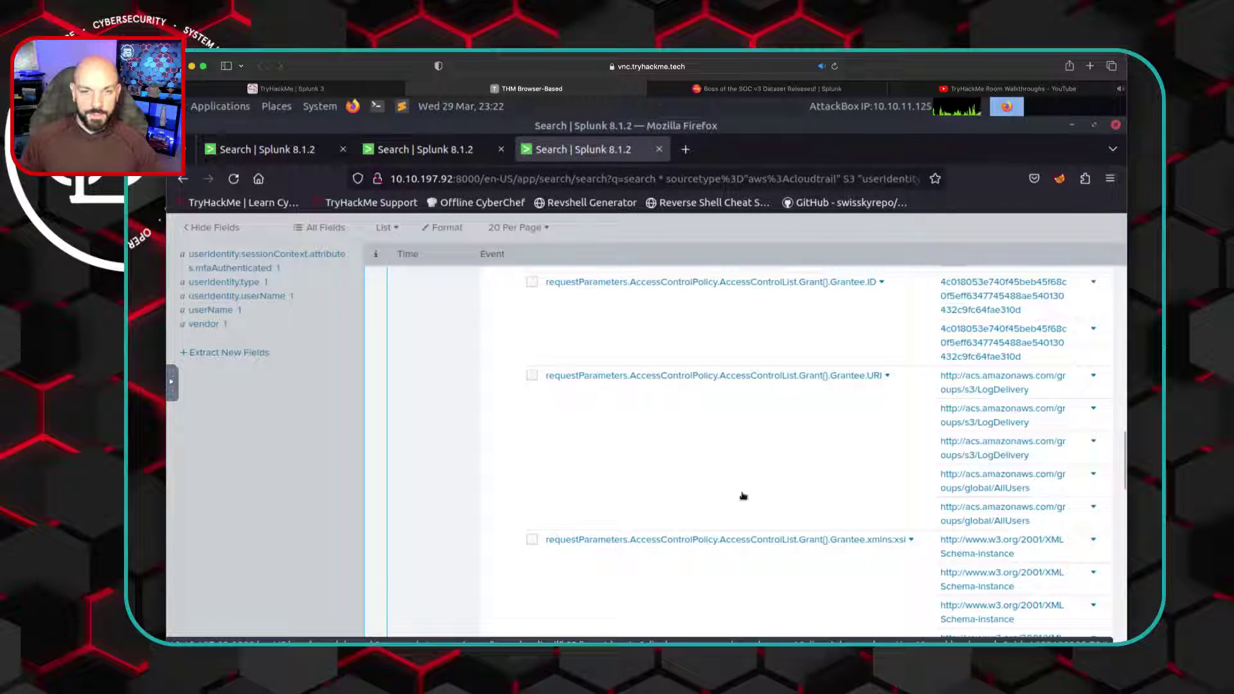
pyautogui.scroll(15, 740, 495)
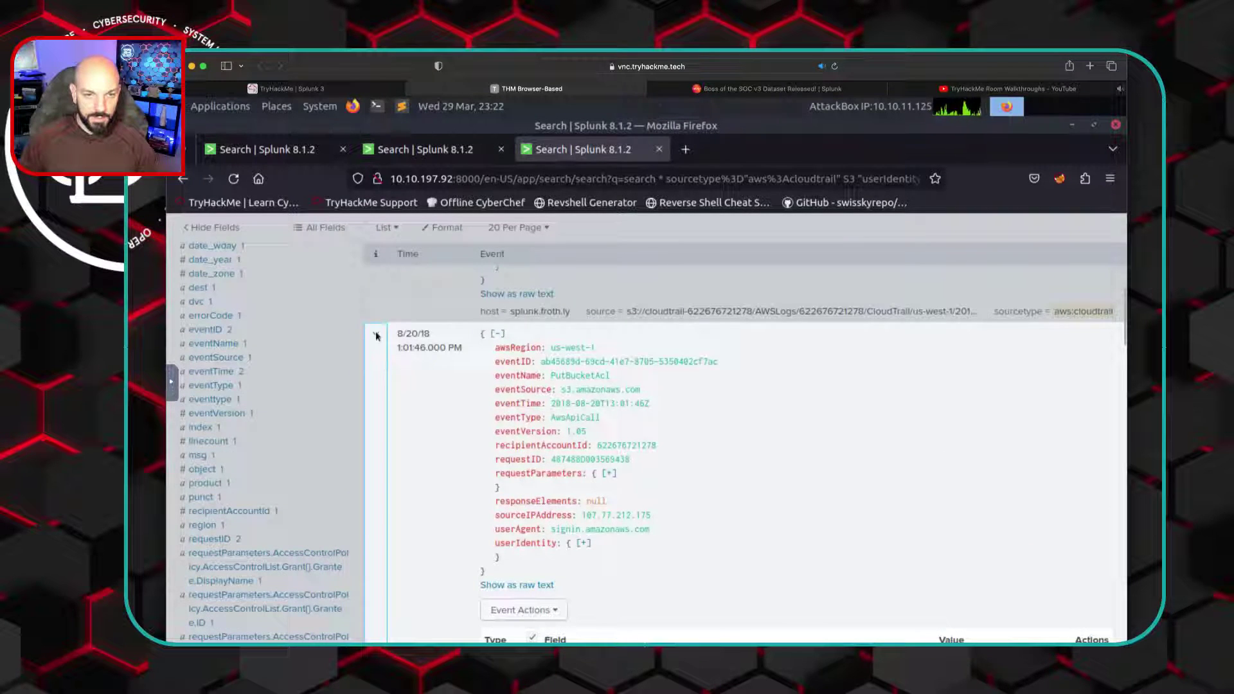
pyautogui.click(376, 335)
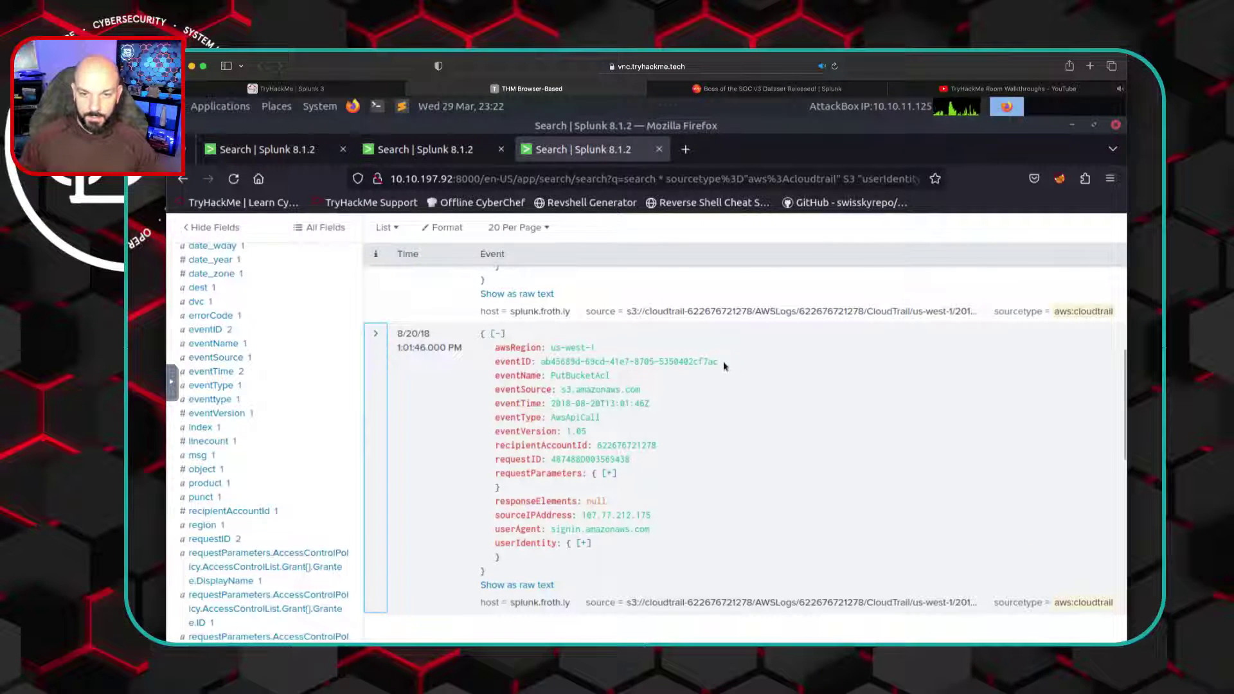
# Copy the 1:01:46 PM event's eventID and transfer it to the local clipboard through the remote desktop's shared clipboard
pyautogui.moveTo(718, 363); pyautogui.dragTo(541, 358)
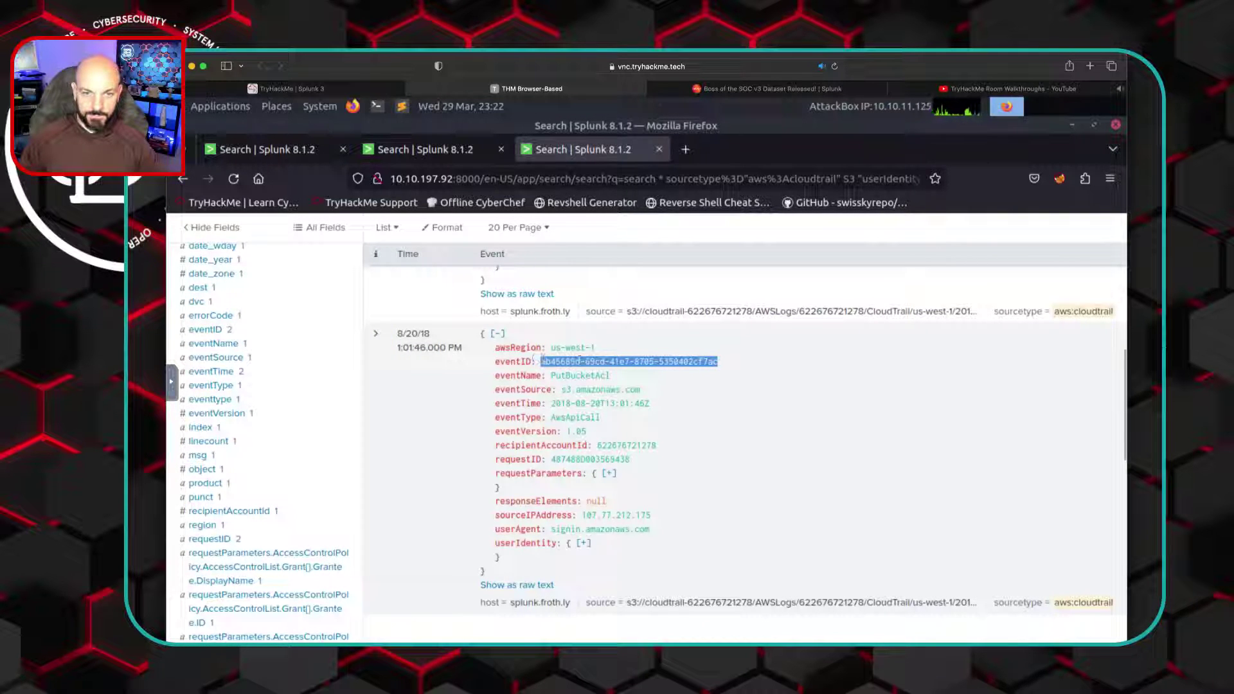
pyautogui.rightClick(580, 360)
pyautogui.click(625, 375)
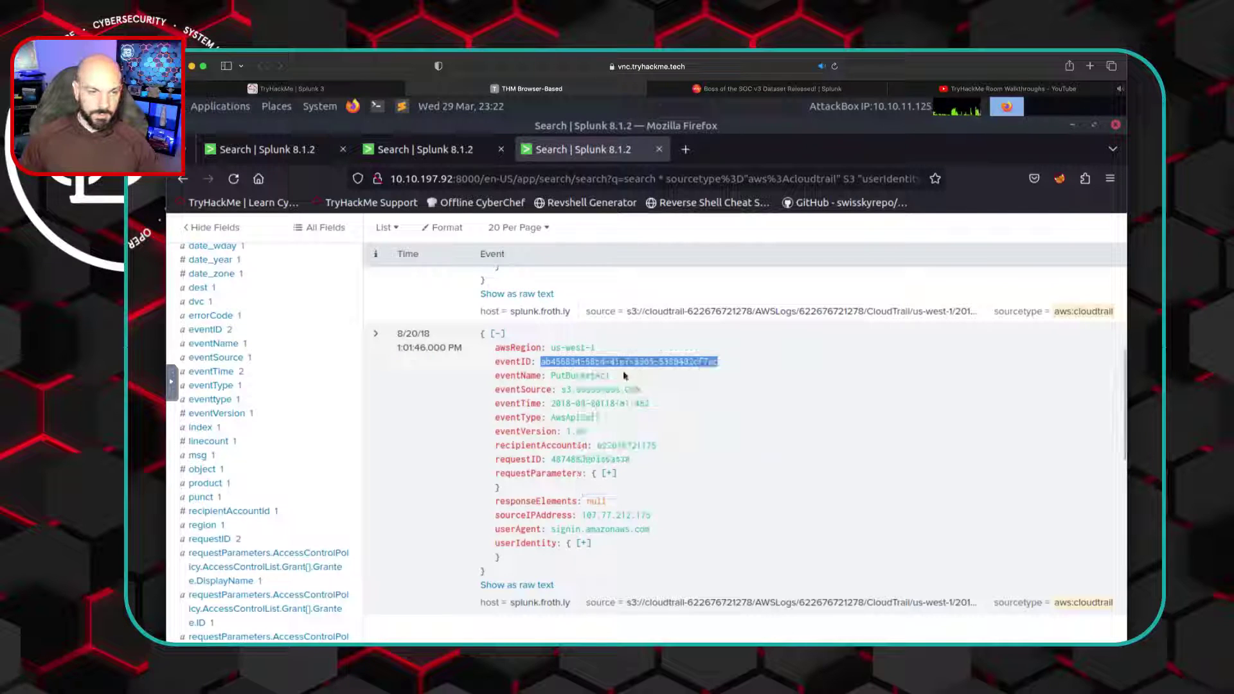
pyautogui.click(168, 384)
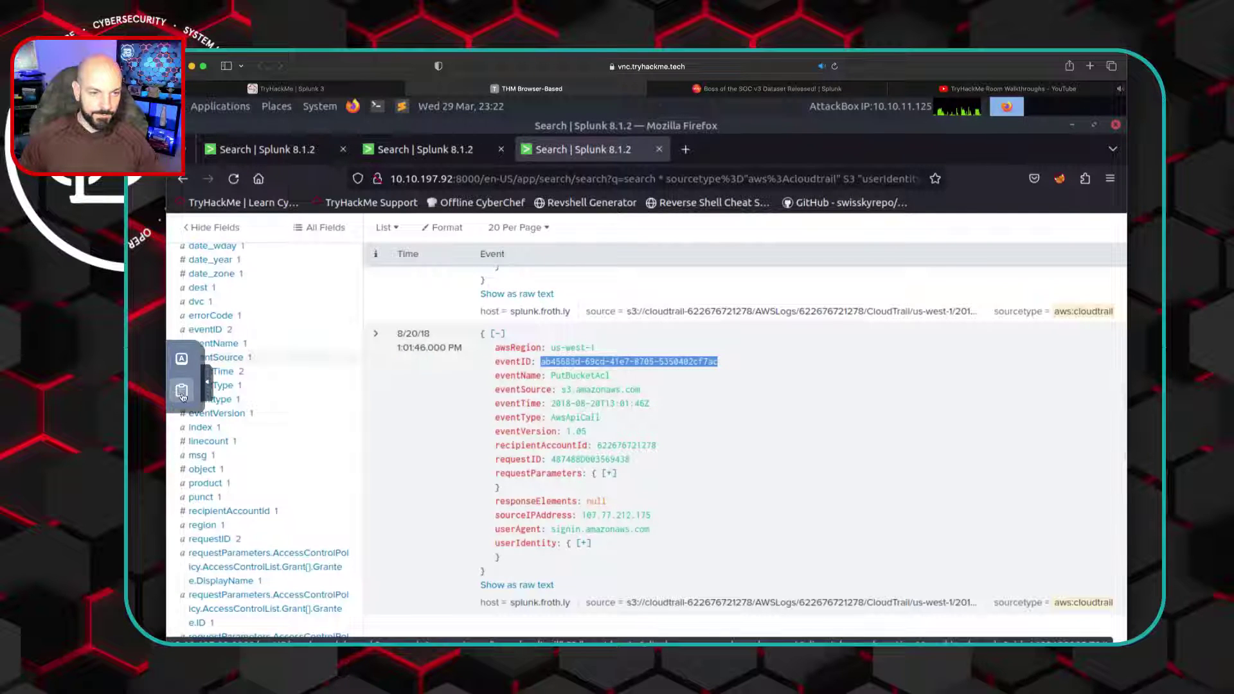
pyautogui.click(182, 391)
pyautogui.moveTo(396, 364); pyautogui.dragTo(236, 364)
pyautogui.rightClick(252, 362)
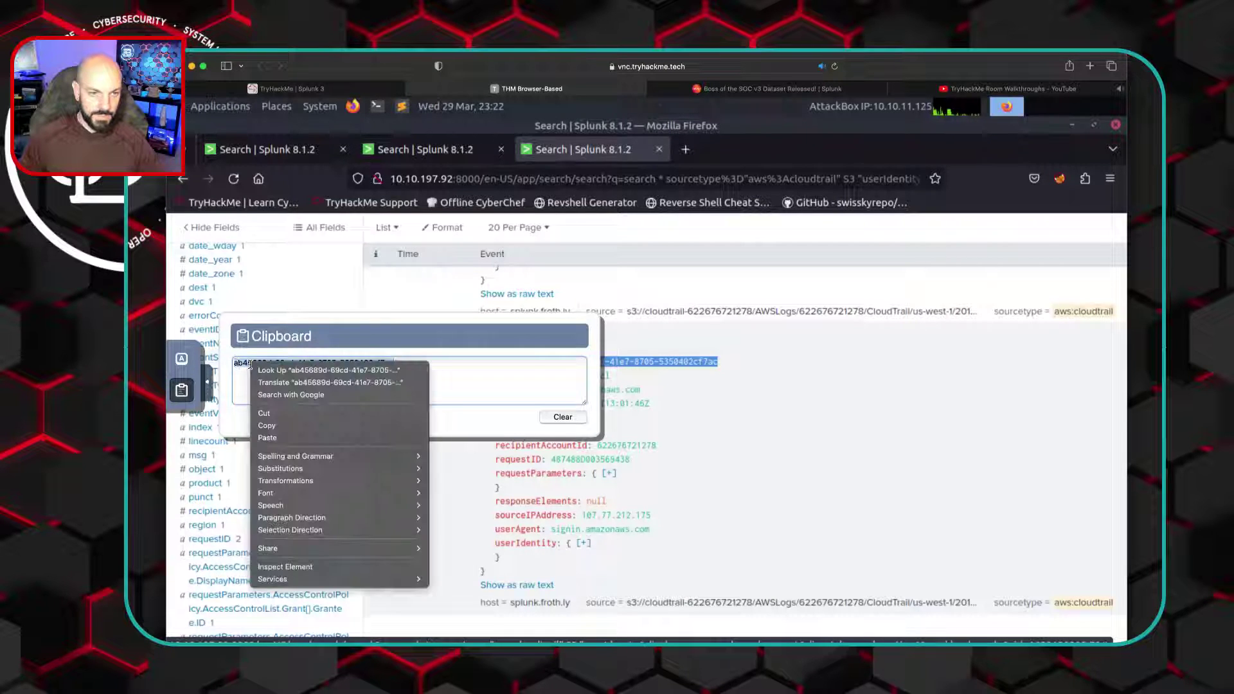
pyautogui.click(286, 426)
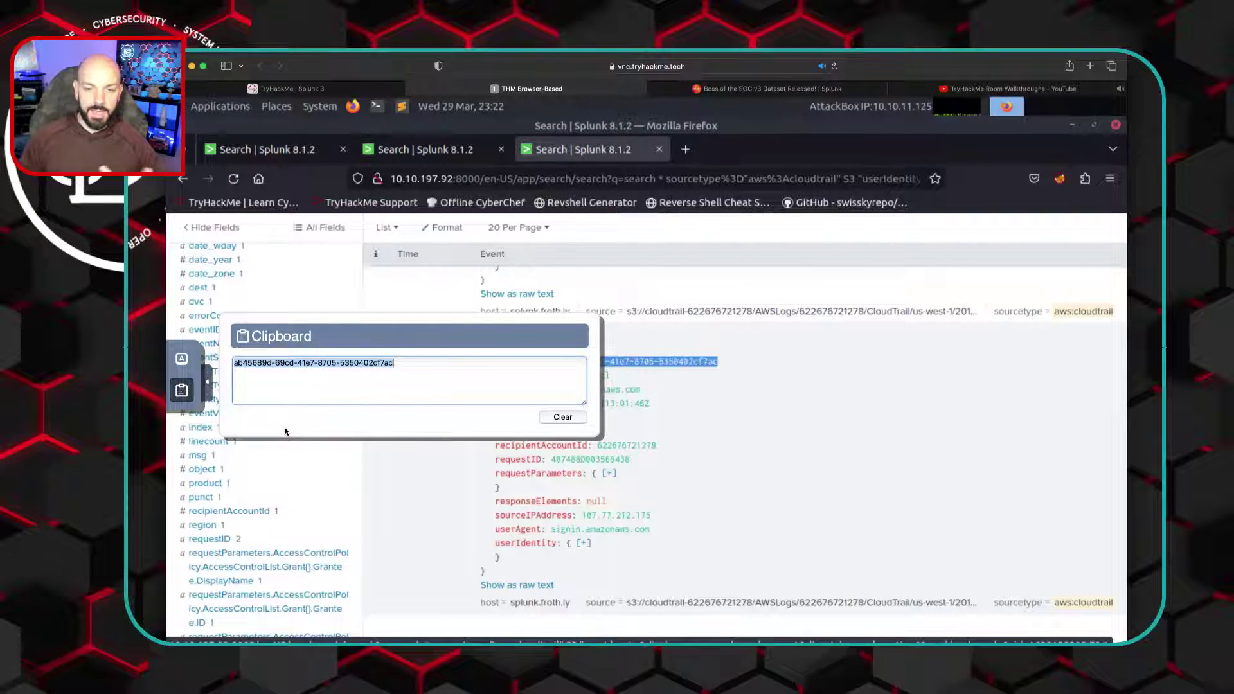
pyautogui.click(304, 91)
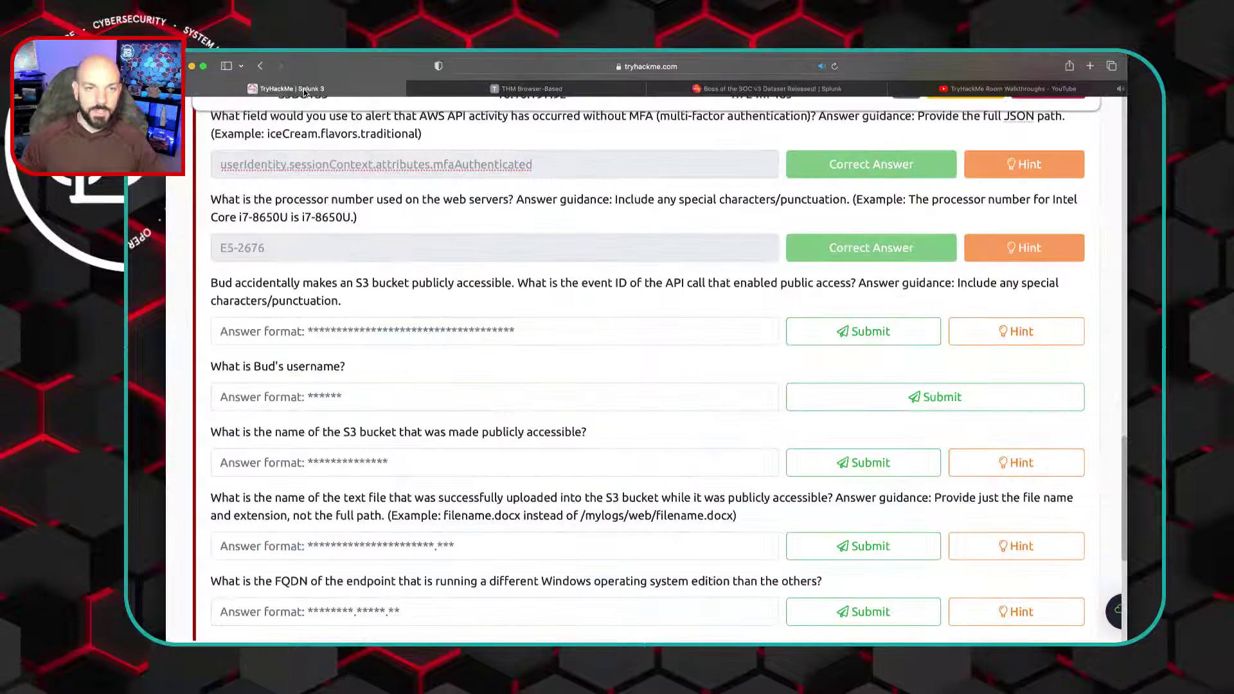
pyautogui.click(379, 328)
pyautogui.press('super+v')
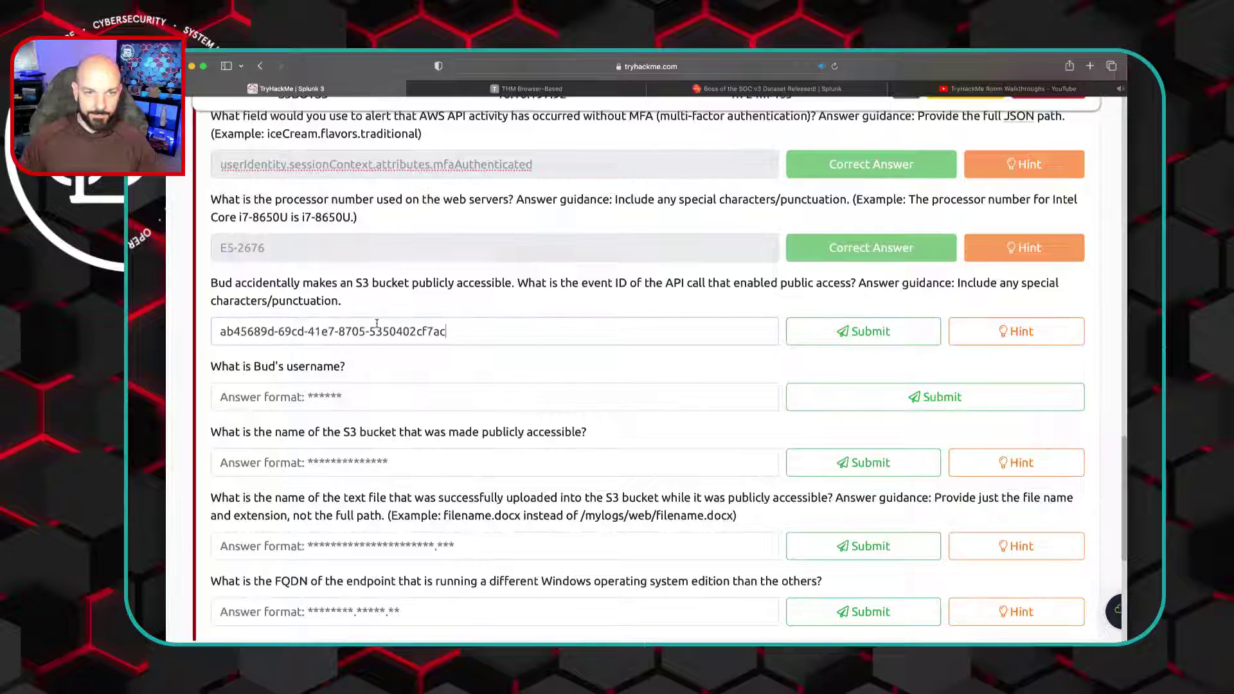
pyautogui.click(835, 333)
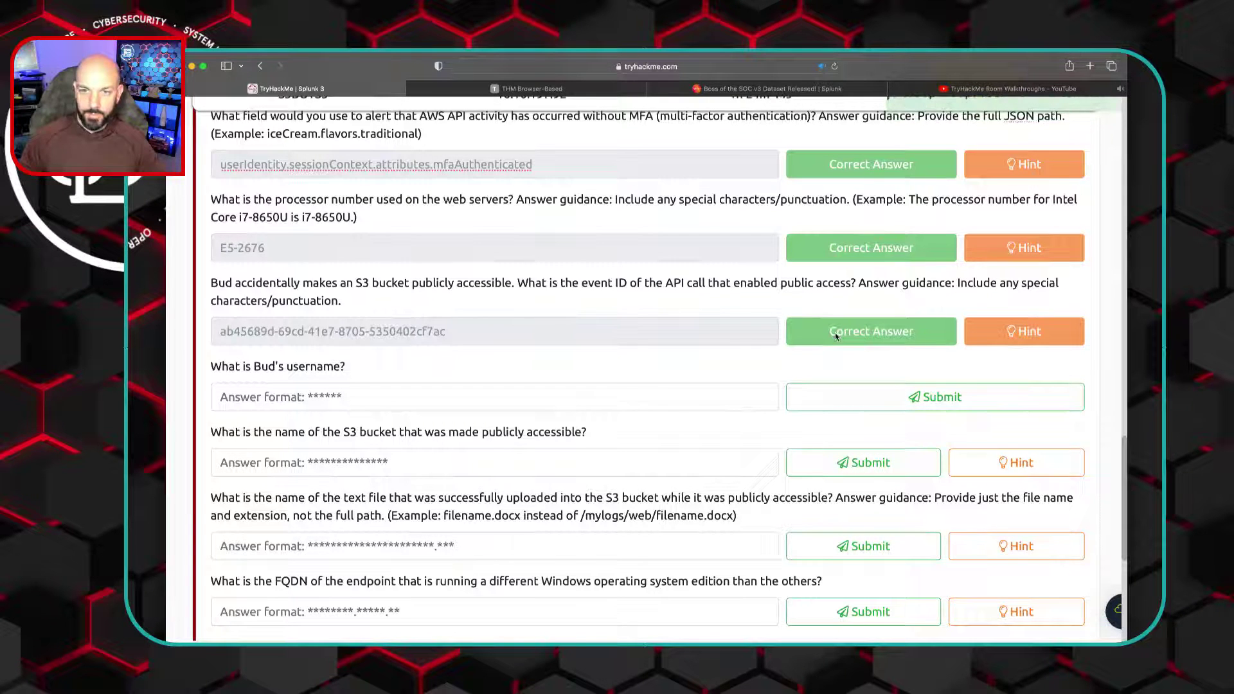
# Read the hint for the question about the public-access API call's event ID, and close it
pyautogui.click(1030, 332)
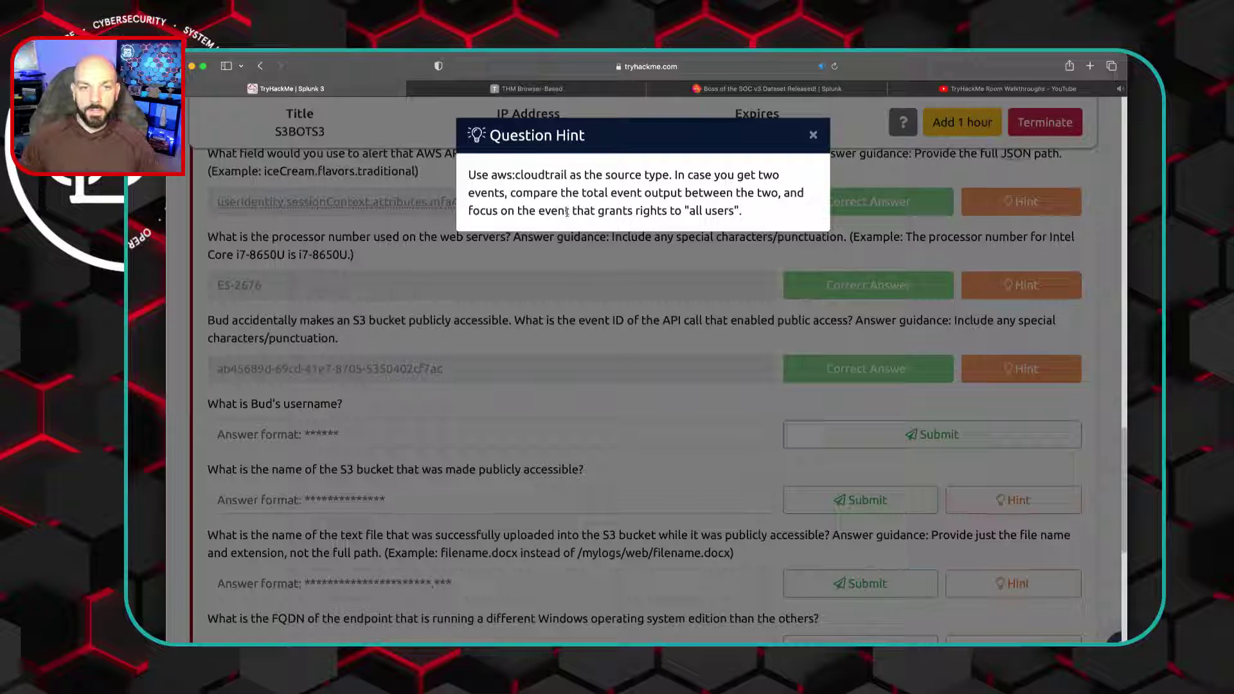
pyautogui.doubleClick(699, 211)
pyautogui.click(811, 137)
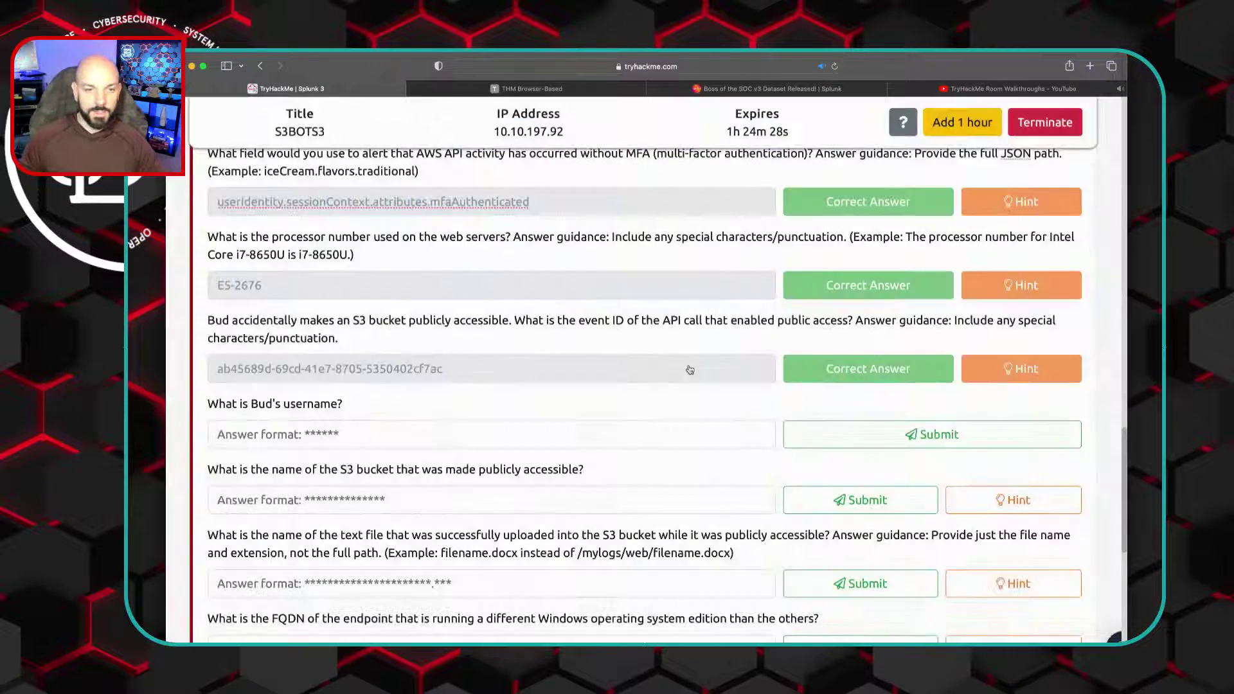
# Read the room's guidance for Questions 4-6, Question 7 and Question 8 above the answer section
pyautogui.scroll(15, 678, 384)
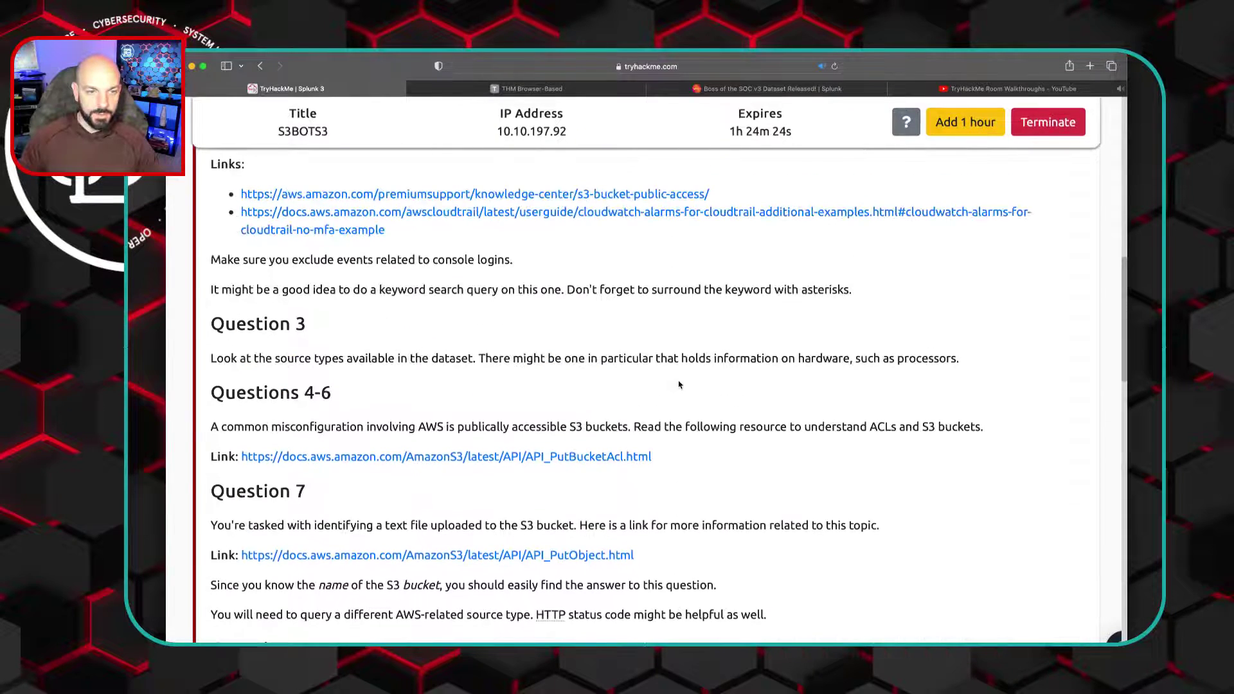
pyautogui.scroll(-2, 679, 384)
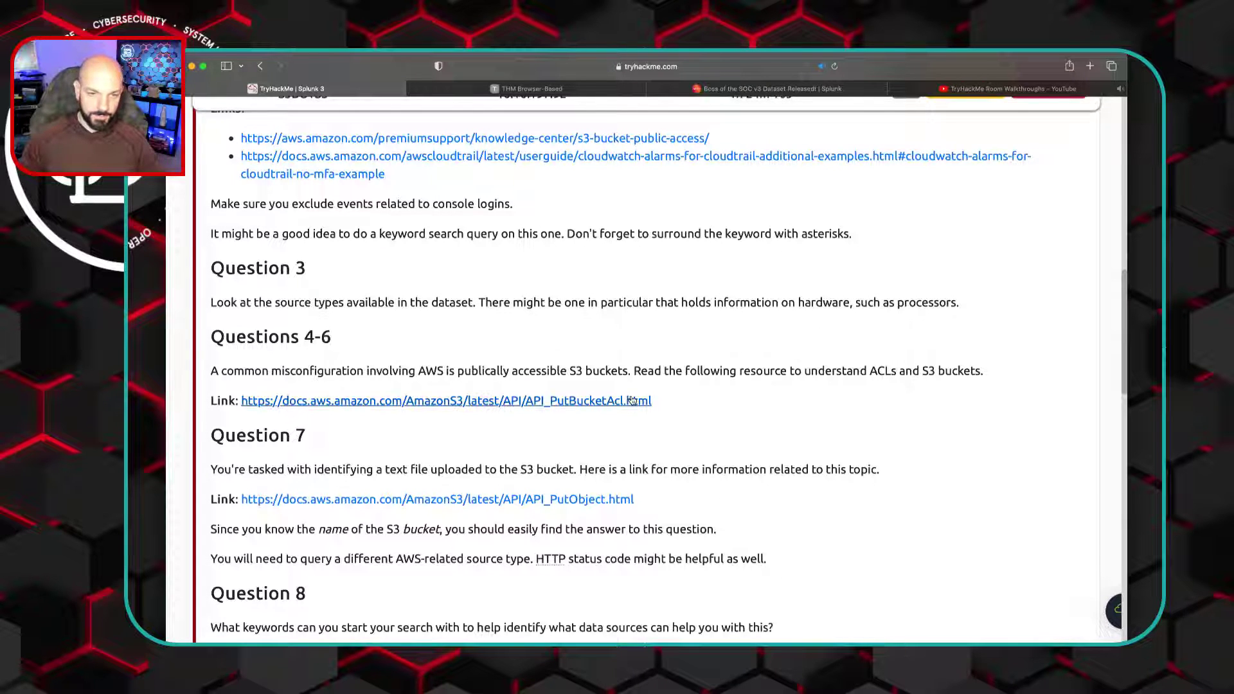
pyautogui.scroll(-1, 766, 450)
pyautogui.scroll(-1, 765, 450)
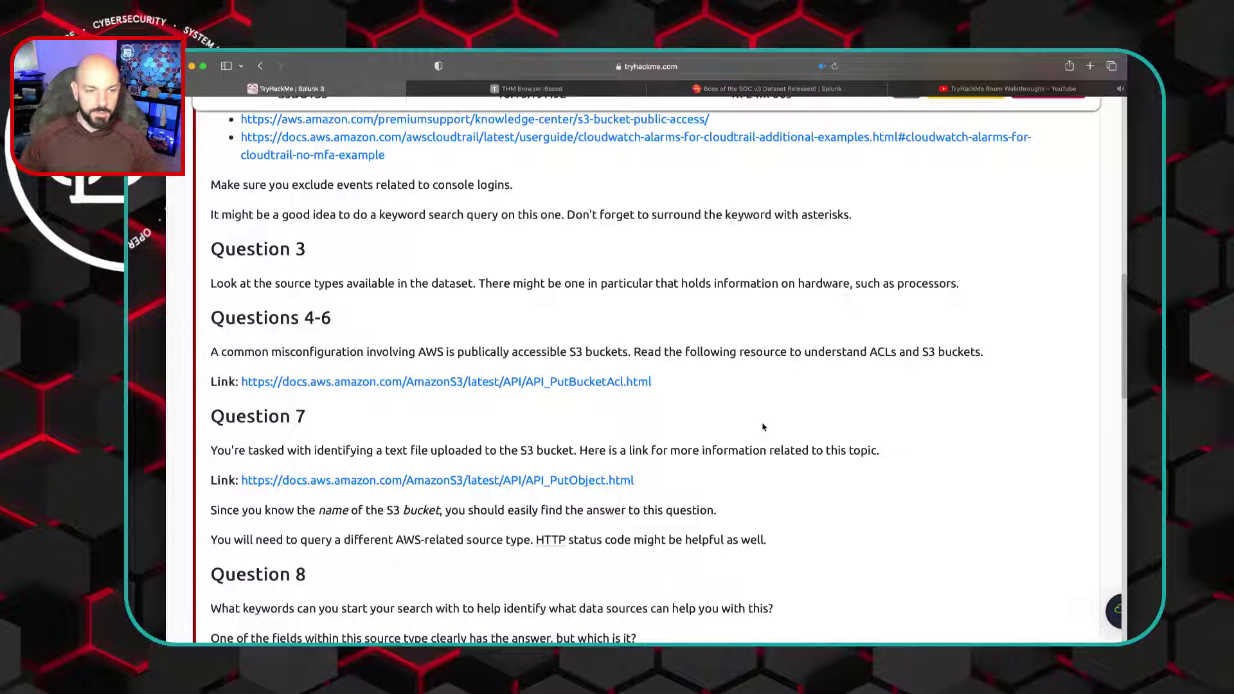
pyautogui.scroll(-1, 762, 426)
pyautogui.scroll(-3, 763, 426)
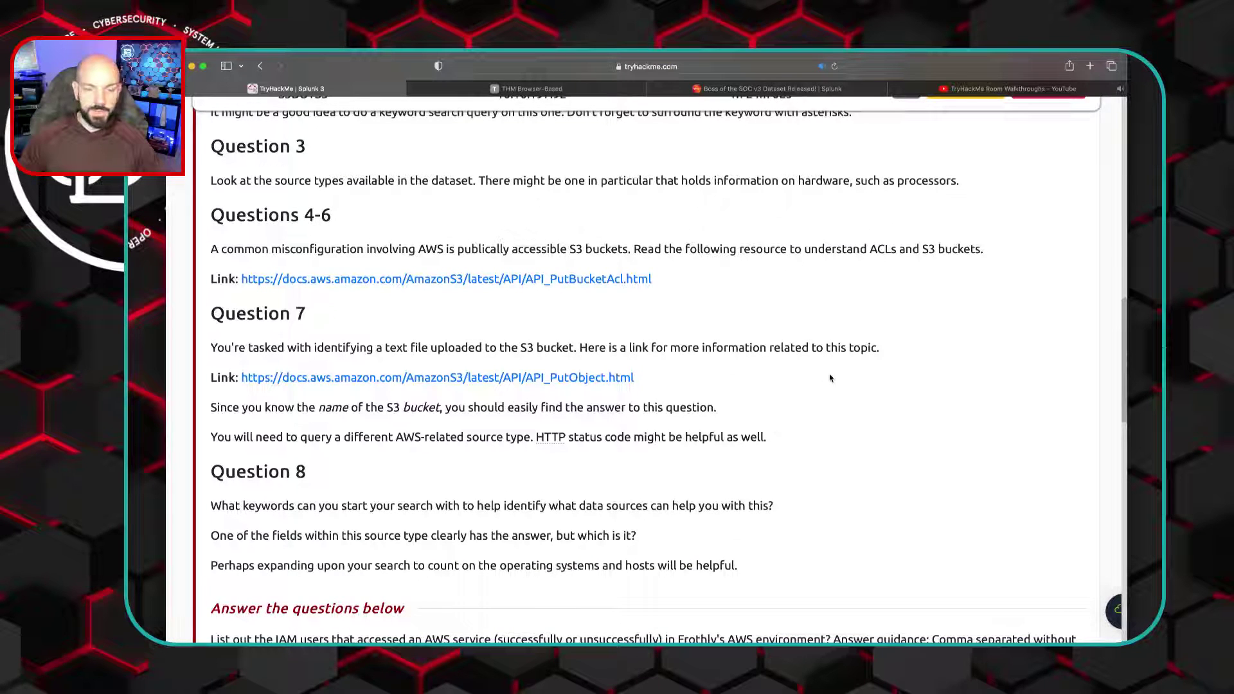
# Switch to YouTube and browse the TryHackMe Room Walkthroughs playlist
pyautogui.click(994, 90)
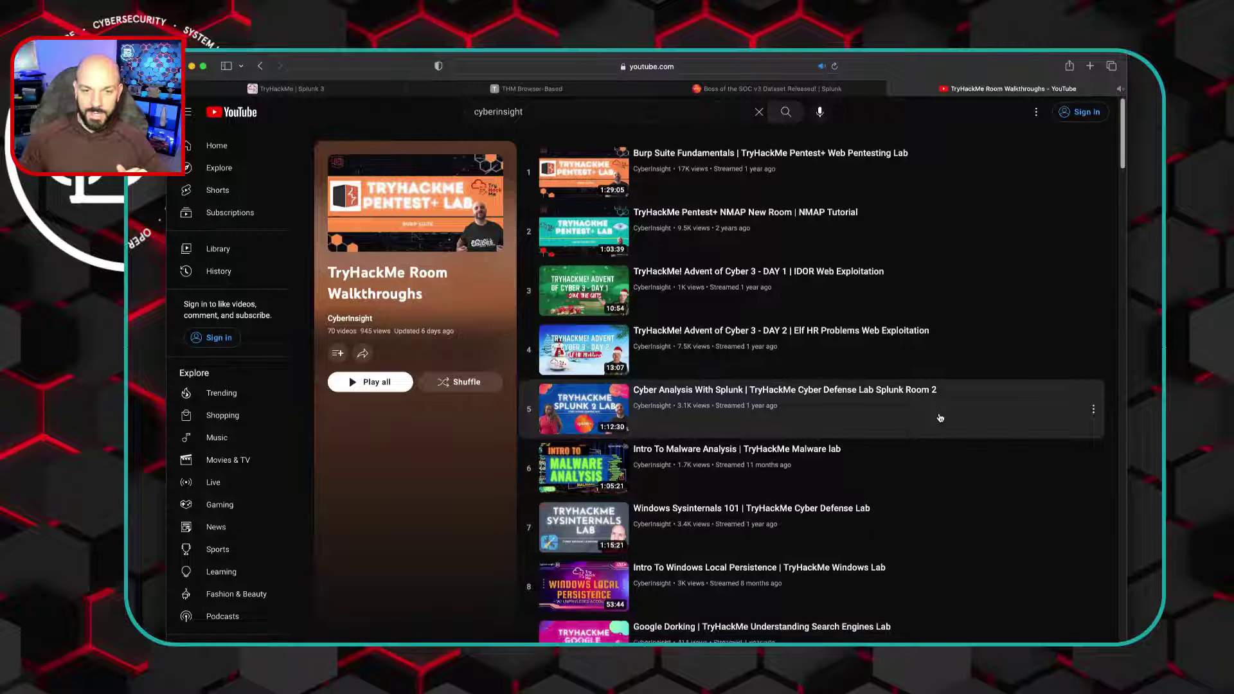
pyautogui.scroll(-5, 939, 418)
pyautogui.scroll(5, 940, 418)
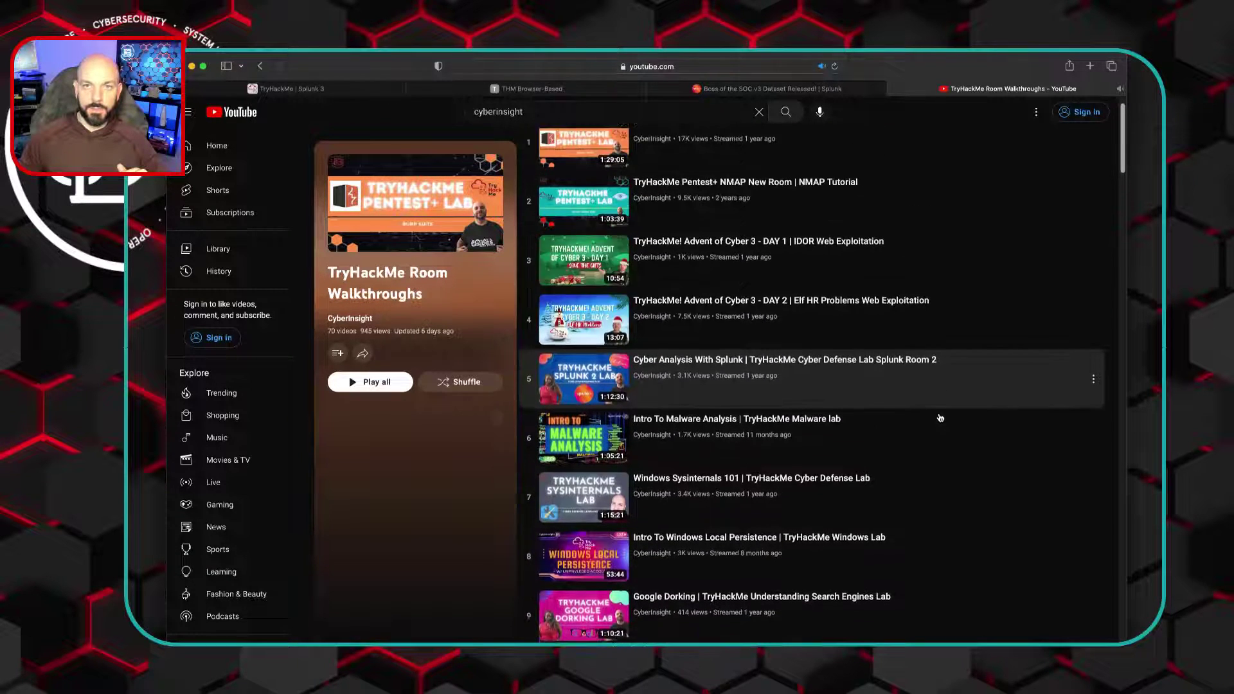
# Return to the TryHackMe room and read the guidance for Questions 4-8 and the remaining unanswered questions
pyautogui.click(345, 90)
pyautogui.scroll(-2, 813, 451)
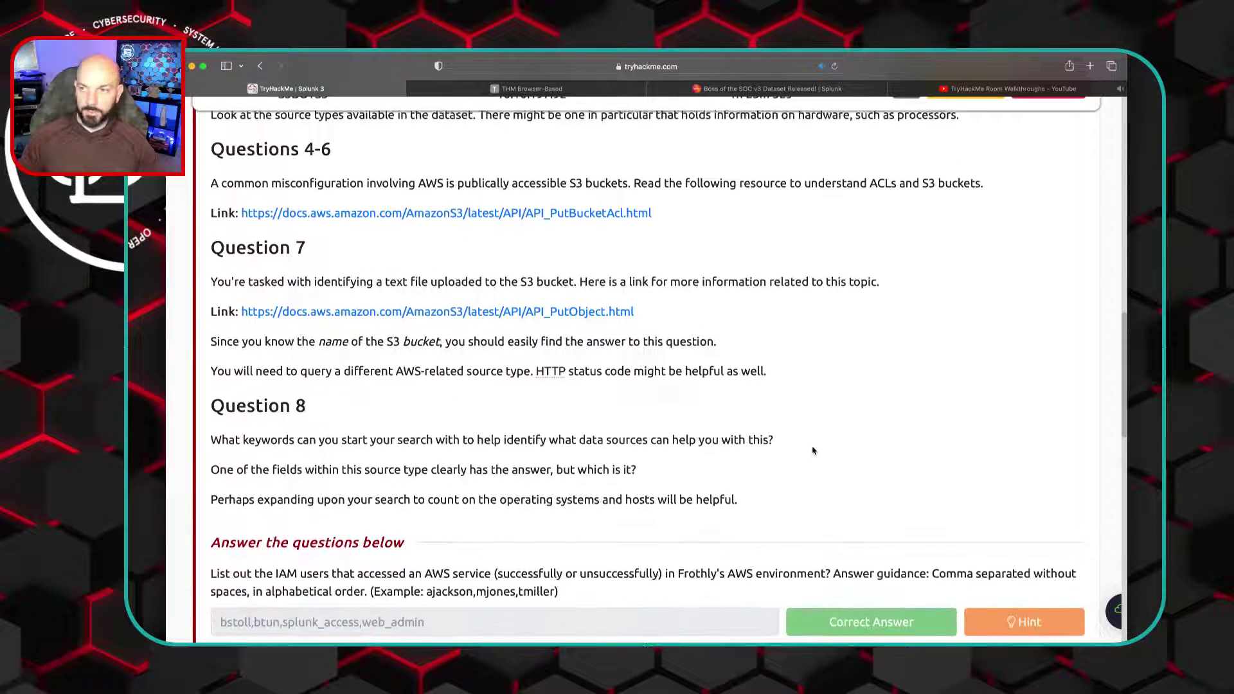
pyautogui.scroll(2, 848, 435)
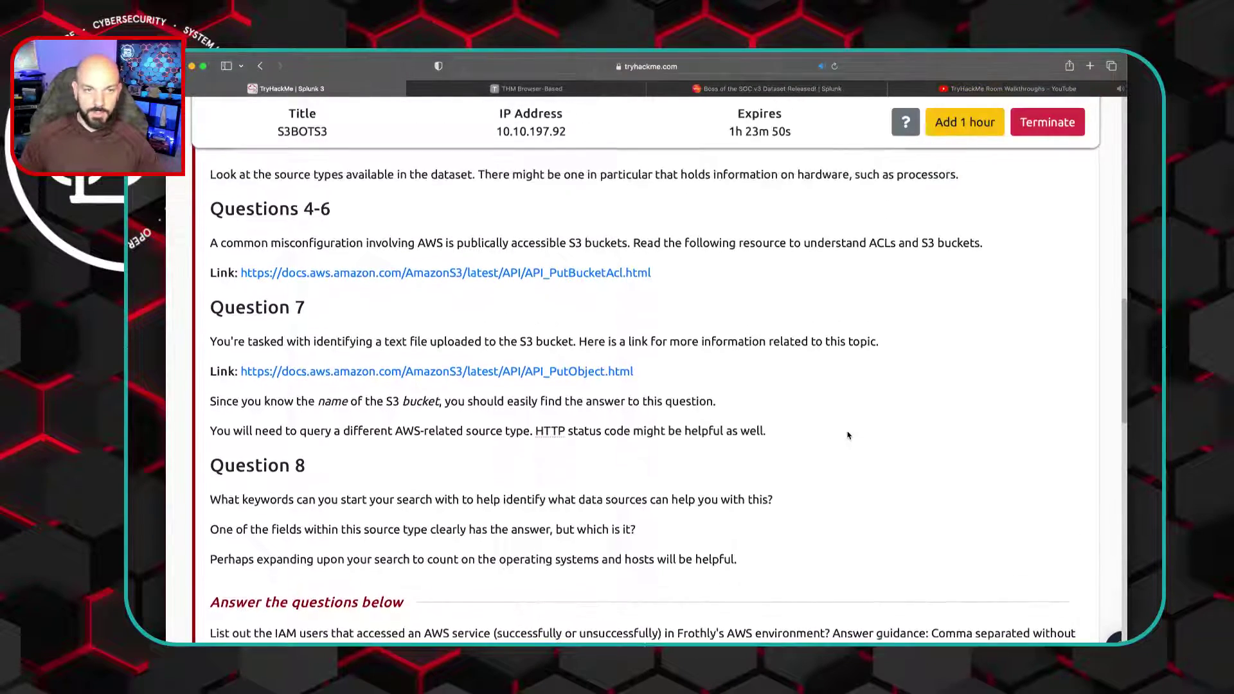
pyautogui.scroll(-12, 848, 435)
pyautogui.scroll(-4, 848, 435)
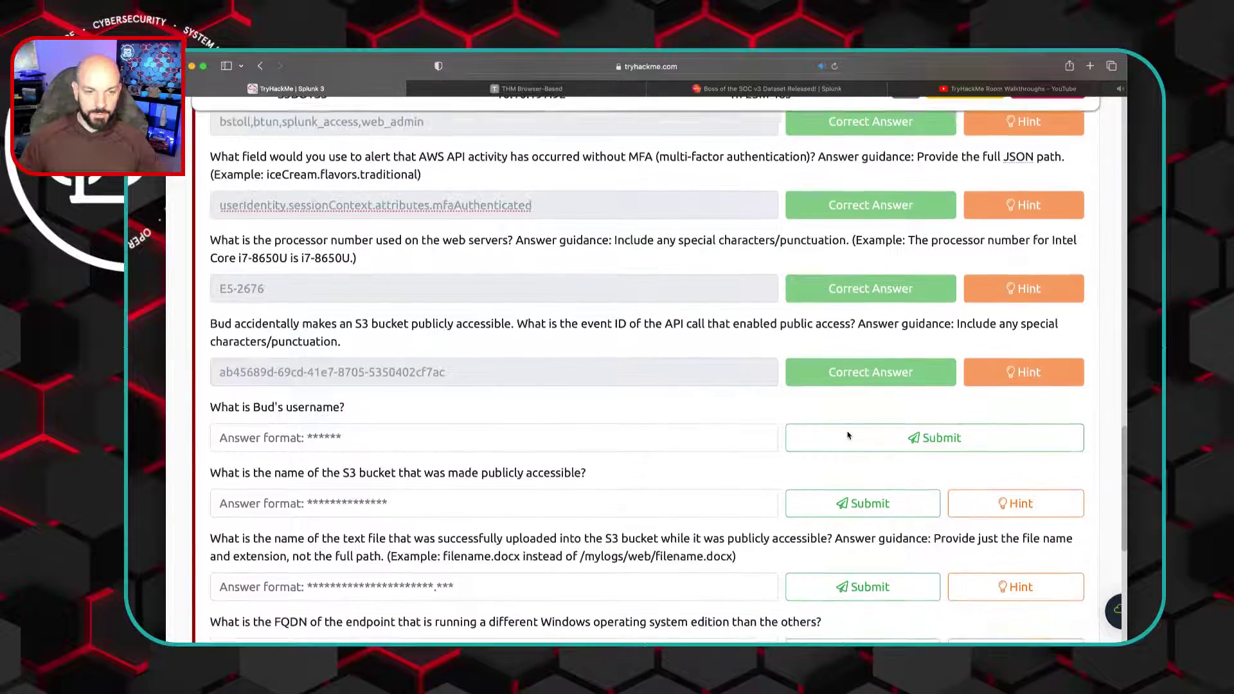
pyautogui.scroll(1, 848, 431)
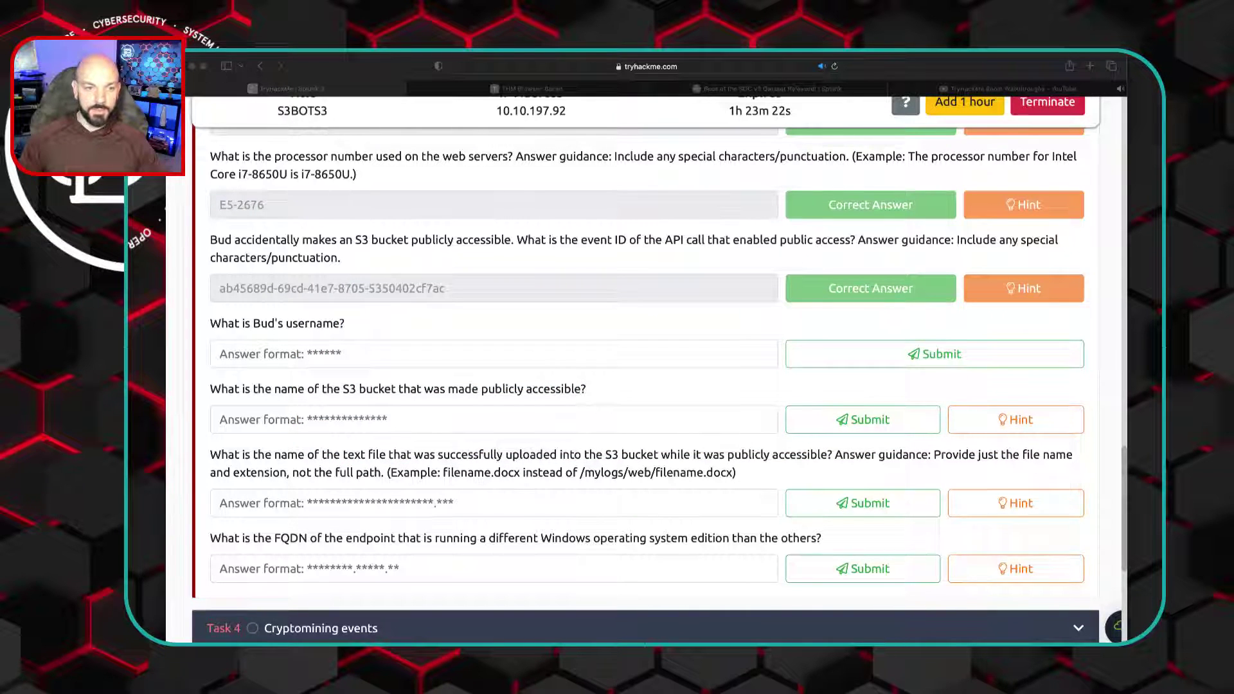
pyautogui.click(272, 385)
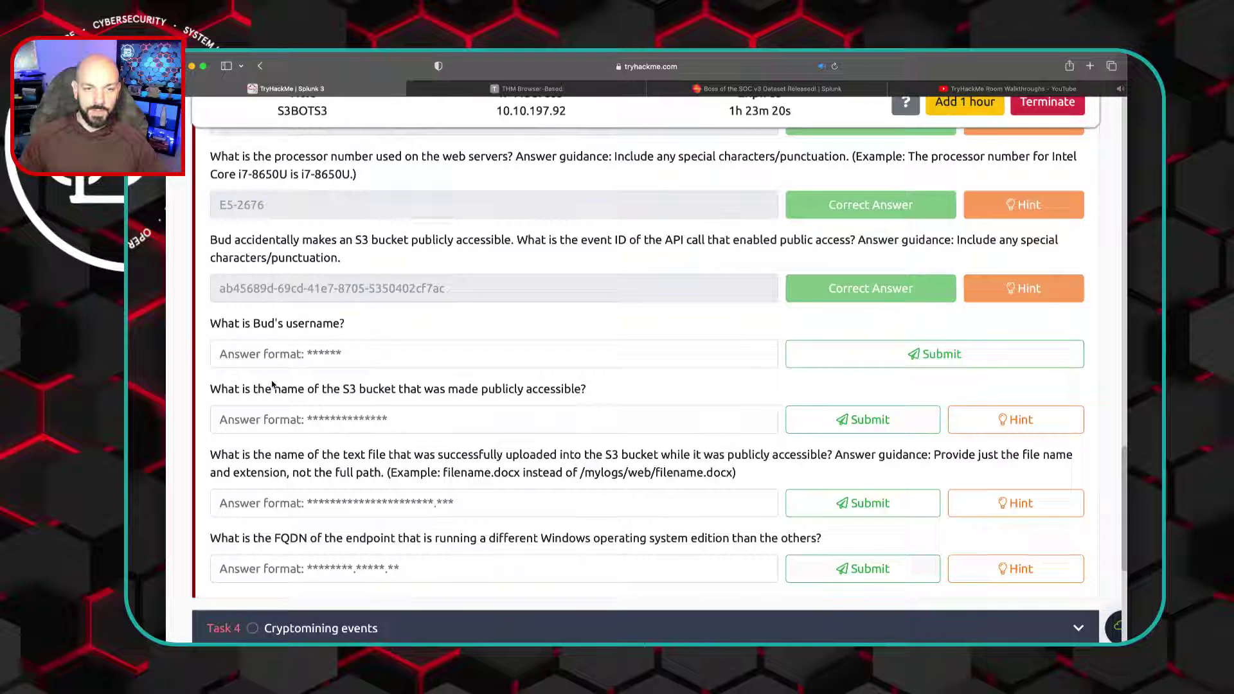
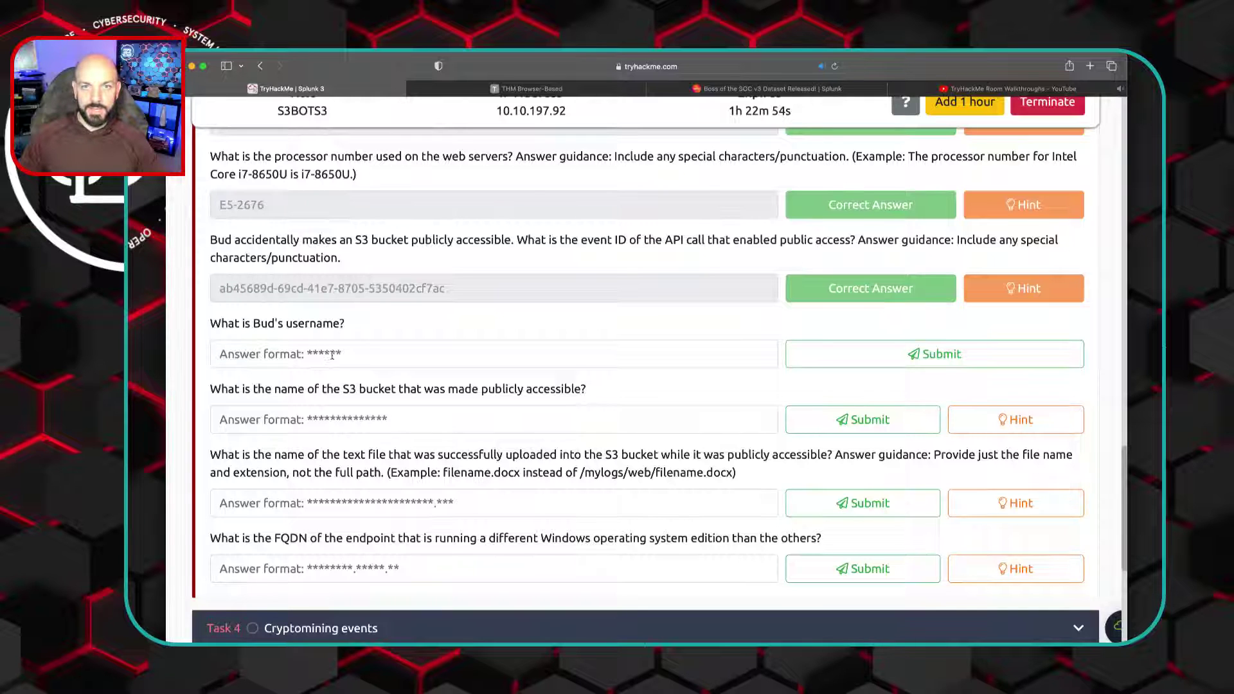
# Switch to the remote desktop, close the shared clipboard, and check the userIdentity.userName value in the Splunk query
pyautogui.click(600, 90)
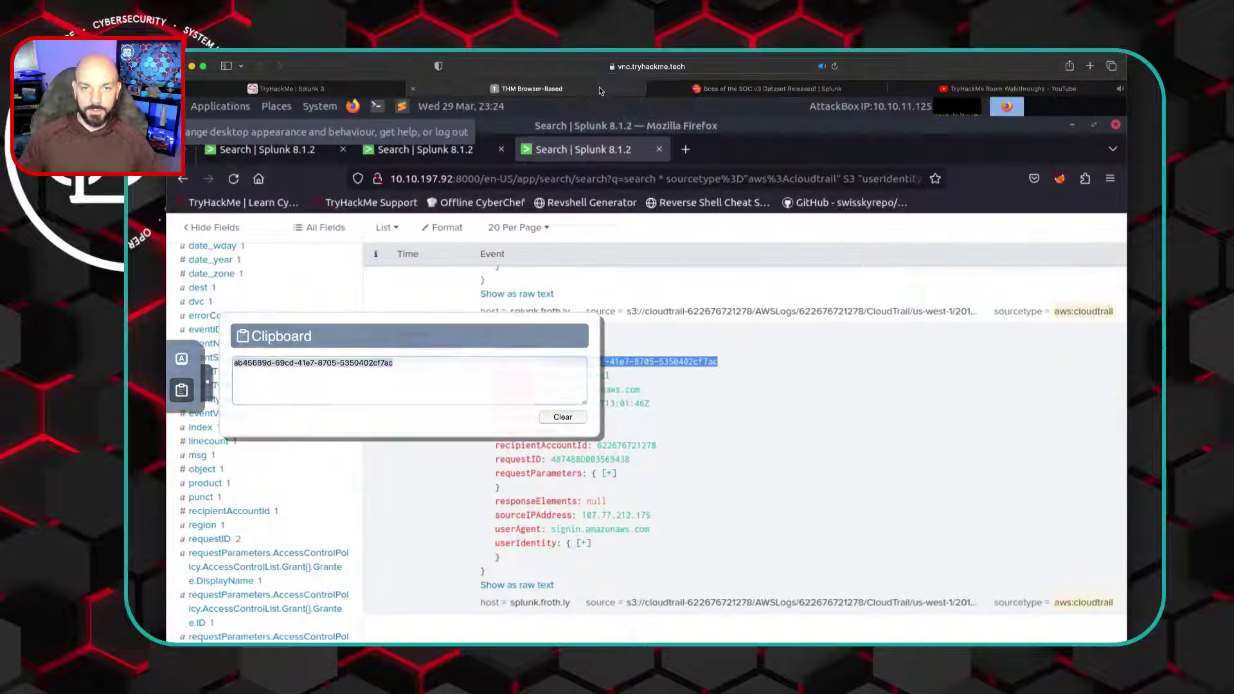
pyautogui.click(209, 386)
pyautogui.scroll(7, 731, 350)
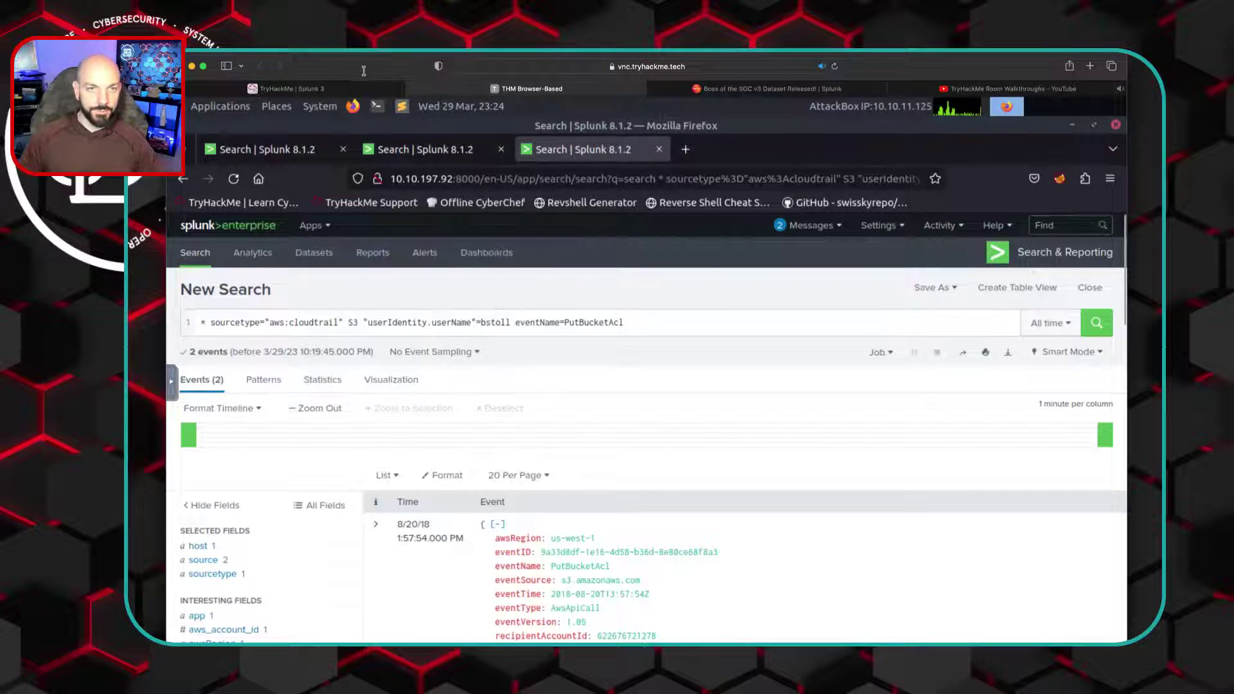
# Submit bstoll on the TryHackMe page as Bud's username, correcting any autocorrected spelling in the answer
pyautogui.click(337, 88)
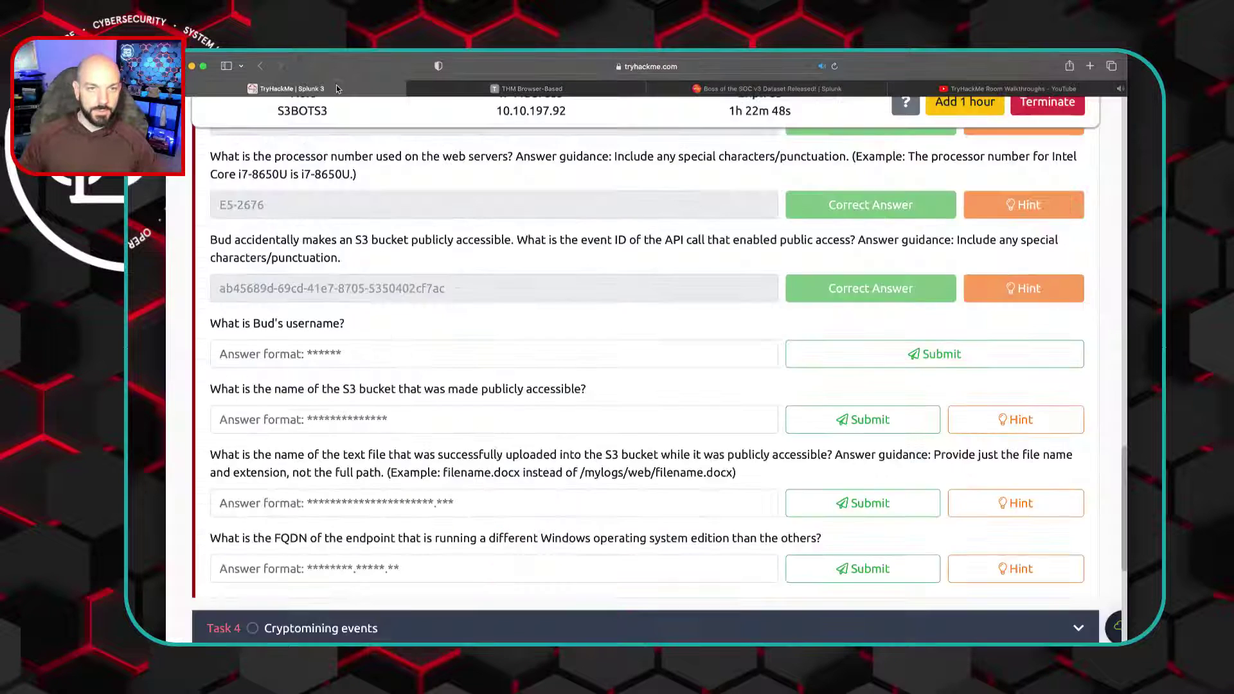
pyautogui.click(351, 359)
pyautogui.write('bstoll')
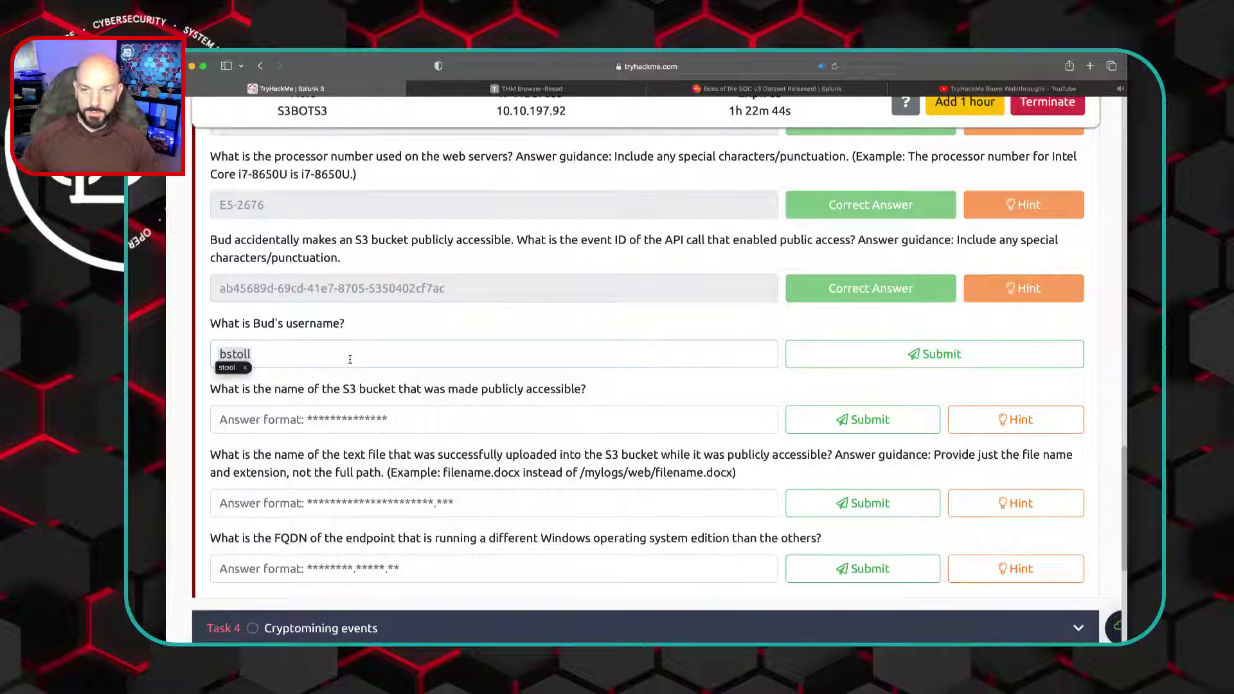
pyautogui.click(854, 353)
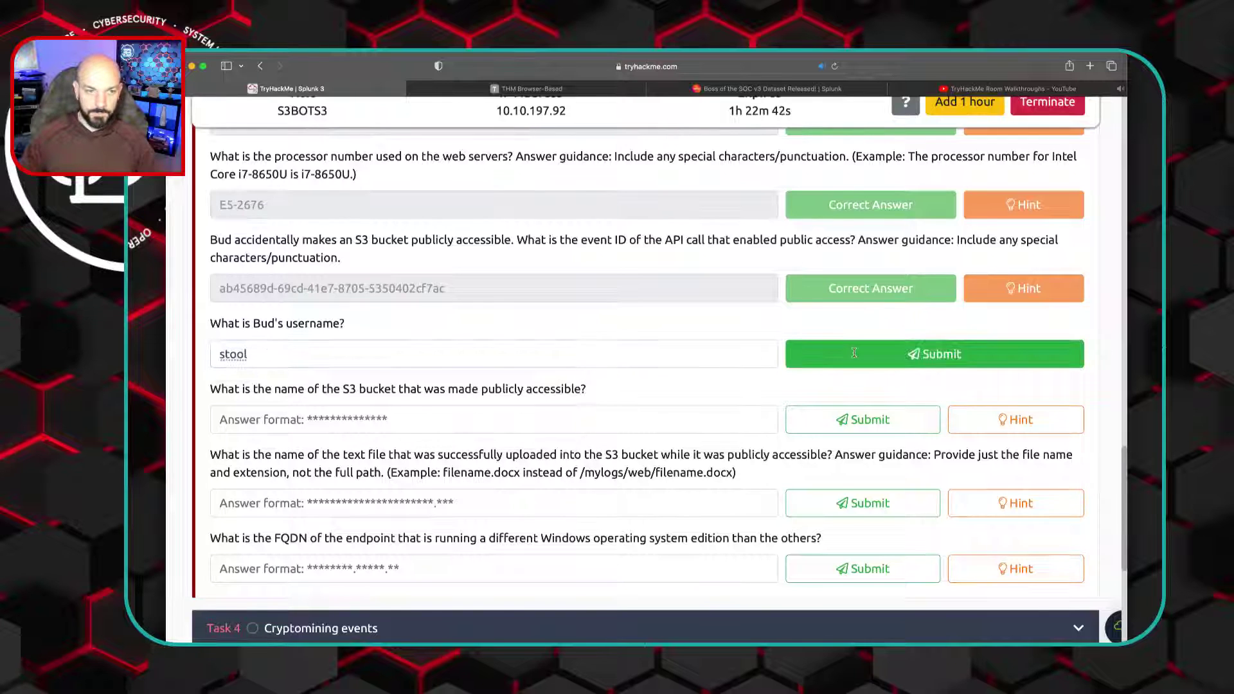
pyautogui.moveTo(285, 357); pyautogui.dragTo(191, 351)
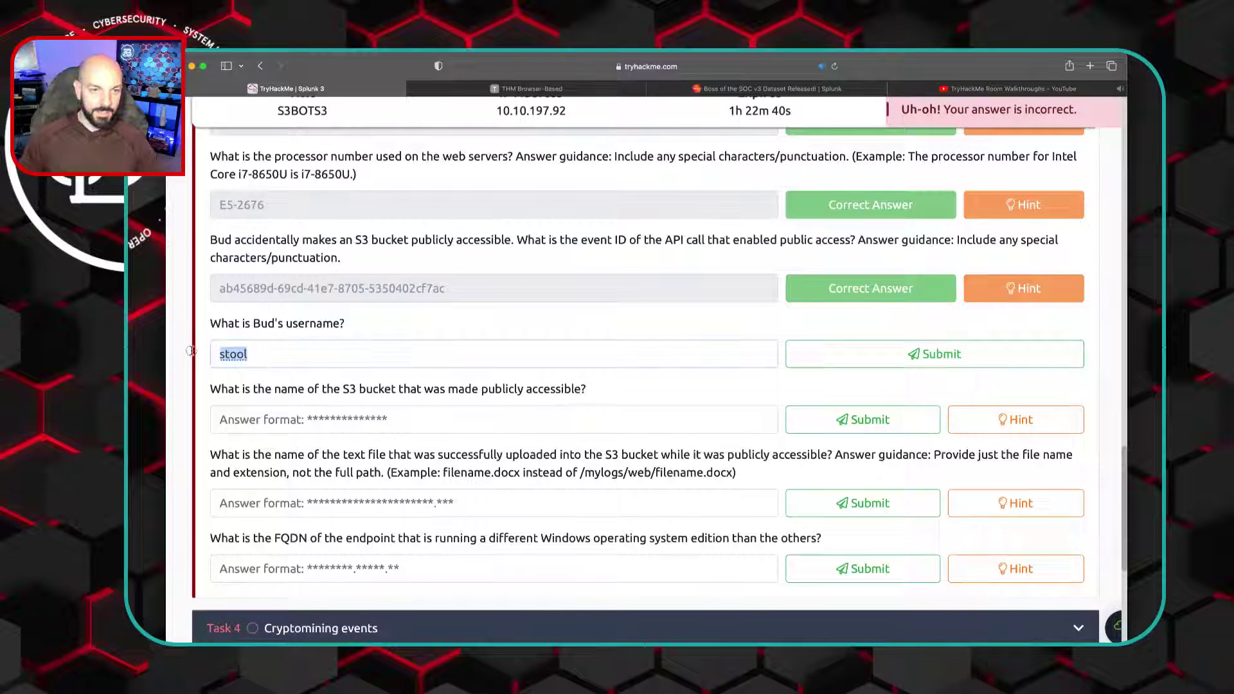
pyautogui.write('bstoll')
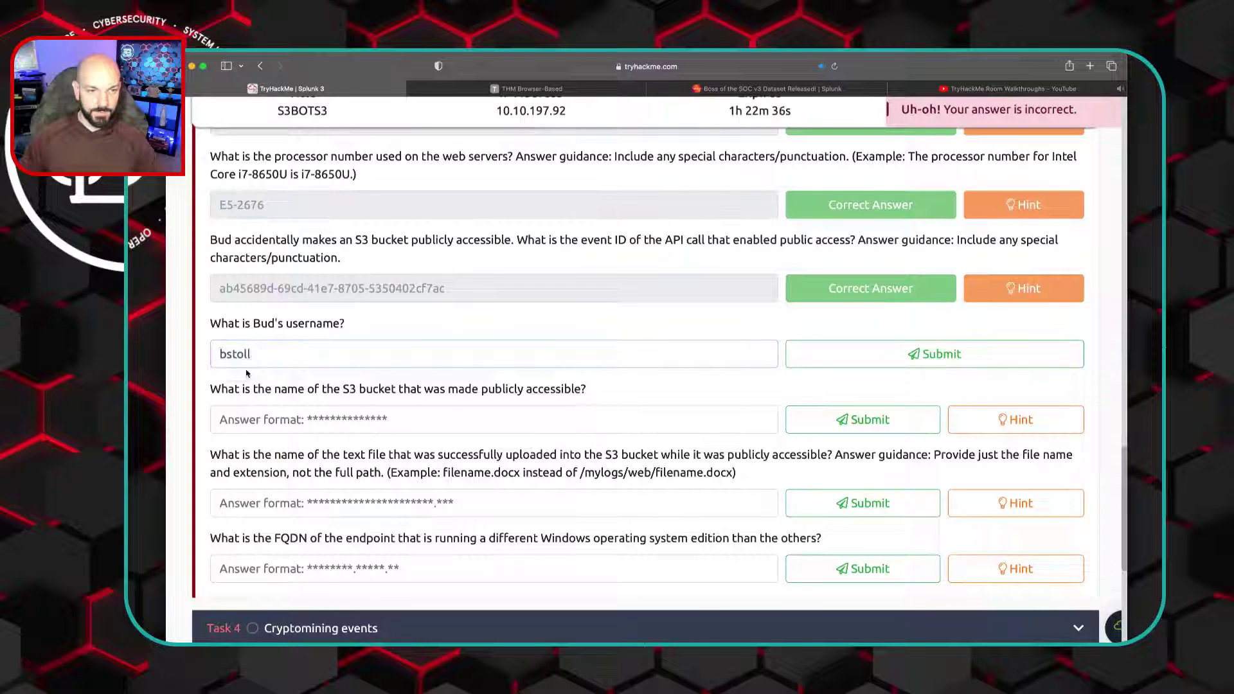
pyautogui.click(878, 354)
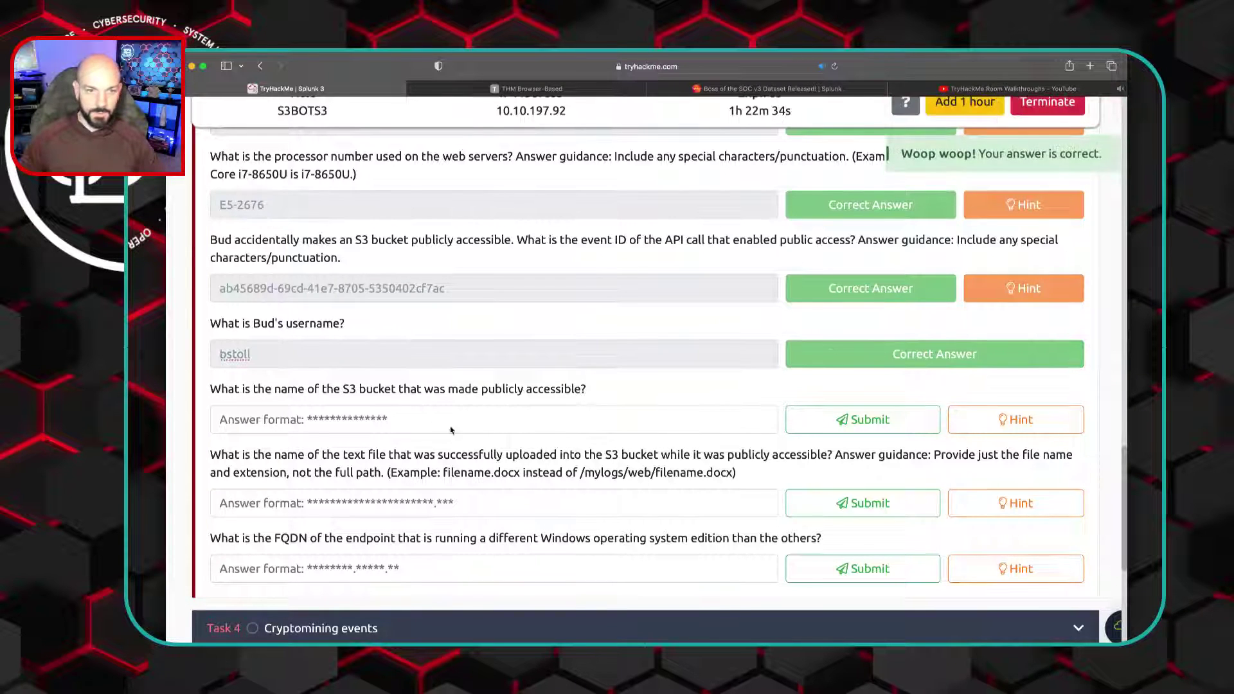
# Return to the Splunk results and expand the field details of the 1:01:46 PM PutBucketAcl event
pyautogui.scroll(-1, 435, 432)
pyautogui.scroll(-1, 436, 432)
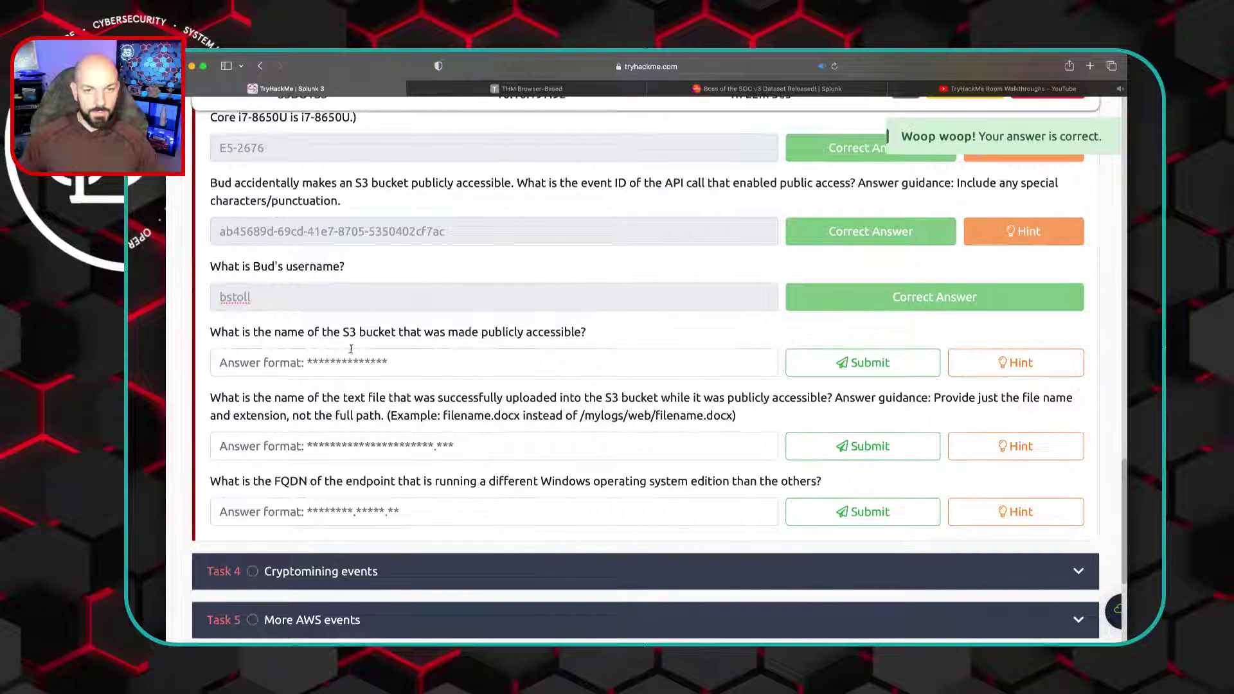
pyautogui.click(565, 93)
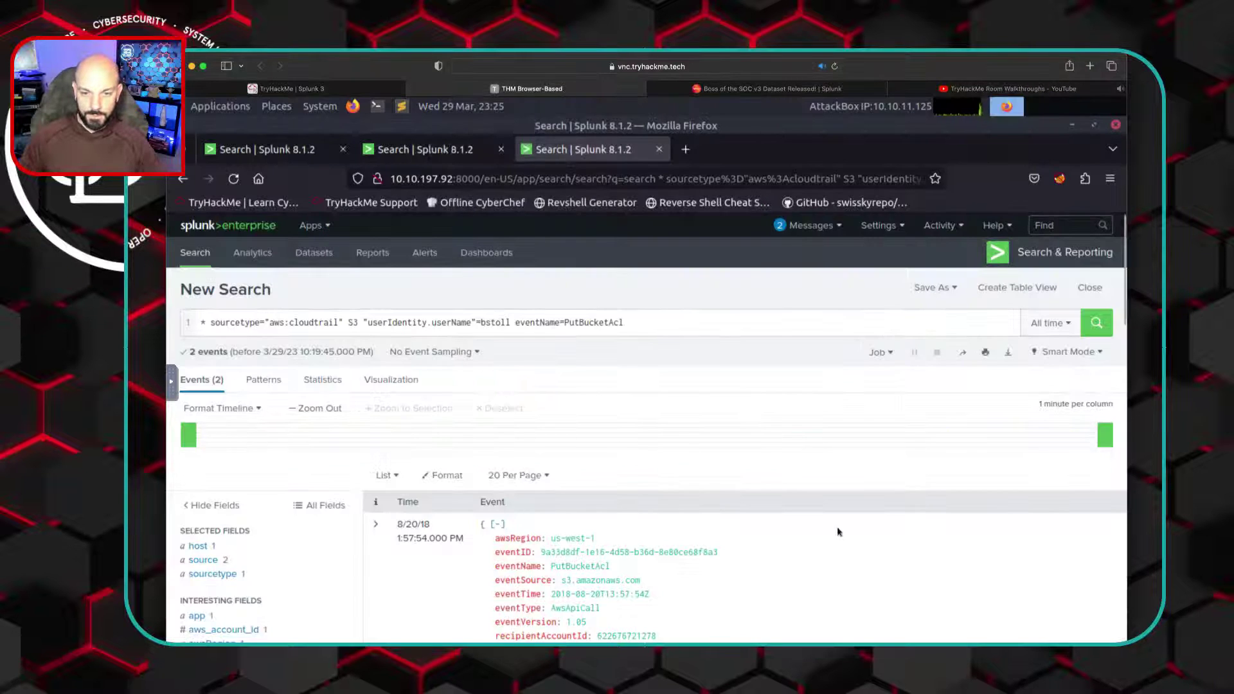
pyautogui.scroll(-10, 838, 533)
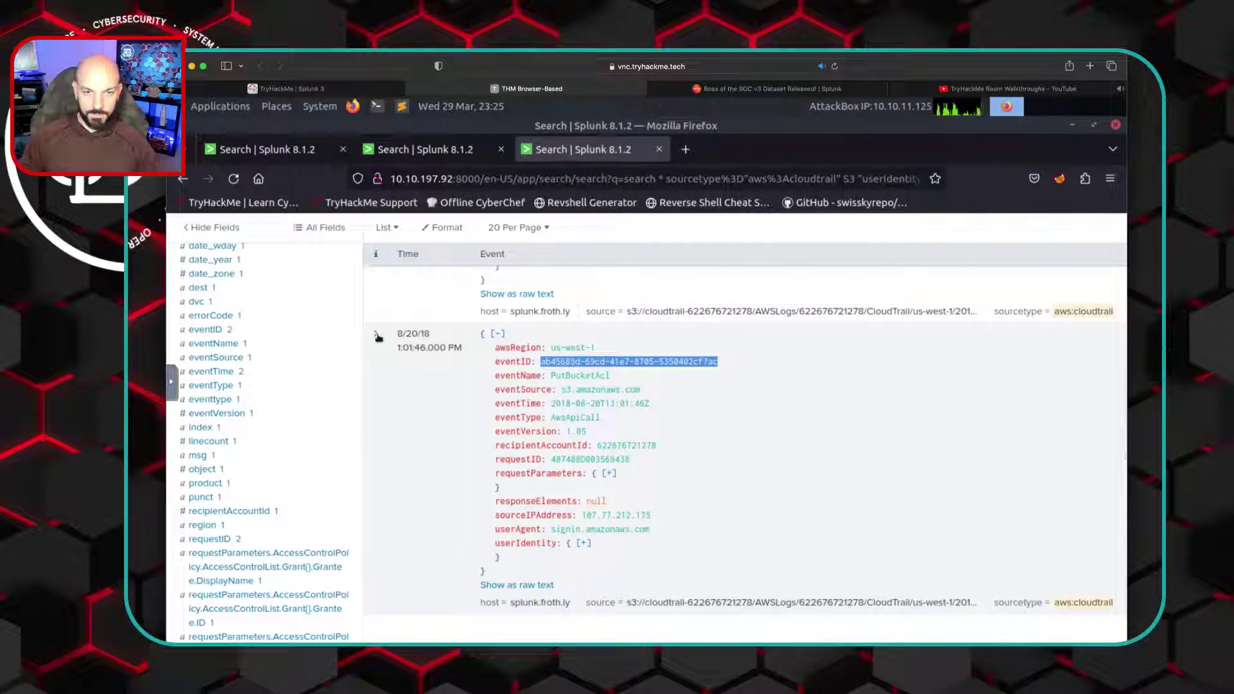
pyautogui.click(377, 335)
# Look through the expanded event's fields, down to its request parameters, for the S3 bucket name
pyautogui.scroll(-5, 840, 384)
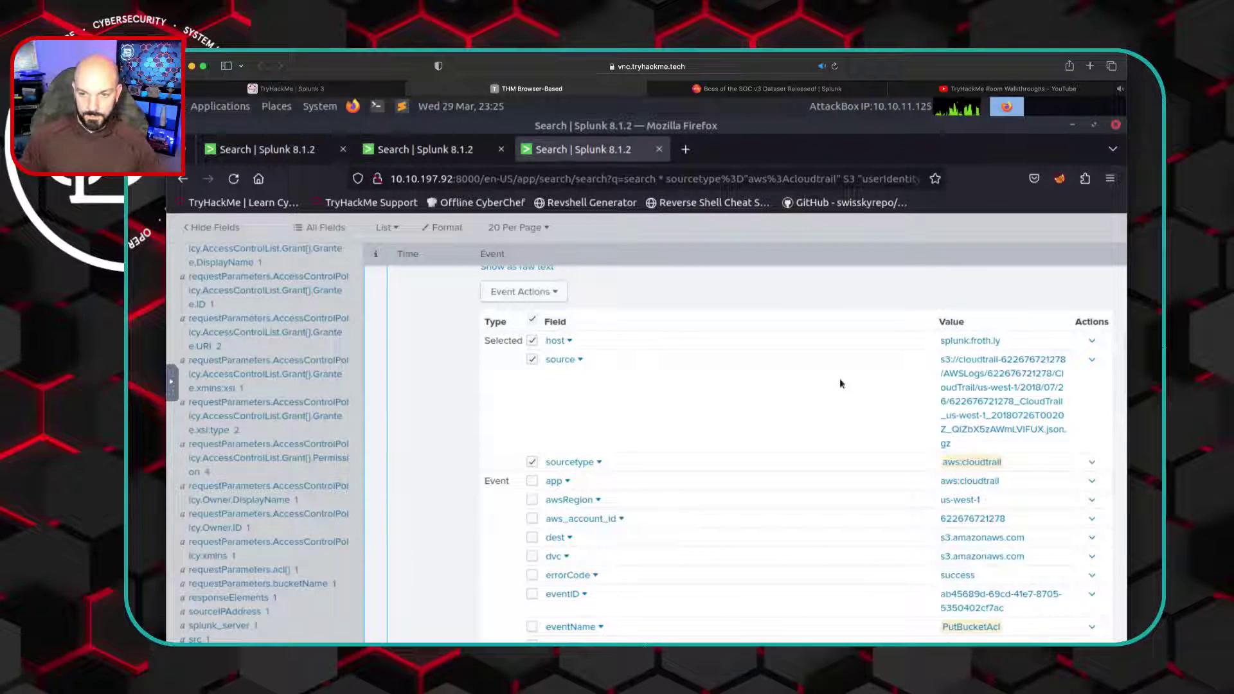
pyautogui.scroll(-2, 839, 383)
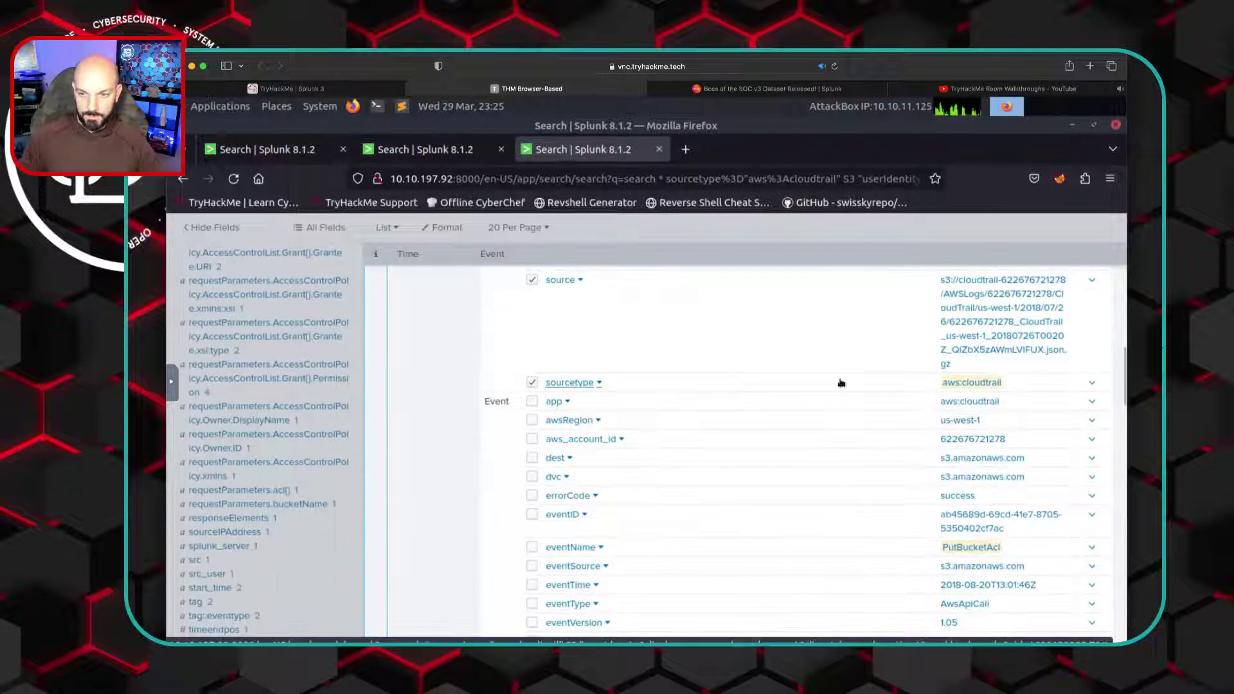
pyautogui.scroll(-4, 840, 383)
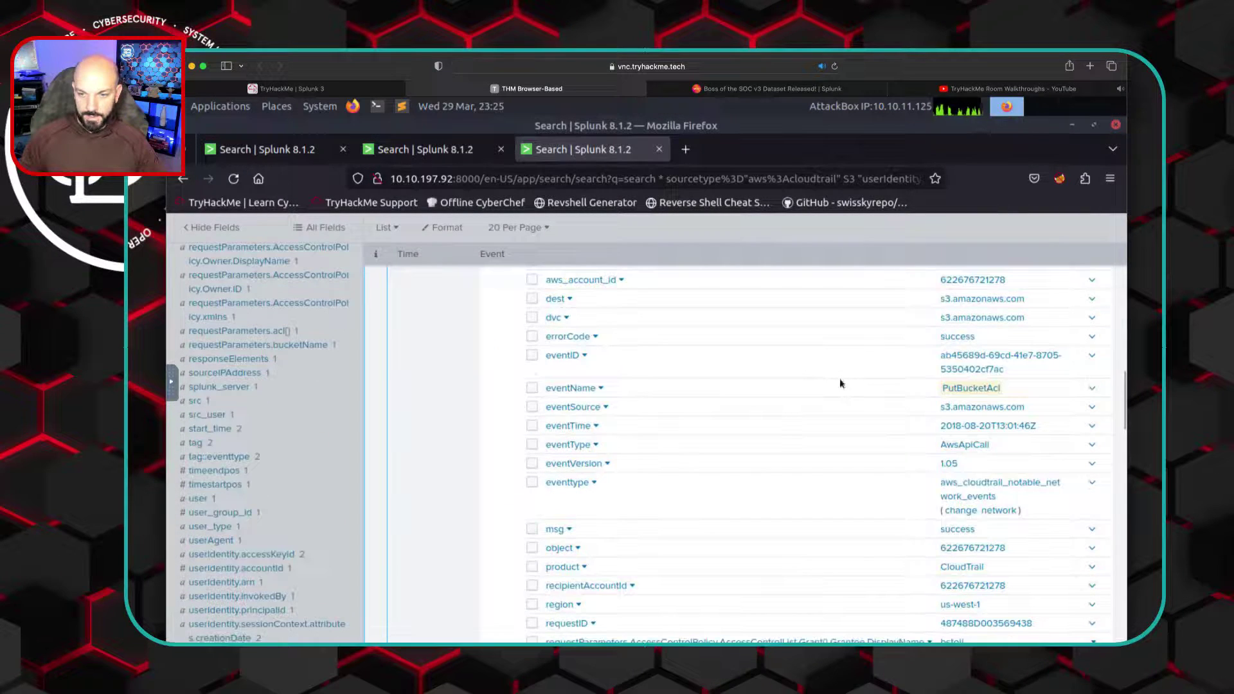
pyautogui.scroll(-2, 839, 383)
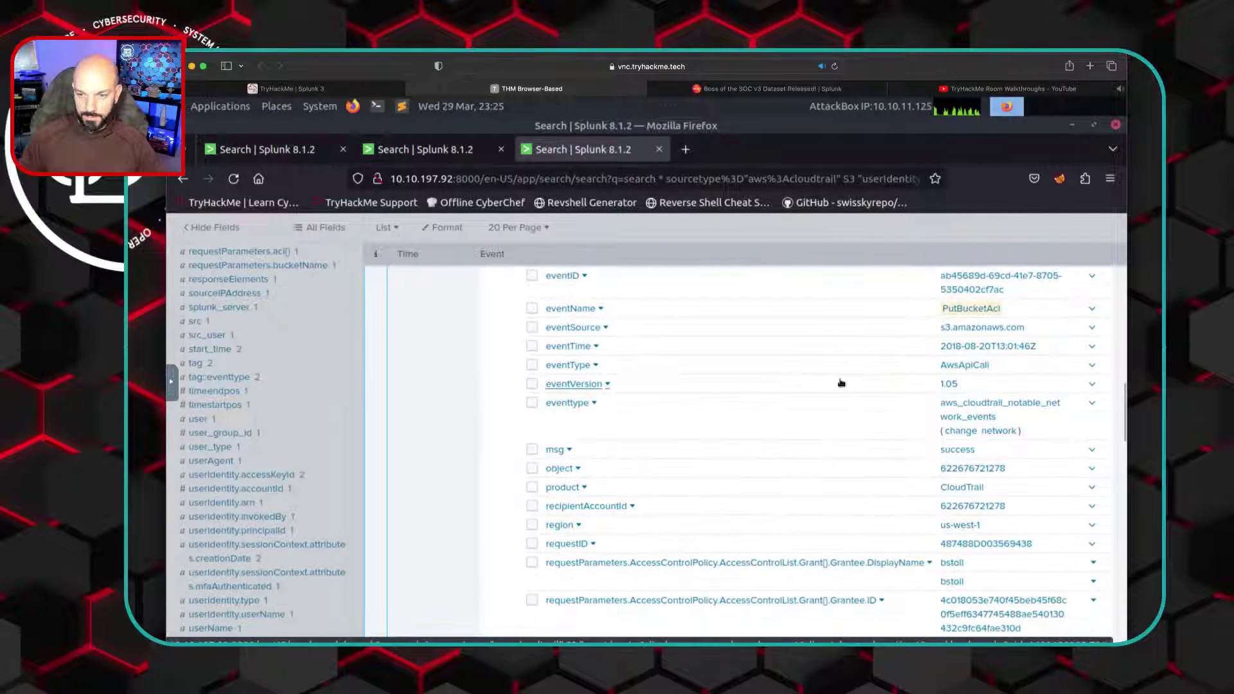
pyautogui.scroll(-4, 840, 383)
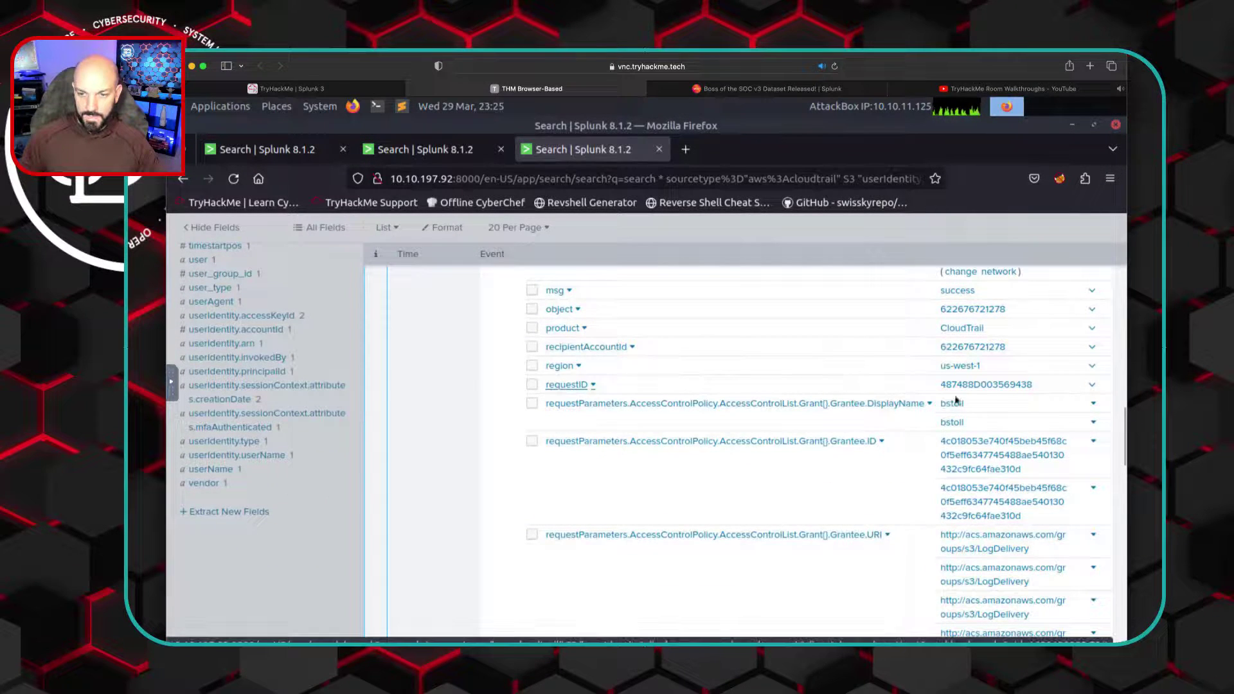
pyautogui.scroll(-9, 921, 416)
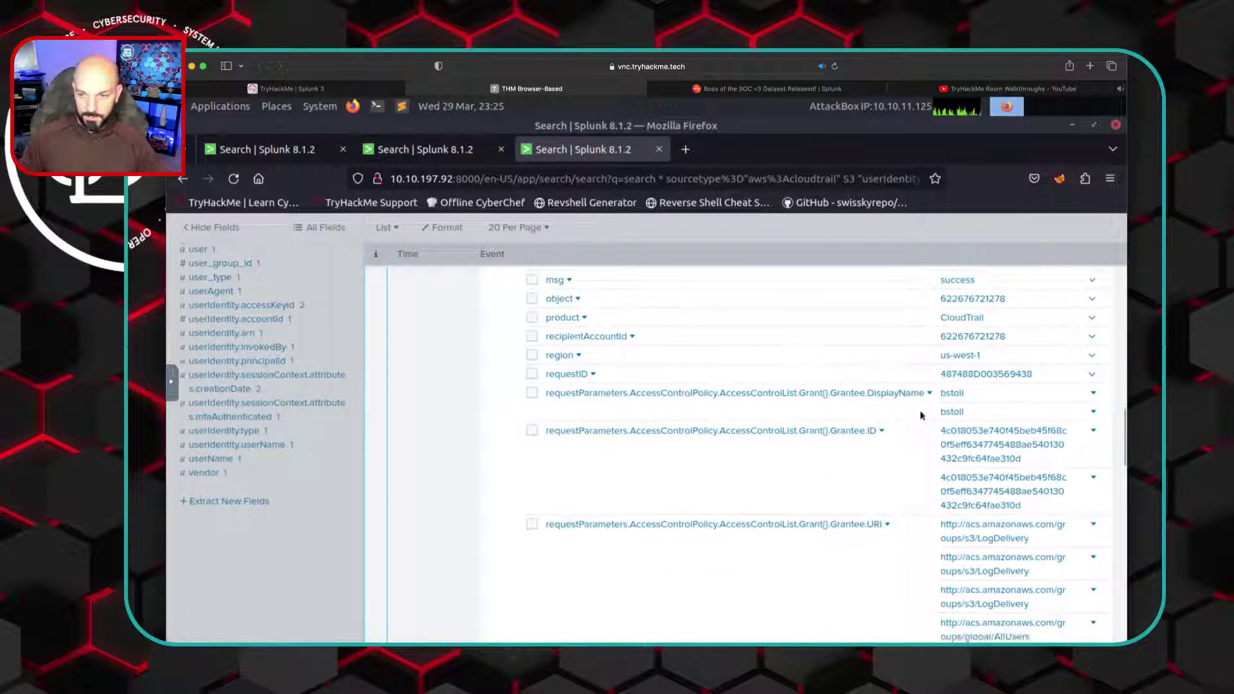
pyautogui.scroll(-12, 921, 416)
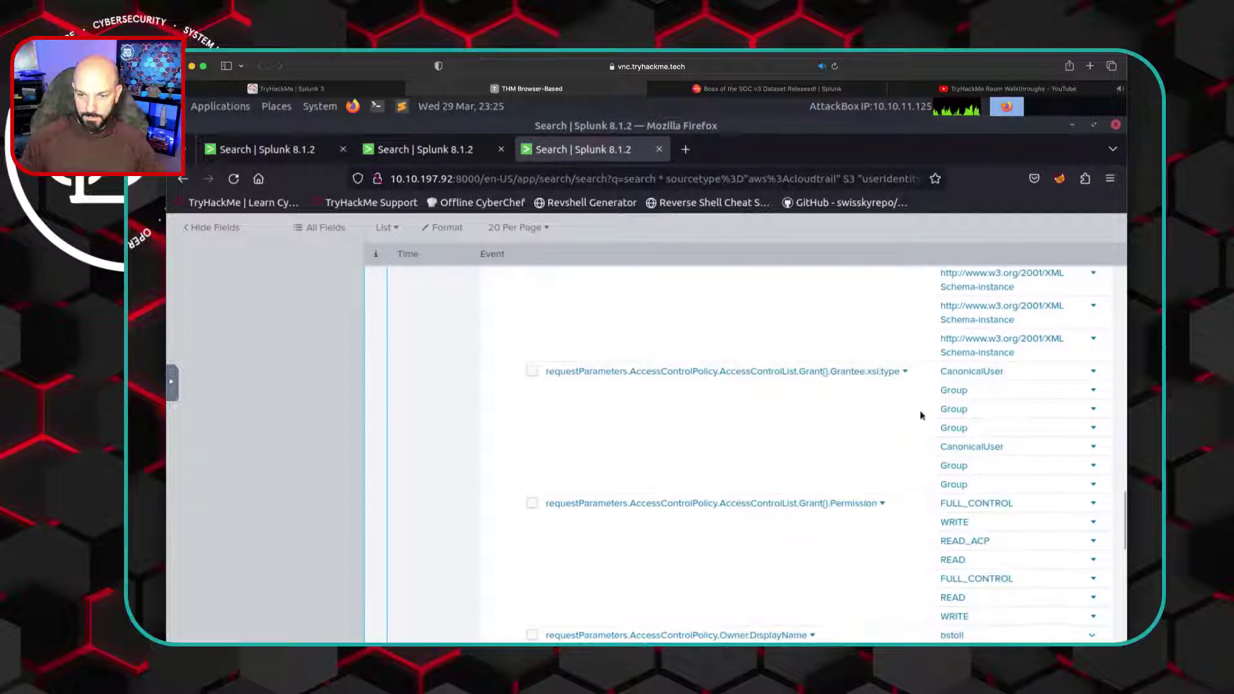
pyautogui.scroll(-2, 921, 416)
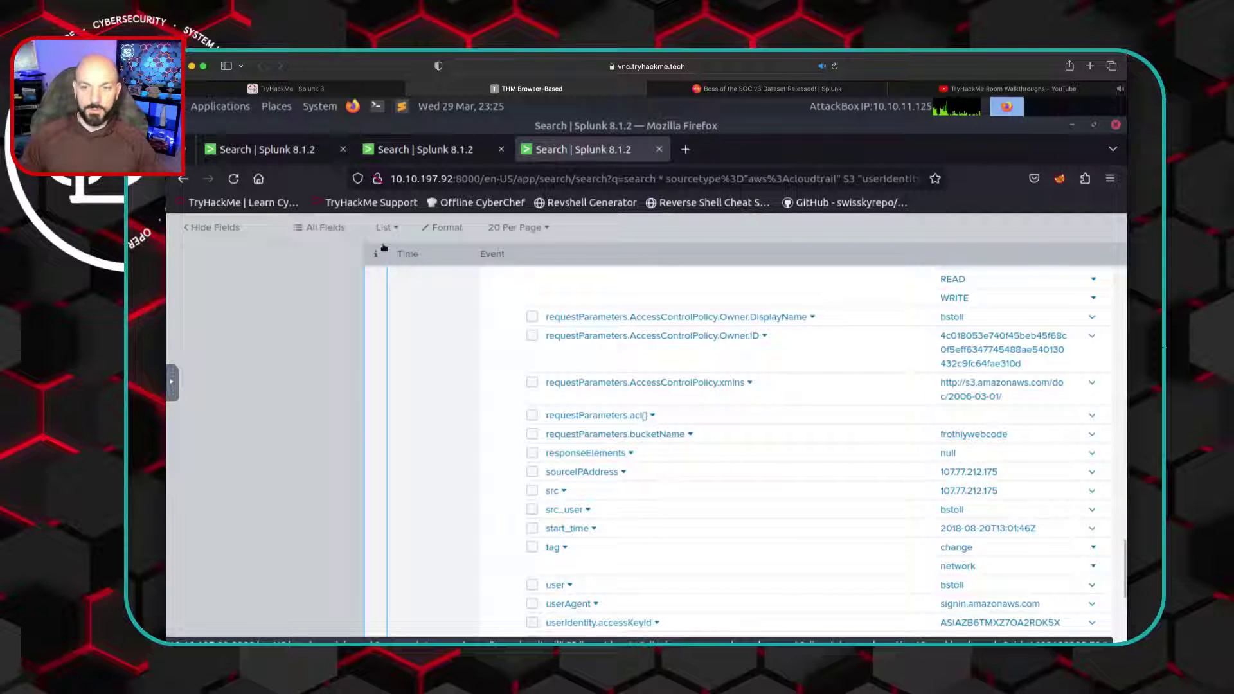
# Submit frothlywebcode on the TryHackMe page as the name of the publicly accessible S3 bucket
pyautogui.click(287, 94)
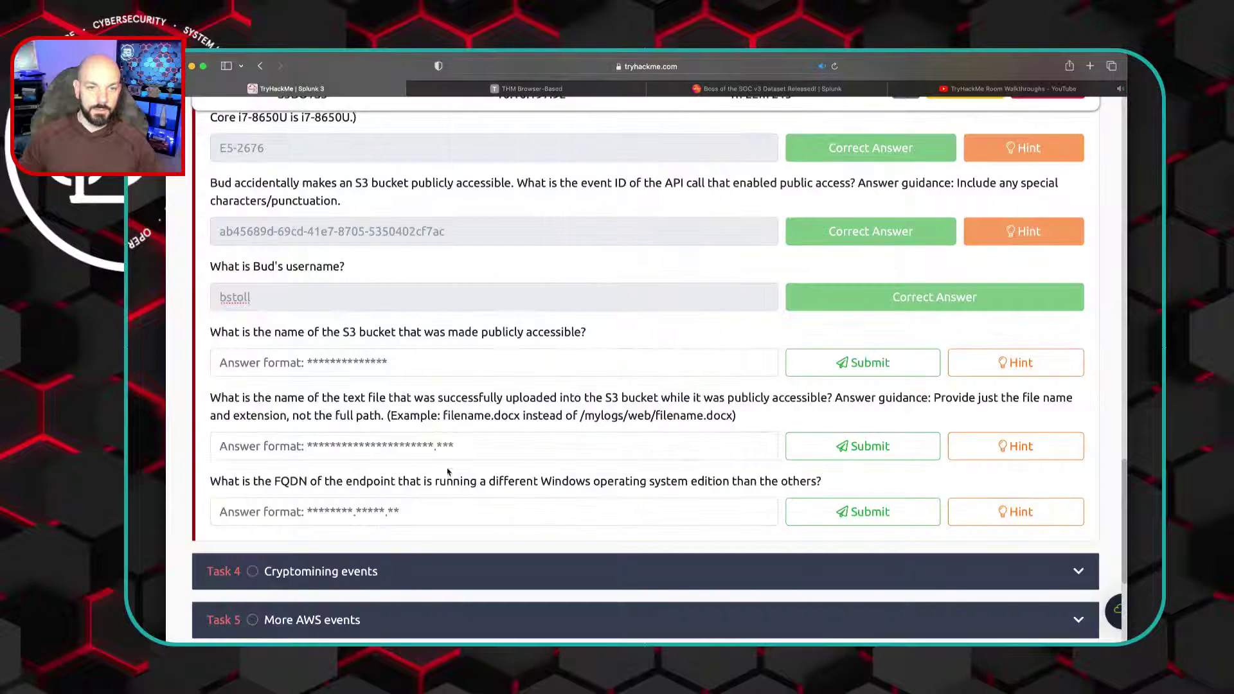
pyautogui.click(326, 366)
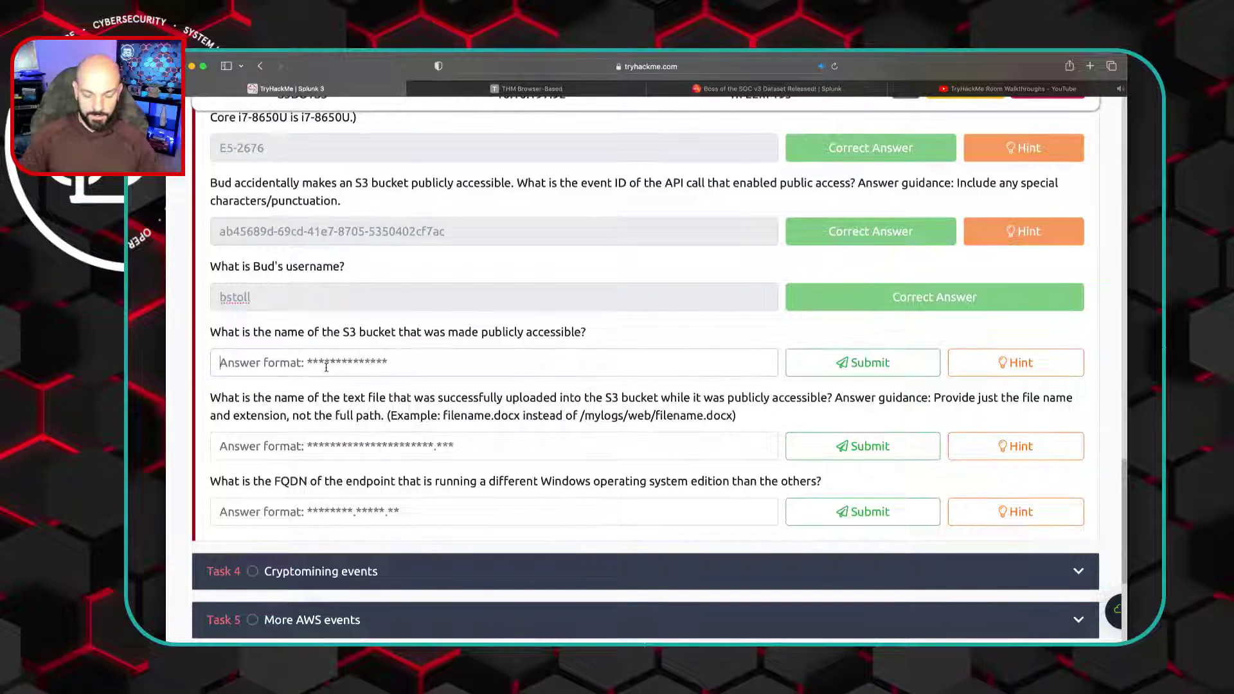
pyautogui.write('frothlyweb')
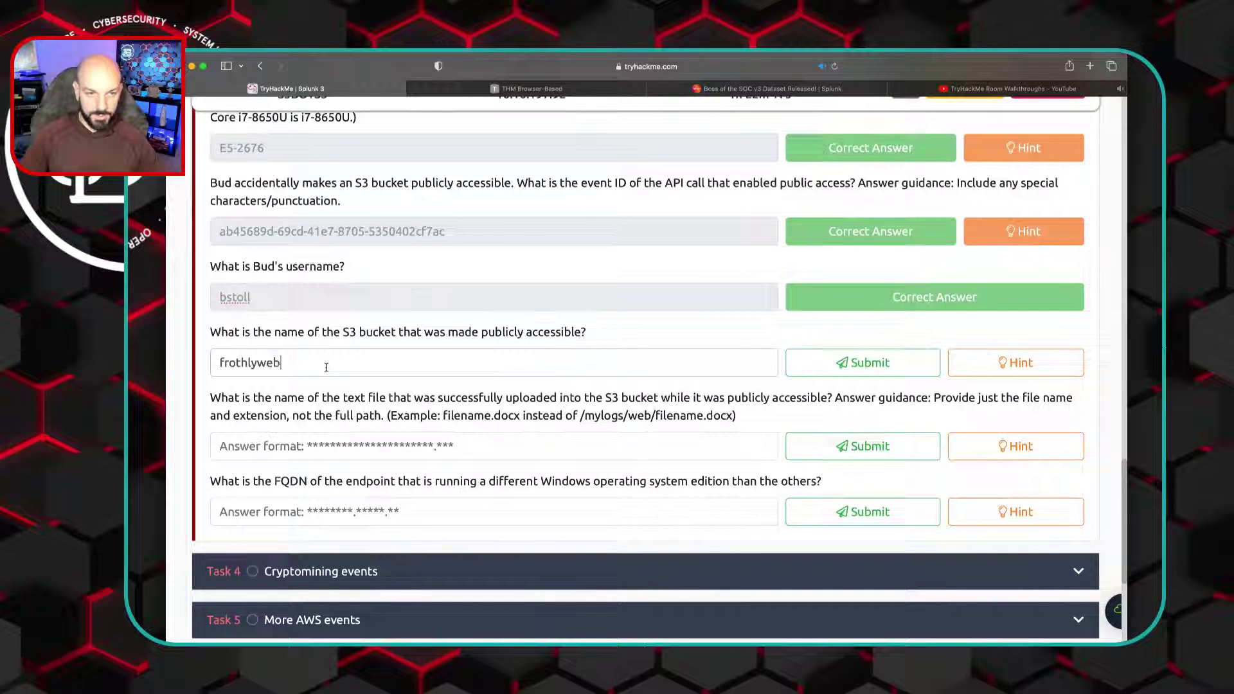
pyautogui.write('code')
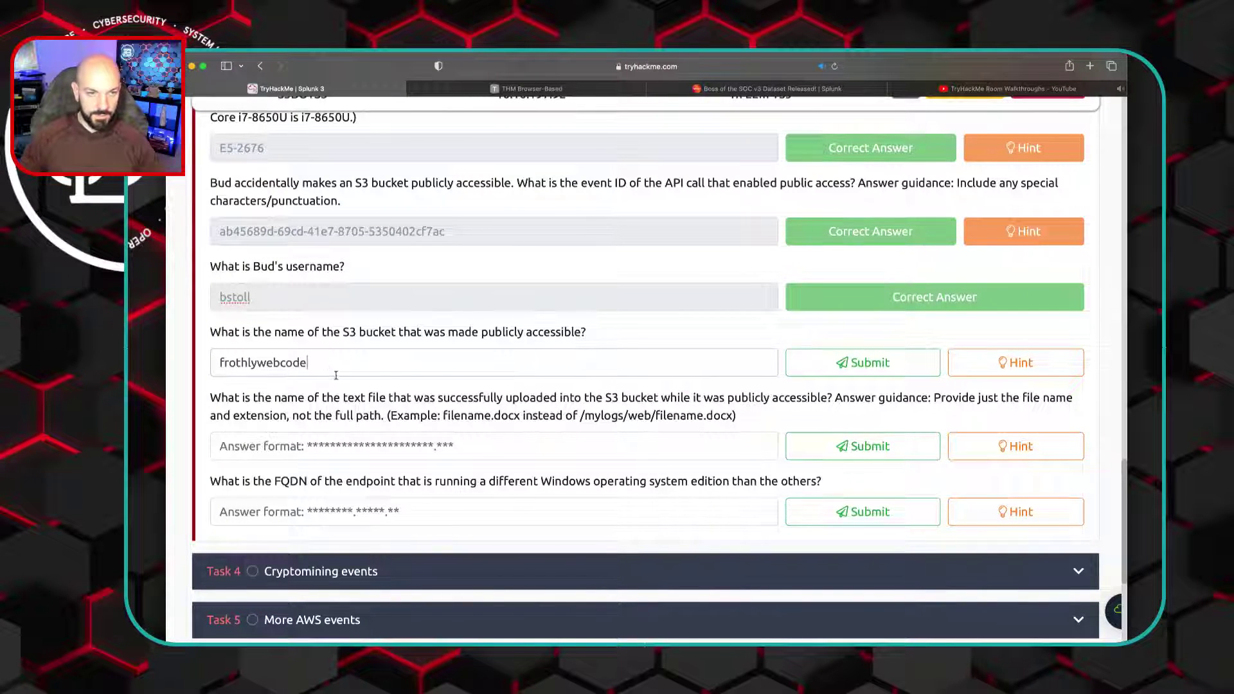
pyautogui.click(862, 365)
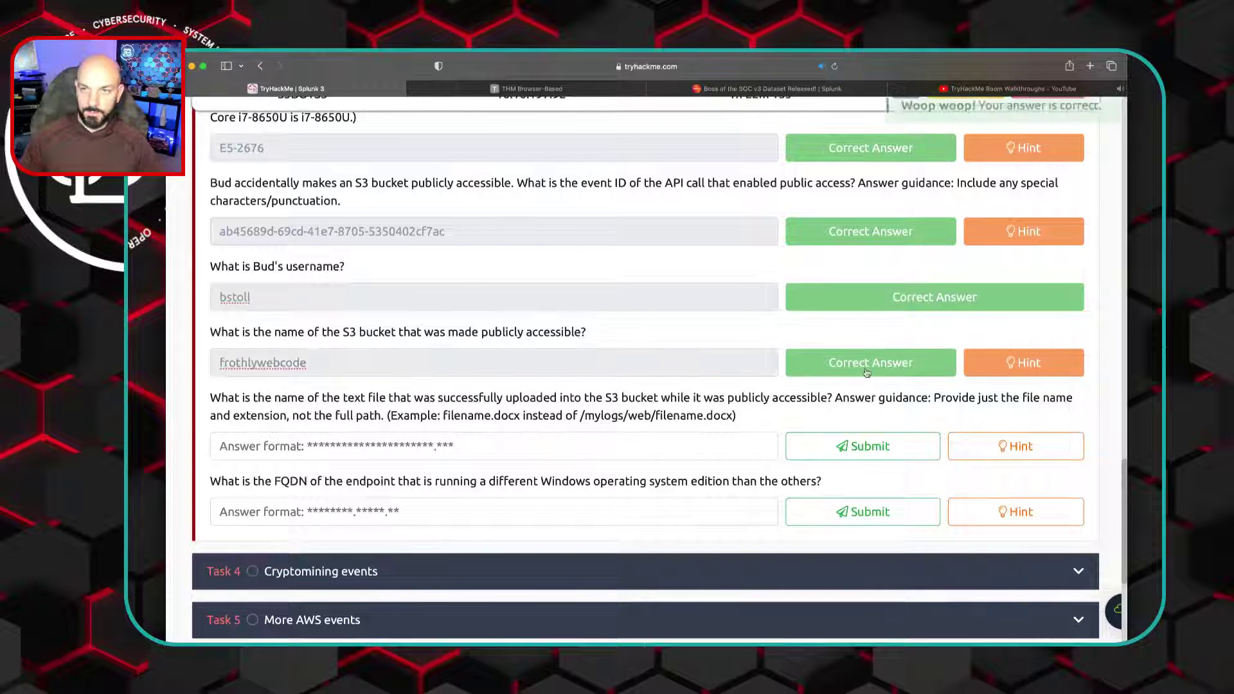
# Read and close the hint for the S3 bucket name question, and go back up through the answered questions
pyautogui.click(1024, 368)
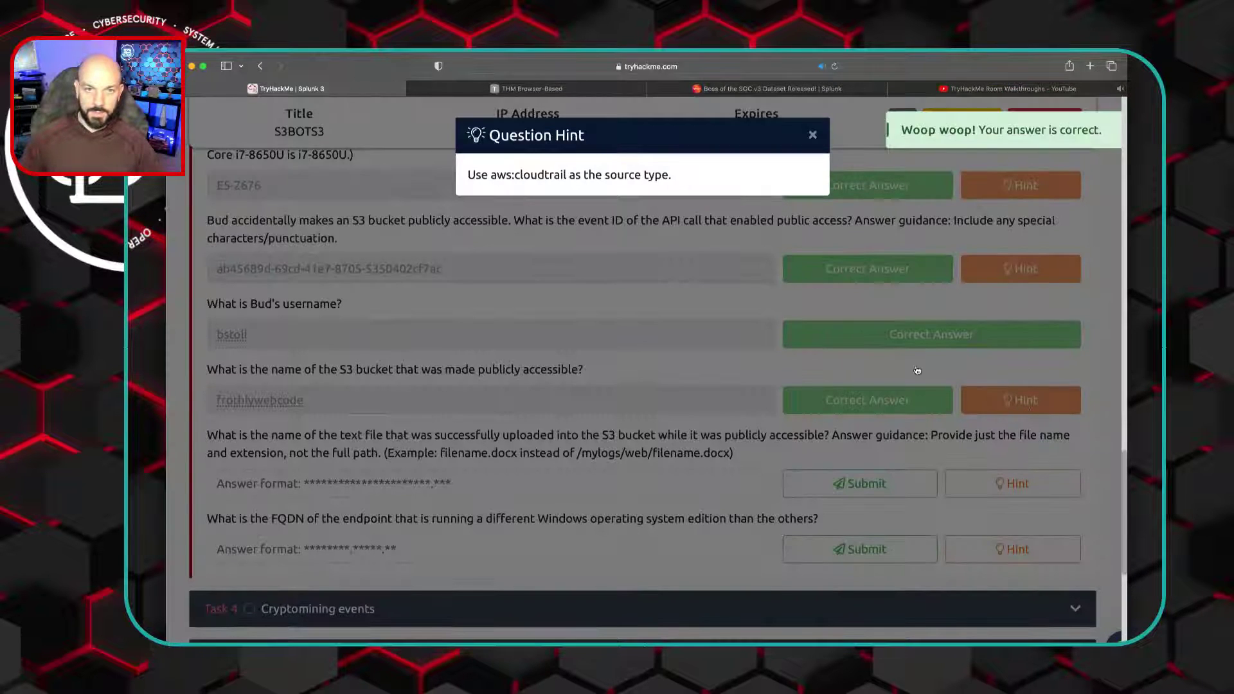
pyautogui.click(673, 364)
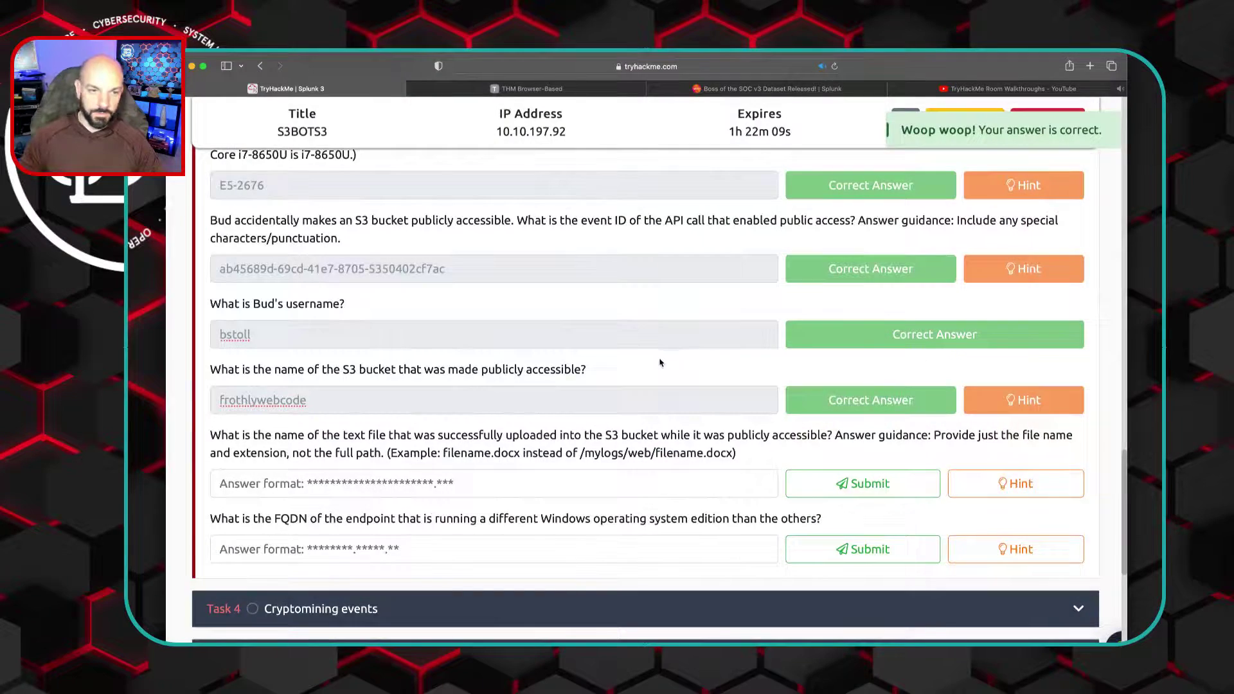
pyautogui.scroll(10, 660, 362)
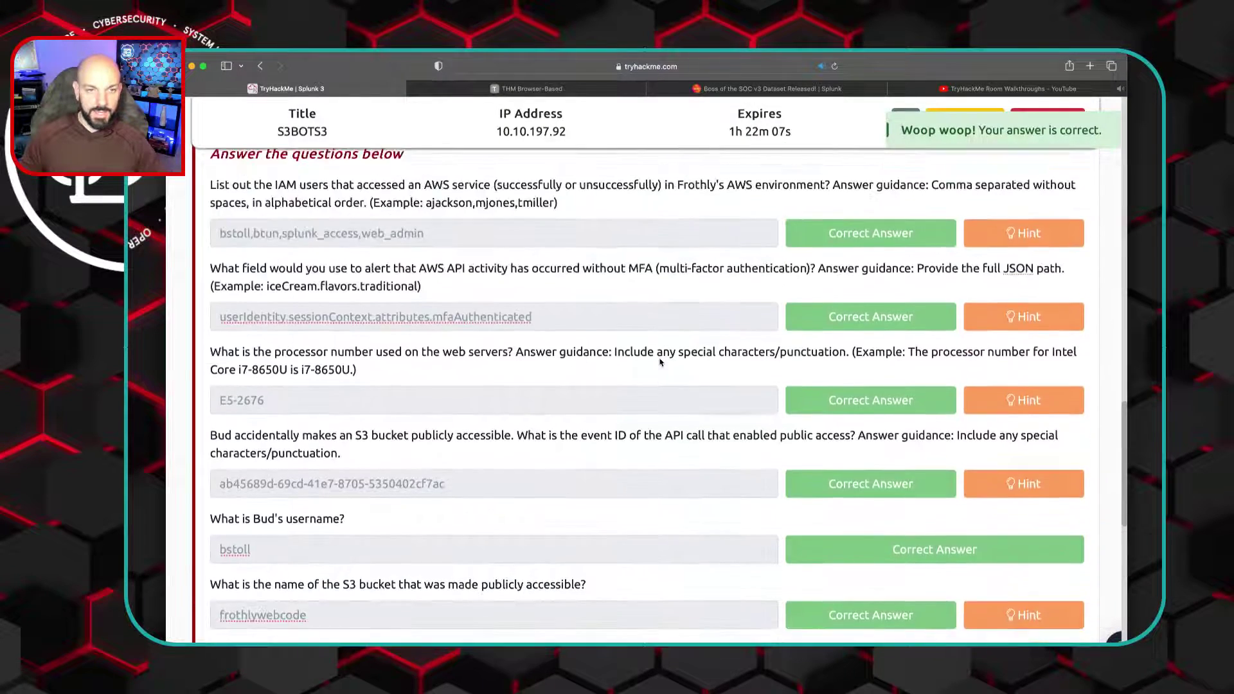
# Read the Question 7 guidance on the TryHackMe page and the question about the text file uploaded to the public S3 bucket
pyautogui.scroll(6, 660, 362)
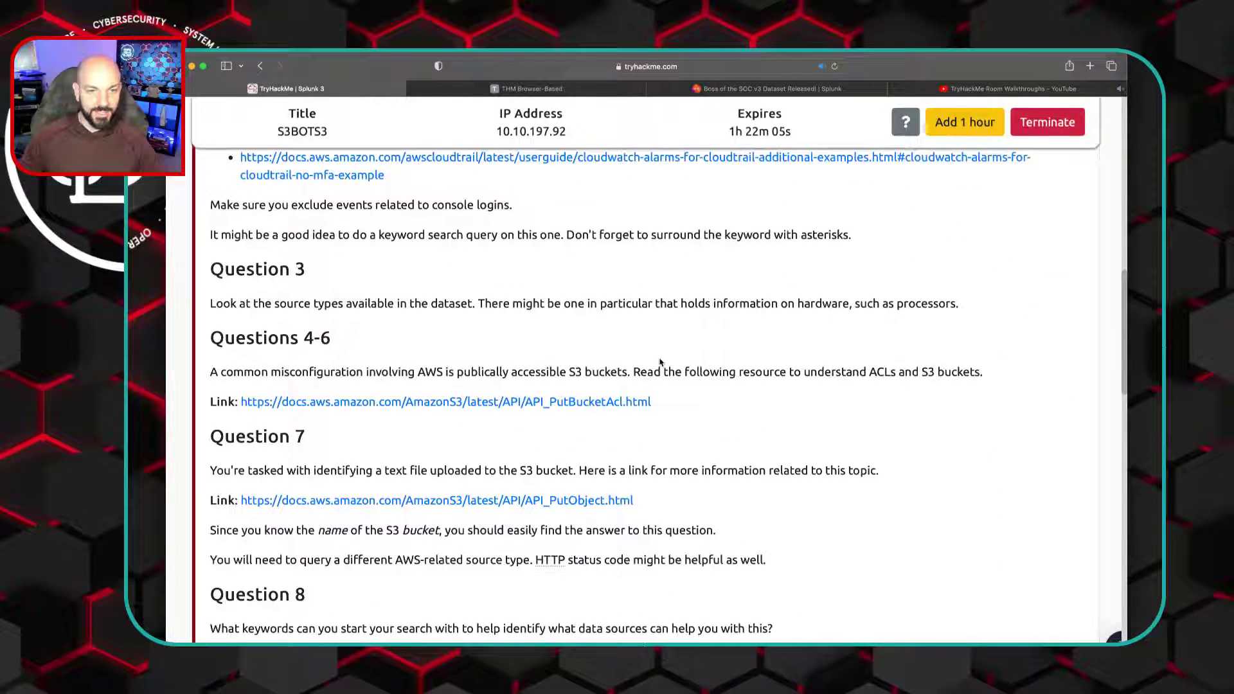
pyautogui.scroll(-4, 660, 363)
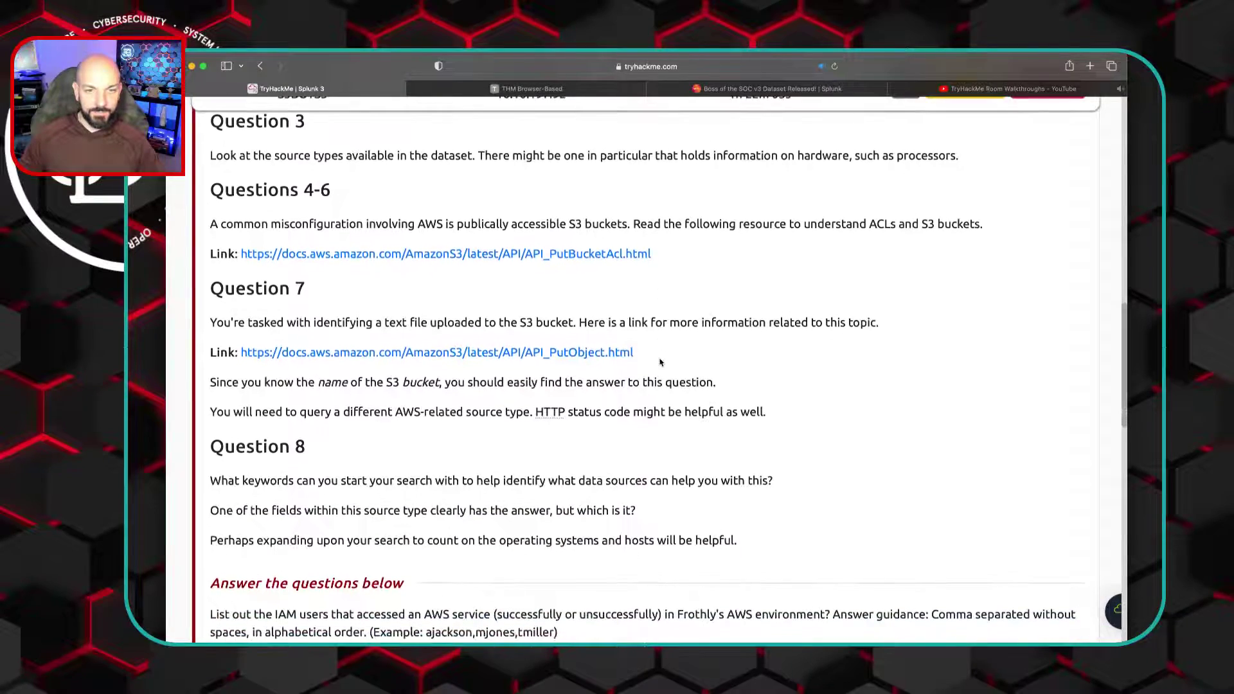
pyautogui.scroll(-12, 660, 363)
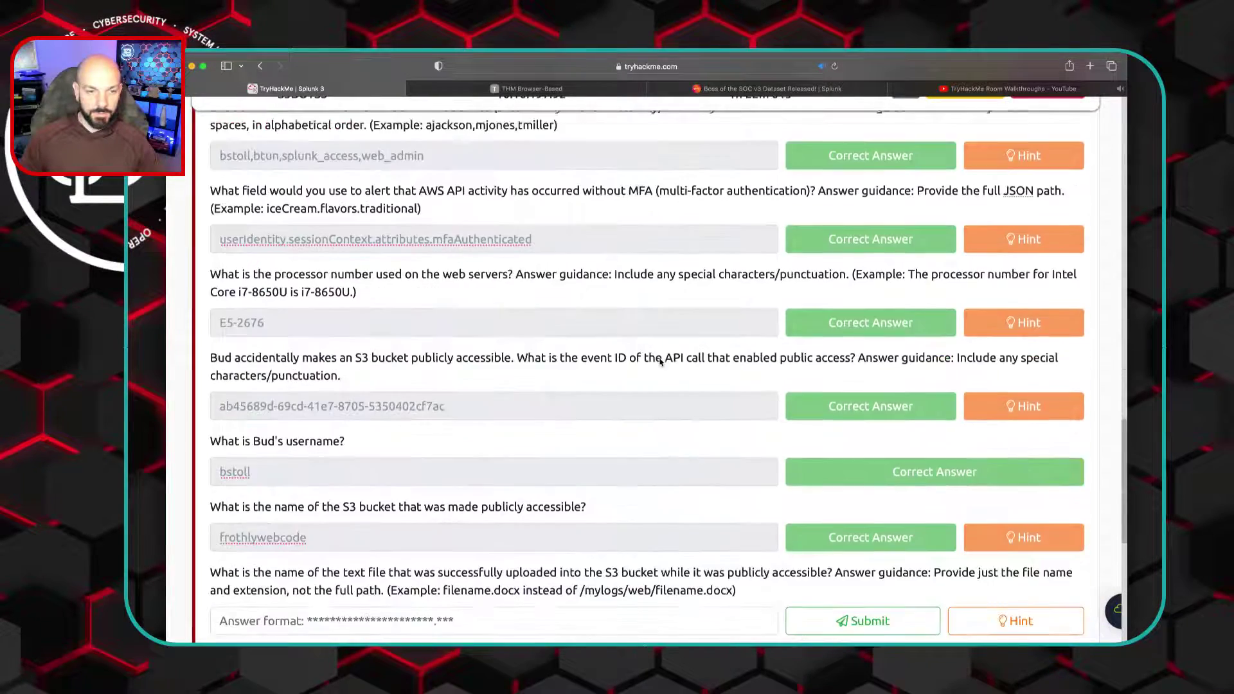
pyautogui.scroll(-3, 660, 362)
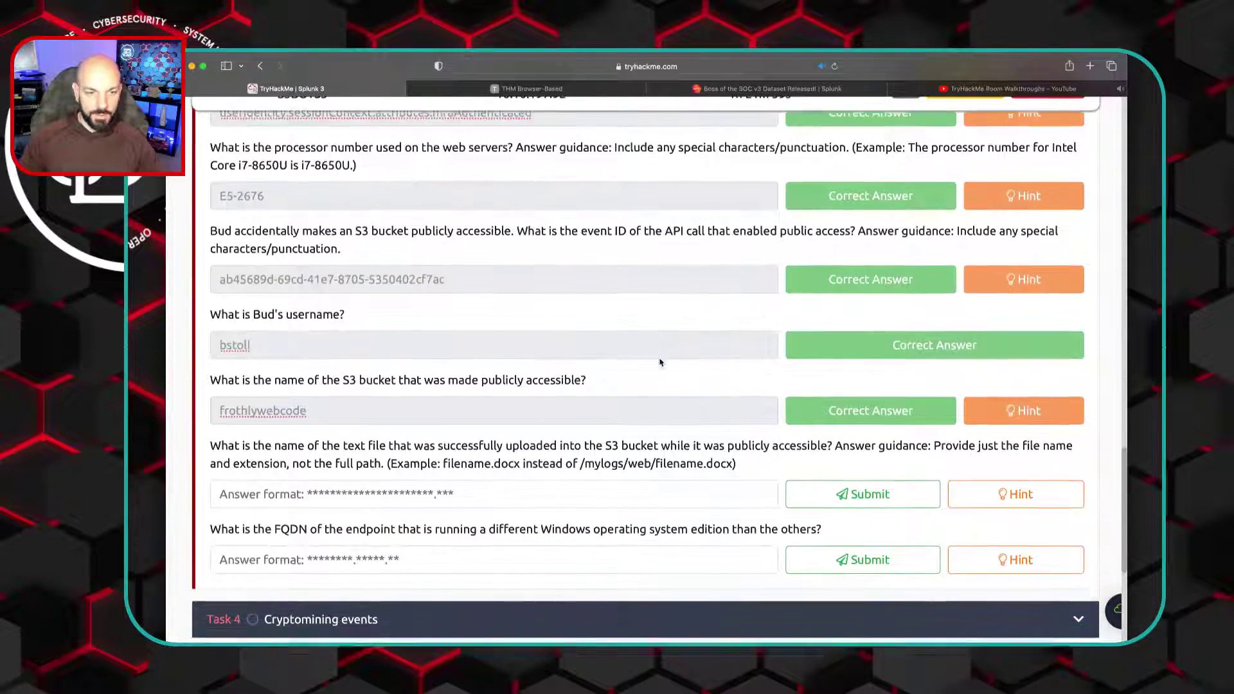
pyautogui.scroll(-1, 418, 411)
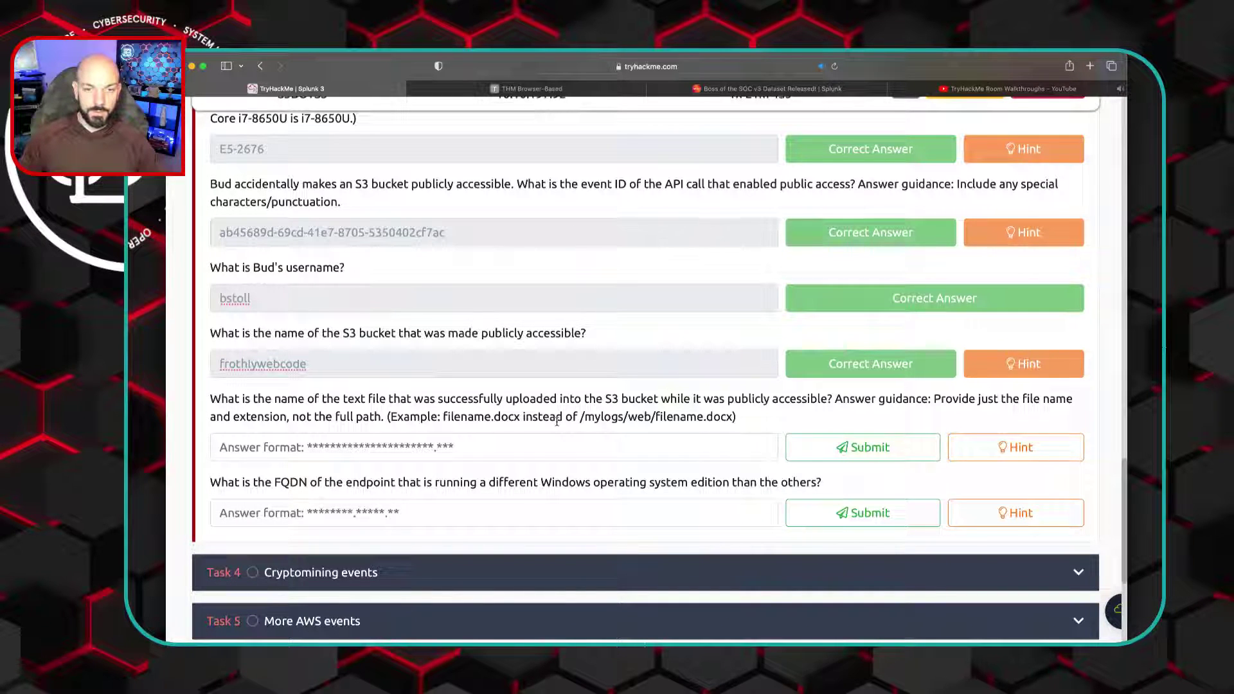
# Return to the Splunk source type list and open a new search for the aws:s3:accesslogs source type
pyautogui.click(576, 90)
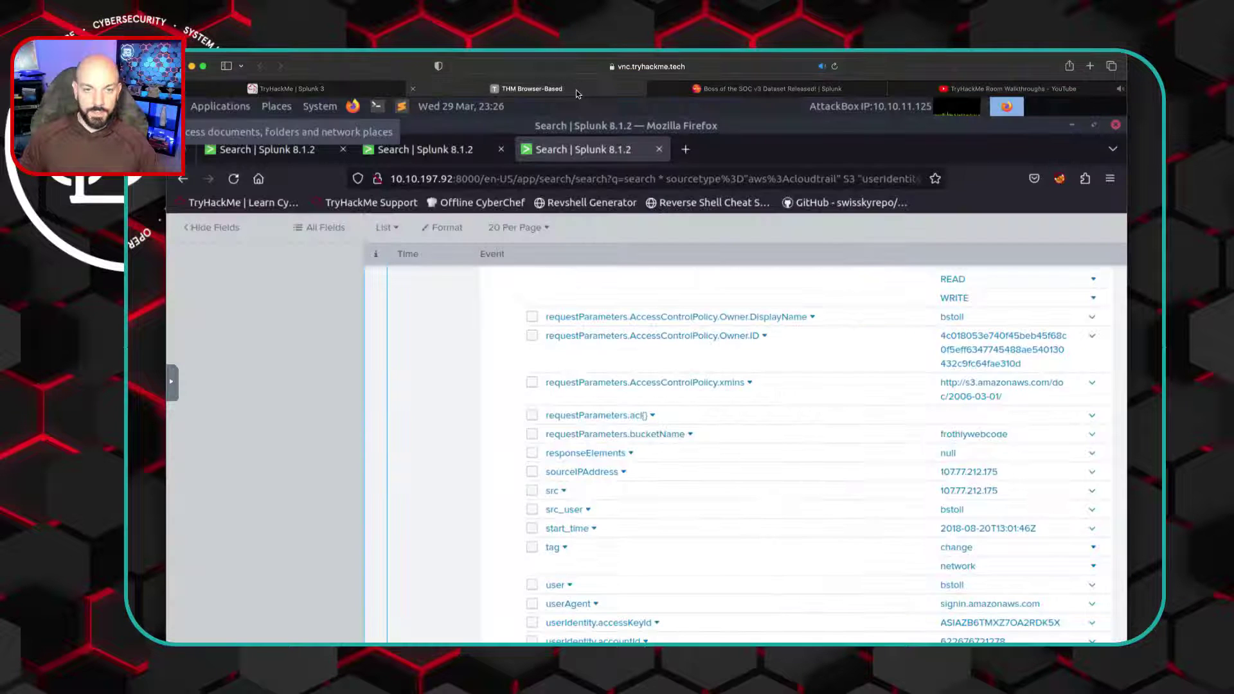
pyautogui.scroll(15, 386, 321)
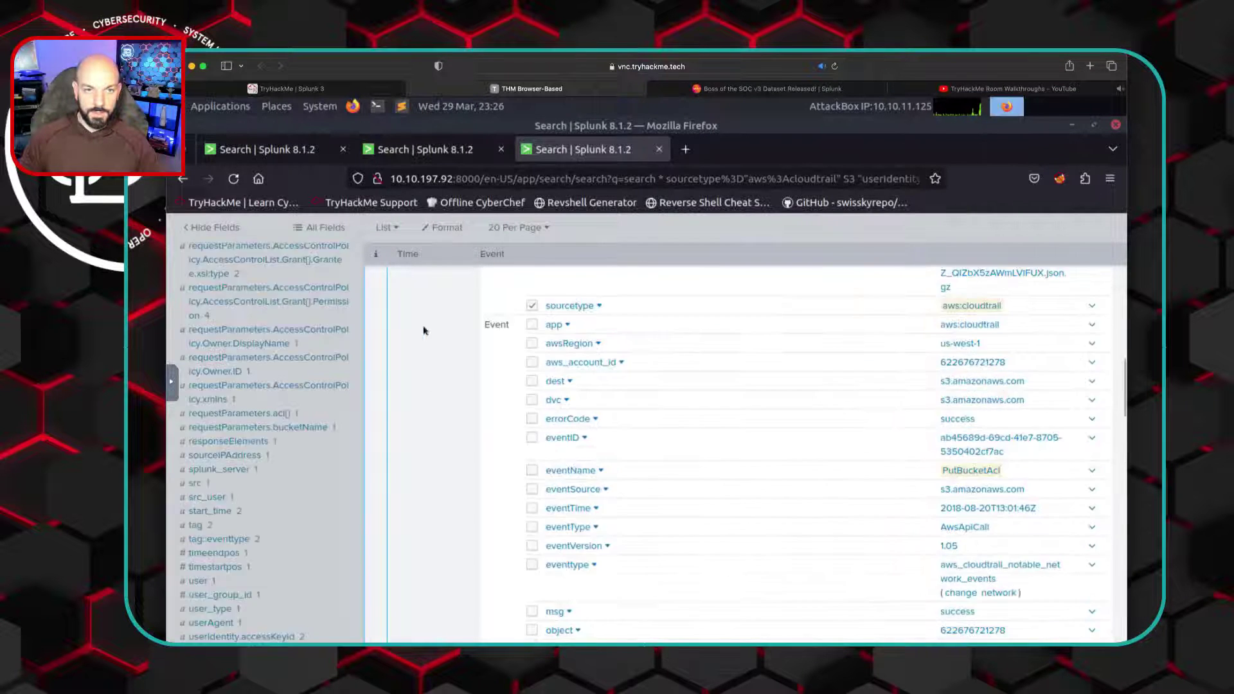
pyautogui.scroll(3, 423, 329)
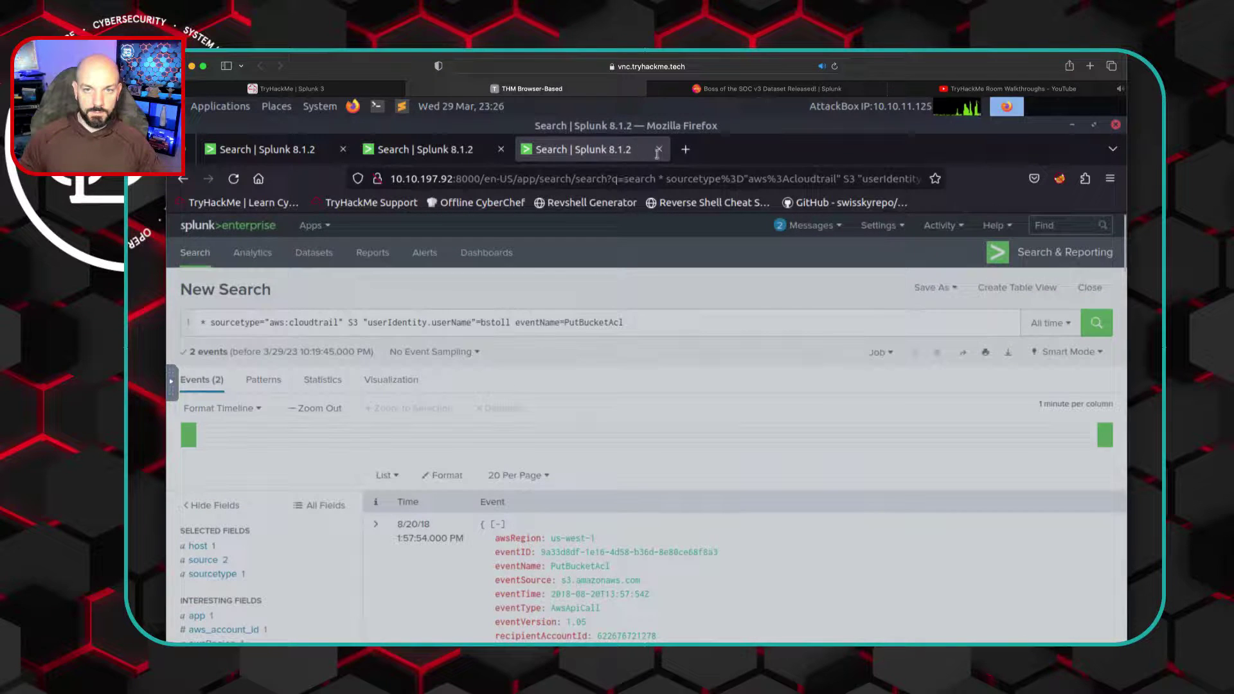
pyautogui.click(306, 150)
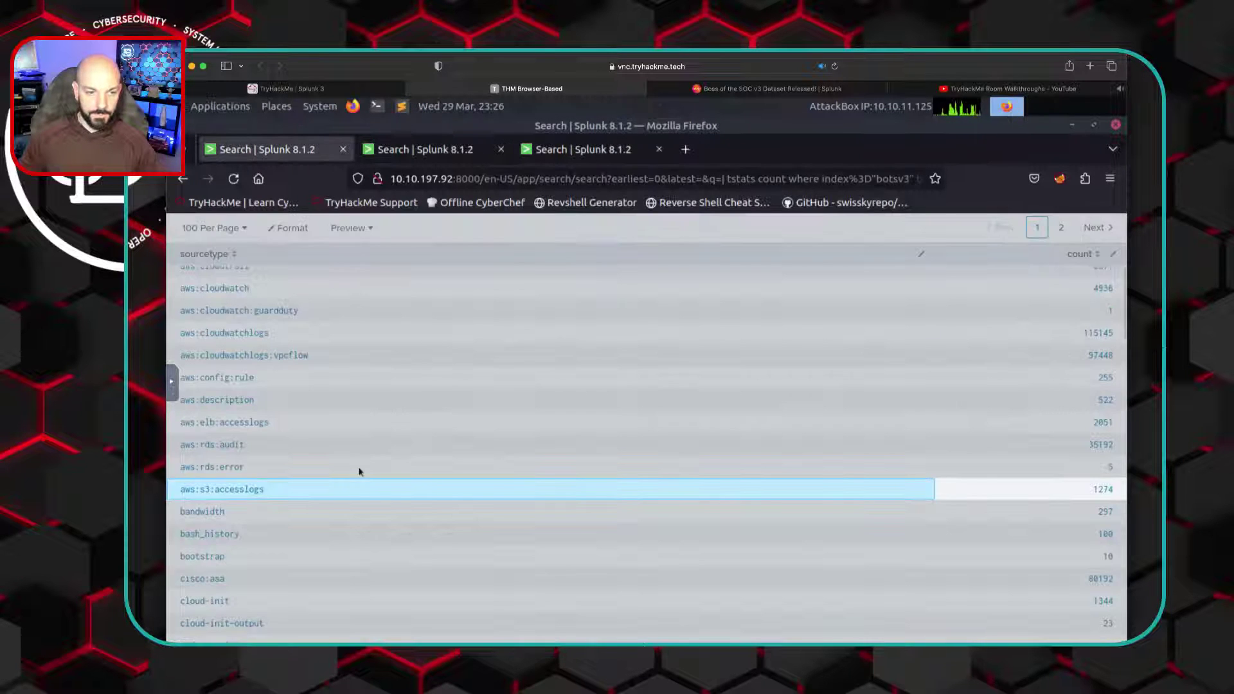
pyautogui.click(239, 491)
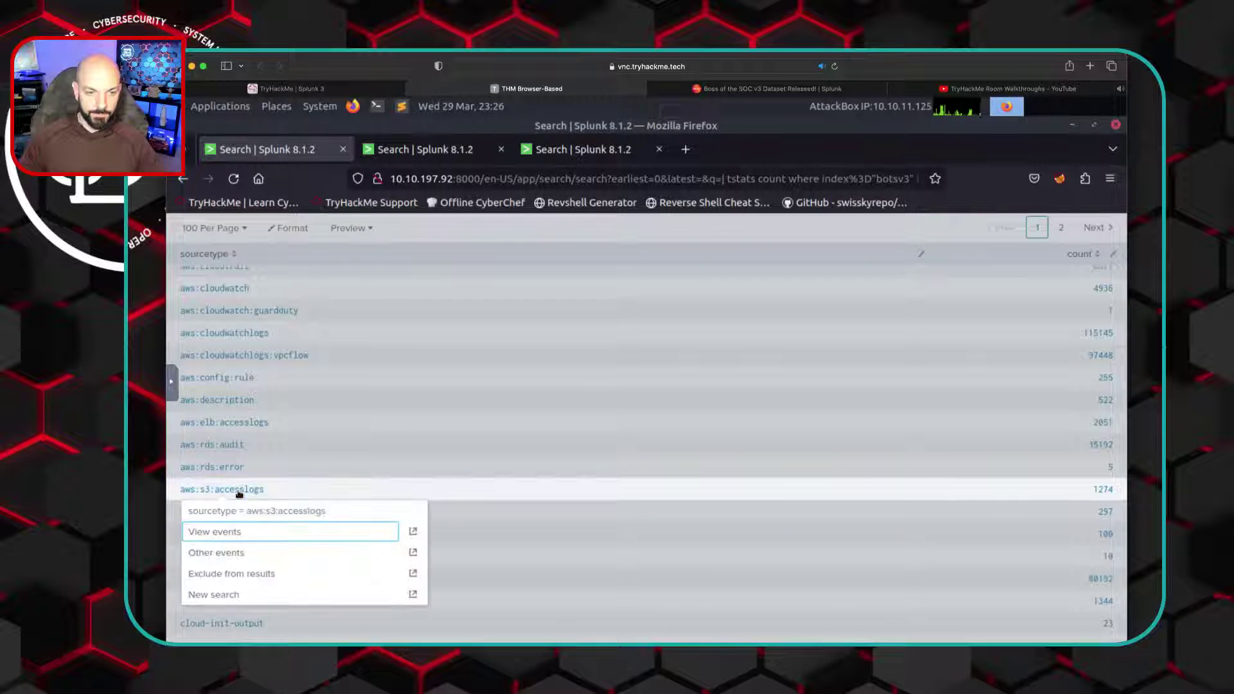
pyautogui.click(414, 597)
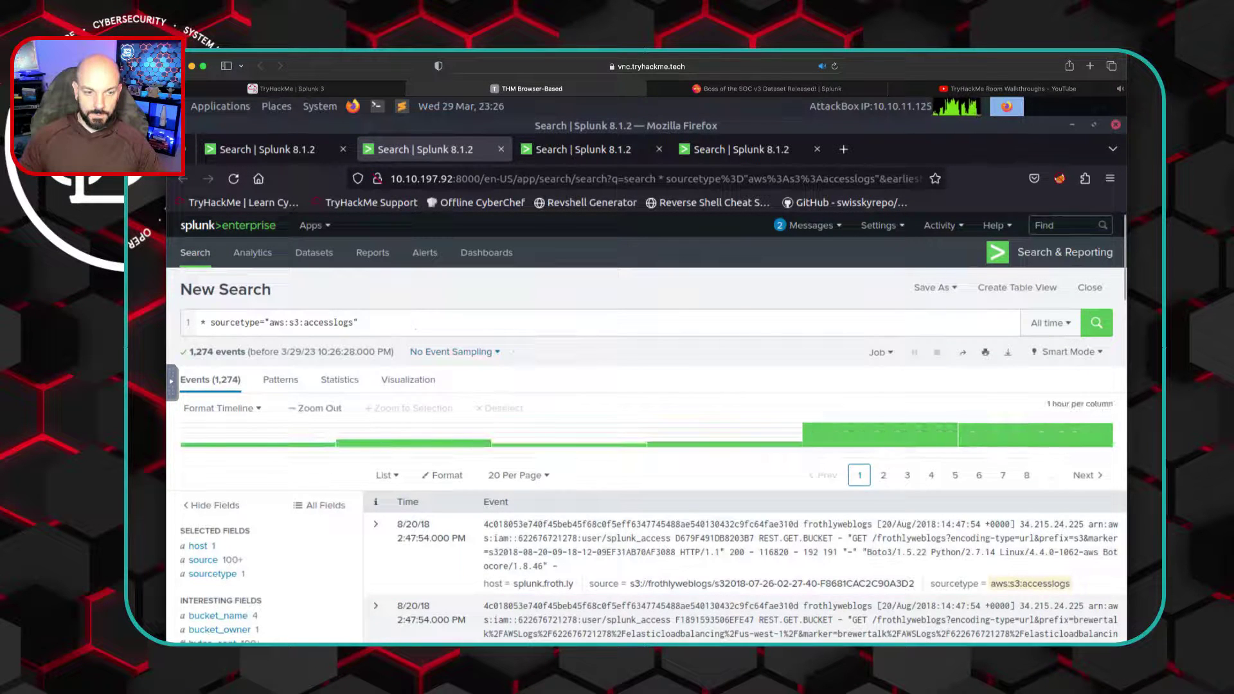
# Narrow the access log search to bucket_name frothlywebcode and the keyword *.txt*
pyautogui.click(216, 615)
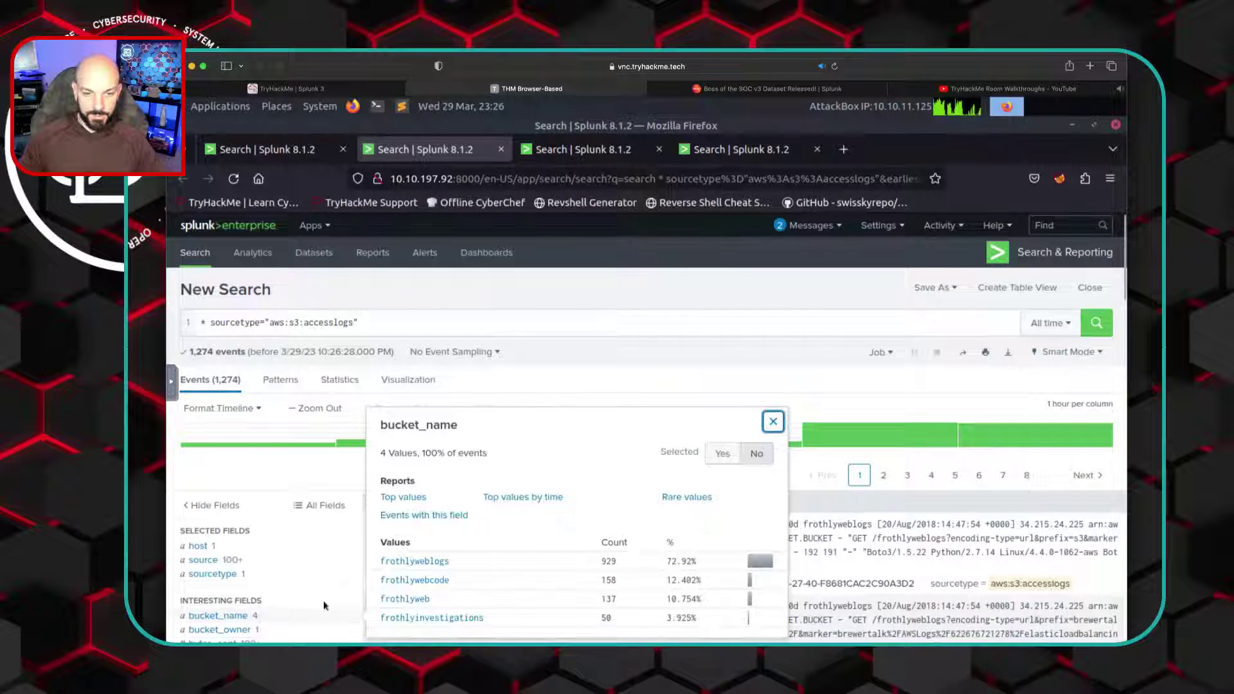
pyautogui.click(424, 582)
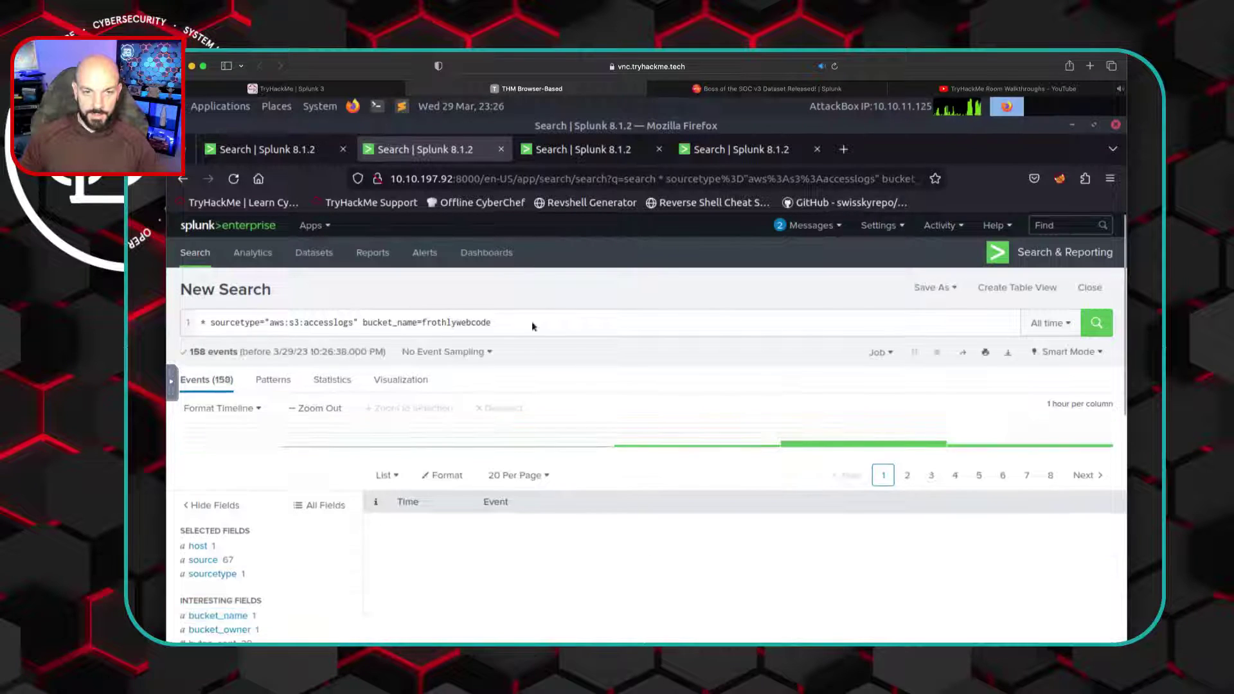
pyautogui.click(531, 322)
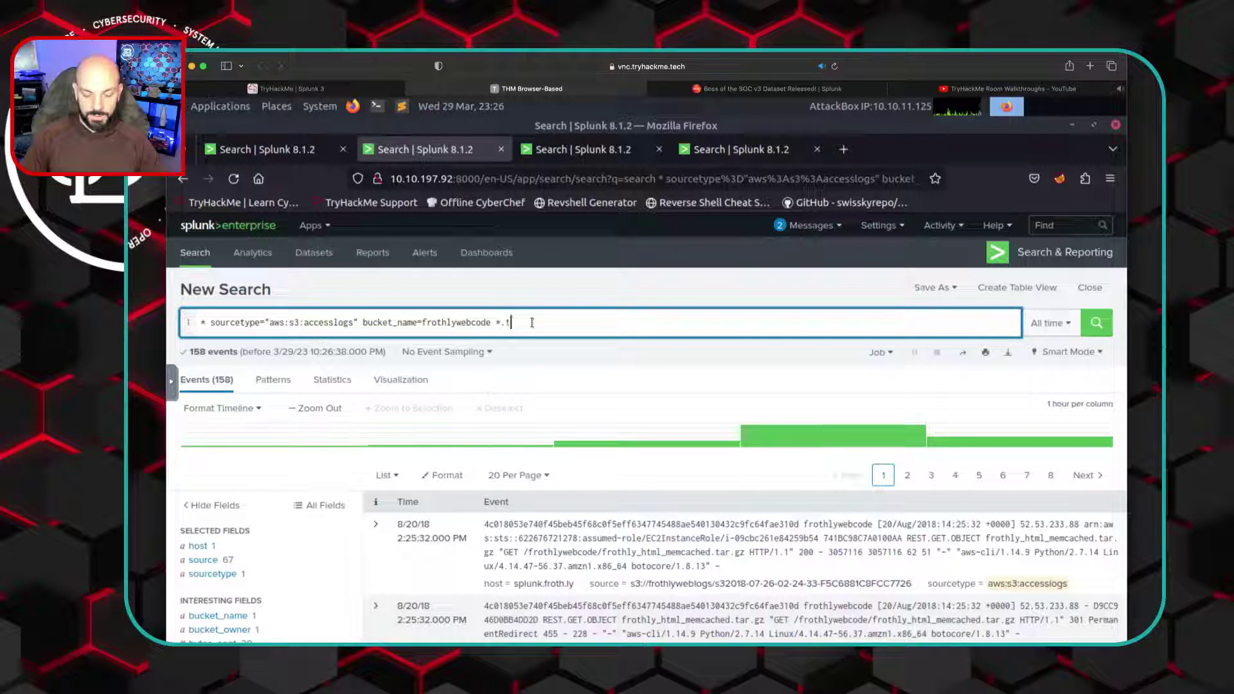
pyautogui.write('xt*')
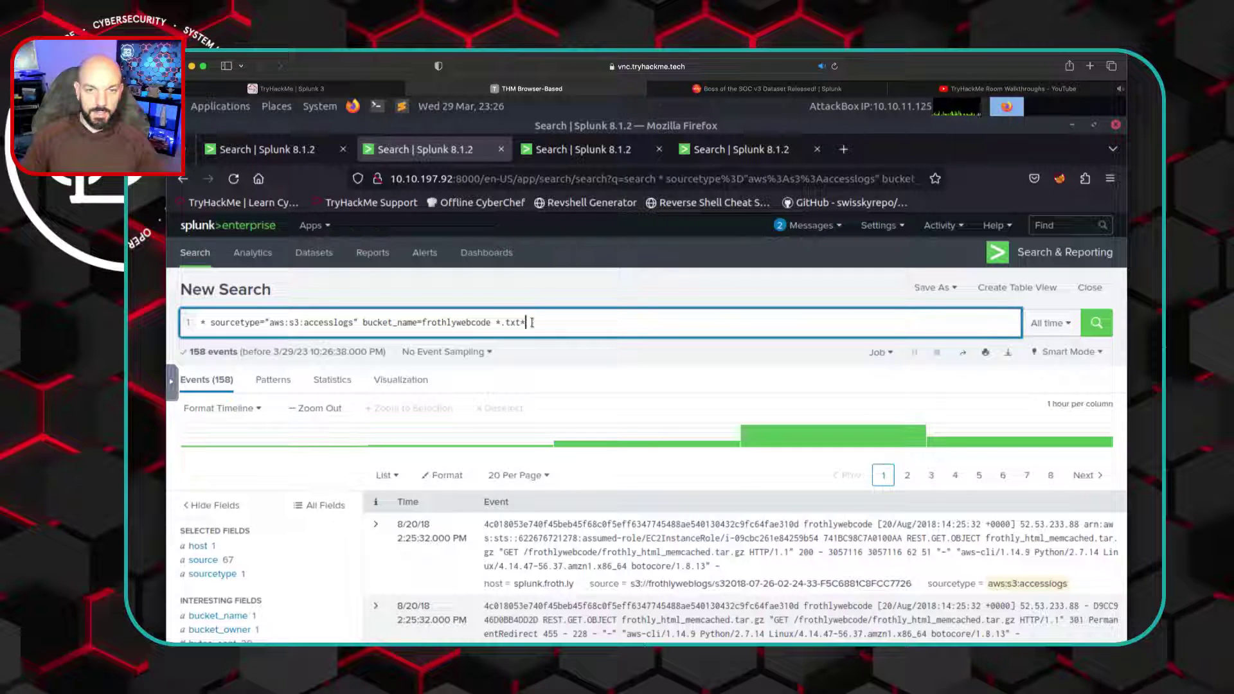
pyautogui.press('Return')
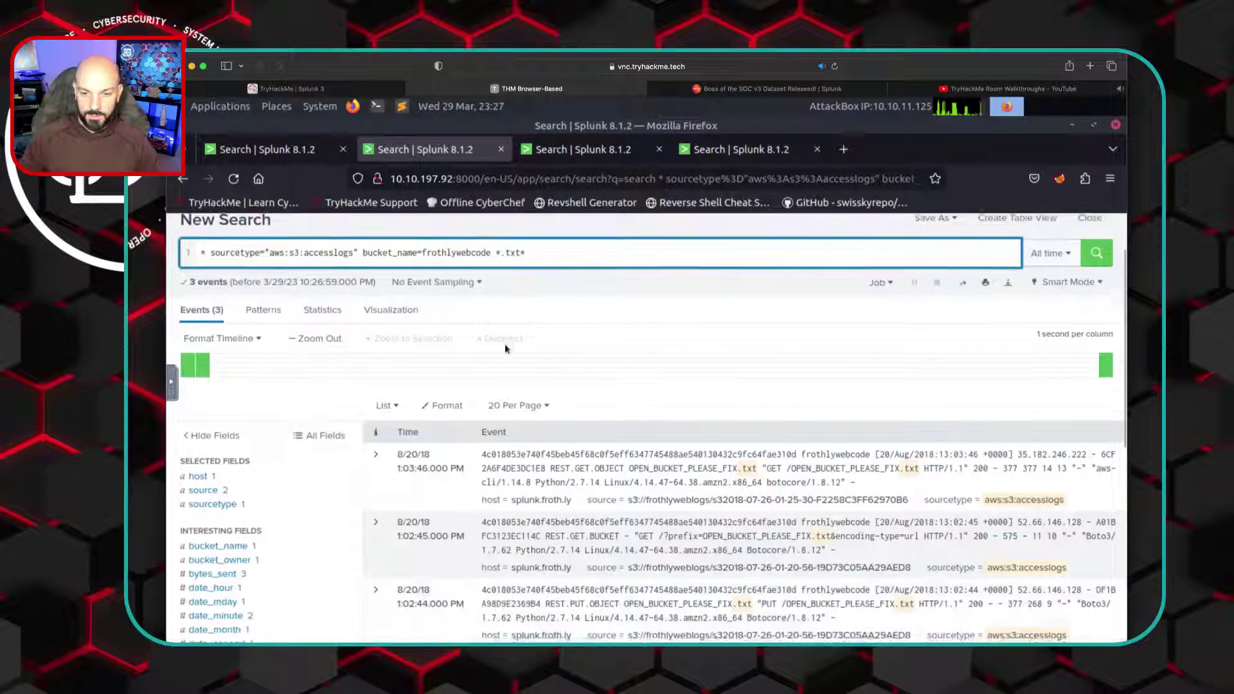
# Look over the matching events and inspect the field details of the 1:03:46 PM event
pyautogui.scroll(-3, 505, 349)
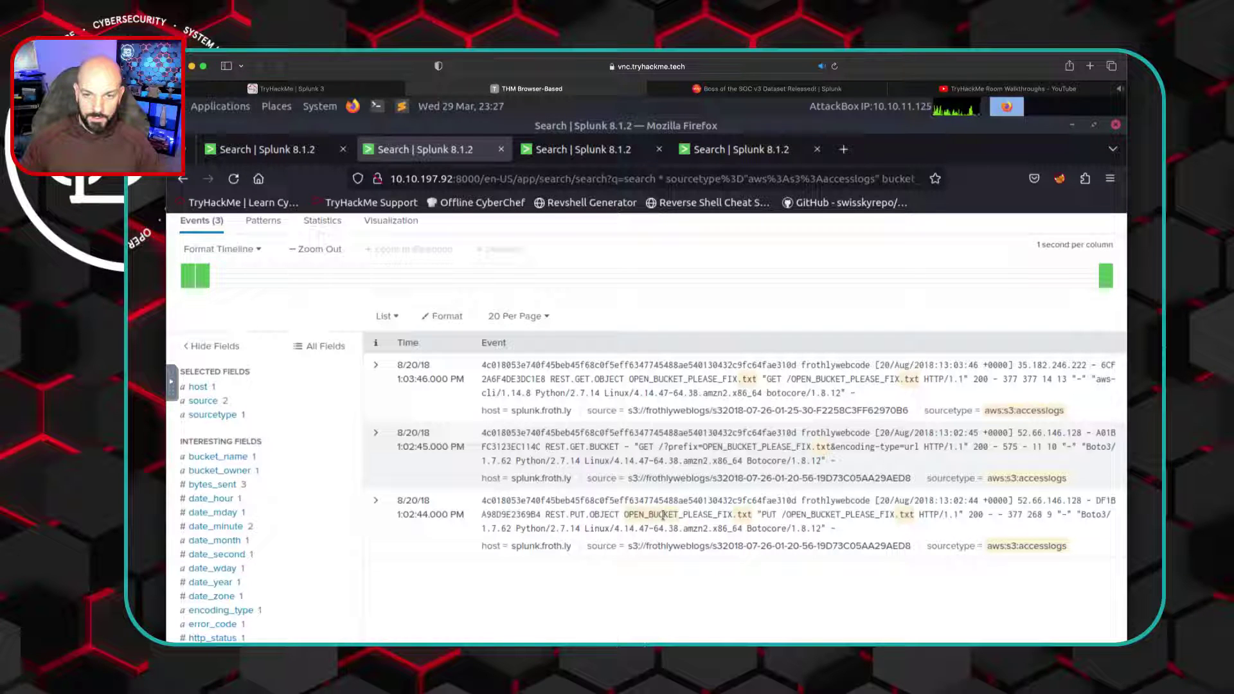
pyautogui.click(376, 366)
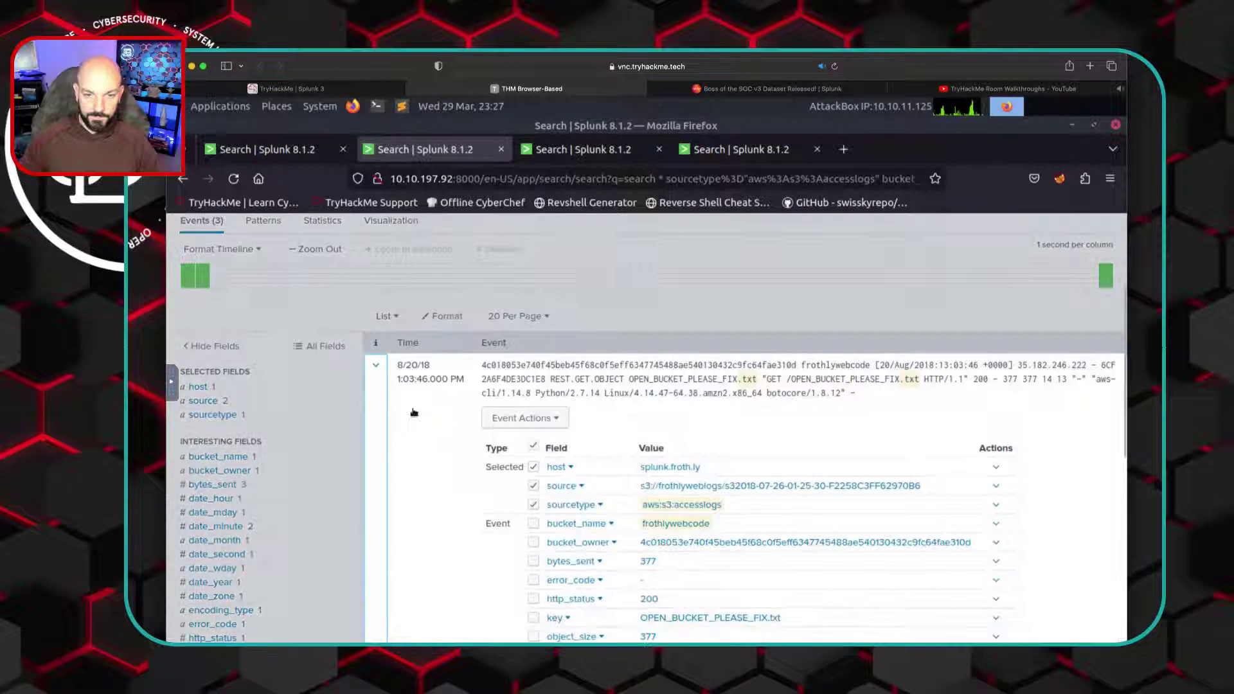
pyautogui.scroll(-1, 423, 445)
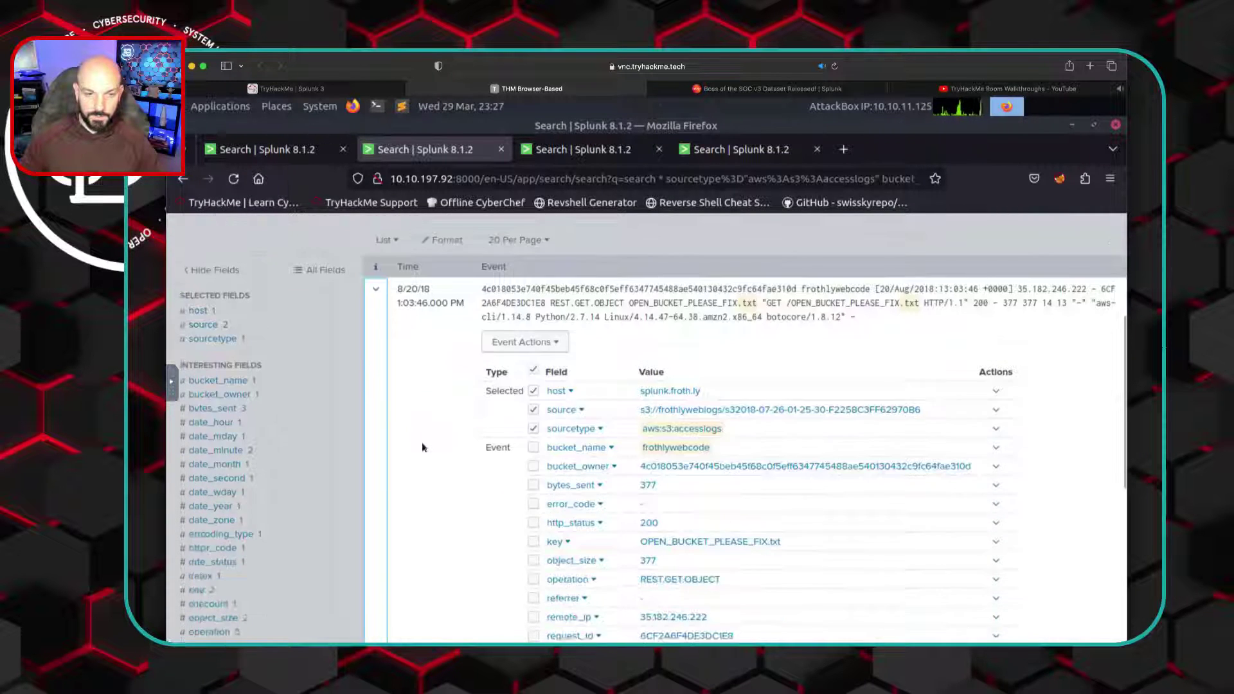
pyautogui.click(377, 288)
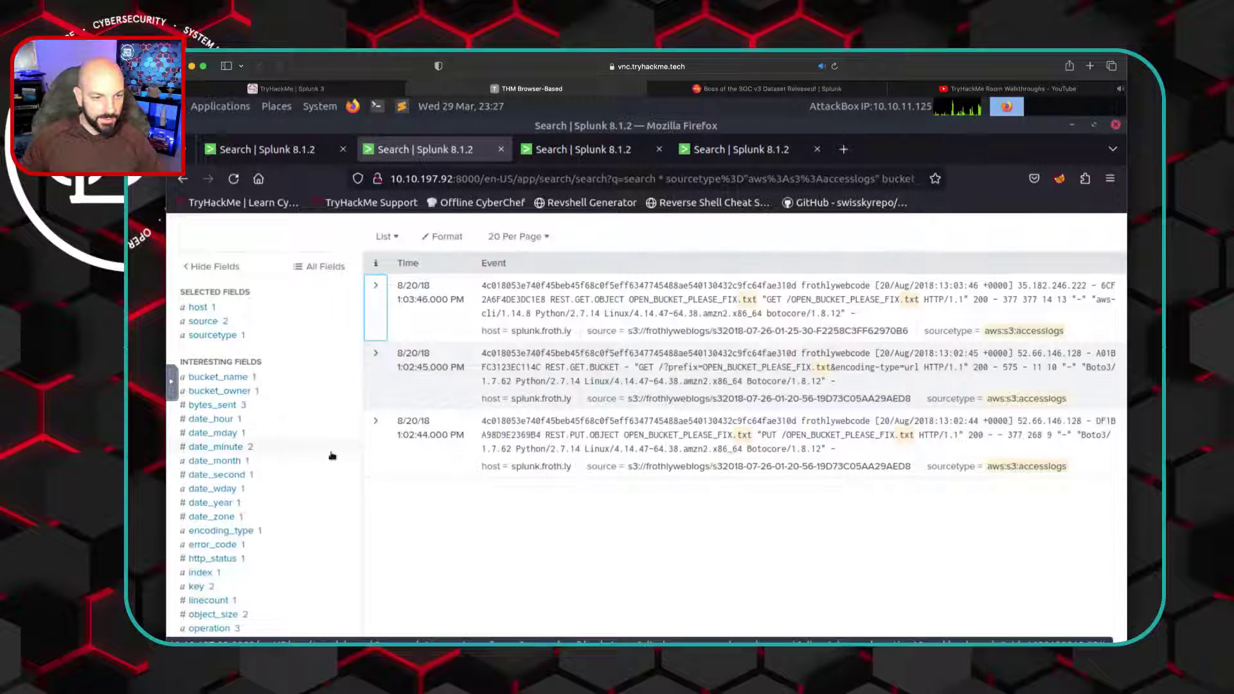
# Check the http_status values of the matching events and filter the search to the REST.PUT.OBJECT operation
pyautogui.scroll(-1, 331, 455)
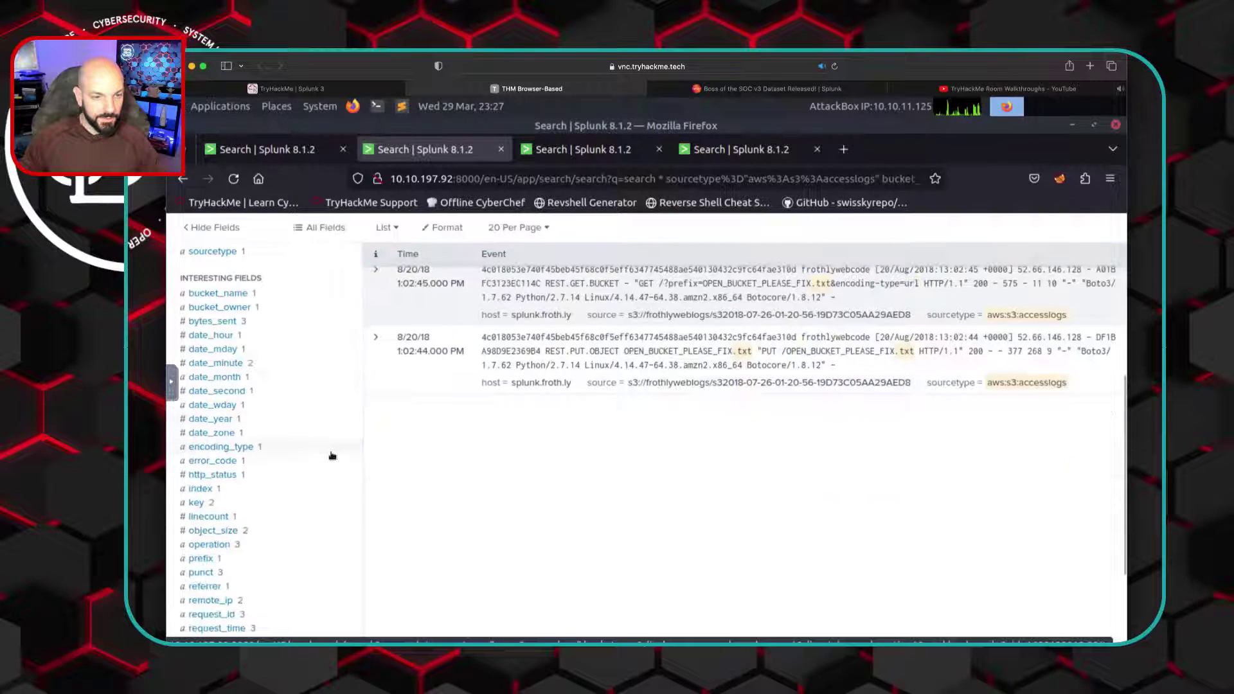
pyautogui.click(225, 476)
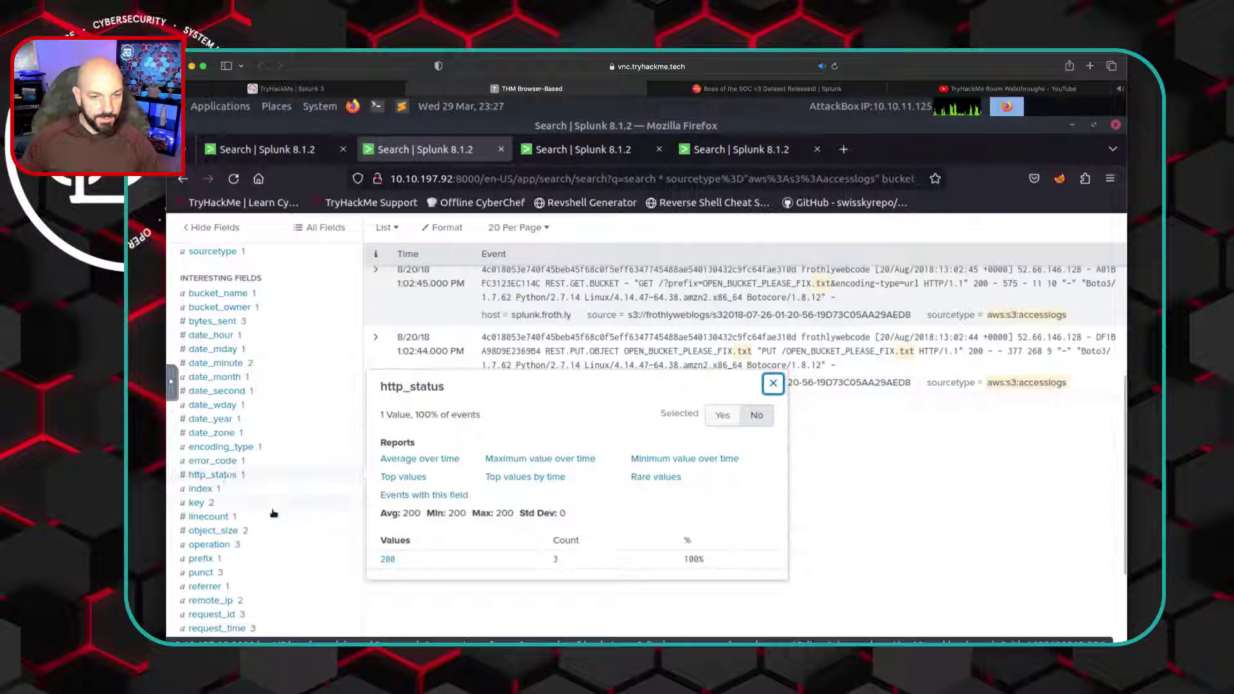
pyautogui.scroll(-1, 227, 480)
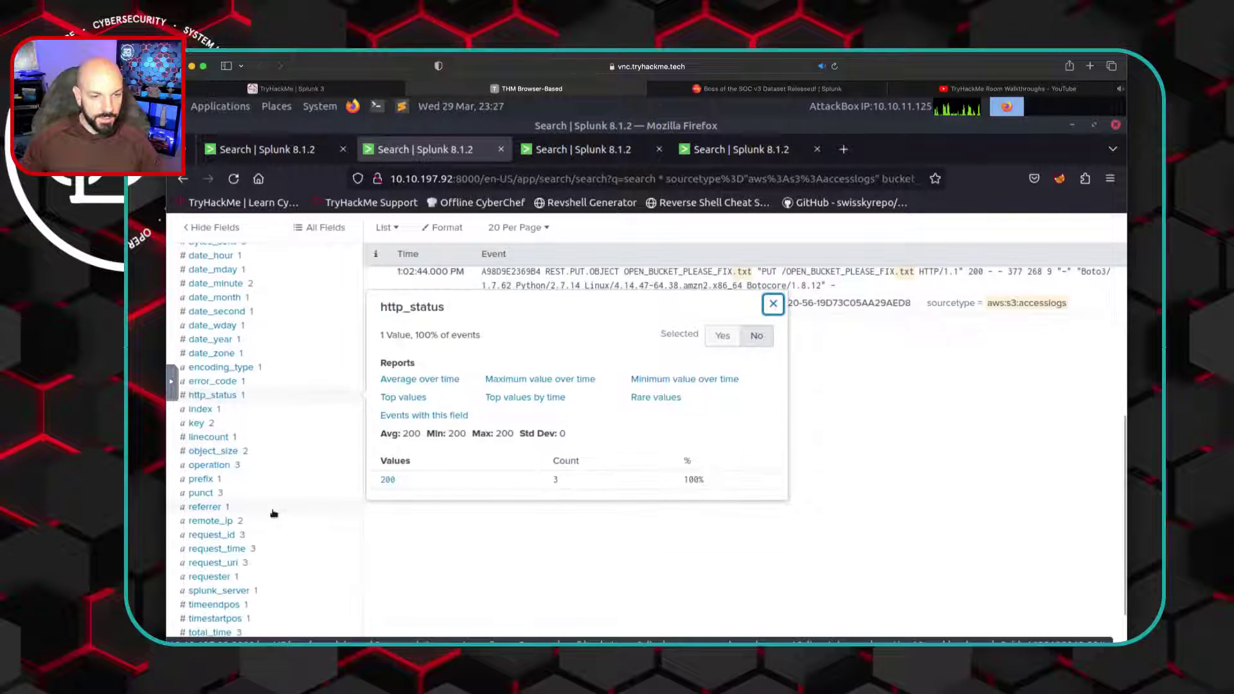
pyautogui.click(213, 465)
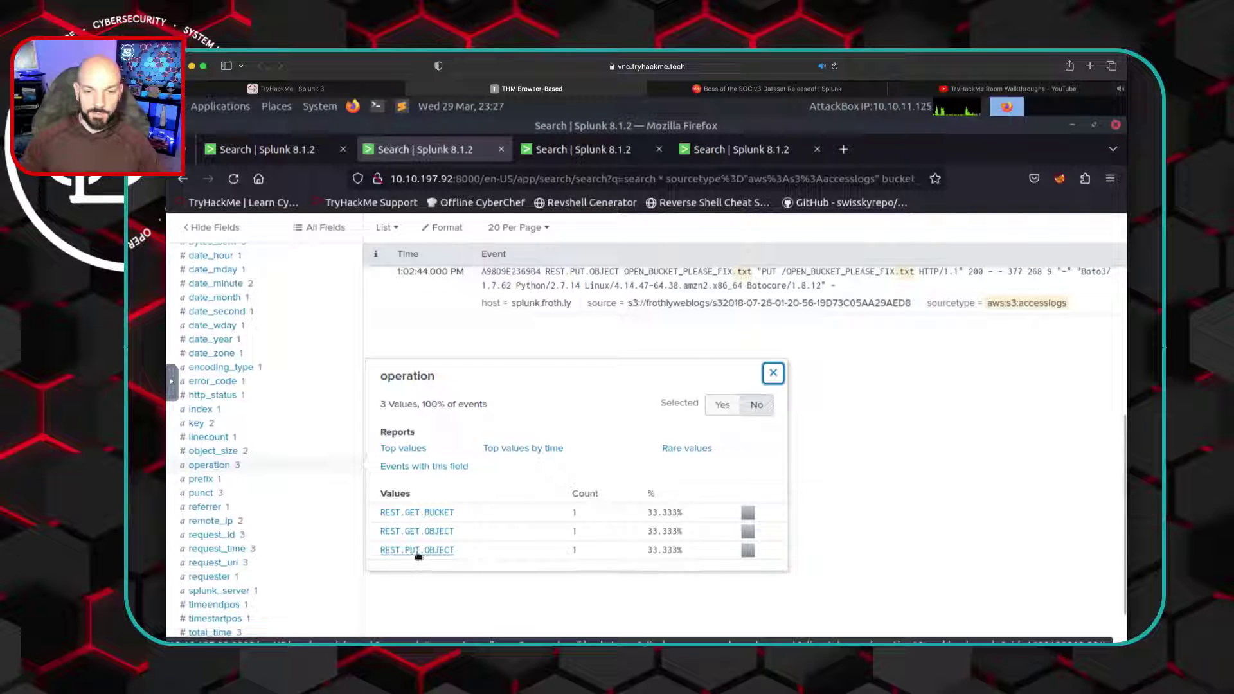
pyautogui.click(433, 552)
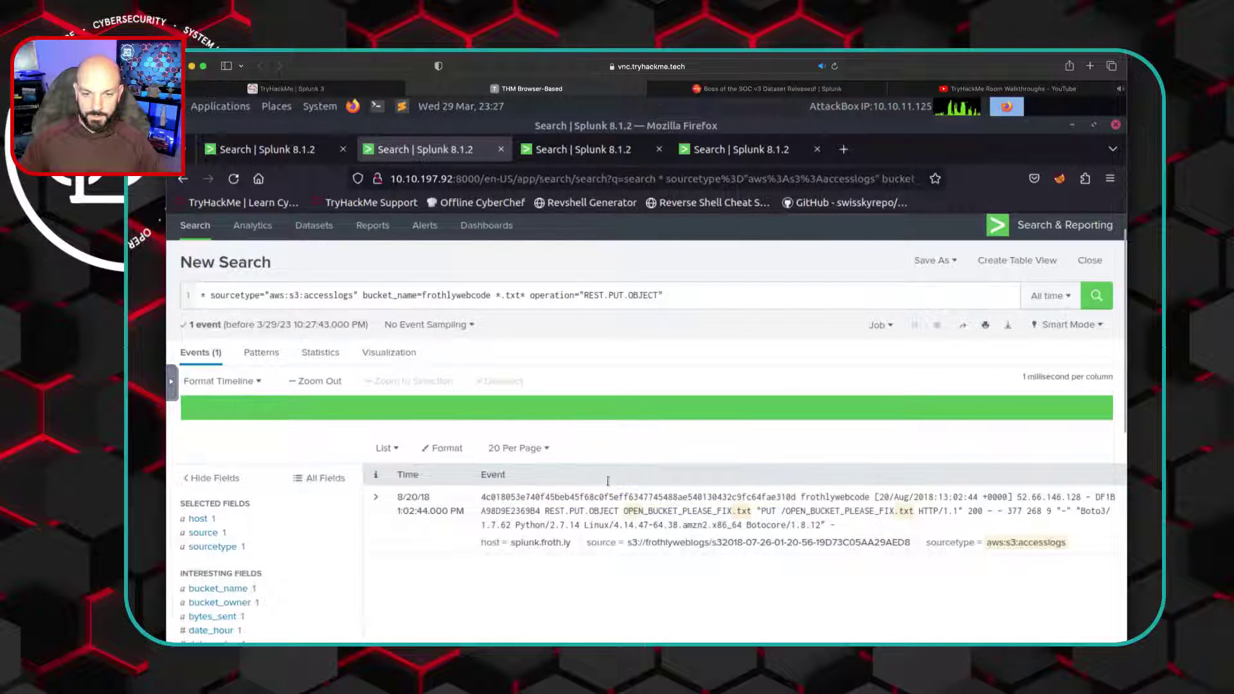
# Recheck the text file question on TryHackMe, and copy OPEN_BUCKET_PLEASE_FIX.txt from the REST.PUT.OBJECT event in Splunk
pyautogui.click(334, 87)
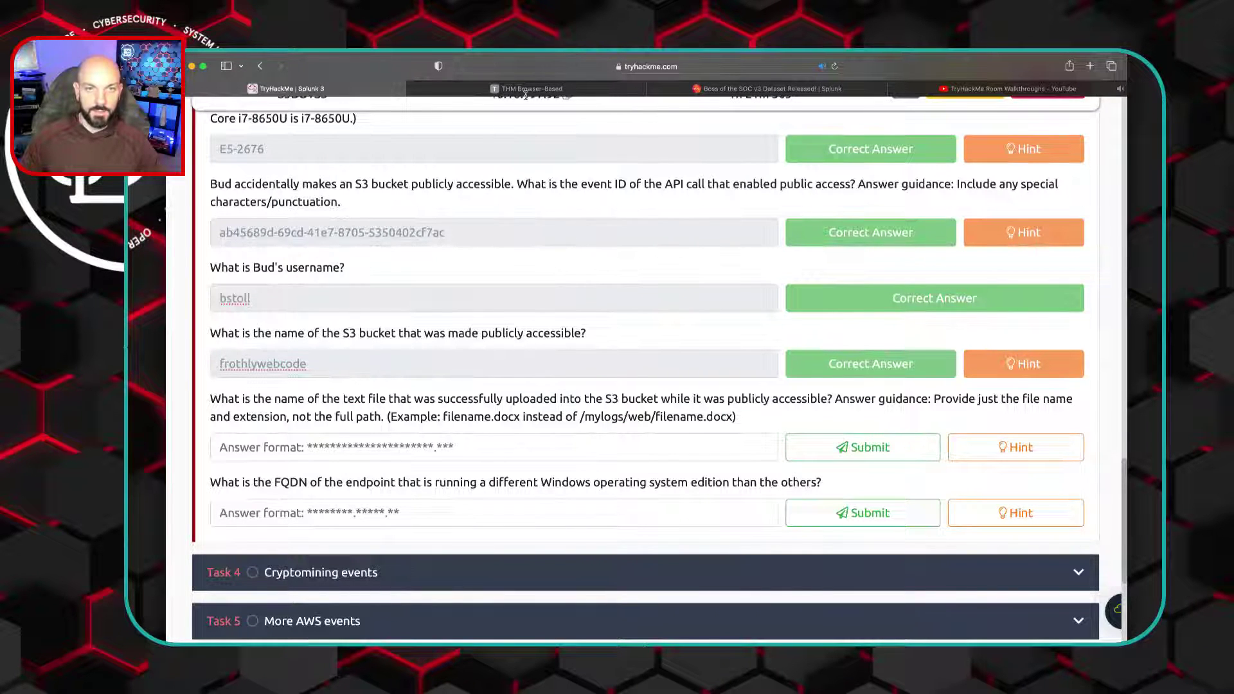
pyautogui.moveTo(541, 90)
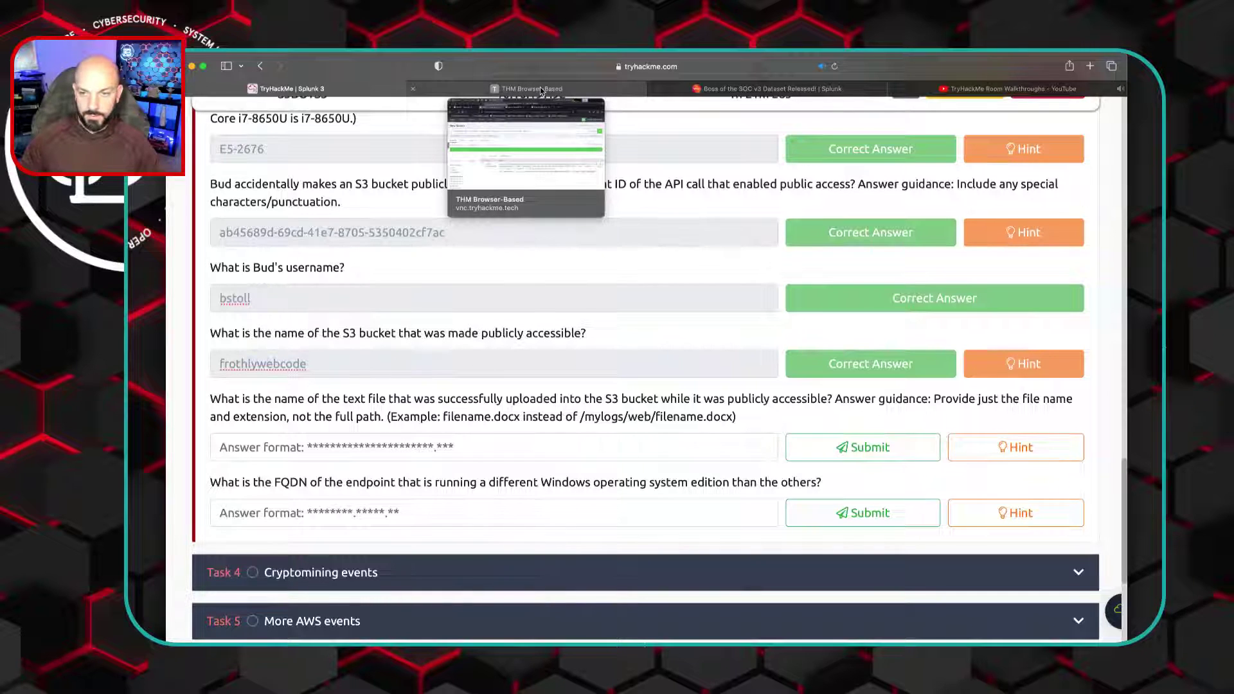
pyautogui.click(540, 89)
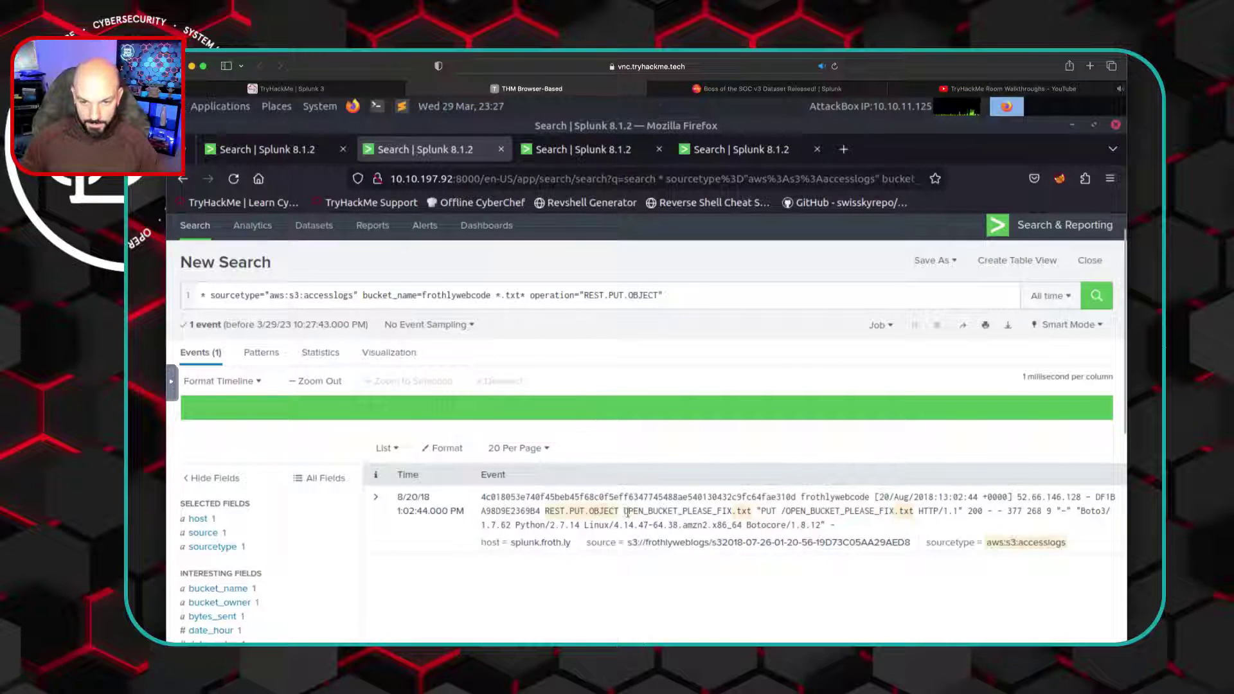
pyautogui.moveTo(627, 512); pyautogui.dragTo(748, 508)
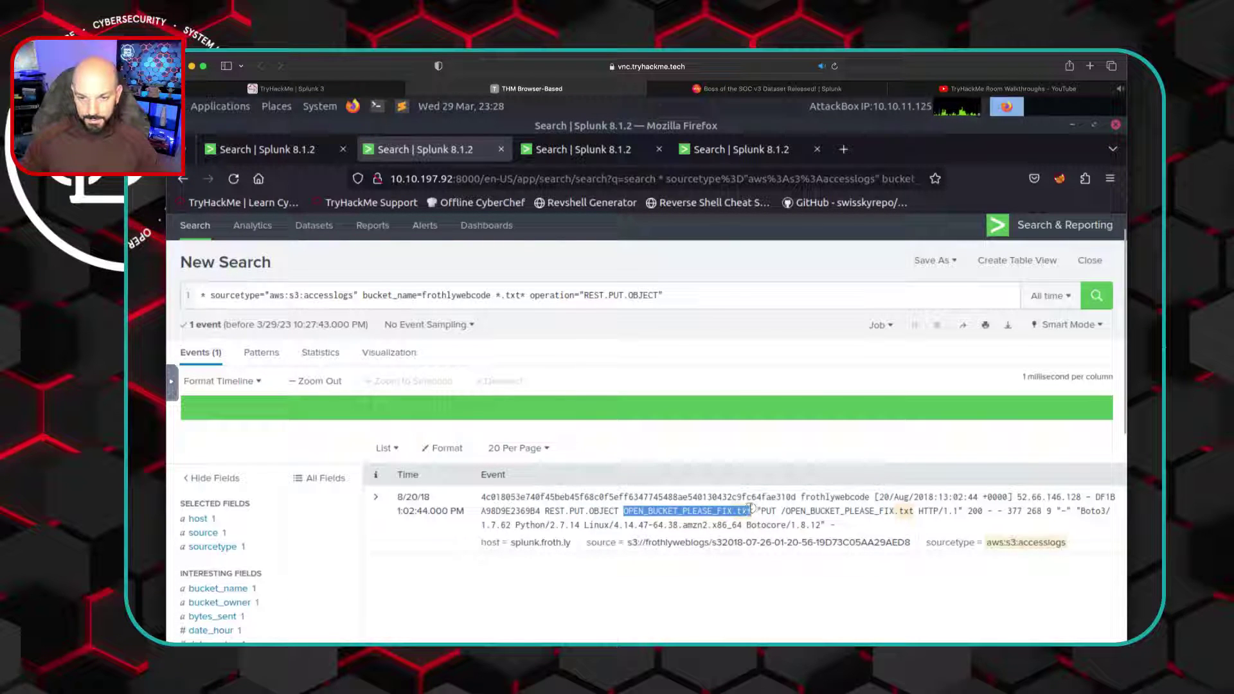
pyautogui.rightClick(723, 511)
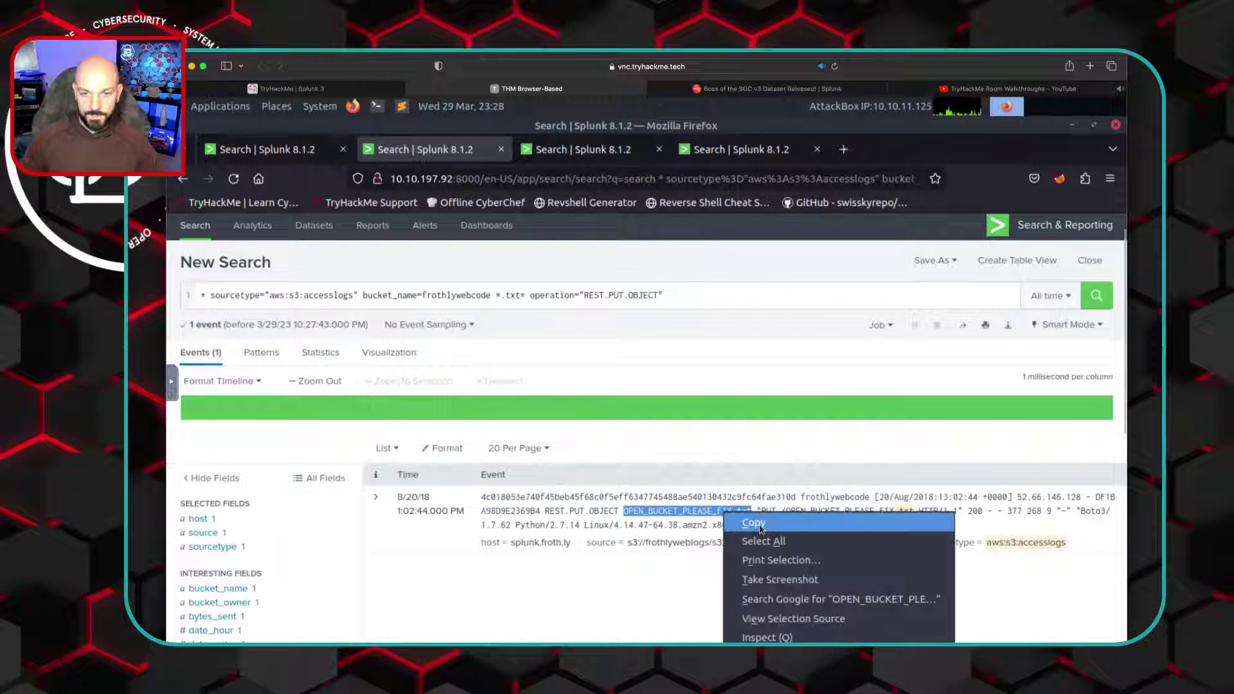
pyautogui.click(760, 528)
# Copy the file name out of the remote desktop's shared clipboard and switch to the TryHackMe questions
pyautogui.click(171, 382)
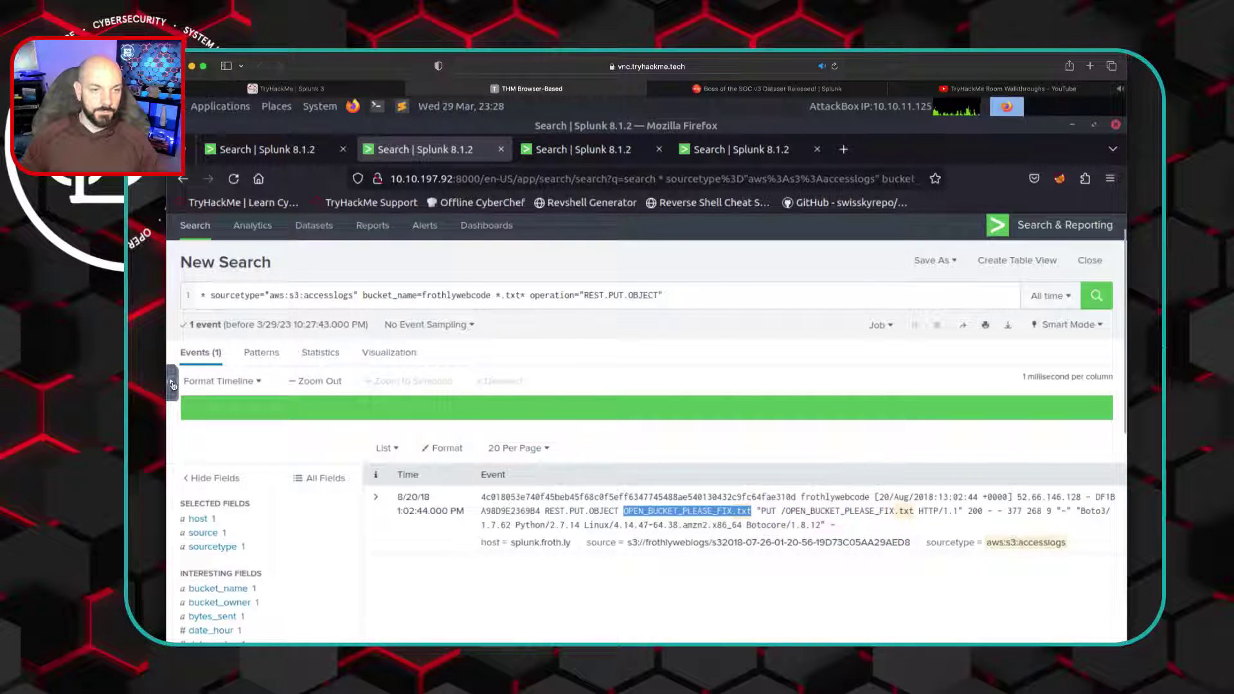
pyautogui.click(181, 390)
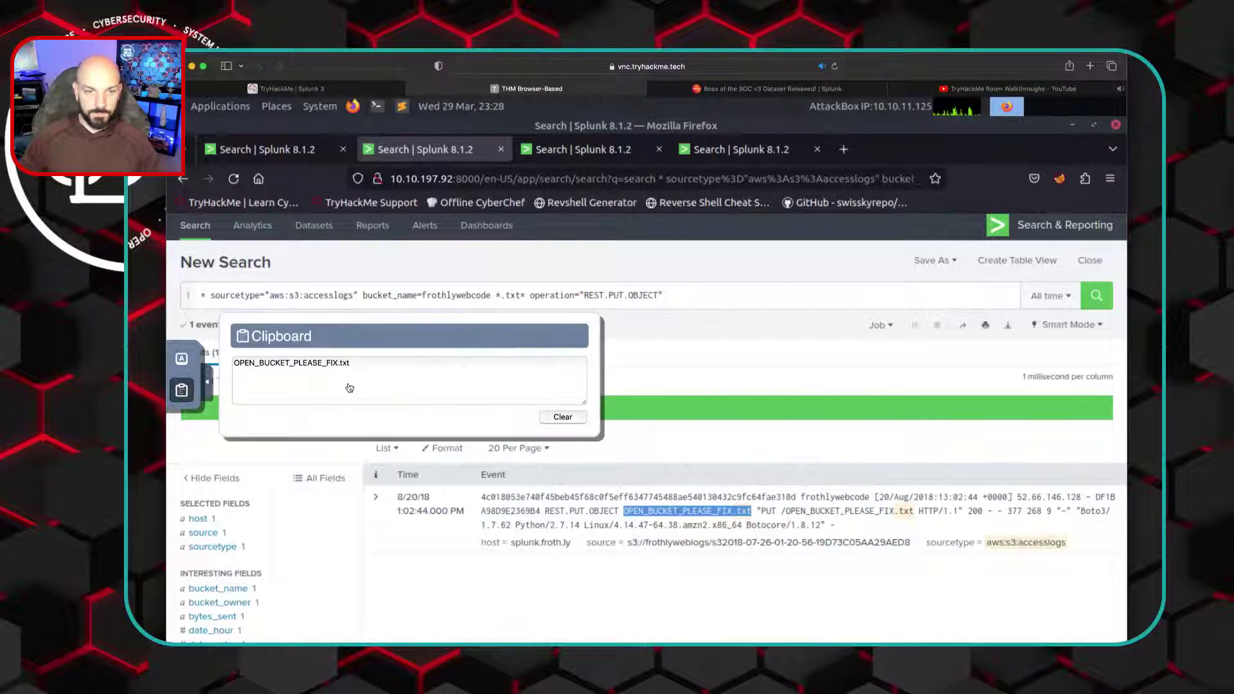
pyautogui.moveTo(365, 371); pyautogui.dragTo(235, 362)
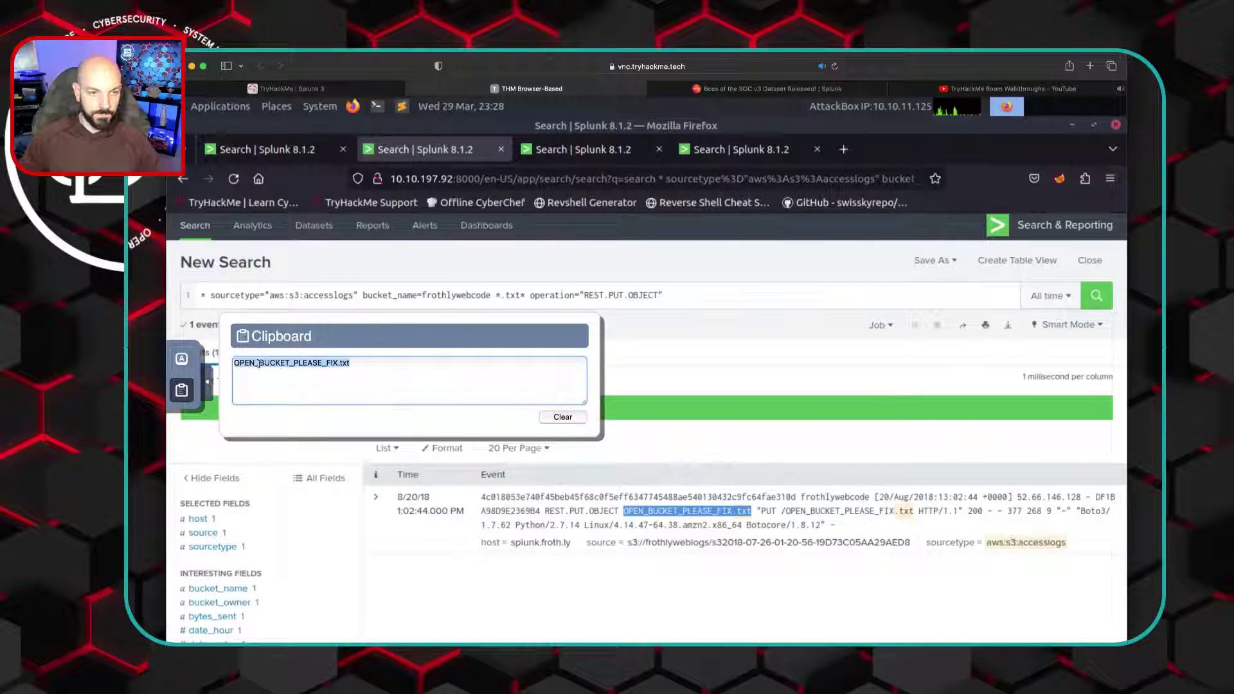
pyautogui.rightClick(252, 357)
pyautogui.click(286, 426)
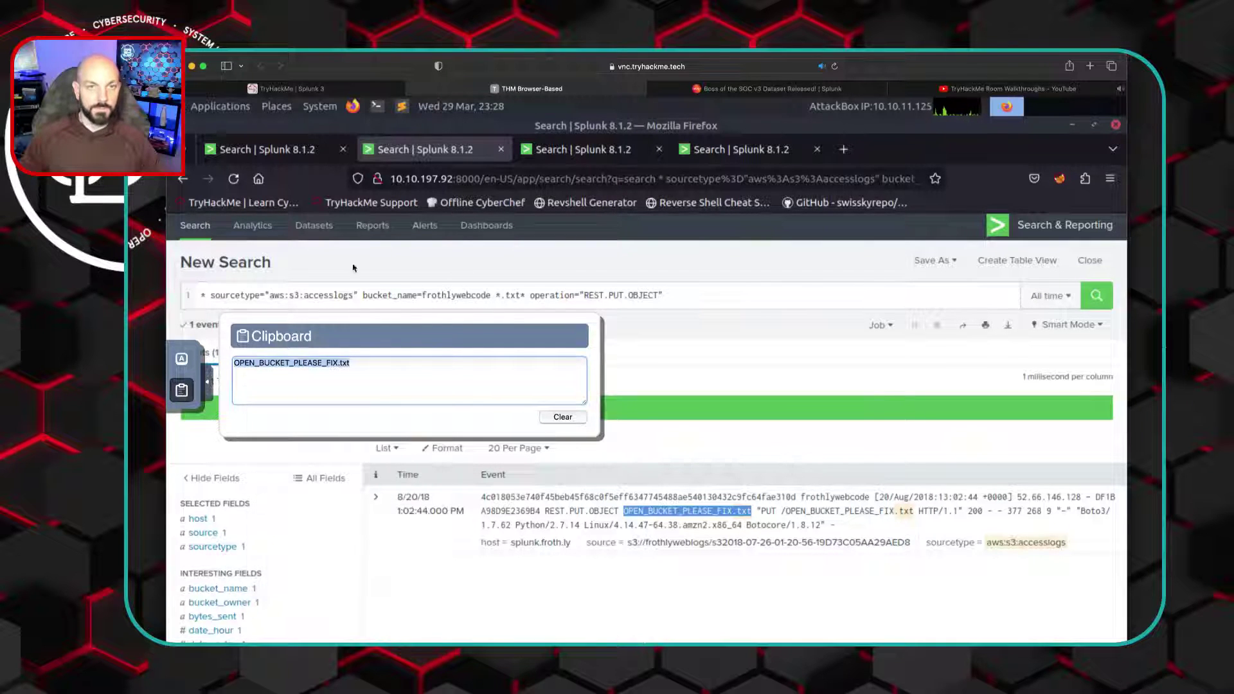
pyautogui.click(308, 90)
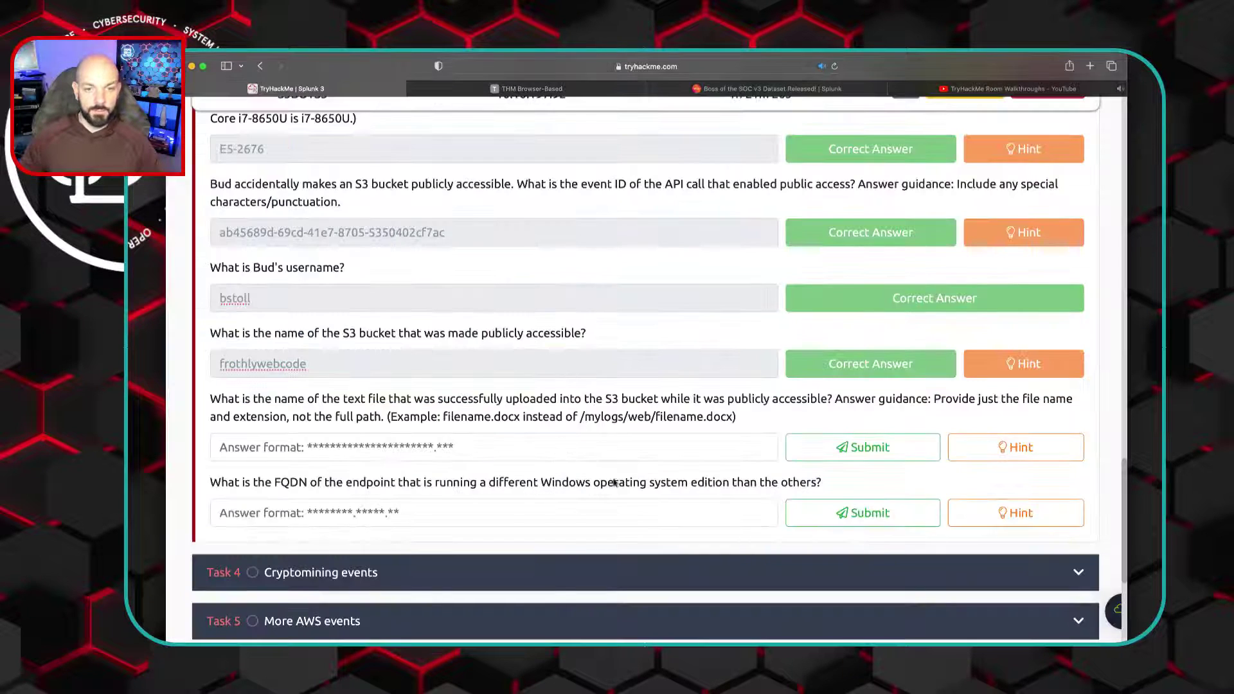
# Submit OPEN_BUCKET_PLEASE_FIX.txt as the answer to the uploaded text file question and read the following FQDN question
pyautogui.click(479, 448)
pyautogui.press('super+v')
pyautogui.click(847, 446)
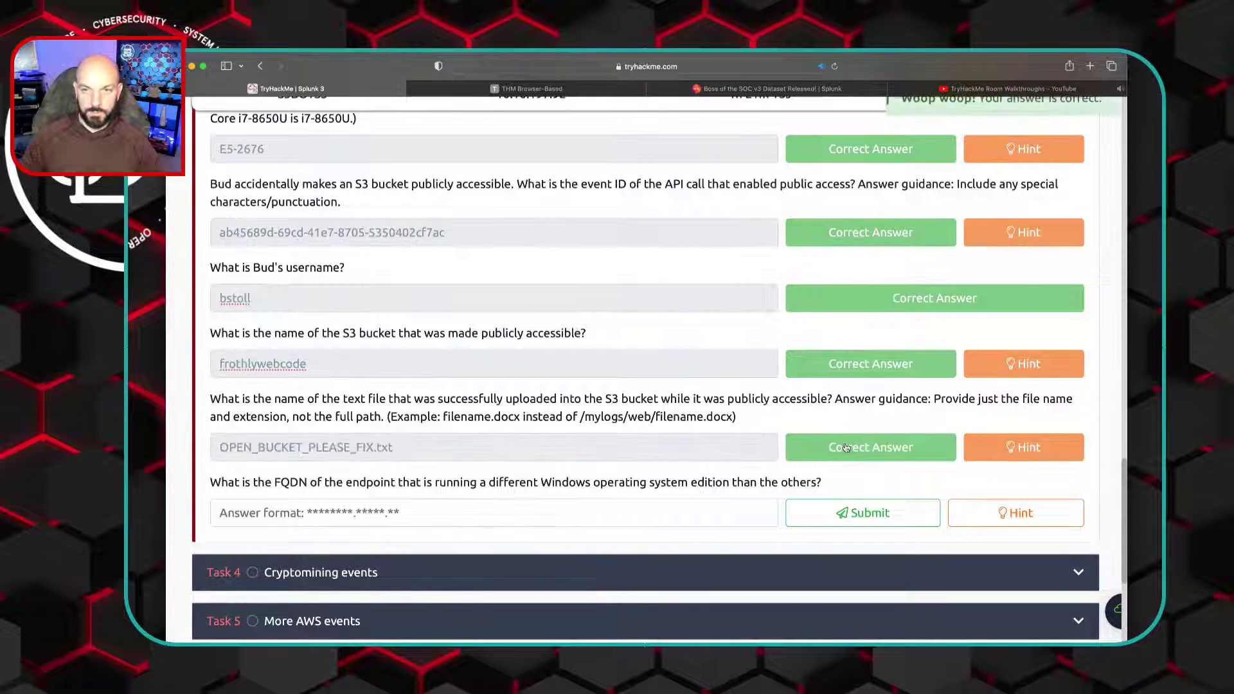
pyautogui.scroll(-1, 508, 405)
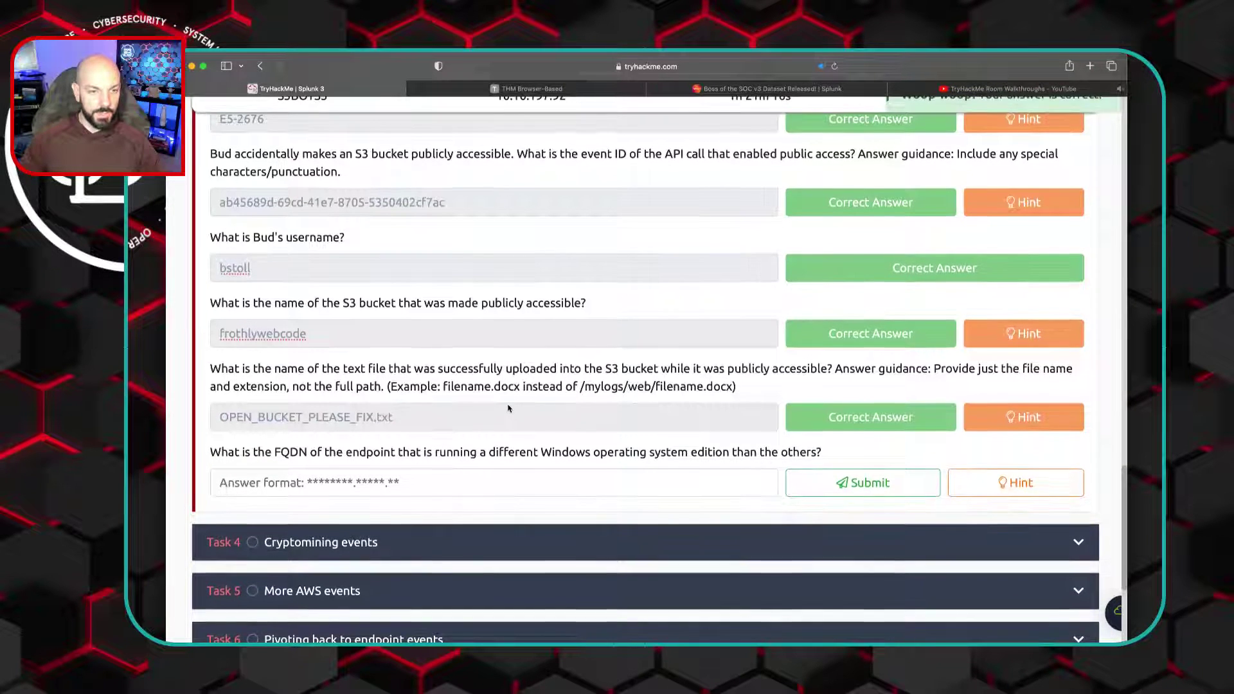
pyautogui.scroll(1, 499, 411)
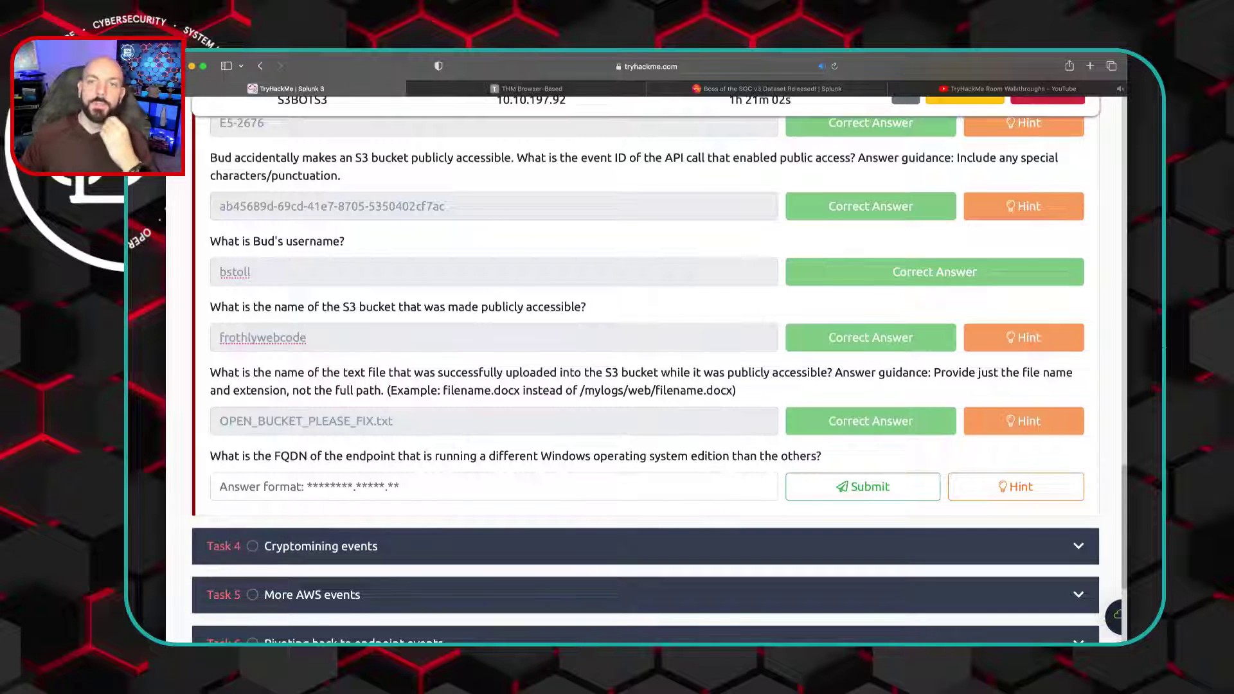
# Switch to Splunk in the remote desktop, close the shared clipboard, and look through the botsv3 sourcetype list for a Windows endpoint source
pyautogui.click(532, 89)
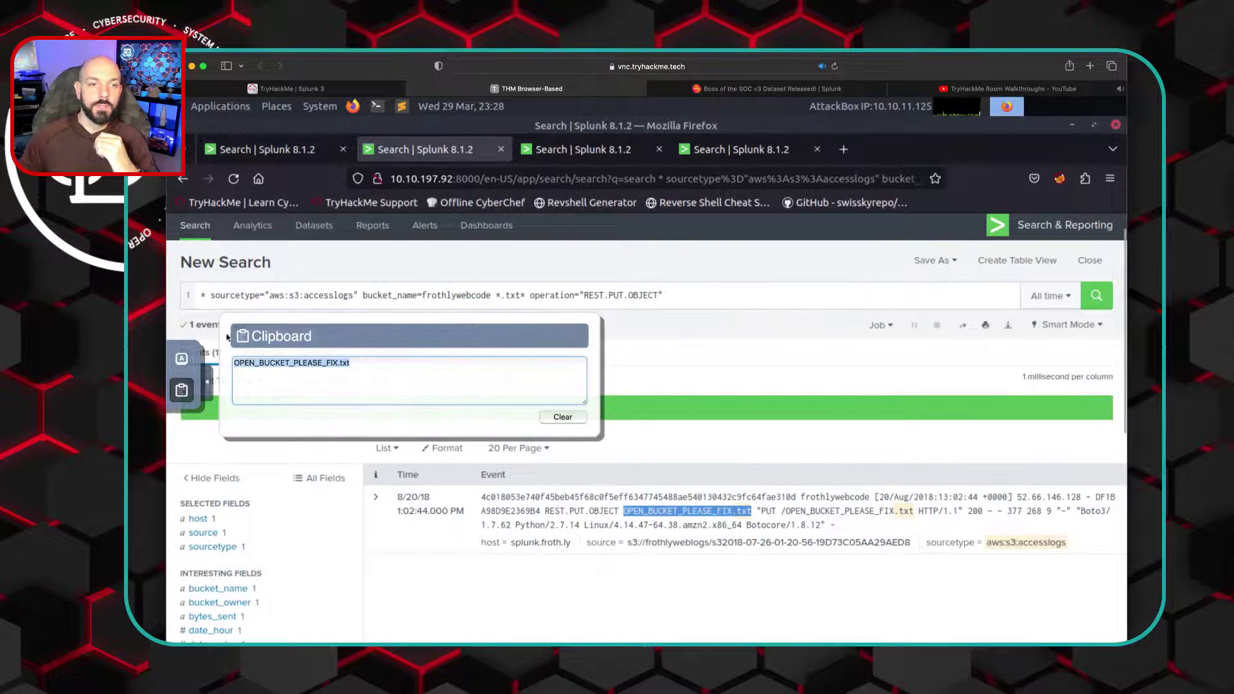
pyautogui.click(212, 382)
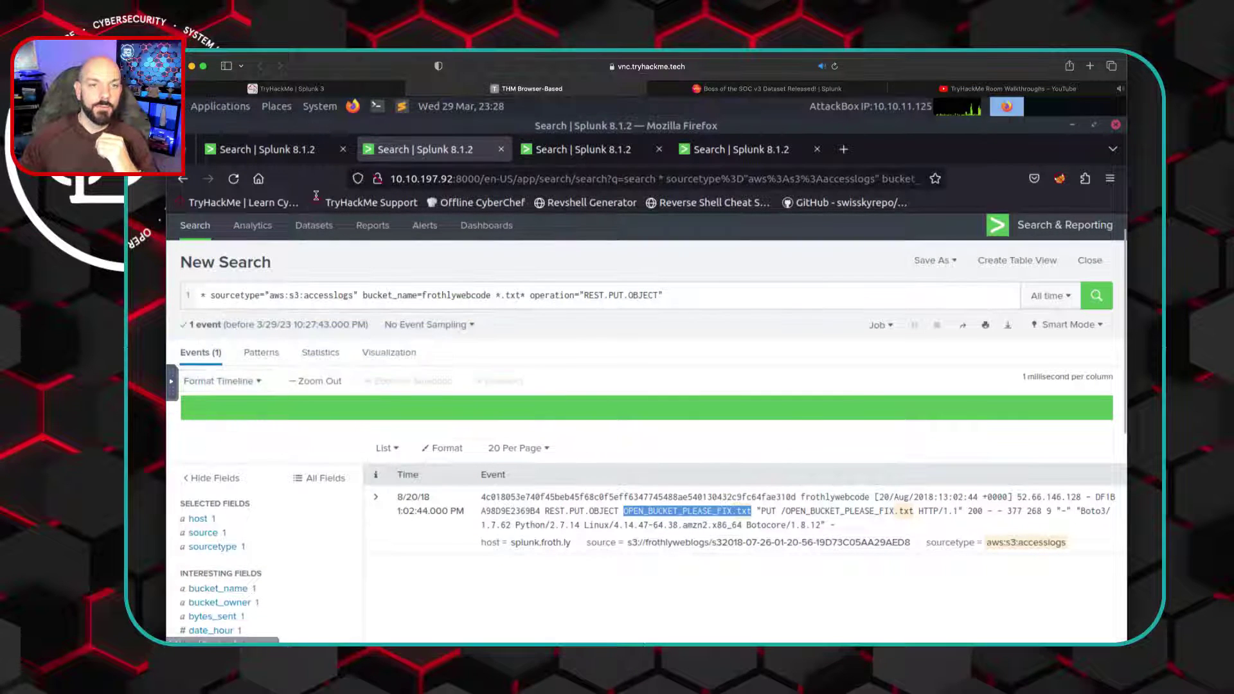
pyautogui.click(289, 151)
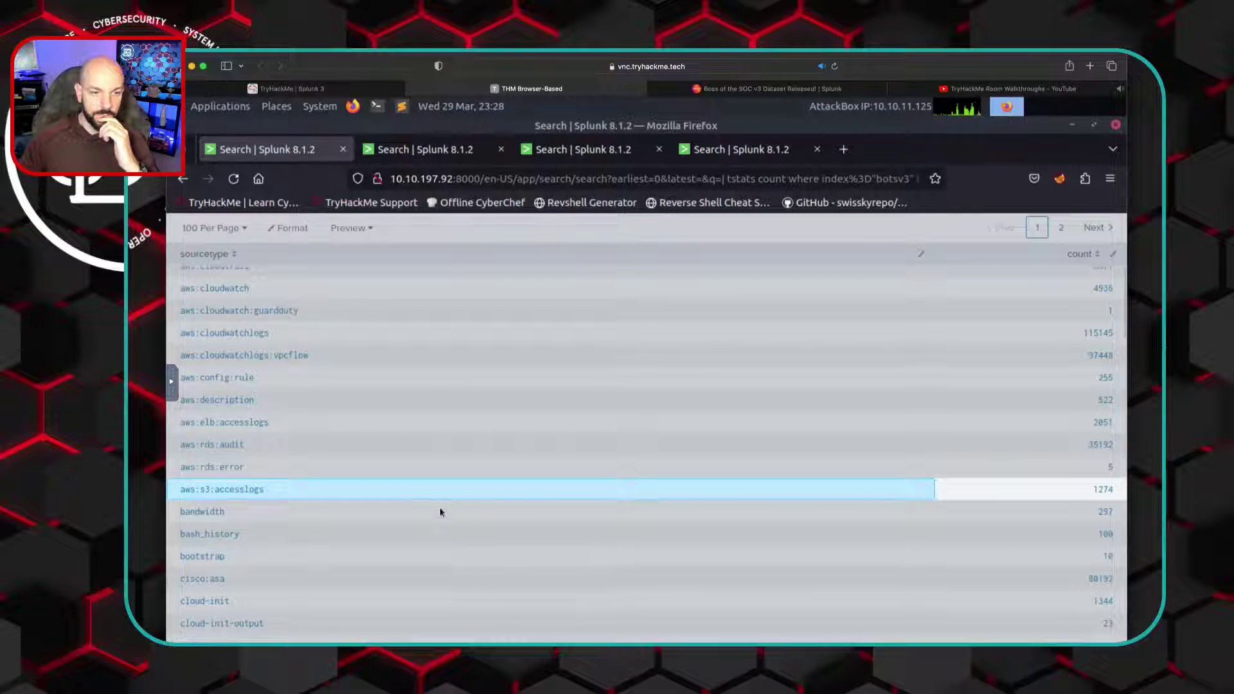
pyautogui.scroll(-10, 441, 512)
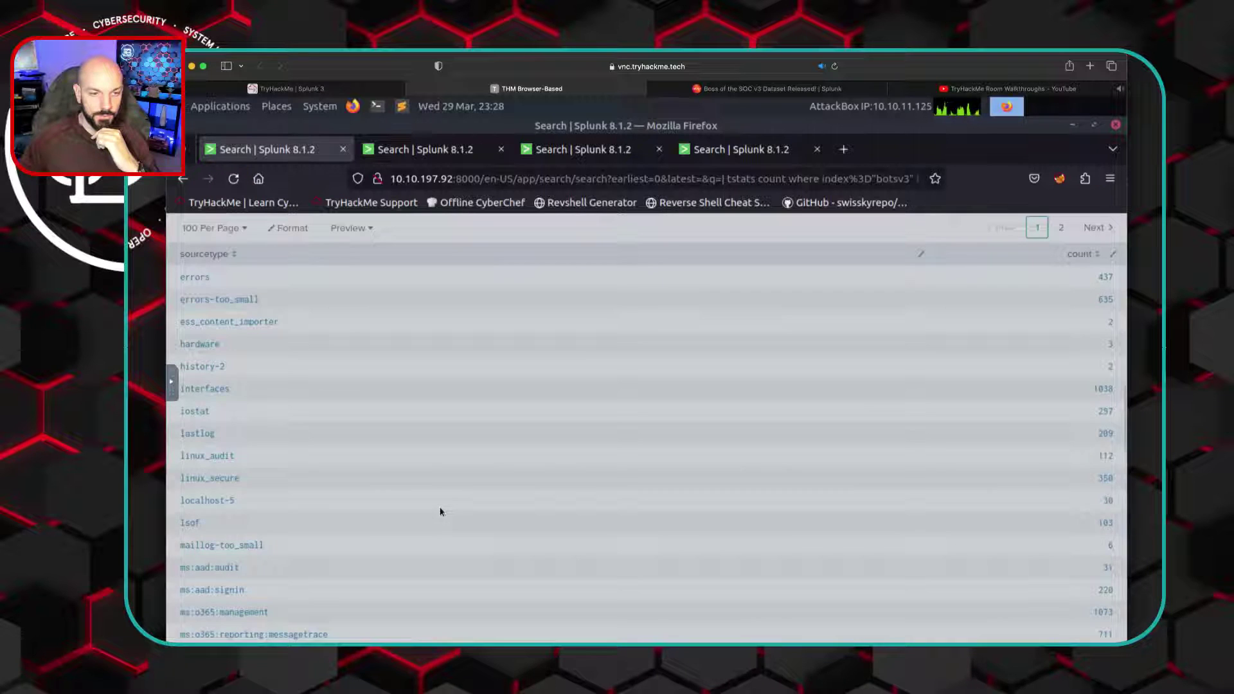
pyautogui.scroll(-5, 441, 512)
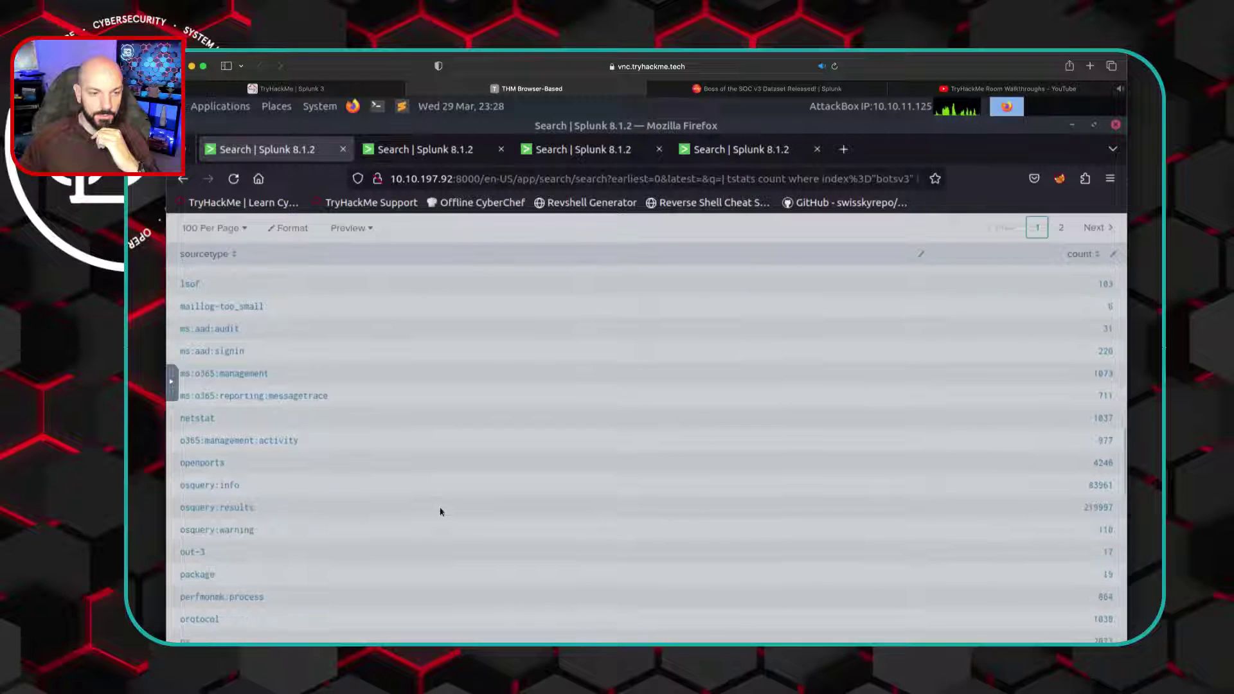
pyautogui.scroll(-4, 440, 512)
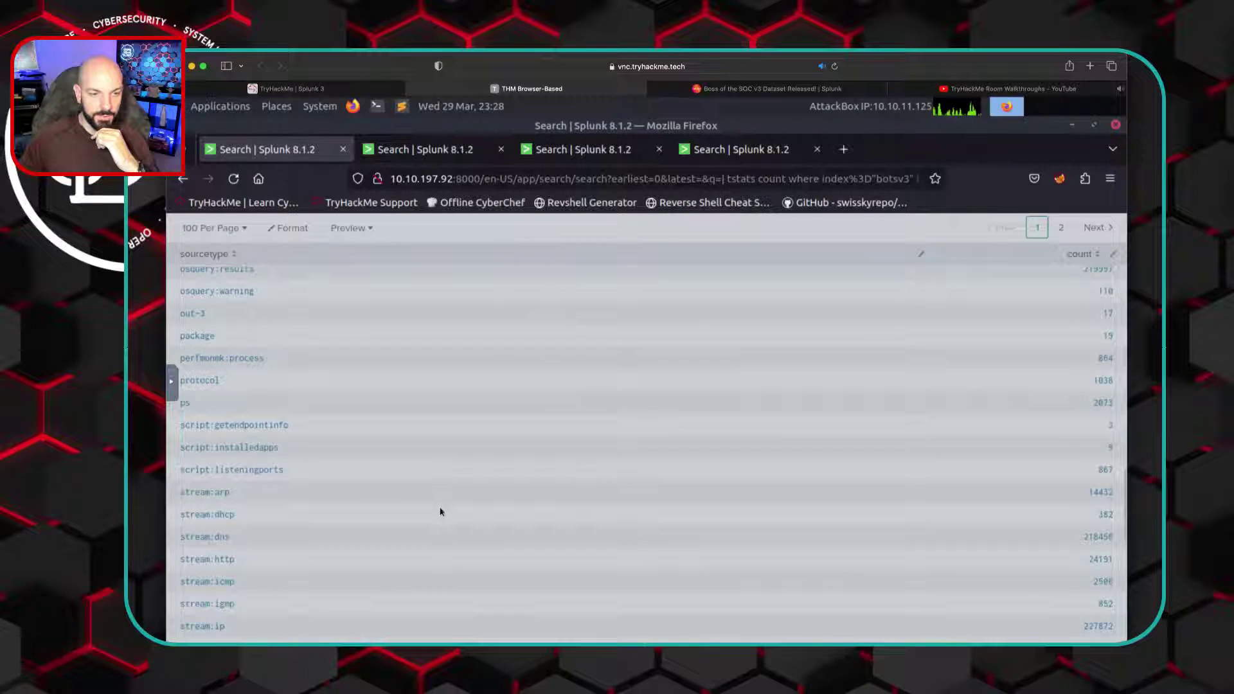
pyautogui.scroll(-4, 441, 511)
pyautogui.scroll(-5, 440, 512)
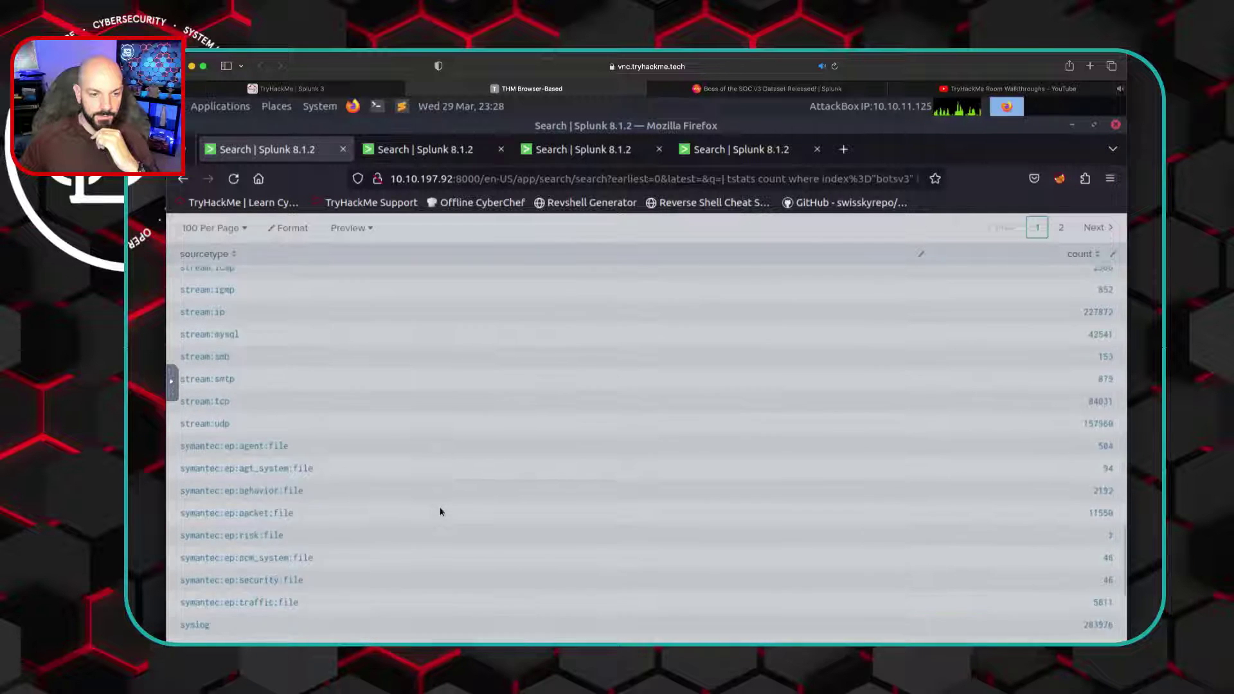
pyautogui.scroll(-1, 441, 511)
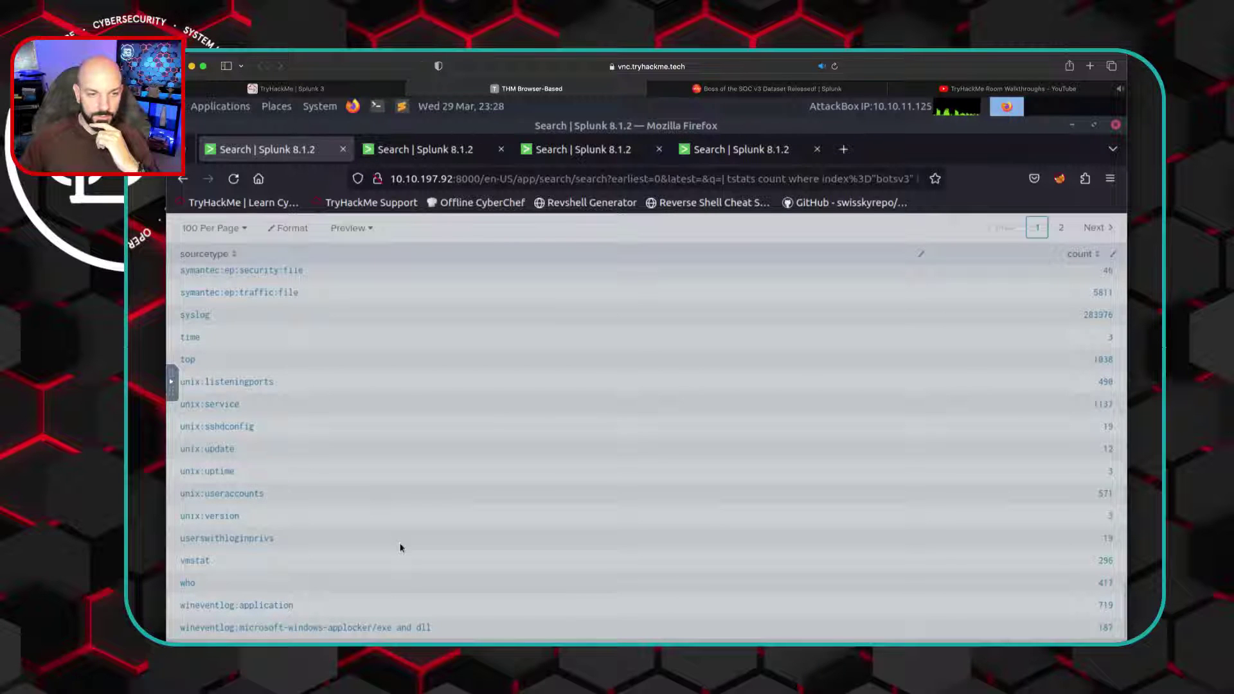
pyautogui.scroll(10, 399, 547)
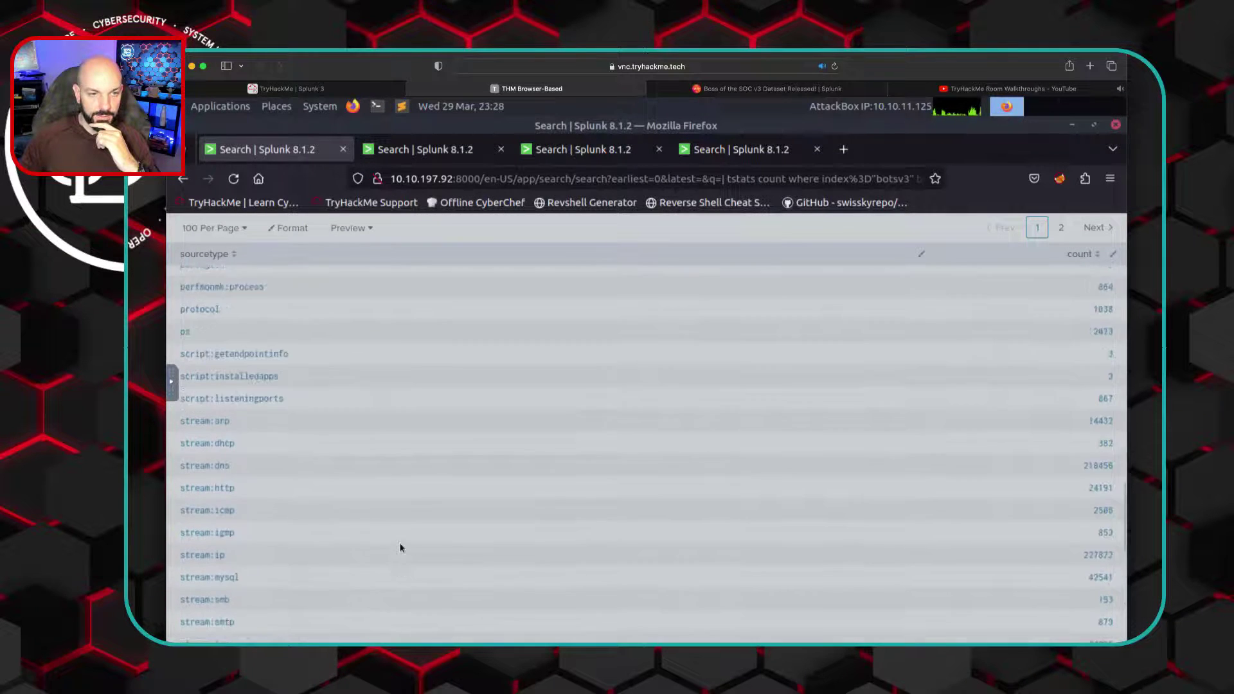
pyautogui.scroll(5, 400, 547)
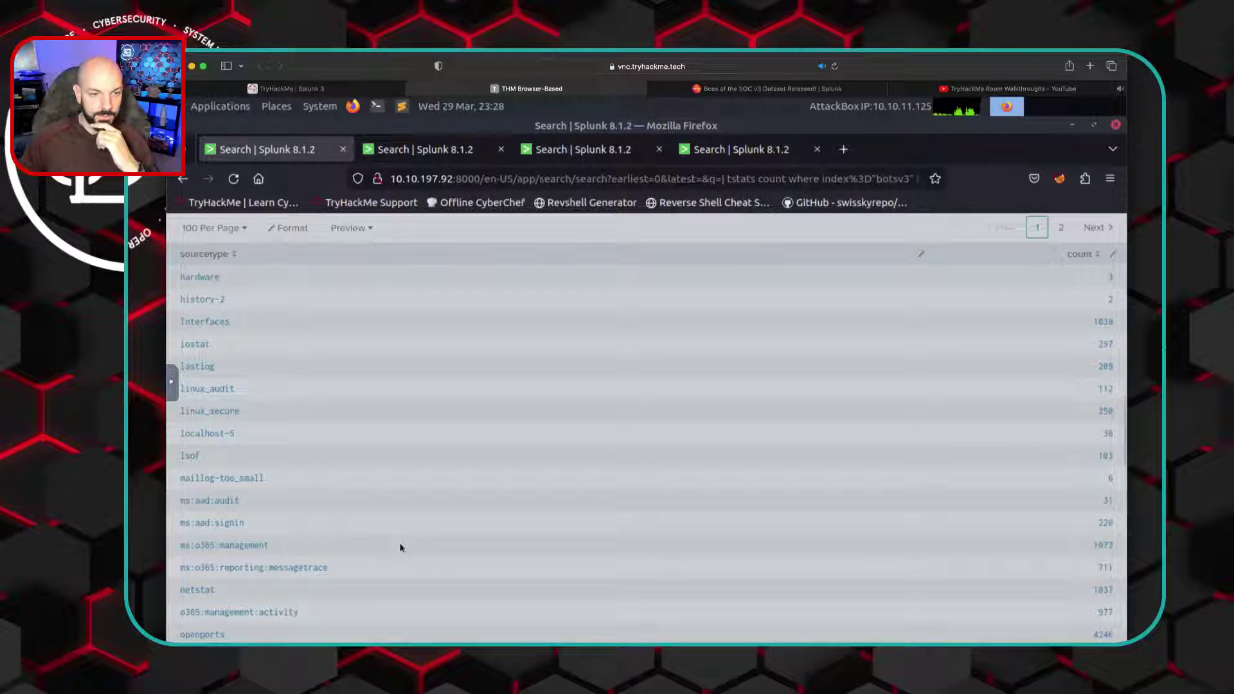
pyautogui.scroll(3, 399, 547)
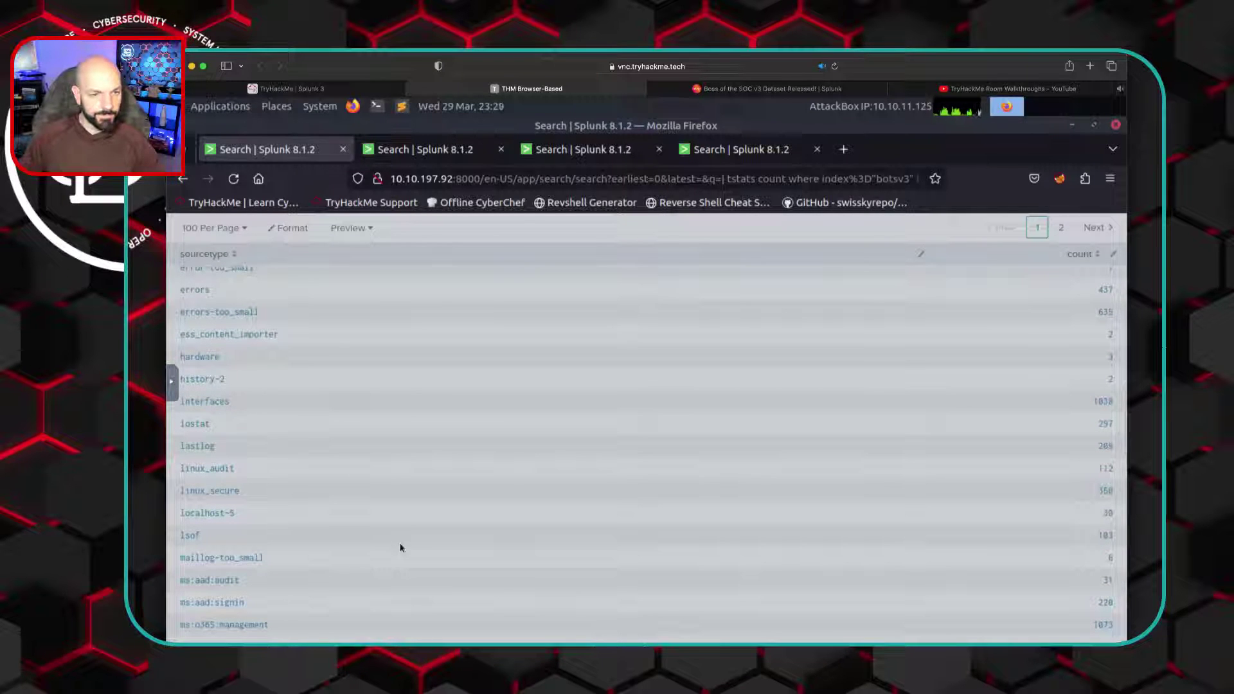
pyautogui.scroll(10, 400, 547)
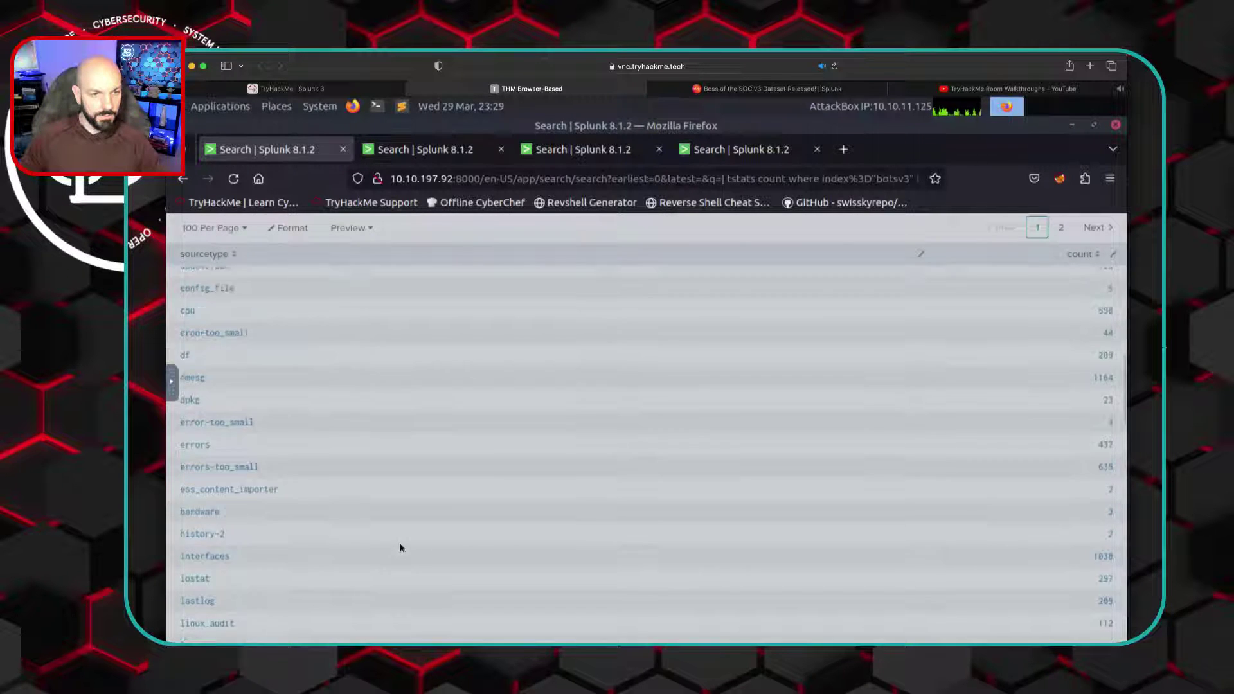
pyautogui.scroll(11, 400, 547)
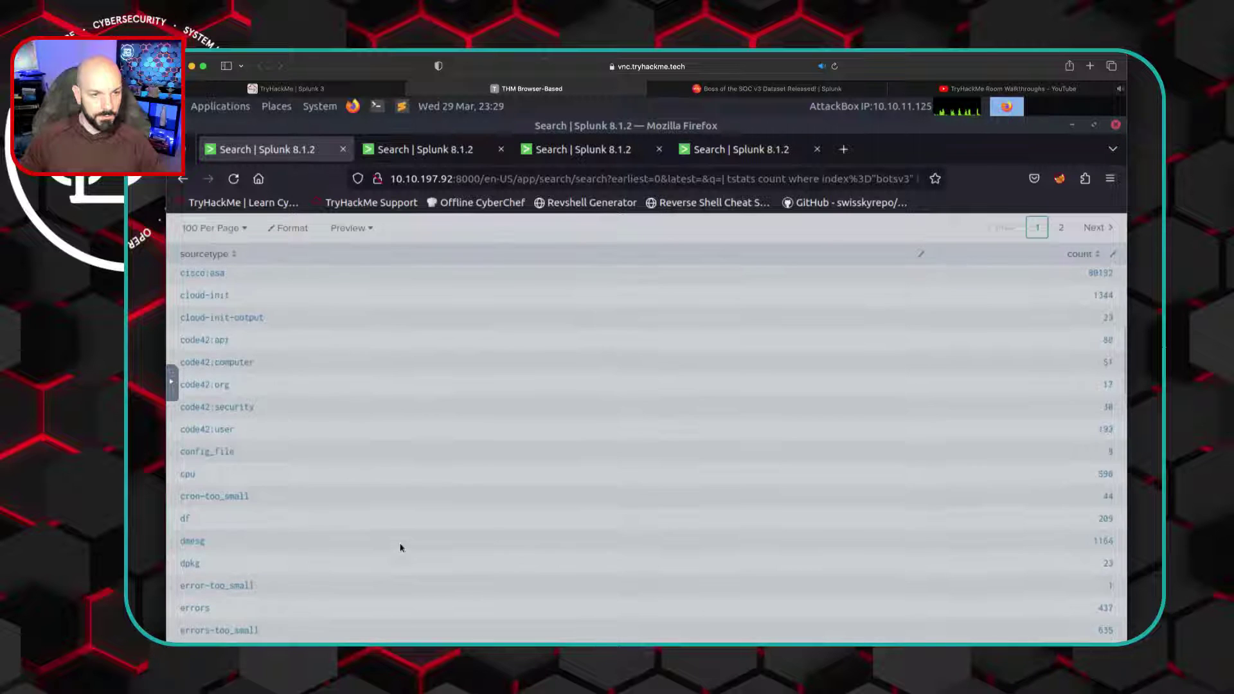
pyautogui.scroll(10, 400, 547)
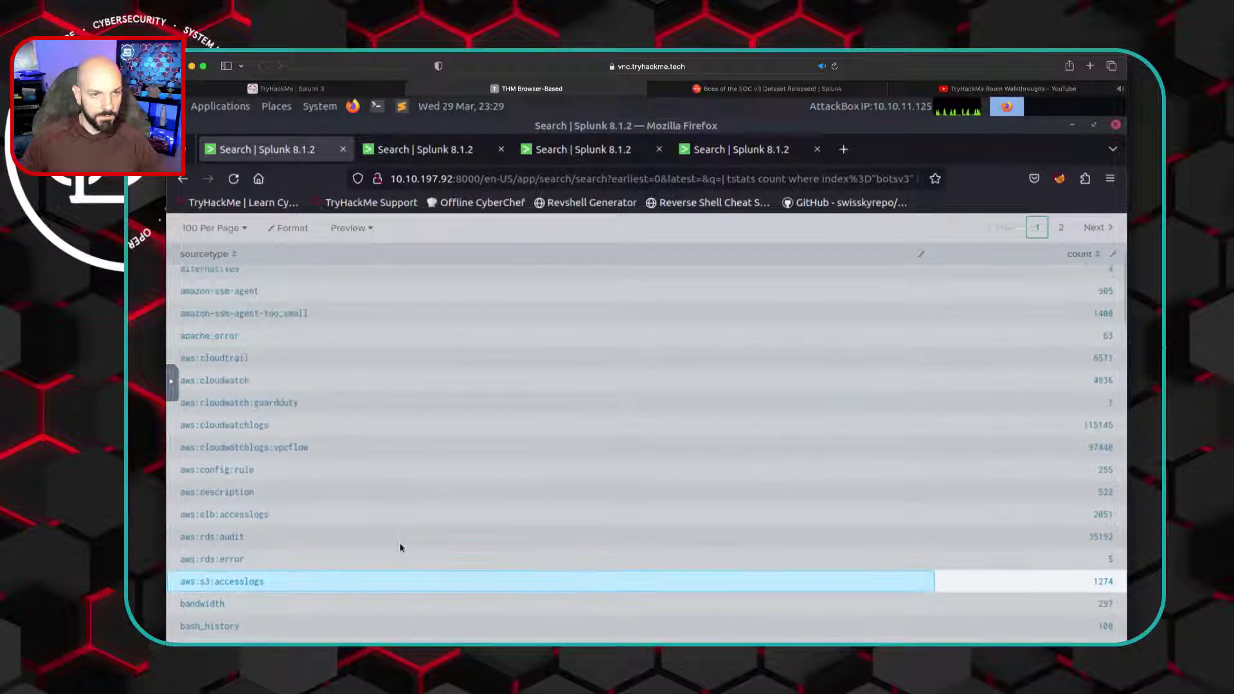
pyautogui.scroll(5, 400, 547)
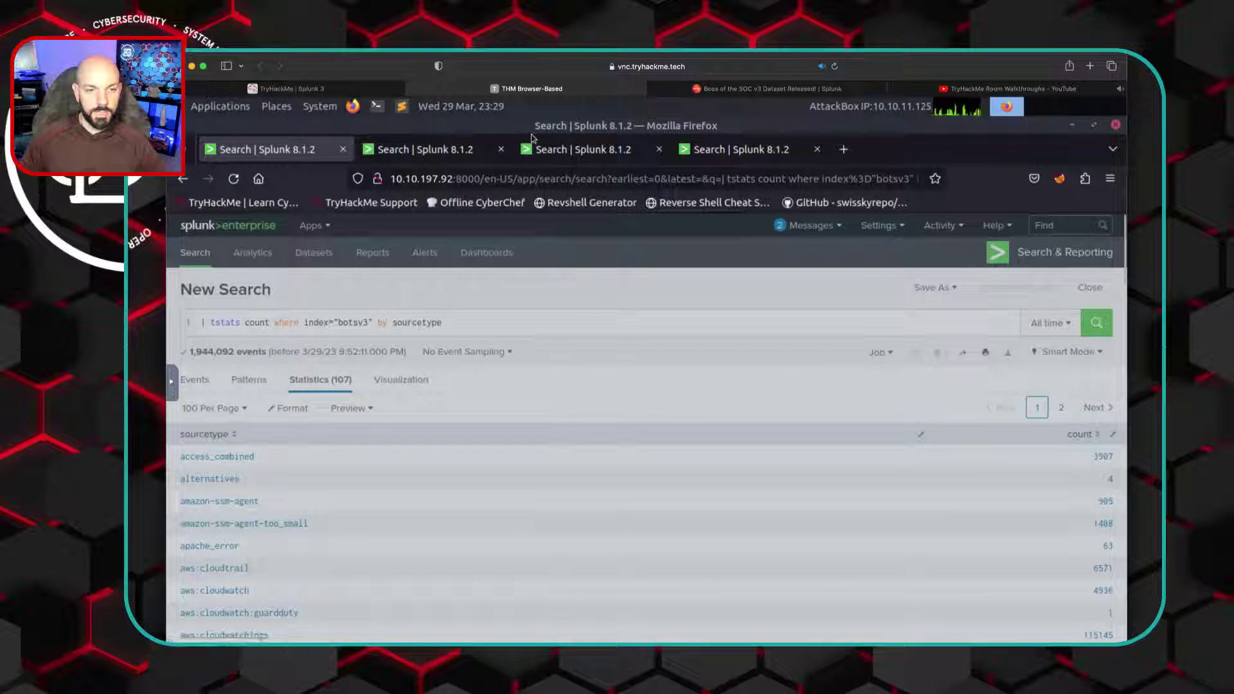
# Return to the TryHackMe questions and read the Question 8 guidance and the hint for the endpoint FQDN question
pyautogui.click(366, 90)
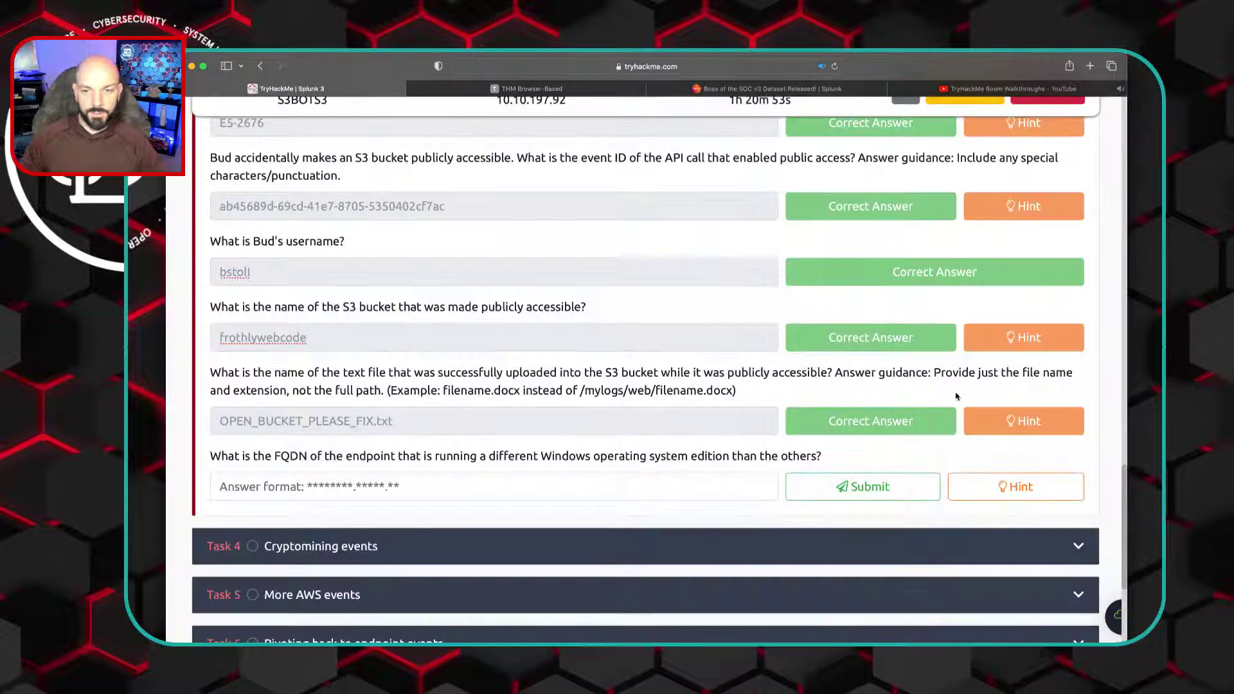
pyautogui.scroll(10, 642, 349)
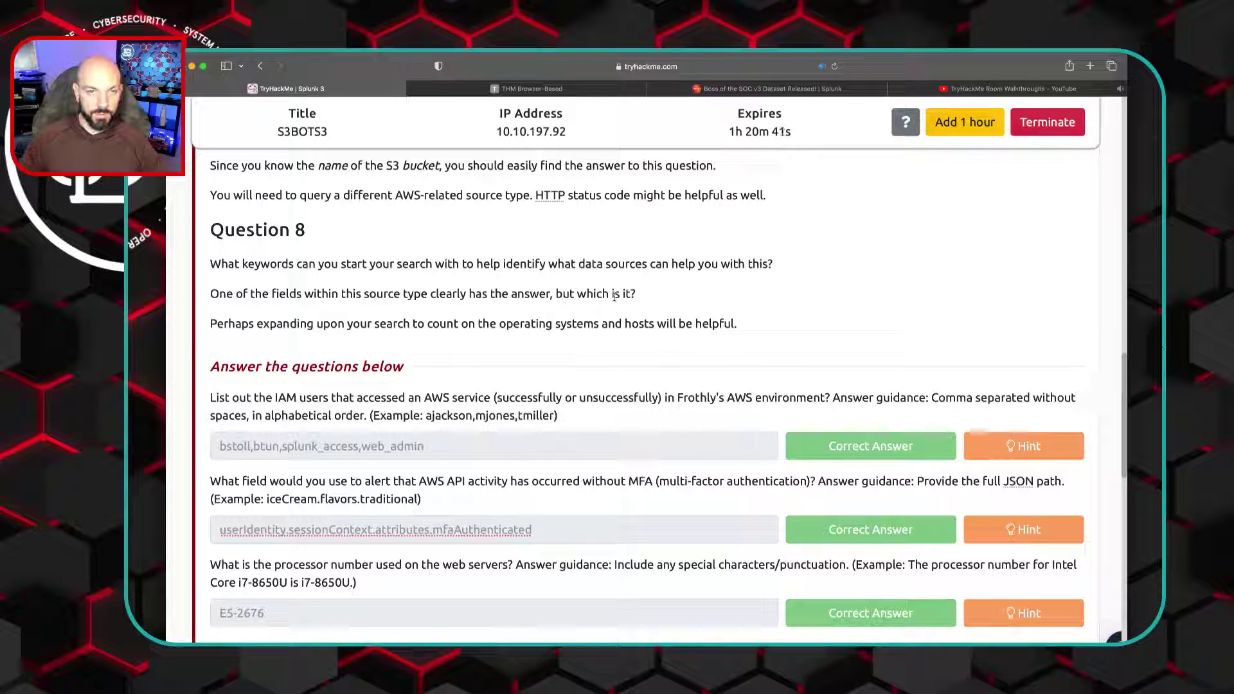
pyautogui.scroll(-10, 614, 296)
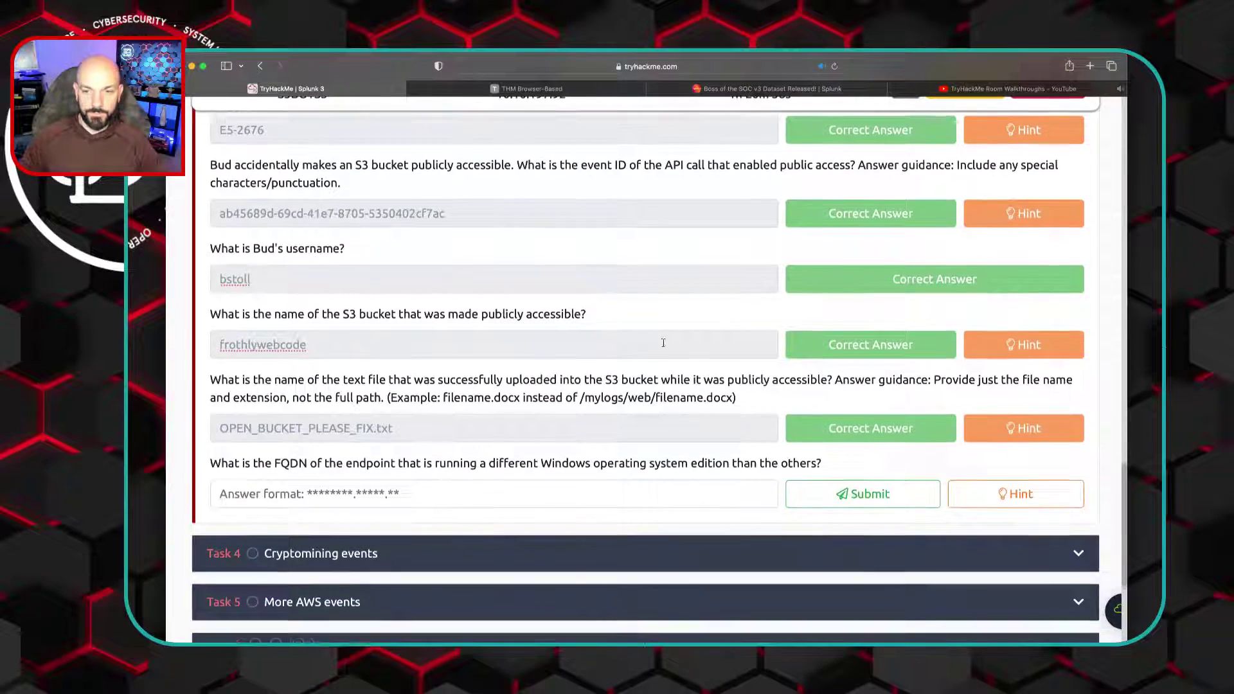
pyautogui.click(1013, 494)
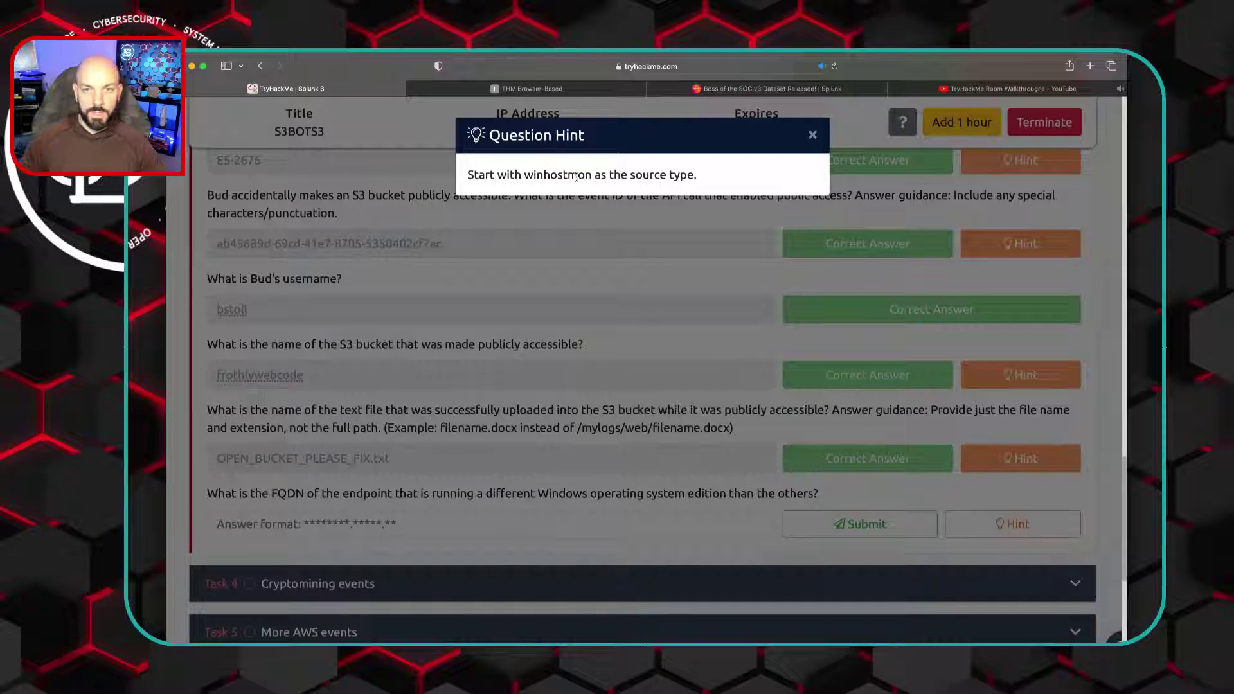
pyautogui.click(813, 137)
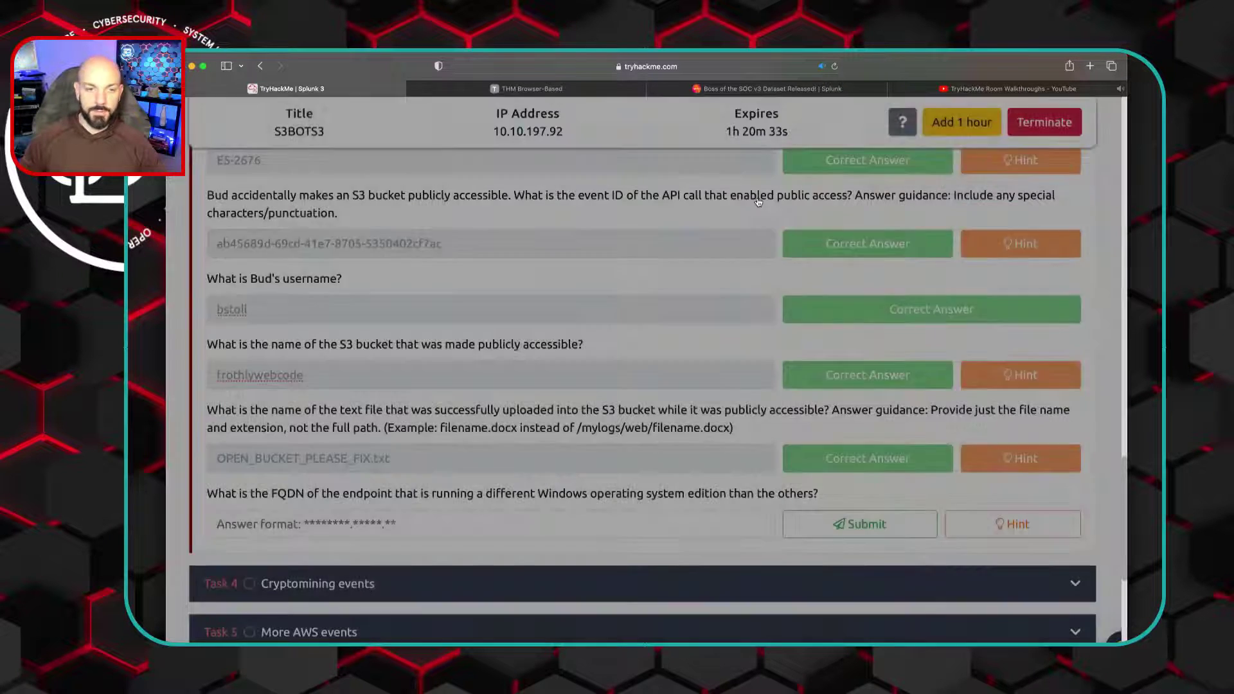
# Back in Splunk, replace the S3 access log query with a search for sourcetype="winhostmon" and run it
pyautogui.click(546, 93)
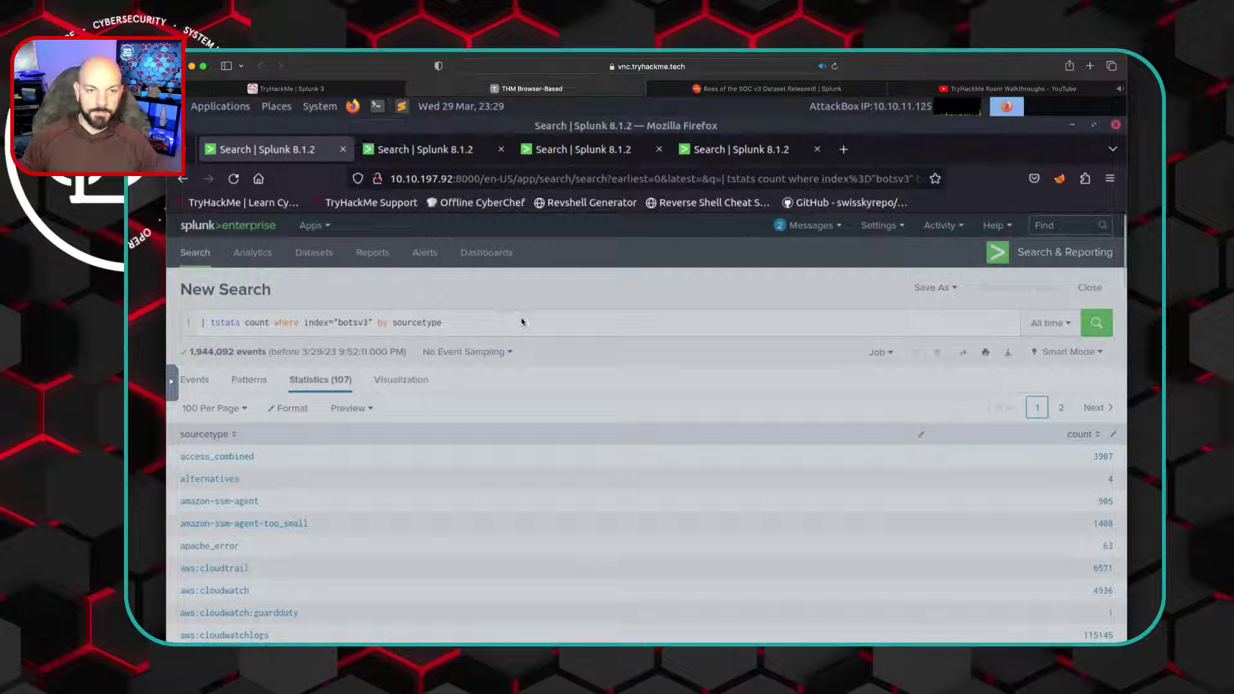
pyautogui.click(463, 155)
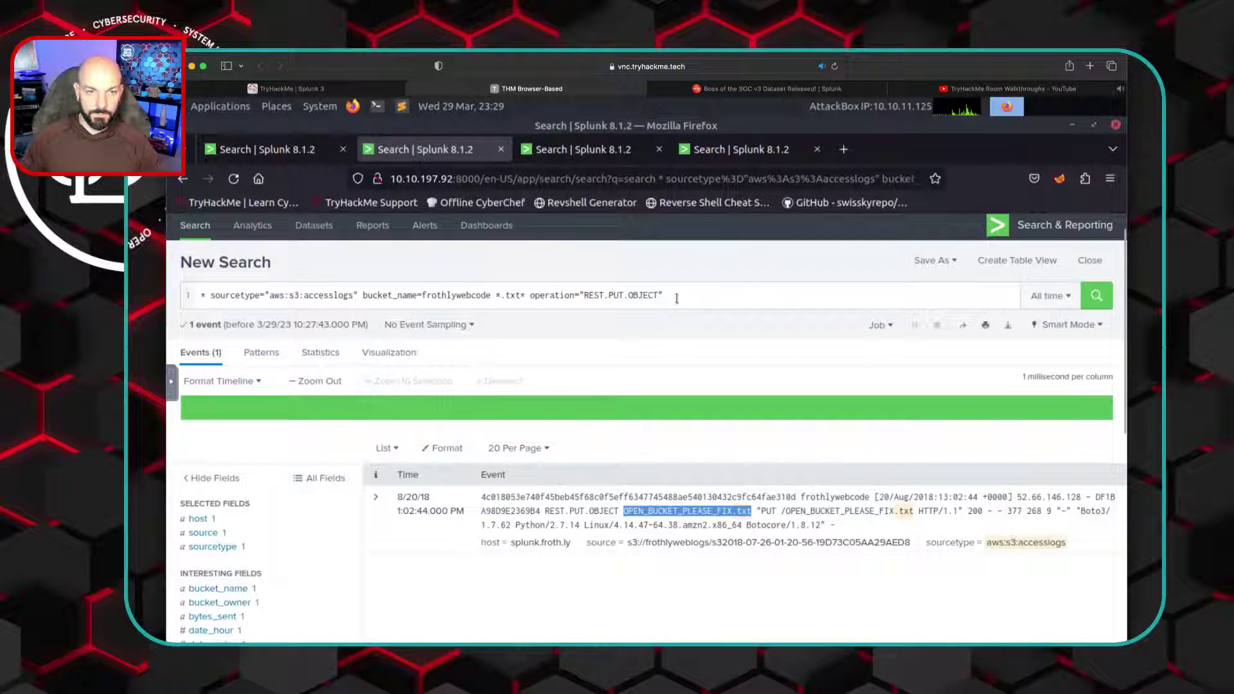
pyautogui.moveTo(668, 297); pyautogui.dragTo(270, 292)
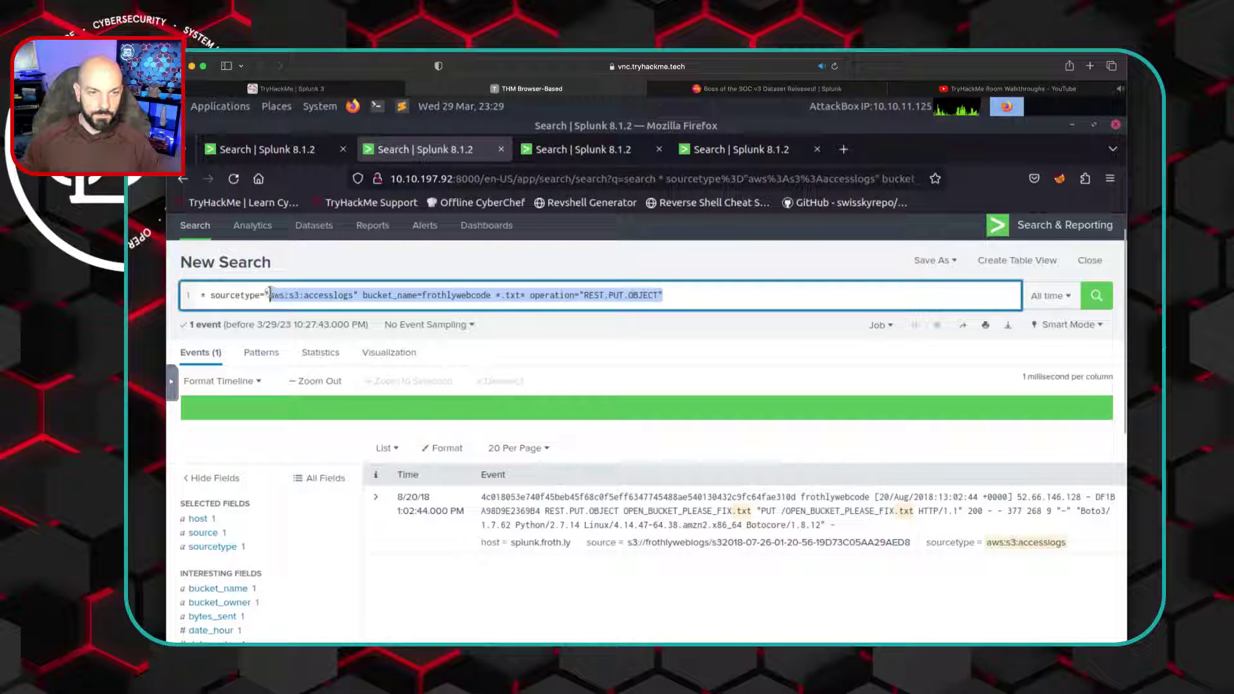
pyautogui.write('win')
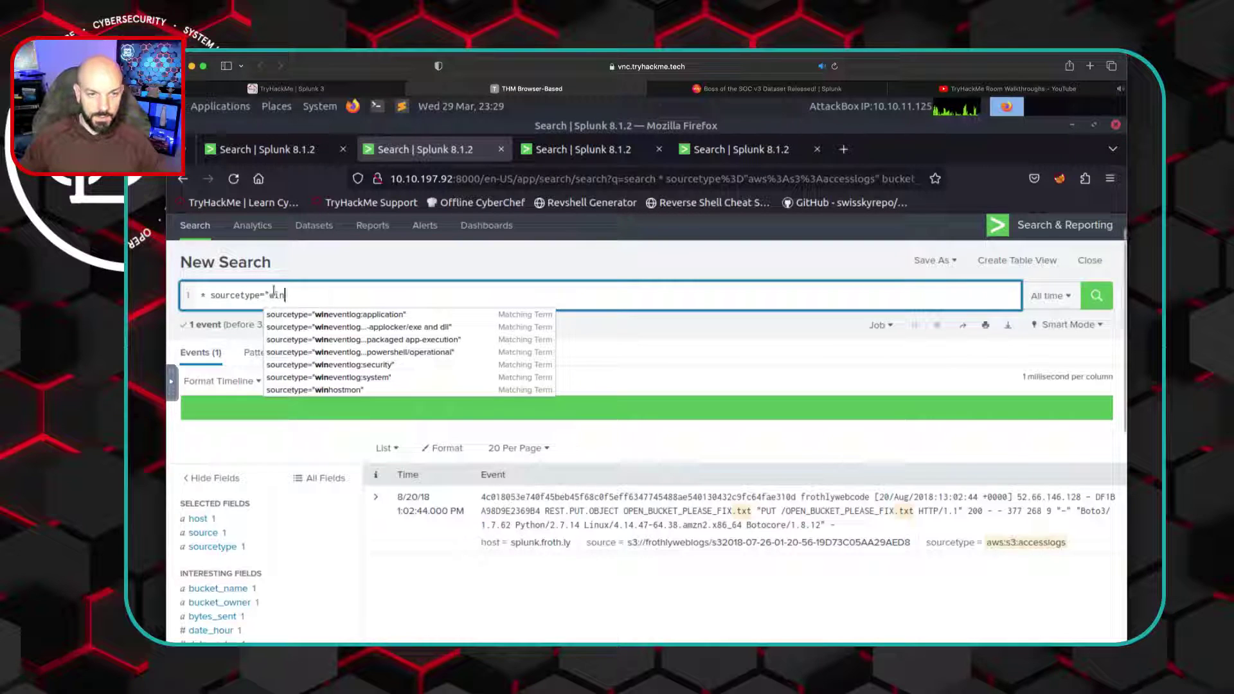
pyautogui.click(337, 390)
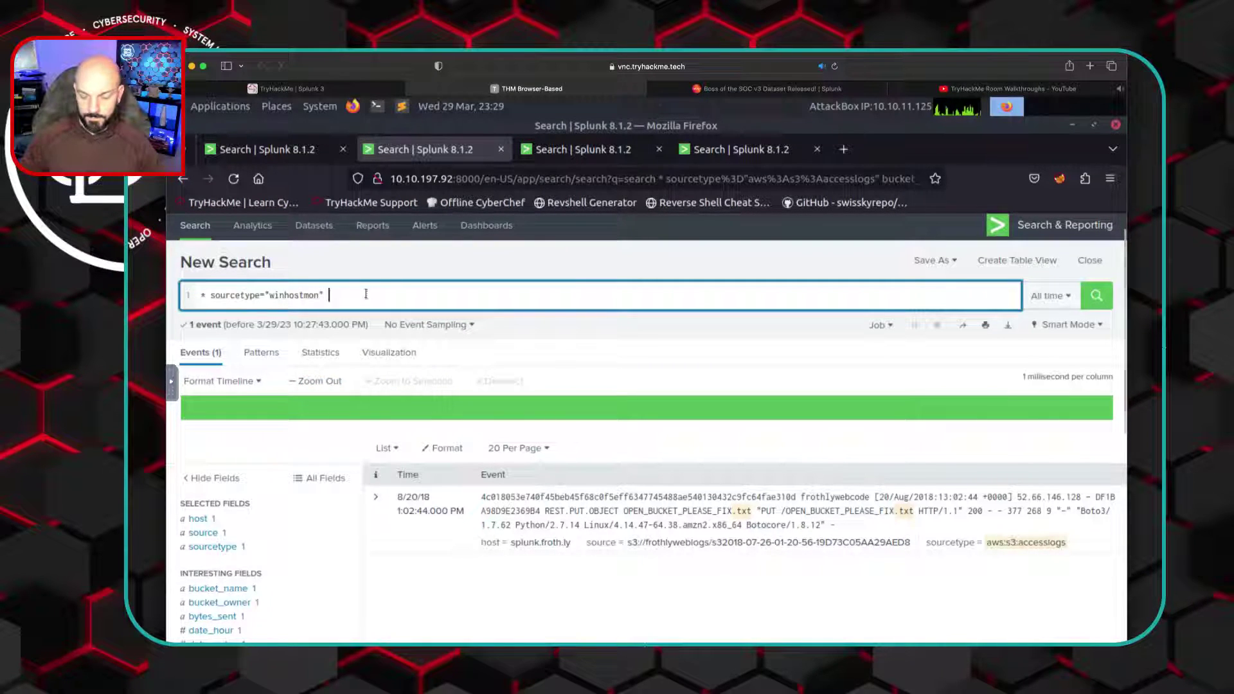
pyautogui.press('Return')
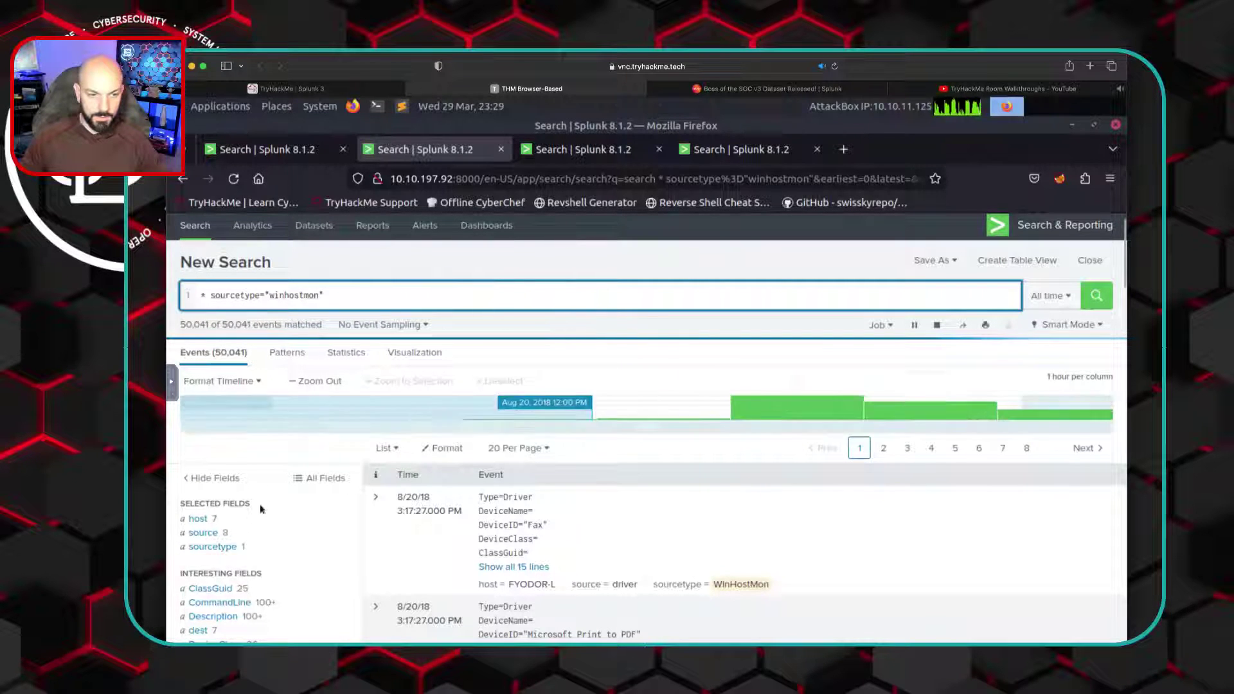
# Check the values of the host and source fields in the winhostmon results
pyautogui.click(204, 519)
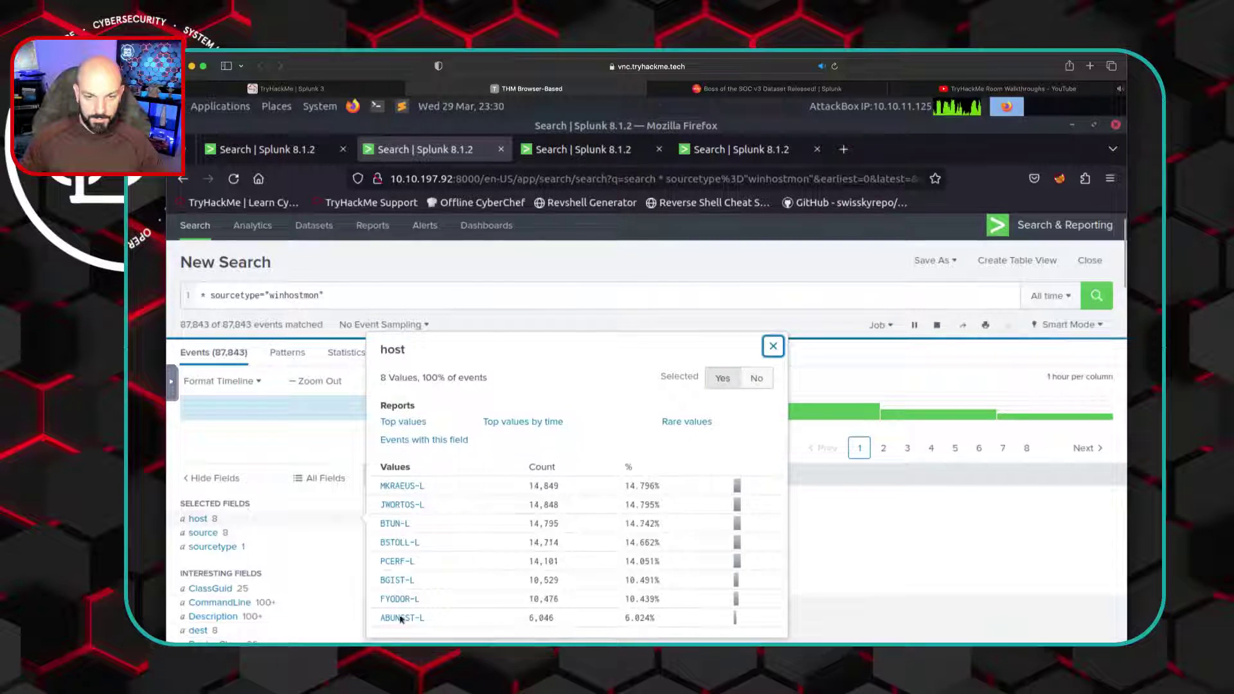
pyautogui.click(209, 533)
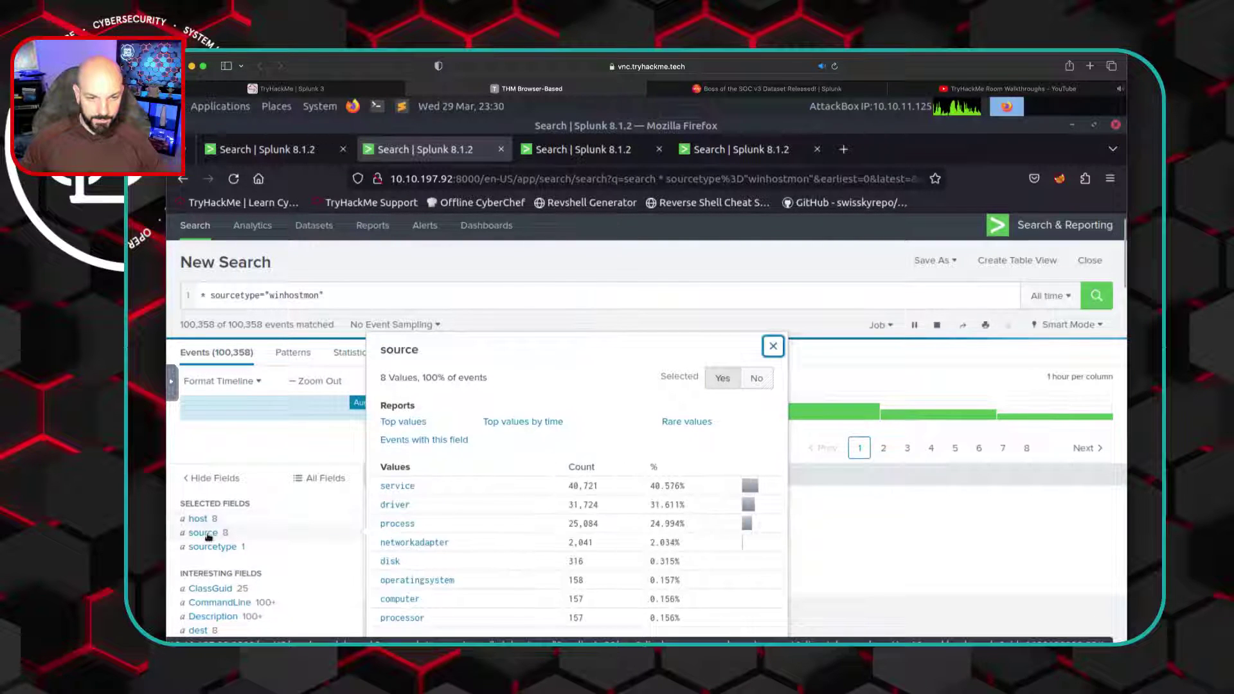
pyautogui.click(774, 346)
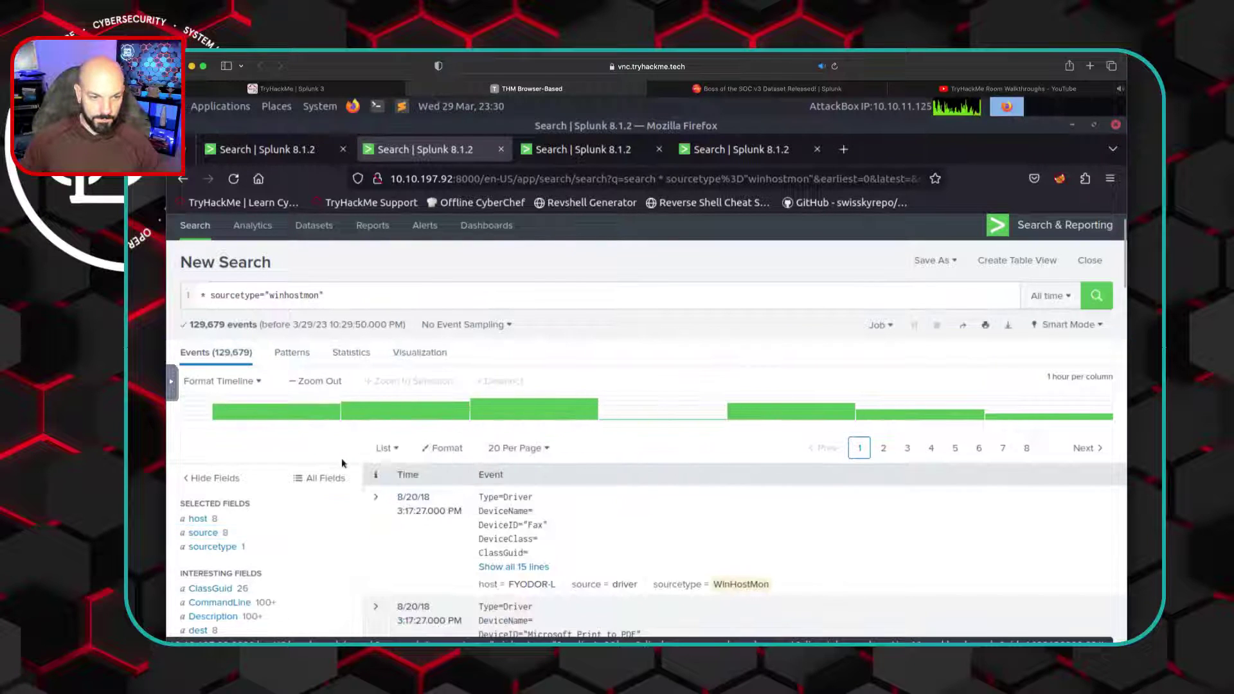
# Look through the interesting fields of the winhostmon results for one that describes the operating system
pyautogui.scroll(-3, 342, 458)
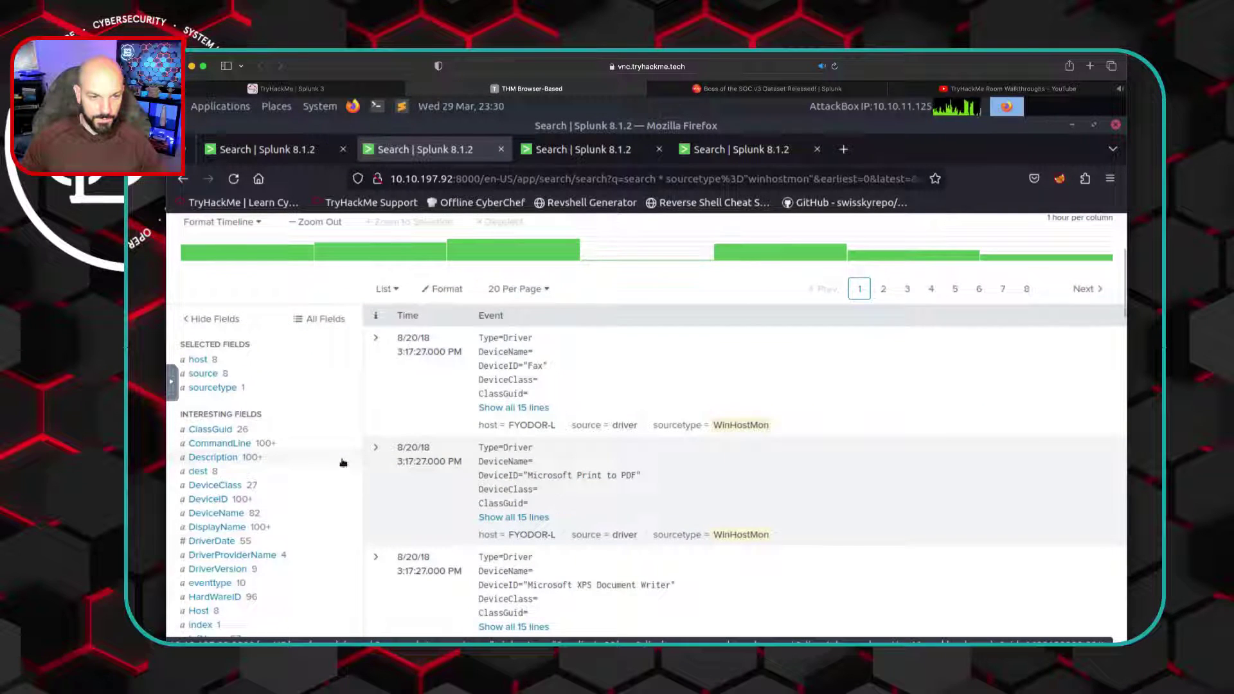
pyautogui.scroll(-2, 342, 462)
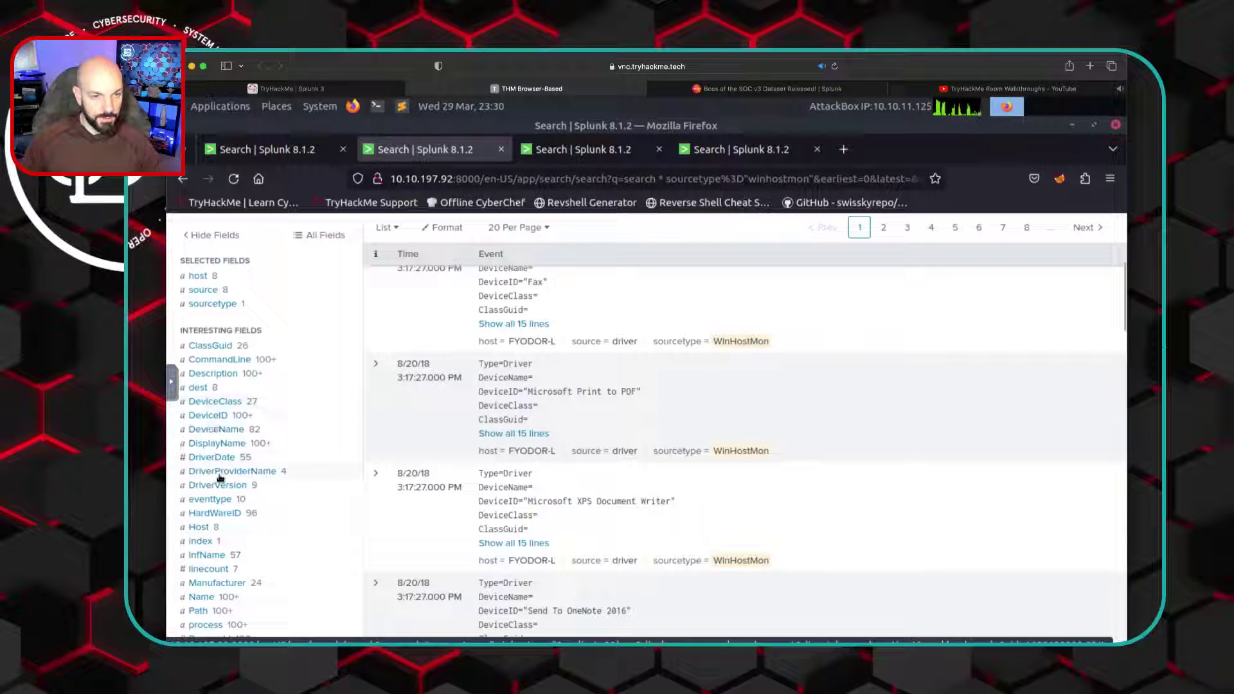
pyautogui.scroll(-2, 276, 519)
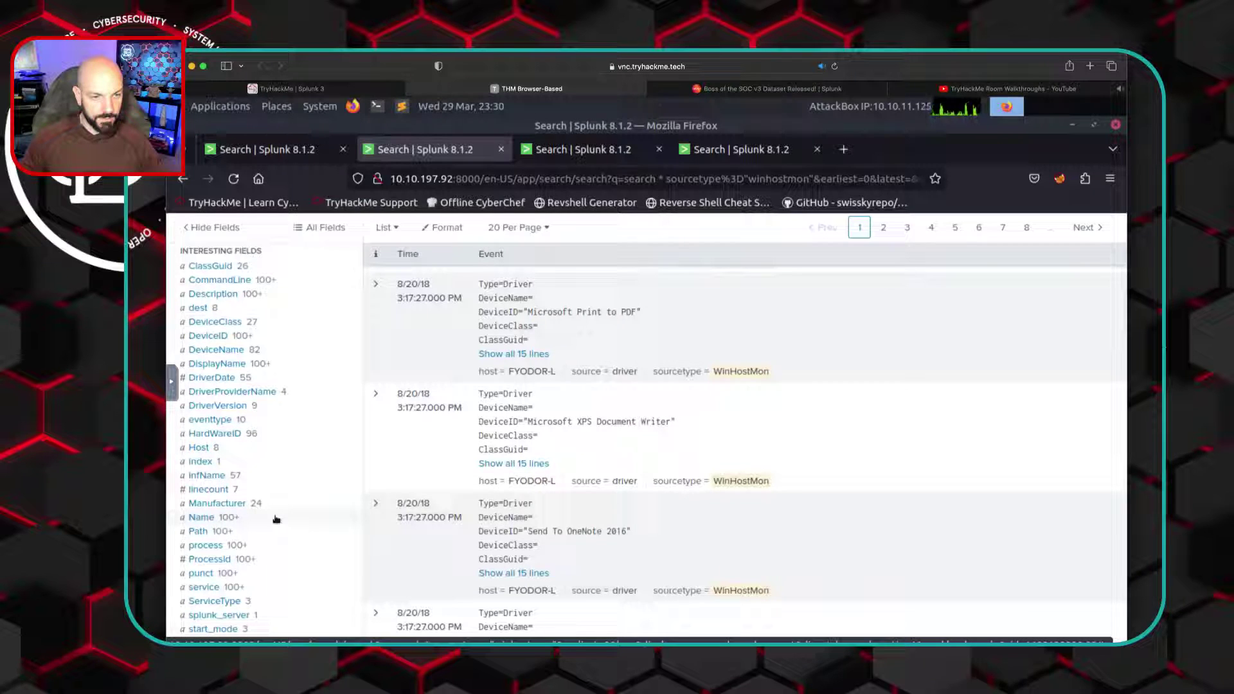
pyautogui.scroll(-2, 276, 519)
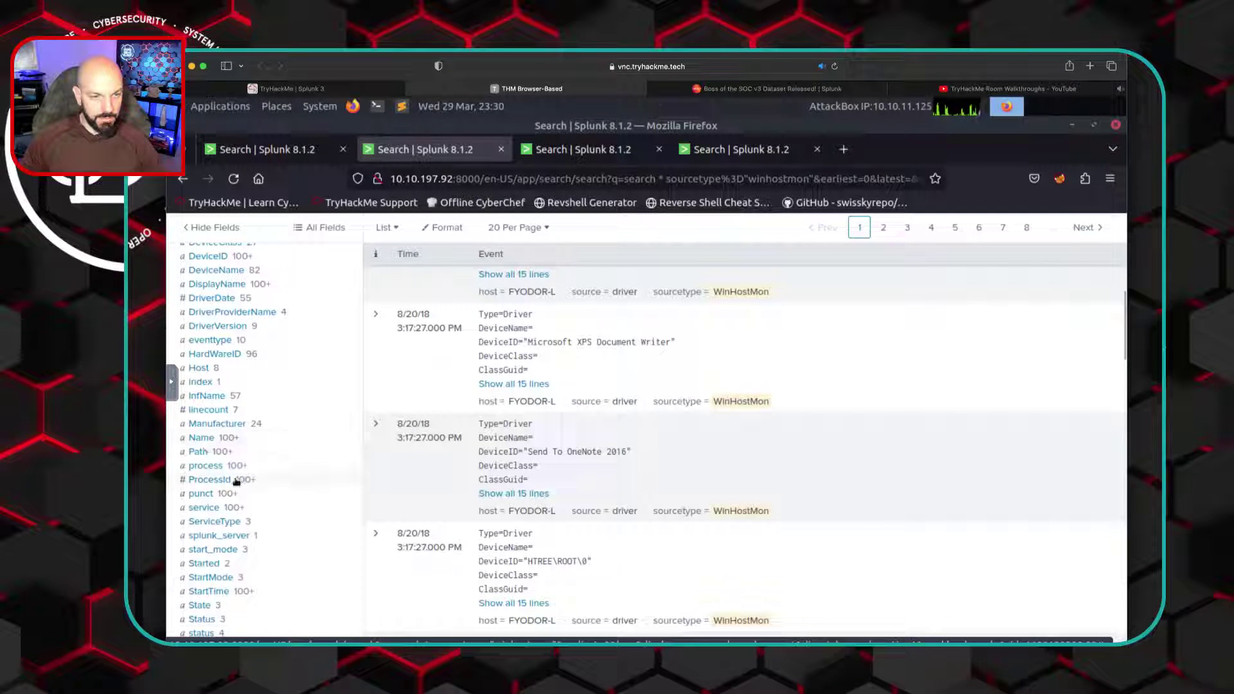
pyautogui.scroll(-4, 236, 482)
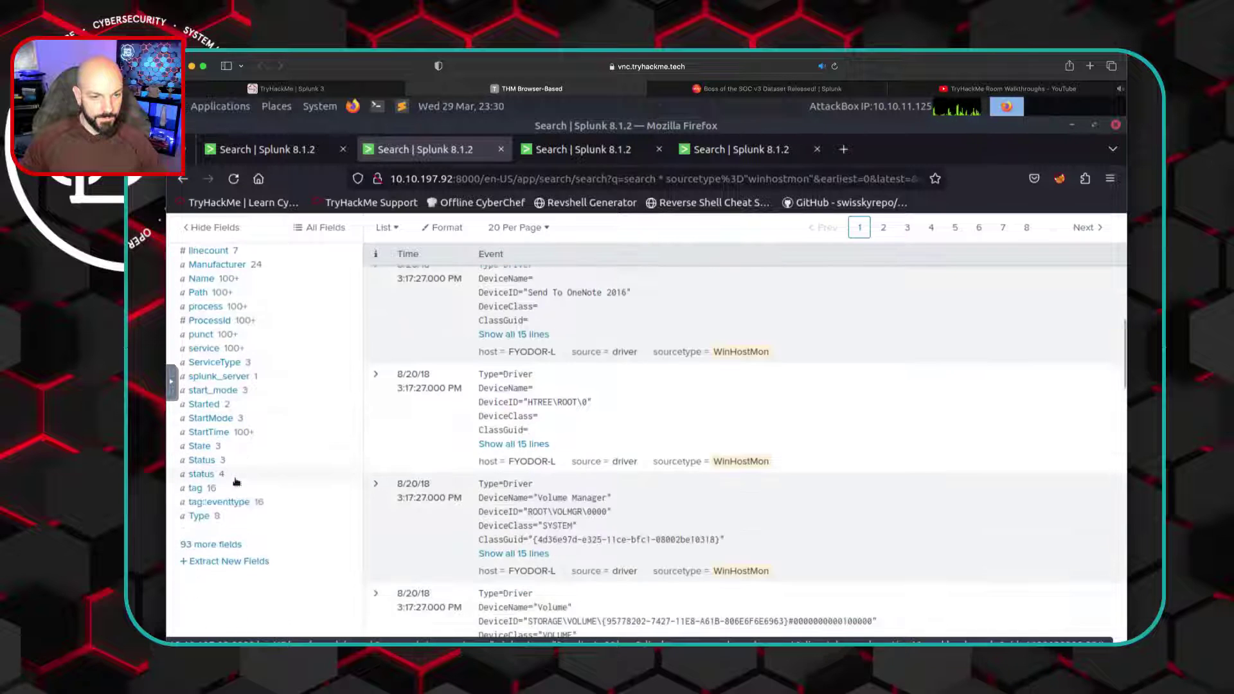
pyautogui.click(206, 544)
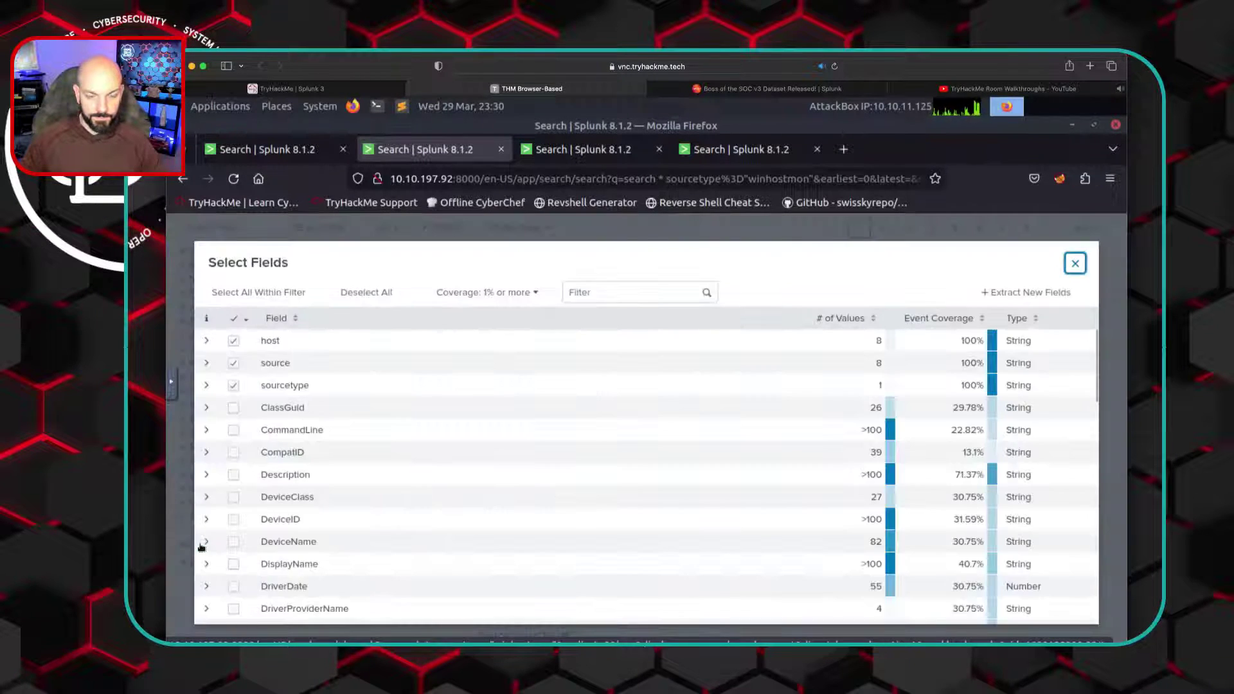
pyautogui.click(1074, 264)
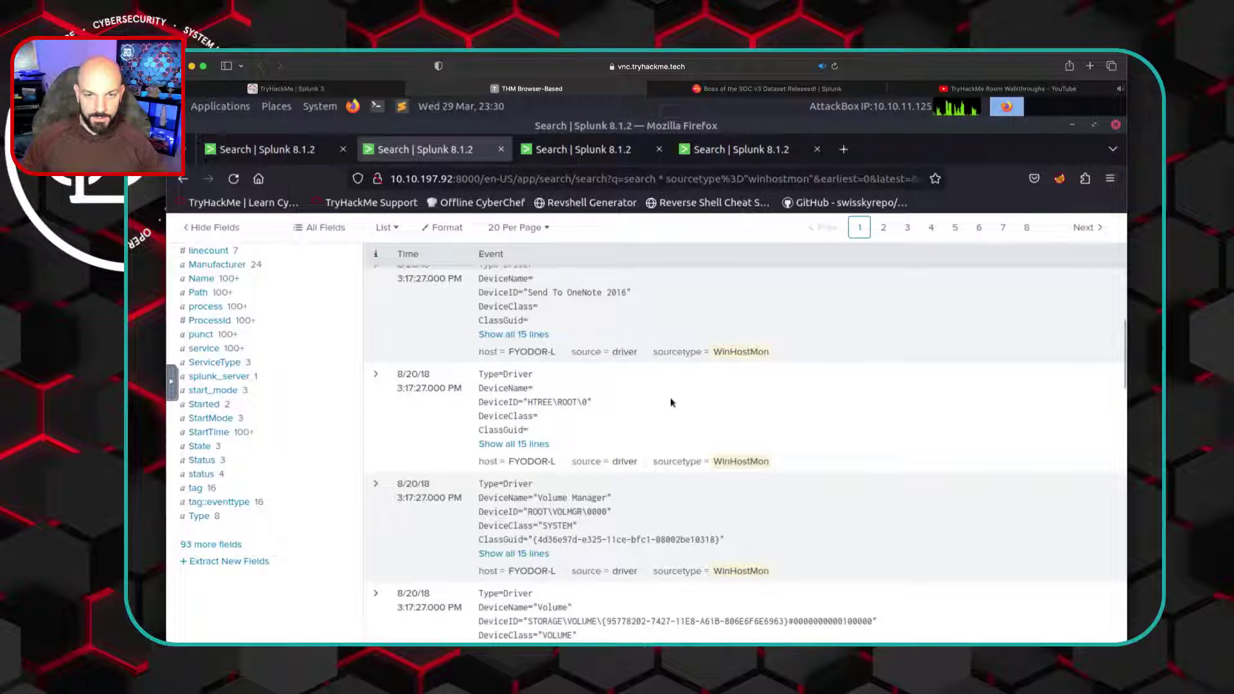
pyautogui.scroll(10, 670, 403)
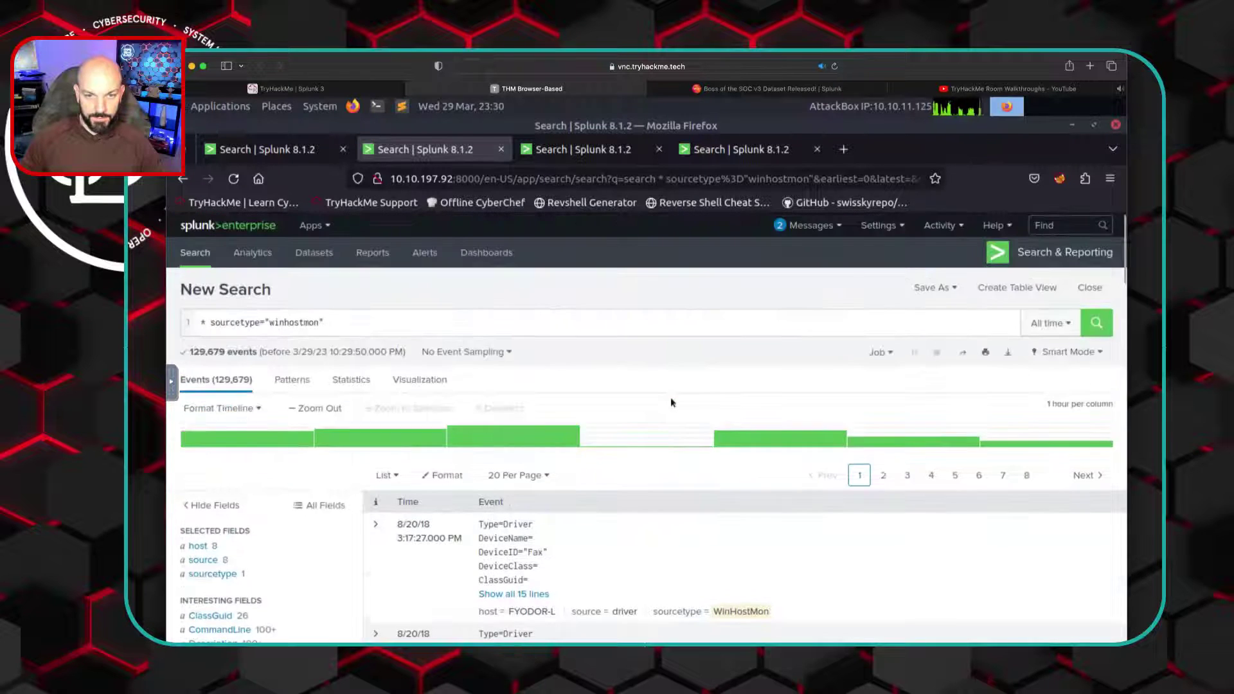
# Examine the full list of additional fields for one identifying the Windows edition, and close the list
pyautogui.scroll(-5, 662, 416)
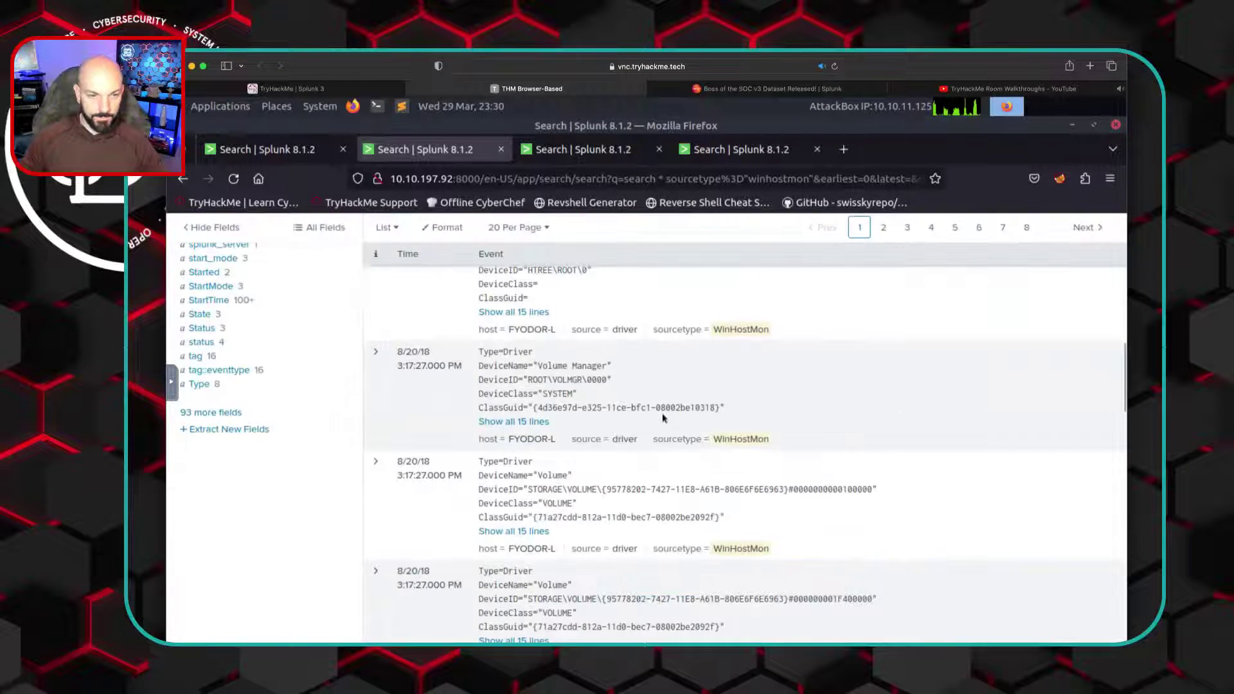
pyautogui.click(199, 413)
pyautogui.scroll(-1, 561, 444)
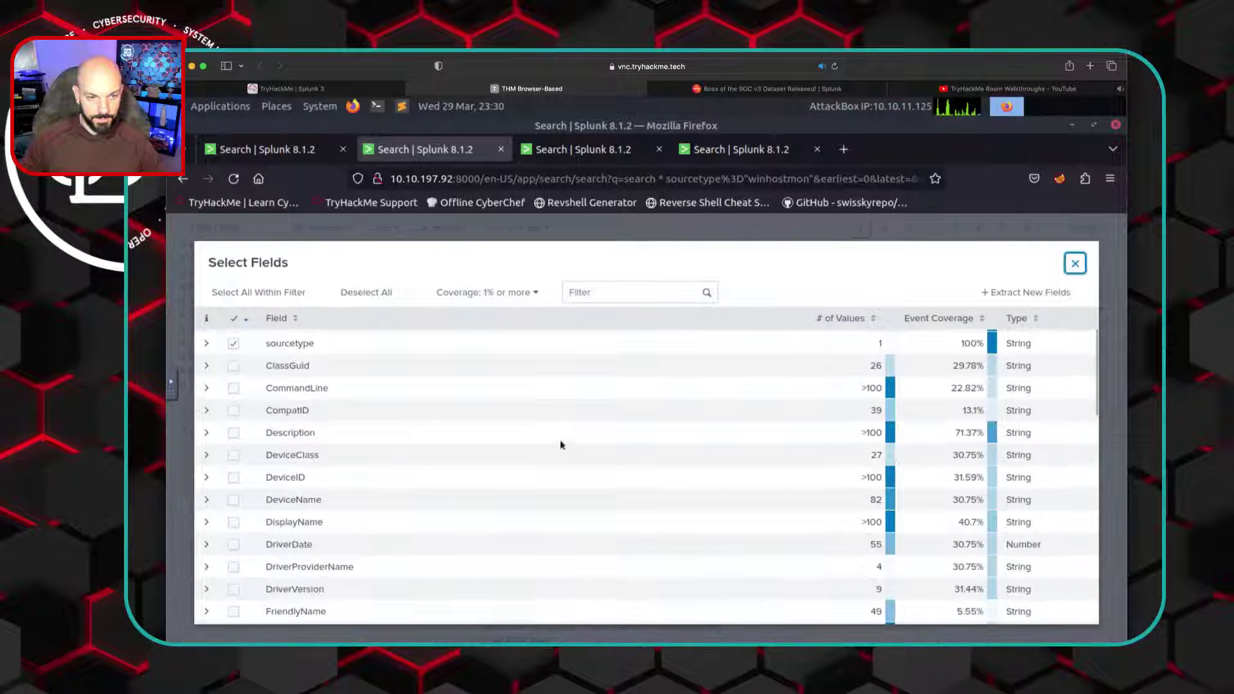
pyautogui.scroll(-1, 560, 443)
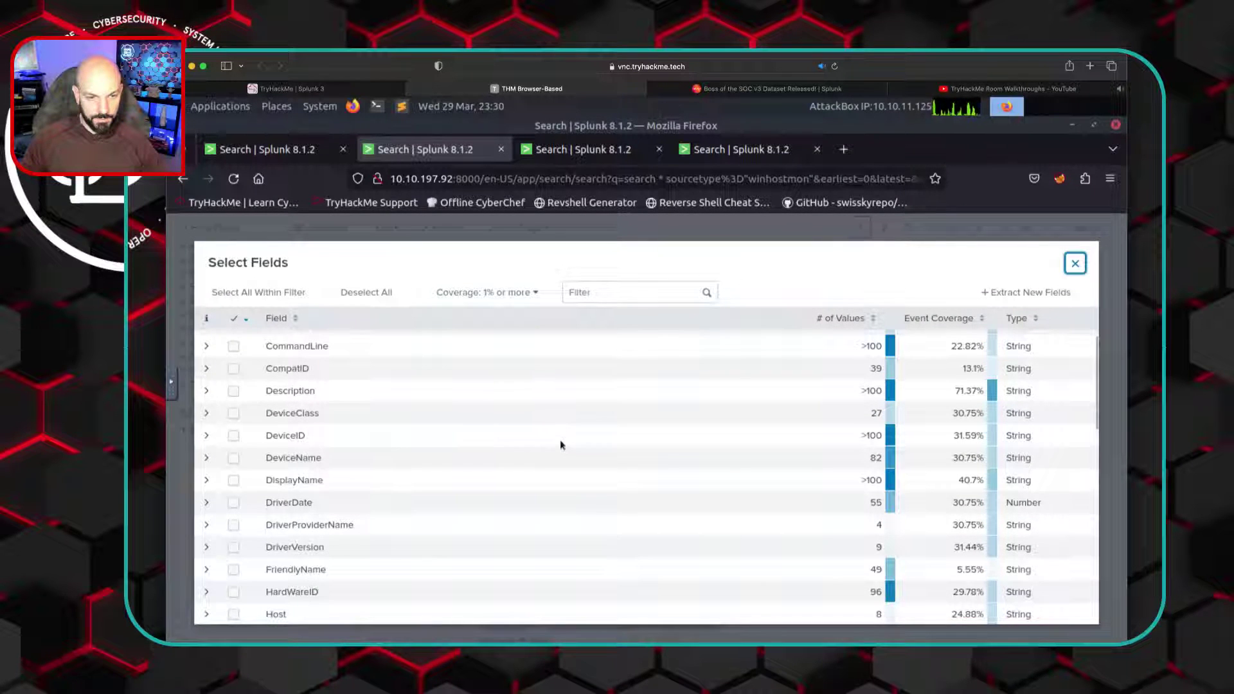
pyautogui.scroll(-1, 560, 445)
pyautogui.scroll(-3, 560, 445)
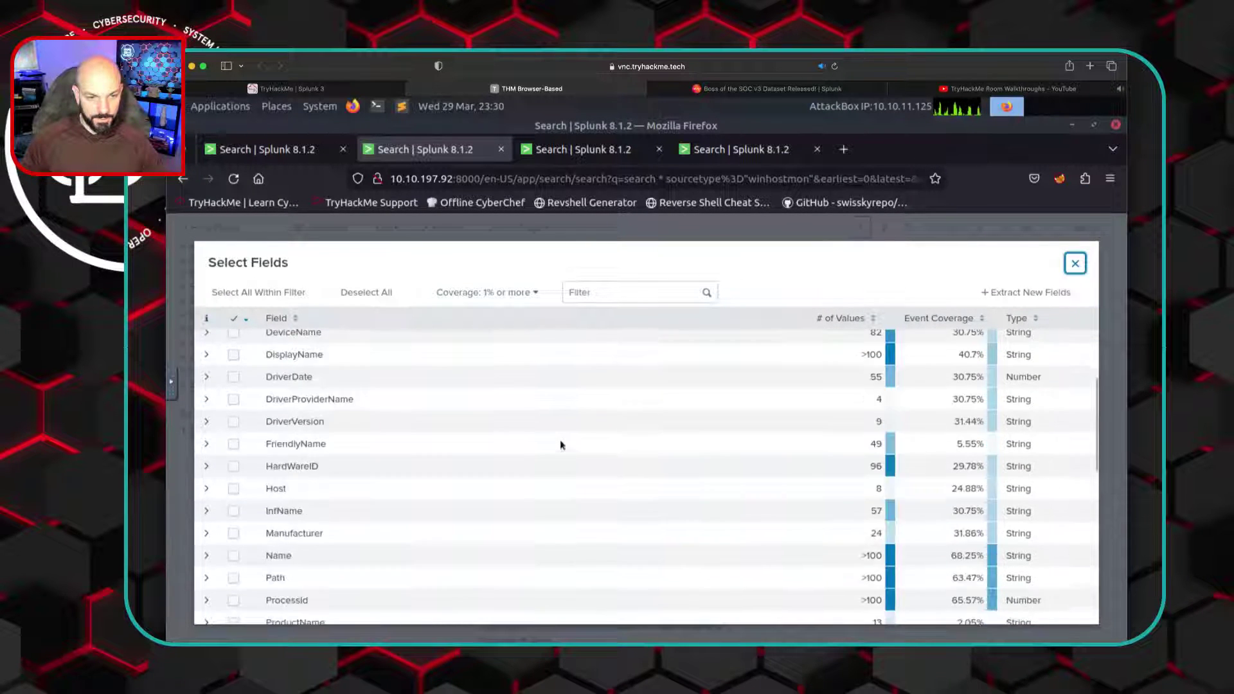
pyautogui.scroll(-1, 561, 444)
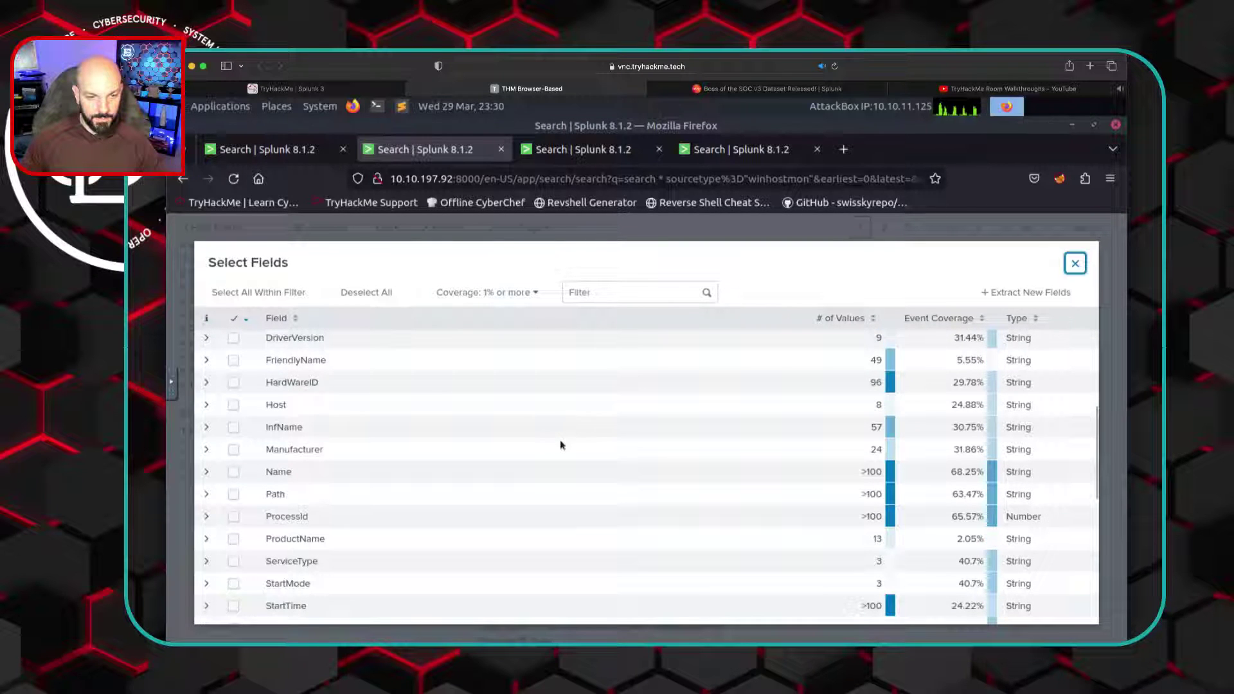
pyautogui.scroll(-2, 560, 445)
pyautogui.scroll(-3, 561, 445)
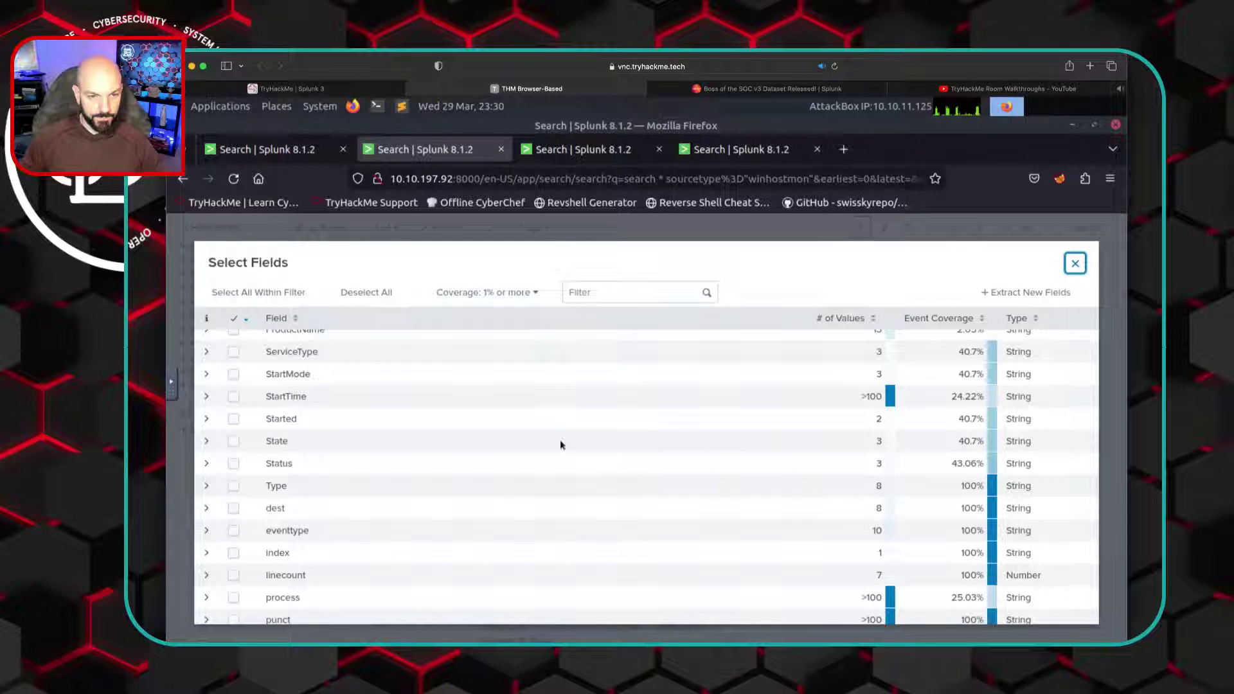
pyautogui.scroll(-2, 560, 445)
pyautogui.scroll(-1, 561, 444)
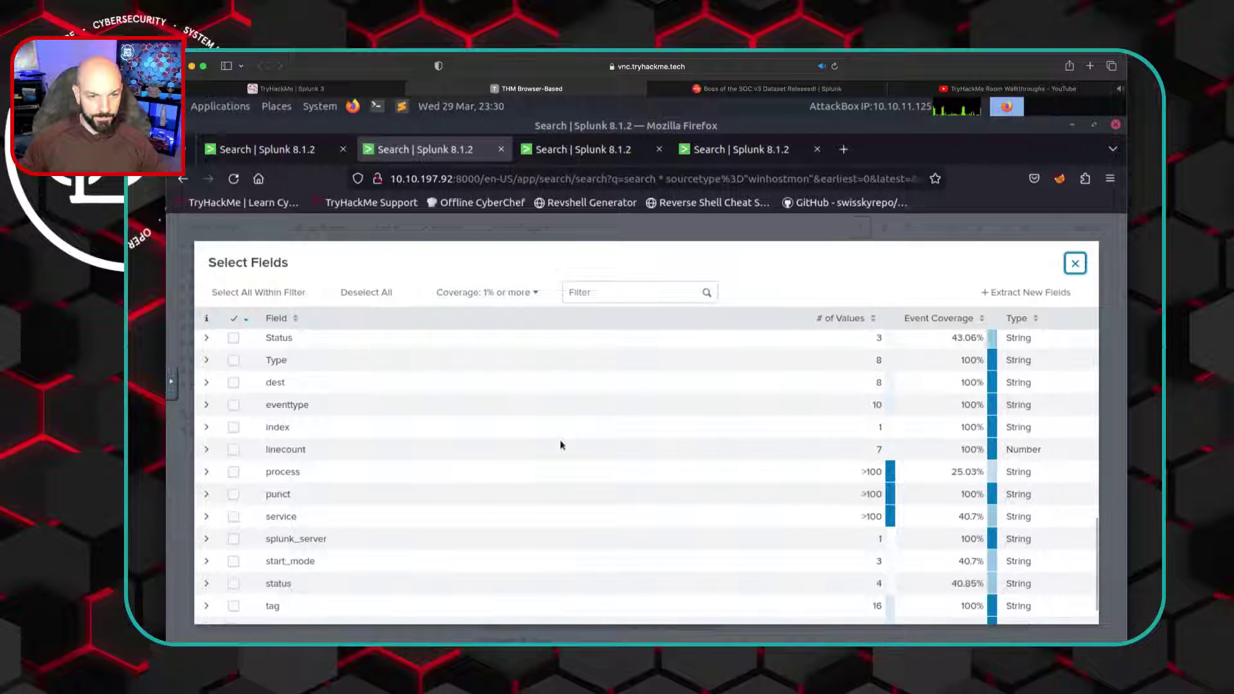
pyautogui.scroll(-1, 560, 445)
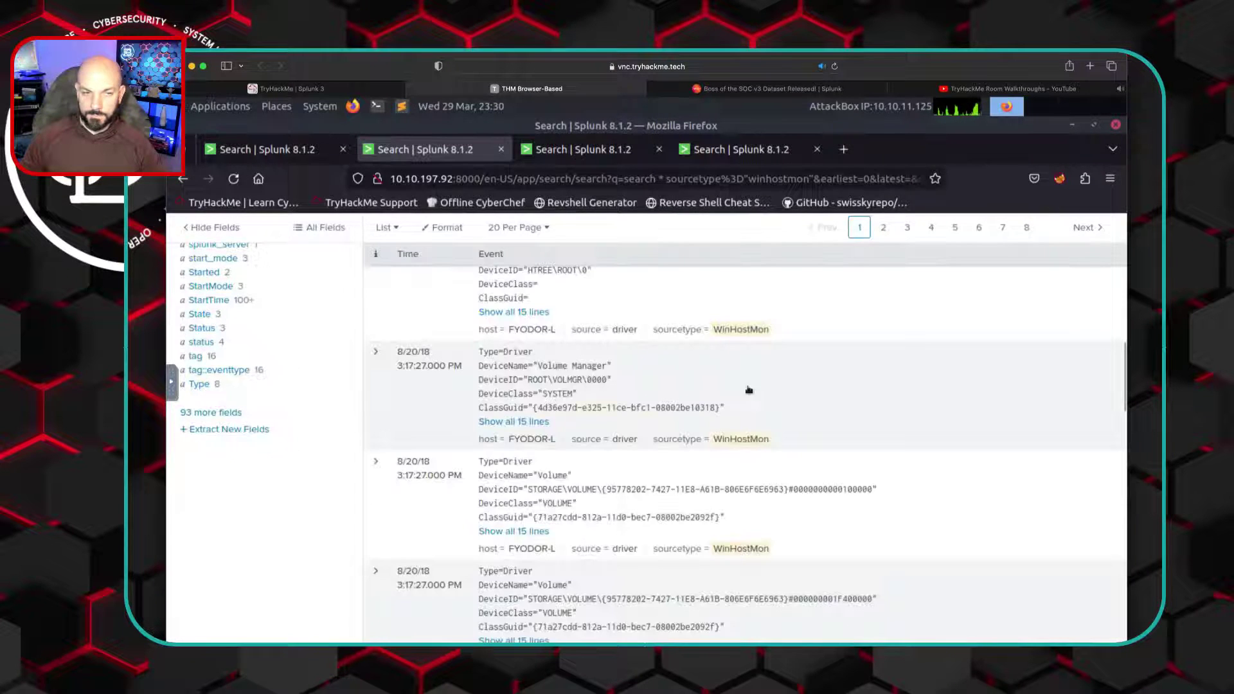
# Add the keyword Windows to the sourcetype="winhostmon" search and run it
pyautogui.scroll(5, 839, 407)
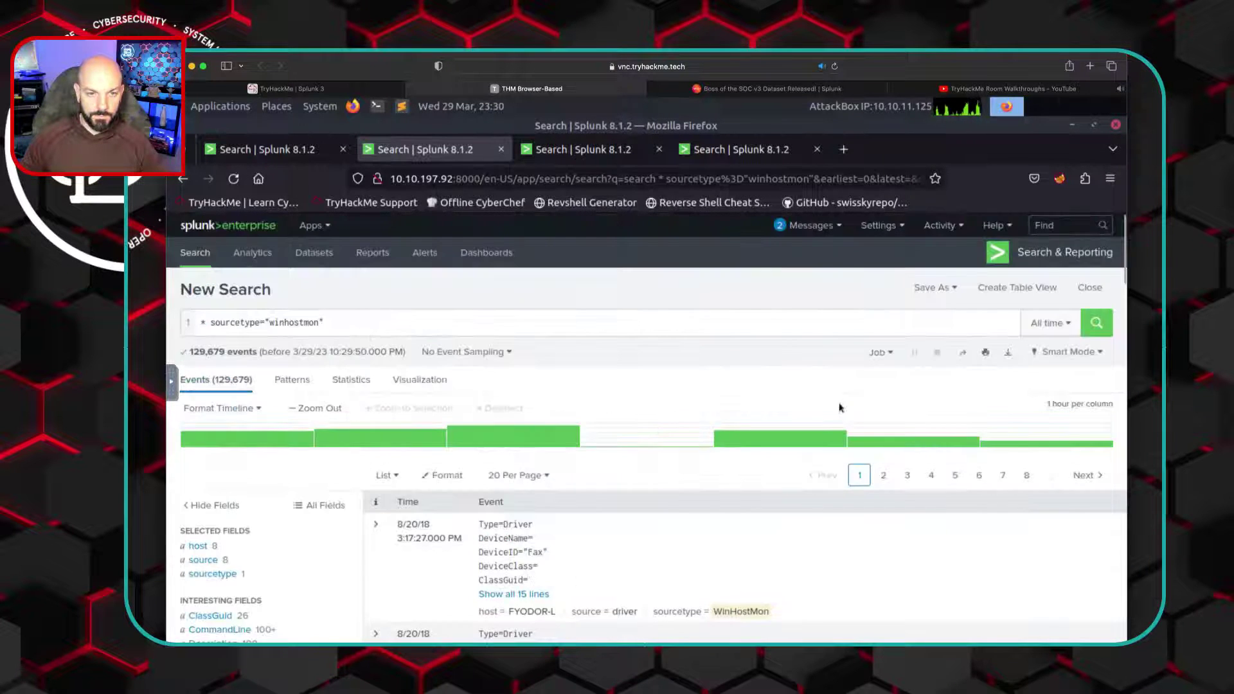
pyautogui.click(372, 318)
pyautogui.write('Windows')
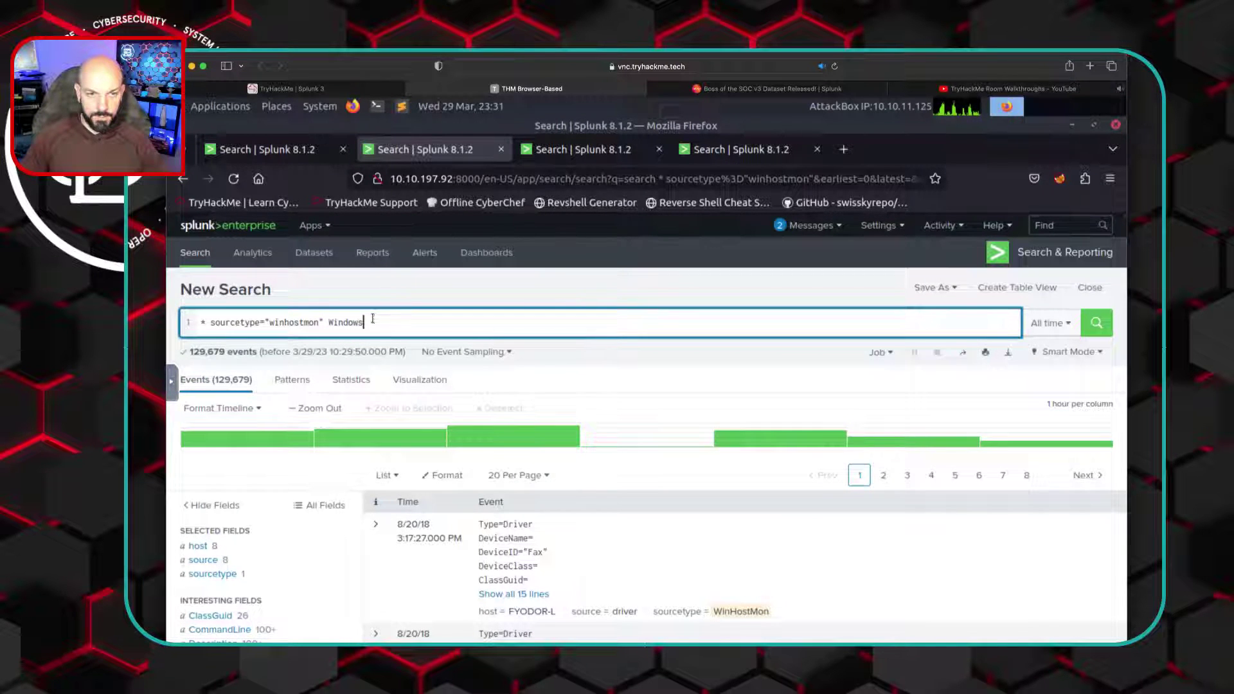
pyautogui.press('Return')
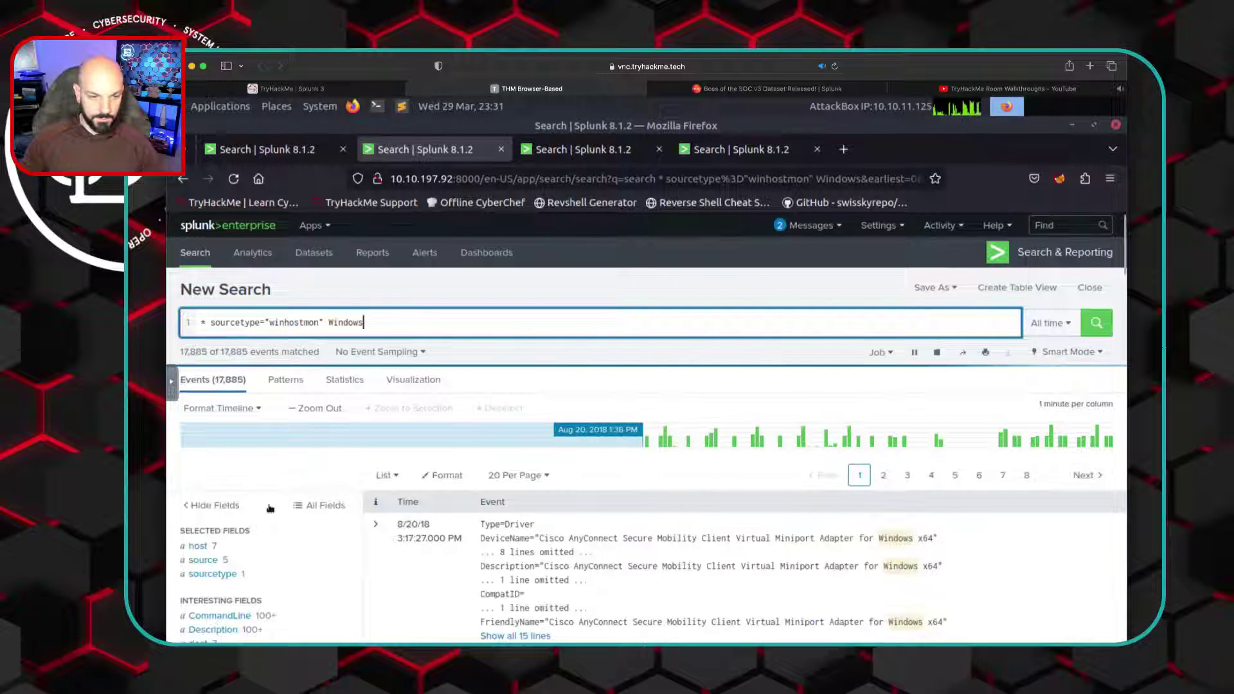
# Examine the fields and events returned for the Windows keyword for operating system edition details
pyautogui.scroll(-1, 276, 510)
pyautogui.scroll(-1, 276, 510)
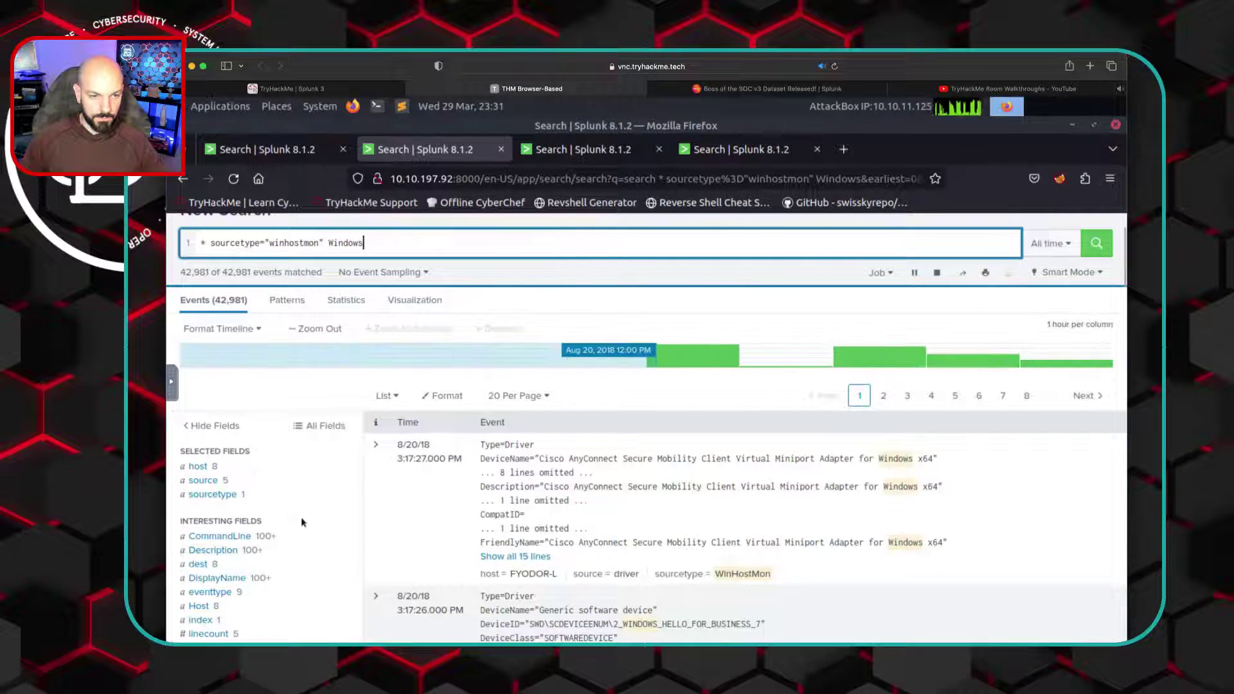
pyautogui.scroll(-1, 302, 551)
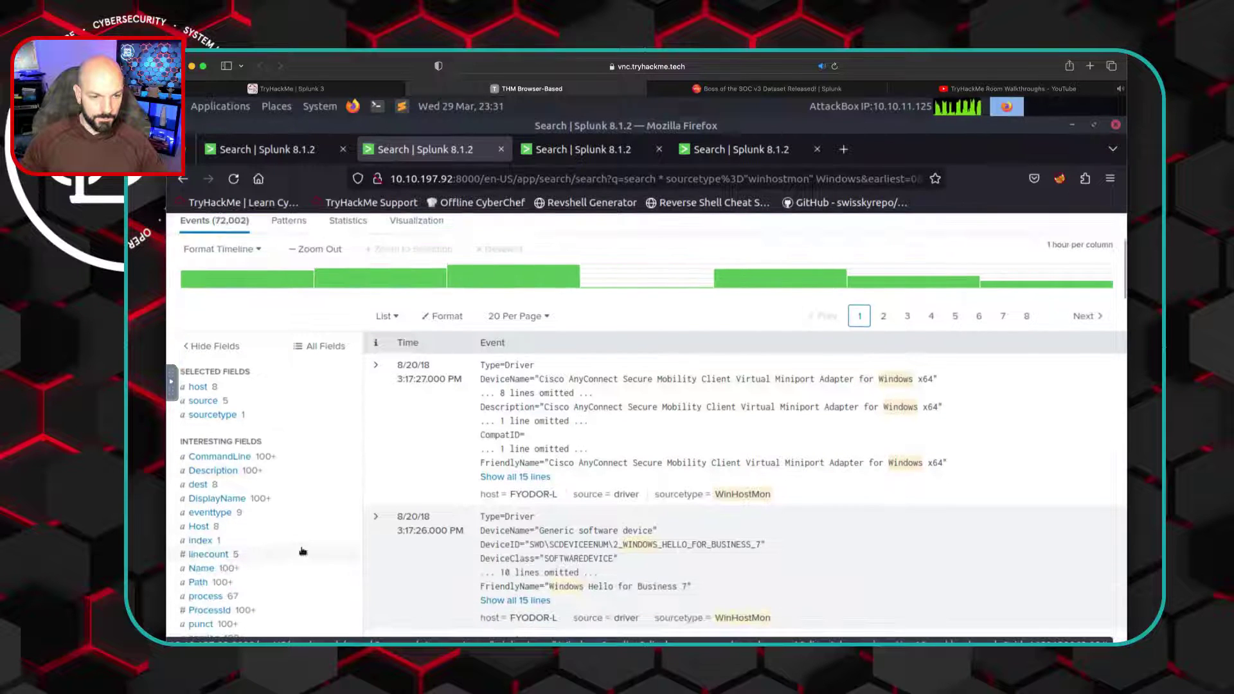
pyautogui.scroll(-2, 302, 551)
pyautogui.scroll(-3, 302, 550)
pyautogui.scroll(6, 301, 547)
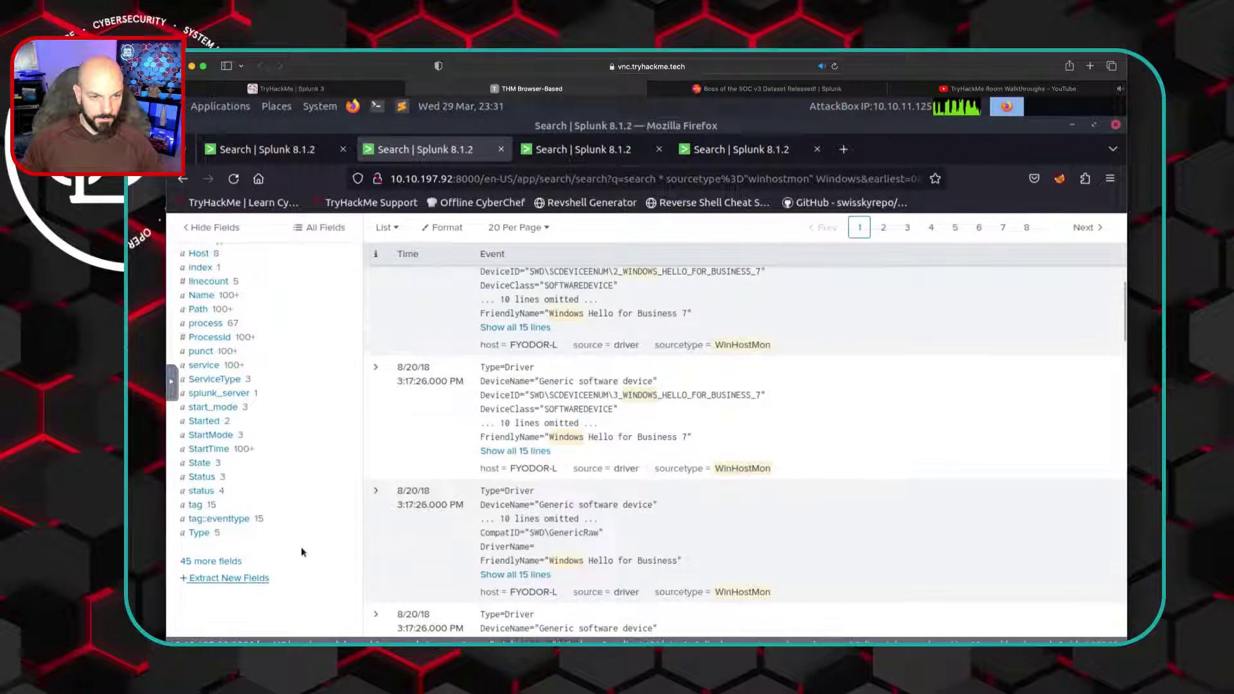
pyautogui.scroll(-4, 302, 551)
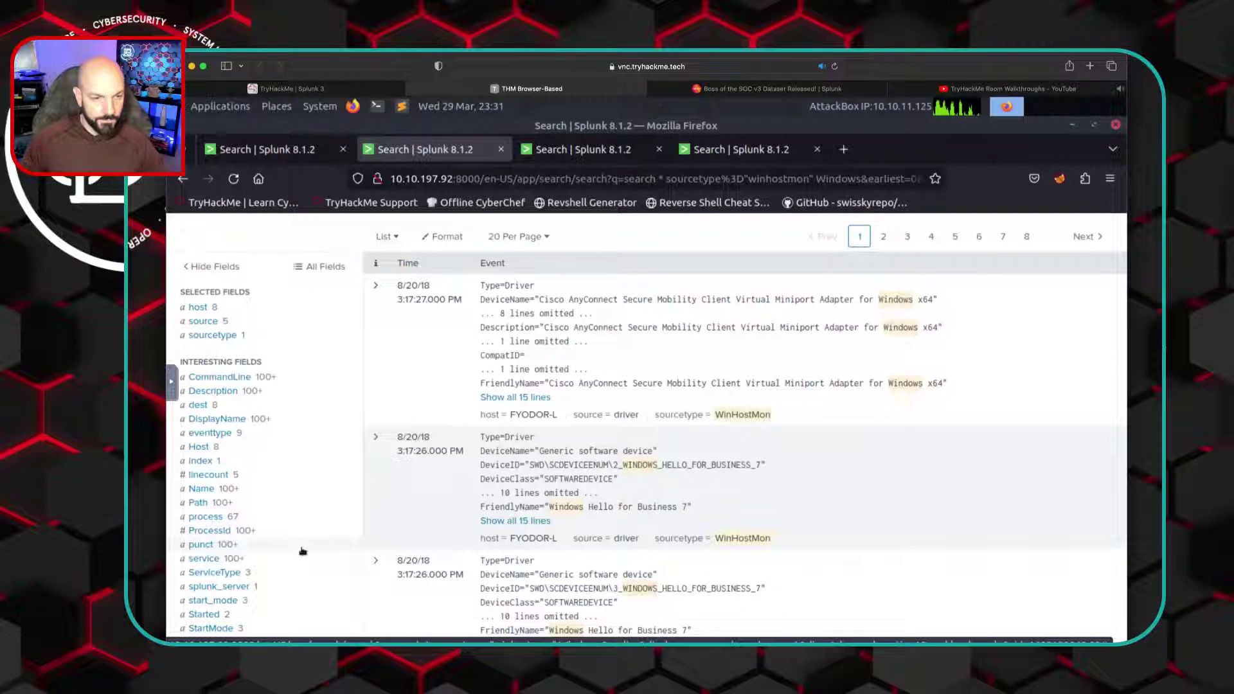
pyautogui.scroll(-2, 302, 550)
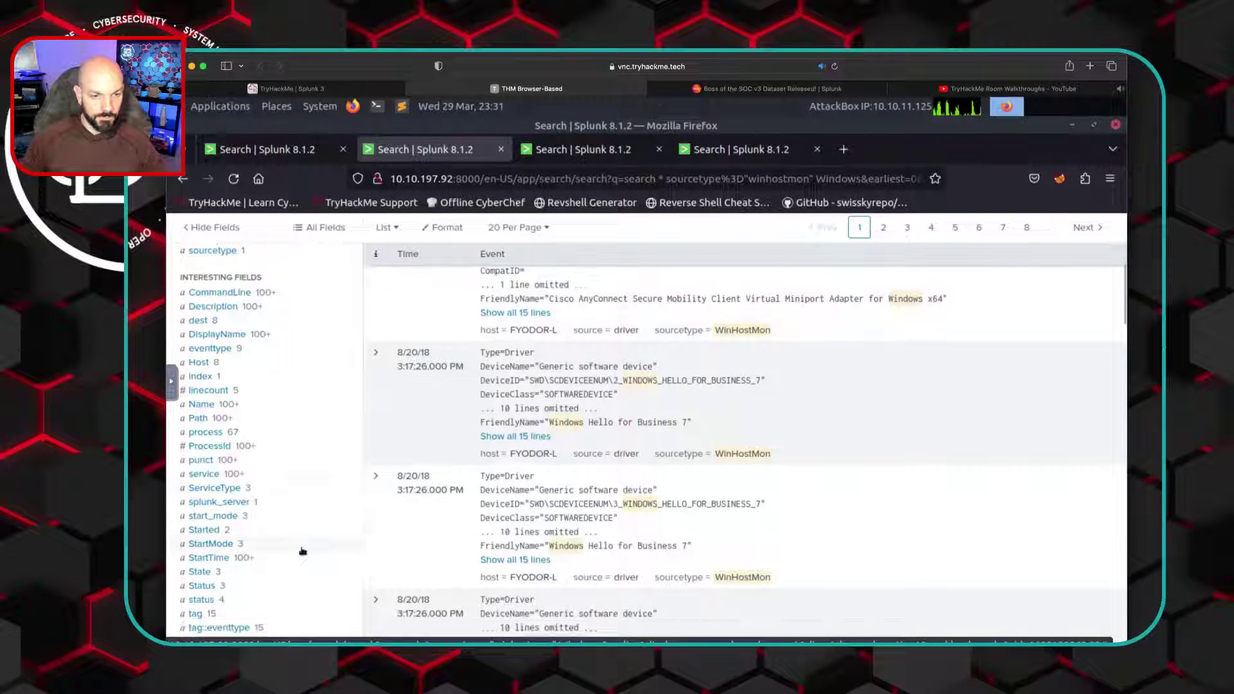
pyautogui.scroll(-4, 302, 550)
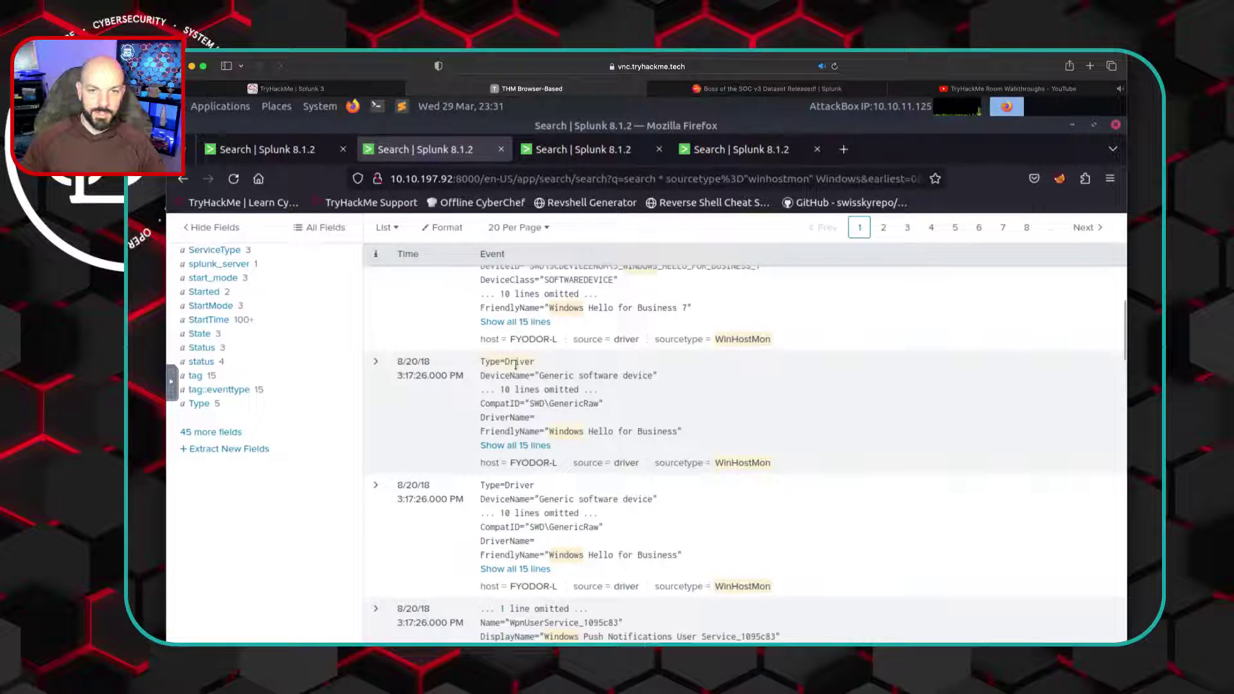
# Replace the keyword Windows with OS in the winhostmon search and run it
pyautogui.scroll(10, 514, 367)
pyautogui.moveTo(377, 322); pyautogui.dragTo(329, 322)
pyautogui.write('OS')
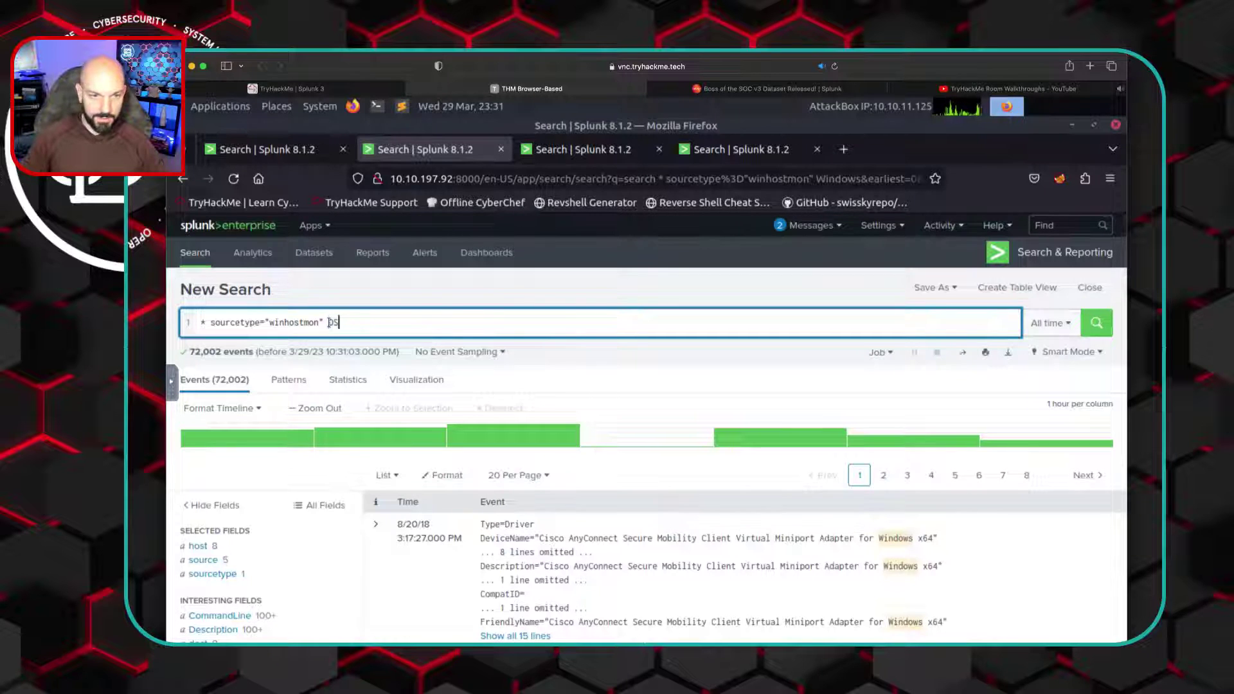
pyautogui.press('Return')
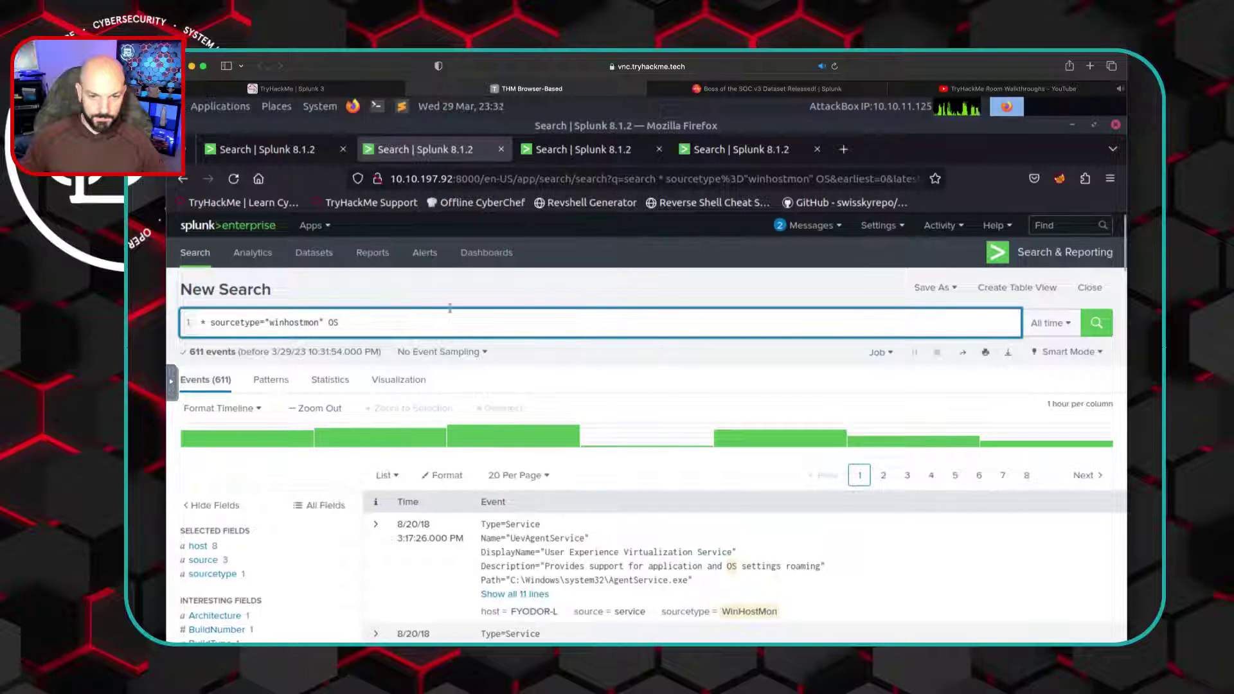
# Filter the results by the OS field value Microsoft Windows 10 Enterprise and check which host they come from
pyautogui.scroll(-3, 450, 312)
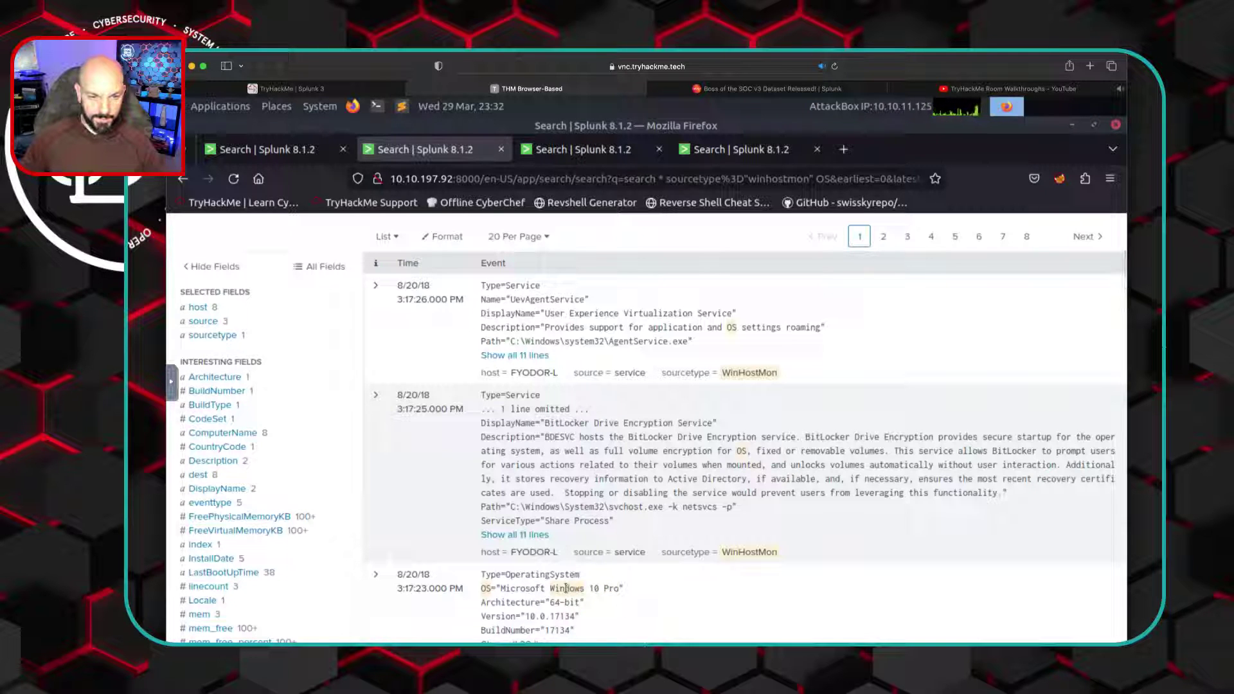
pyautogui.scroll(-3, 296, 578)
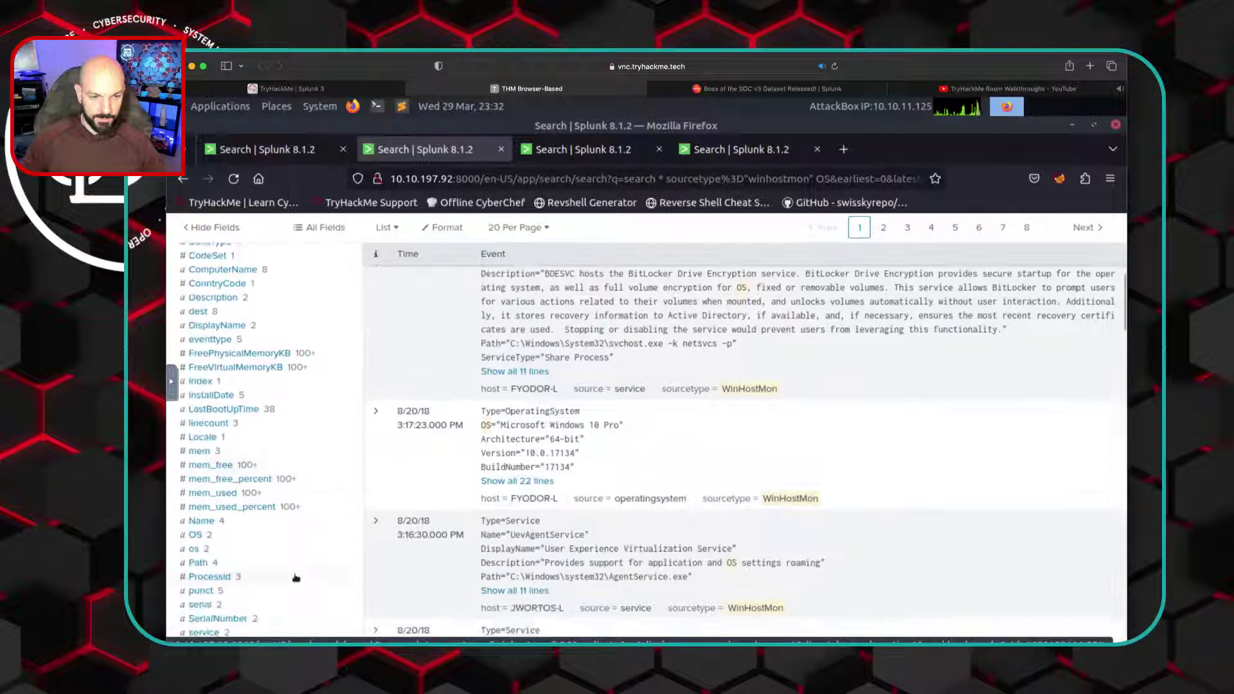
pyautogui.scroll(-2, 296, 577)
pyautogui.click(195, 456)
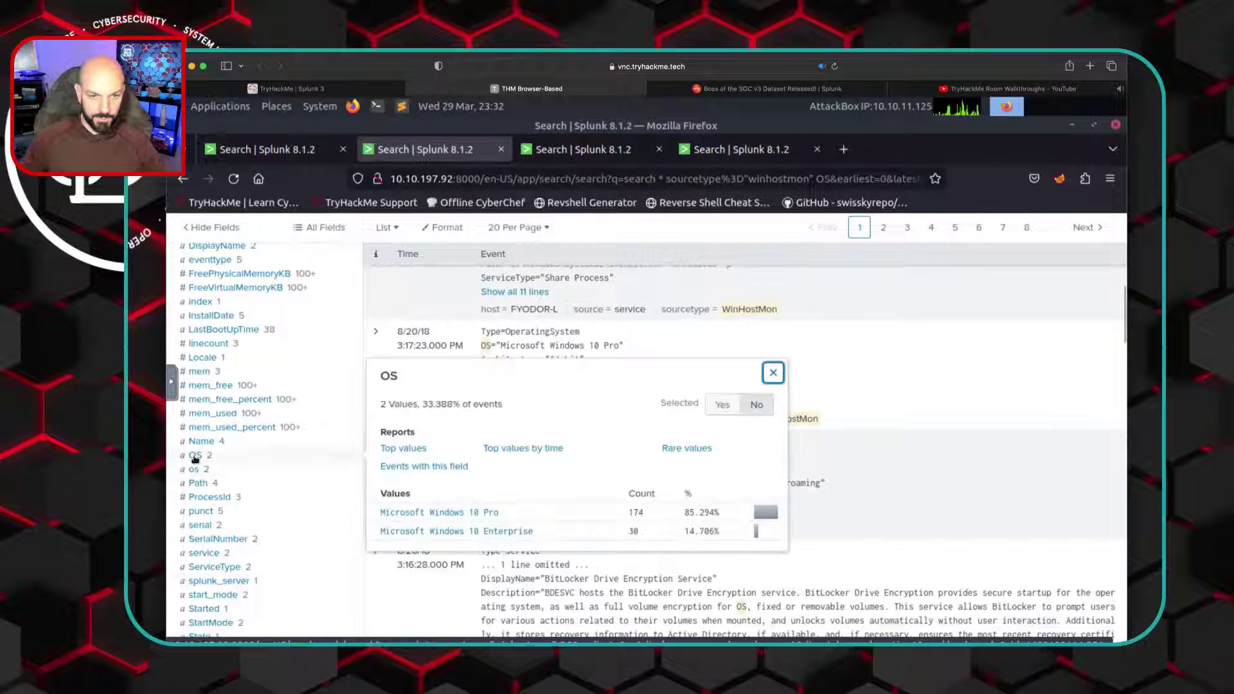
pyautogui.click(500, 534)
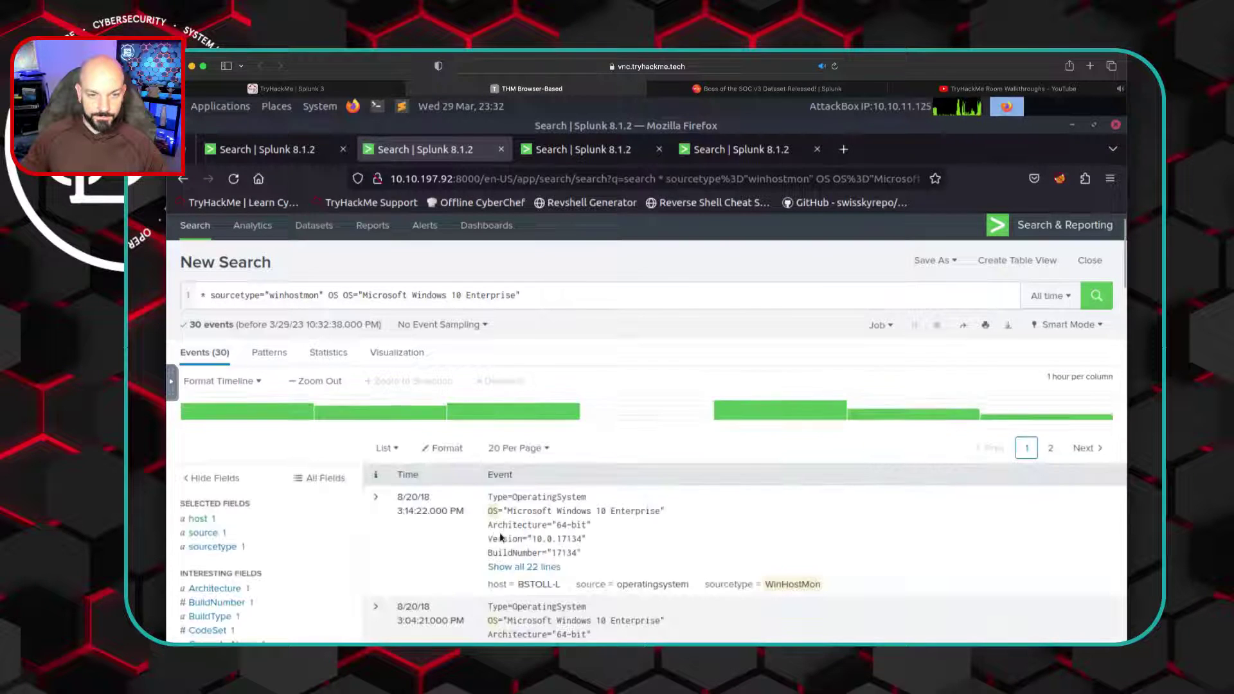
pyautogui.click(197, 520)
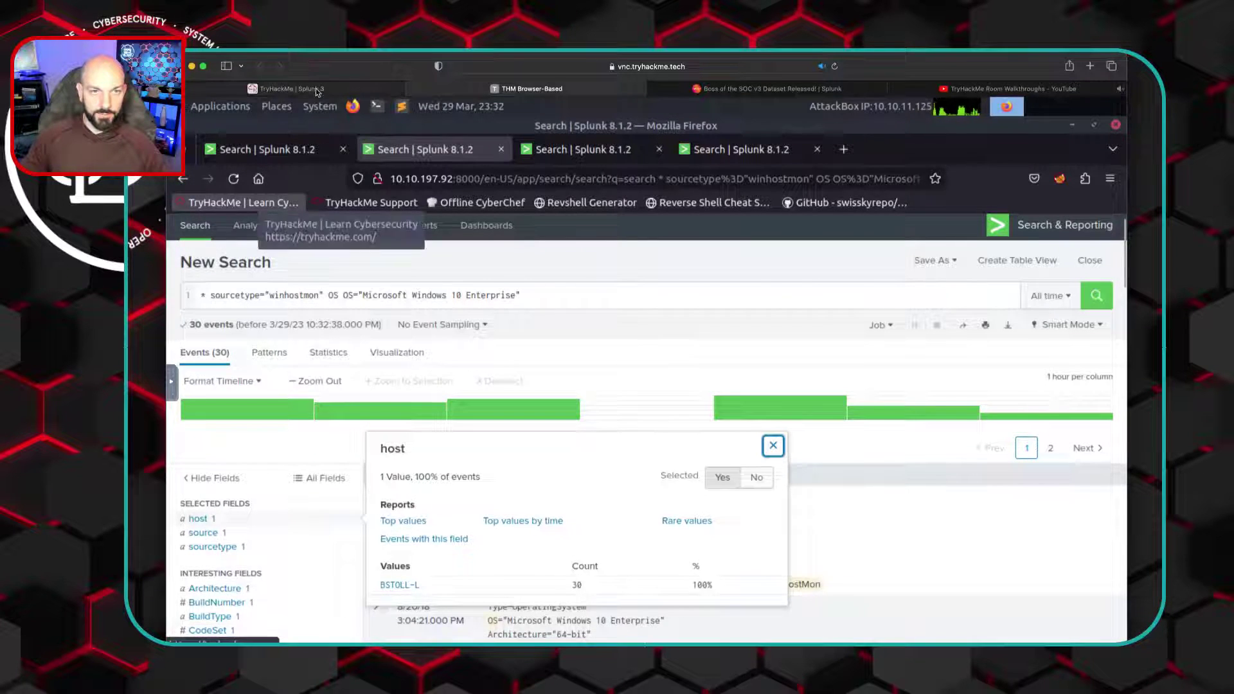
# Switch to the TryHackMe room and enter BSTOLL-L as the start of the answer to the endpoint FQDN question
pyautogui.click(289, 89)
pyautogui.click(394, 525)
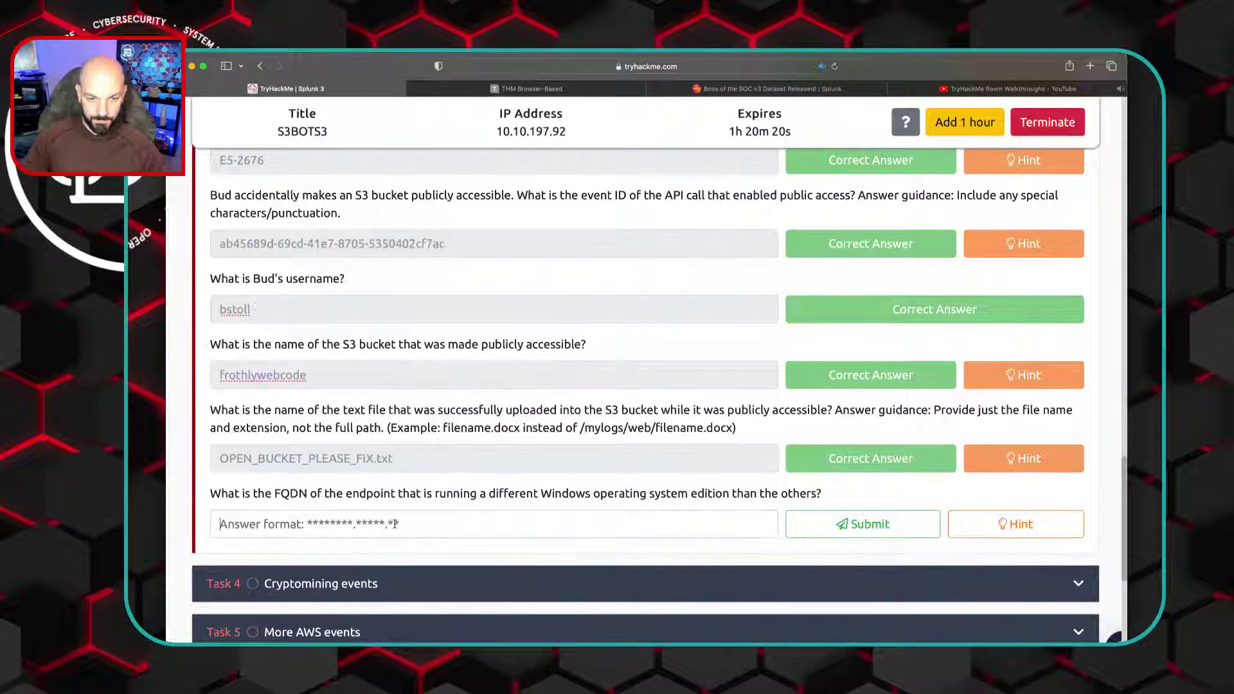
pyautogui.write('BSTO')
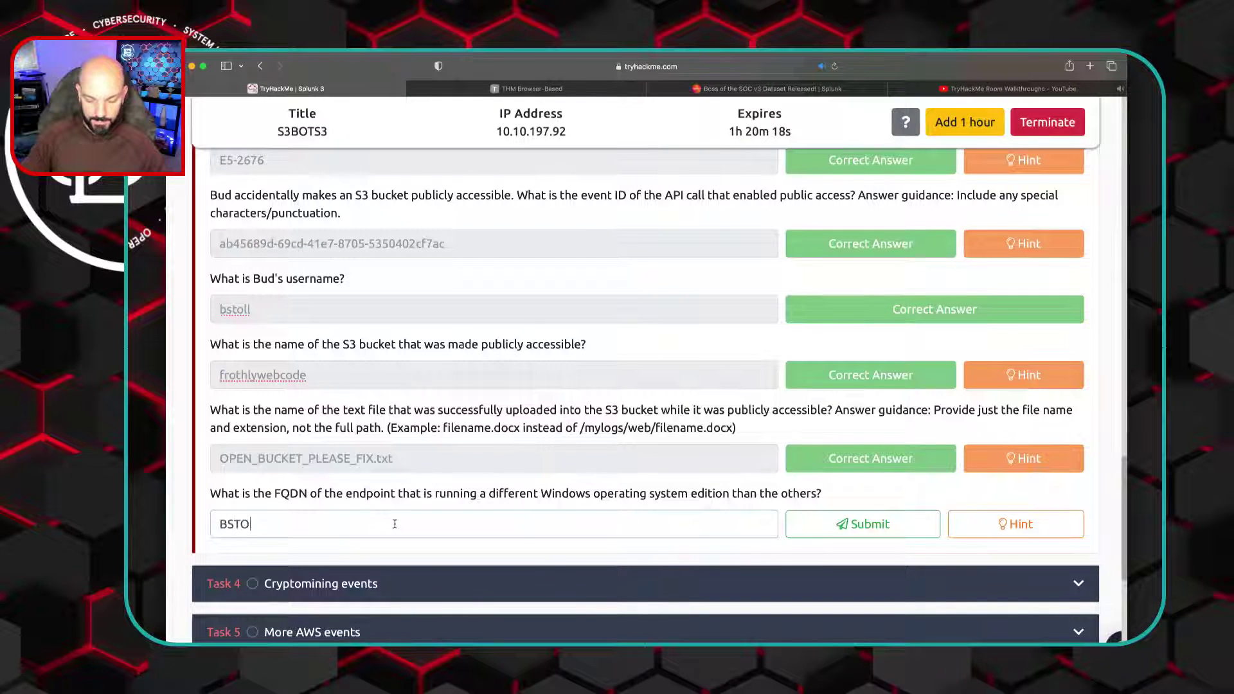
pyautogui.write('LL-L')
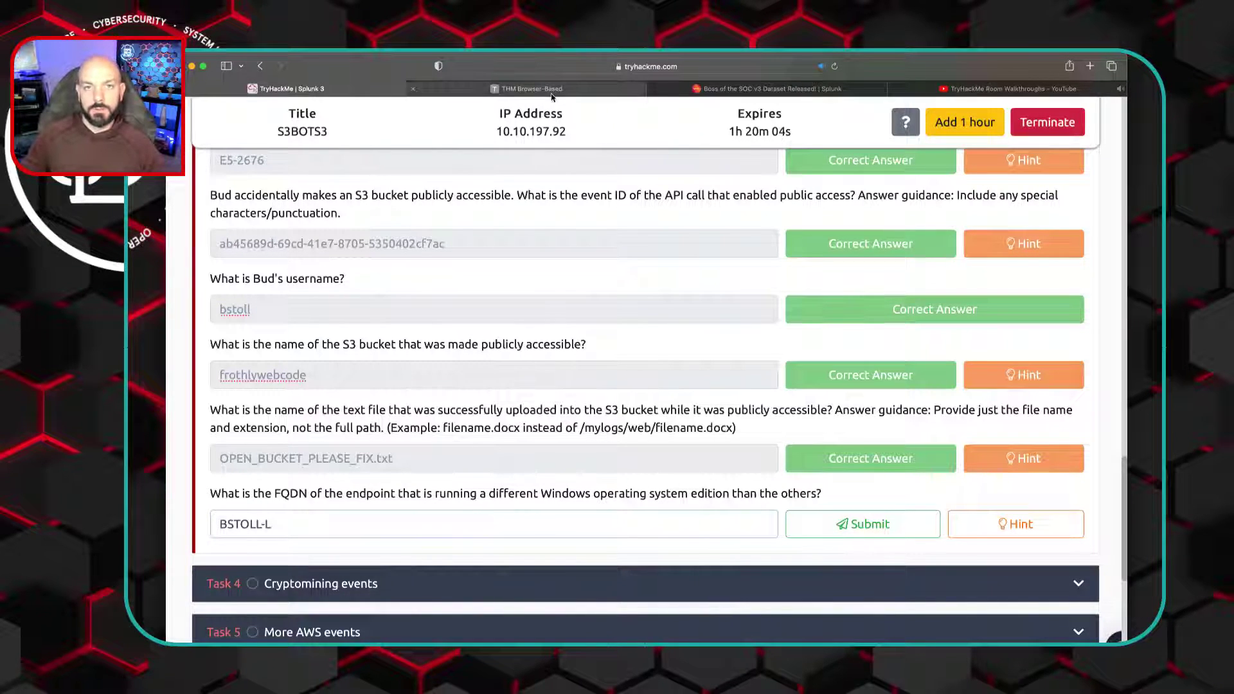
# Return to the Splunk results for Windows 10 Enterprise and look through the field list for the endpoint's domain
pyautogui.moveTo(557, 90)
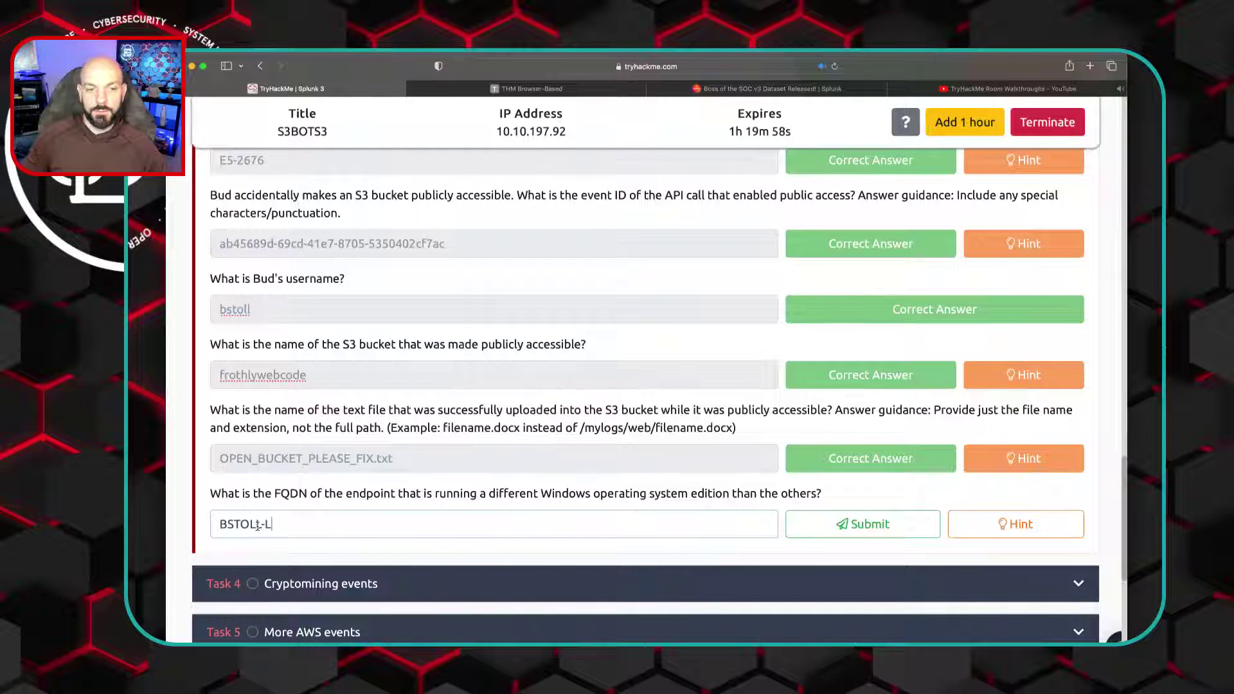
pyautogui.click(530, 91)
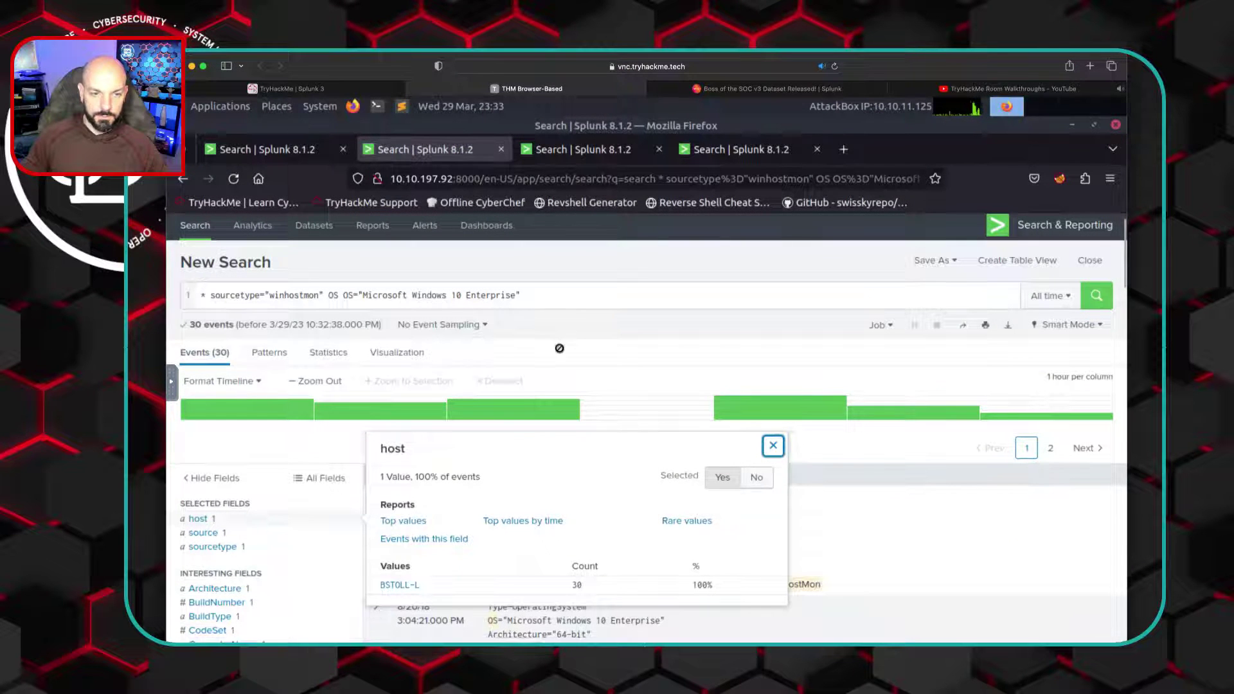
pyautogui.click(586, 264)
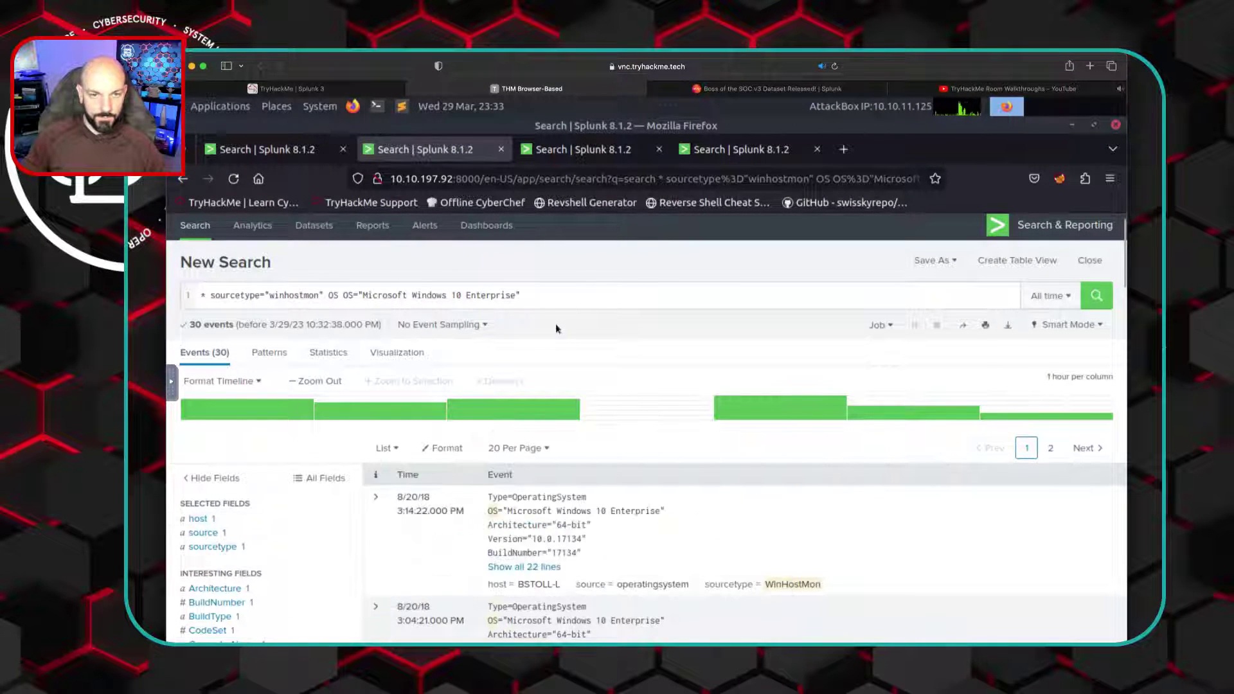
pyautogui.scroll(-2, 556, 328)
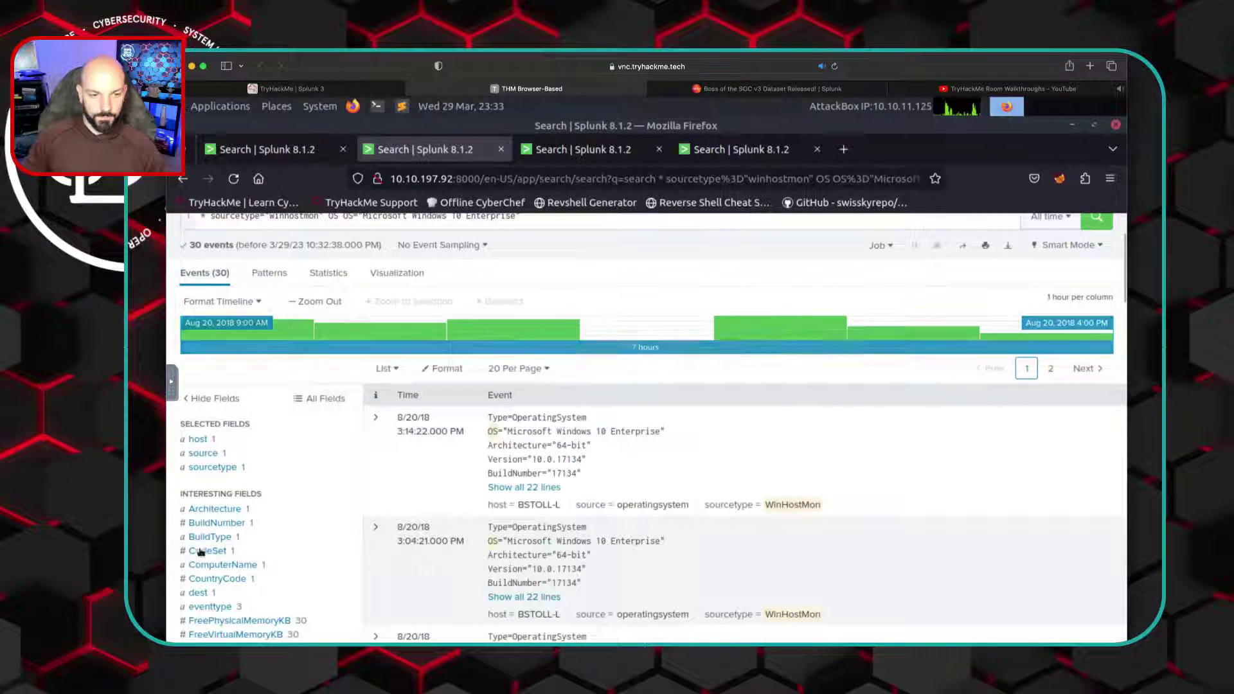
pyautogui.scroll(-2, 318, 553)
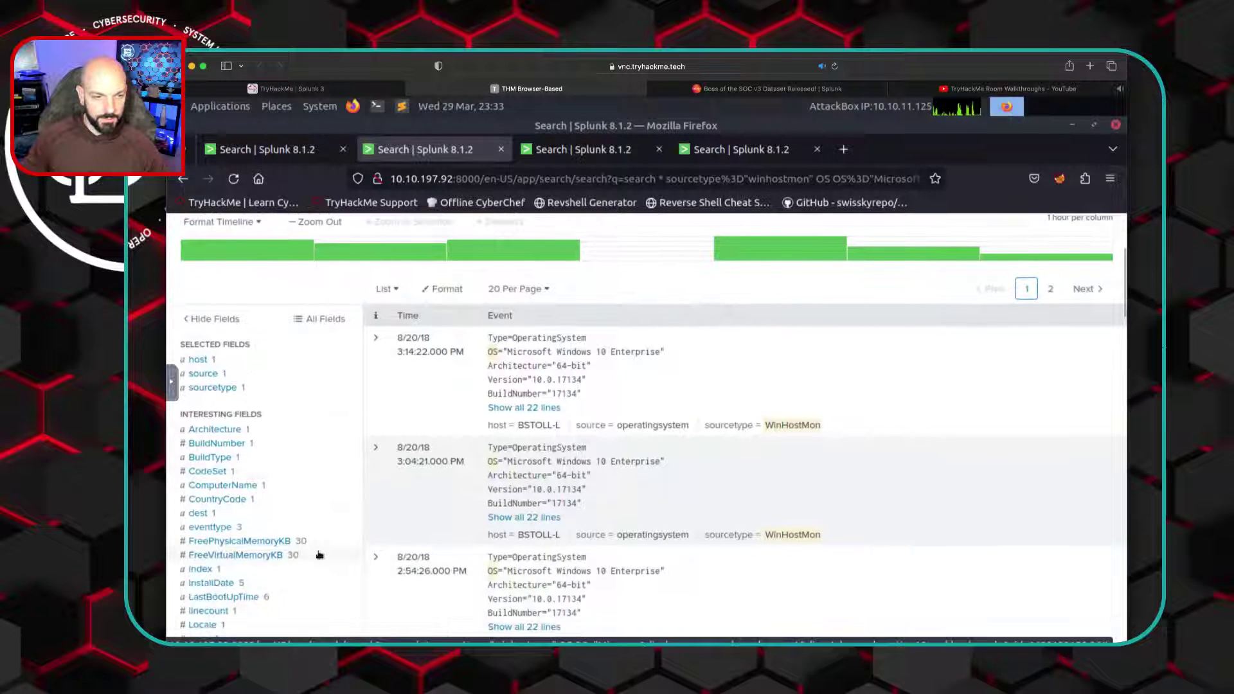
pyautogui.scroll(-4, 320, 555)
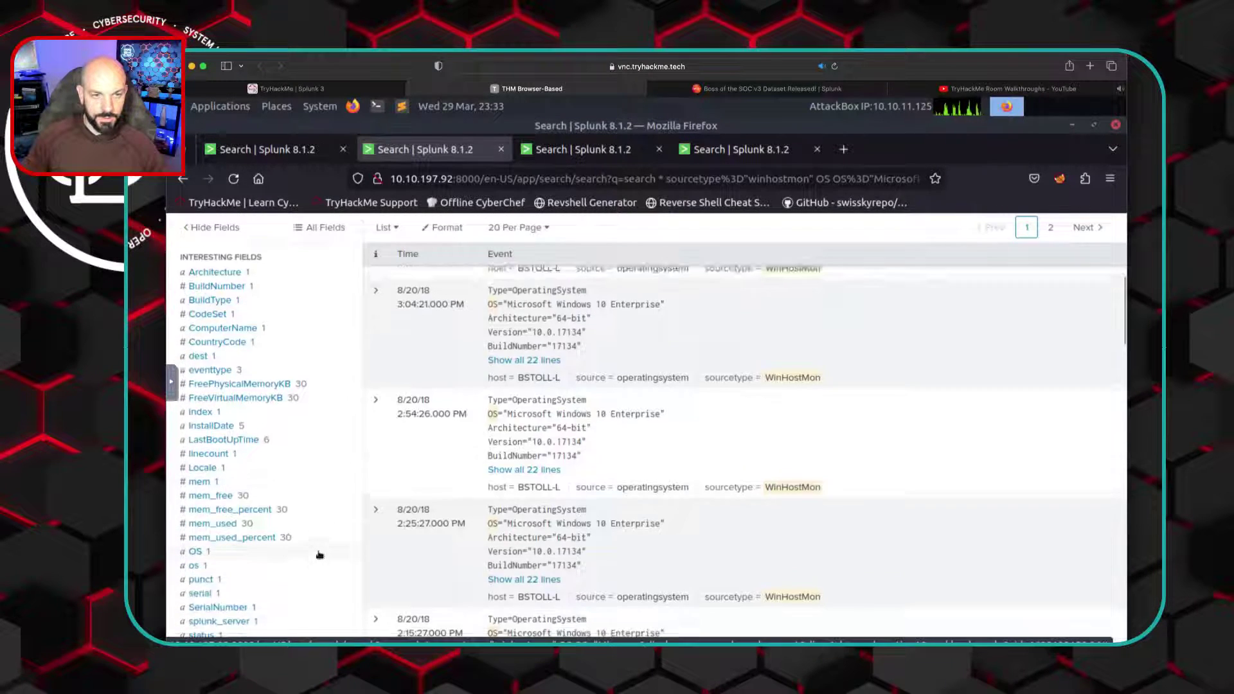
pyautogui.scroll(8, 319, 555)
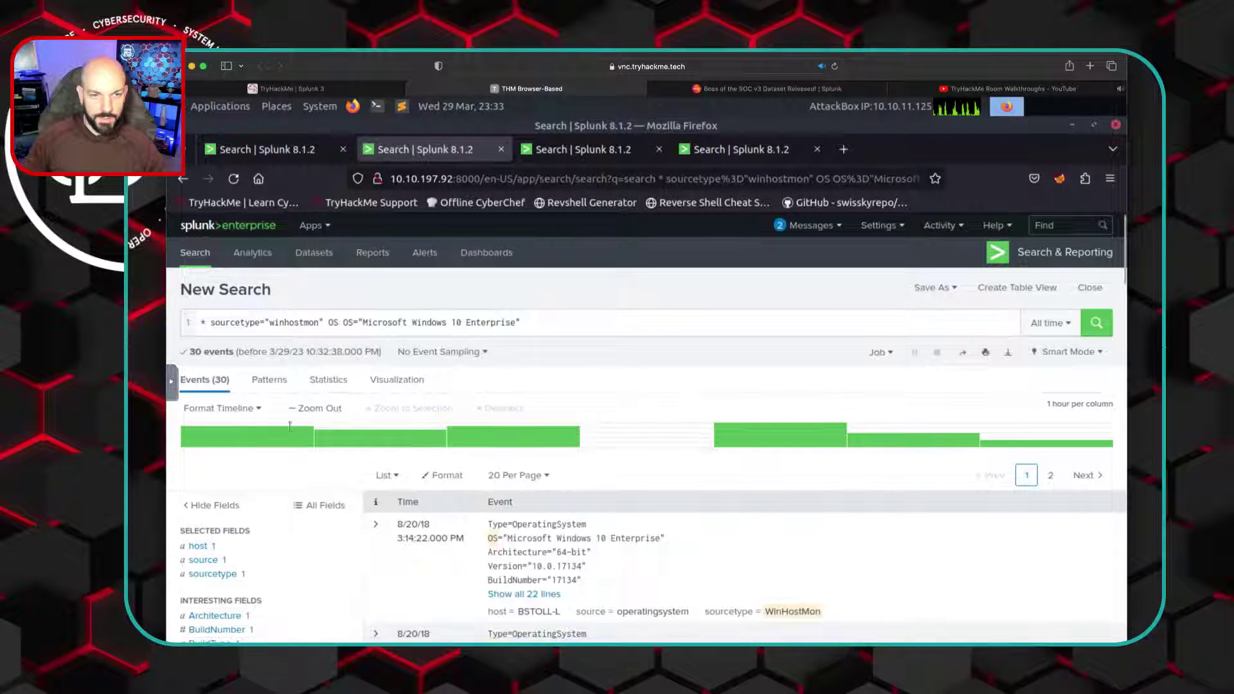
# Filter the Windows 10 Enterprise results by the host value BSTOLL-L
pyautogui.click(199, 546)
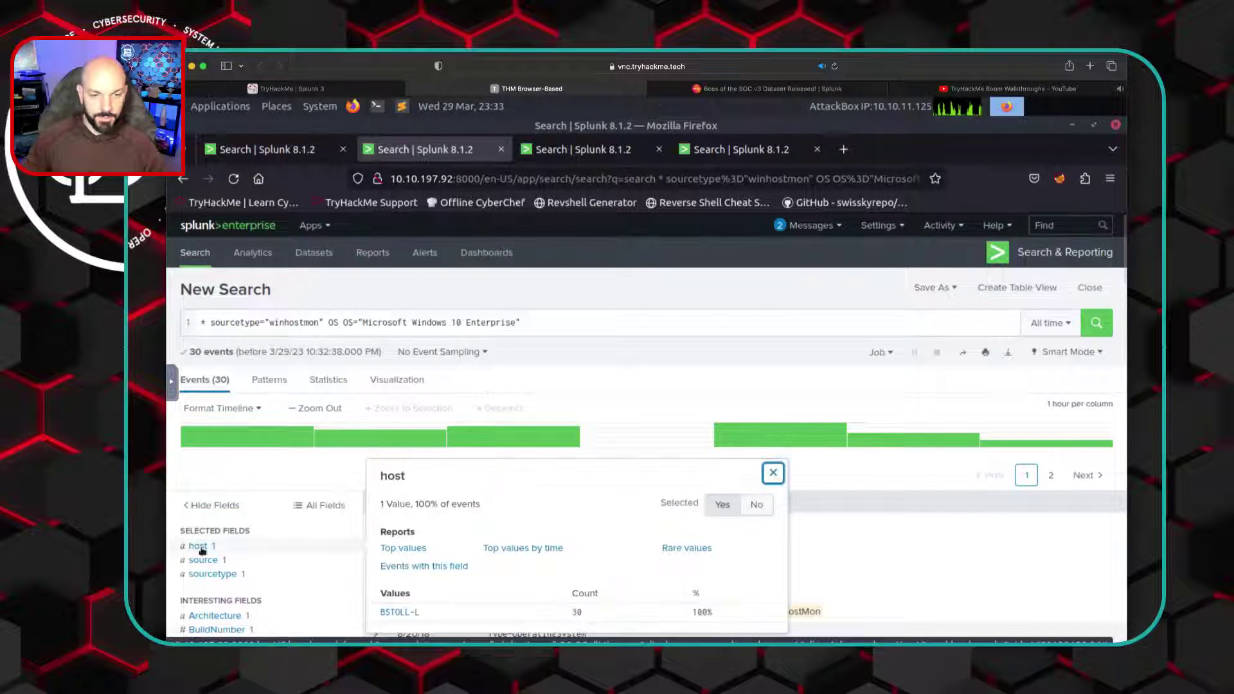
pyautogui.doubleClick(398, 614)
pyautogui.click(398, 613)
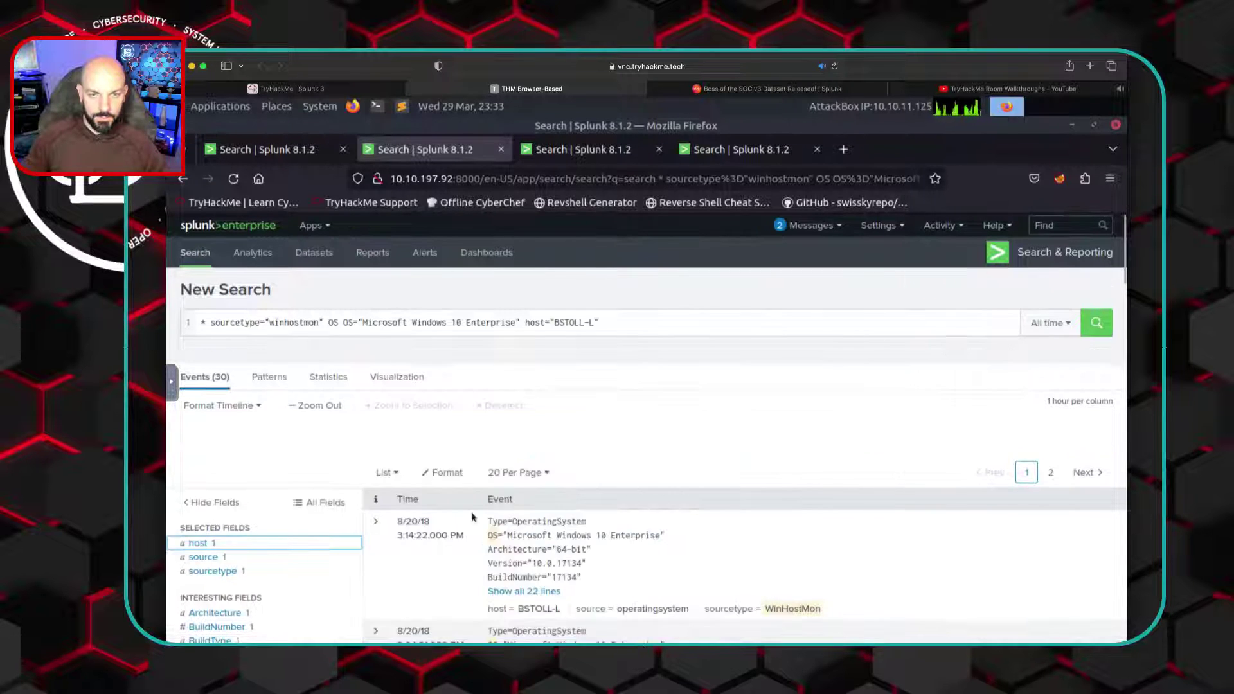
# Strip the winhostmon value and the OS terms from the search query, keeping the sourcetype prefix and the BSTOLL-L host filter
pyautogui.click(523, 322)
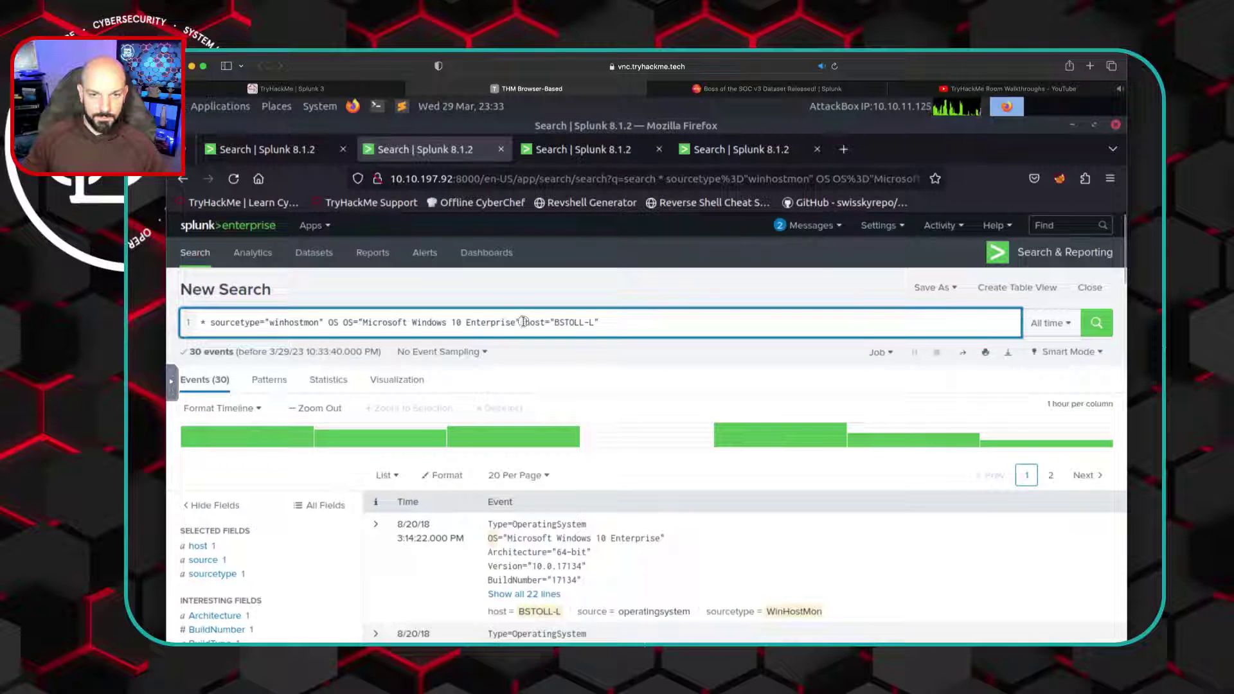
pyautogui.moveTo(521, 322); pyautogui.dragTo(269, 322)
pyautogui.write('etype="e')
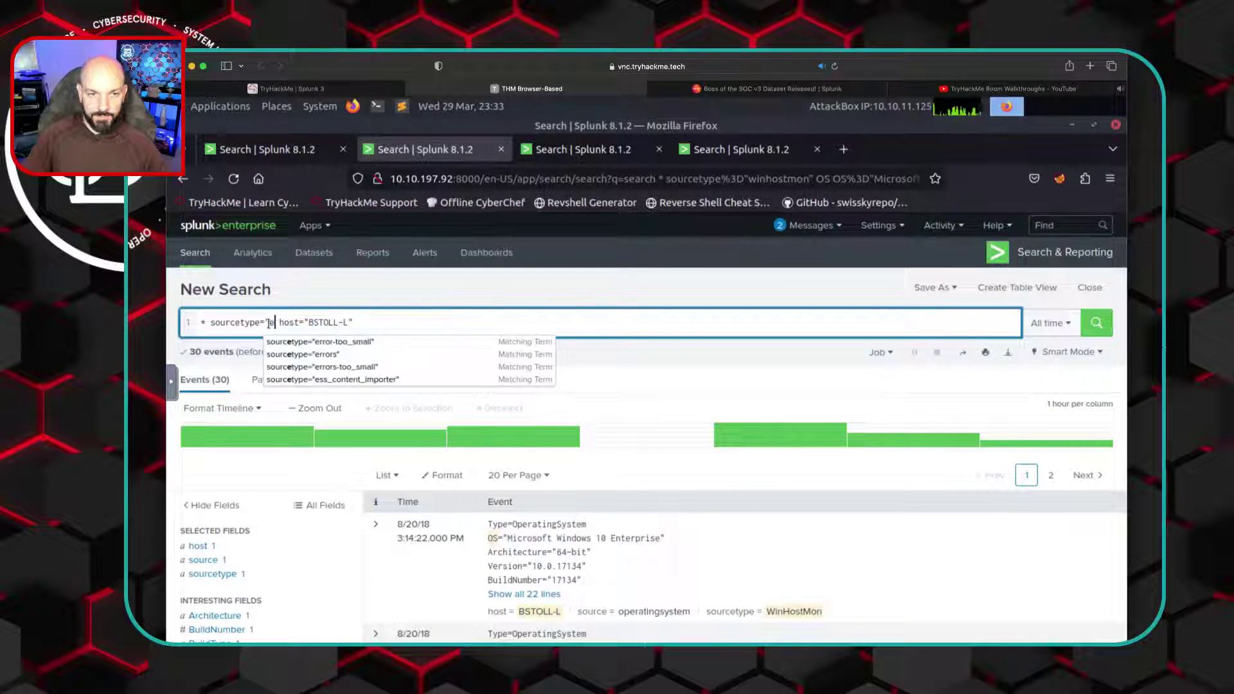
pyautogui.press('BackSpace')
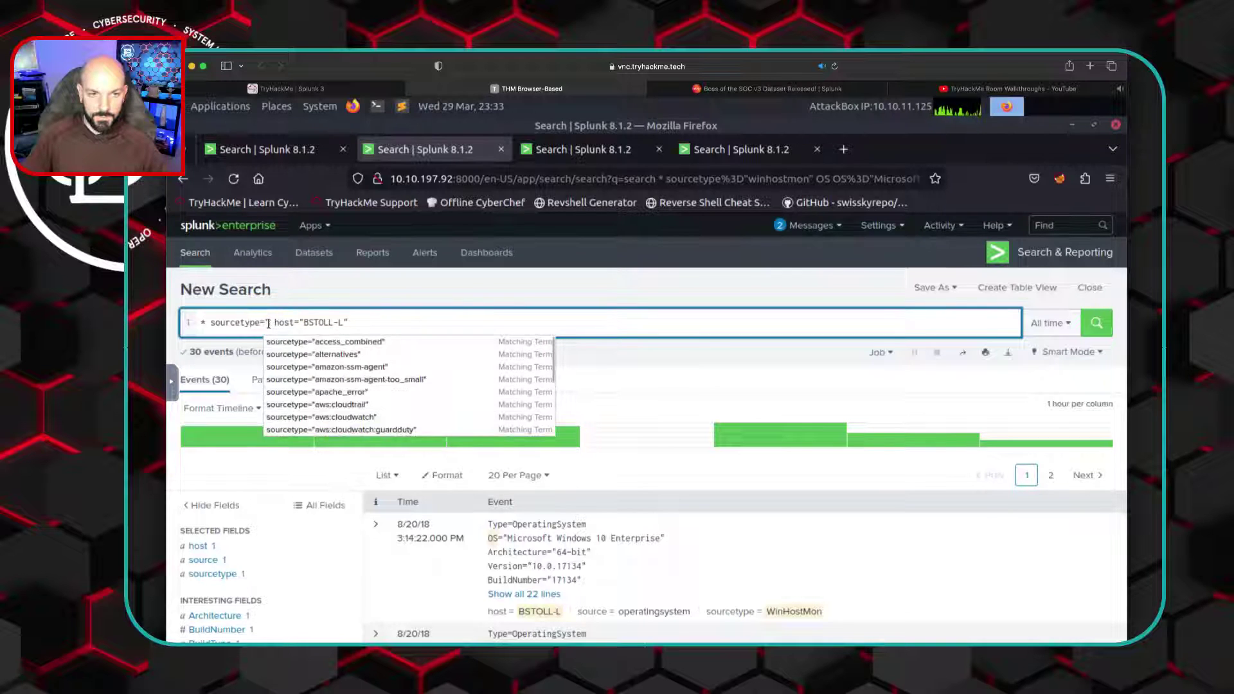
pyautogui.write('smtp')
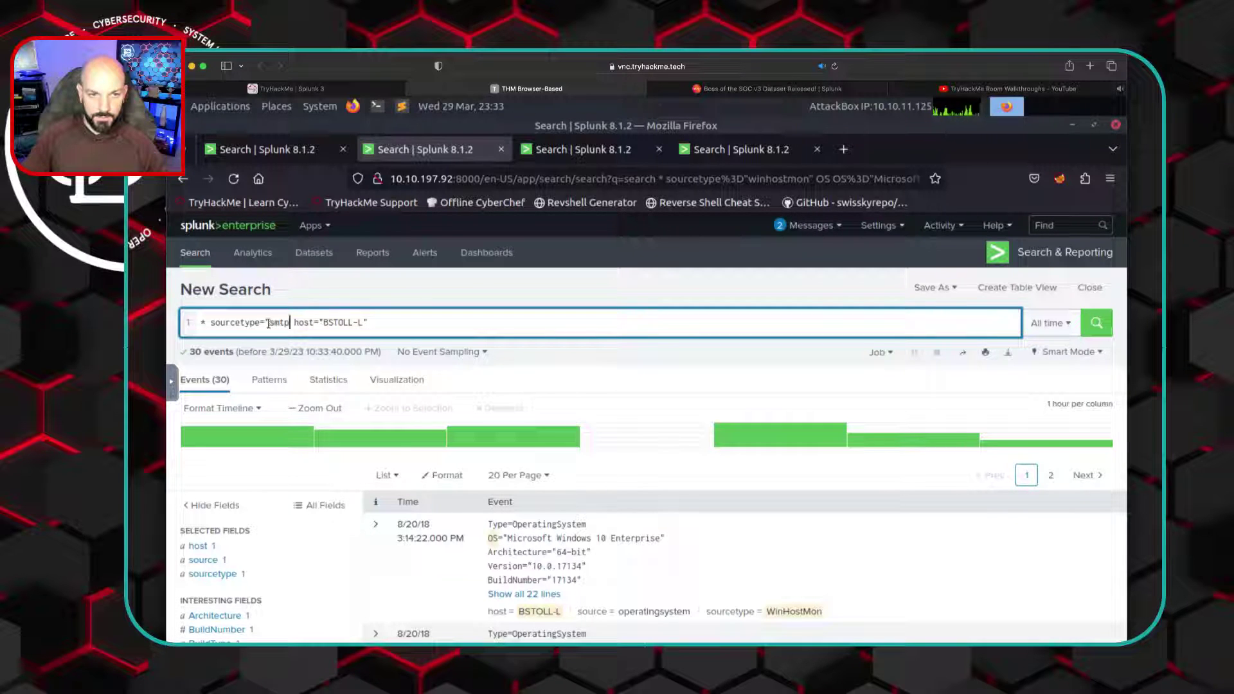
pyautogui.press('BackSpace')
pyautogui.press('BackSpace')
pyautogui.press('BackSpace')
pyautogui.press('BackSpace')
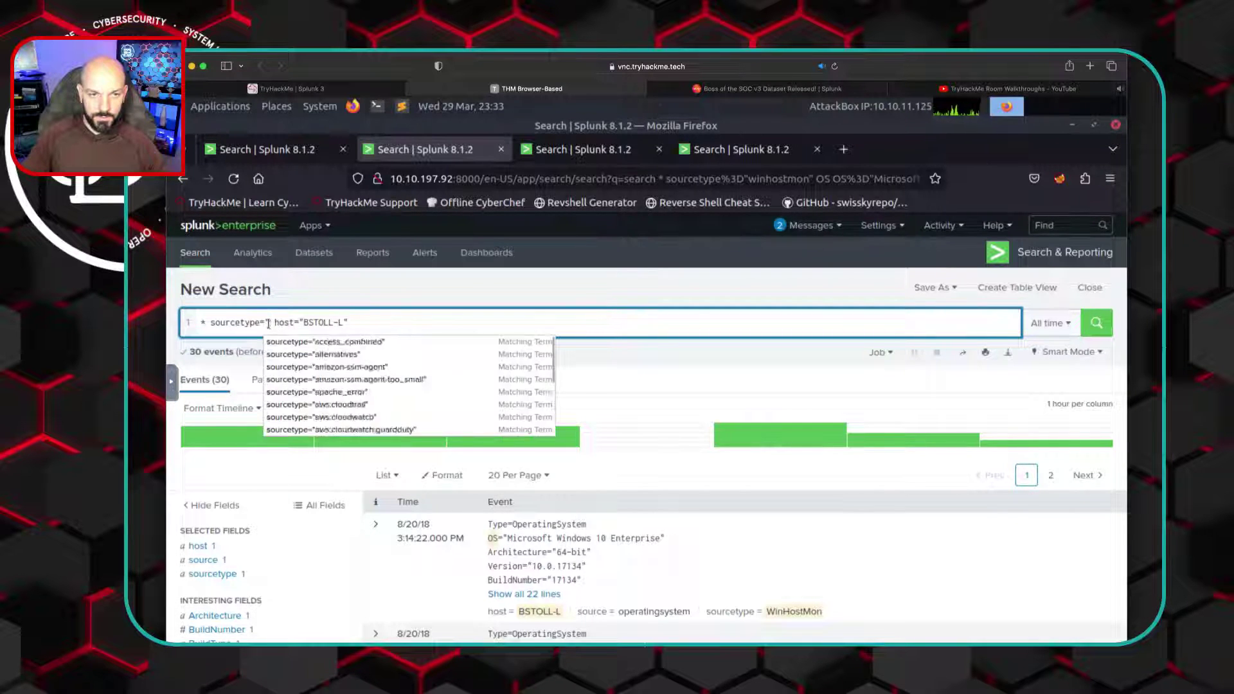
# Complete the query as sourcetype="stream:smtp" with the quoted keyword "BSTOLL-L" and run it
pyautogui.write('stream')
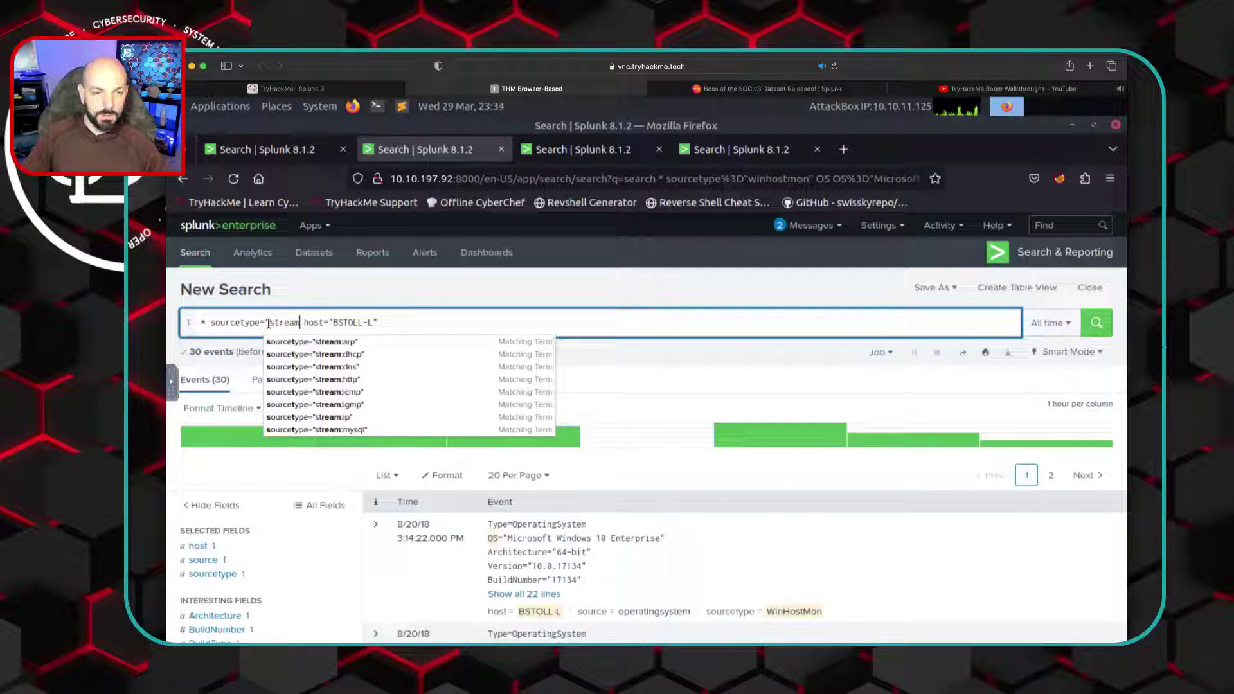
pyautogui.write('sm')
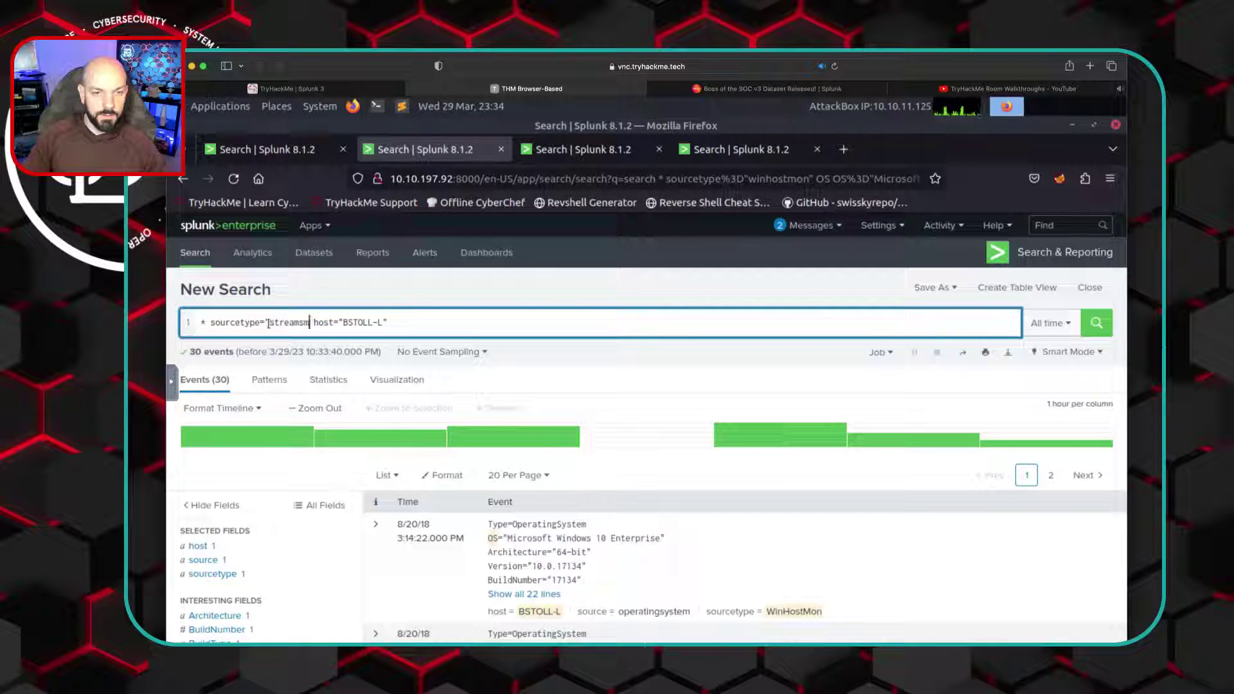
pyautogui.press('BackSpace')
pyautogui.press('BackSpace')
pyautogui.write(':sm')
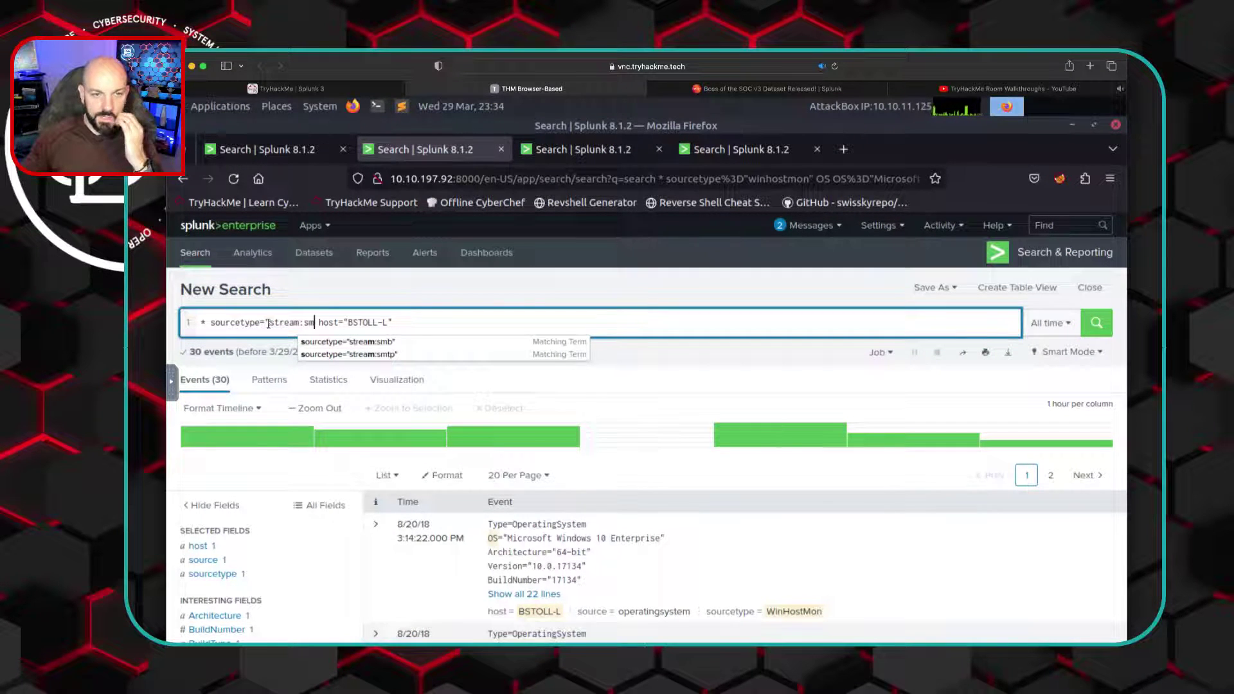
pyautogui.click(328, 354)
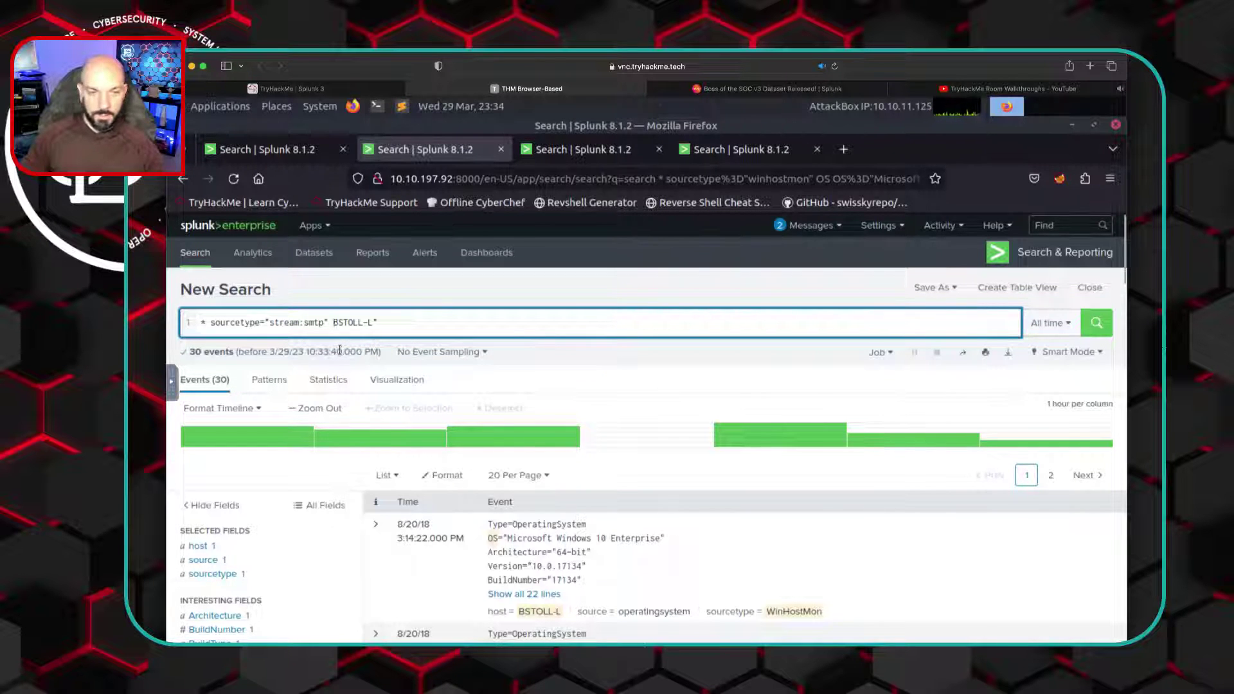
pyautogui.press('Return')
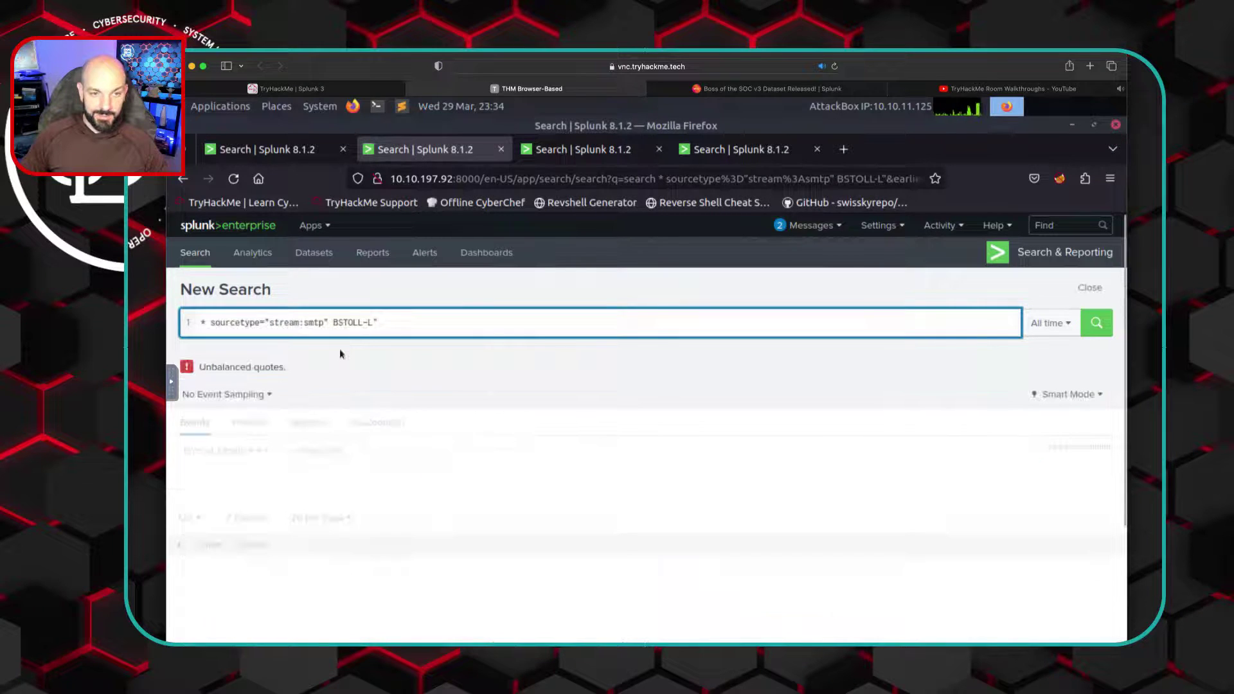
pyautogui.click(334, 323)
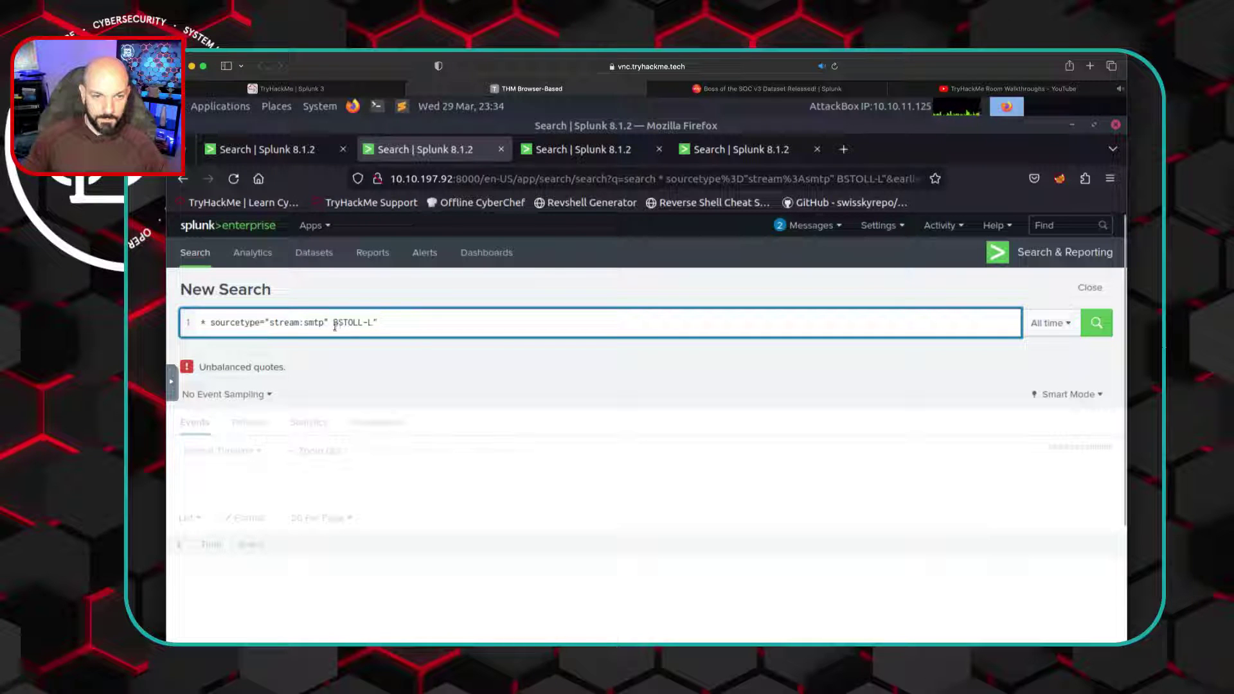
pyautogui.write('"')
pyautogui.press('Return')
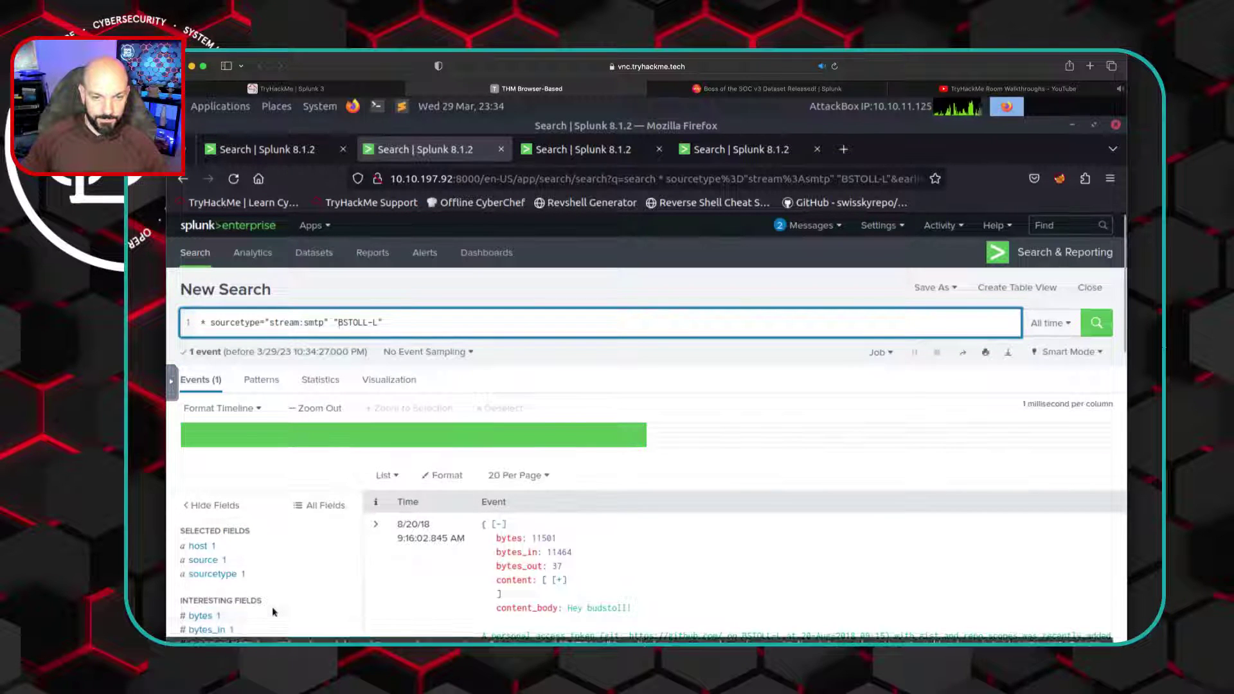
# Read through the SMTP event's details and expand its receiver_email field to find the domain
pyautogui.scroll(-2, 275, 606)
pyautogui.scroll(-4, 279, 605)
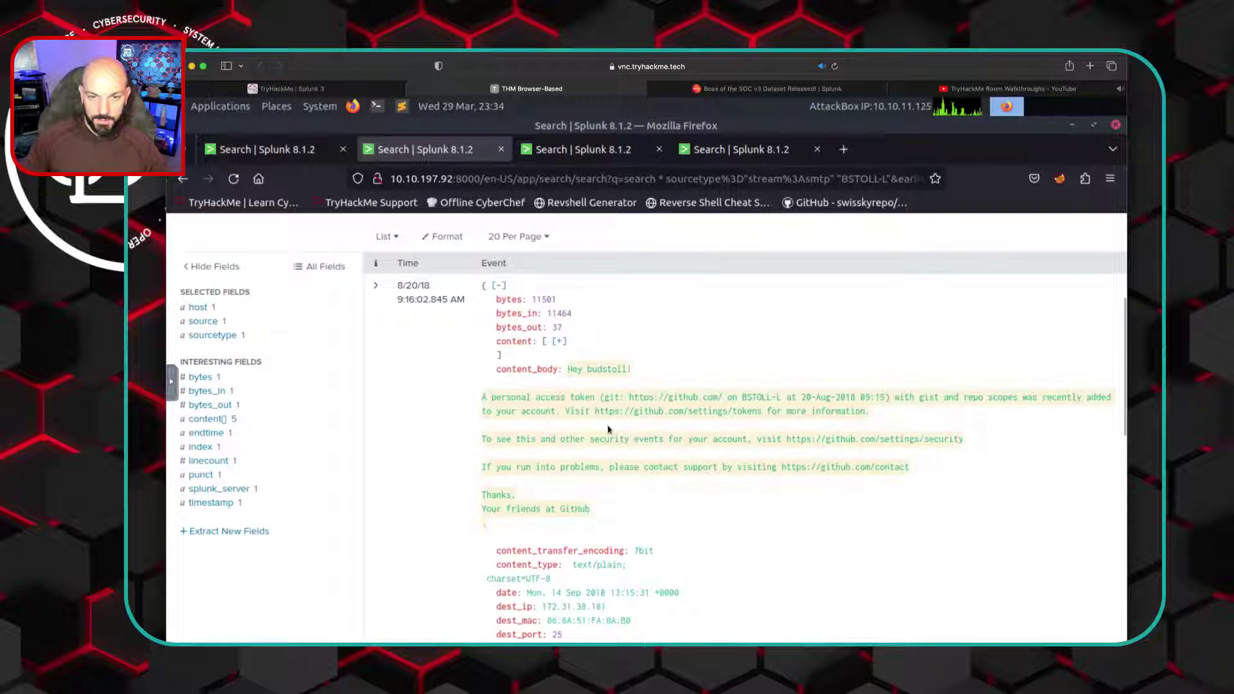
pyautogui.scroll(-1, 615, 438)
pyautogui.scroll(-3, 615, 439)
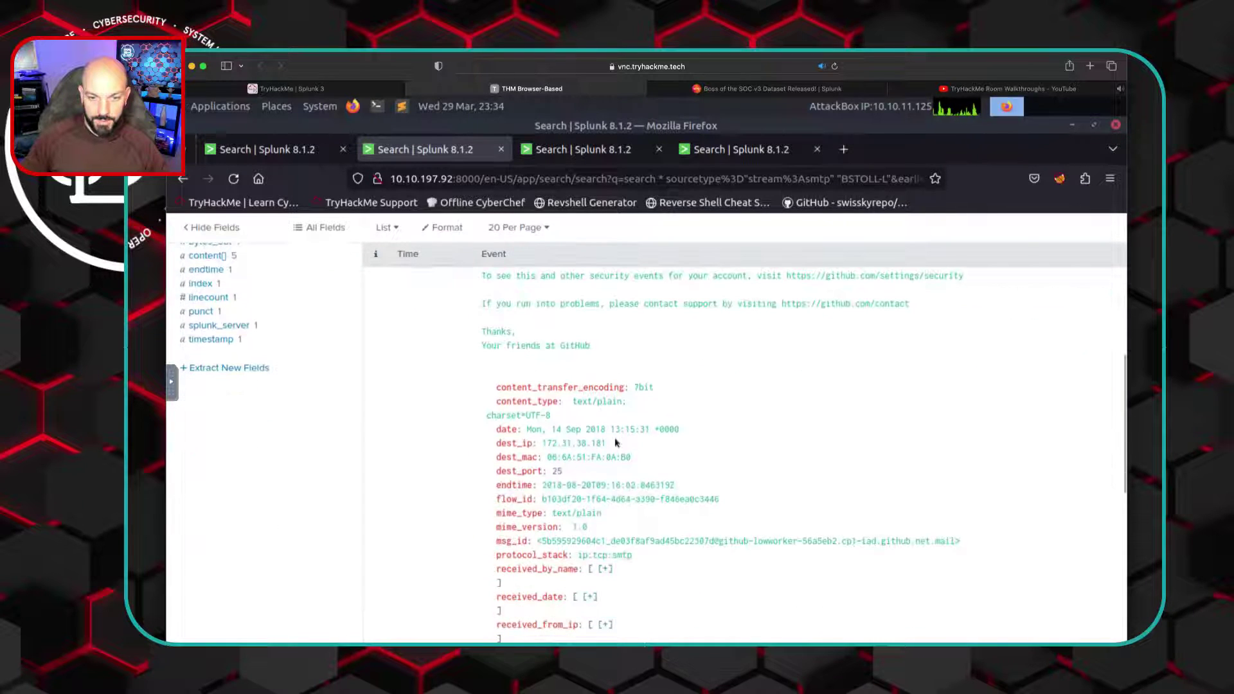
pyautogui.scroll(-5, 615, 442)
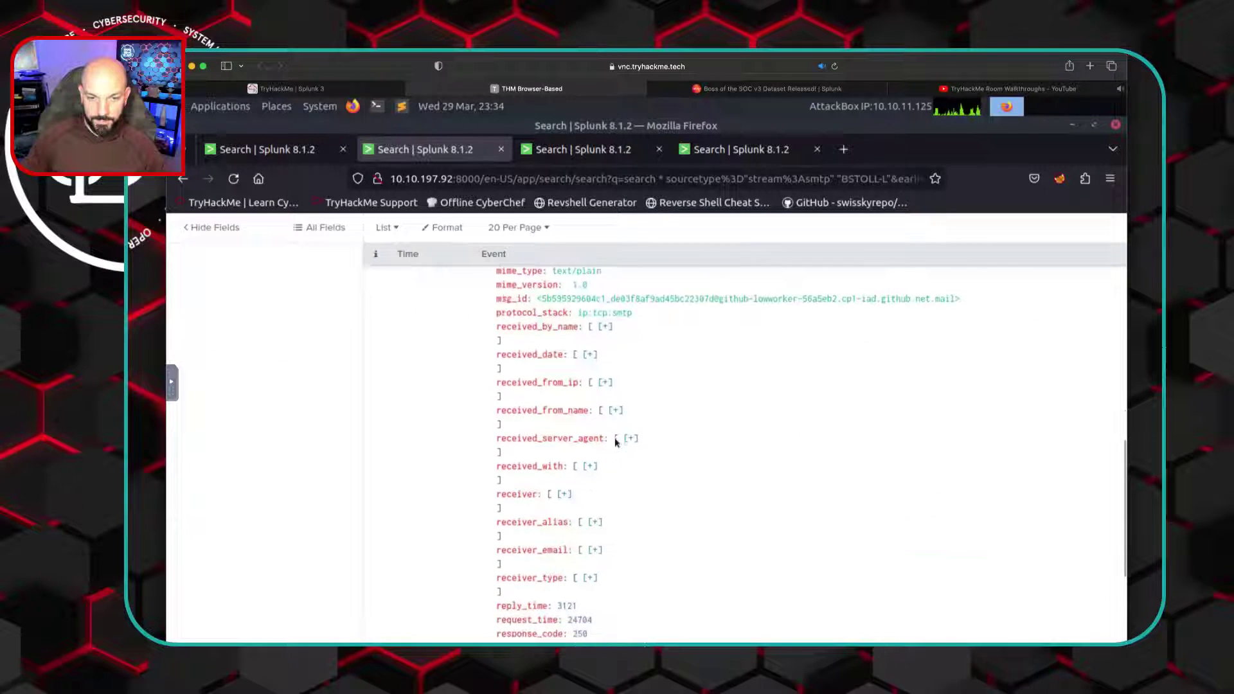
pyautogui.scroll(-2, 615, 442)
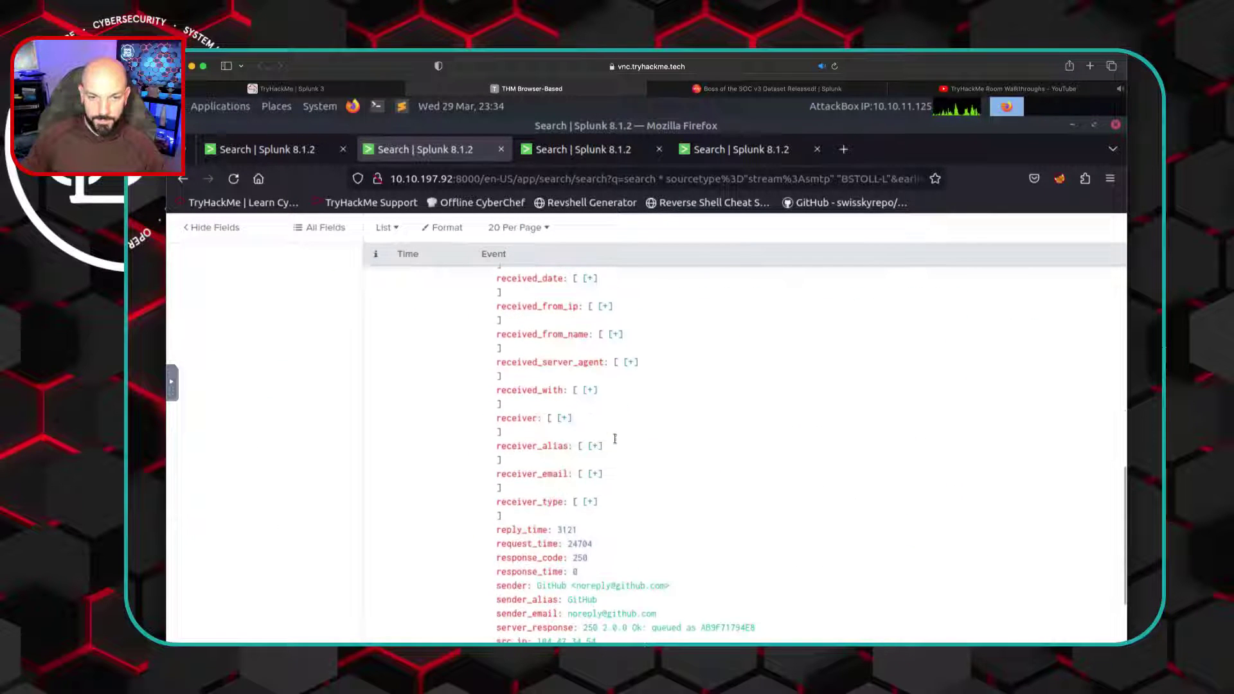
pyautogui.click(594, 475)
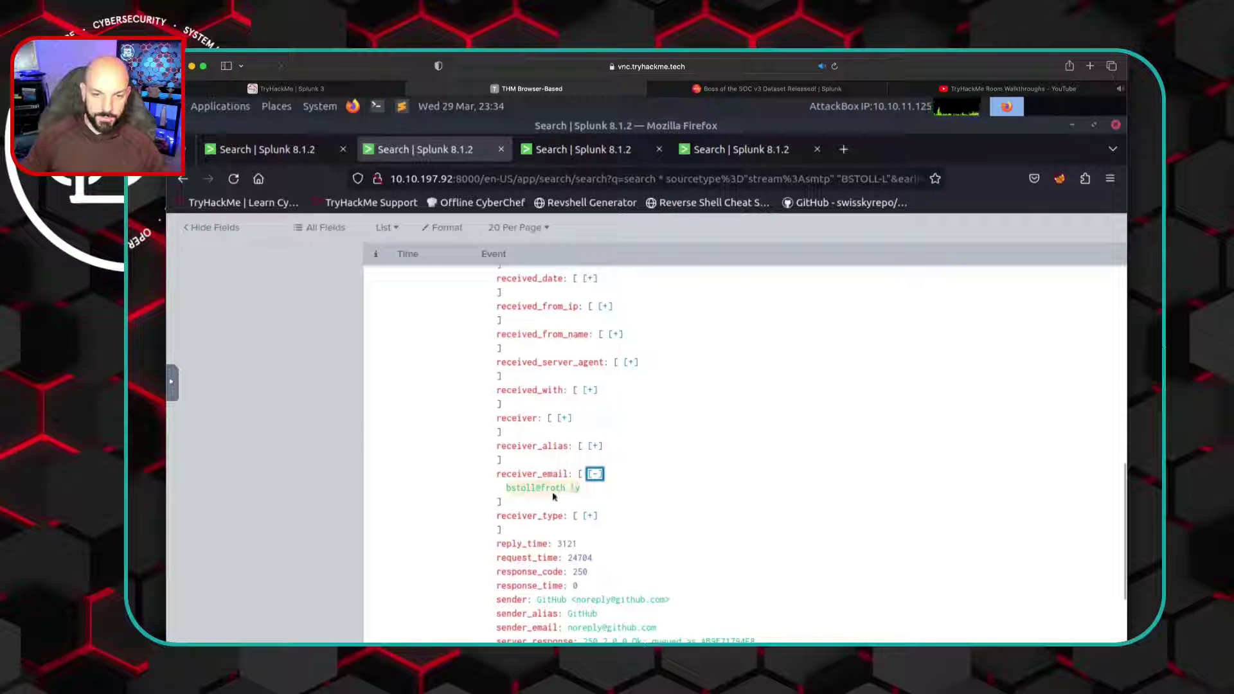
pyautogui.click(284, 153)
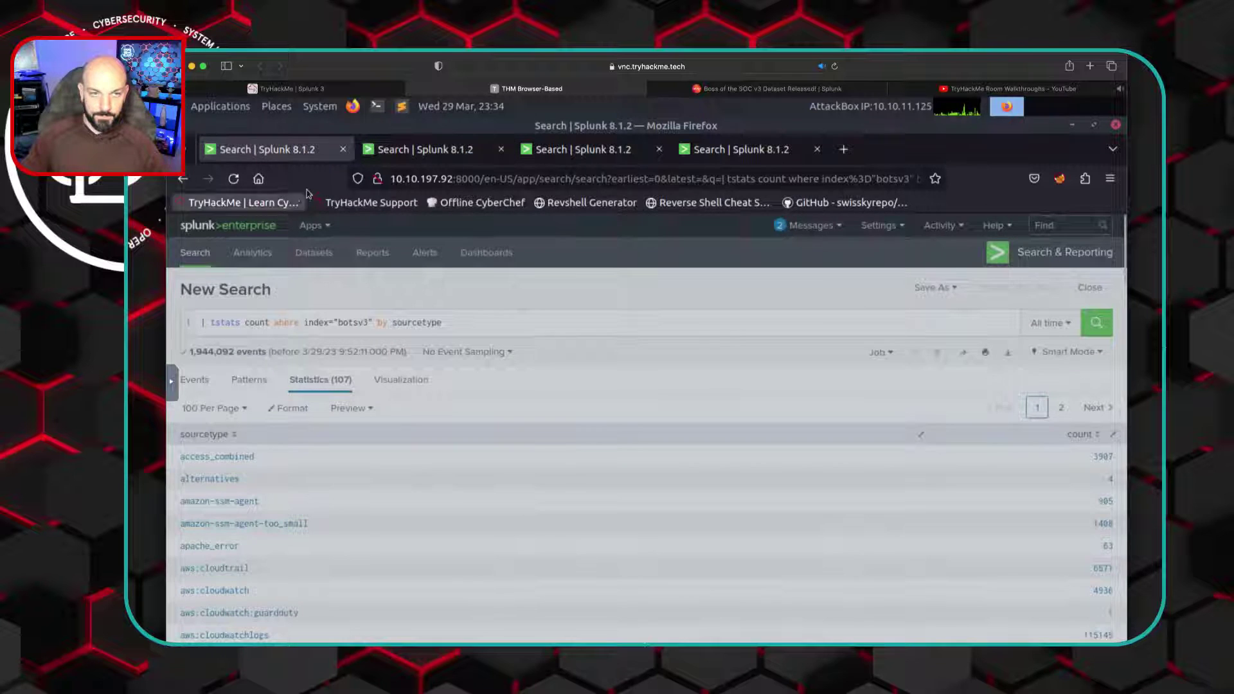
pyautogui.click(328, 88)
pyautogui.click(295, 527)
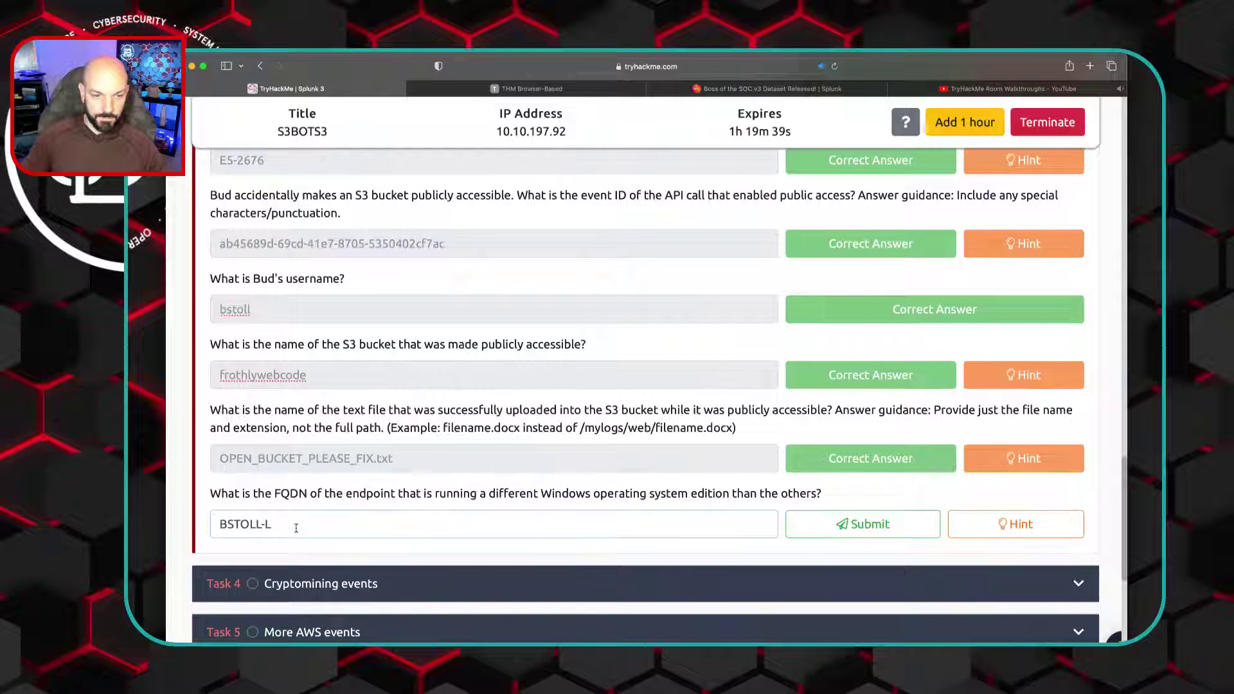
pyautogui.write('.')
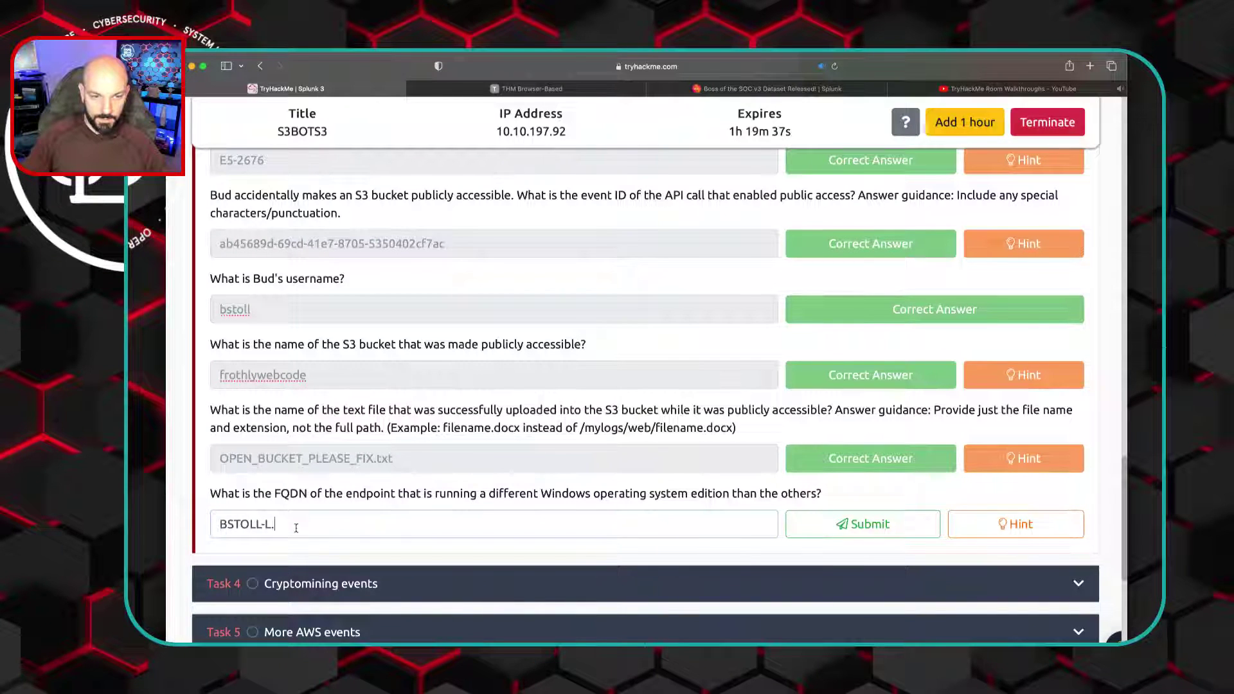
pyautogui.press('BackSpace')
pyautogui.write('@')
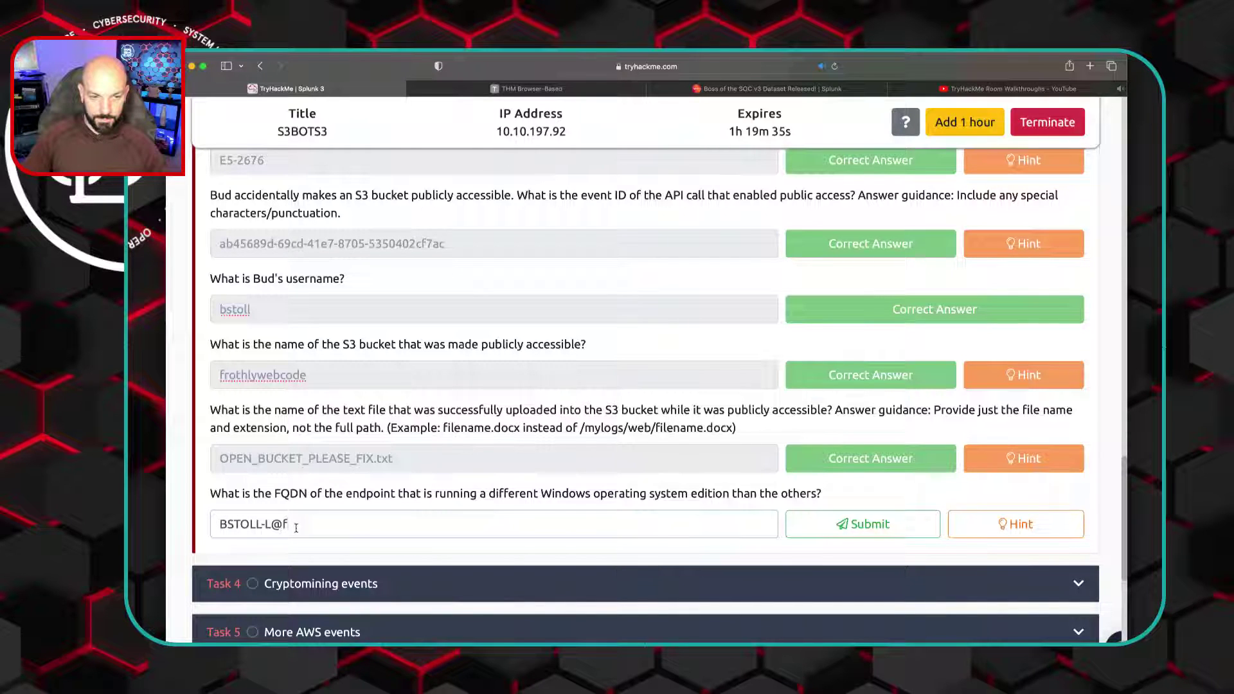
pyautogui.write('froth.ly')
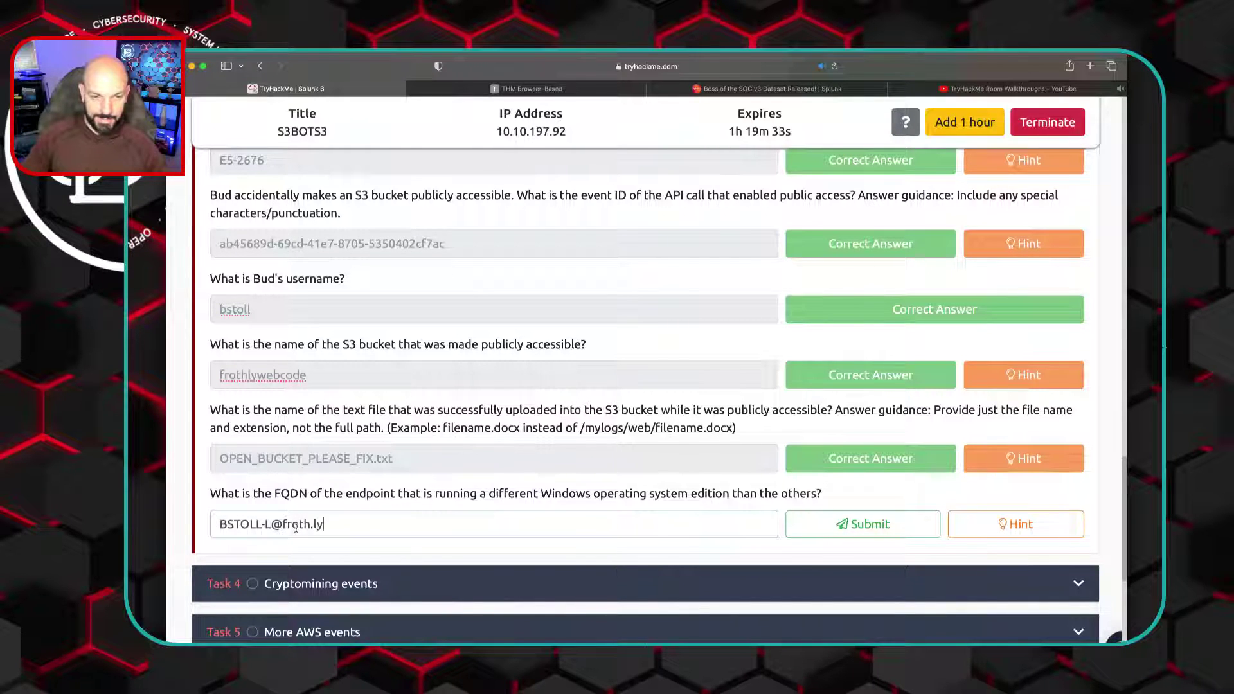
pyautogui.click(846, 534)
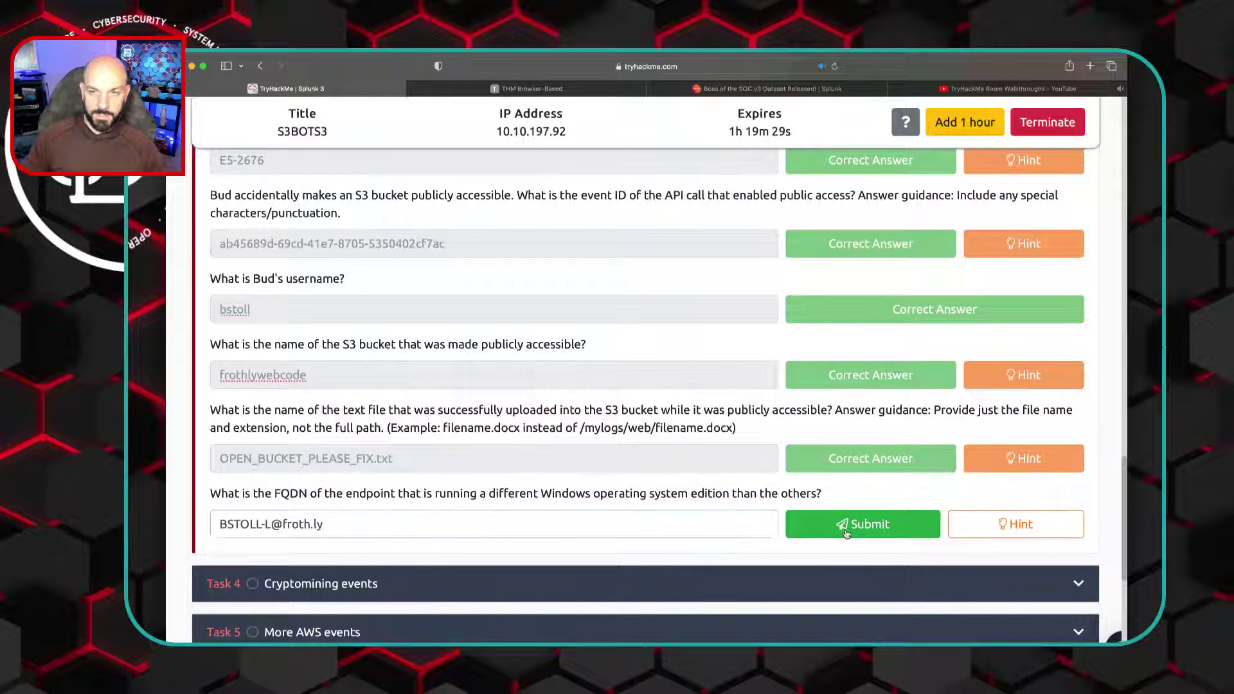
# Correct the FQDN answer to BSTOLL-L.froth.ly by replacing the @ with a dot, and submit it
pyautogui.click(282, 525)
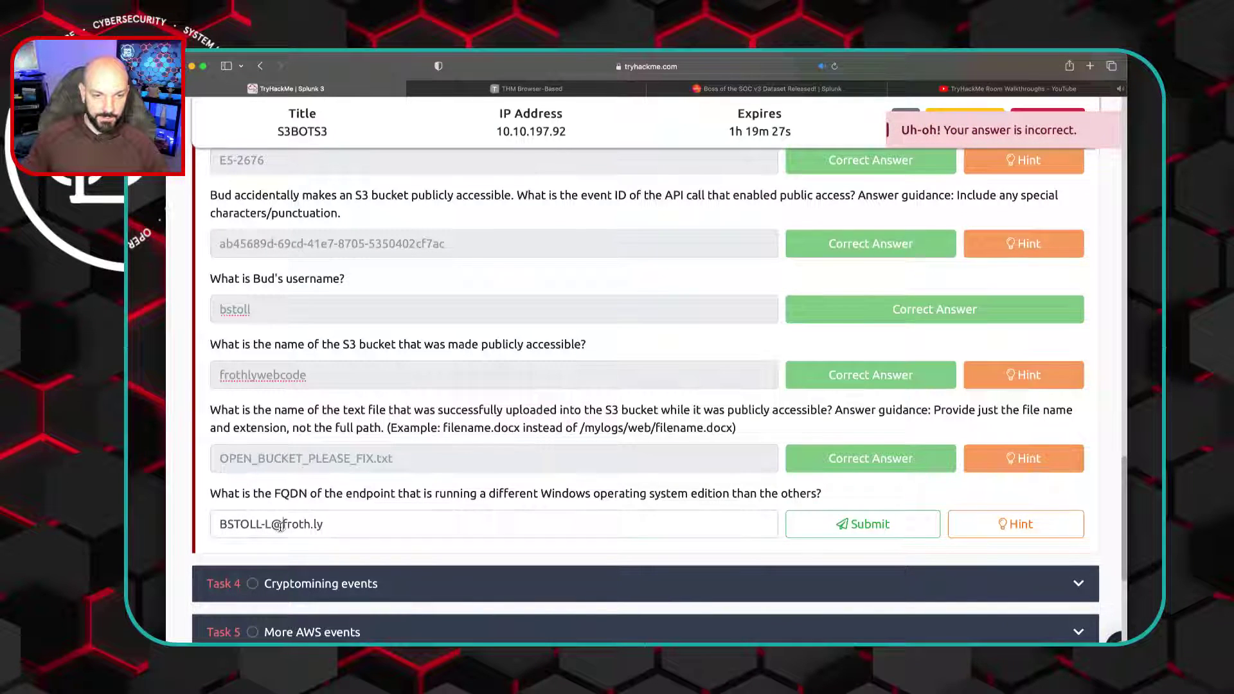
pyautogui.press('BackSpace')
pyautogui.write('.')
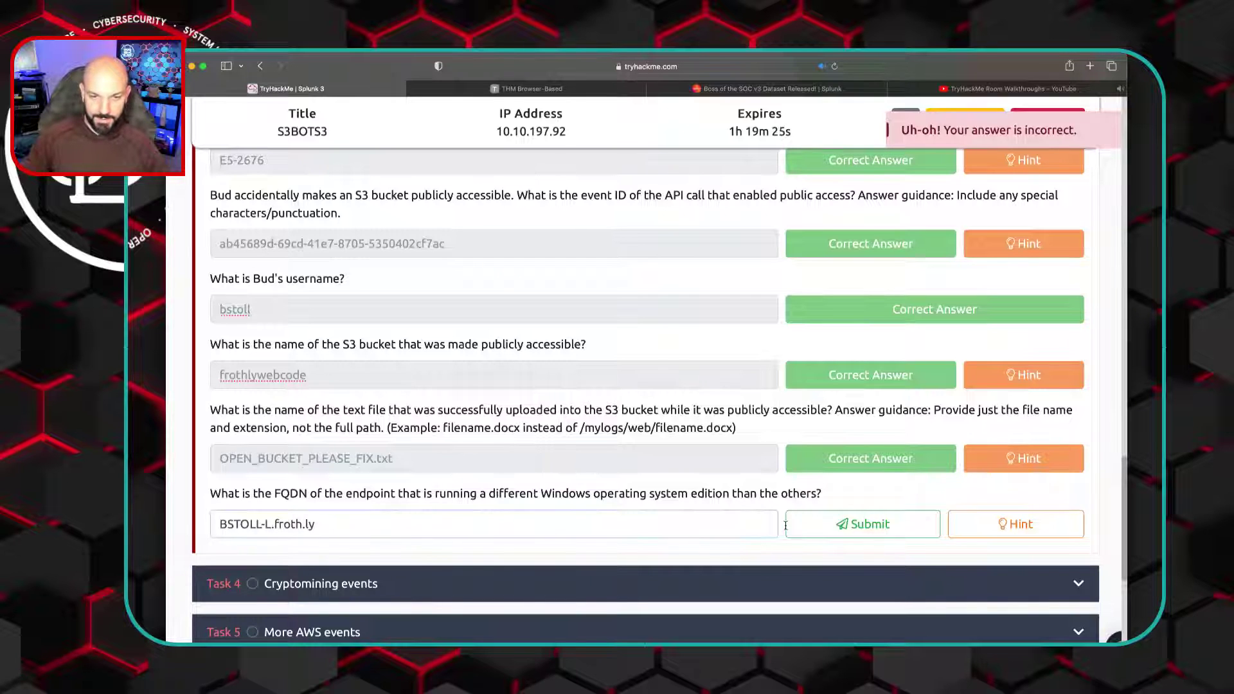
pyautogui.click(841, 528)
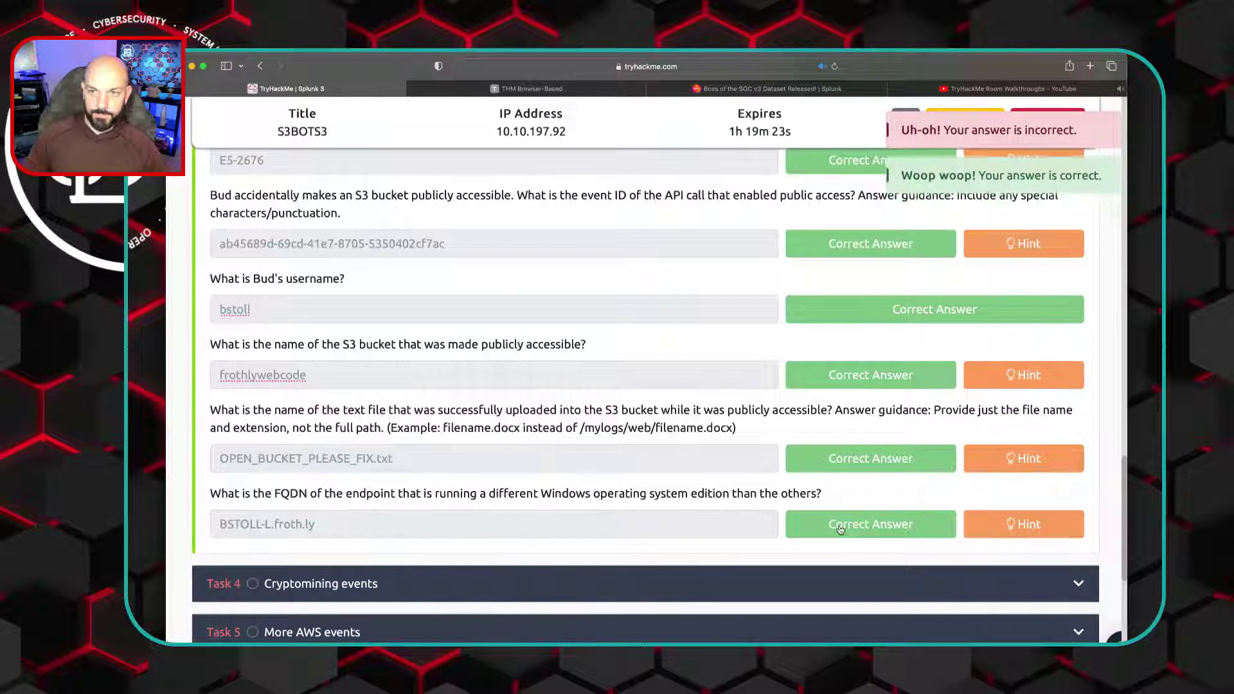
# Review the guidance and the answered questions of Task 3, AWS & other events, down to the FQDN question
pyautogui.scroll(2, 488, 485)
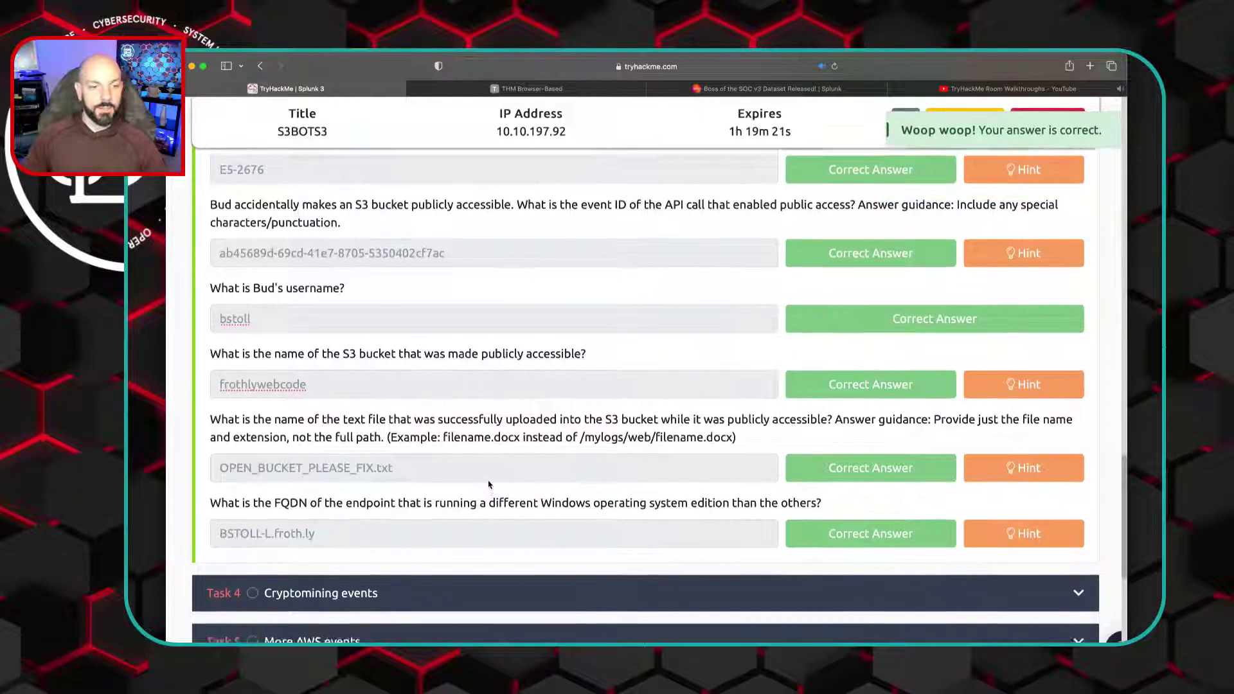
pyautogui.scroll(6, 488, 485)
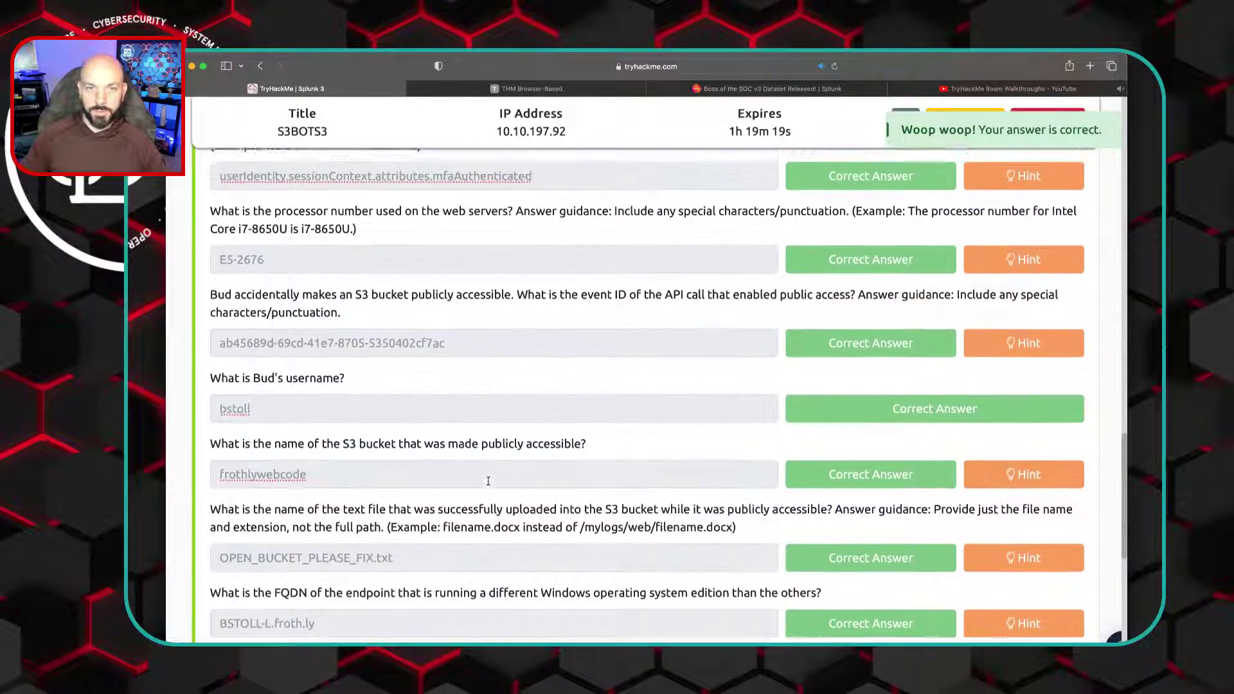
pyautogui.scroll(15, 489, 482)
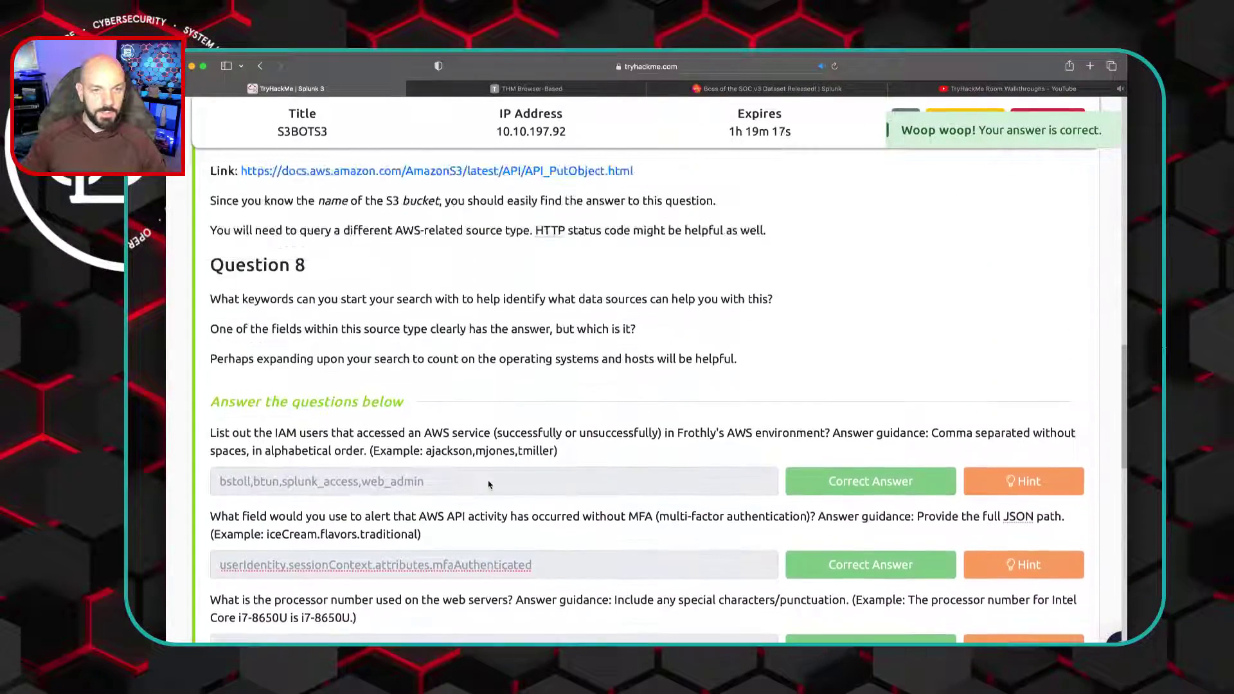
pyautogui.scroll(15, 489, 483)
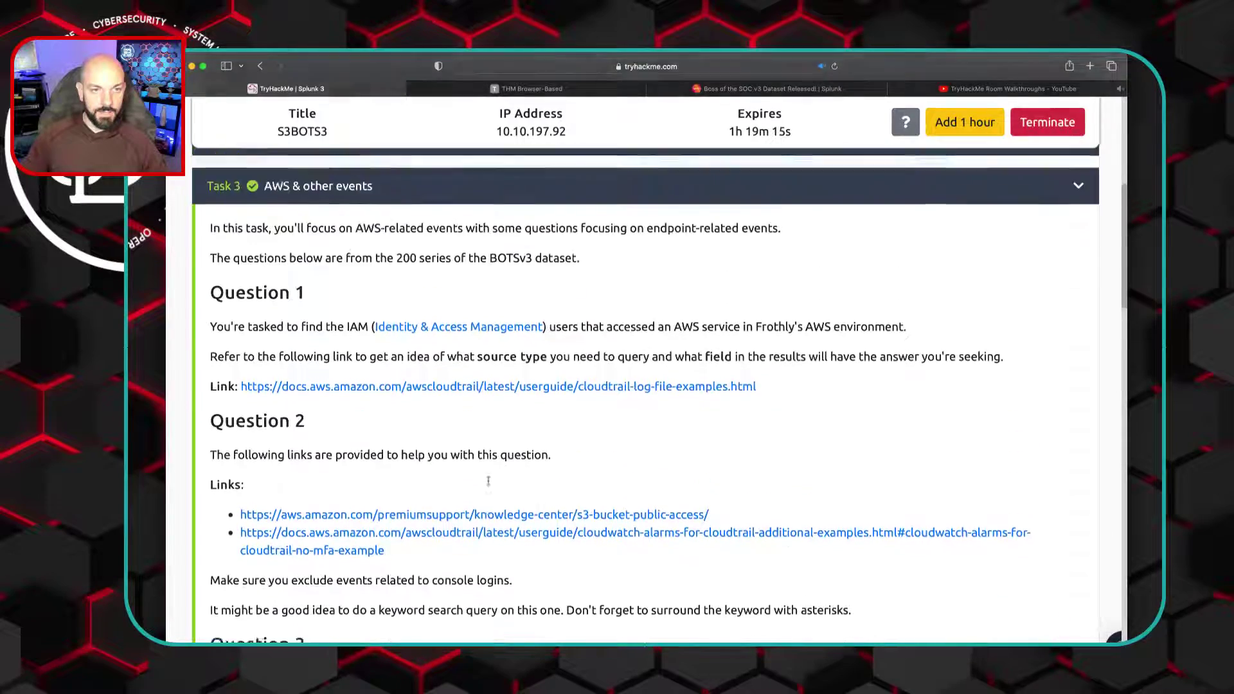
pyautogui.scroll(-12, 489, 482)
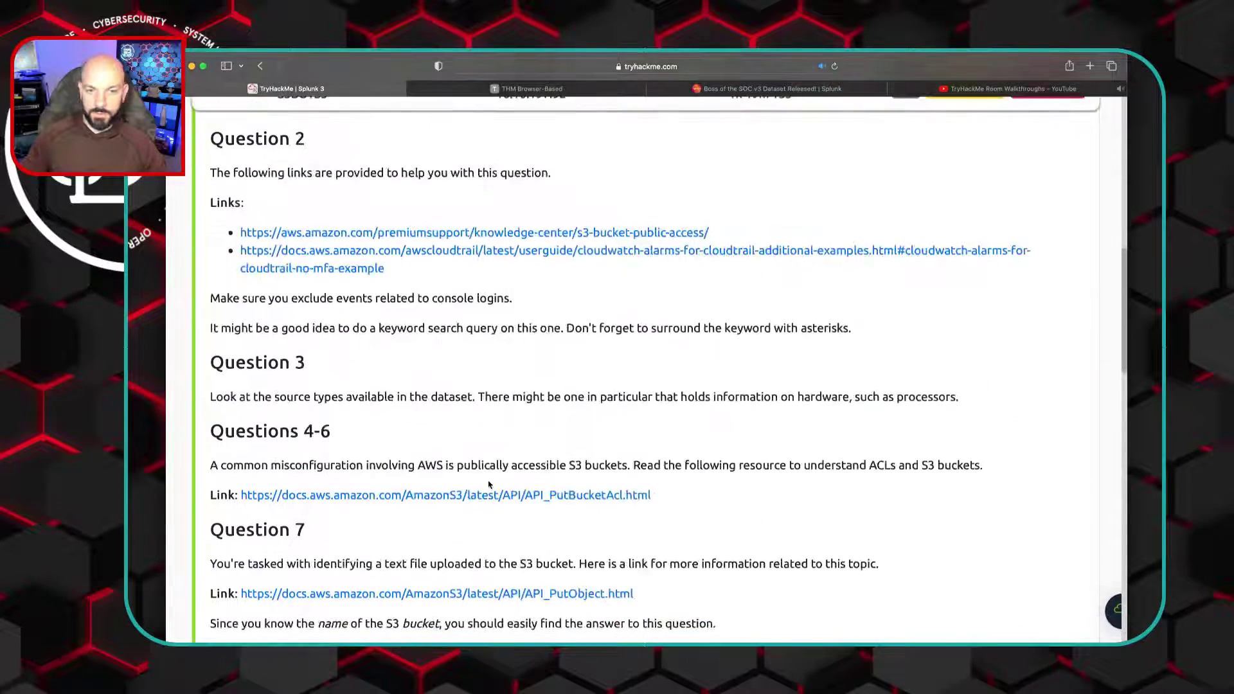
pyautogui.scroll(-5, 489, 484)
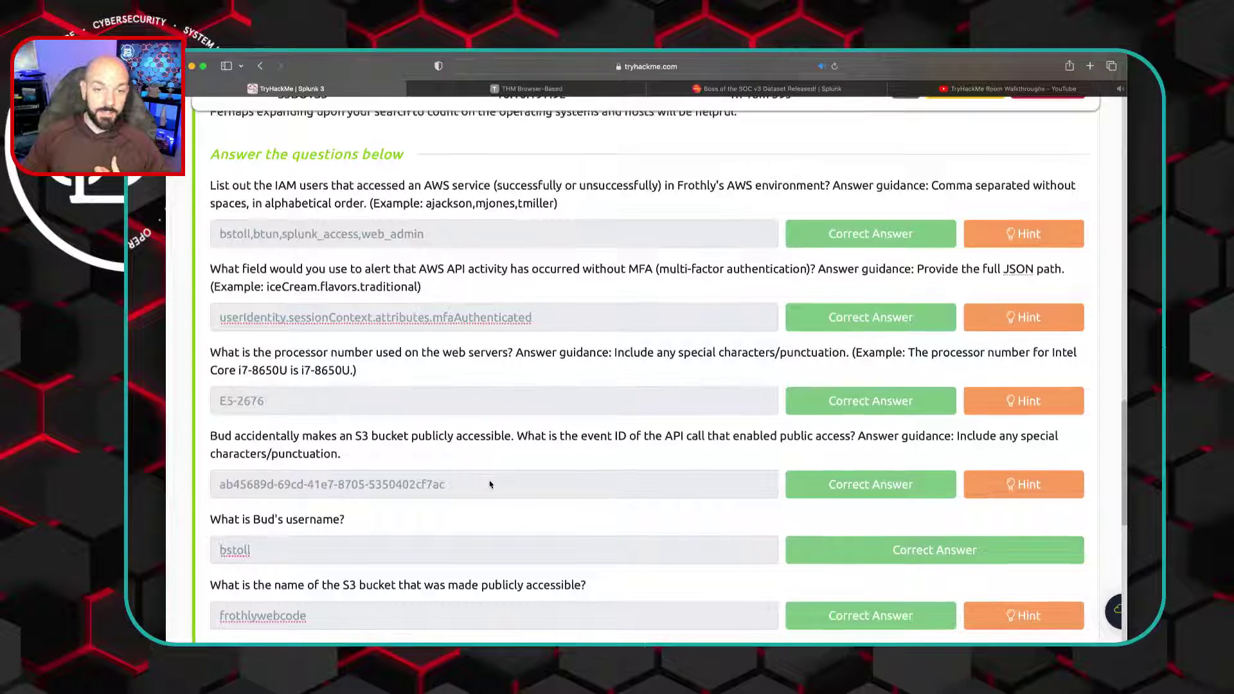
pyautogui.scroll(-1, 489, 484)
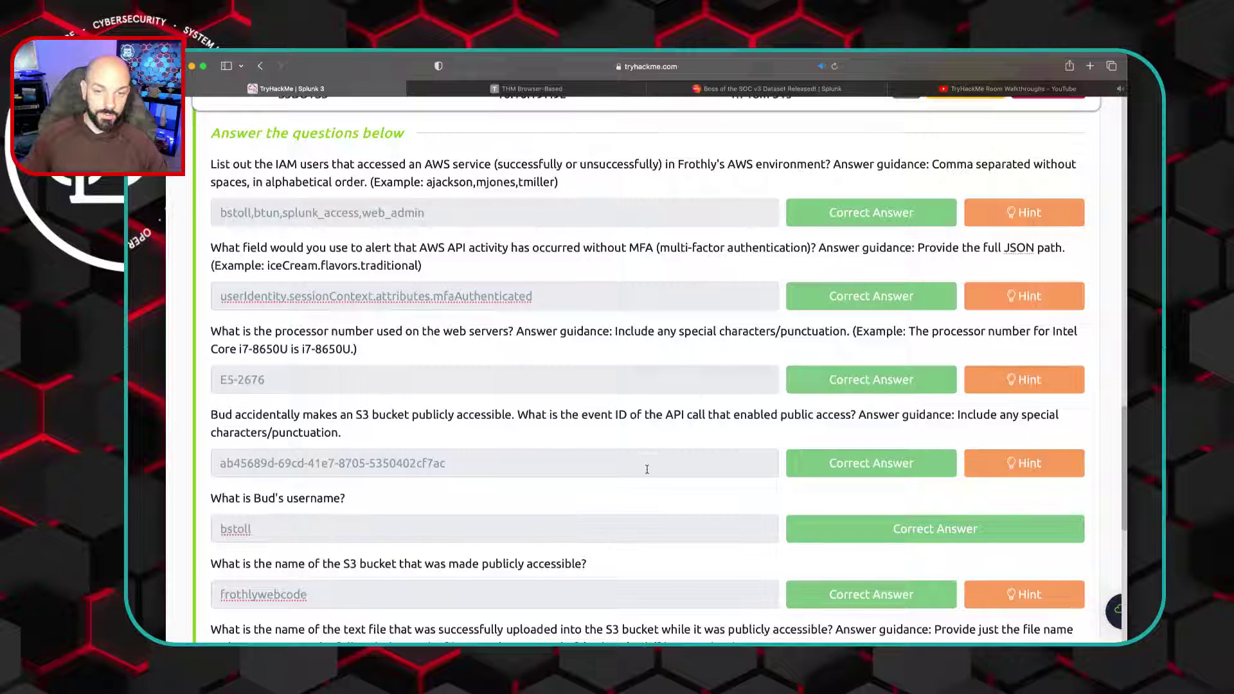
pyautogui.scroll(-2, 647, 469)
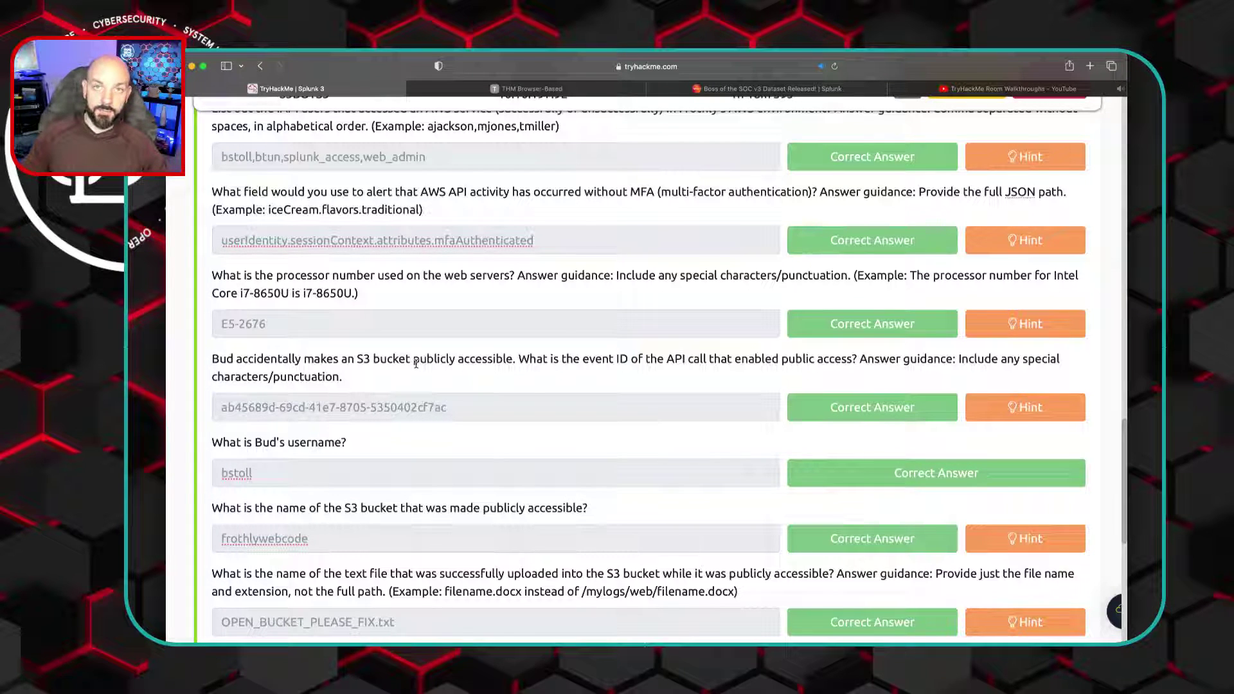
pyautogui.scroll(-3, 416, 363)
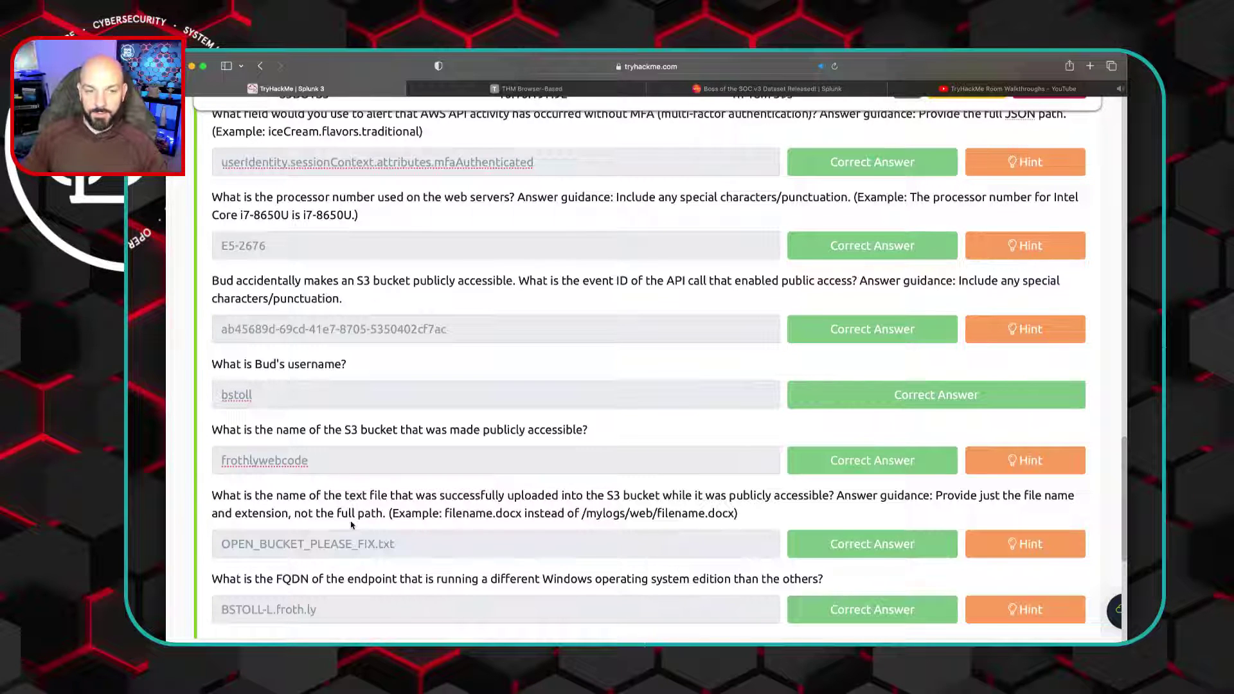
pyautogui.scroll(-2, 352, 526)
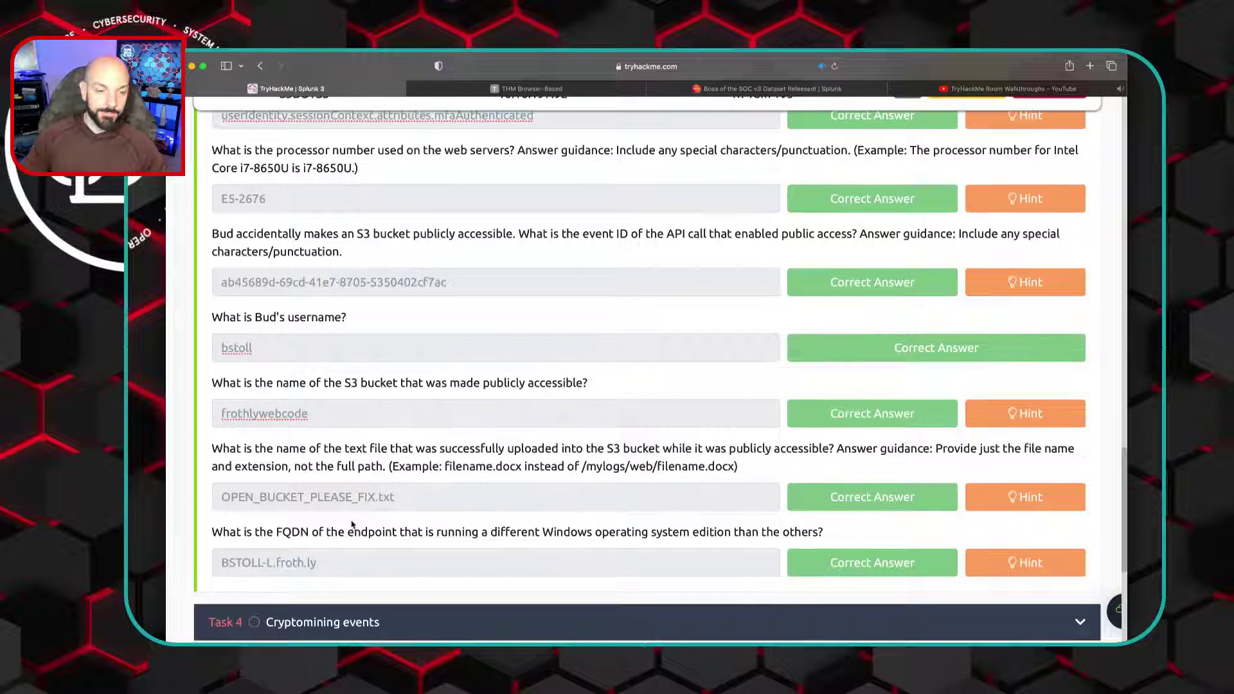
pyautogui.scroll(-2, 352, 524)
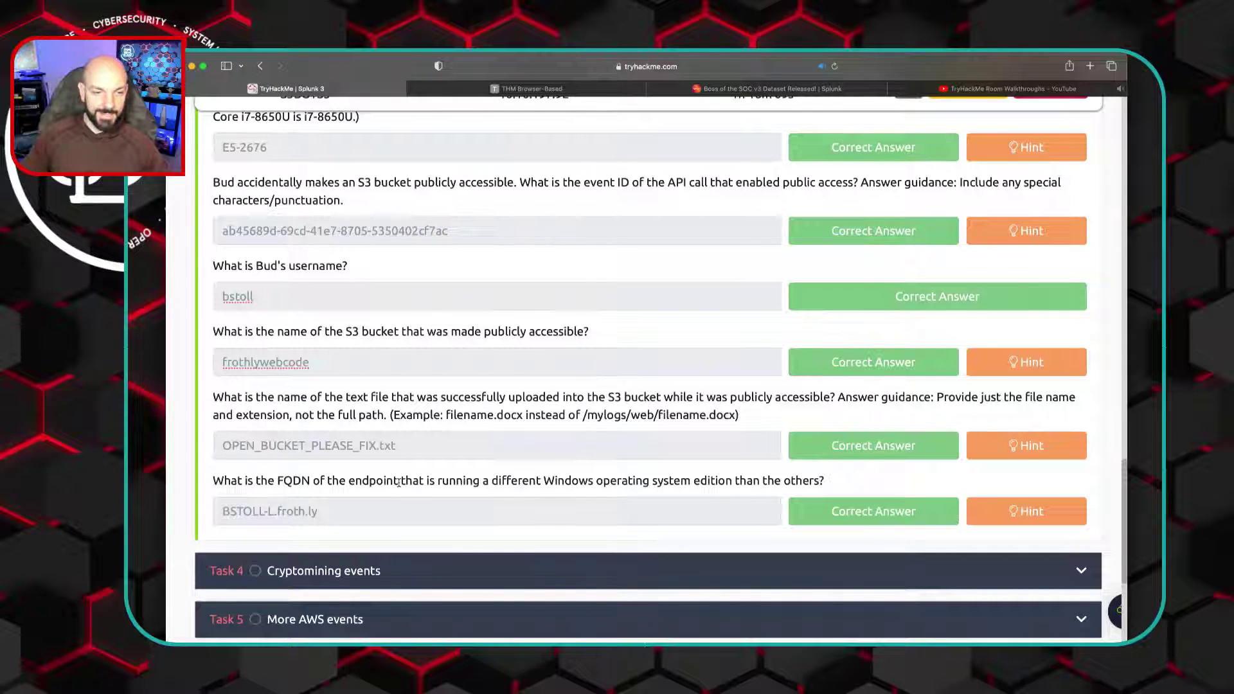
pyautogui.scroll(-1, 336, 515)
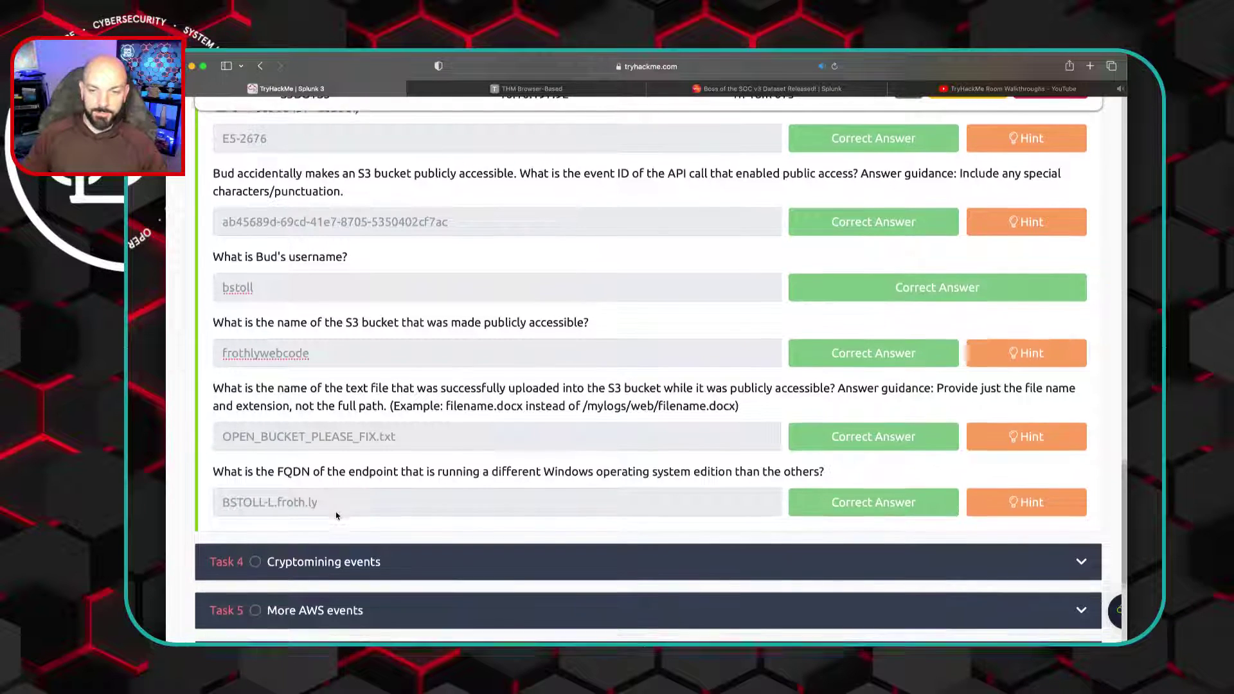
pyautogui.scroll(1, 337, 515)
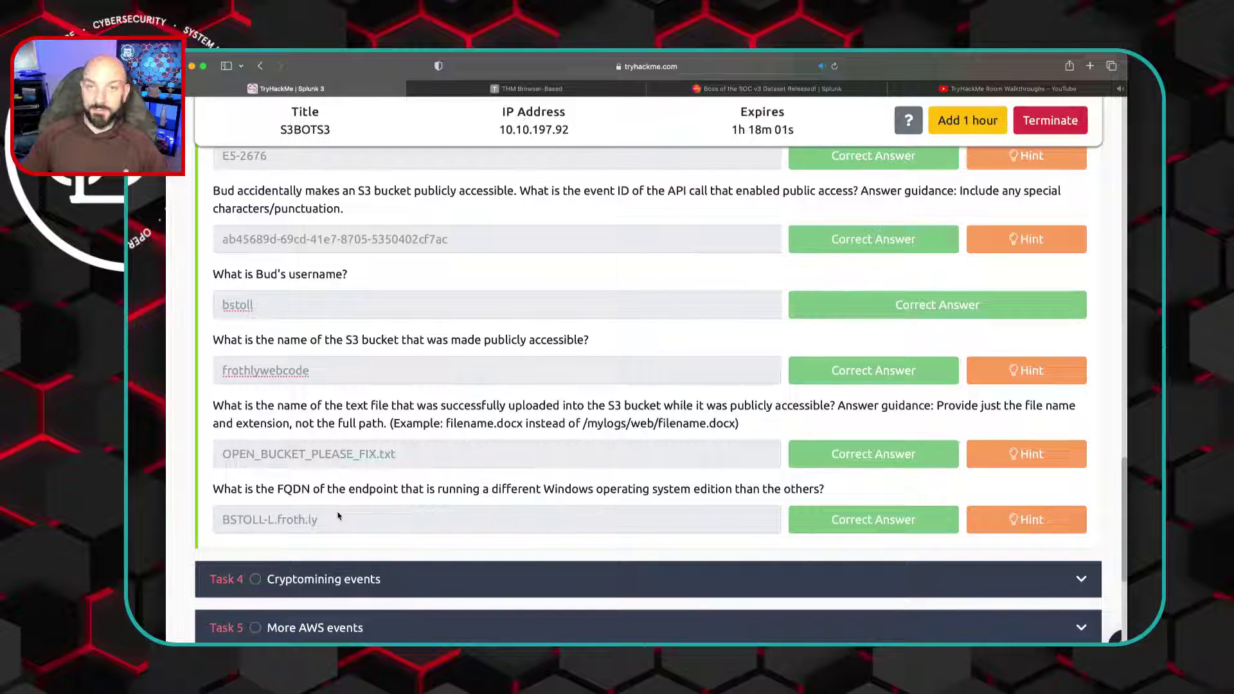
# Expand Task 6, Pivoting back to endpoint events, and look through its guidance and questions
pyautogui.scroll(-2, 363, 508)
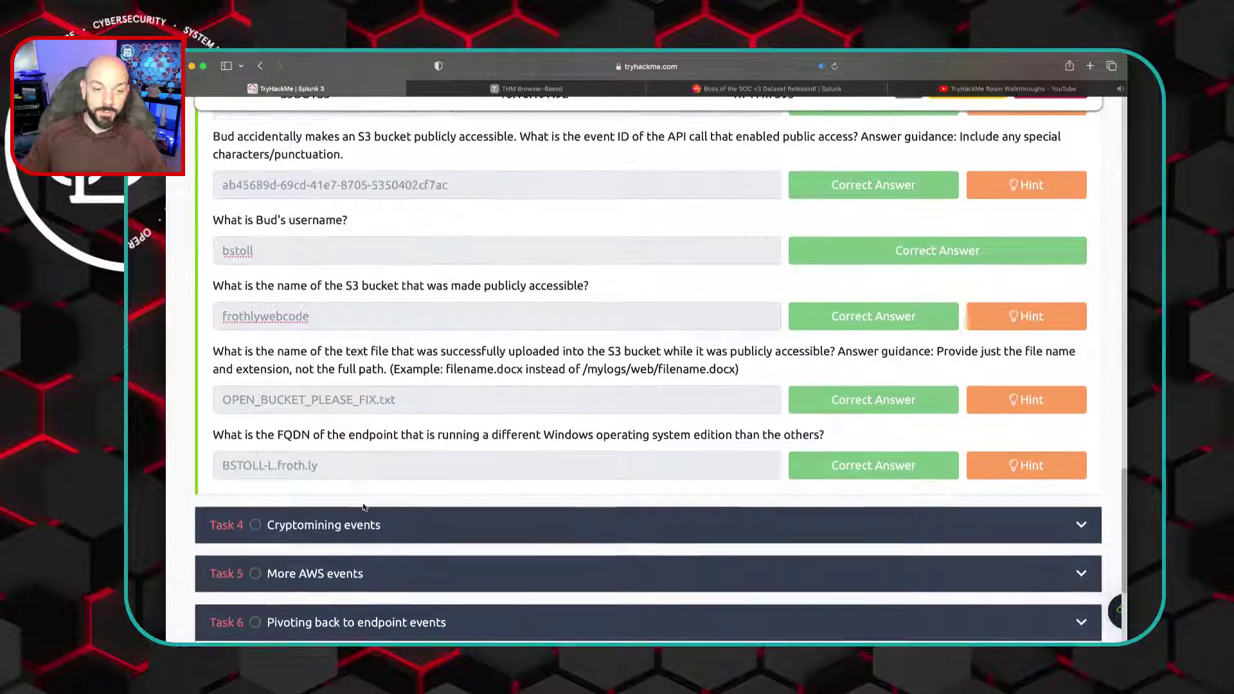
pyautogui.scroll(-3, 363, 508)
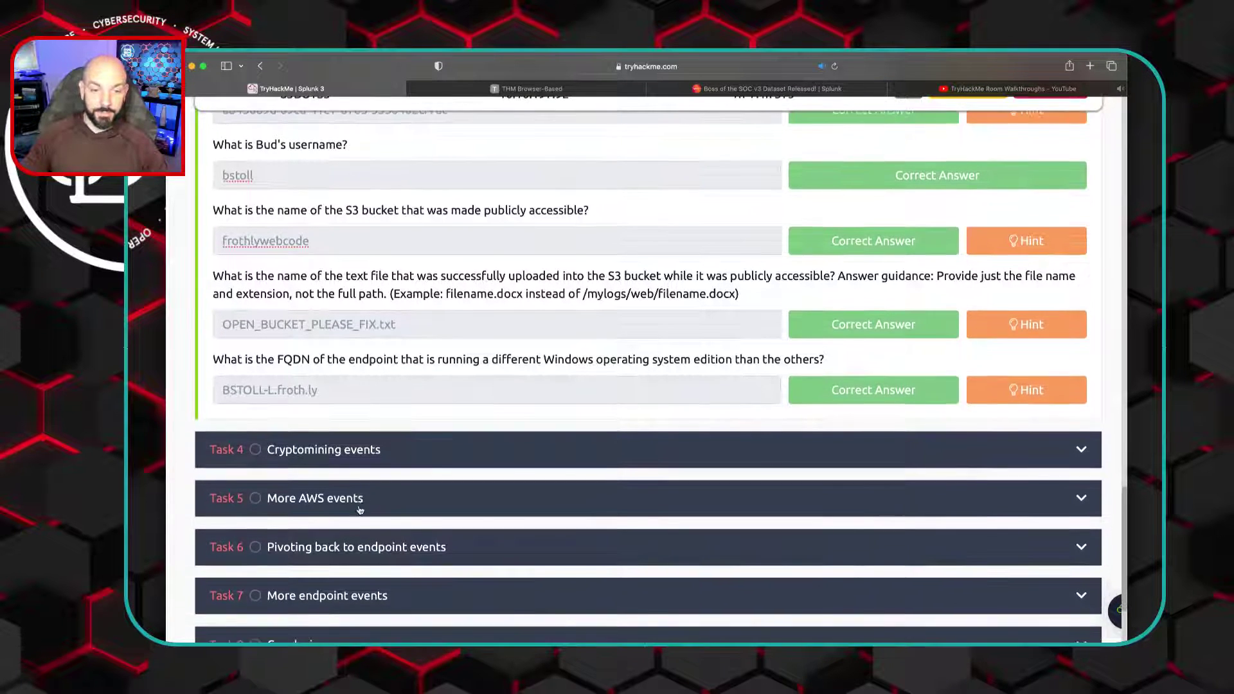
pyautogui.scroll(-3, 360, 510)
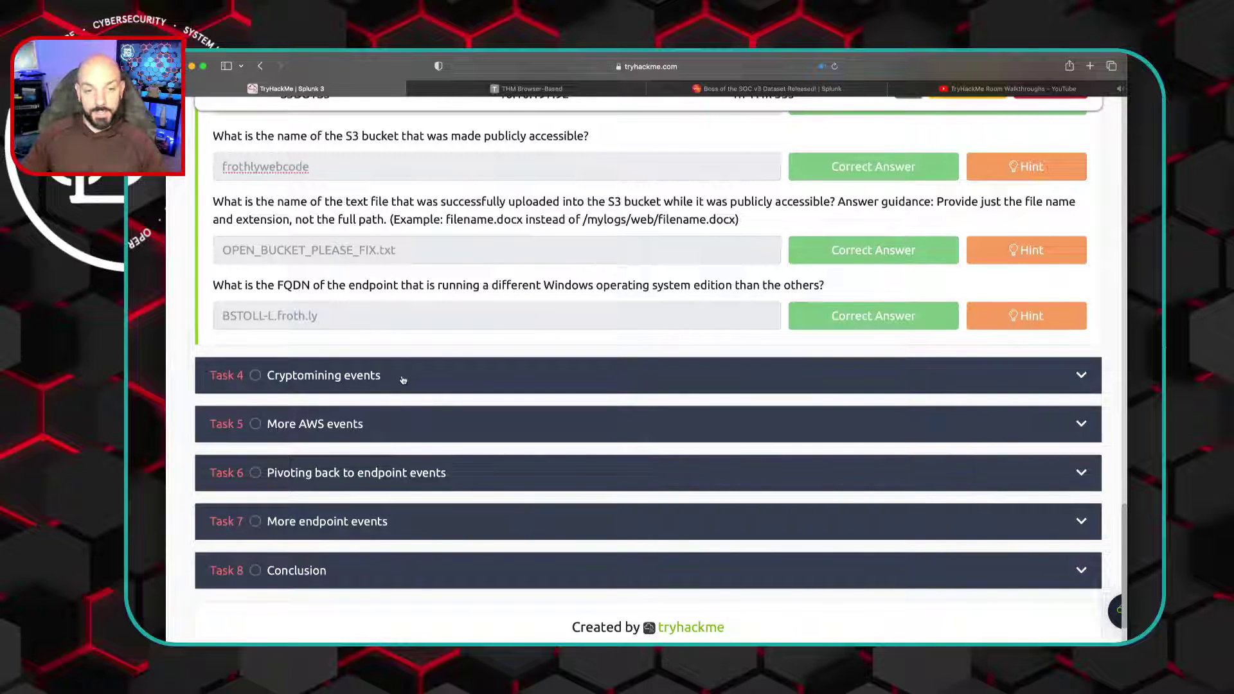
pyautogui.click(455, 483)
pyautogui.scroll(5, 436, 454)
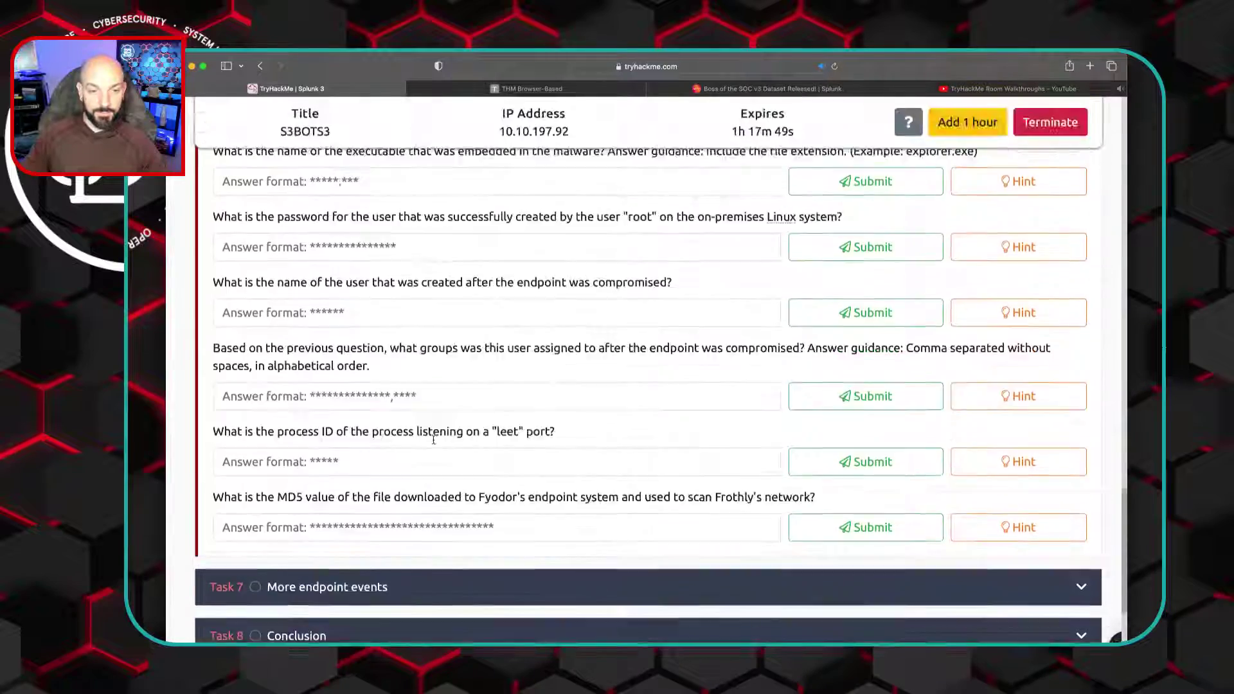
pyautogui.scroll(10, 434, 444)
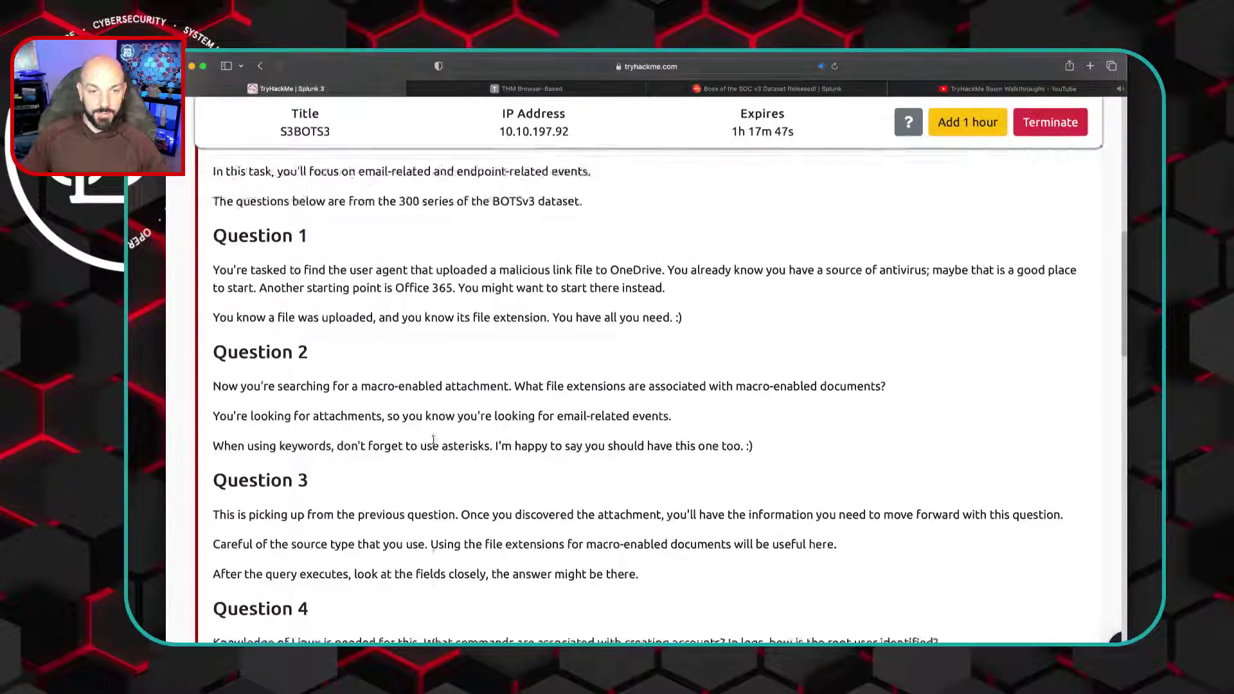
pyautogui.scroll(-5, 434, 444)
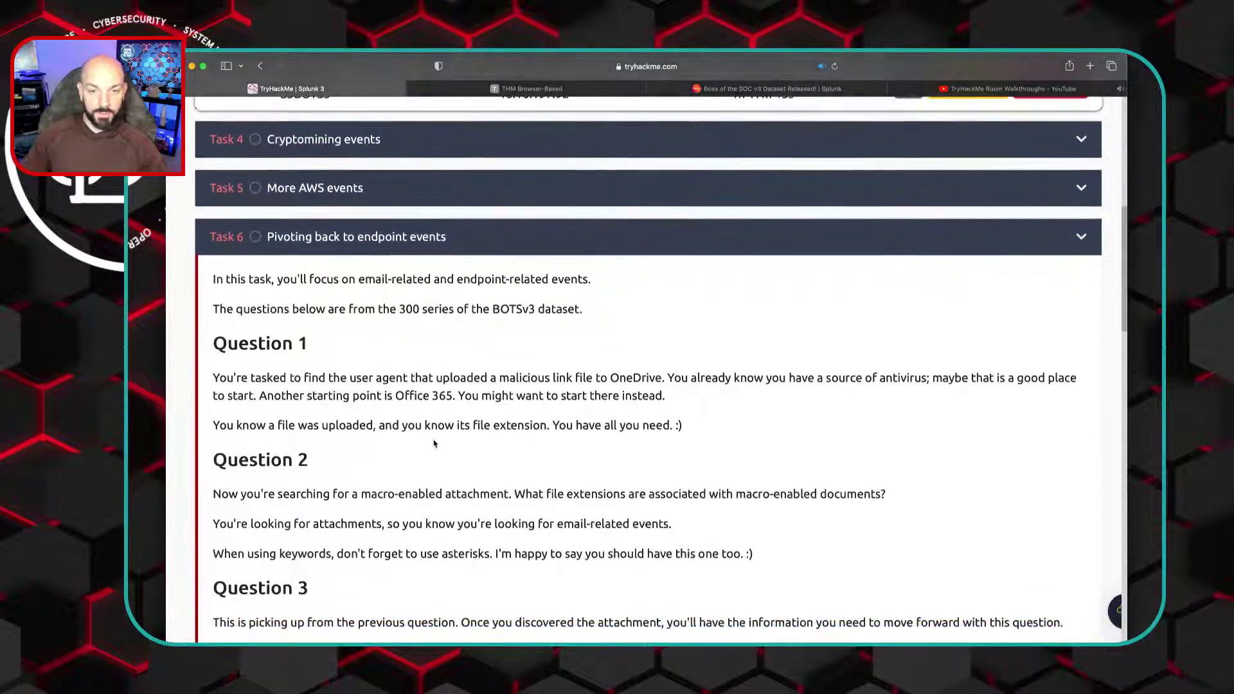
pyautogui.scroll(-15, 434, 444)
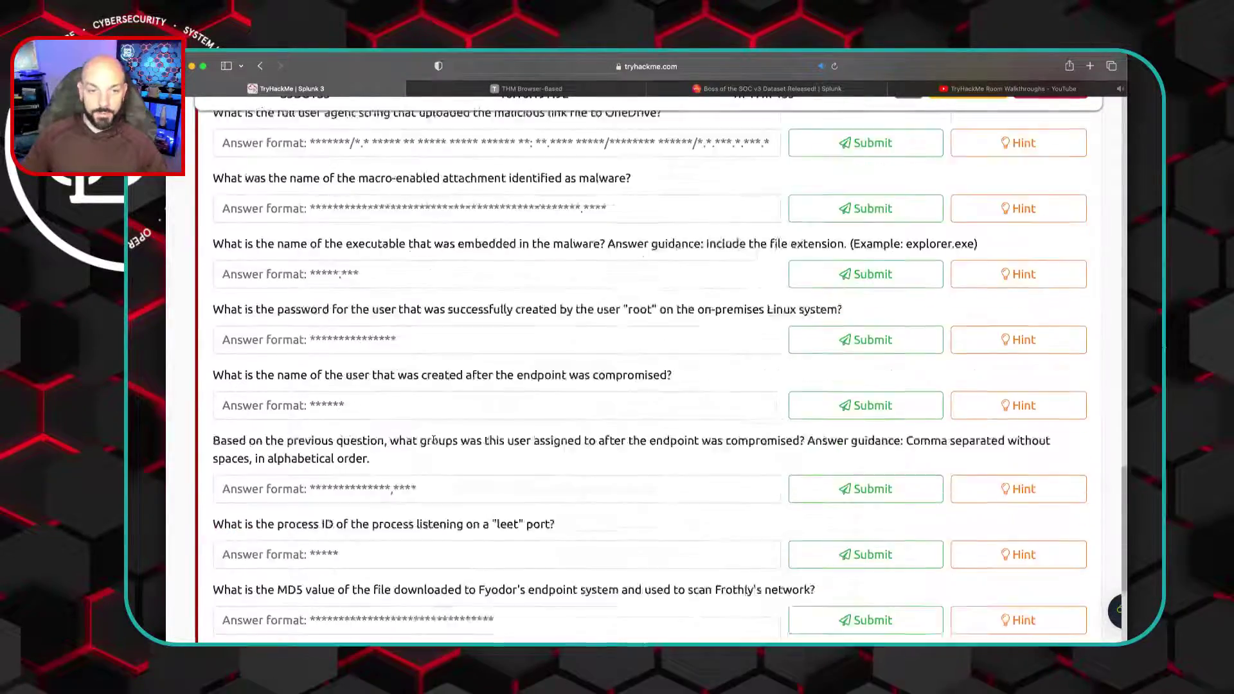
# Expand Task 7, More endpoint events, look over its questions and guidance, and return to the room's overview
pyautogui.scroll(12, 434, 441)
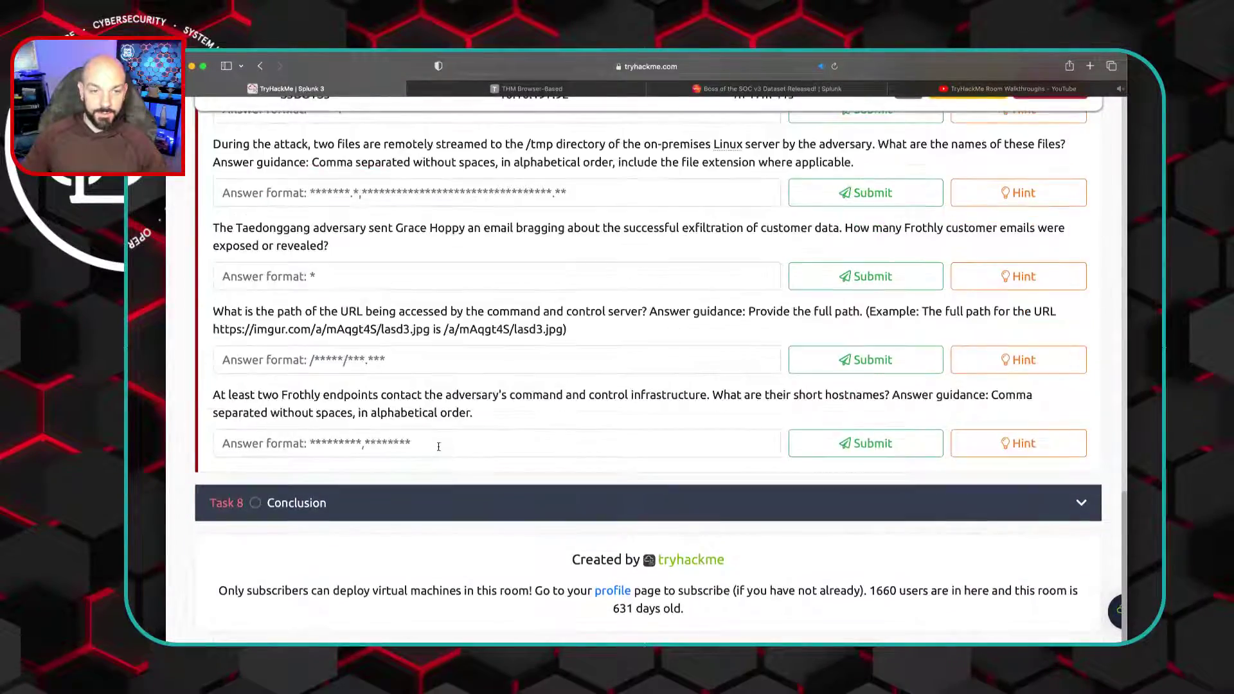
pyautogui.scroll(10, 439, 446)
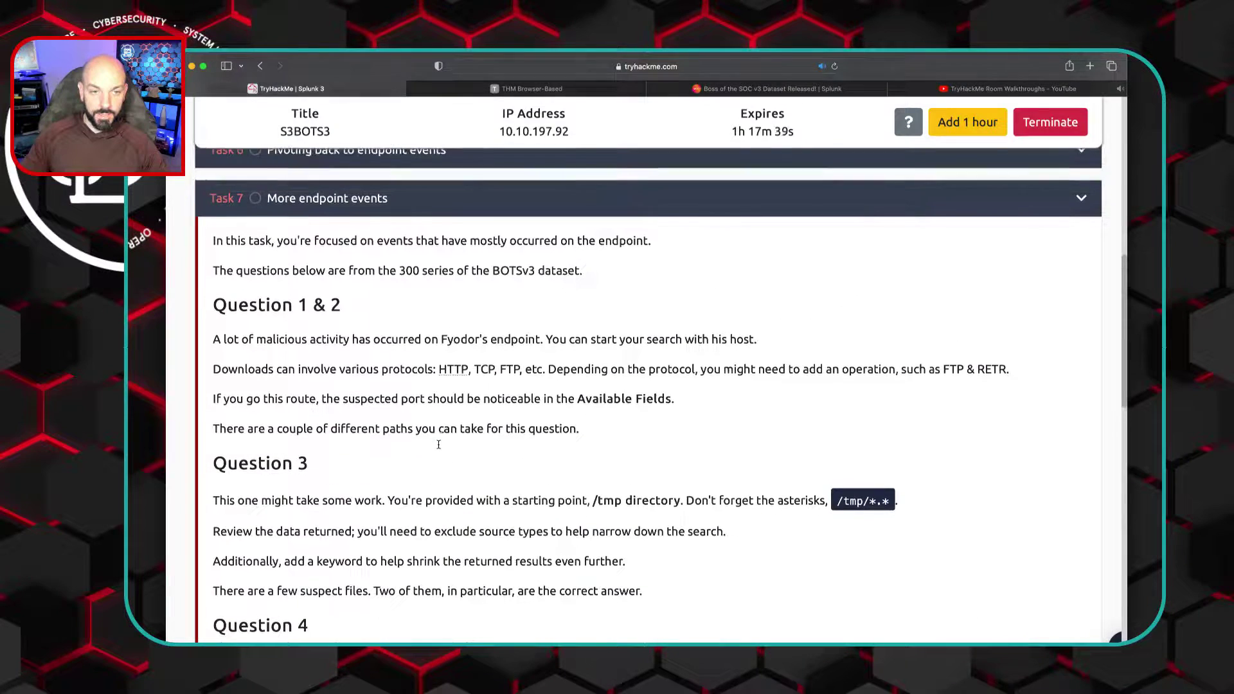
pyautogui.scroll(-1, 439, 448)
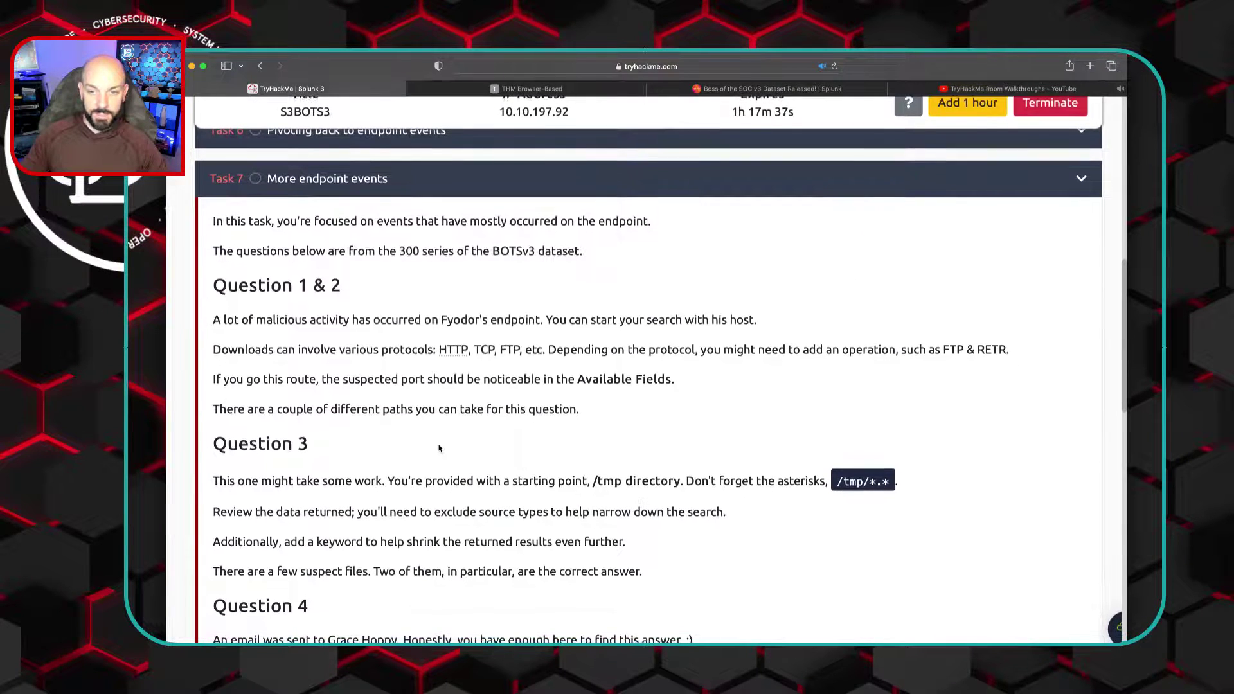
pyautogui.scroll(20, 439, 448)
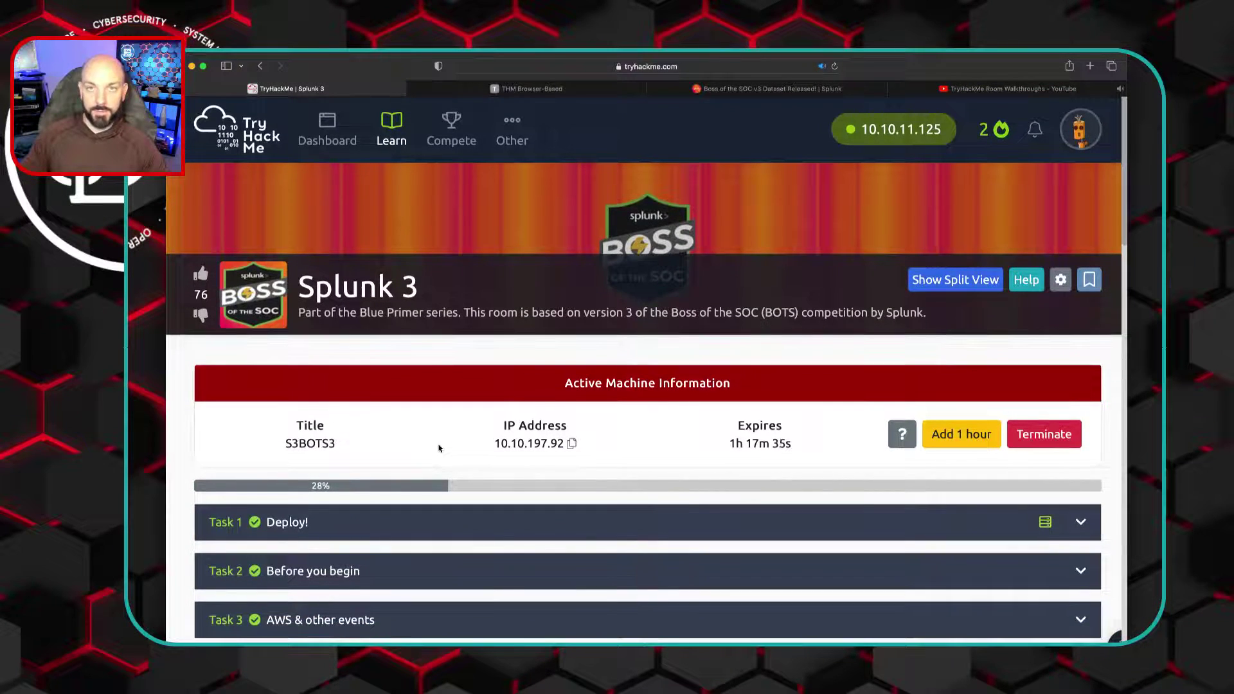